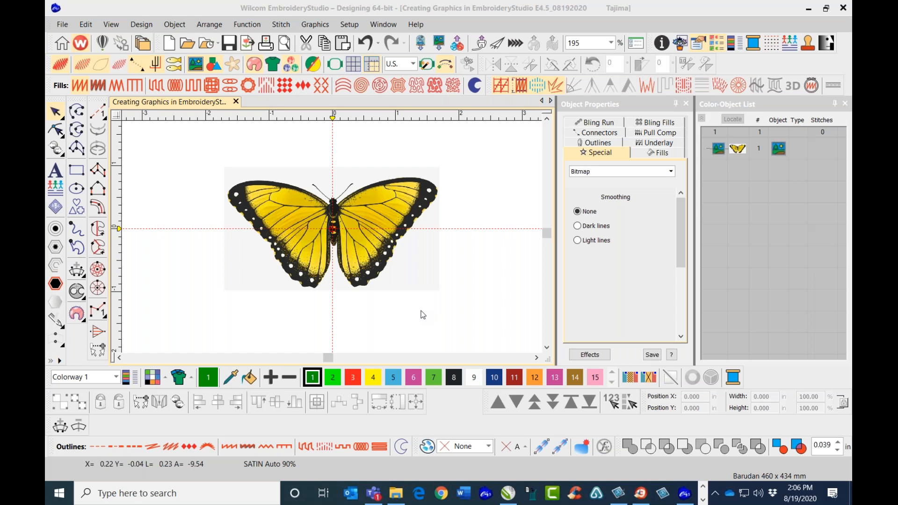
Place a copy of the butterfly bitmap directly above the original, at about X 0.02 in and Y 2.46 in
{"action": "left_click", "coordinate": [337, 227]}
{"action": "scroll", "coordinate": [333, 241], "scroll_direction": "down", "scroll_amount": 2}
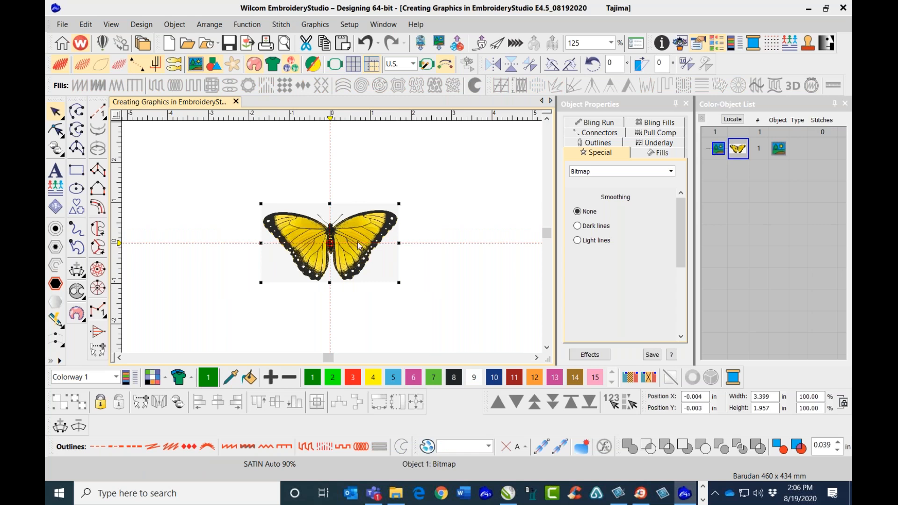
{"action": "left_click_drag", "start_coordinate": [358, 240], "coordinate": [359, 146]}
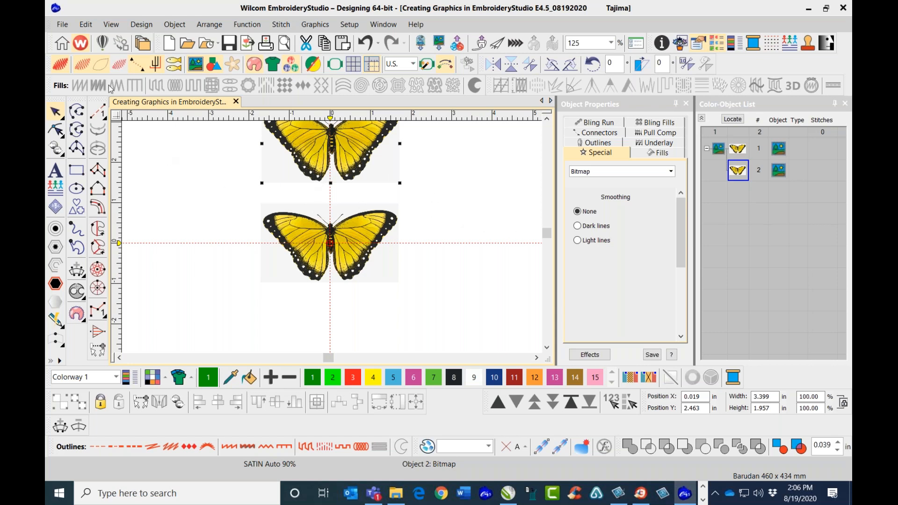
Try to switch to the CorelDRAW graphics workspace with the upper butterfly copy selected
{"action": "left_click", "coordinate": [102, 43]}
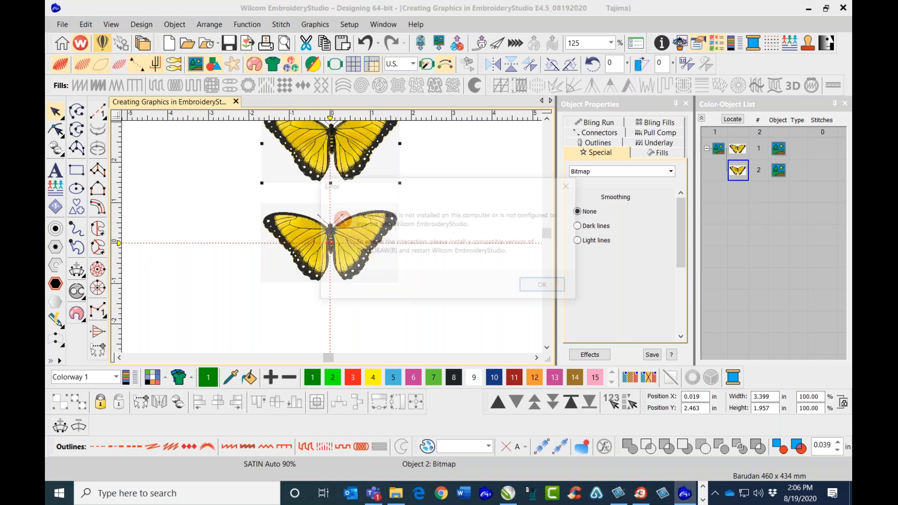
{"action": "left_click", "coordinate": [545, 285]}
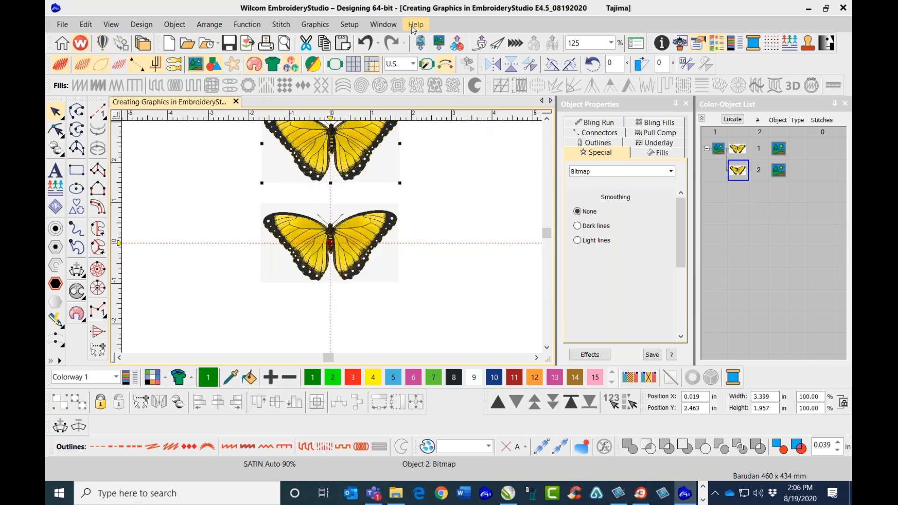
{"action": "left_click", "coordinate": [435, 155]}
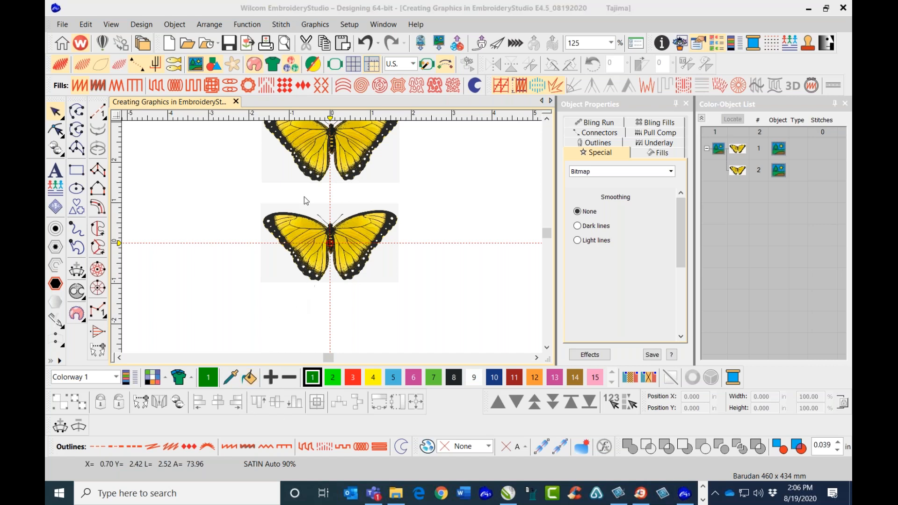
Auto-digitize the upper butterfly bitmap copy into embroidery objects
{"action": "left_click", "coordinate": [306, 160]}
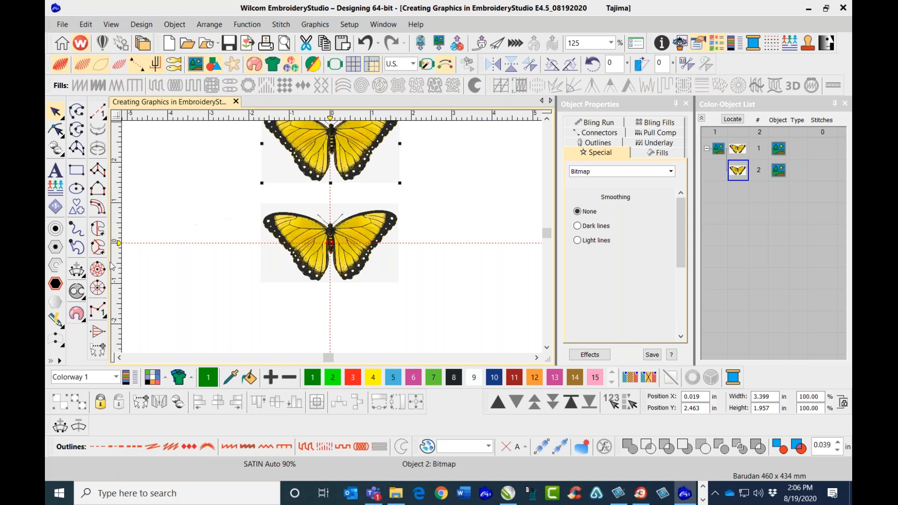
{"action": "left_click", "coordinate": [64, 329]}
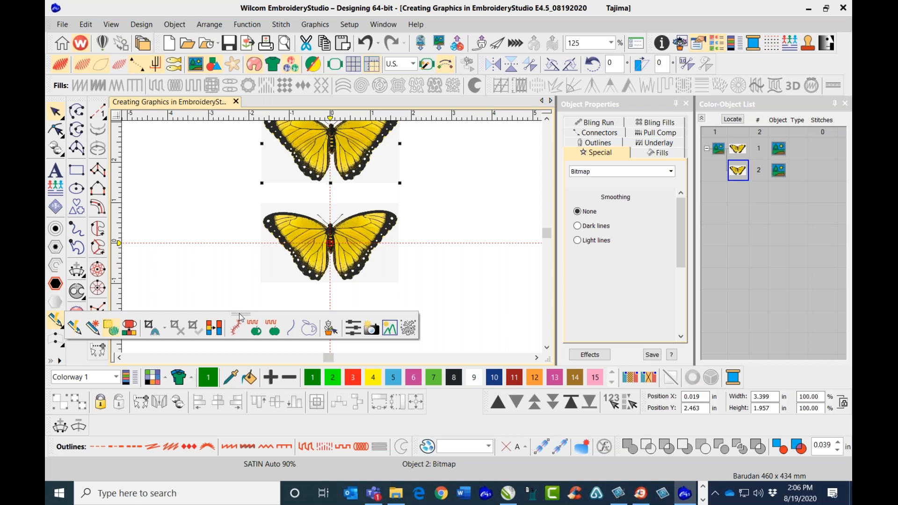
{"action": "left_click_drag", "start_coordinate": [364, 311], "coordinate": [398, 311]}
{"action": "left_click", "coordinate": [78, 331]}
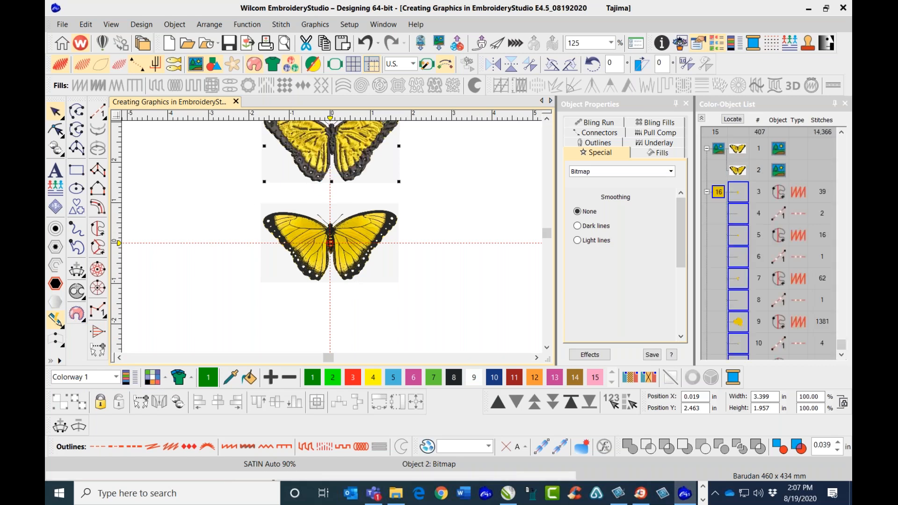
Delete the bitmap copy behind the digitized upper butterfly, keeping its embroidery objects
{"action": "left_click", "coordinate": [547, 119]}
{"action": "left_click", "coordinate": [547, 119]}
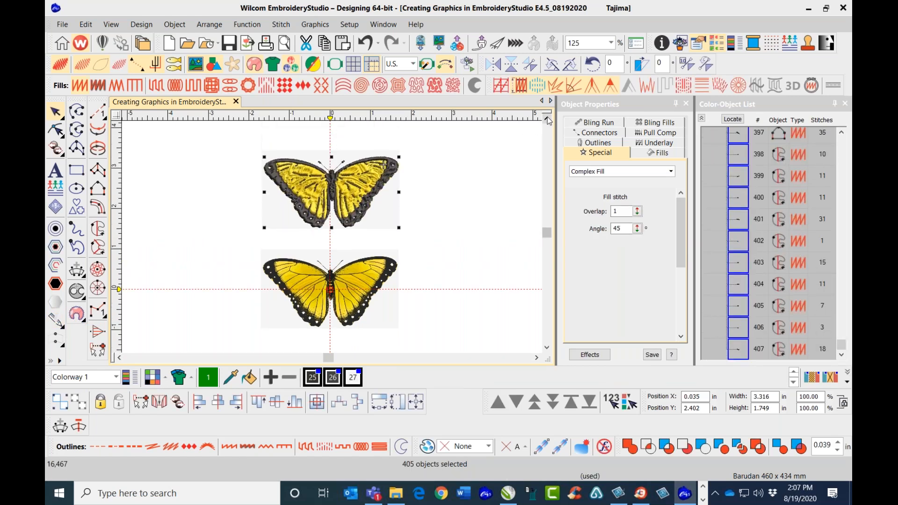
{"action": "left_click", "coordinate": [547, 118]}
{"action": "scroll", "coordinate": [333, 241], "scroll_direction": "up", "scroll_amount": 2}
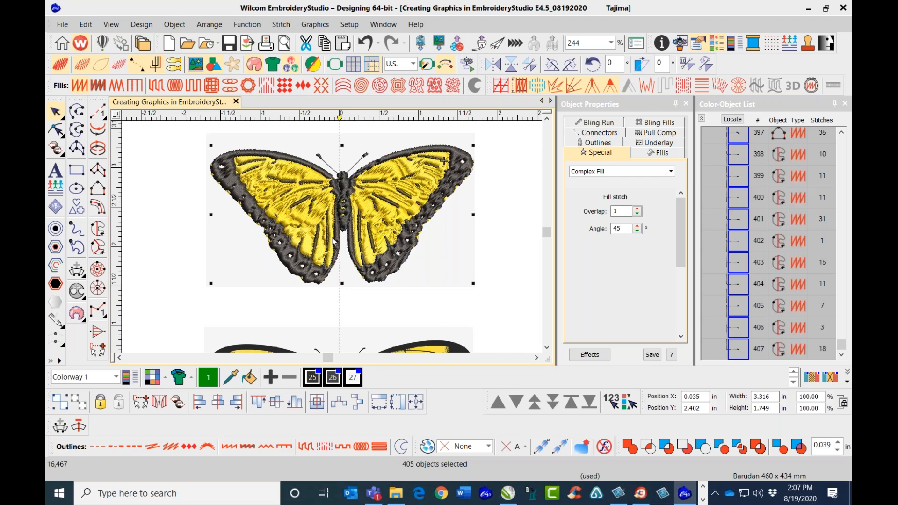
{"action": "scroll", "coordinate": [333, 241], "scroll_direction": "down", "scroll_amount": 2}
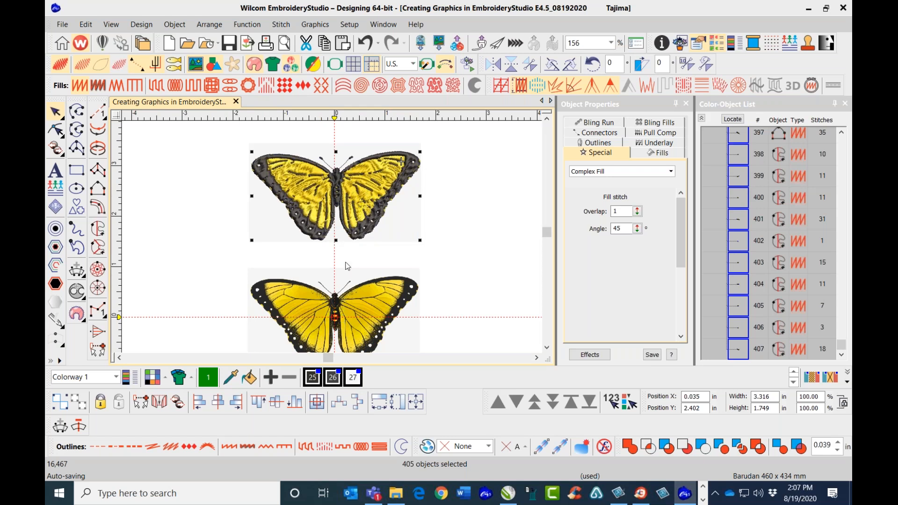
{"action": "left_click", "coordinate": [466, 191]}
{"action": "left_click", "coordinate": [410, 215]}
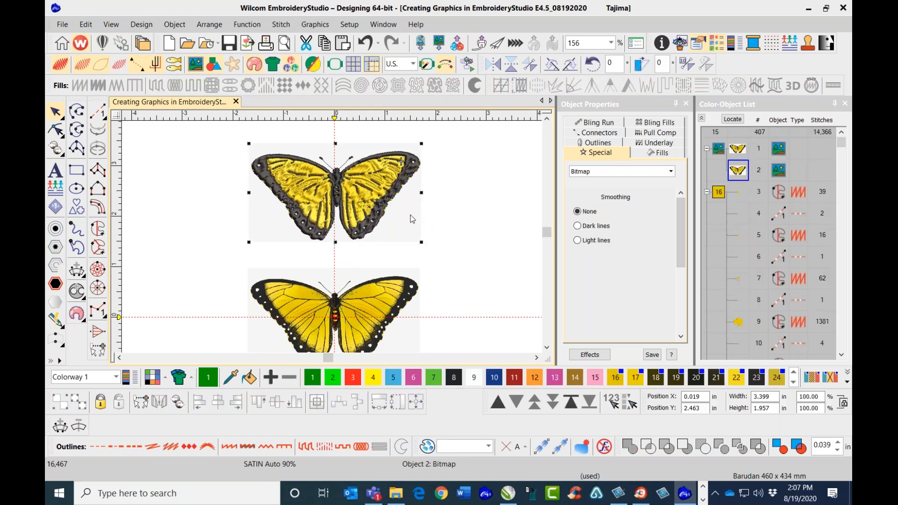
{"action": "key", "text": "Delete"}
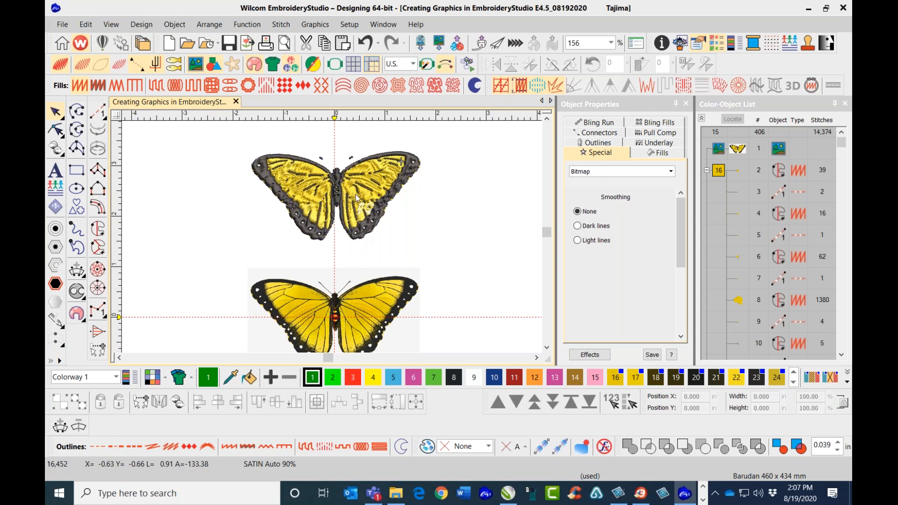
Match all of the design's colors to Madeira PolyNeon 40 threads in the Colorway Editor
{"action": "scroll", "coordinate": [349, 204], "scroll_direction": "up", "scroll_amount": 2}
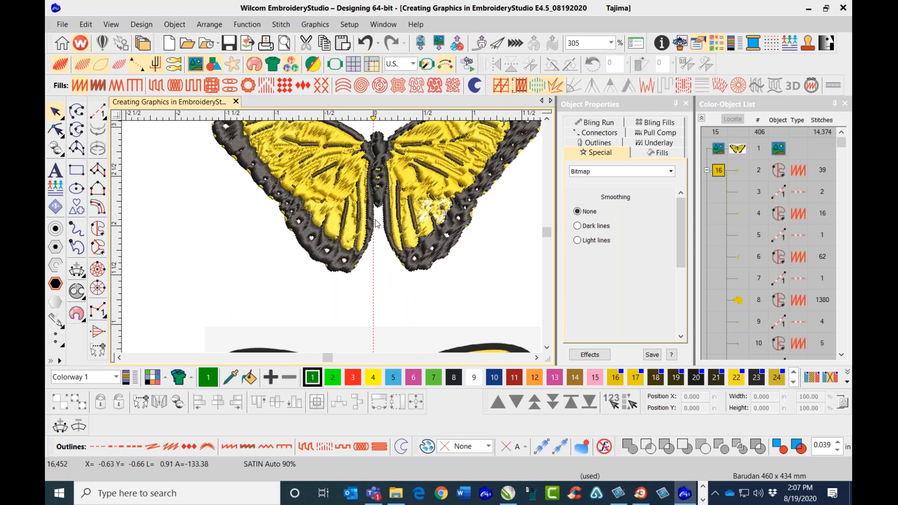
{"action": "scroll", "coordinate": [333, 239], "scroll_direction": "down", "scroll_amount": 1}
{"action": "scroll", "coordinate": [333, 239], "scroll_direction": "down", "scroll_amount": 3}
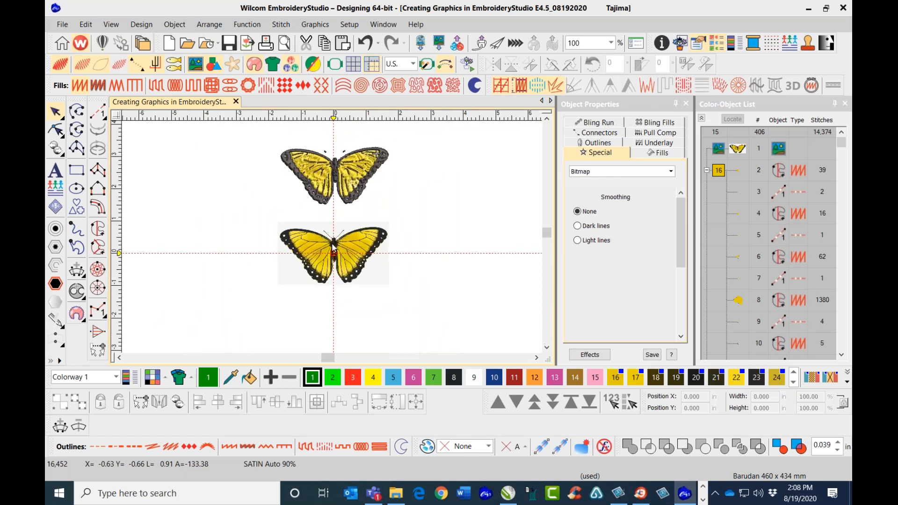
{"action": "scroll", "coordinate": [331, 252], "scroll_direction": "up", "scroll_amount": 1}
{"action": "scroll", "coordinate": [322, 296], "scroll_direction": "up", "scroll_amount": 1}
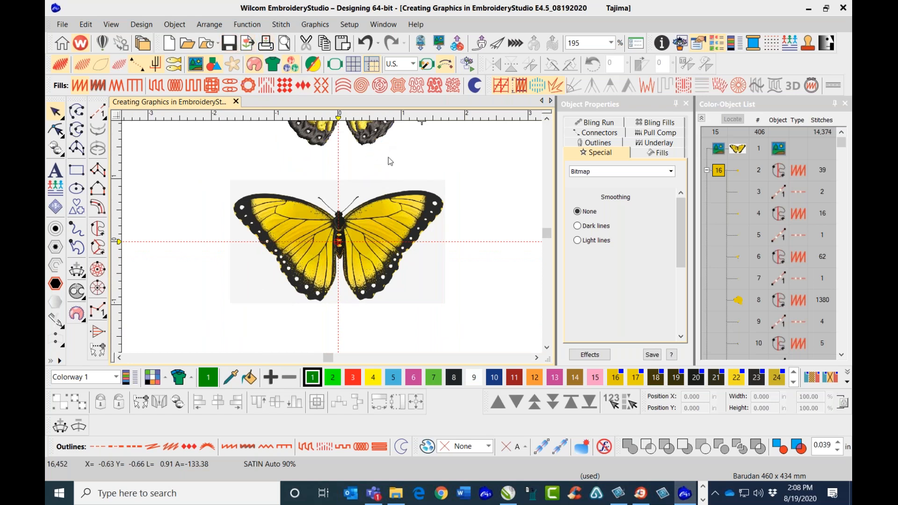
{"action": "left_click", "coordinate": [547, 118]}
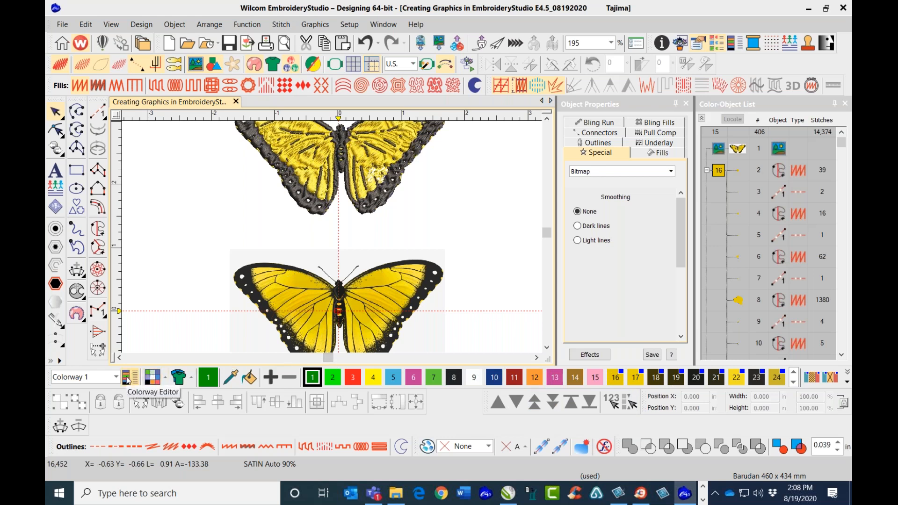
{"action": "left_click", "coordinate": [127, 379]}
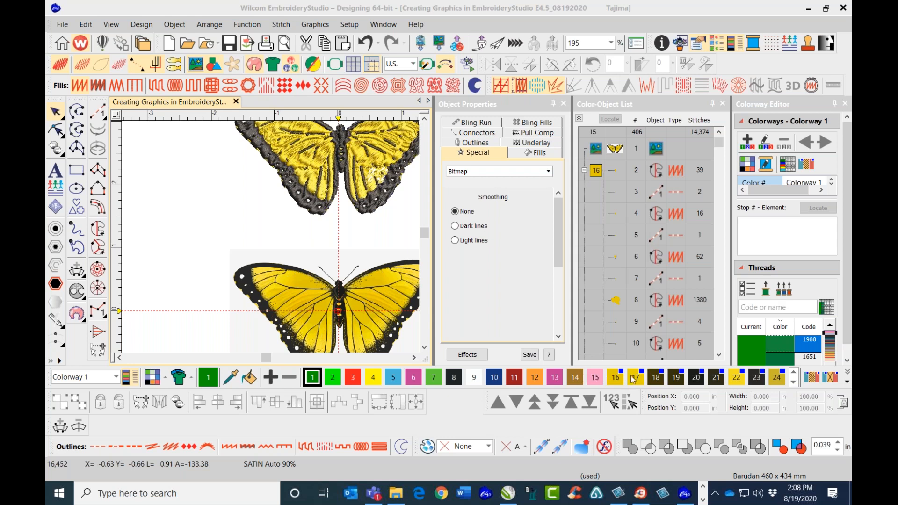
{"action": "left_click", "coordinate": [784, 288]}
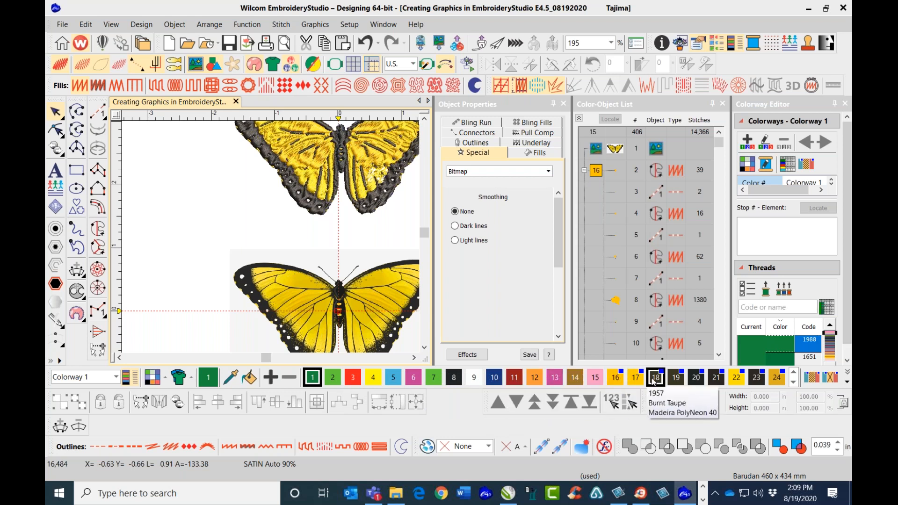
Remove the unused colors from the design palette and set the Colorway Editor to auto-hide
{"action": "left_click", "coordinate": [830, 379]}
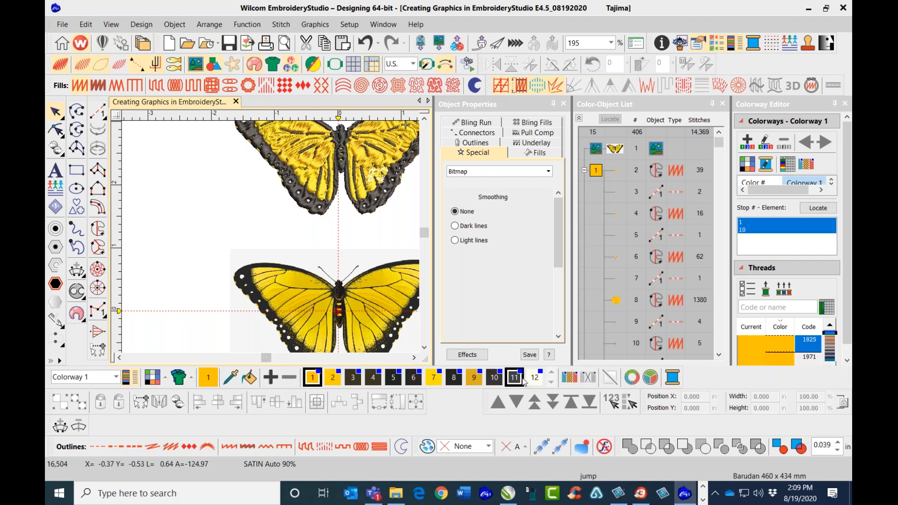
{"action": "scroll", "coordinate": [374, 333], "scroll_direction": "down", "scroll_amount": 1}
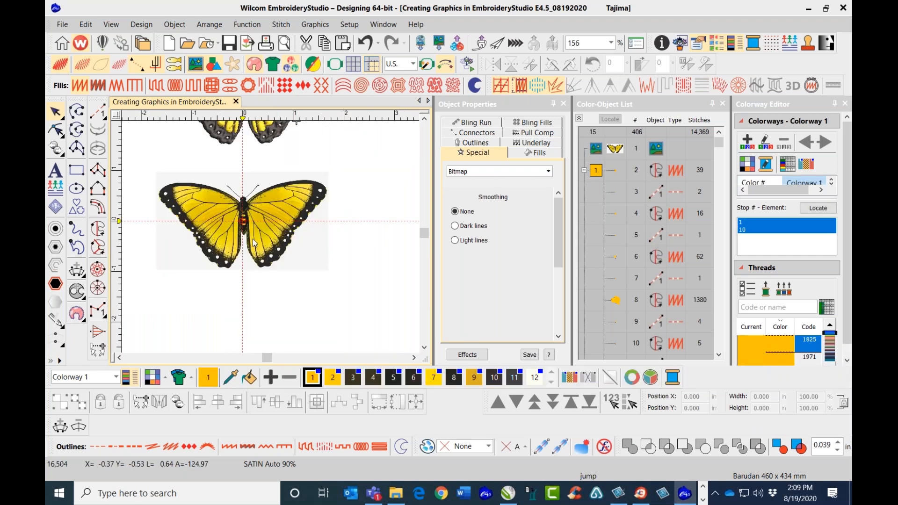
{"action": "scroll", "coordinate": [278, 273], "scroll_direction": "down", "scroll_amount": 1}
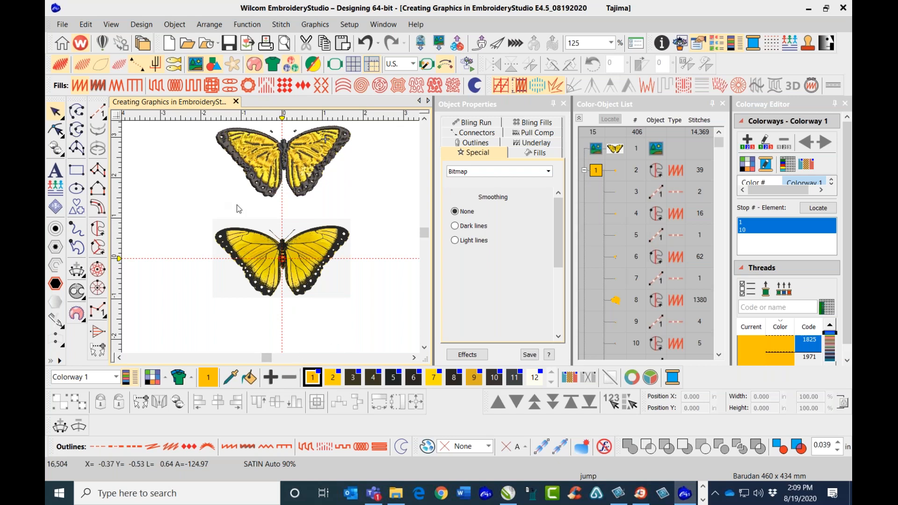
{"action": "left_click", "coordinate": [843, 72]}
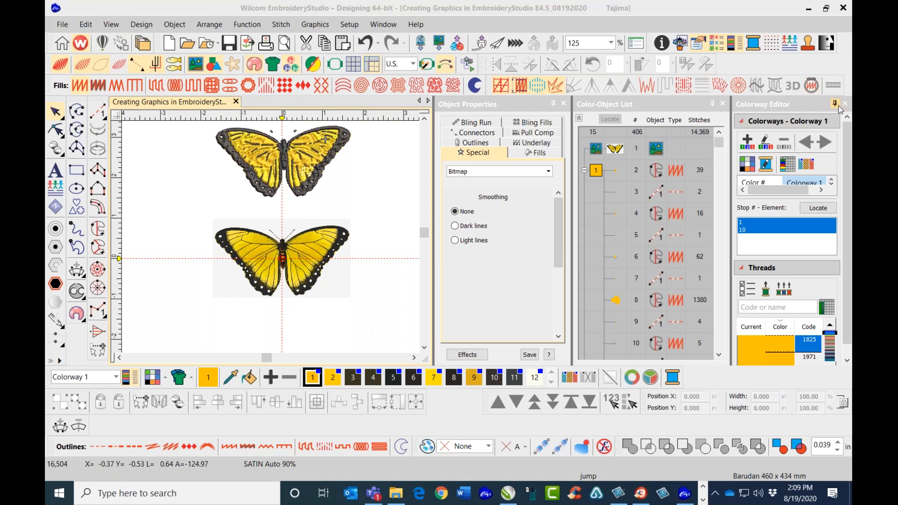
{"action": "left_click", "coordinate": [834, 105]}
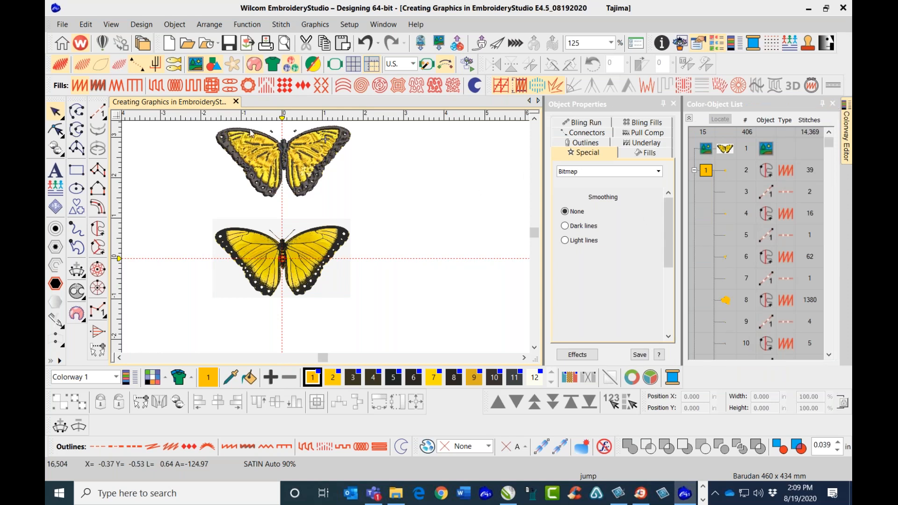
Save the design and lock the original butterfly bitmap in place
{"action": "left_click", "coordinate": [229, 43]}
{"action": "left_click", "coordinate": [332, 287]}
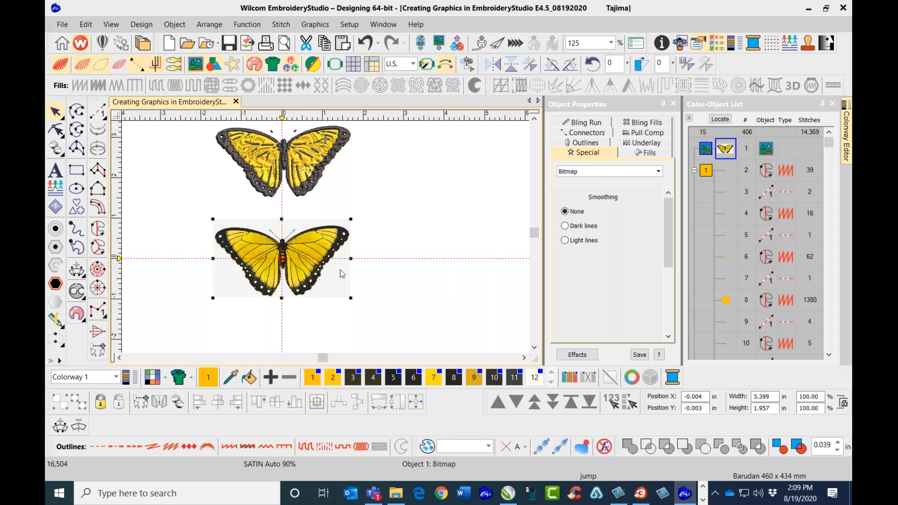
{"action": "key", "text": "Escape"}
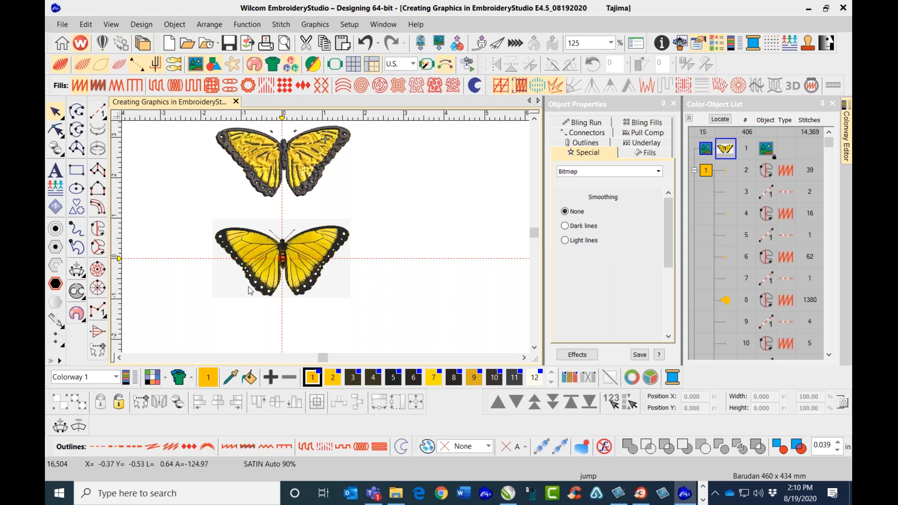
Examine the original butterfly bitmap up close, including the body, wing veins, white edge spots and speckled shading
{"action": "scroll", "coordinate": [280, 255], "scroll_direction": "up", "scroll_amount": 2}
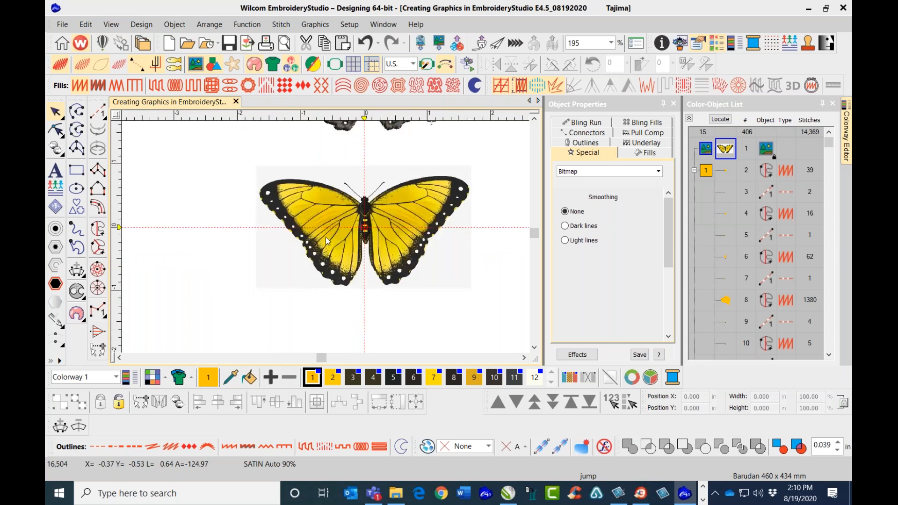
{"action": "scroll", "coordinate": [327, 239], "scroll_direction": "up", "scroll_amount": 2}
{"action": "scroll", "coordinate": [327, 240], "scroll_direction": "up", "scroll_amount": 1}
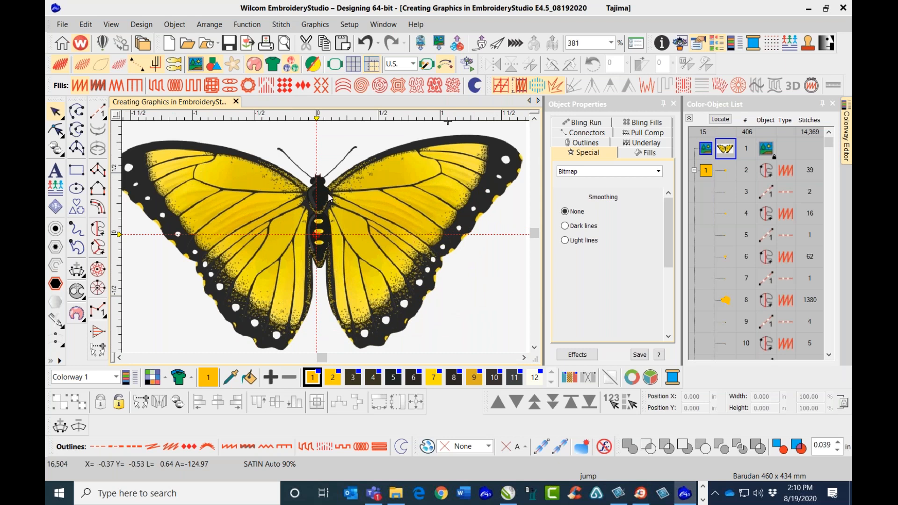
{"action": "scroll", "coordinate": [326, 240], "scroll_direction": "down", "scroll_amount": 2}
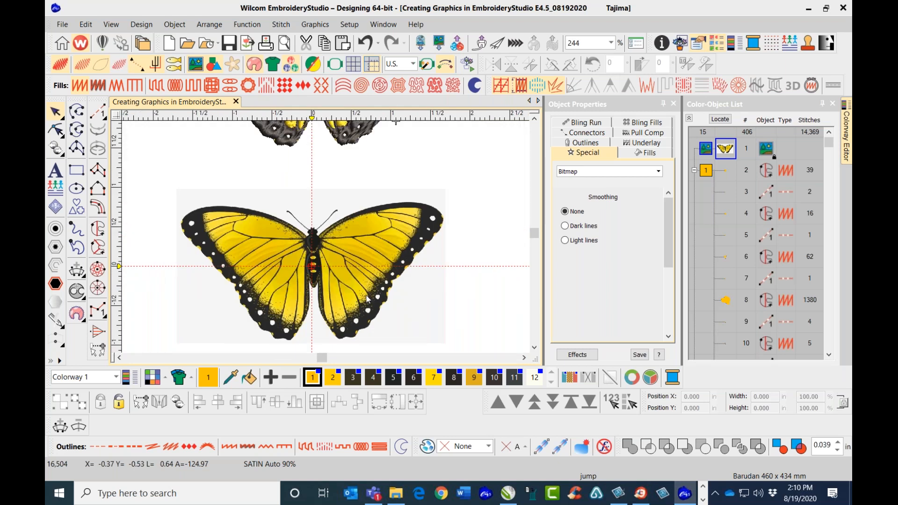
{"action": "scroll", "coordinate": [366, 297], "scroll_direction": "up", "scroll_amount": 7}
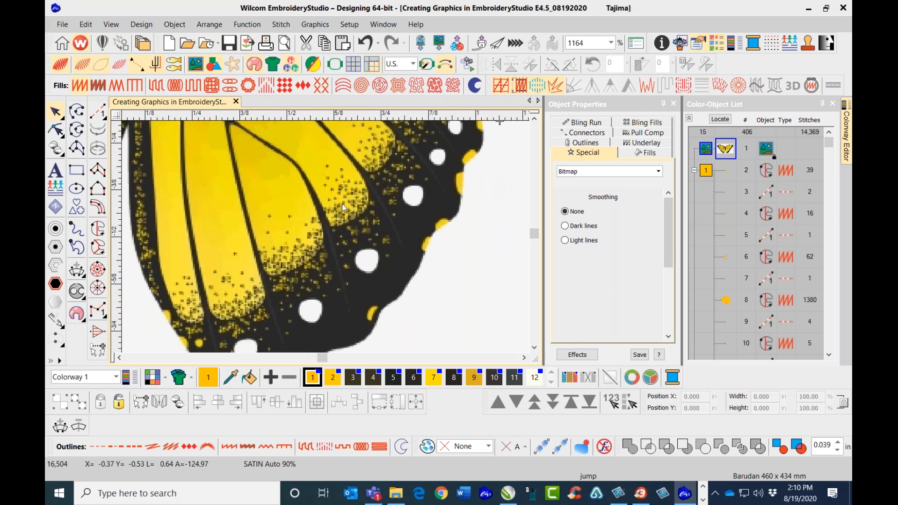
{"action": "scroll", "coordinate": [308, 241], "scroll_direction": "down", "scroll_amount": 2}
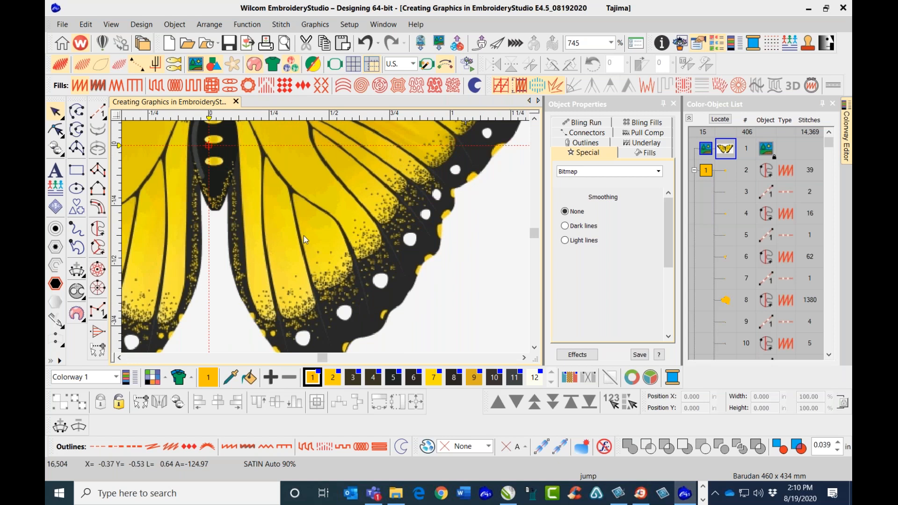
{"action": "scroll", "coordinate": [309, 200], "scroll_direction": "down", "scroll_amount": 3}
{"action": "scroll", "coordinate": [324, 238], "scroll_direction": "down", "scroll_amount": 2}
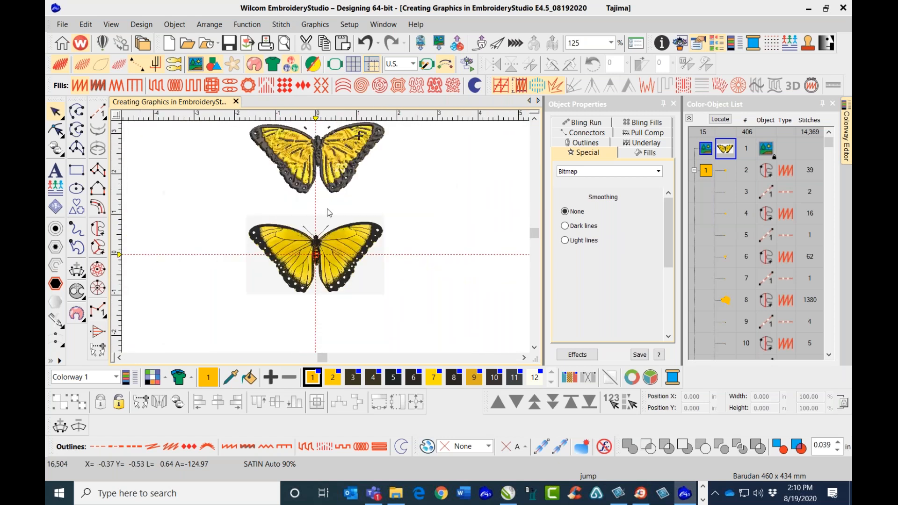
Move one white edge-spot fill off the embroidered butterfly's lower right wing to about X 0.85 in and Y 1.68 in
{"action": "scroll", "coordinate": [401, 197], "scroll_direction": "up", "scroll_amount": 3}
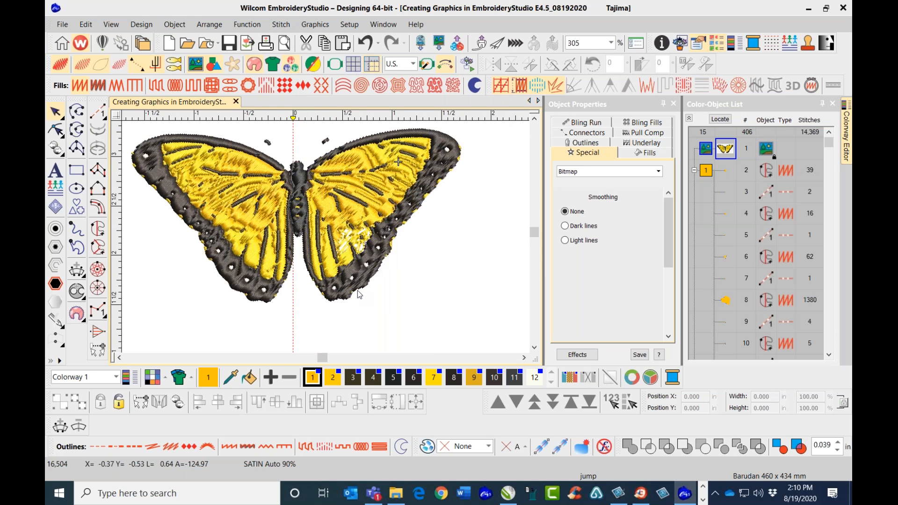
{"action": "scroll", "coordinate": [350, 277], "scroll_direction": "up", "scroll_amount": 1}
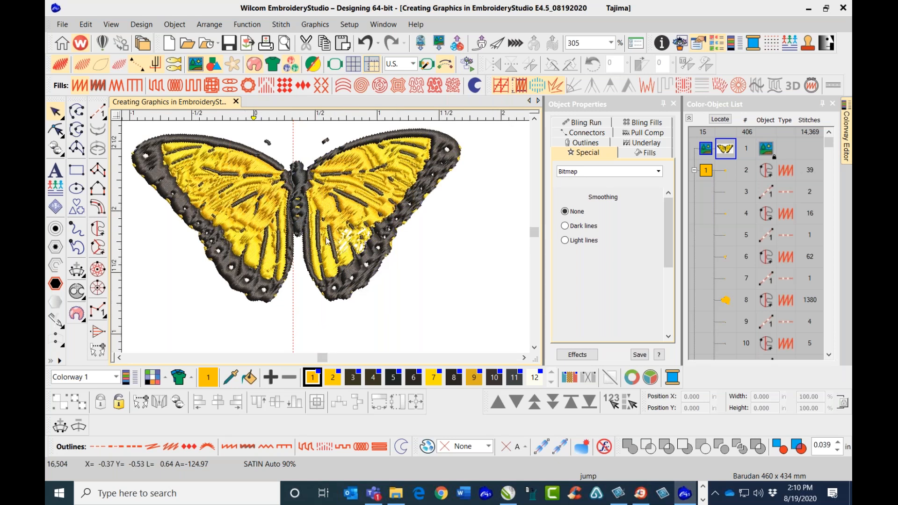
{"action": "scroll", "coordinate": [326, 240], "scroll_direction": "up", "scroll_amount": 3}
{"action": "left_click", "coordinate": [331, 245]}
{"action": "left_click_drag", "start_coordinate": [331, 246], "coordinate": [429, 281]}
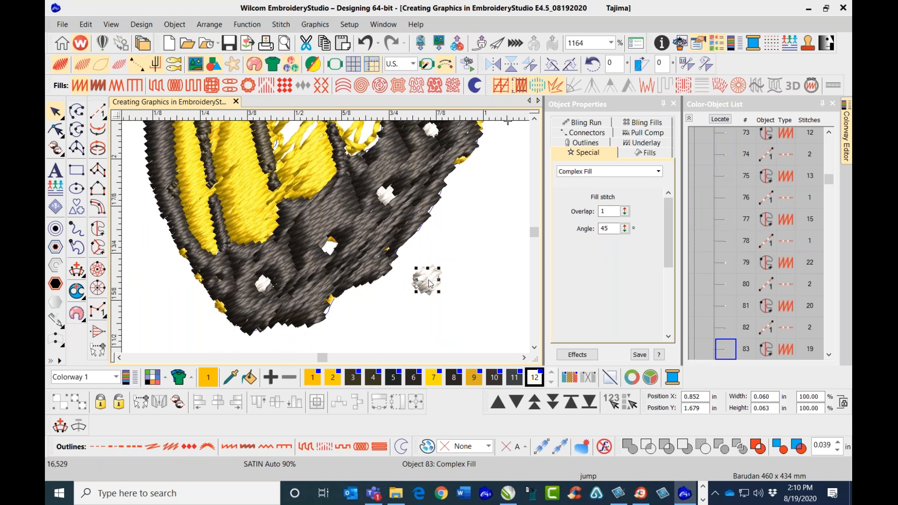
Move the white edge-spot fill back onto the embroidered lower right wing at about X 0.59 in and Y 1.77 in, and deselect it
{"action": "left_click_drag", "start_coordinate": [428, 281], "coordinate": [332, 242]}
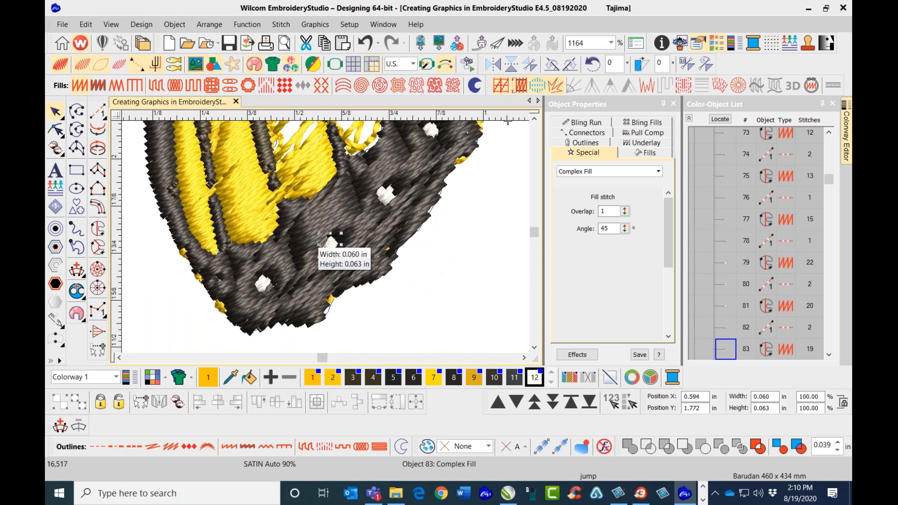
{"action": "scroll", "coordinate": [333, 243], "scroll_direction": "down", "scroll_amount": 2}
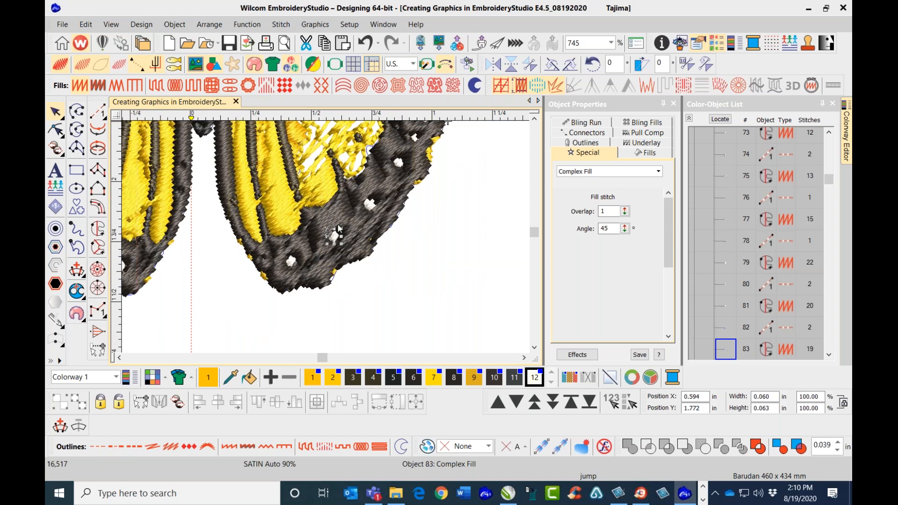
{"action": "scroll", "coordinate": [356, 196], "scroll_direction": "down", "scroll_amount": 2}
{"action": "left_click", "coordinate": [326, 247]}
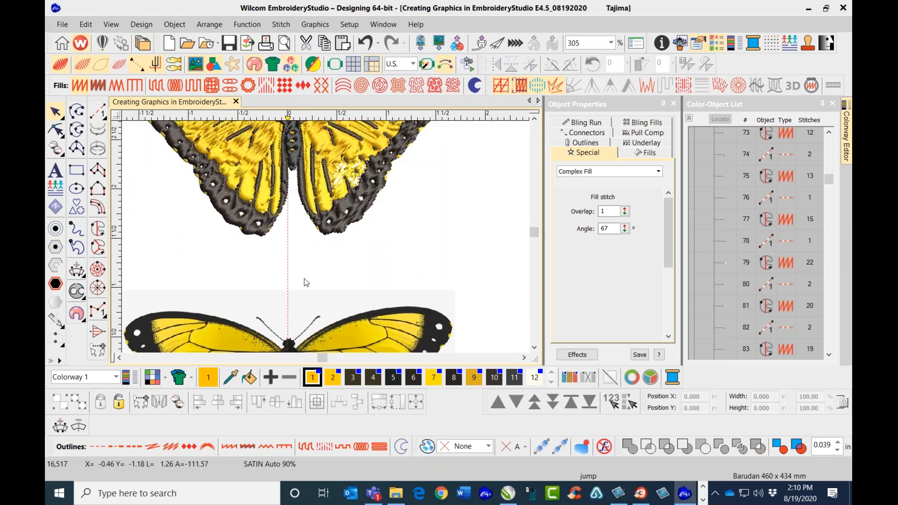
Set up a new Complex Fill object with Tatami stitching for digitizing over the original butterfly bitmap
{"action": "scroll", "coordinate": [303, 286], "scroll_direction": "down", "scroll_amount": 1}
{"action": "scroll", "coordinate": [326, 239], "scroll_direction": "down", "scroll_amount": 1}
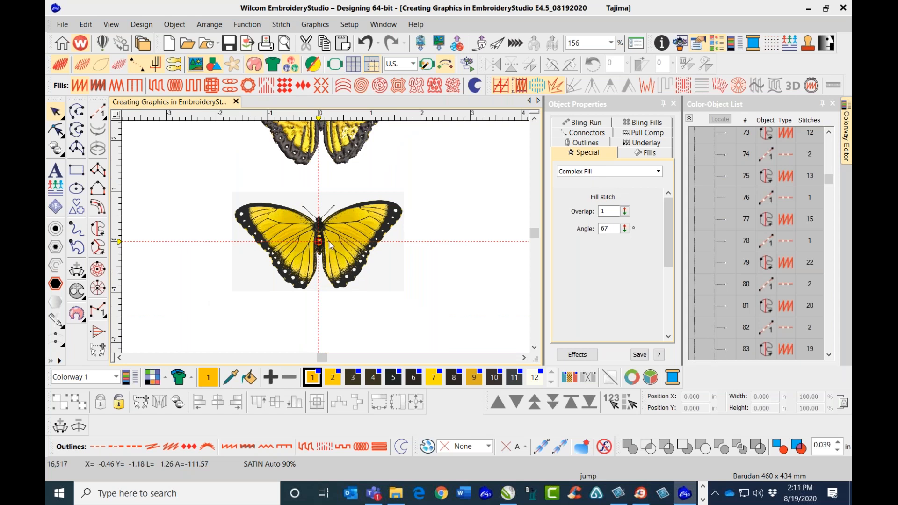
{"action": "scroll", "coordinate": [326, 244], "scroll_direction": "up", "scroll_amount": 1}
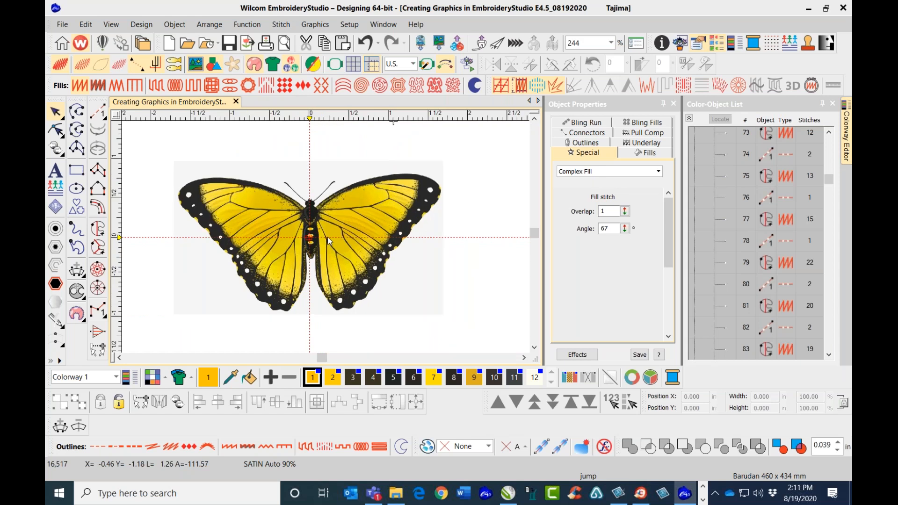
{"action": "scroll", "coordinate": [327, 236], "scroll_direction": "up", "scroll_amount": 1}
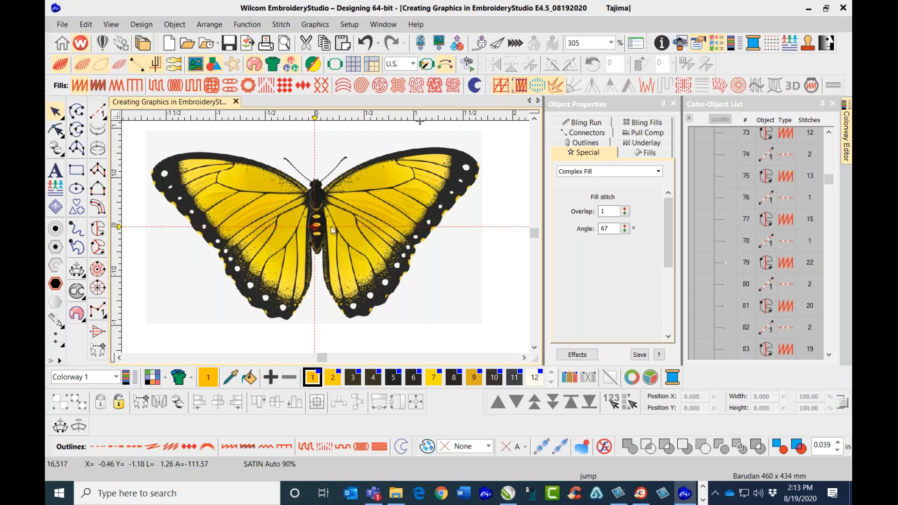
{"action": "scroll", "coordinate": [326, 239], "scroll_direction": "up", "scroll_amount": 2}
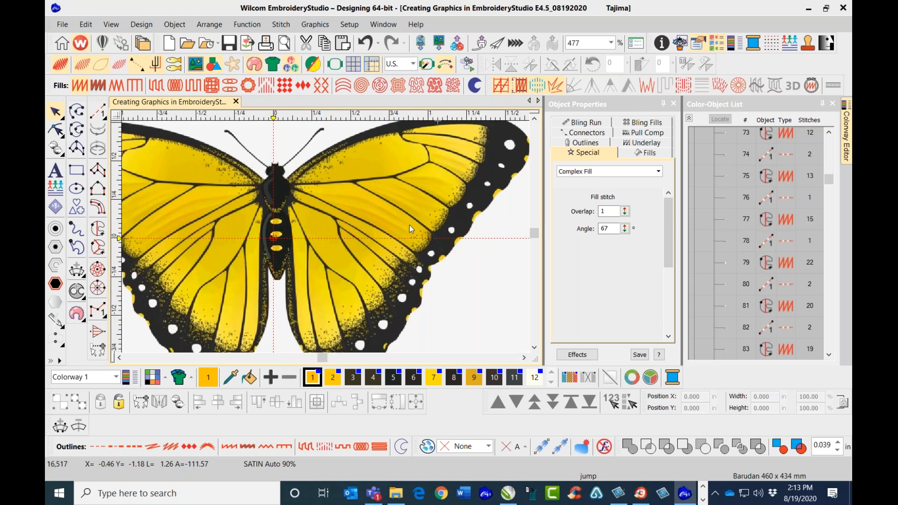
{"action": "scroll", "coordinate": [326, 241], "scroll_direction": "down", "scroll_amount": 1}
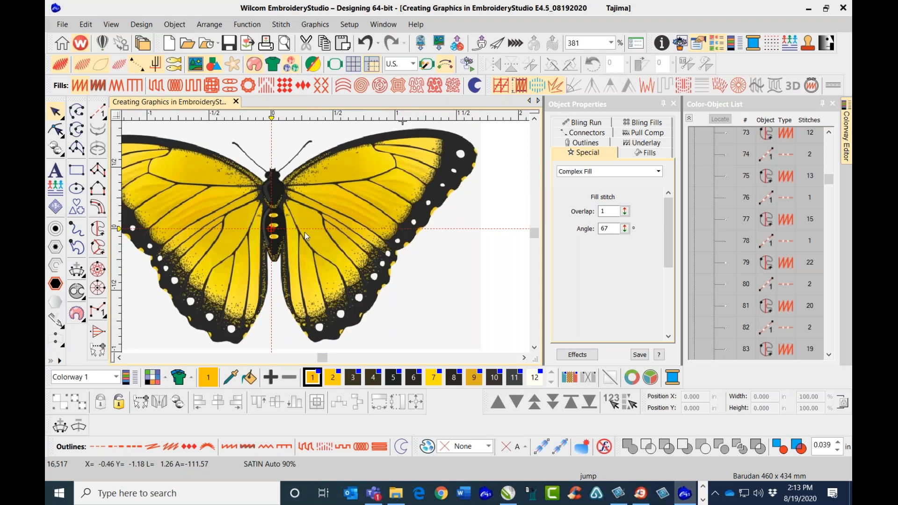
{"action": "left_click", "coordinate": [98, 229]}
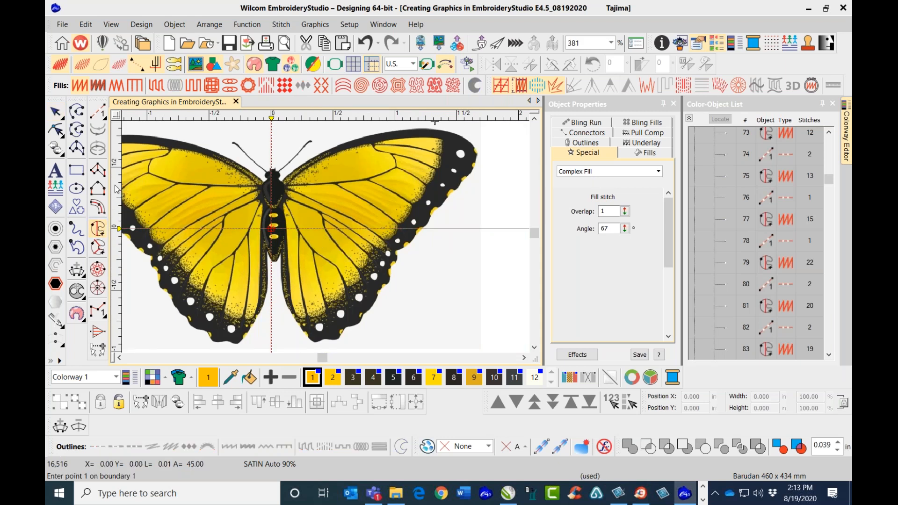
{"action": "left_click", "coordinate": [157, 87]}
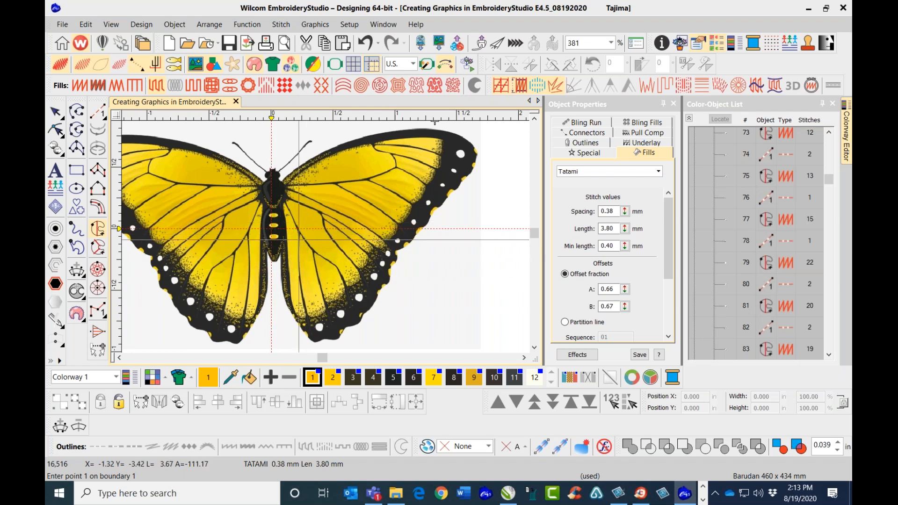
Start the fill boundary at the butterfly's thorax and trace along the inner part of the right upper wing's top edge
{"action": "scroll", "coordinate": [299, 198], "scroll_direction": "up", "scroll_amount": 2}
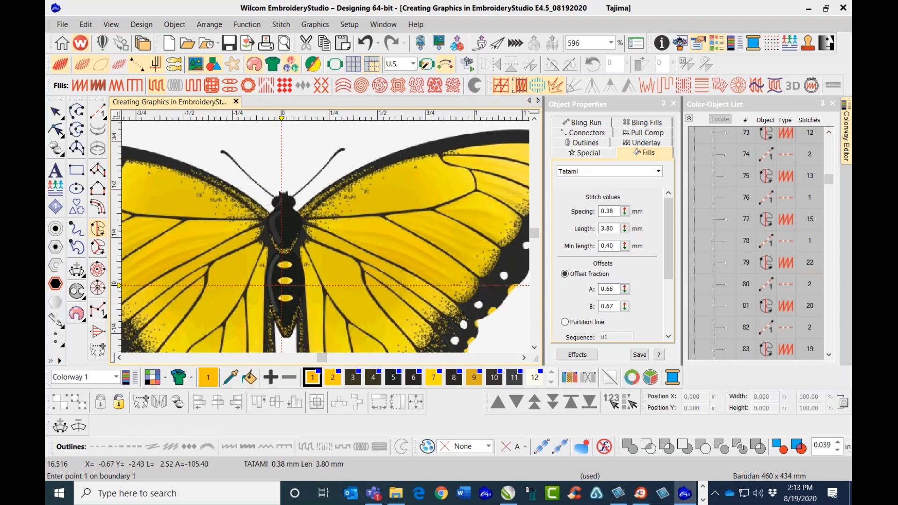
{"action": "scroll", "coordinate": [324, 198], "scroll_direction": "up", "scroll_amount": 1}
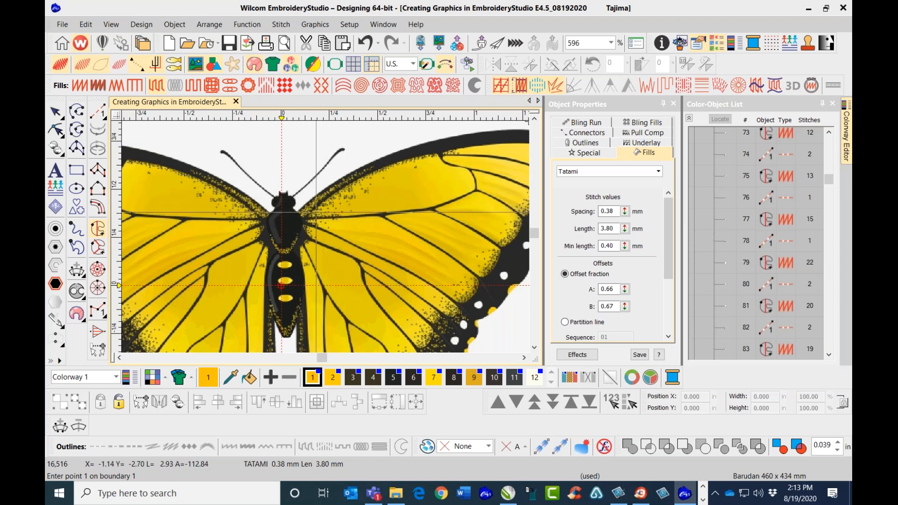
{"action": "scroll", "coordinate": [316, 212], "scroll_direction": "down", "scroll_amount": 1}
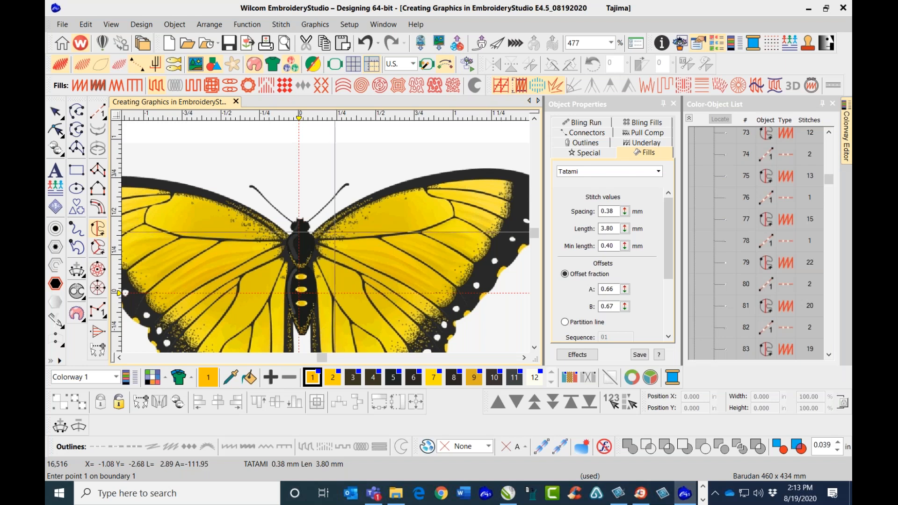
{"action": "scroll", "coordinate": [329, 237], "scroll_direction": "up", "scroll_amount": 1}
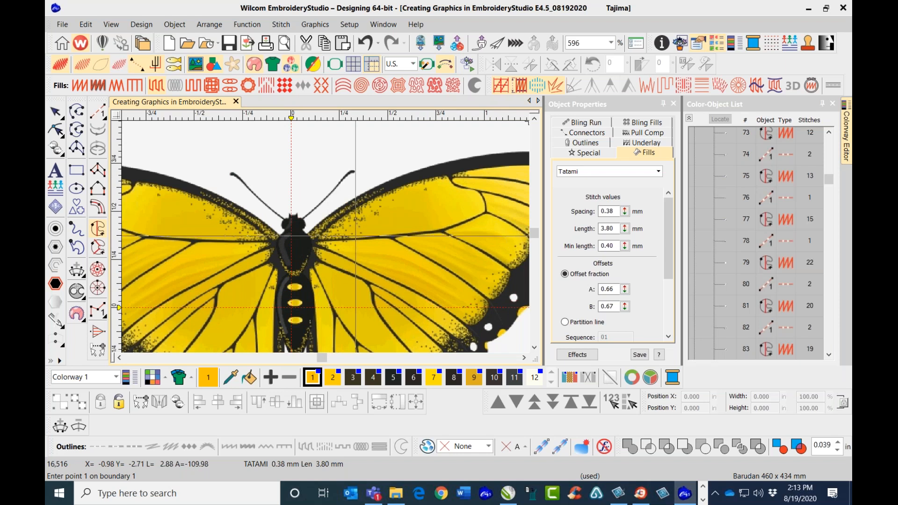
{"action": "scroll", "coordinate": [326, 237], "scroll_direction": "down", "scroll_amount": 1}
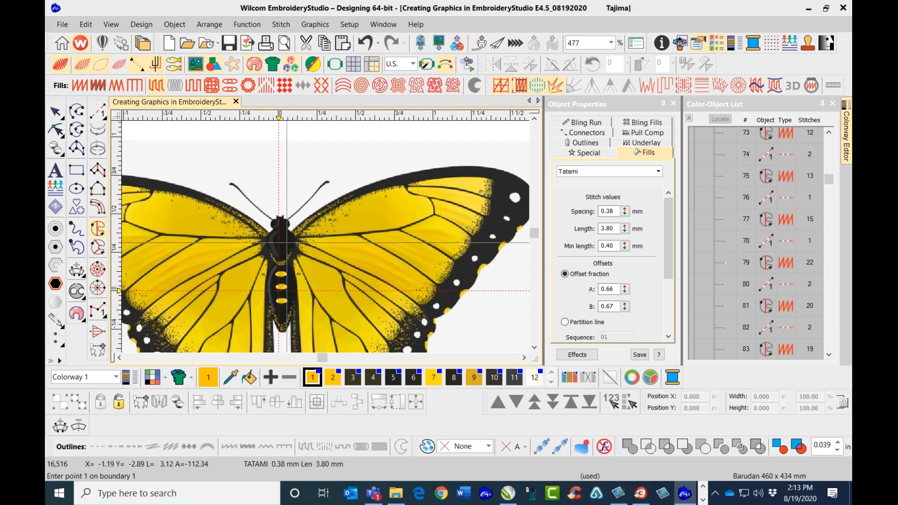
{"action": "scroll", "coordinate": [282, 235], "scroll_direction": "up", "scroll_amount": 1}
{"action": "left_click", "coordinate": [294, 245]}
{"action": "left_click", "coordinate": [323, 218]}
{"action": "left_click", "coordinate": [356, 193]}
{"action": "left_click", "coordinate": [400, 167]}
{"action": "left_click", "coordinate": [441, 150]}
Continue the fill boundary along the dark top edge of the right upper wing toward its outer end
{"action": "scroll", "coordinate": [483, 156], "scroll_direction": "down", "scroll_amount": 1}
{"action": "scroll", "coordinate": [326, 233], "scroll_direction": "up", "scroll_amount": 1}
{"action": "left_click", "coordinate": [356, 209]}
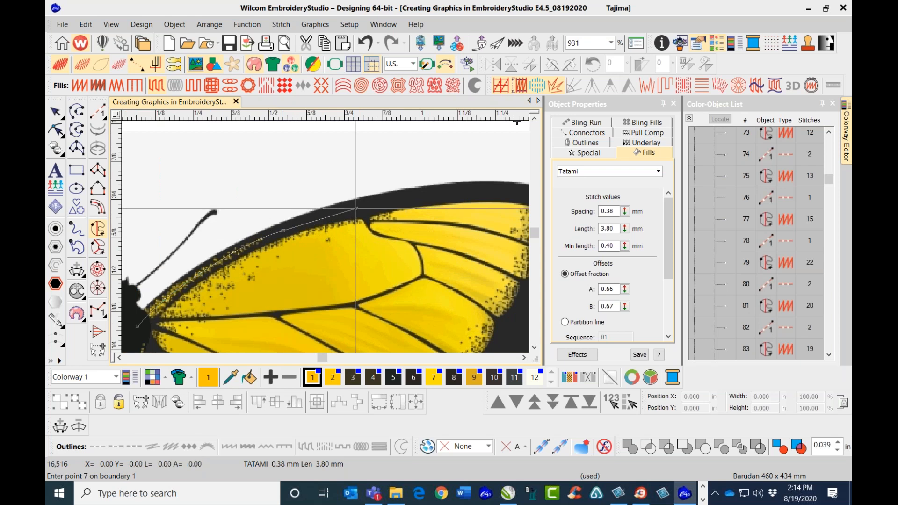
{"action": "left_click", "coordinate": [417, 200]}
{"action": "scroll", "coordinate": [477, 195], "scroll_direction": "down", "scroll_amount": 1}
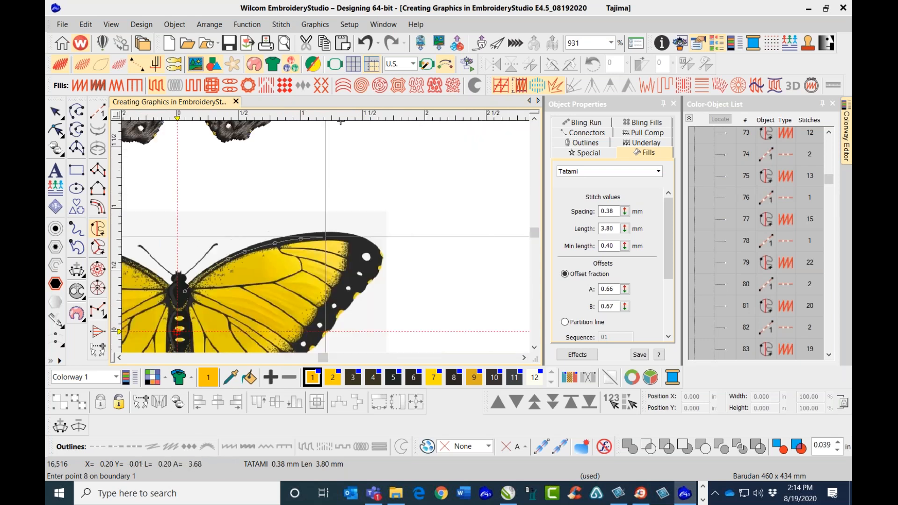
{"action": "left_click", "coordinate": [333, 235]}
Trace the boundary down the right upper wing's black border, between the yellow area and the white spots
{"action": "scroll", "coordinate": [333, 238], "scroll_direction": "up", "scroll_amount": 1}
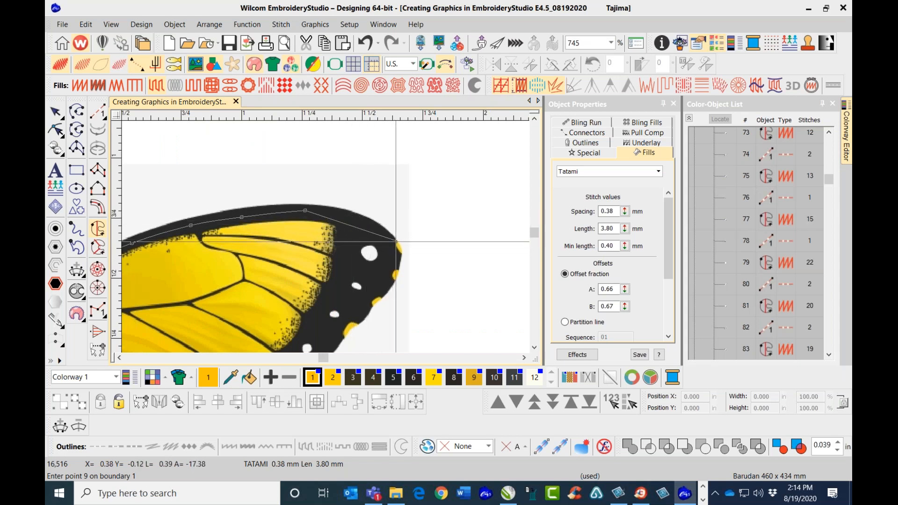
{"action": "scroll", "coordinate": [327, 233], "scroll_direction": "up", "scroll_amount": 1}
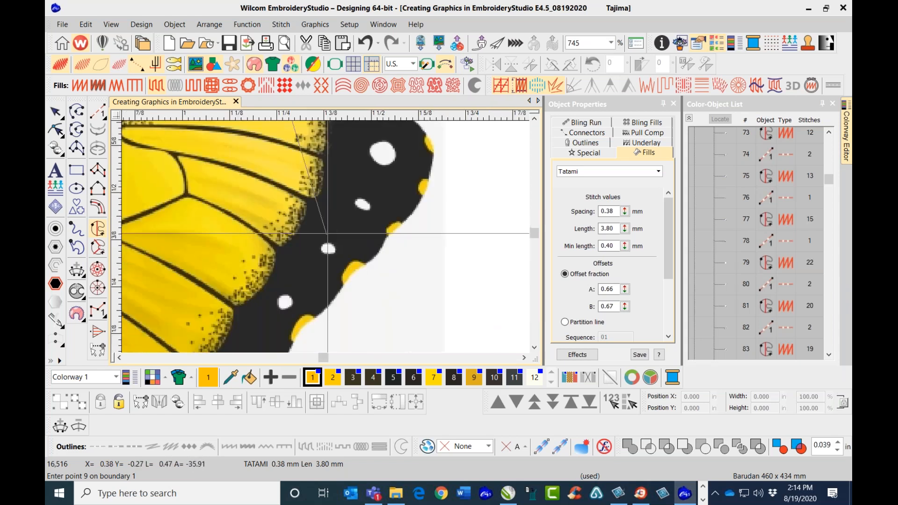
{"action": "scroll", "coordinate": [326, 236], "scroll_direction": "up", "scroll_amount": 1}
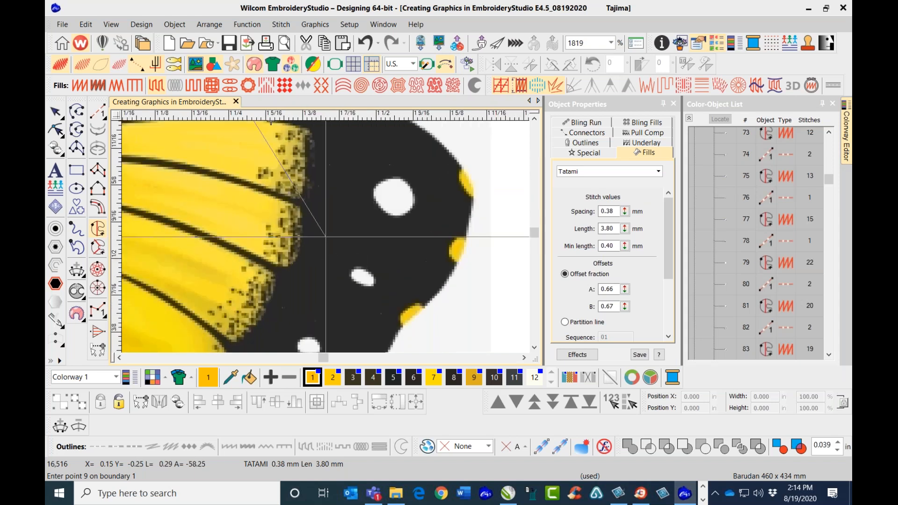
{"action": "scroll", "coordinate": [326, 236], "scroll_direction": "up", "scroll_amount": 3}
{"action": "left_click", "coordinate": [317, 221]}
{"action": "left_click", "coordinate": [323, 264]}
{"action": "scroll", "coordinate": [332, 238], "scroll_direction": "down", "scroll_amount": 2}
{"action": "left_click", "coordinate": [329, 240]}
{"action": "left_click", "coordinate": [318, 287]}
{"action": "left_click", "coordinate": [296, 325]}
{"action": "left_click", "coordinate": [293, 297]}
{"action": "left_click", "coordinate": [274, 323]}
{"action": "left_click", "coordinate": [272, 298]}
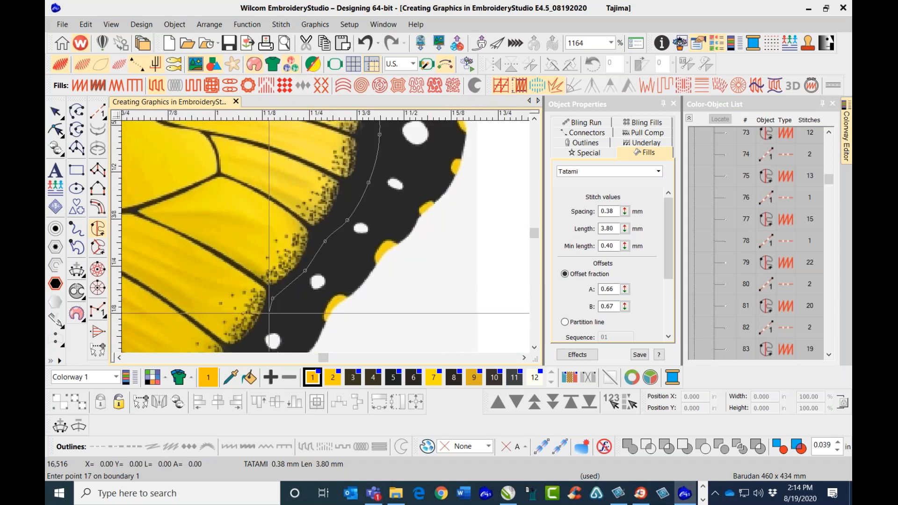
{"action": "left_click", "coordinate": [265, 324]}
{"action": "left_click", "coordinate": [274, 305]}
Continue the boundary through the black border onto the right lower wing, curving around the small white spots
{"action": "scroll", "coordinate": [275, 307], "scroll_direction": "down", "scroll_amount": 3}
{"action": "left_click", "coordinate": [329, 235]}
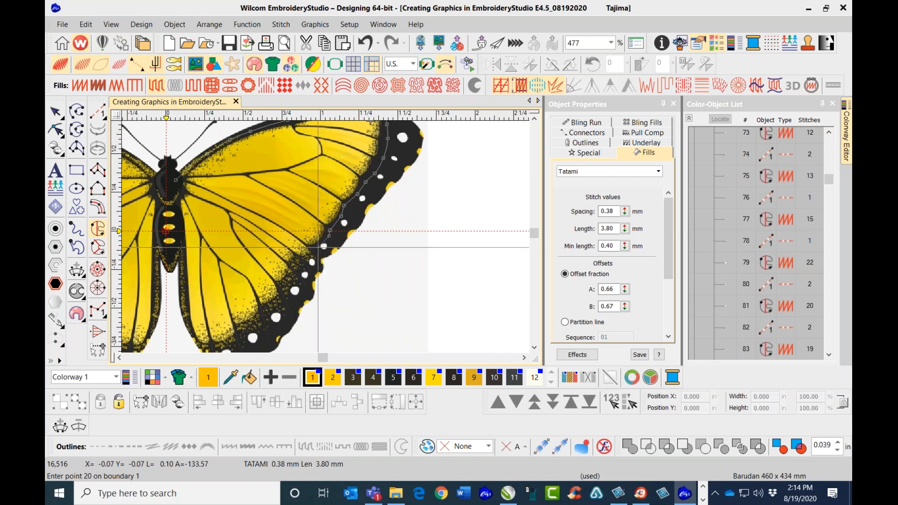
{"action": "left_click", "coordinate": [318, 249]}
{"action": "scroll", "coordinate": [326, 267], "scroll_direction": "up", "scroll_amount": 3}
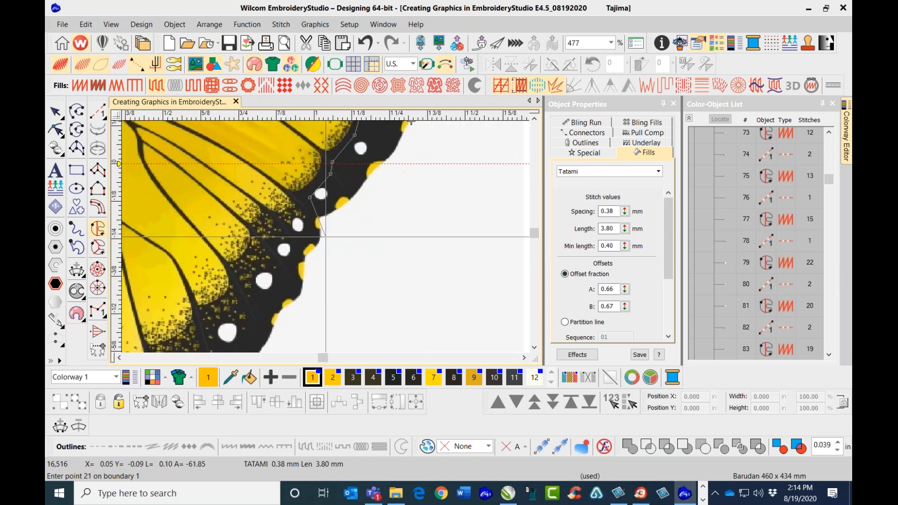
{"action": "left_click", "coordinate": [309, 206]}
{"action": "left_click", "coordinate": [307, 227]}
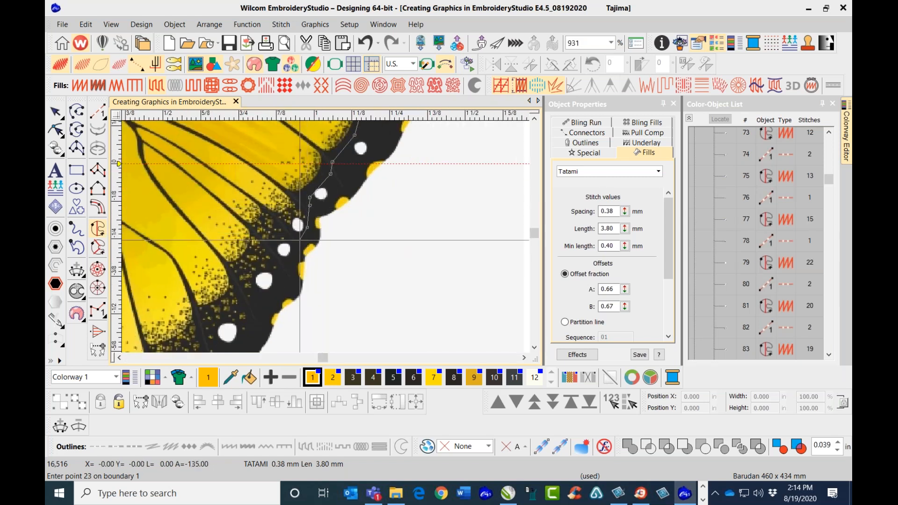
{"action": "left_click", "coordinate": [298, 237]}
{"action": "left_click", "coordinate": [292, 260]}
{"action": "left_click", "coordinate": [283, 265]}
{"action": "left_click", "coordinate": [277, 286]}
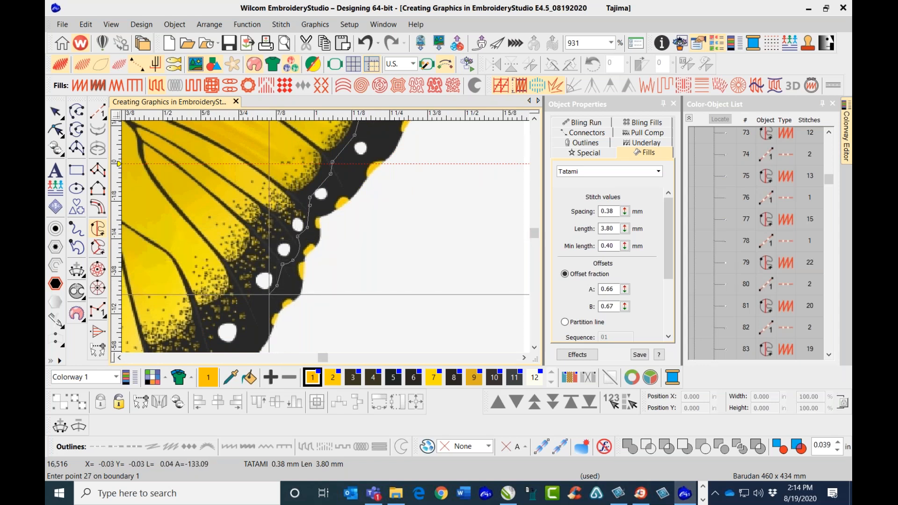
{"action": "left_click", "coordinate": [248, 301]}
Trace the boundary down the lower wing's outer border, keeping the large white spots inside the shape
{"action": "scroll", "coordinate": [328, 236], "scroll_direction": "up", "scroll_amount": 1}
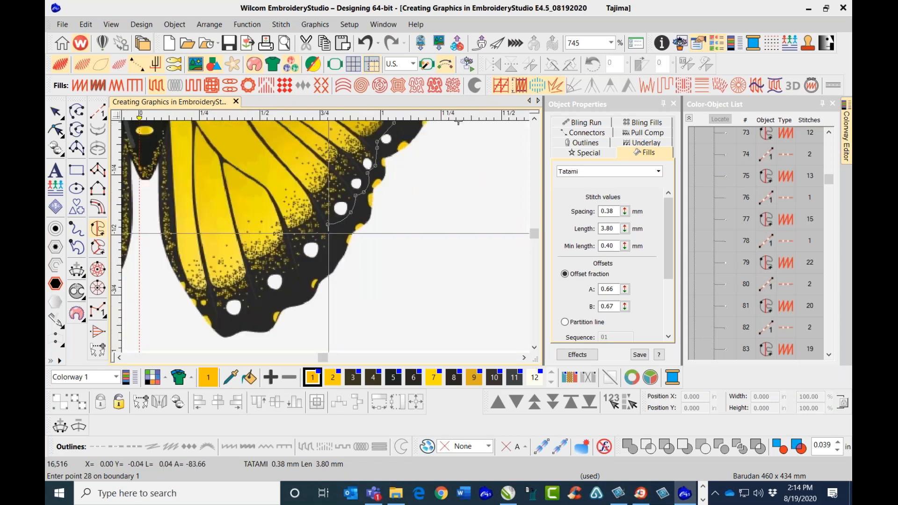
{"action": "left_click", "coordinate": [328, 236]}
{"action": "left_click", "coordinate": [323, 264]}
{"action": "left_click", "coordinate": [298, 284]}
{"action": "left_click", "coordinate": [277, 290]}
{"action": "left_click", "coordinate": [263, 319]}
{"action": "left_click", "coordinate": [237, 335]}
Carry the boundary around the lower wing's bottom tip, replacing the misplaced last point, and start up its inner edge
{"action": "scroll", "coordinate": [237, 334], "scroll_direction": "down", "scroll_amount": 3}
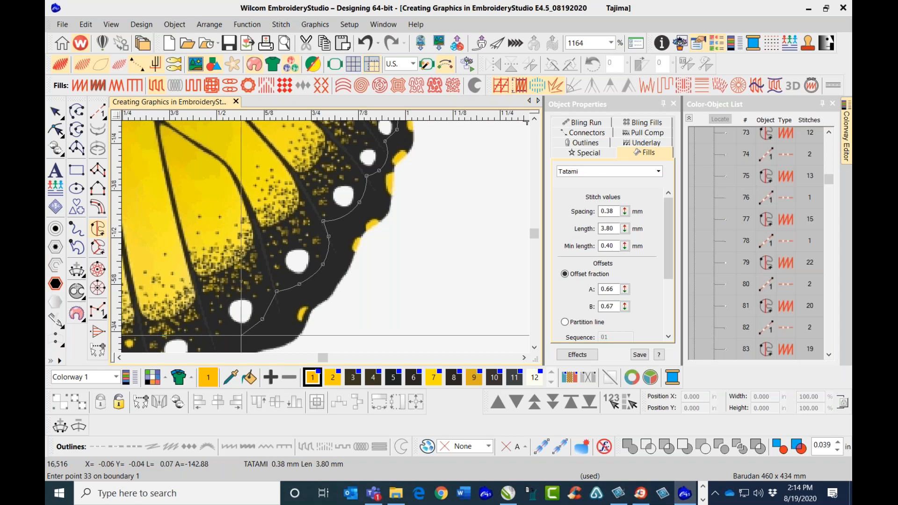
{"action": "left_click", "coordinate": [318, 248]}
{"action": "left_click", "coordinate": [308, 259]}
{"action": "left_click", "coordinate": [283, 267]}
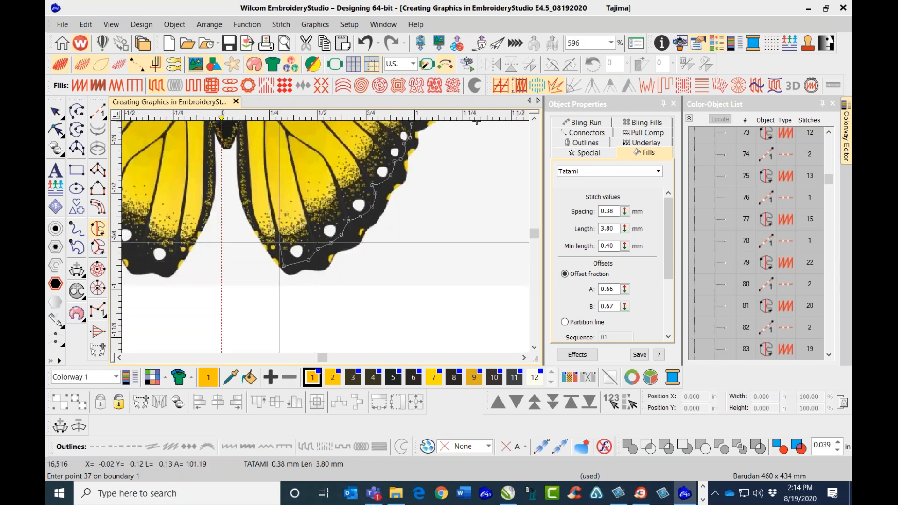
{"action": "key", "text": "BackSpace"}
{"action": "scroll", "coordinate": [322, 248], "scroll_direction": "up", "scroll_amount": 1}
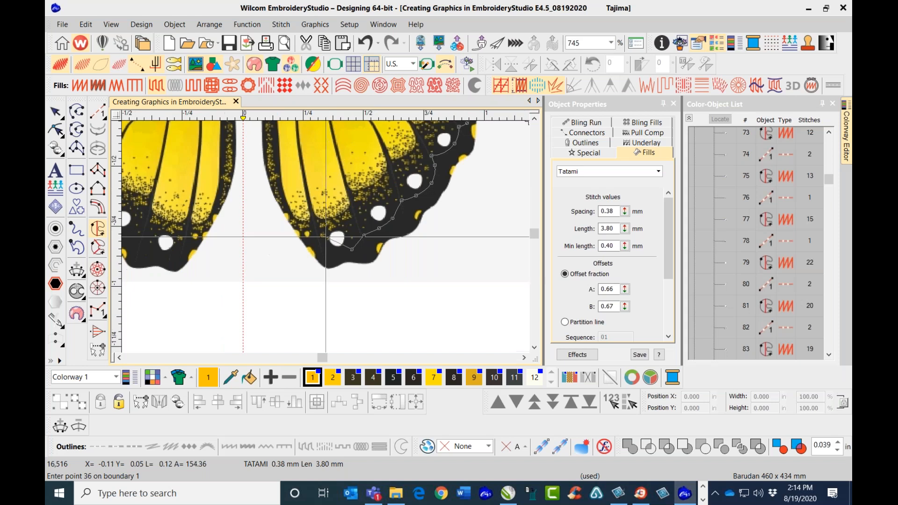
{"action": "left_click", "coordinate": [323, 246]}
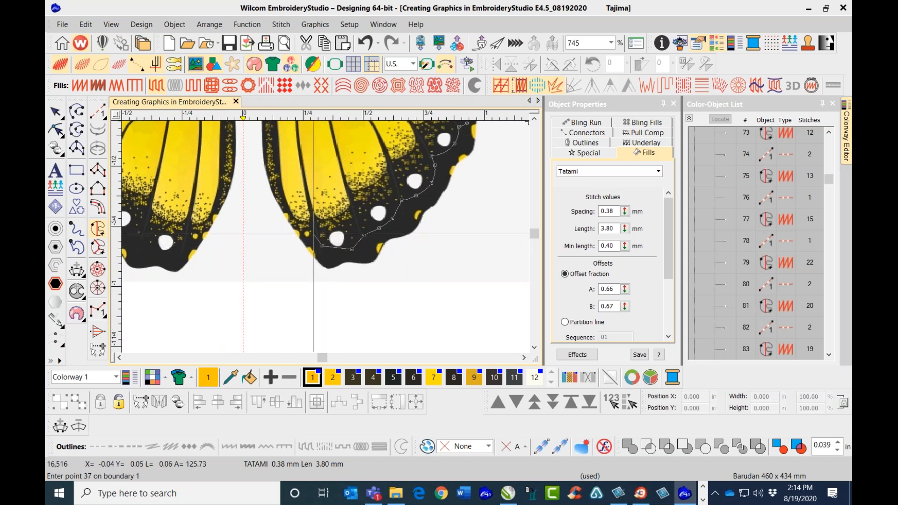
{"action": "left_click", "coordinate": [308, 233]}
{"action": "left_click", "coordinate": [292, 218]}
{"action": "left_click", "coordinate": [279, 194]}
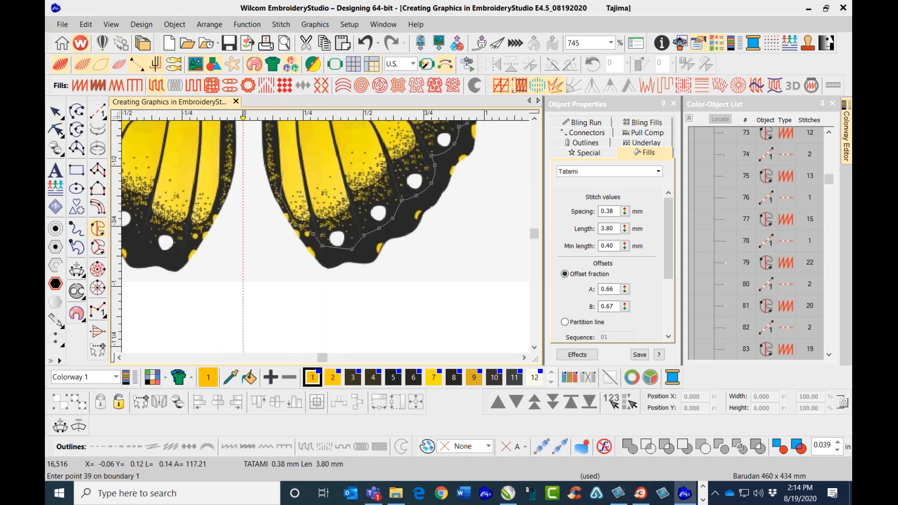
Continue the boundary up the right lower wing's inner edge to the middle of the butterfly's body
{"action": "scroll", "coordinate": [277, 155], "scroll_direction": "down", "scroll_amount": 1}
{"action": "left_click", "coordinate": [317, 247]}
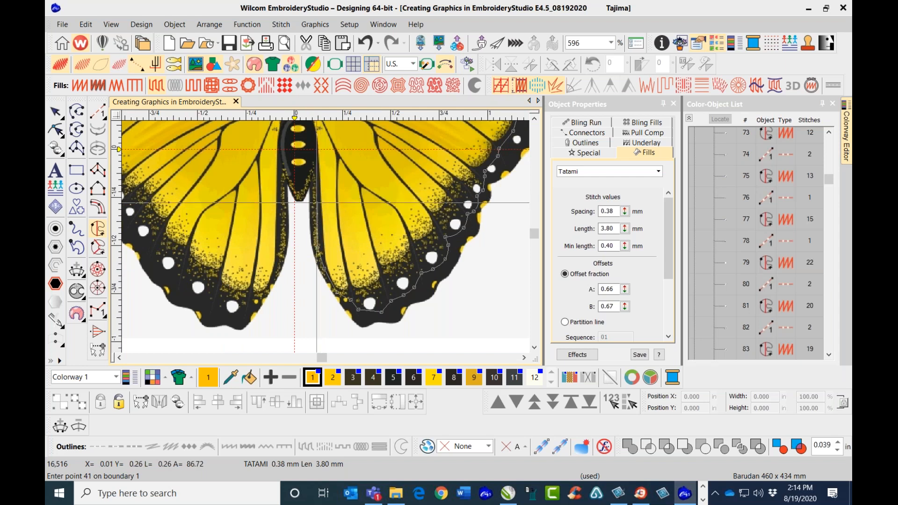
{"action": "left_click", "coordinate": [315, 207]}
{"action": "left_click", "coordinate": [314, 163]}
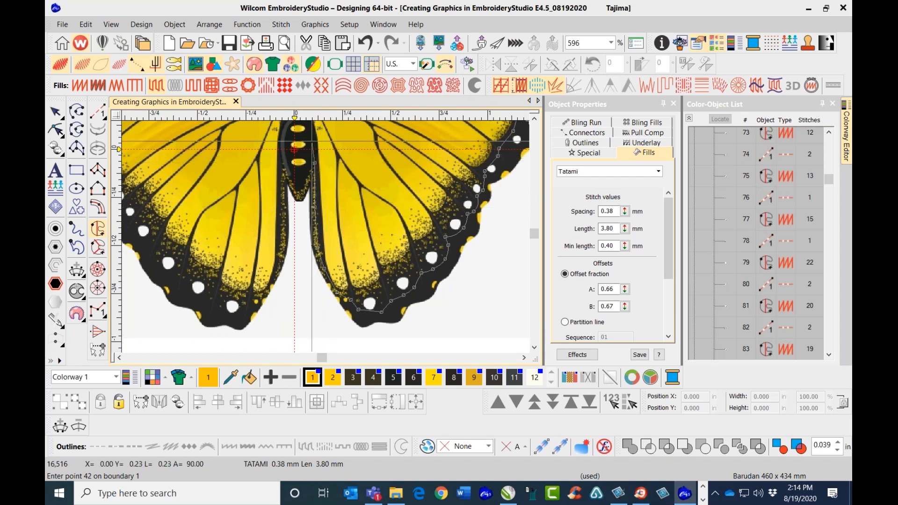
{"action": "left_click", "coordinate": [311, 142]}
Carry the boundary up through the black body and close it at its starting point beside the upper wing's base
{"action": "scroll", "coordinate": [319, 186], "scroll_direction": "down", "scroll_amount": 1}
{"action": "scroll", "coordinate": [322, 233], "scroll_direction": "up", "scroll_amount": 1}
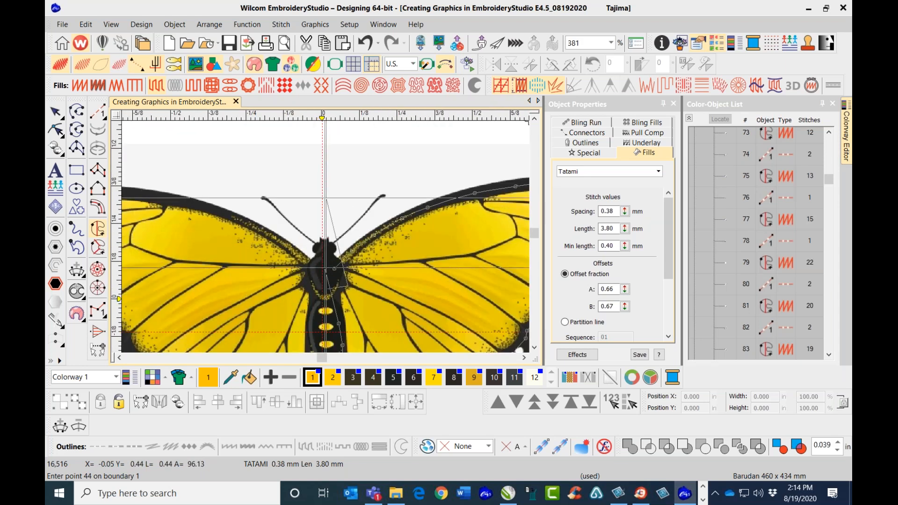
{"action": "scroll", "coordinate": [340, 268], "scroll_direction": "up", "scroll_amount": 2}
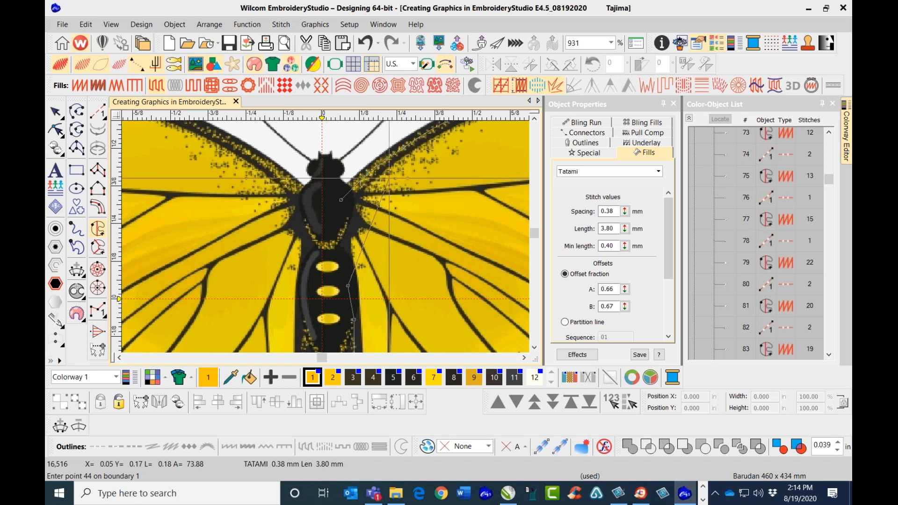
{"action": "left_click", "coordinate": [343, 252]}
{"action": "left_click", "coordinate": [341, 233]}
{"action": "left_click", "coordinate": [340, 222]}
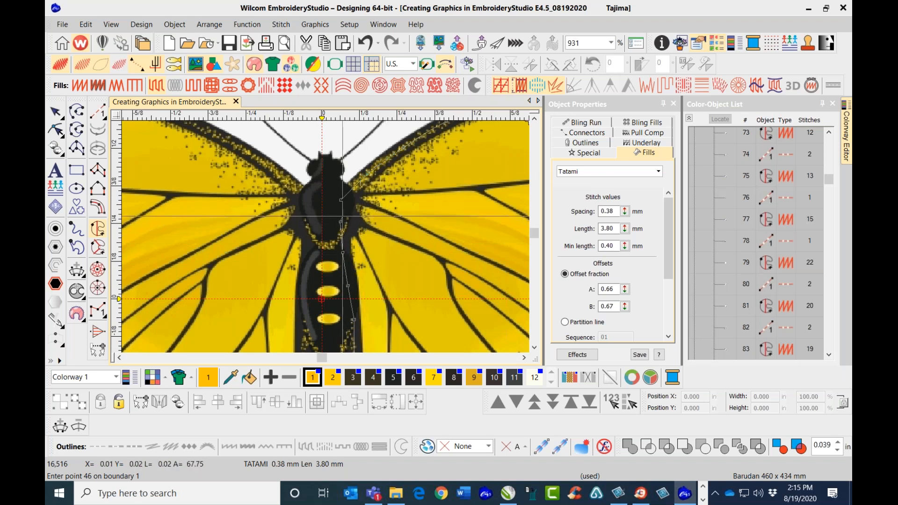
{"action": "left_click", "coordinate": [341, 200]}
{"action": "key", "text": "Return"}
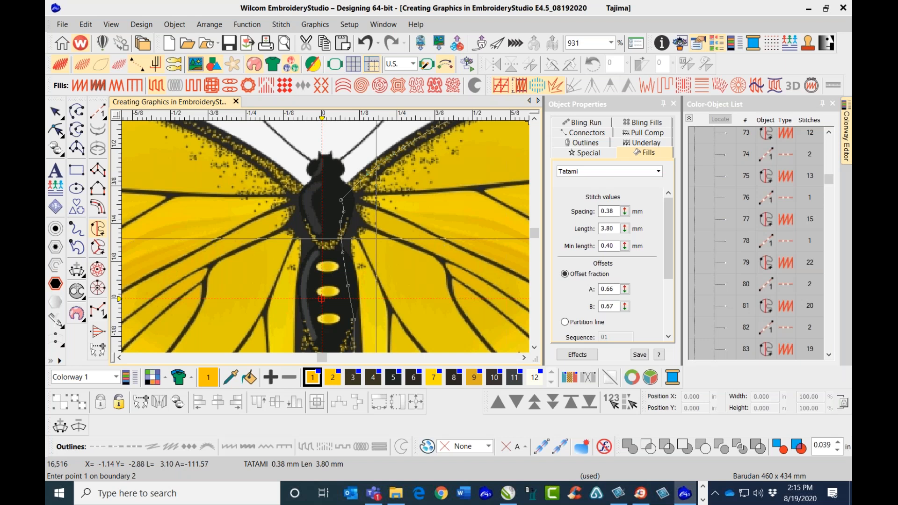
Finish the right wing's Tatami fill without inner boundaries, setting a slightly rising stitch angle from below the body to beyond the wing's outer edge
{"action": "scroll", "coordinate": [346, 253], "scroll_direction": "down", "scroll_amount": 2}
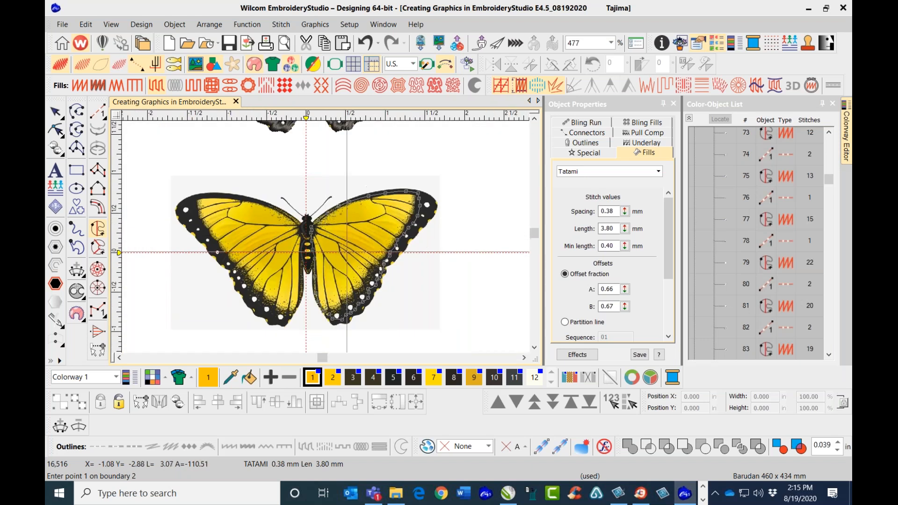
{"action": "scroll", "coordinate": [371, 285], "scroll_direction": "up", "scroll_amount": 1}
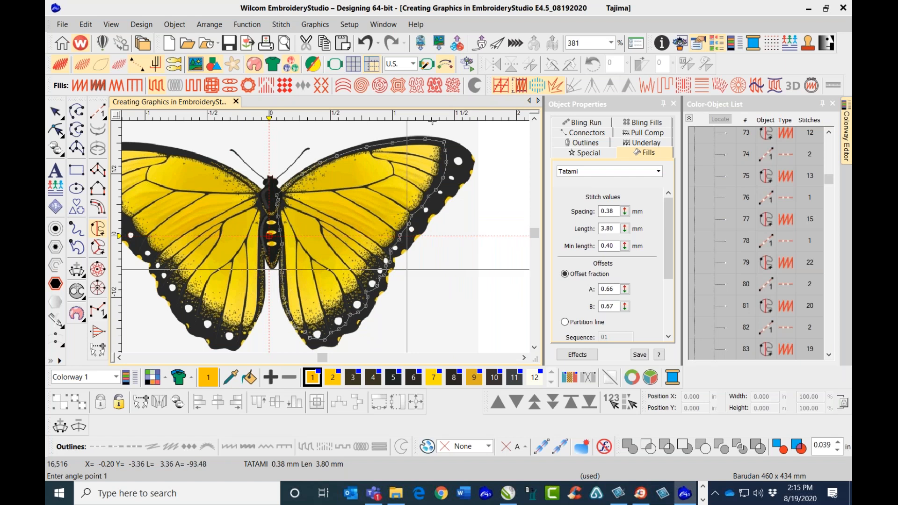
{"action": "left_click", "coordinate": [273, 276]}
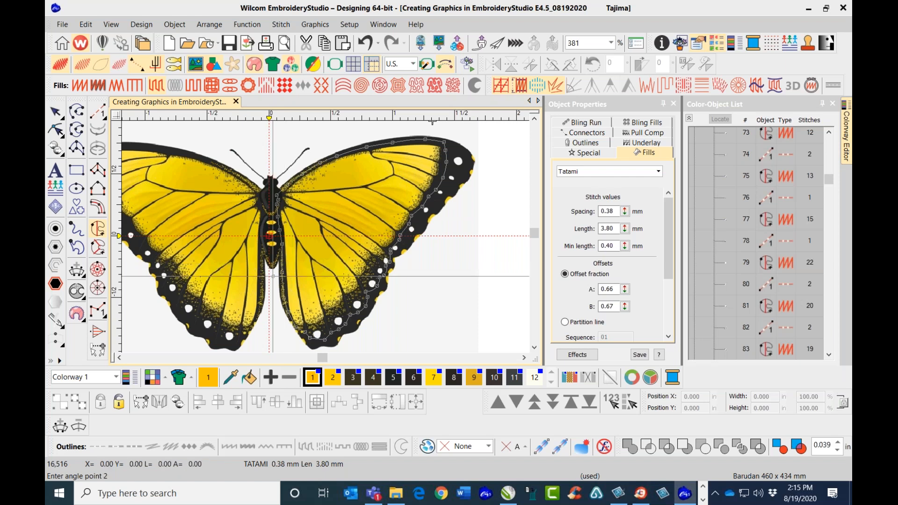
{"action": "left_click", "coordinate": [477, 227]}
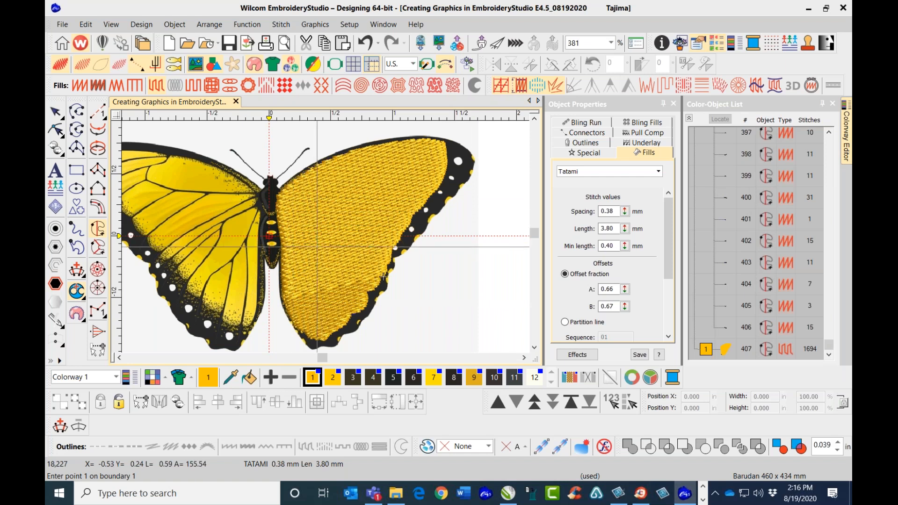
Try moving the right wing fill's exit point to the lower wing's bottom tip in Reshape, and undo the move
{"action": "key", "text": "h"}
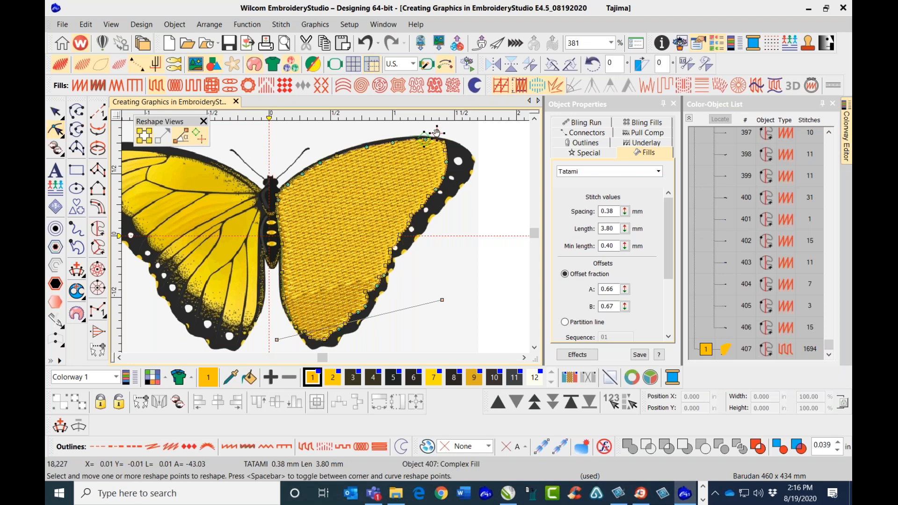
{"action": "left_click", "coordinate": [364, 146]}
{"action": "left_click", "coordinate": [323, 337]}
{"action": "left_click_drag", "start_coordinate": [324, 339], "coordinate": [319, 338]}
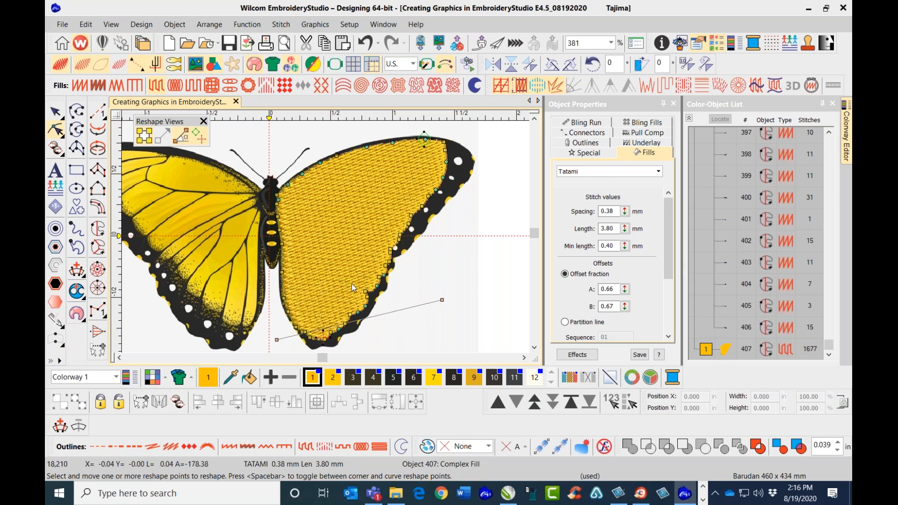
{"action": "left_click", "coordinate": [364, 43]}
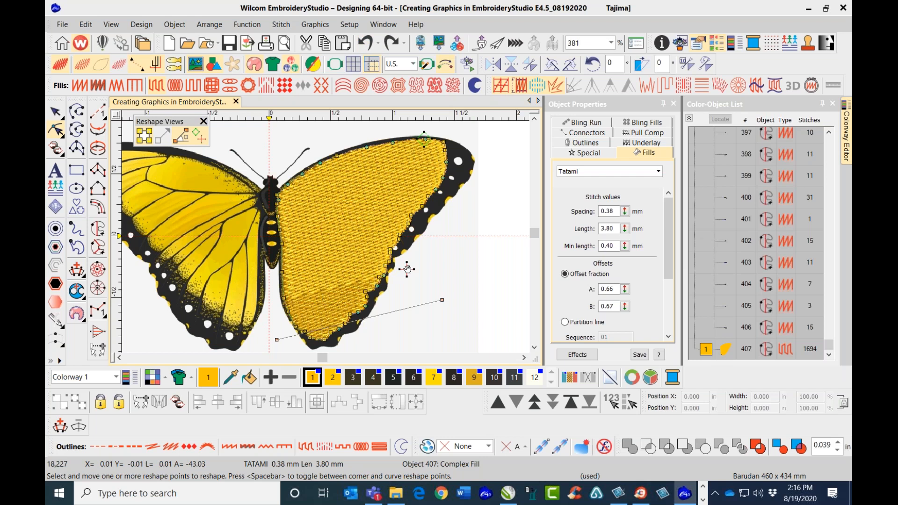
Move the fill's entry point inside the upper wing and its exit point to the lower wing's outer edge
{"action": "left_click_drag", "start_coordinate": [386, 275], "coordinate": [384, 274]}
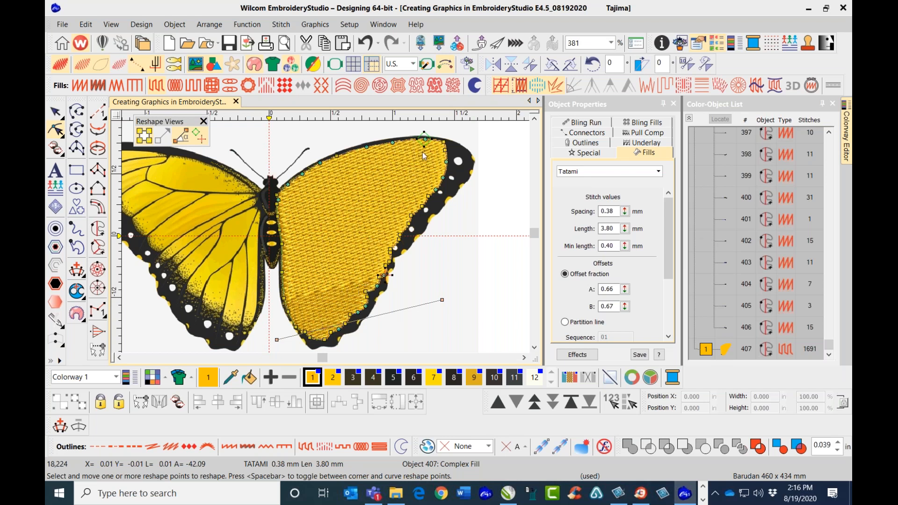
{"action": "left_click_drag", "start_coordinate": [424, 140], "coordinate": [375, 162]}
{"action": "left_click_drag", "start_coordinate": [391, 278], "coordinate": [381, 276]}
Start the Stitch Player and skip ahead to the stitching of the new right wing fill, viewed up close
{"action": "left_click", "coordinate": [467, 63]}
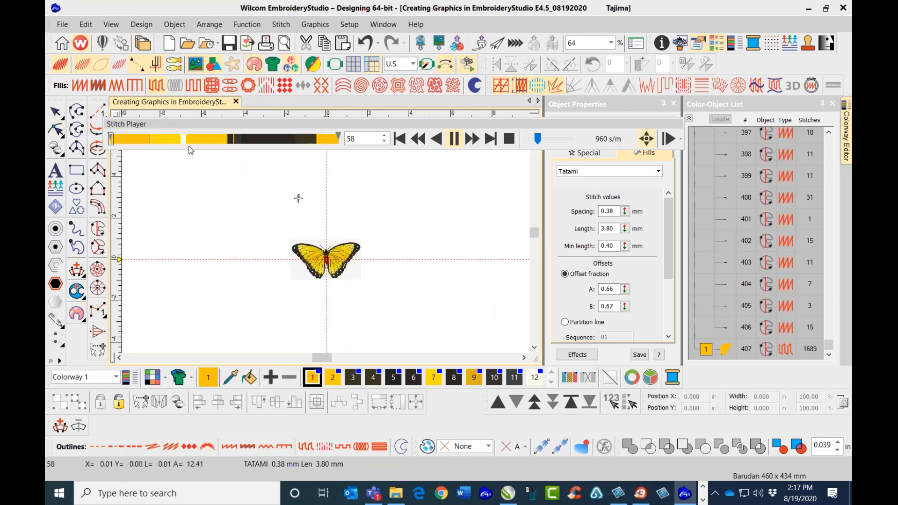
{"action": "left_click", "coordinate": [187, 139]}
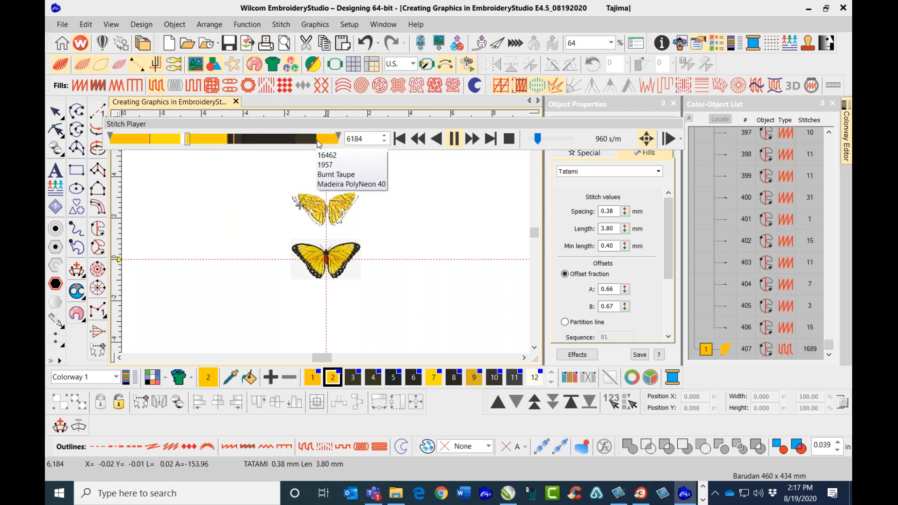
{"action": "left_click", "coordinate": [319, 141]}
{"action": "scroll", "coordinate": [332, 245], "scroll_direction": "up", "scroll_amount": 5}
{"action": "scroll", "coordinate": [325, 236], "scroll_direction": "down", "scroll_amount": 2}
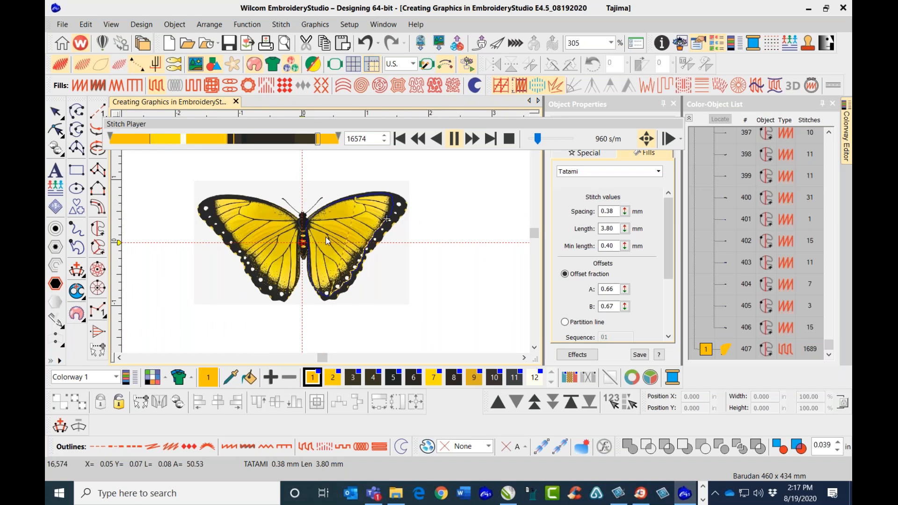
{"action": "scroll", "coordinate": [325, 237], "scroll_direction": "up", "scroll_amount": 2}
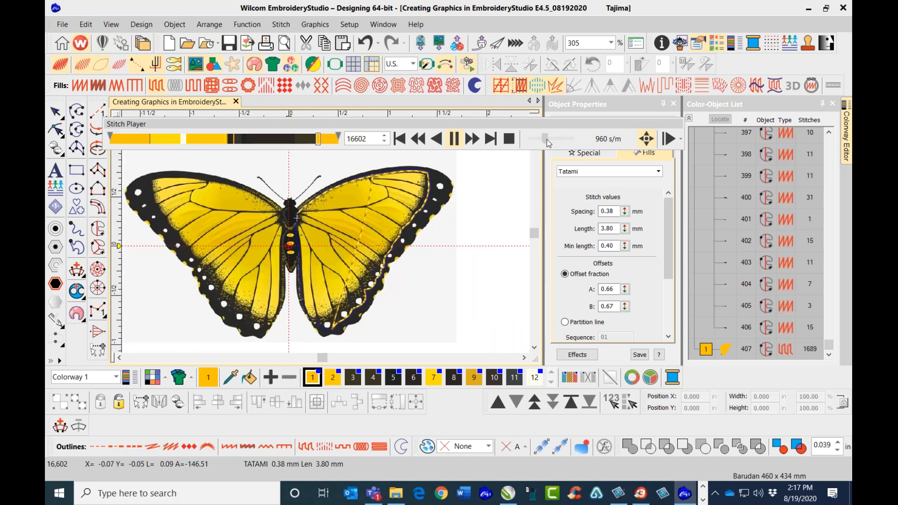
Raise the Stitch Player speed to 4800 s/m, watch the wing fill stitch out, and stop playback
{"action": "left_click", "coordinate": [546, 140]}
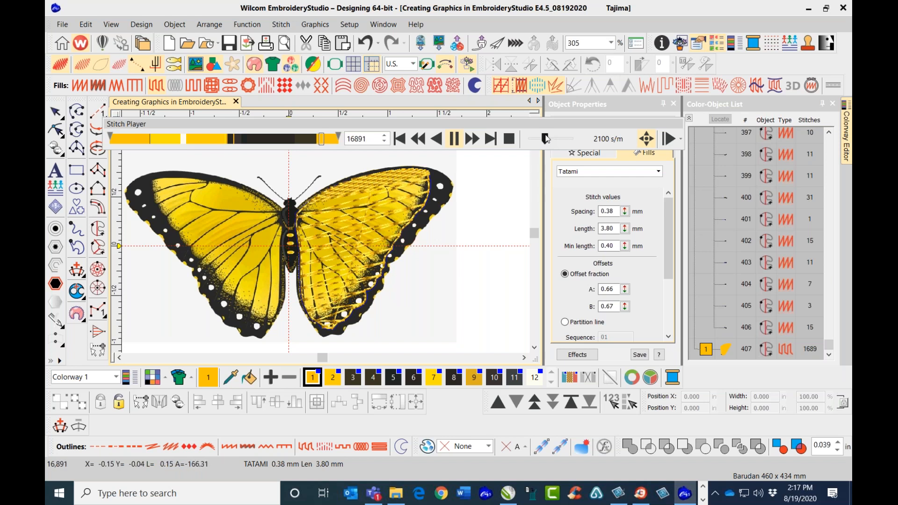
{"action": "left_click_drag", "start_coordinate": [545, 138], "coordinate": [550, 139]}
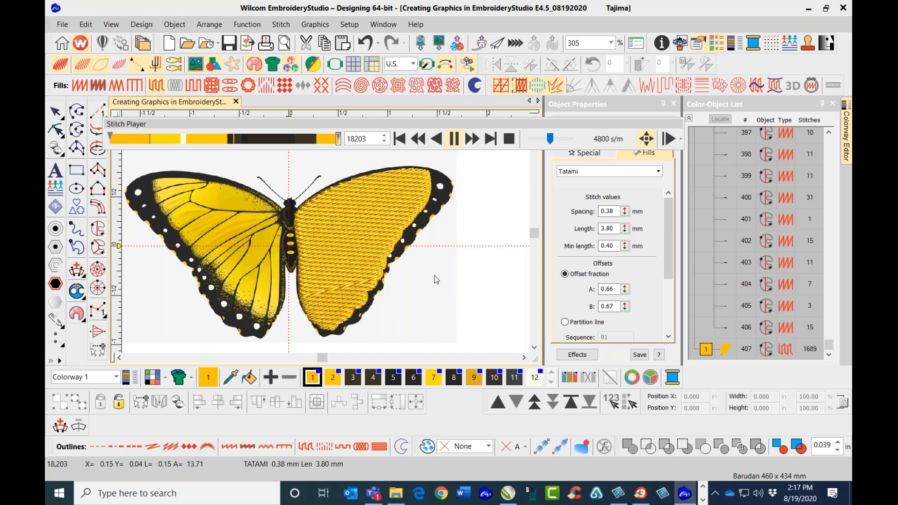
{"action": "left_click", "coordinate": [509, 139]}
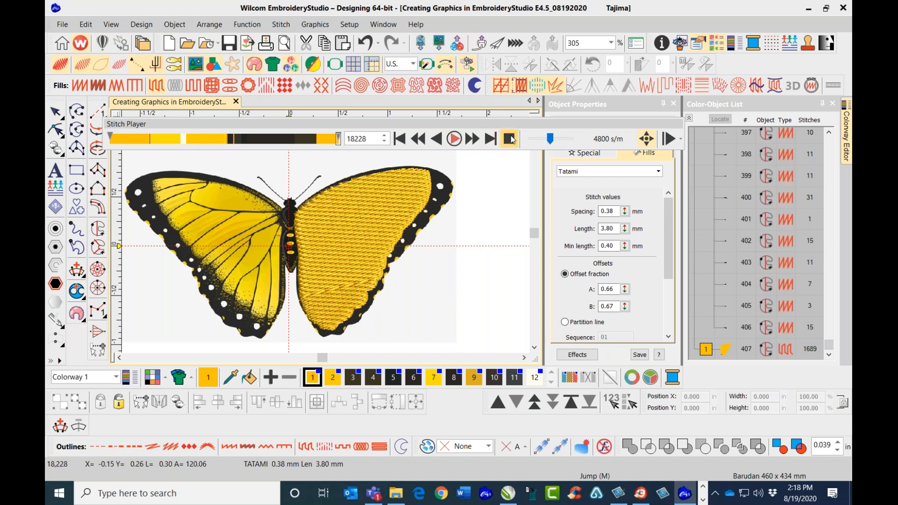
Reshape the right wing fill by moving its exit point to the lower wing's bottom tip
{"action": "left_click", "coordinate": [416, 222]}
{"action": "left_click", "coordinate": [55, 130]}
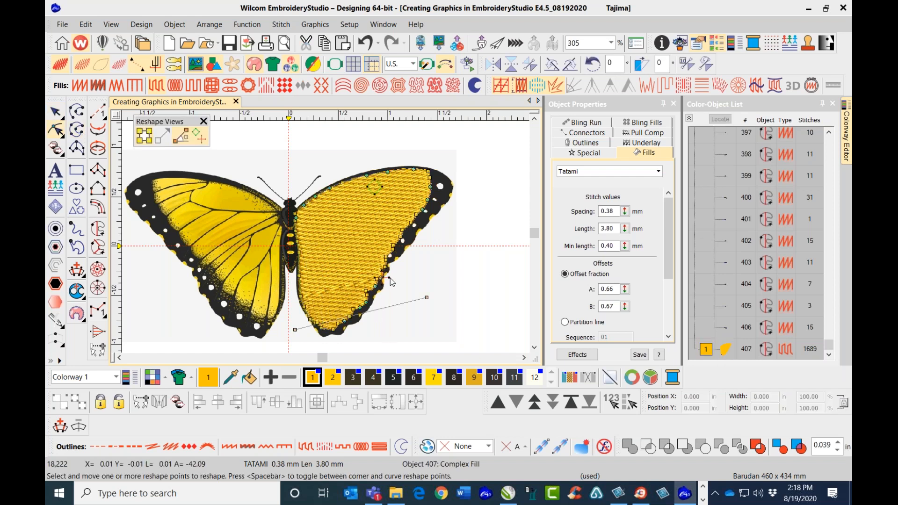
{"action": "left_click", "coordinate": [332, 327]}
{"action": "key", "text": "Return"}
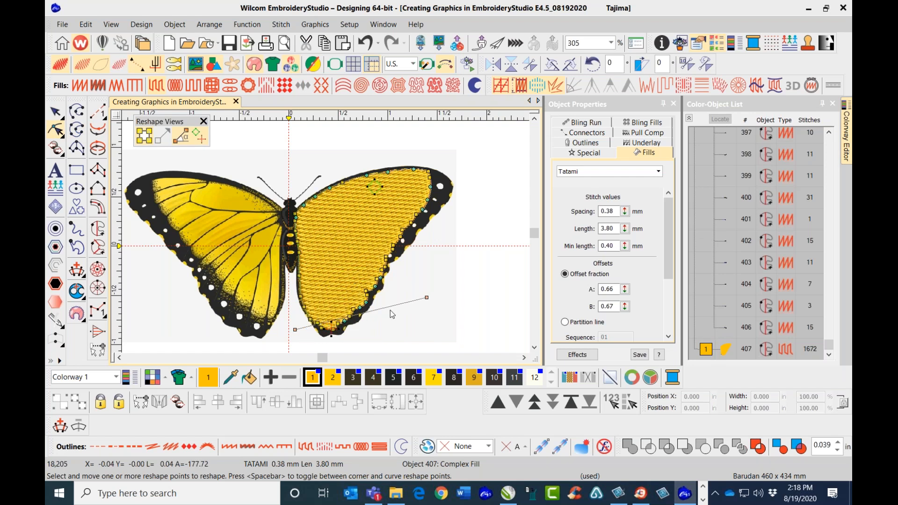
Save the design and hide the stitches, leaving the wing fill deselected as an outline over the bitmap
{"action": "left_click", "coordinate": [228, 39]}
{"action": "key", "text": "s"}
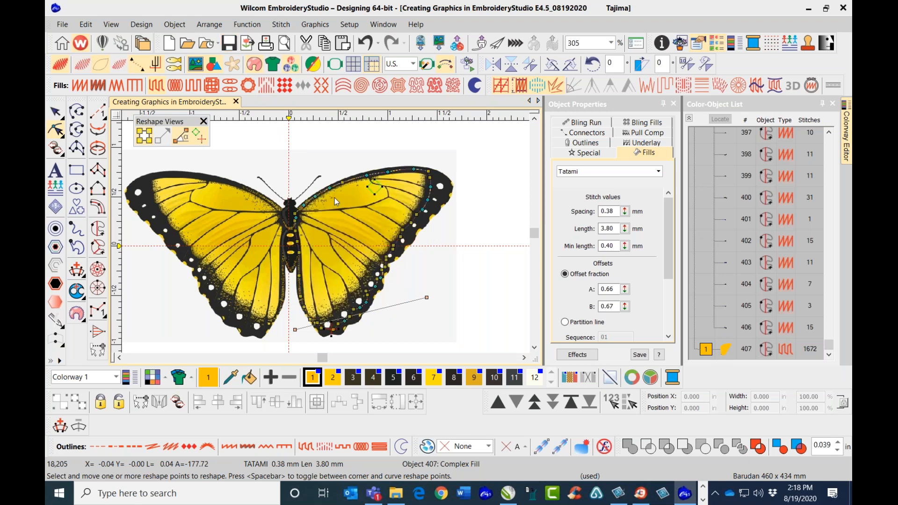
{"action": "left_click", "coordinate": [55, 111]}
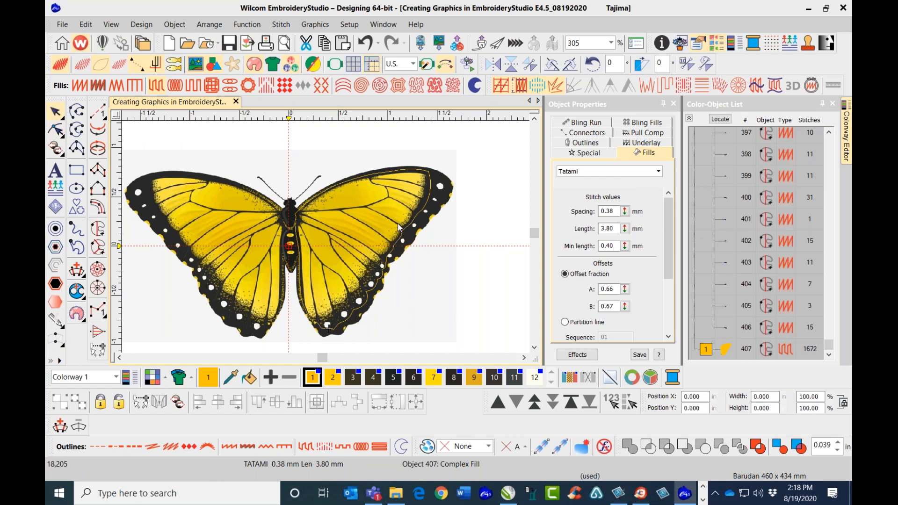
{"action": "left_click", "coordinate": [386, 257]}
Examine how the fill's outline runs through the black border and around the white spots of both right wings
{"action": "scroll", "coordinate": [372, 289], "scroll_direction": "up", "scroll_amount": 1}
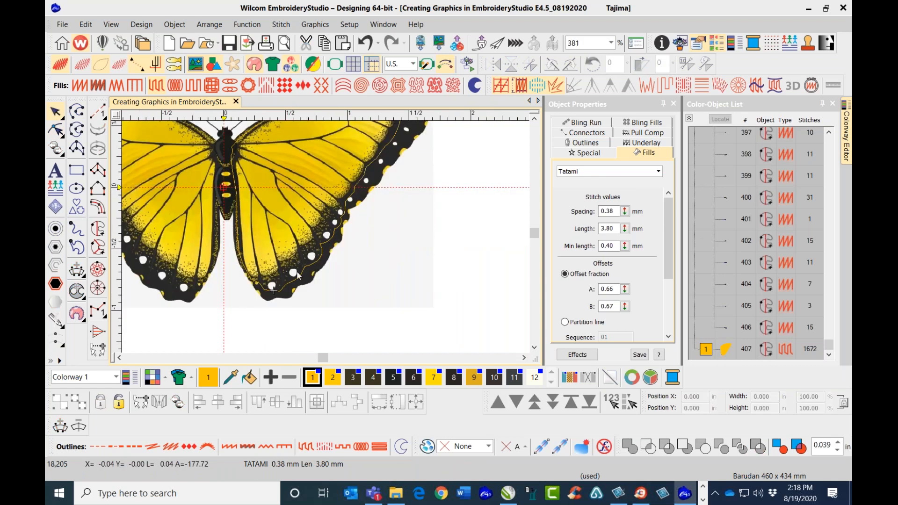
{"action": "scroll", "coordinate": [297, 275], "scroll_direction": "up", "scroll_amount": 3}
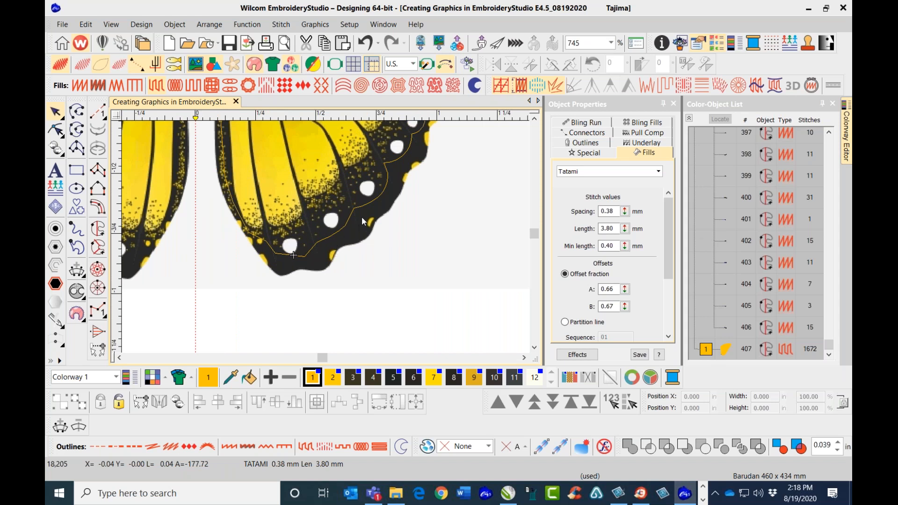
{"action": "scroll", "coordinate": [326, 240], "scroll_direction": "down", "scroll_amount": 2}
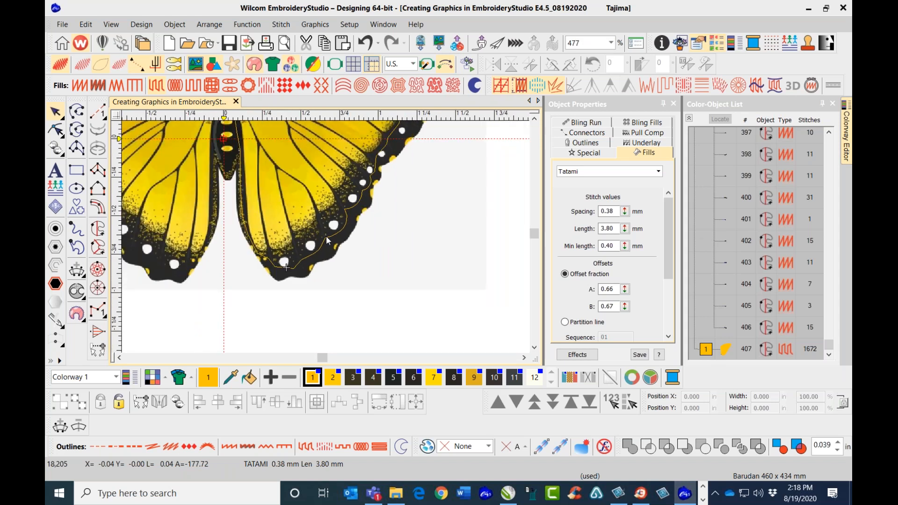
{"action": "scroll", "coordinate": [345, 232], "scroll_direction": "up", "scroll_amount": 1}
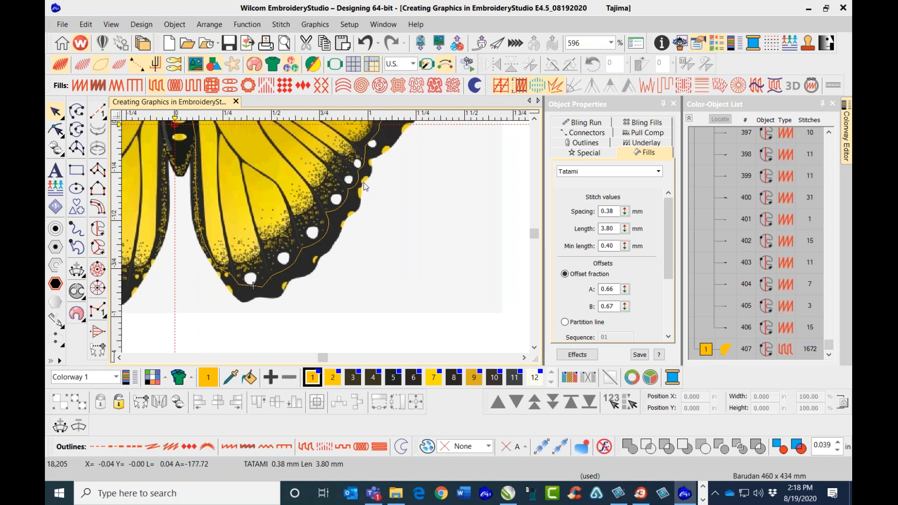
{"action": "scroll", "coordinate": [332, 236], "scroll_direction": "down", "scroll_amount": 2}
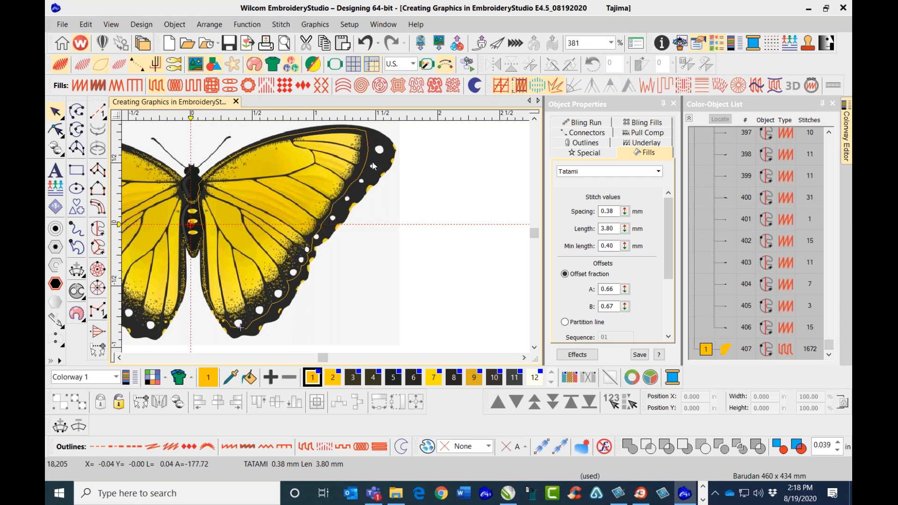
{"action": "scroll", "coordinate": [327, 241], "scroll_direction": "up", "scroll_amount": 2}
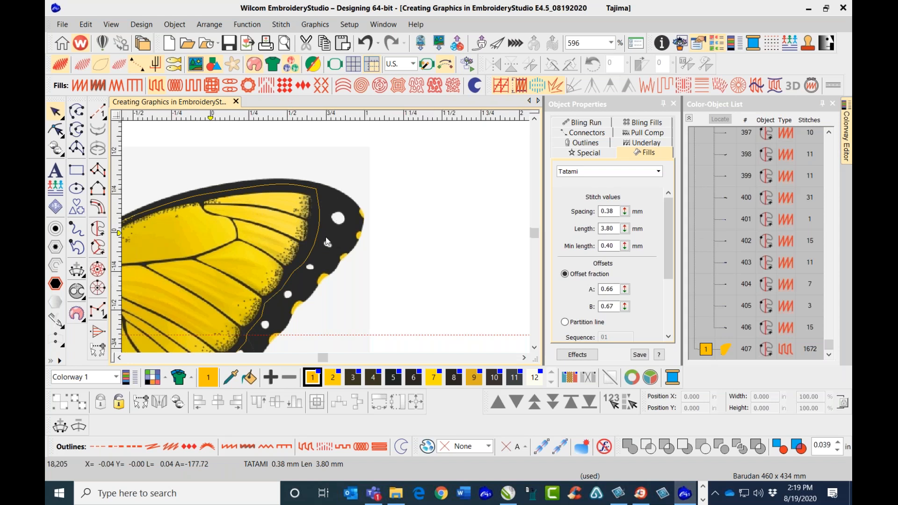
{"action": "scroll", "coordinate": [311, 239], "scroll_direction": "down", "scroll_amount": 2}
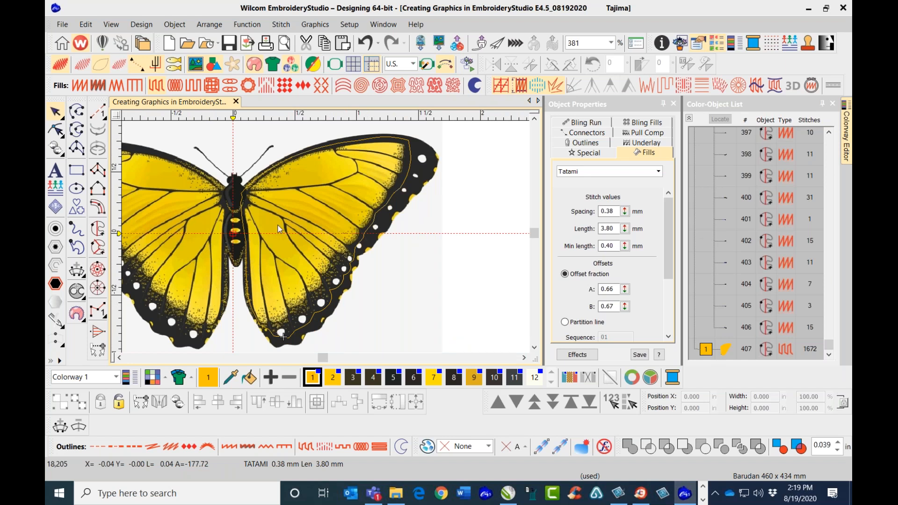
Select the right wing's Tatami fill and recolor it with the brighter yellow, color 7
{"action": "key", "text": "s"}
{"action": "key", "text": "s"}
{"action": "scroll", "coordinate": [326, 237], "scroll_direction": "up", "scroll_amount": 2}
{"action": "left_click", "coordinate": [364, 216]}
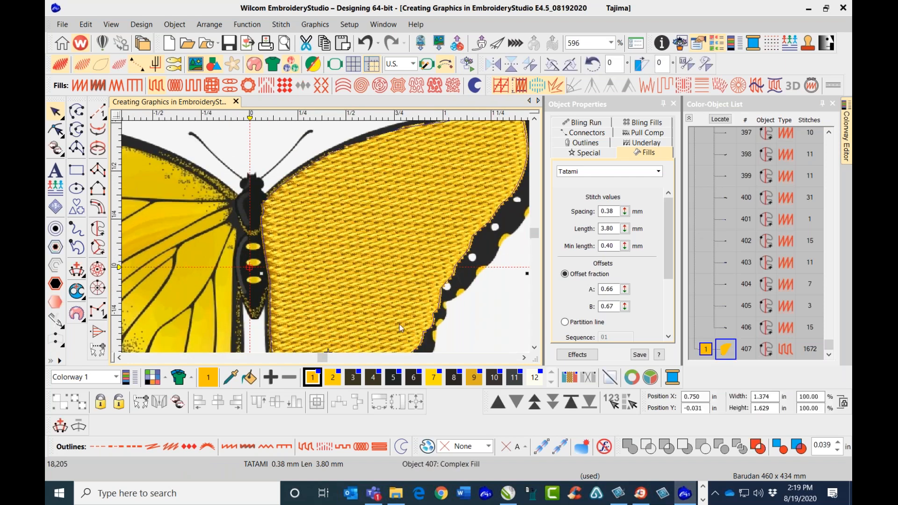
{"action": "left_click", "coordinate": [433, 379]}
{"action": "scroll", "coordinate": [329, 237], "scroll_direction": "down", "scroll_amount": 2}
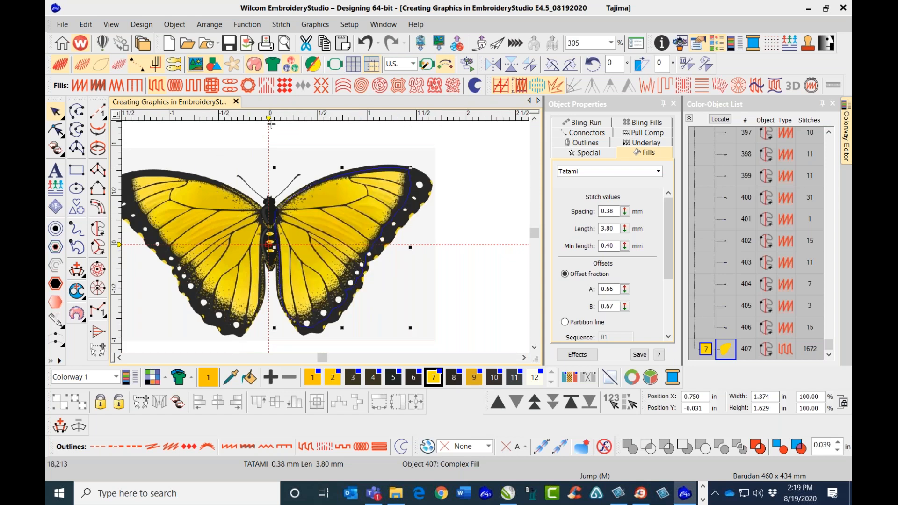
{"action": "scroll", "coordinate": [327, 236], "scroll_direction": "up", "scroll_amount": 2}
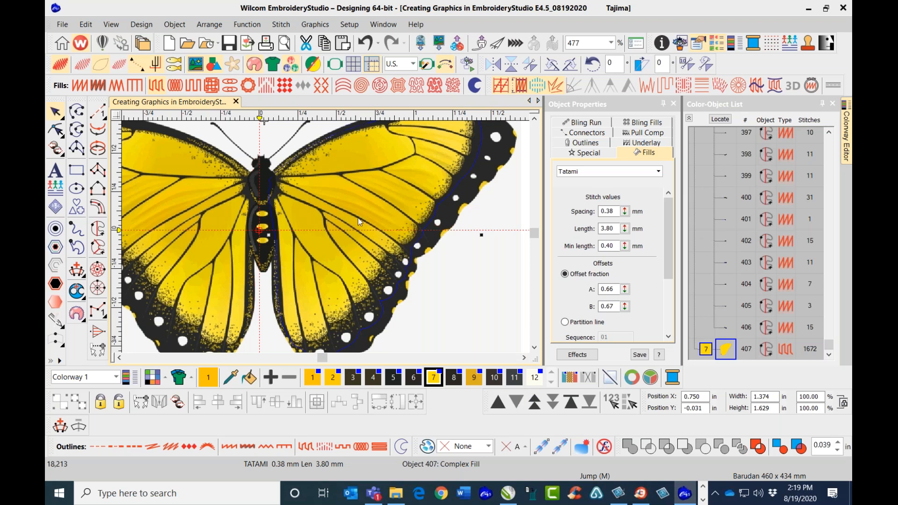
Start a Complex Fill in color 9 and trace a shading area's upper edge from the body out across the upper right wing
{"action": "scroll", "coordinate": [341, 196], "scroll_direction": "down", "scroll_amount": 2}
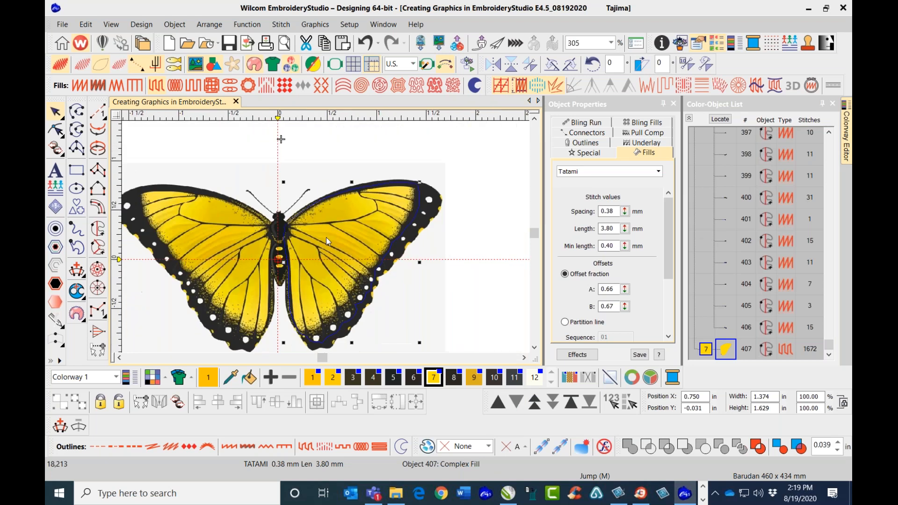
{"action": "key", "text": "Escape"}
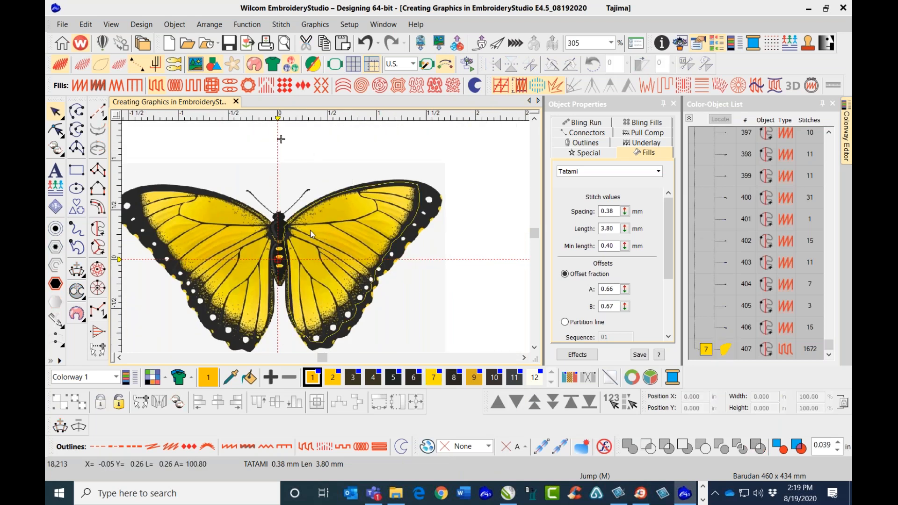
{"action": "left_click", "coordinate": [98, 229]}
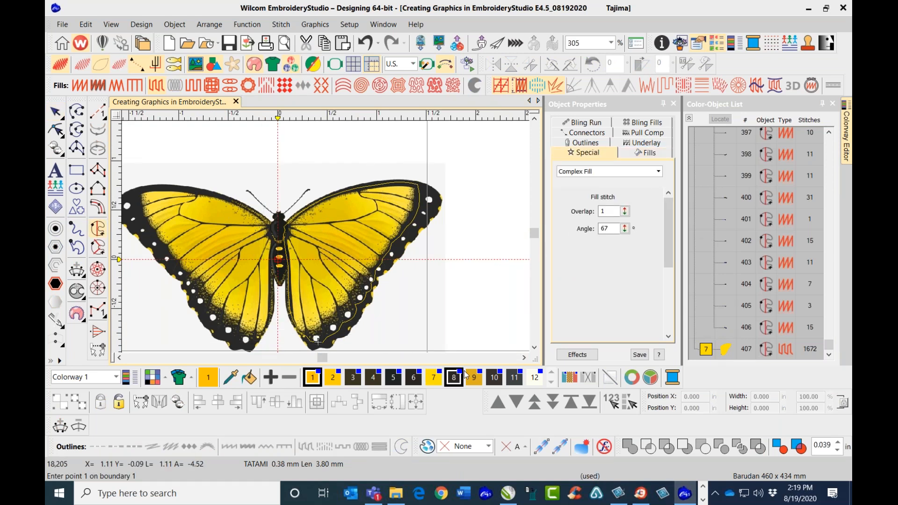
{"action": "scroll", "coordinate": [333, 215], "scroll_direction": "up", "scroll_amount": 2}
{"action": "scroll", "coordinate": [323, 236], "scroll_direction": "up", "scroll_amount": 2}
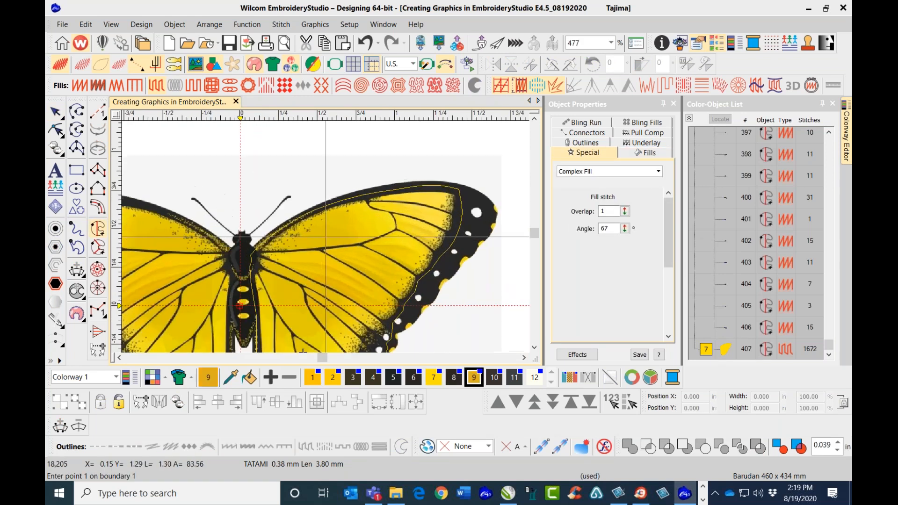
{"action": "left_click", "coordinate": [267, 242]}
{"action": "right_click", "coordinate": [286, 231]}
{"action": "right_click", "coordinate": [319, 216]}
{"action": "right_click", "coordinate": [341, 208]}
{"action": "right_click", "coordinate": [354, 212]}
{"action": "right_click", "coordinate": [361, 224]}
{"action": "right_click", "coordinate": [364, 232]}
{"action": "right_click", "coordinate": [365, 238]}
{"action": "right_click", "coordinate": [389, 246]}
Continue the shading boundary down the right wing's outer side with jagged, finger-like corner points
{"action": "left_click", "coordinate": [417, 244]}
{"action": "left_click", "coordinate": [423, 256]}
{"action": "left_click", "coordinate": [408, 254]}
{"action": "left_click", "coordinate": [416, 268]}
{"action": "left_click", "coordinate": [401, 267]}
{"action": "left_click", "coordinate": [405, 278]}
{"action": "left_click", "coordinate": [403, 285]}
{"action": "left_click", "coordinate": [395, 286]}
{"action": "left_click", "coordinate": [383, 283]}
{"action": "left_click", "coordinate": [391, 299]}
{"action": "left_click", "coordinate": [382, 313]}
{"action": "left_click", "coordinate": [366, 309]}
{"action": "left_click", "coordinate": [358, 316]}
{"action": "scroll", "coordinate": [358, 314], "scroll_direction": "up", "scroll_amount": 1}
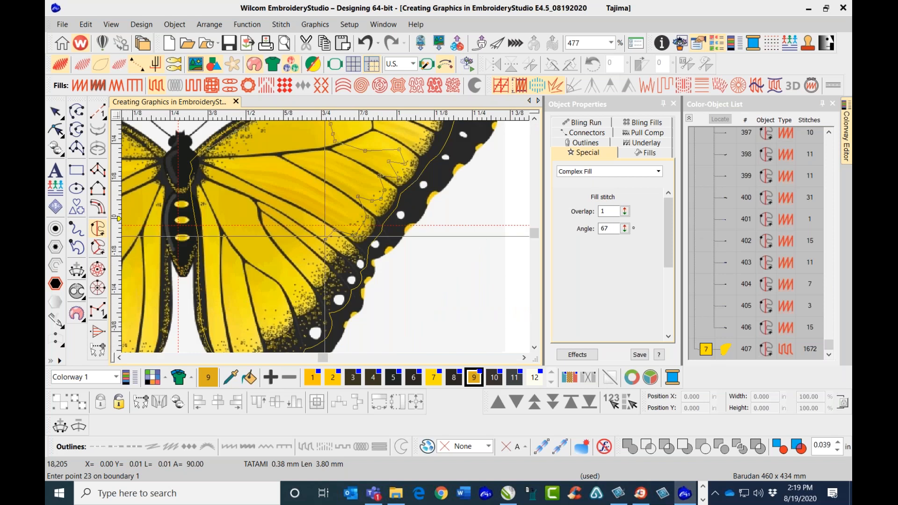
Trace the shading boundary's long jagged spikes through the lower right wing
{"action": "scroll", "coordinate": [325, 236], "scroll_direction": "up", "scroll_amount": 3}
{"action": "left_click", "coordinate": [279, 207]}
{"action": "left_click", "coordinate": [290, 235]}
{"action": "left_click", "coordinate": [295, 261]}
{"action": "left_click", "coordinate": [277, 252]}
{"action": "left_click", "coordinate": [255, 241]}
{"action": "left_click", "coordinate": [273, 284]}
{"action": "left_click", "coordinate": [232, 268]}
{"action": "left_click", "coordinate": [236, 307]}
{"action": "left_click", "coordinate": [233, 311]}
{"action": "left_click", "coordinate": [210, 307]}
{"action": "left_click", "coordinate": [276, 304]}
{"action": "left_click", "coordinate": [261, 270]}
{"action": "left_click", "coordinate": [256, 222]}
{"action": "left_click", "coordinate": [244, 254]}
{"action": "left_click", "coordinate": [247, 301]}
{"action": "left_click", "coordinate": [230, 269]}
{"action": "left_click", "coordinate": [235, 199]}
Trace the shading boundary's inner edge up beside the body, adding a narrow notch near the wing root
{"action": "scroll", "coordinate": [236, 183], "scroll_direction": "down", "scroll_amount": 2}
{"action": "left_click", "coordinate": [317, 222]}
{"action": "left_click", "coordinate": [308, 196]}
{"action": "left_click", "coordinate": [304, 178]}
{"action": "left_click", "coordinate": [306, 168]}
{"action": "left_click", "coordinate": [326, 166]}
{"action": "left_click", "coordinate": [343, 174]}
{"action": "left_click", "coordinate": [368, 172]}
{"action": "left_click", "coordinate": [365, 163]}
{"action": "left_click", "coordinate": [352, 157]}
{"action": "left_click", "coordinate": [333, 158]}
{"action": "left_click", "coordinate": [321, 158]}
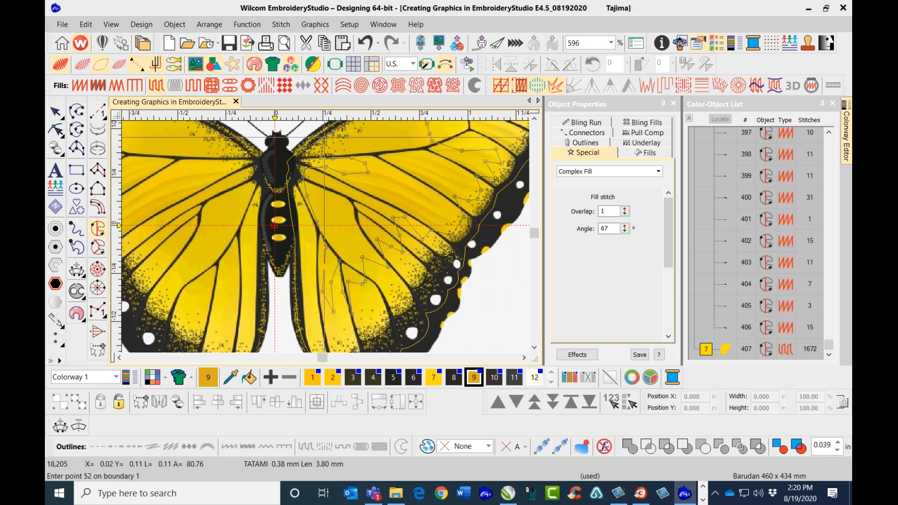
Close the shading boundary and finish the fill with a nearly horizontal stitch angle of about 177 degrees
{"action": "key", "text": "Return"}
{"action": "key", "text": "Return"}
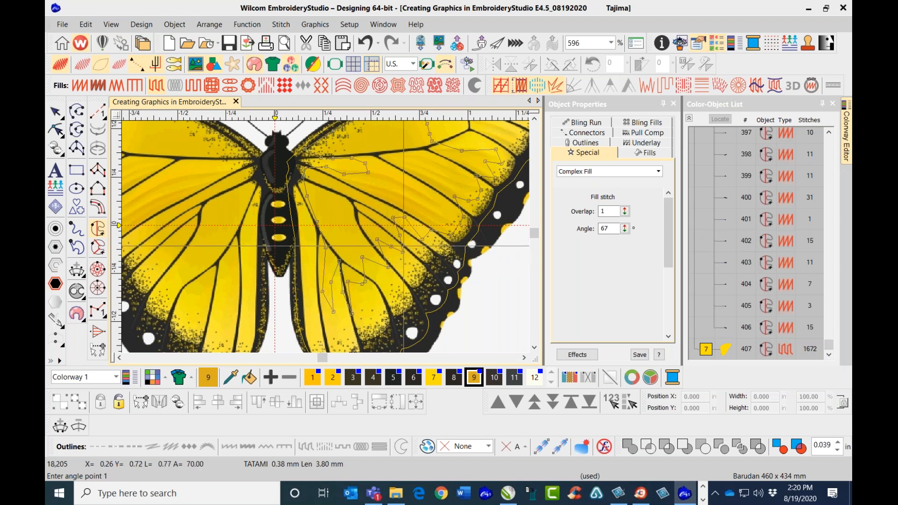
{"action": "scroll", "coordinate": [403, 245], "scroll_direction": "down", "scroll_amount": 2}
{"action": "left_click", "coordinate": [401, 299]}
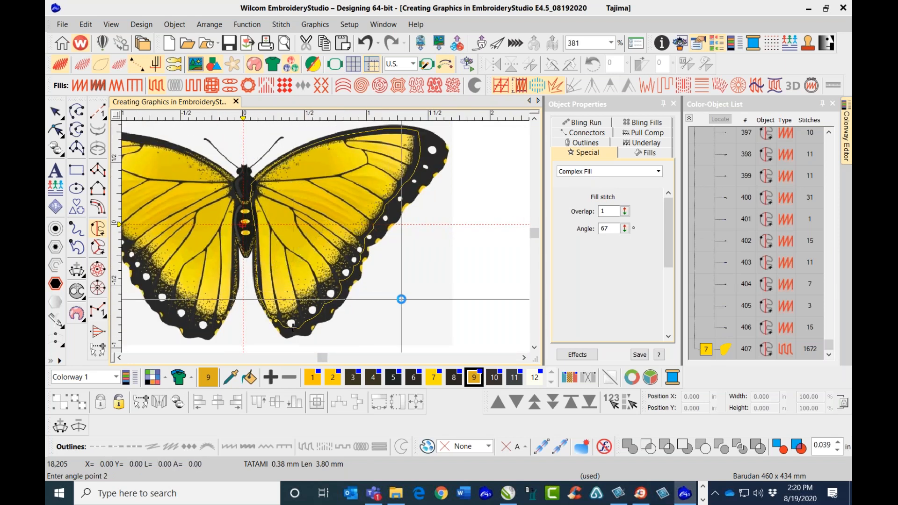
{"action": "left_click", "coordinate": [378, 296]}
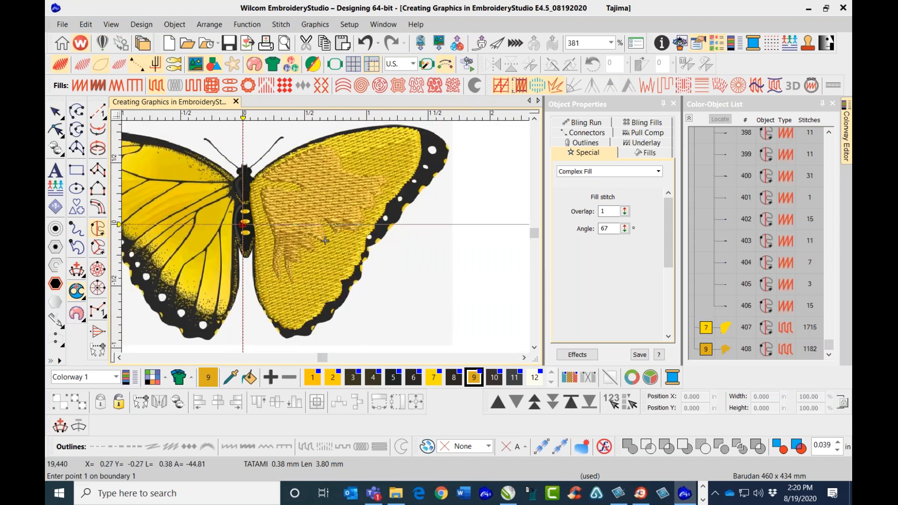
Try setting the shading fill's stitch angle to 14 degrees to match the yellow wing fill
{"action": "left_click", "coordinate": [71, 116]}
{"action": "left_click", "coordinate": [55, 111]}
{"action": "left_click", "coordinate": [340, 263]}
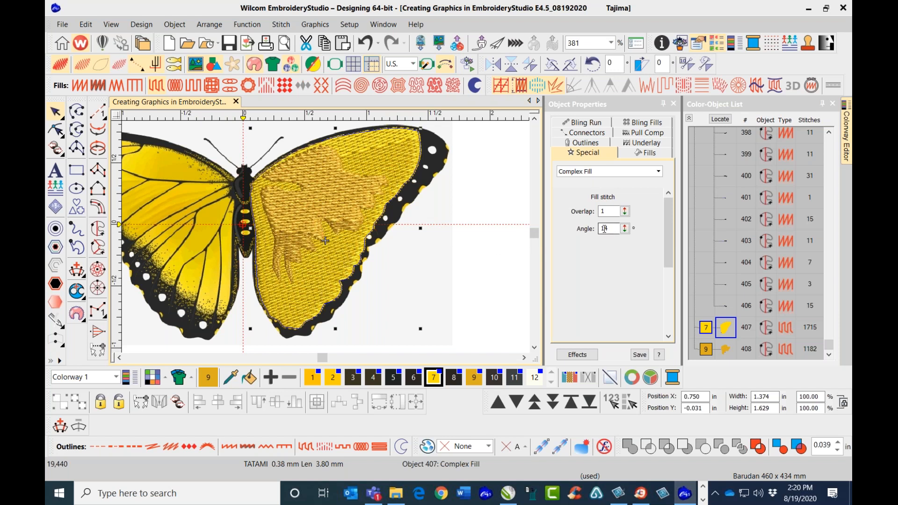
{"action": "left_click", "coordinate": [354, 180]}
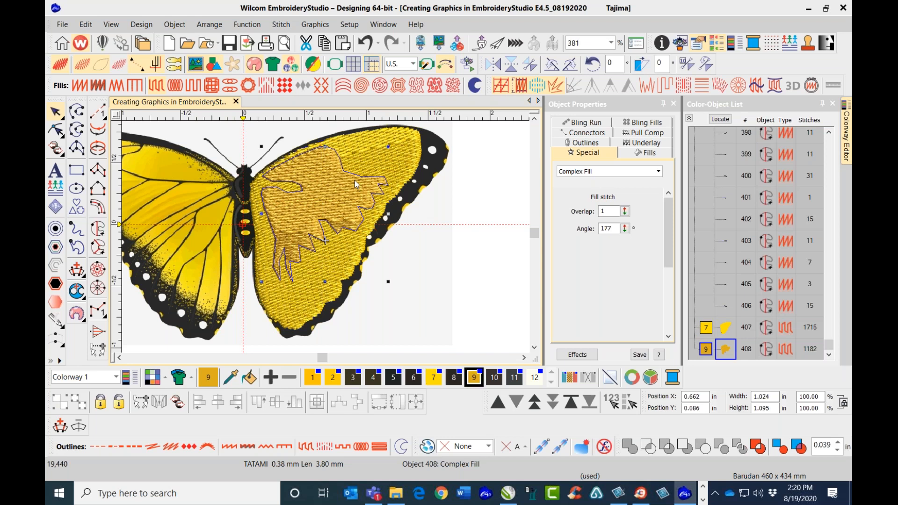
{"action": "left_click", "coordinate": [617, 230]}
{"action": "type", "text": "1"}
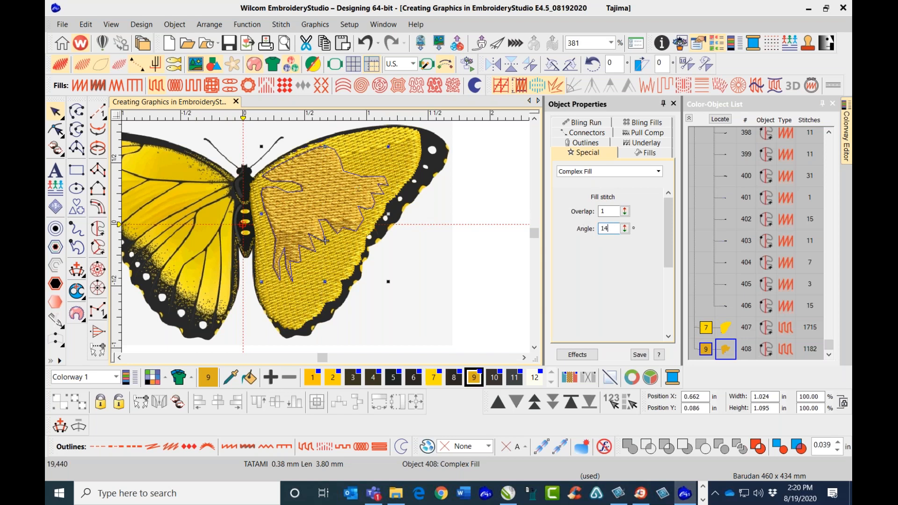
{"action": "type", "text": "4"}
{"action": "key", "text": "Return"}
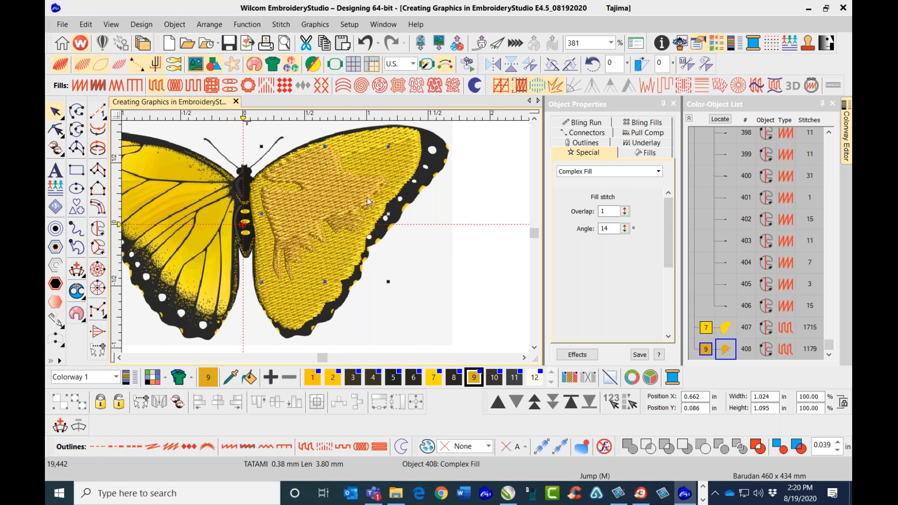
{"action": "left_click", "coordinate": [365, 43]}
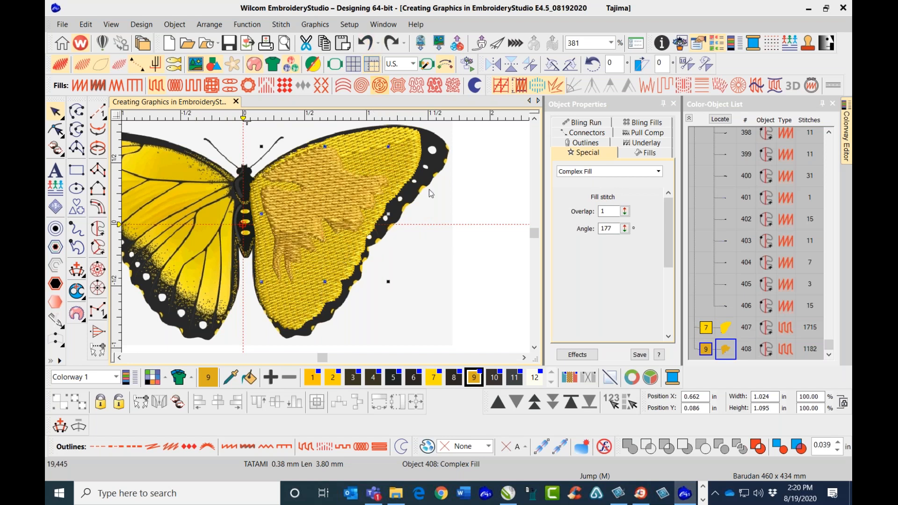
Make the yellow wing fill's properties current and apply them to the color 9 shading fill
{"action": "left_click", "coordinate": [464, 240]}
{"action": "left_click", "coordinate": [322, 271]}
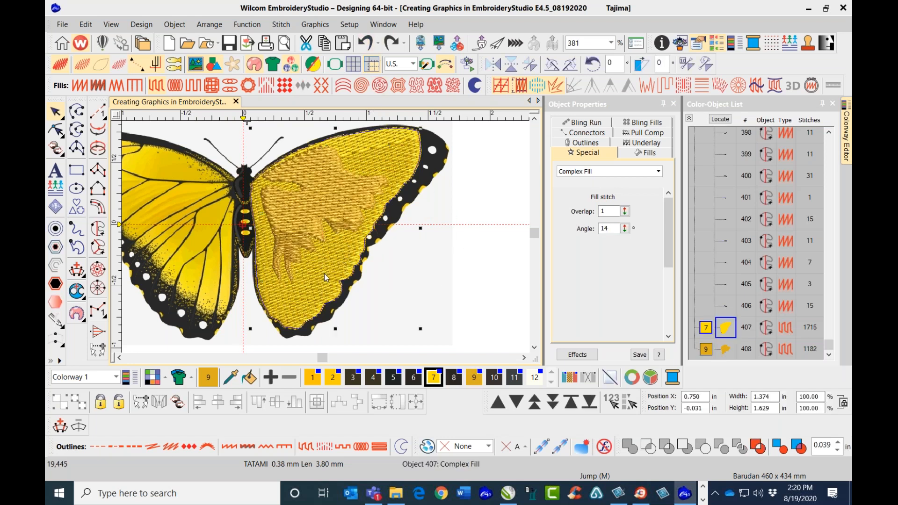
{"action": "right_click", "coordinate": [324, 273]}
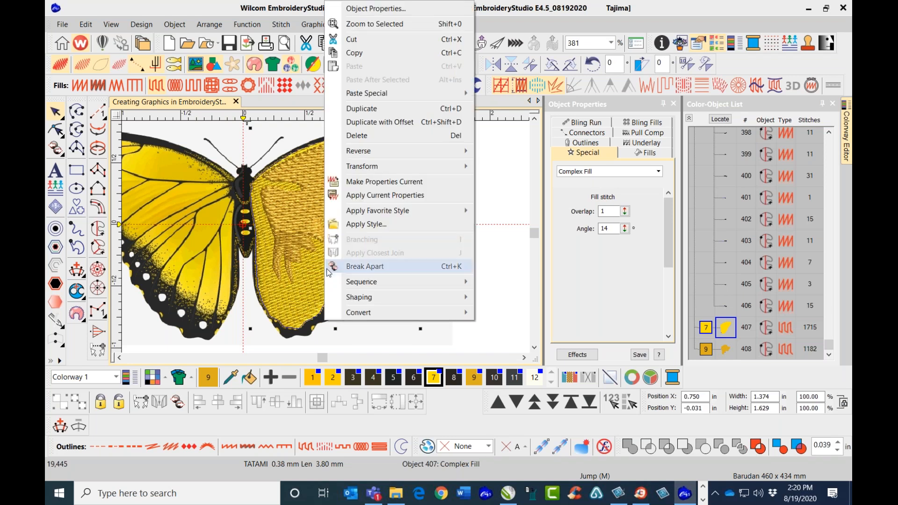
{"action": "left_click", "coordinate": [386, 183]}
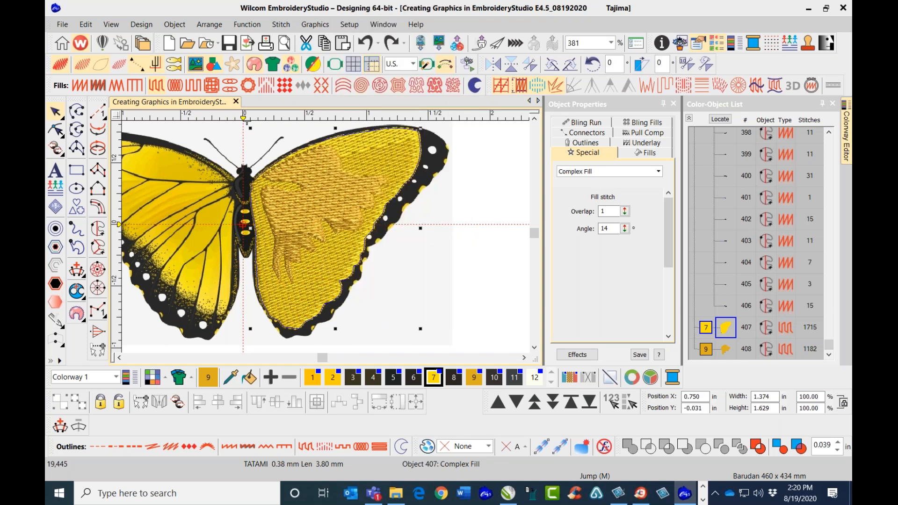
{"action": "left_click", "coordinate": [268, 216]}
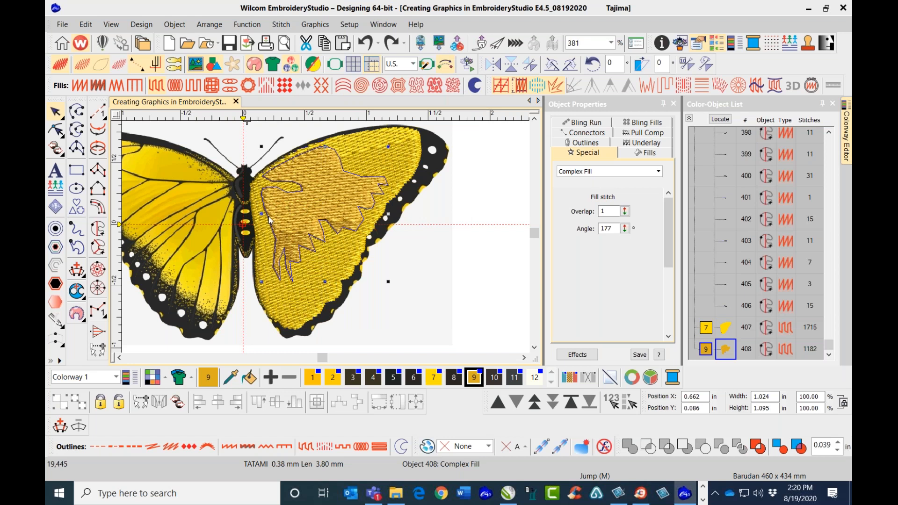
{"action": "right_click", "coordinate": [269, 218]}
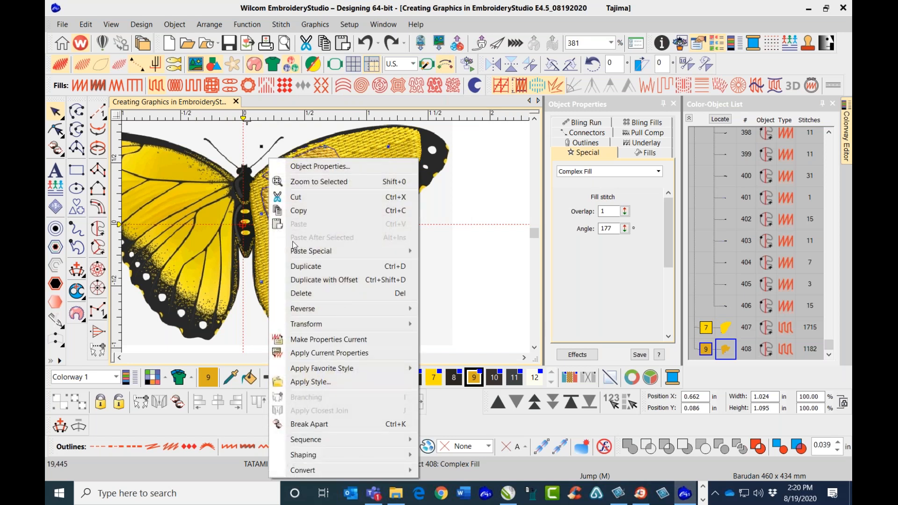
{"action": "left_click", "coordinate": [364, 354]}
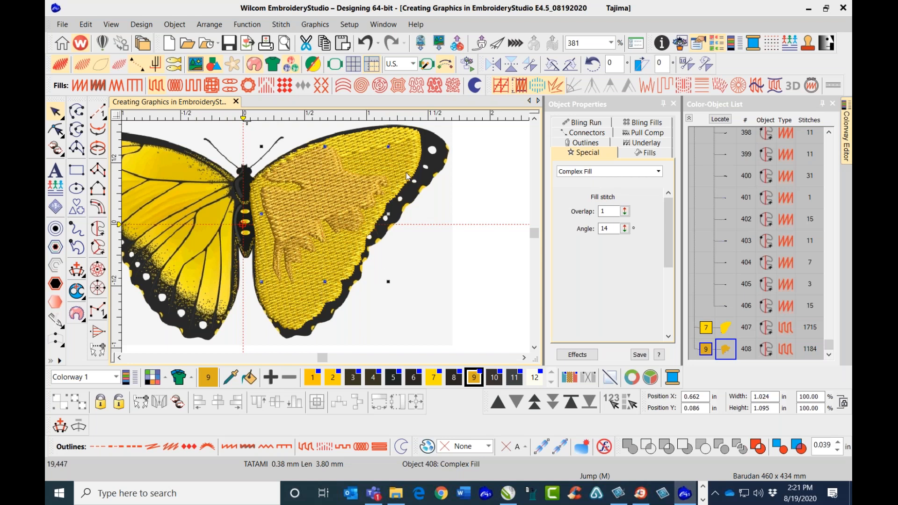
Give the yellow wing fill a second underlay of type Tatami
{"action": "left_click", "coordinate": [410, 156]}
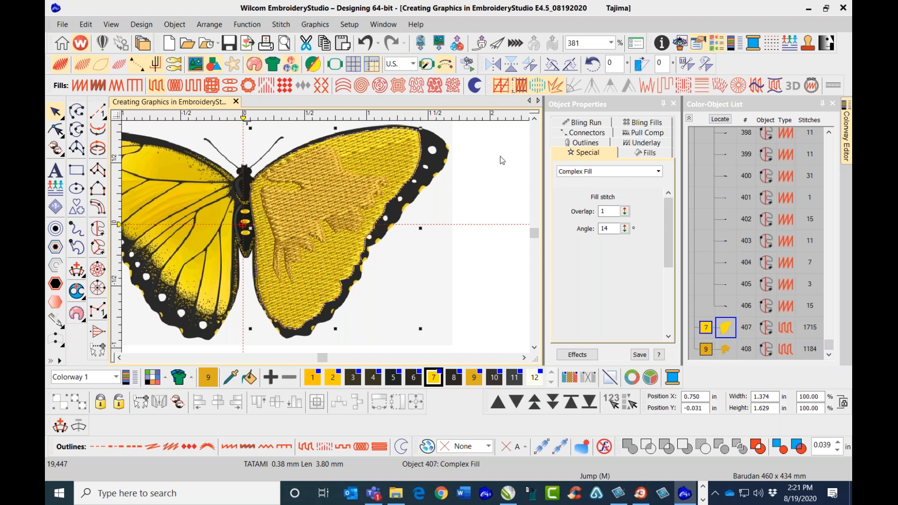
{"action": "left_click", "coordinate": [633, 144]}
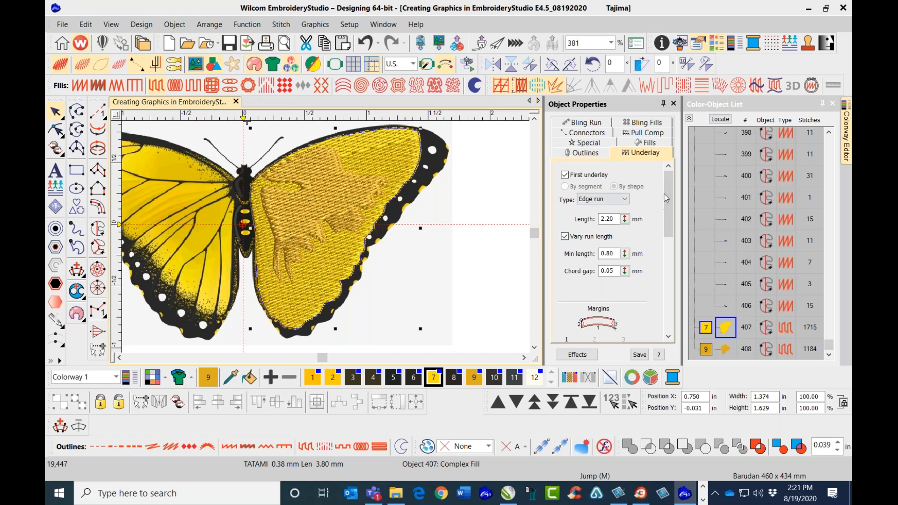
{"action": "scroll", "coordinate": [614, 209], "scroll_direction": "down", "scroll_amount": 4}
{"action": "left_click", "coordinate": [607, 245]}
{"action": "left_click", "coordinate": [610, 272]}
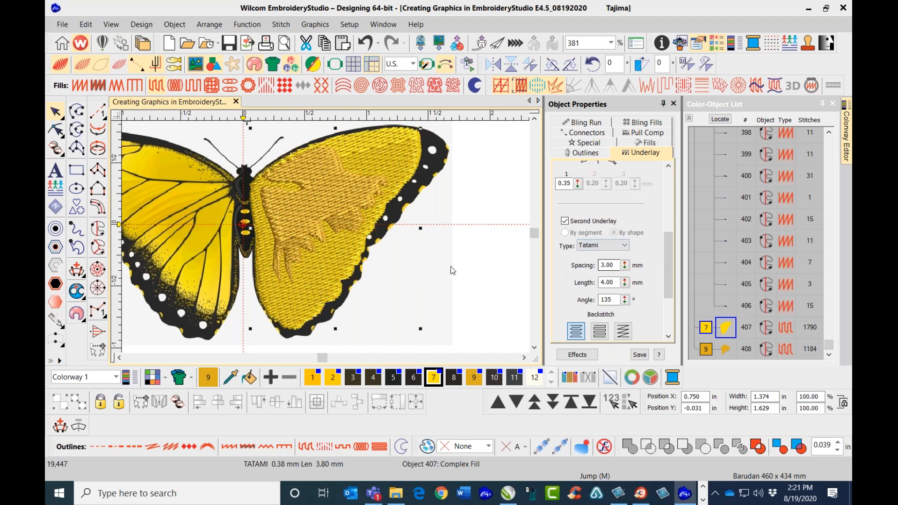
{"action": "left_click", "coordinate": [452, 267]}
Turn off the first underlay for the color 9 shading fill
{"action": "left_click", "coordinate": [360, 205]}
{"action": "scroll", "coordinate": [661, 251], "scroll_direction": "up", "scroll_amount": 5}
{"action": "left_click", "coordinate": [564, 175]}
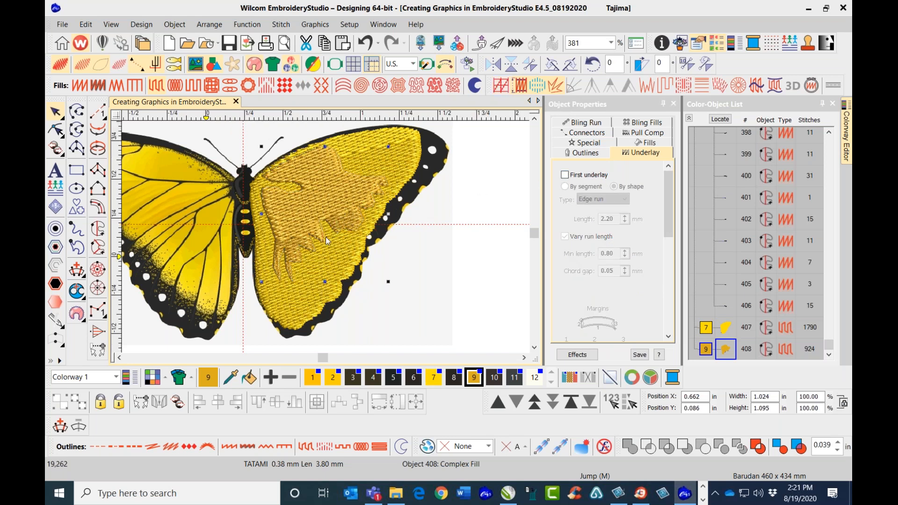
Set the shading fill's Tatami spacing to 1.00 mm and check its coverage over the yellow stitches
{"action": "scroll", "coordinate": [326, 237], "scroll_direction": "up", "scroll_amount": 2}
{"action": "left_click", "coordinate": [639, 144]}
{"action": "double_click", "coordinate": [617, 212]}
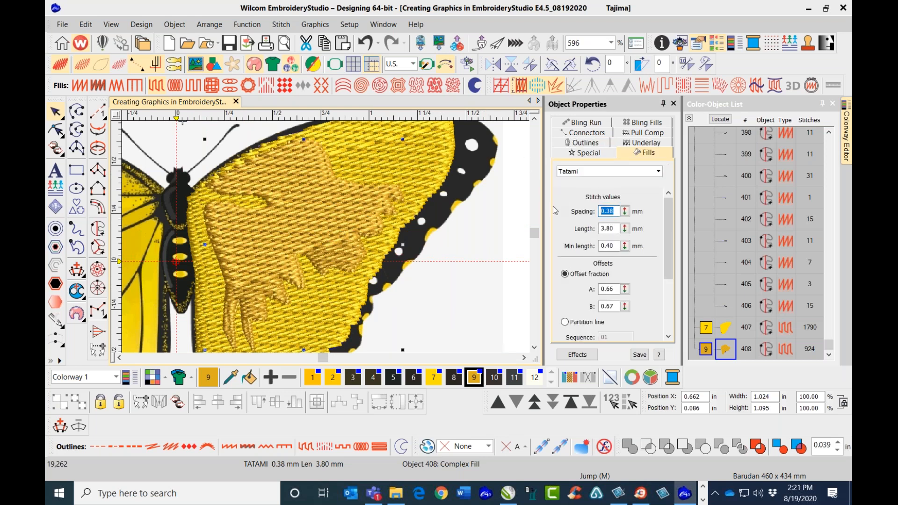
{"action": "type", "text": "1.0"}
{"action": "key", "text": "Return"}
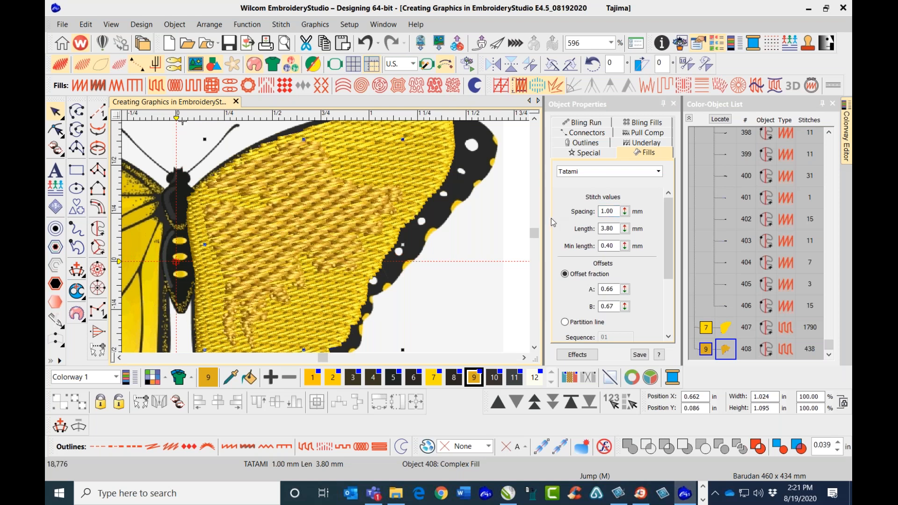
{"action": "scroll", "coordinate": [326, 236], "scroll_direction": "up", "scroll_amount": 6}
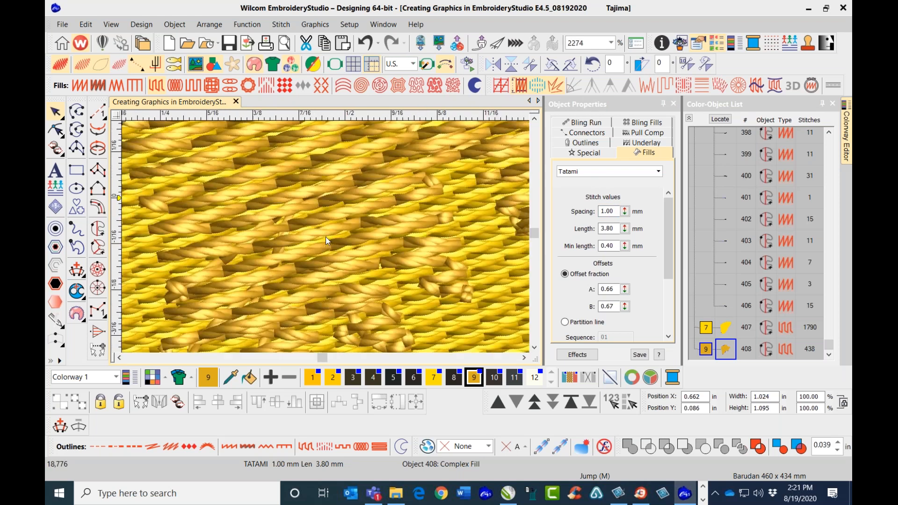
{"action": "scroll", "coordinate": [338, 225], "scroll_direction": "up", "scroll_amount": 1}
{"action": "scroll", "coordinate": [326, 237], "scroll_direction": "down", "scroll_amount": 9}
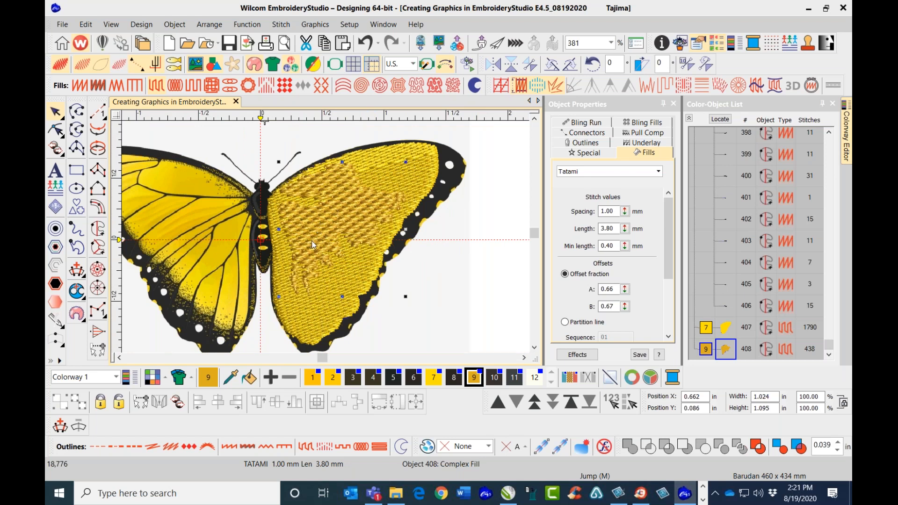
{"action": "scroll", "coordinate": [325, 234], "scroll_direction": "up", "scroll_amount": 3}
{"action": "scroll", "coordinate": [325, 237], "scroll_direction": "down", "scroll_amount": 3}
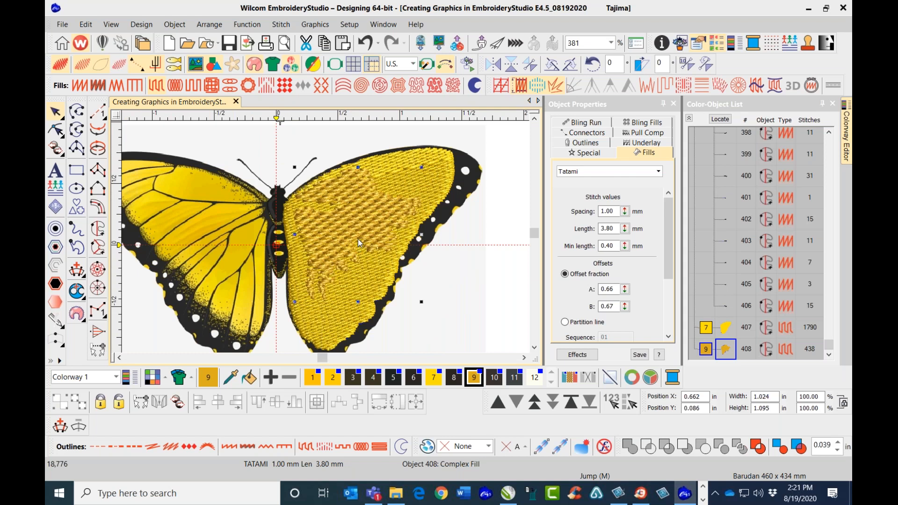
Reshape the shading fill by moving its exit point to the lowest spike and its entry point onto its upper edge
{"action": "left_click", "coordinate": [55, 130]}
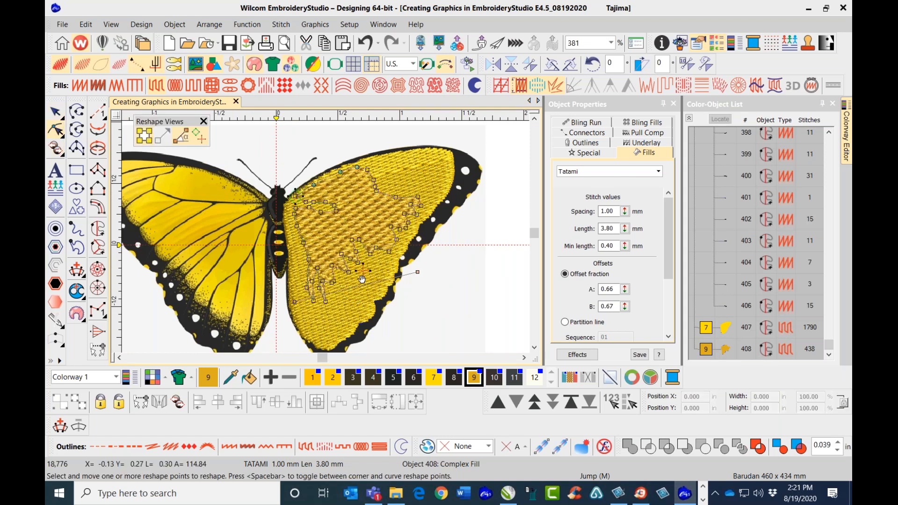
{"action": "left_click_drag", "start_coordinate": [324, 301], "coordinate": [326, 301]}
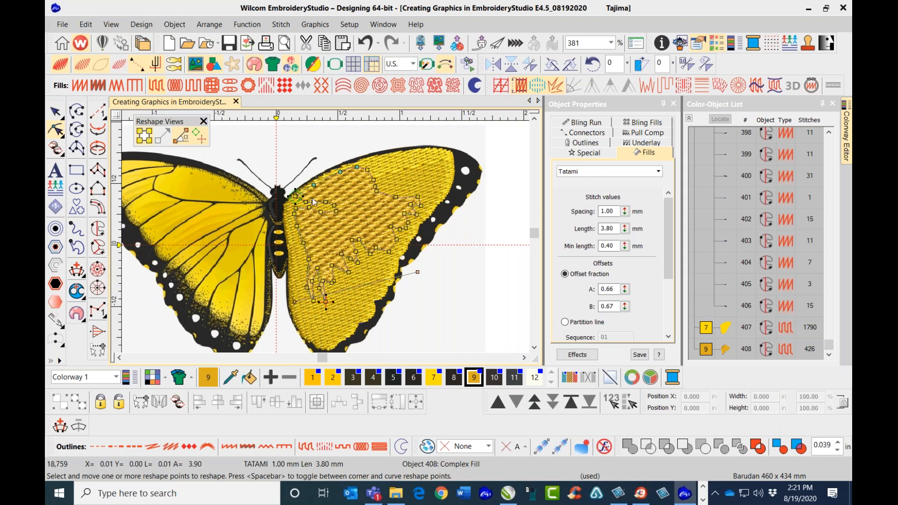
{"action": "left_click_drag", "start_coordinate": [296, 196], "coordinate": [314, 185]}
{"action": "scroll", "coordinate": [318, 249], "scroll_direction": "up", "scroll_amount": 5}
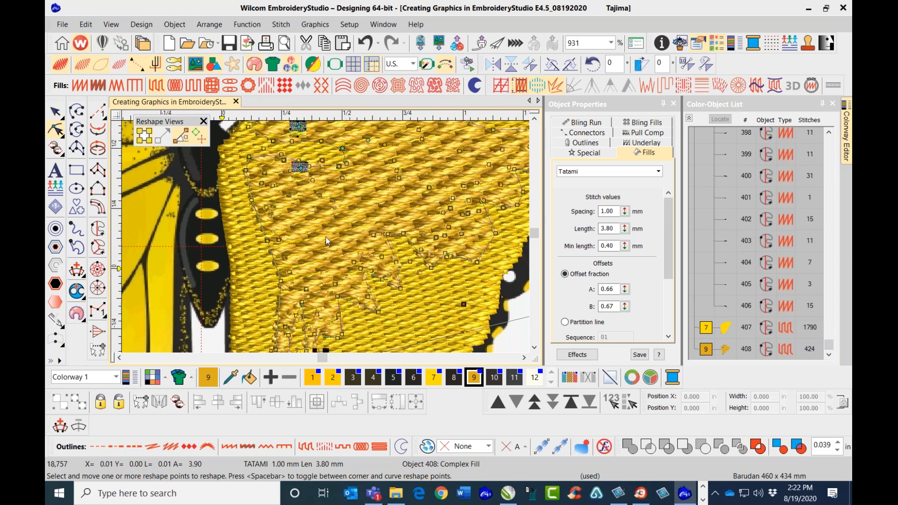
{"action": "scroll", "coordinate": [325, 237], "scroll_direction": "down", "scroll_amount": 2}
{"action": "left_click_drag", "start_coordinate": [357, 279], "coordinate": [360, 284]}
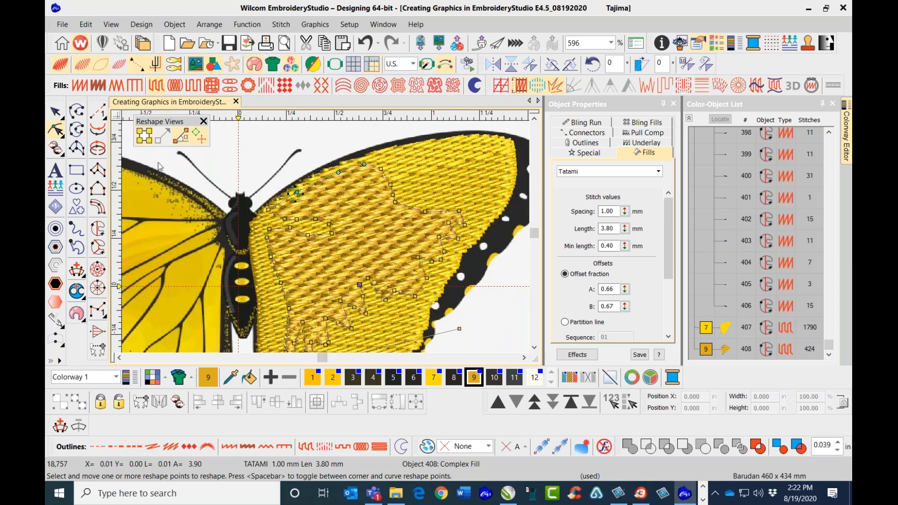
{"action": "left_click", "coordinate": [55, 111]}
{"action": "left_click", "coordinate": [247, 146]}
{"action": "scroll", "coordinate": [319, 223], "scroll_direction": "down", "scroll_amount": 1}
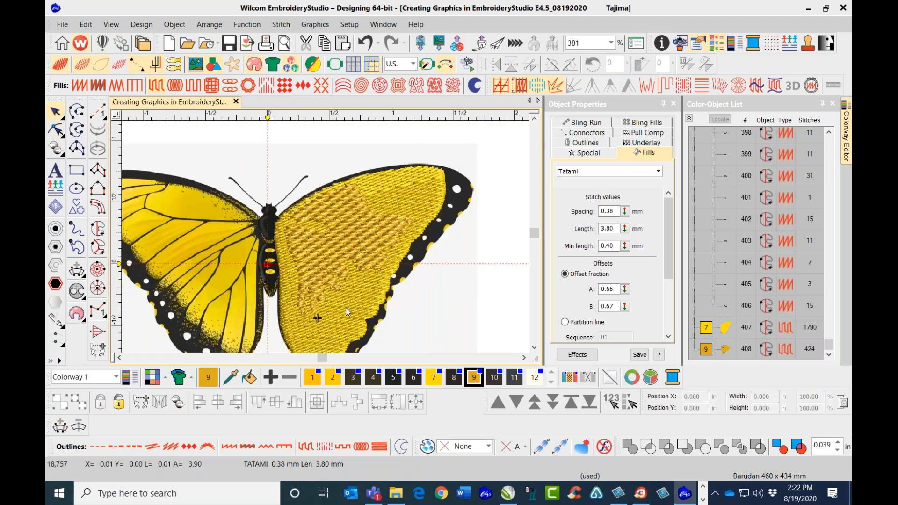
{"action": "scroll", "coordinate": [327, 234], "scroll_direction": "down", "scroll_amount": 1}
{"action": "scroll", "coordinate": [325, 237], "scroll_direction": "up", "scroll_amount": 1}
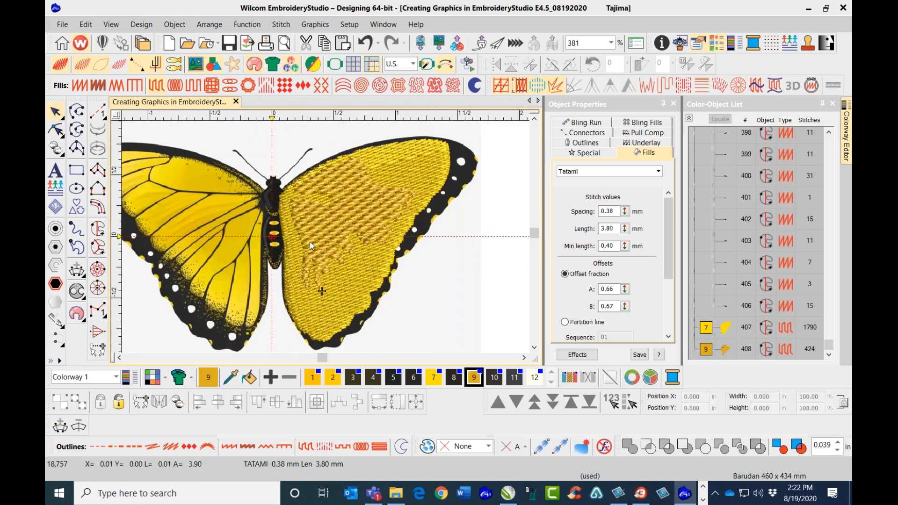
Try a Tatami spacing of 2.00 mm on the color 9 shading fill, inspect its coverage and undo the change
{"action": "left_click", "coordinate": [308, 243]}
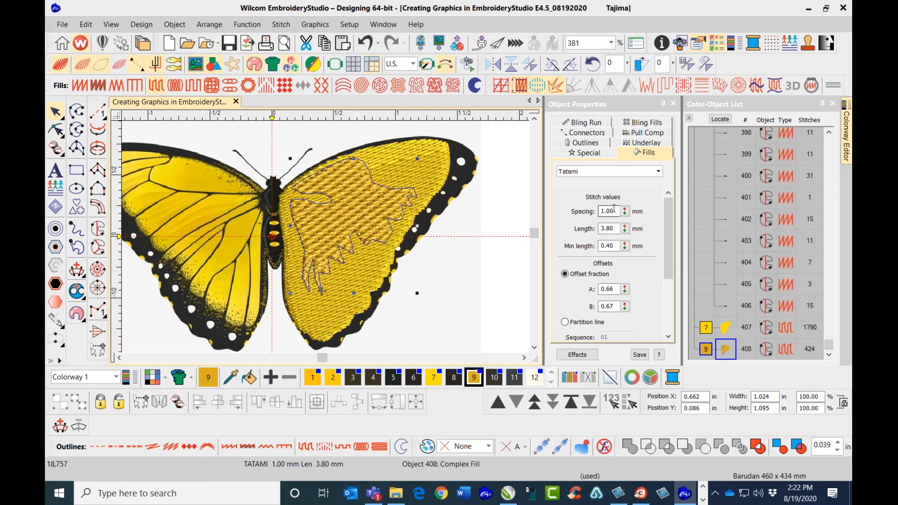
{"action": "left_click_drag", "start_coordinate": [604, 212], "coordinate": [600, 214]}
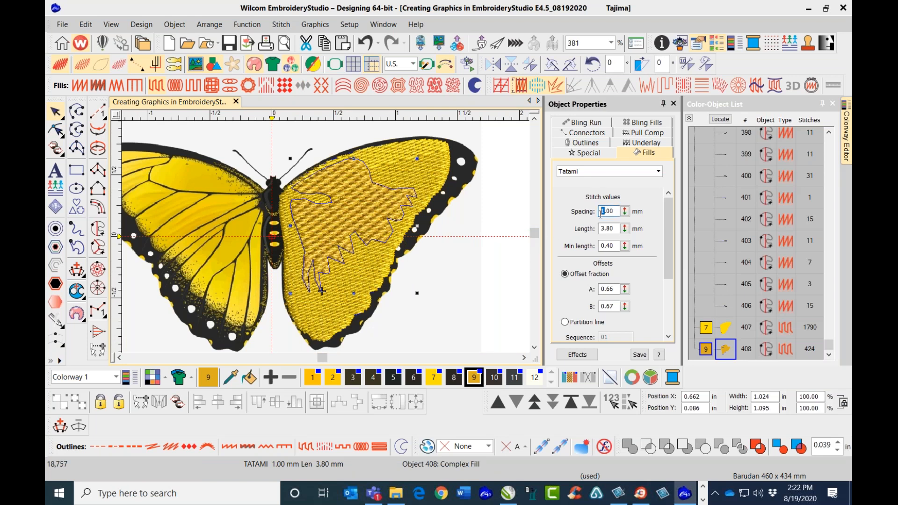
{"action": "key", "text": "Return"}
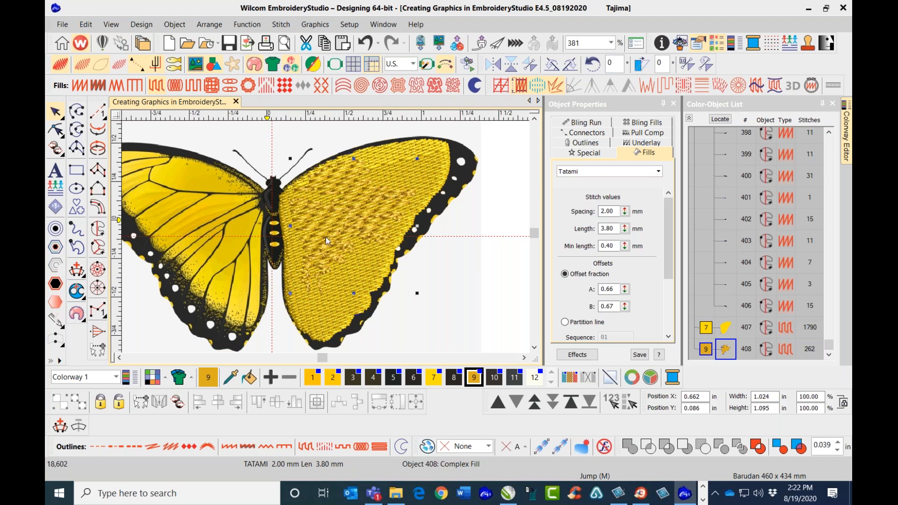
{"action": "scroll", "coordinate": [327, 233], "scroll_direction": "up", "scroll_amount": 2}
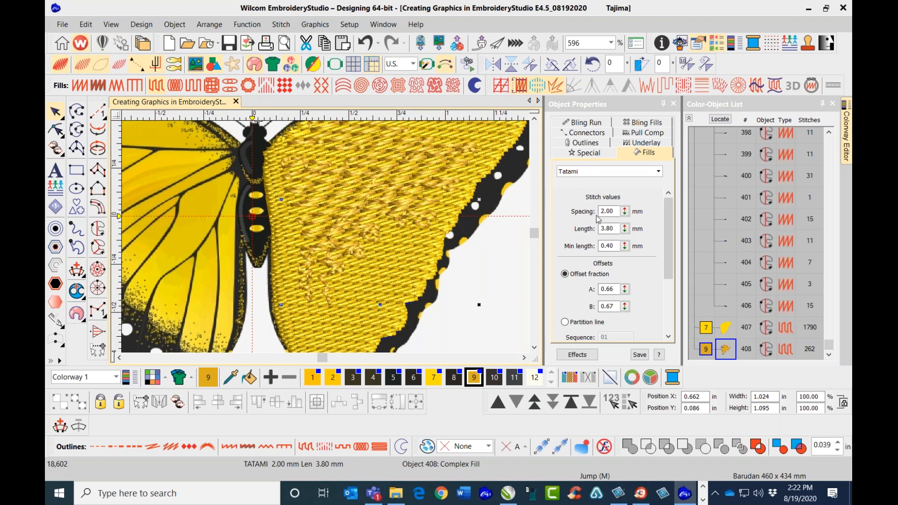
{"action": "left_click", "coordinate": [365, 44]}
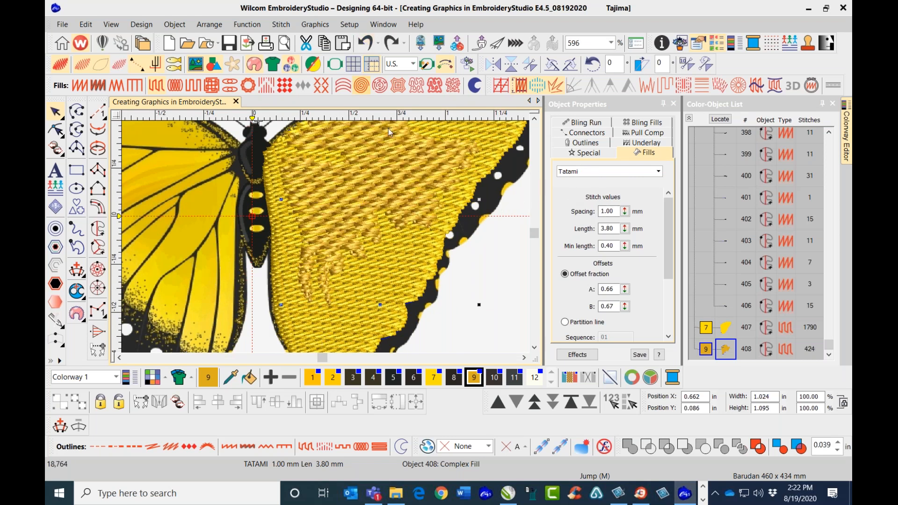
Set the shading fill's Tatami stitch length to 4.00 mm, save the design and deselect the fill
{"action": "left_click", "coordinate": [601, 227]}
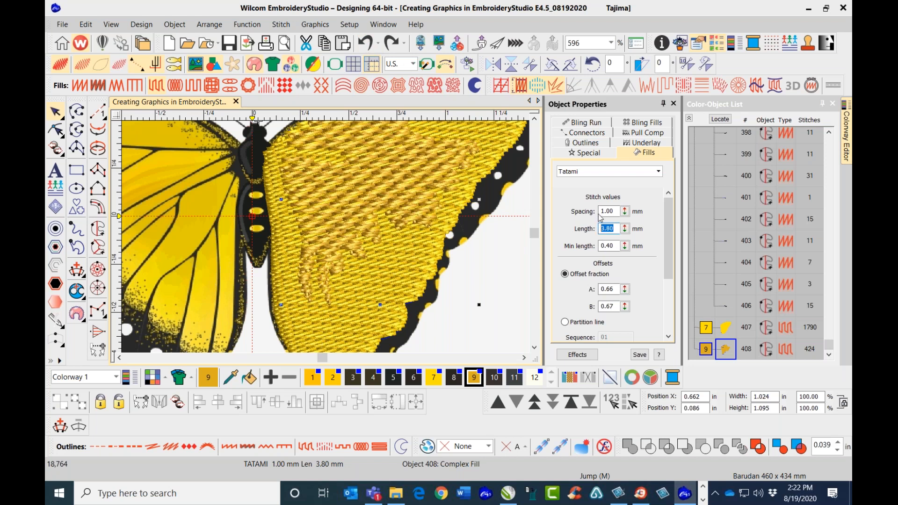
{"action": "type", "text": "4.0"}
{"action": "key", "text": "Return"}
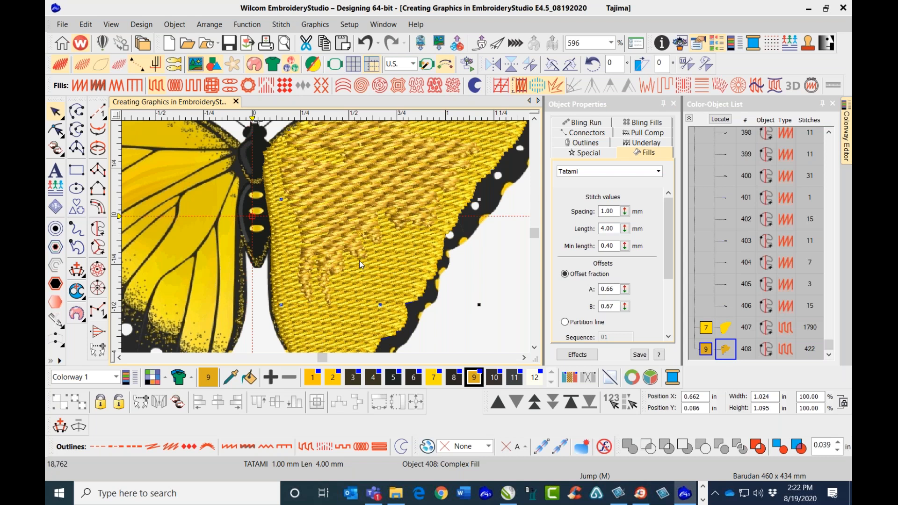
{"action": "left_click", "coordinate": [230, 43]}
{"action": "left_click", "coordinate": [471, 279]}
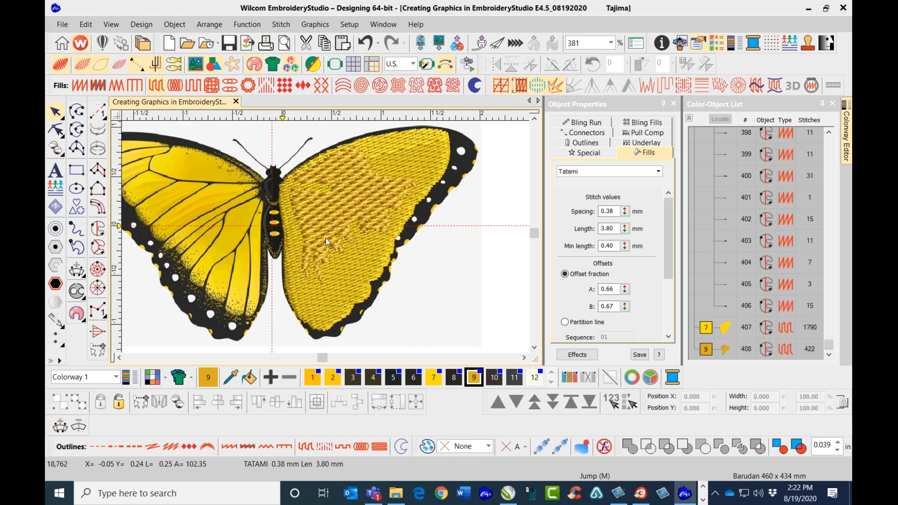
Delete the color 9 shading fill from the right wing
{"action": "scroll", "coordinate": [325, 238], "scroll_direction": "down", "scroll_amount": 3}
{"action": "scroll", "coordinate": [325, 236], "scroll_direction": "up", "scroll_amount": 2}
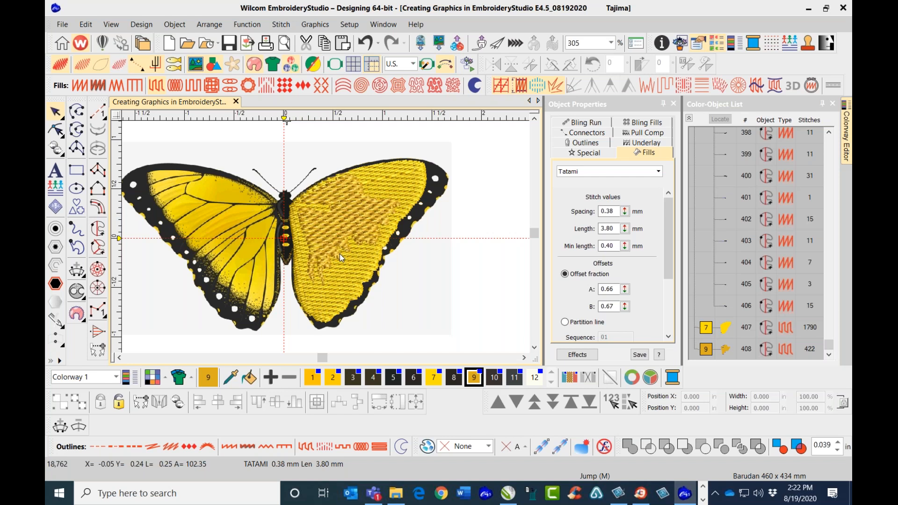
{"action": "left_click", "coordinate": [354, 233]}
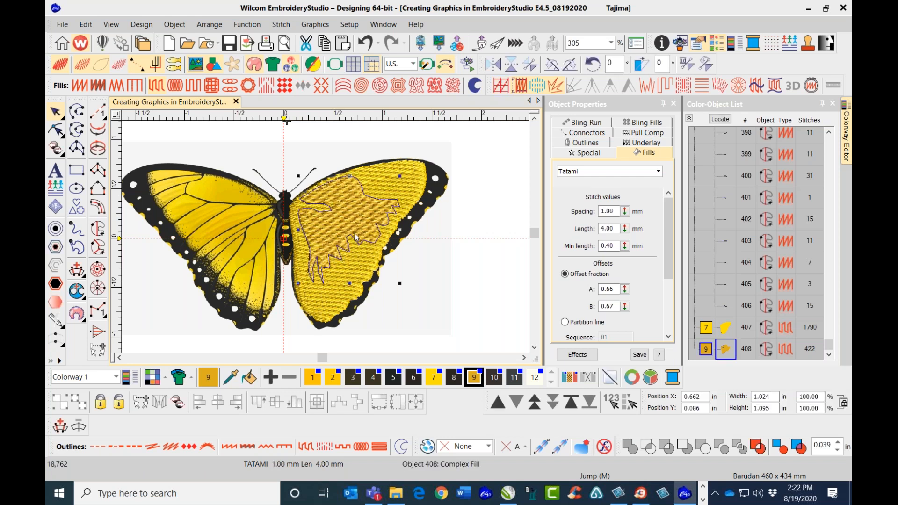
{"action": "key", "text": "Delete"}
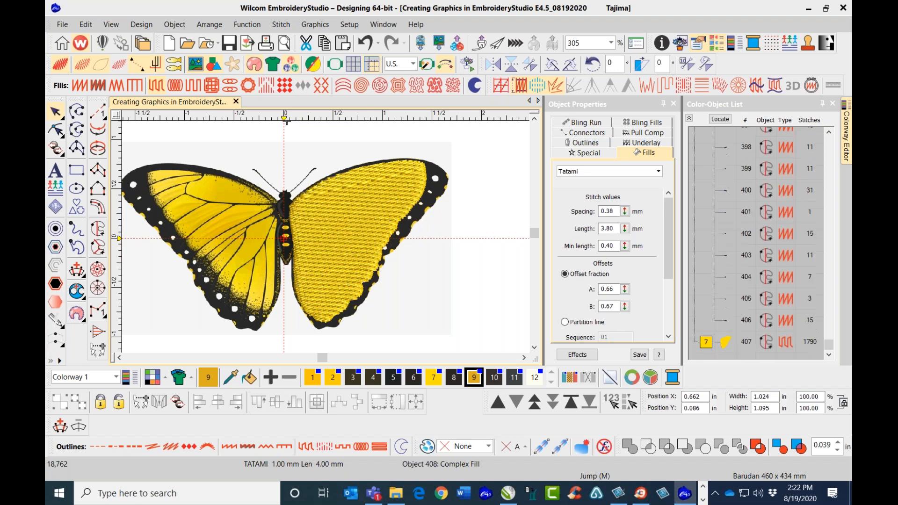
Start Color Blending on the right wing's yellow fill, giving the bottom layer color C7 and the constant spacing profile
{"action": "left_click", "coordinate": [367, 229]}
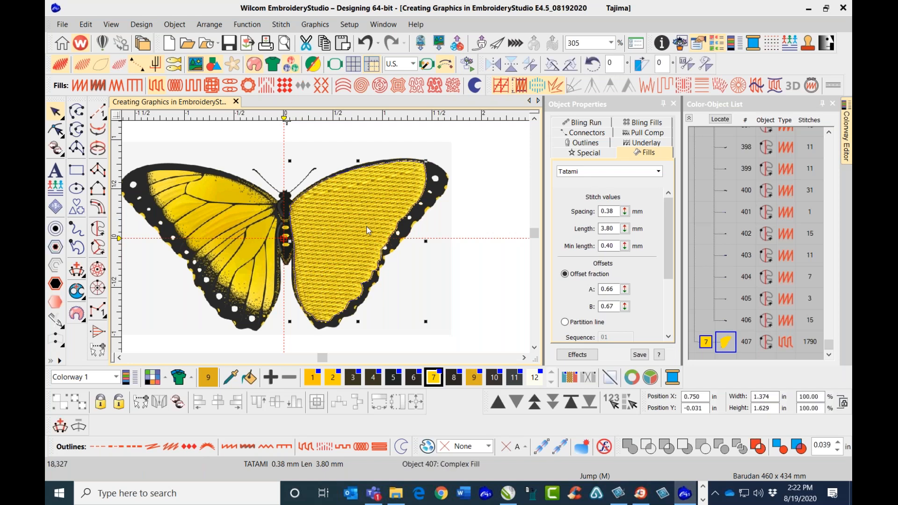
{"action": "left_click", "coordinate": [56, 303]}
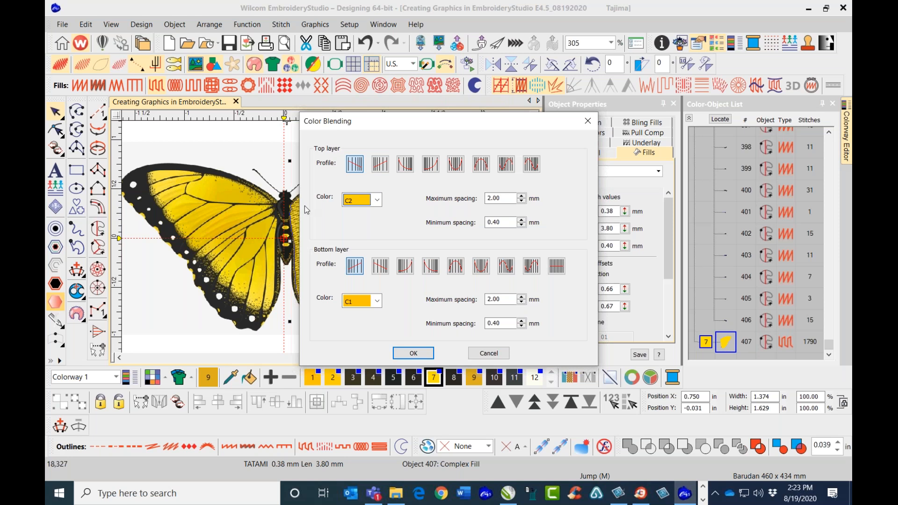
{"action": "left_click_drag", "start_coordinate": [438, 128], "coordinate": [650, 57]}
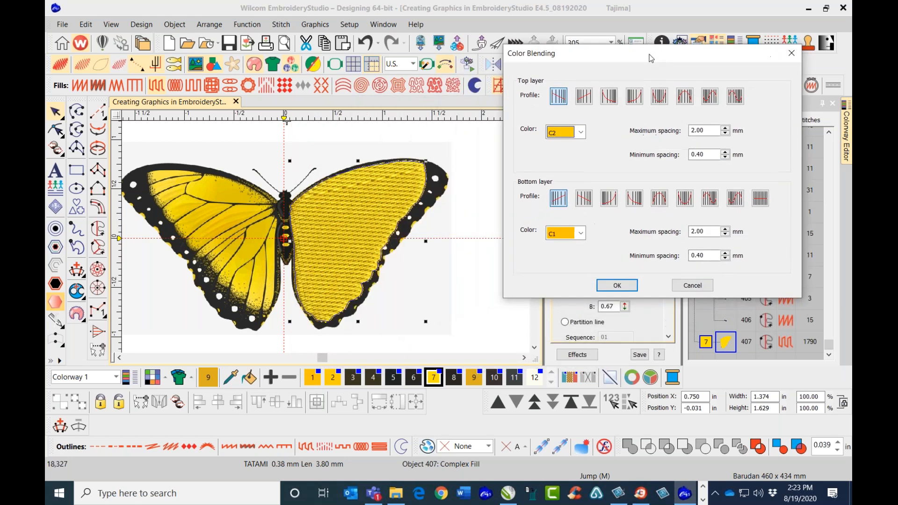
{"action": "left_click", "coordinate": [581, 235]}
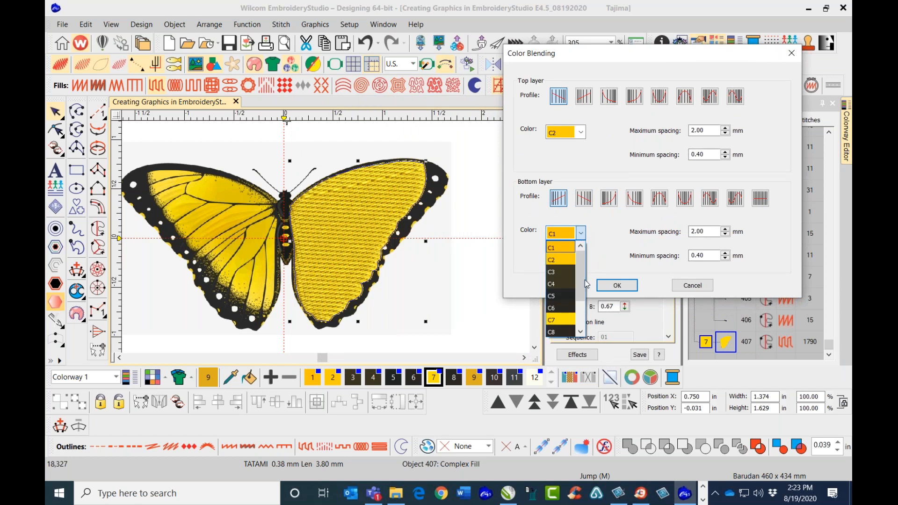
{"action": "left_click", "coordinate": [561, 320]}
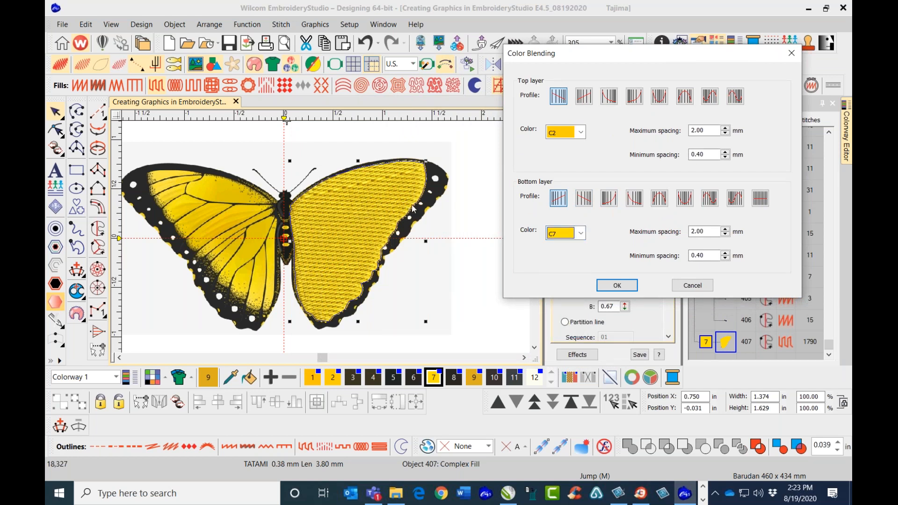
{"action": "left_click", "coordinate": [760, 199]}
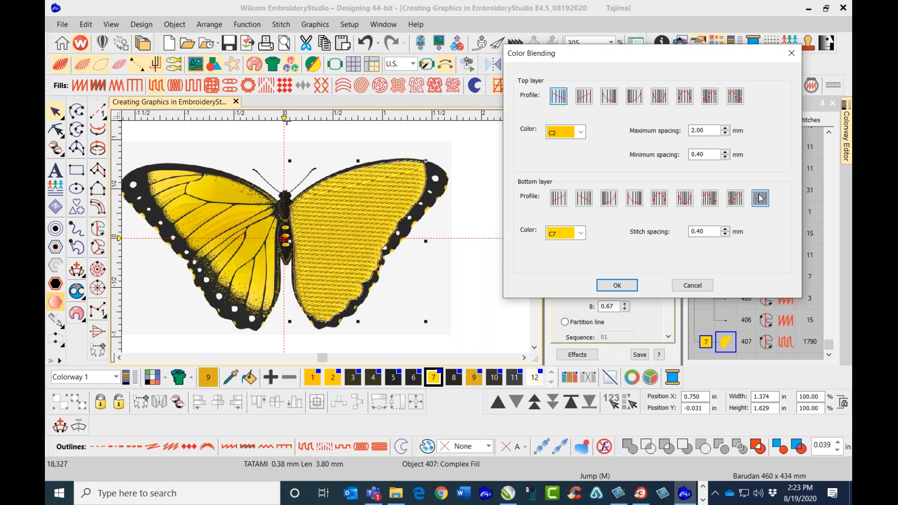
Give the blend's top layer color C9 and the third, curved profile, then apply the blend and check the result
{"action": "left_click", "coordinate": [581, 133]}
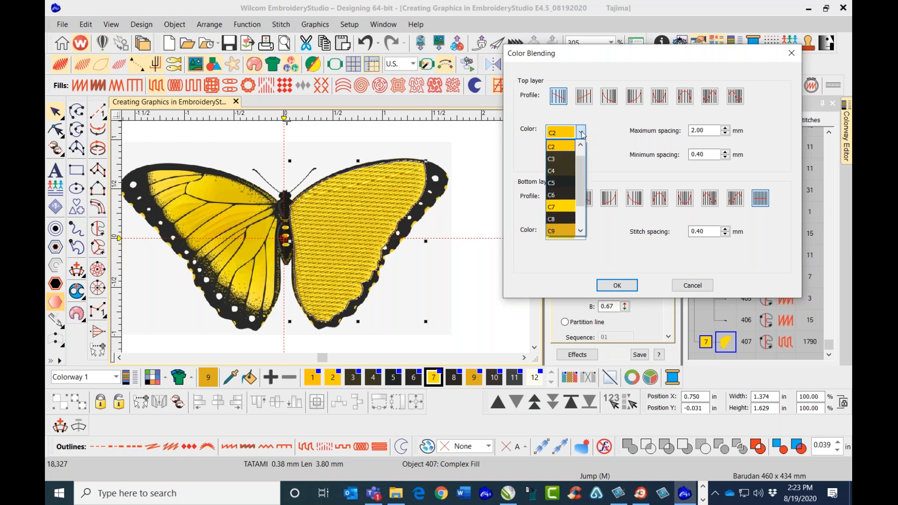
{"action": "left_click", "coordinate": [561, 234]}
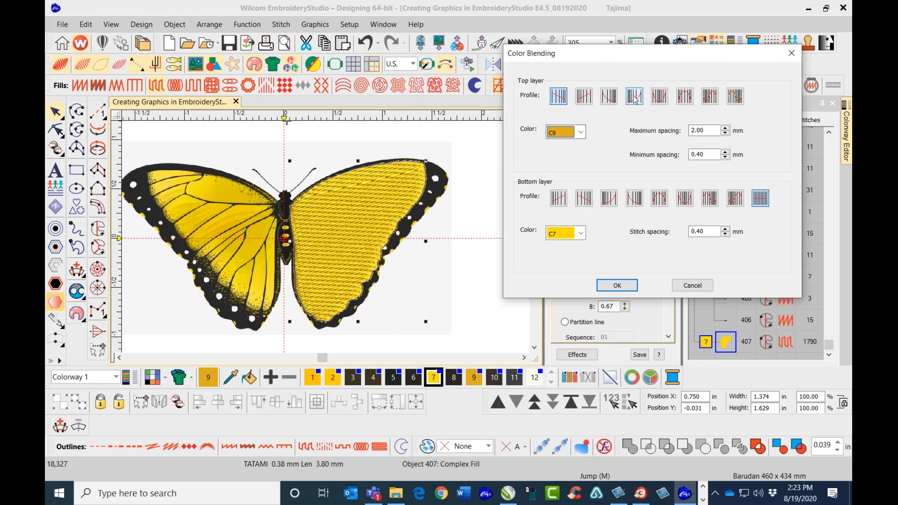
{"action": "left_click", "coordinate": [606, 98]}
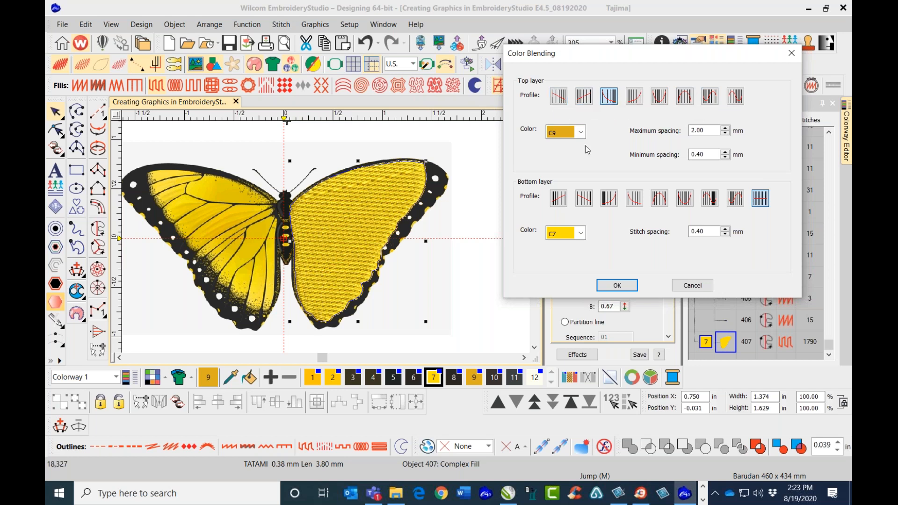
{"action": "left_click", "coordinate": [616, 286]}
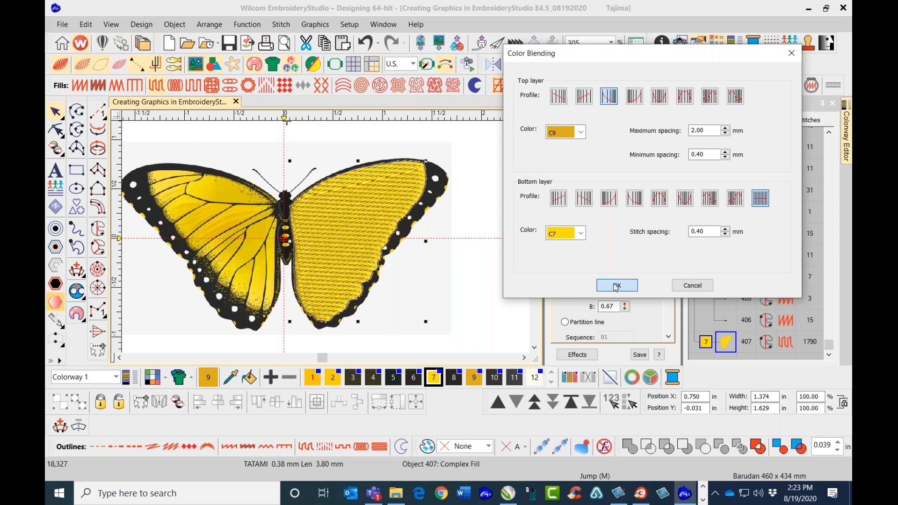
{"action": "scroll", "coordinate": [325, 237], "scroll_direction": "up", "scroll_amount": 5}
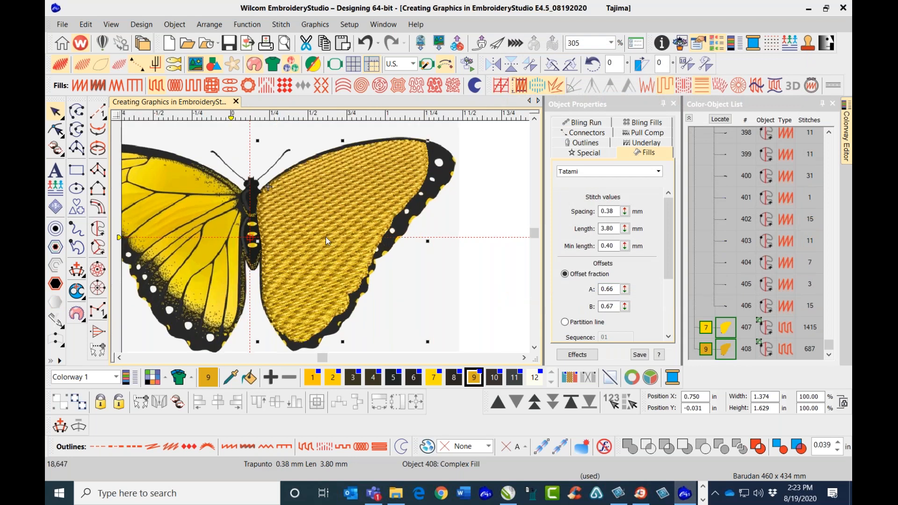
{"action": "scroll", "coordinate": [310, 237], "scroll_direction": "down", "scroll_amount": 2}
{"action": "scroll", "coordinate": [322, 232], "scroll_direction": "down", "scroll_amount": 2}
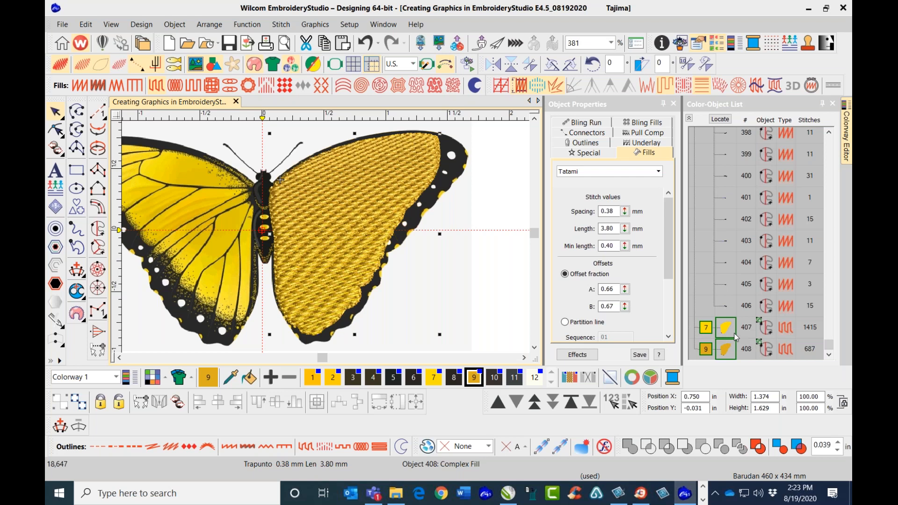
Turn on Accordion spacing for the blend's color 9 top layer alone and check its coverage
{"action": "left_click", "coordinate": [702, 86]}
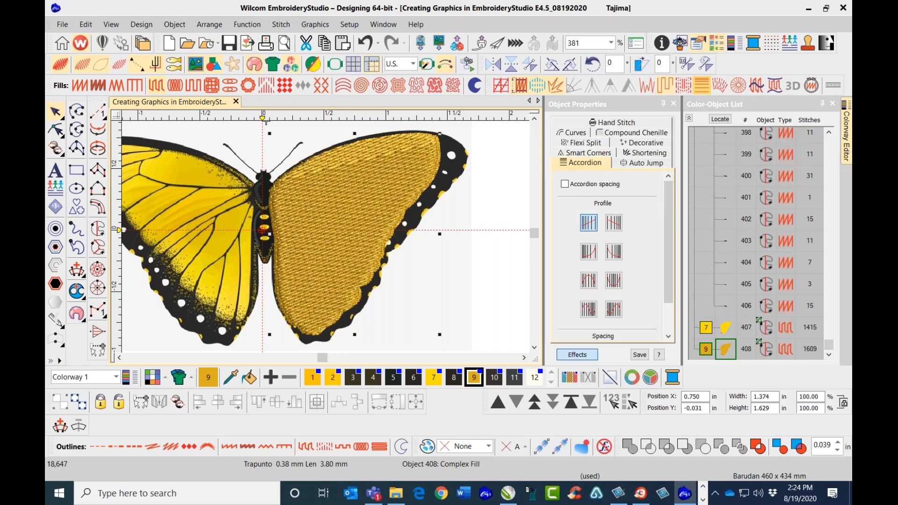
{"action": "left_click", "coordinate": [565, 184]}
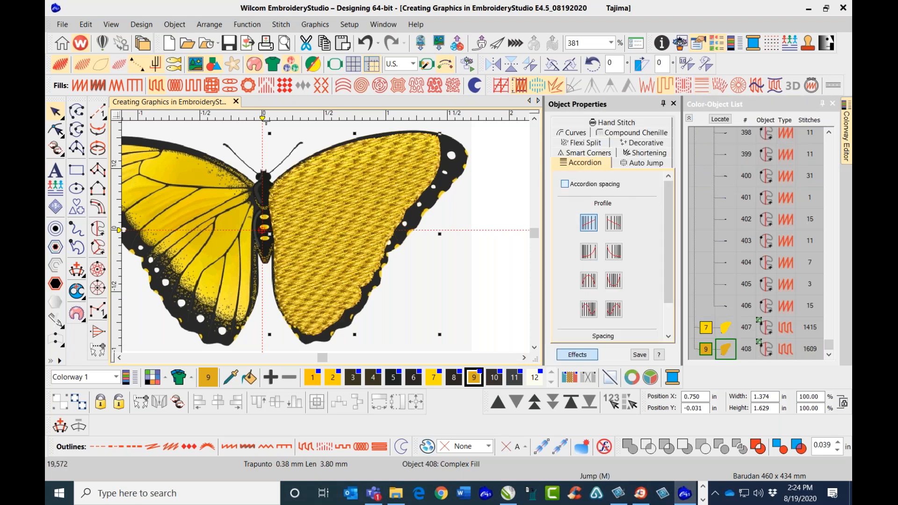
{"action": "scroll", "coordinate": [325, 236], "scroll_direction": "up", "scroll_amount": 3}
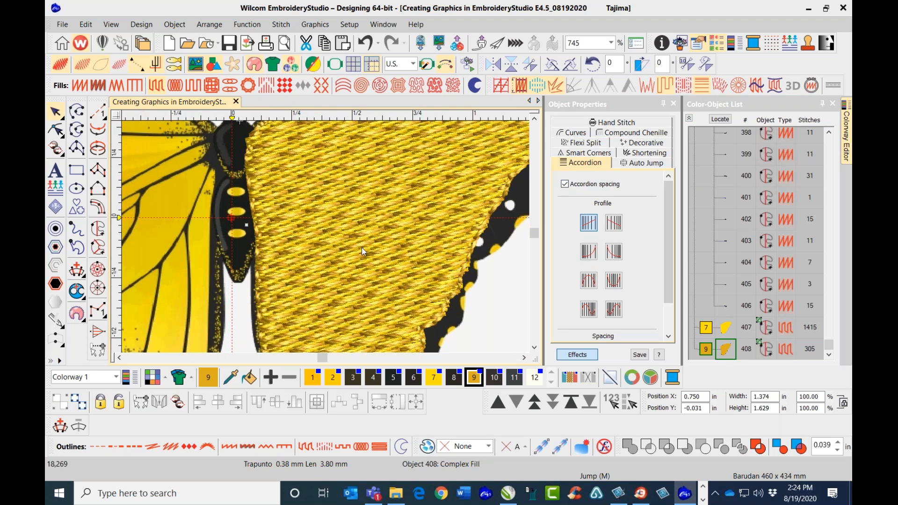
{"action": "scroll", "coordinate": [361, 248], "scroll_direction": "down", "scroll_amount": 2}
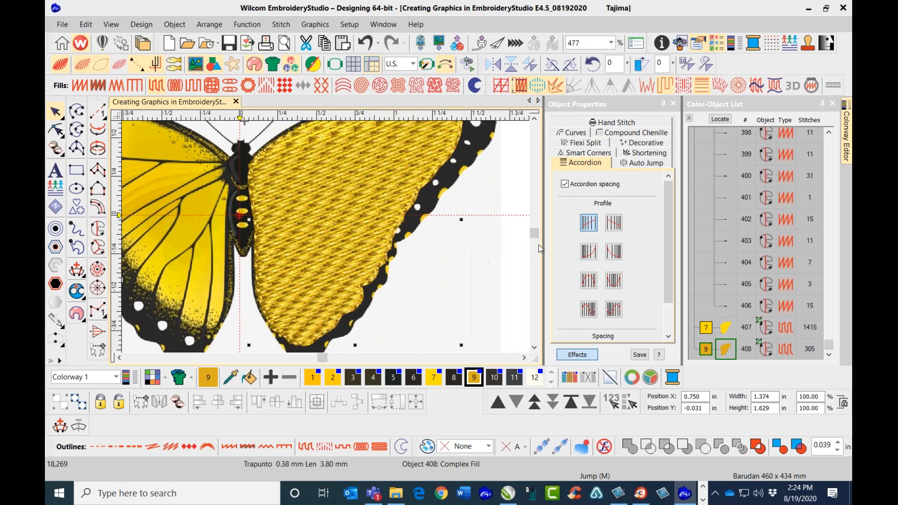
Try the other Accordion spacing profiles in turn on the color 9 layer, from the second through the eighth
{"action": "left_click", "coordinate": [612, 224]}
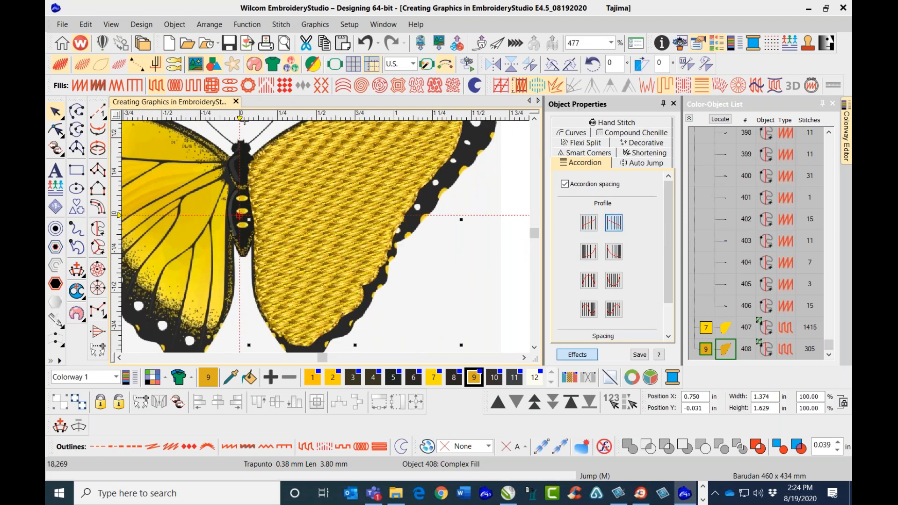
{"action": "scroll", "coordinate": [338, 234], "scroll_direction": "down", "scroll_amount": 2}
{"action": "left_click", "coordinate": [588, 252]}
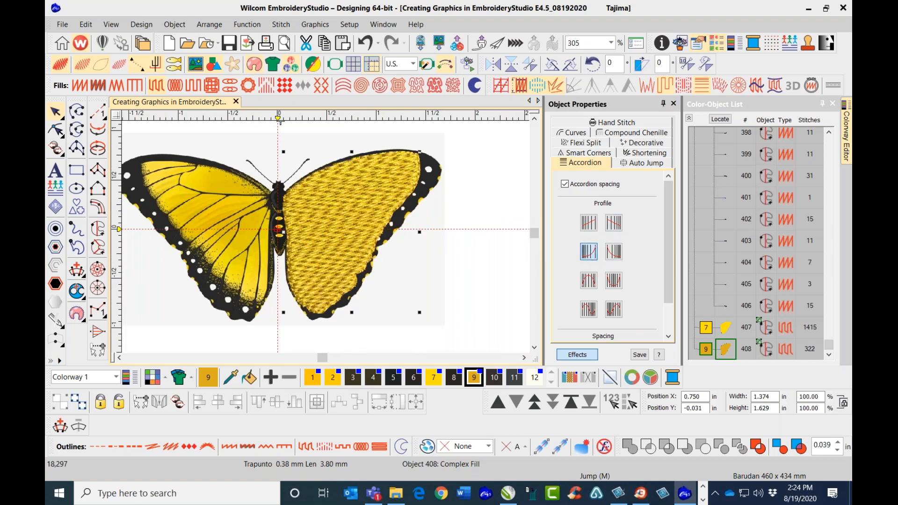
{"action": "left_click", "coordinate": [617, 254]}
{"action": "left_click", "coordinate": [588, 281]}
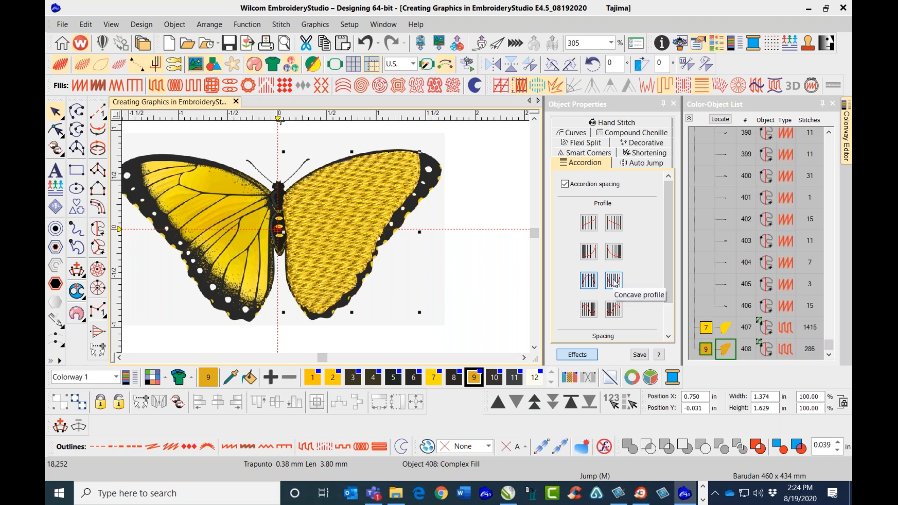
{"action": "left_click", "coordinate": [614, 280]}
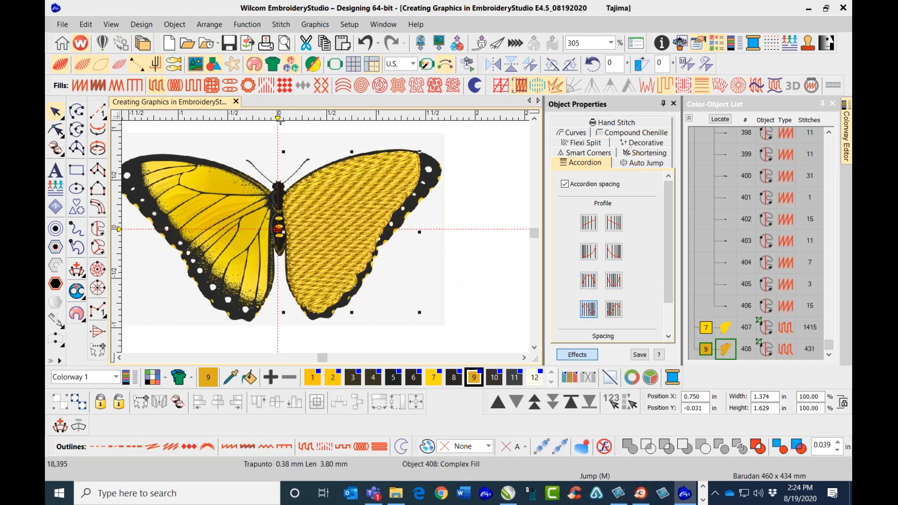
{"action": "left_click", "coordinate": [613, 308]}
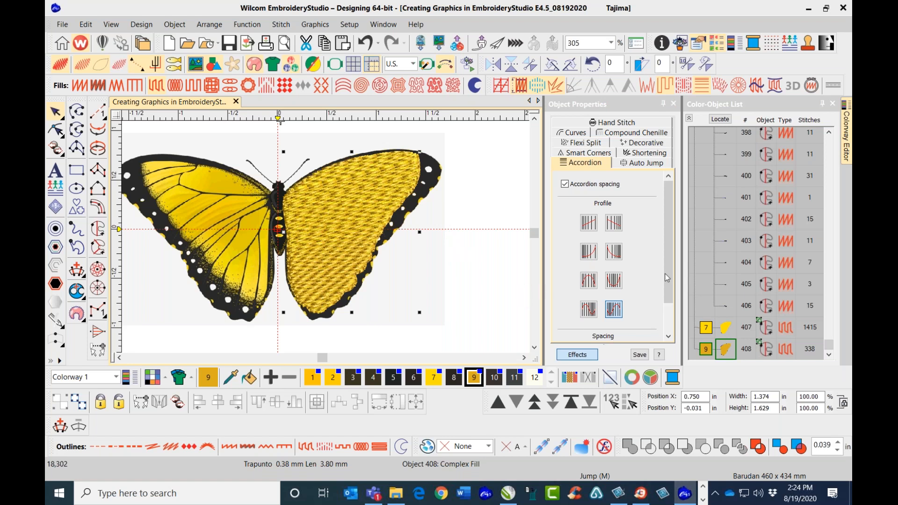
Set the color 9 layer's minimum Accordion spacing to 0.50 mm and switch it to the seventh profile
{"action": "scroll", "coordinate": [655, 290], "scroll_direction": "down", "scroll_amount": 2}
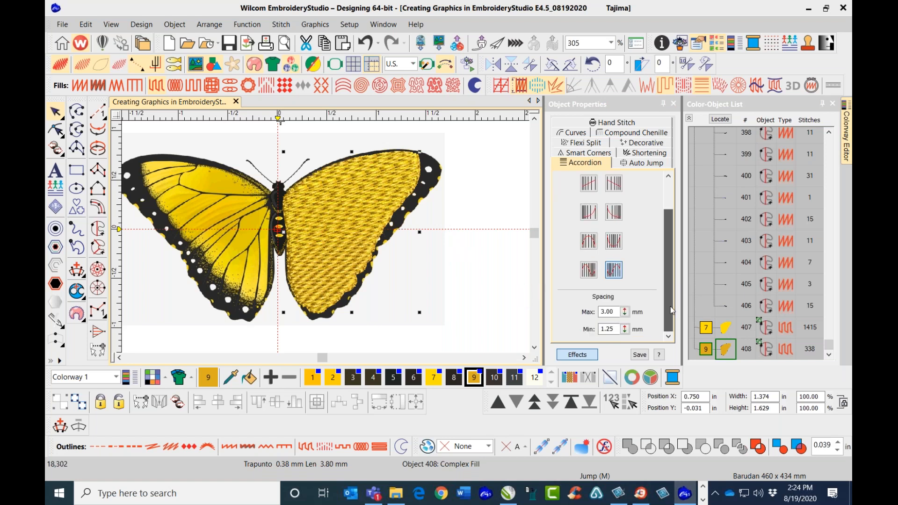
{"action": "double_click", "coordinate": [606, 329]}
{"action": "type", "text": "0.50"}
{"action": "key", "text": "Return"}
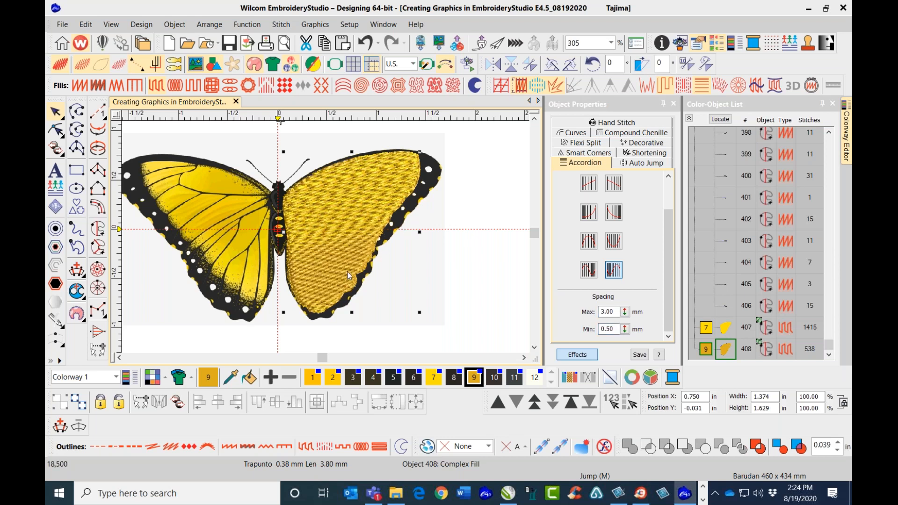
{"action": "left_click", "coordinate": [588, 270]}
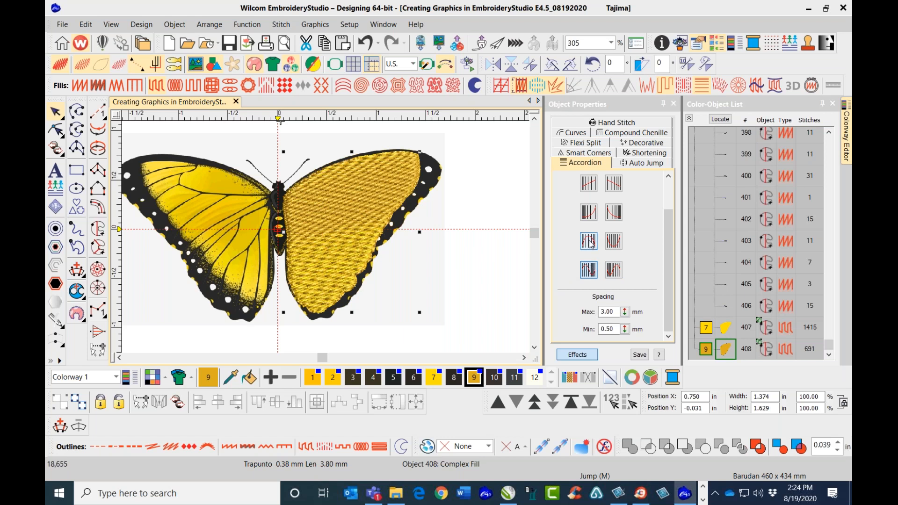
Try the first through fifth and the eighth Accordion spacing profiles again on the color 9 layer for comparison
{"action": "left_click", "coordinate": [614, 241]}
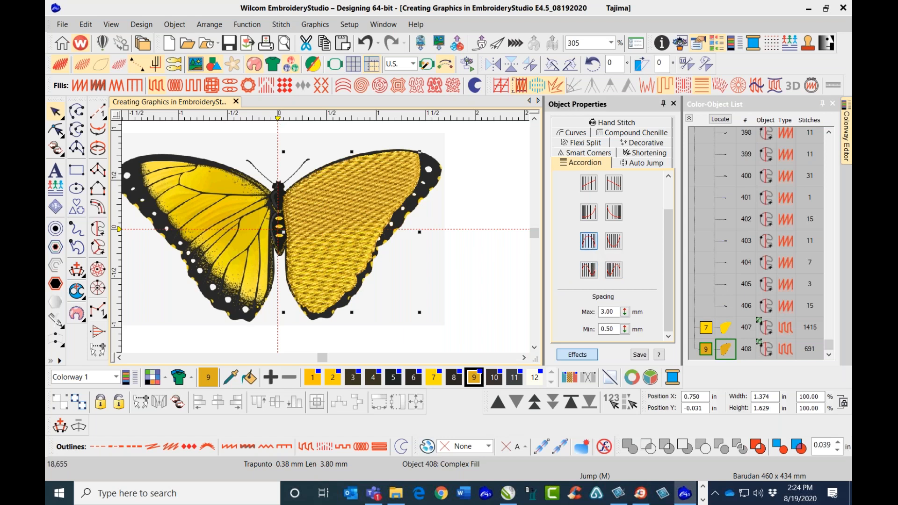
{"action": "left_click", "coordinate": [614, 212]}
{"action": "left_click", "coordinate": [588, 212]}
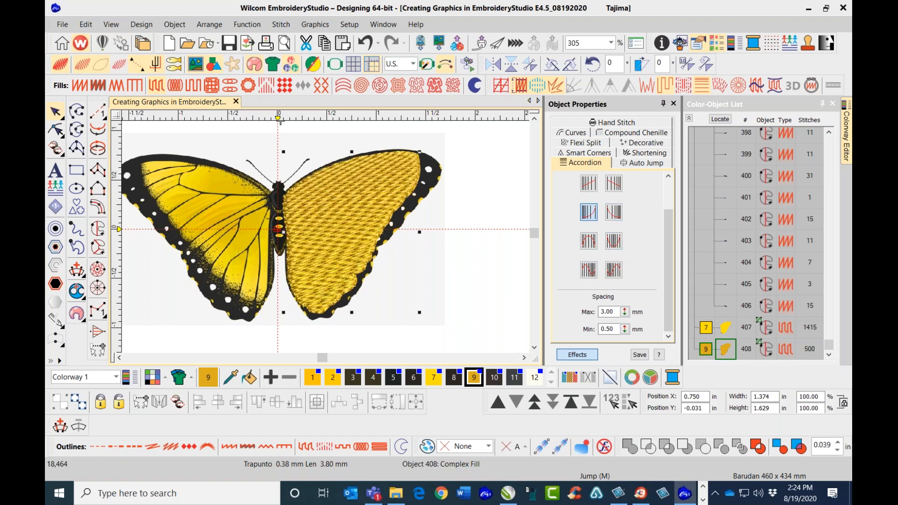
{"action": "left_click", "coordinate": [588, 184]}
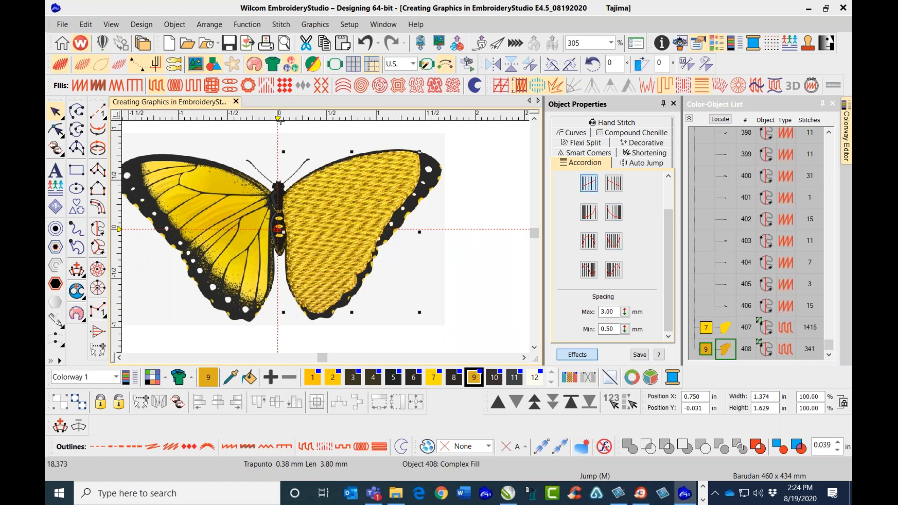
{"action": "left_click", "coordinate": [614, 183]}
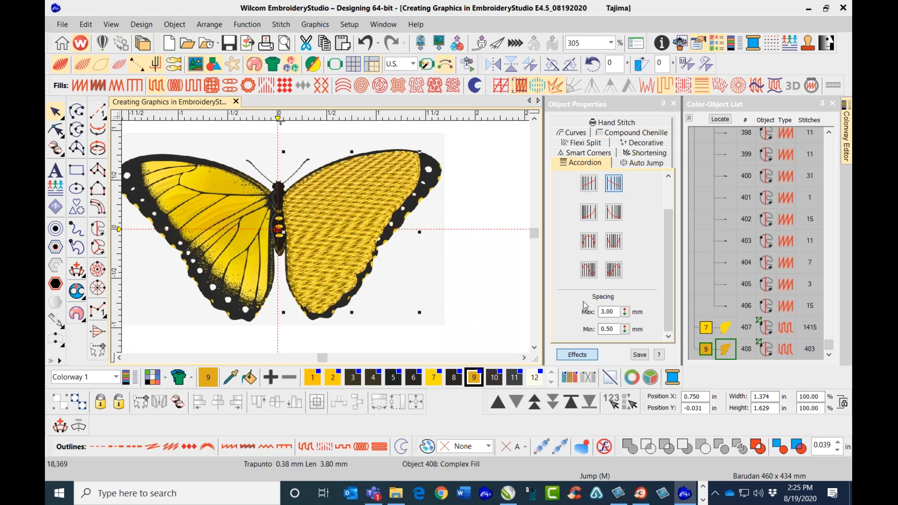
{"action": "left_click", "coordinate": [588, 271]}
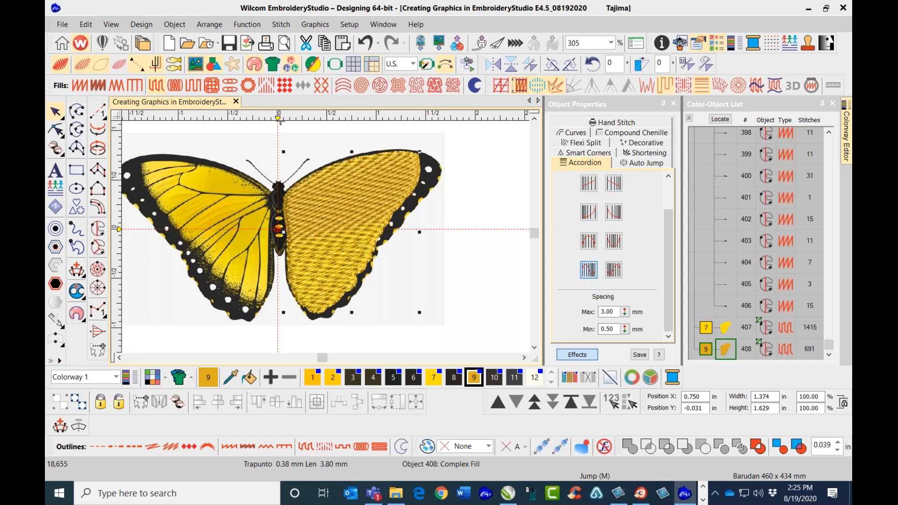
{"action": "left_click", "coordinate": [609, 273]}
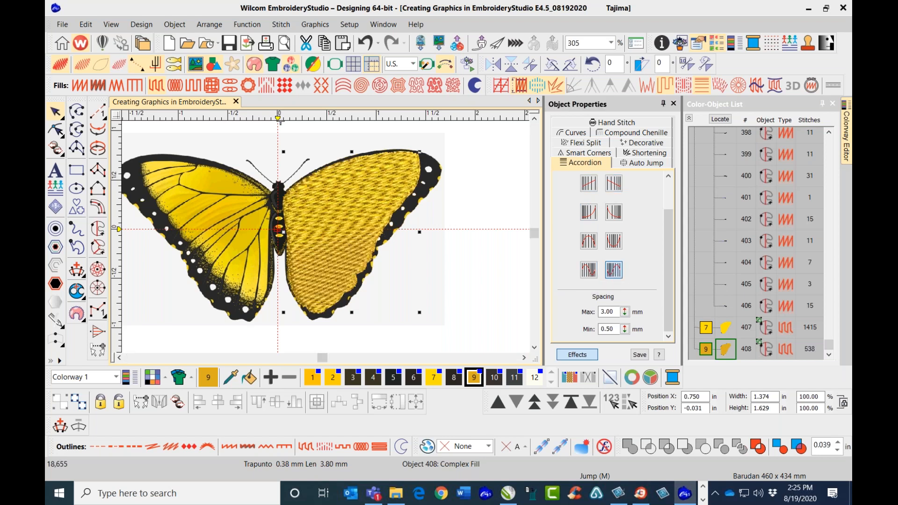
Return the color 9 layer to the seventh Accordion profile, raise its minimum spacing and deselect it
{"action": "left_click", "coordinate": [590, 272]}
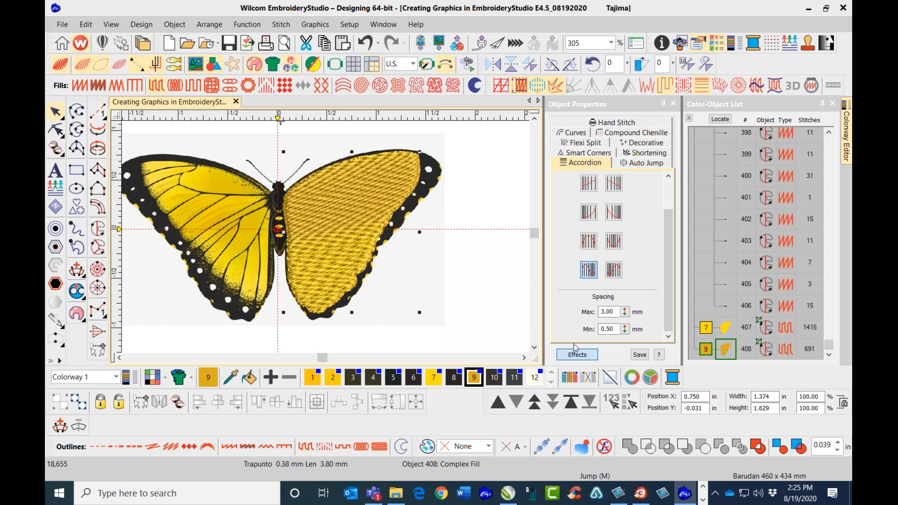
{"action": "left_click_drag", "start_coordinate": [624, 330], "coordinate": [573, 347]}
{"action": "left_click_drag", "start_coordinate": [626, 330], "coordinate": [573, 346]}
{"action": "key", "text": "Escape"}
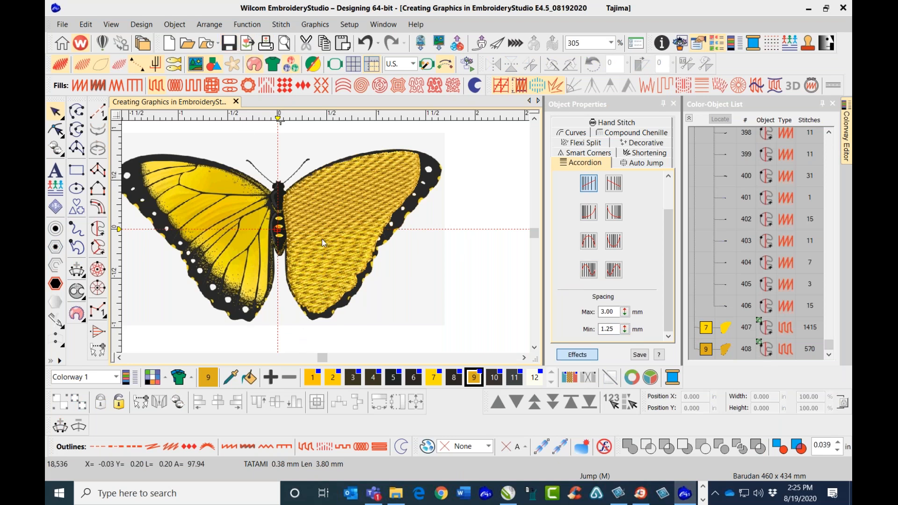
Hide the stitches and digitize the first side of a Column B shape along the right wing's upper border, outward from the body
{"action": "key", "text": "s"}
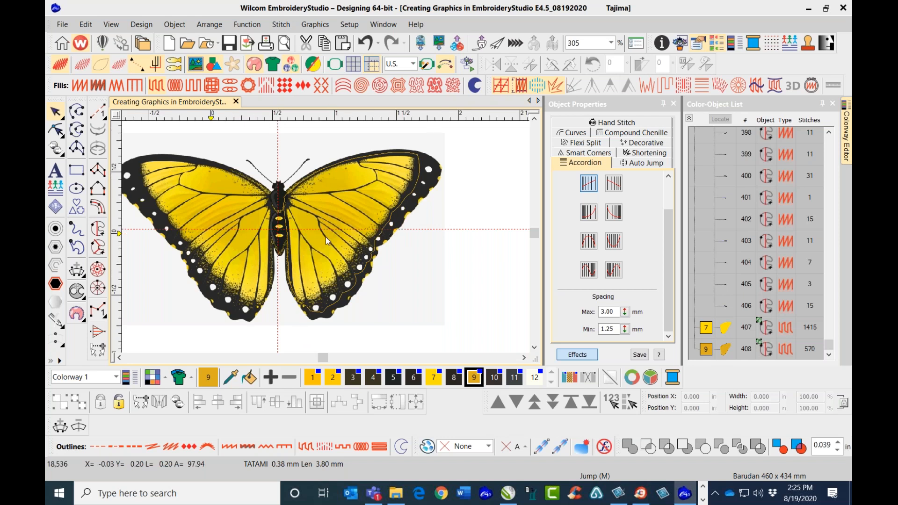
{"action": "scroll", "coordinate": [325, 237], "scroll_direction": "up", "scroll_amount": 1}
{"action": "scroll", "coordinate": [325, 237], "scroll_direction": "down", "scroll_amount": 1}
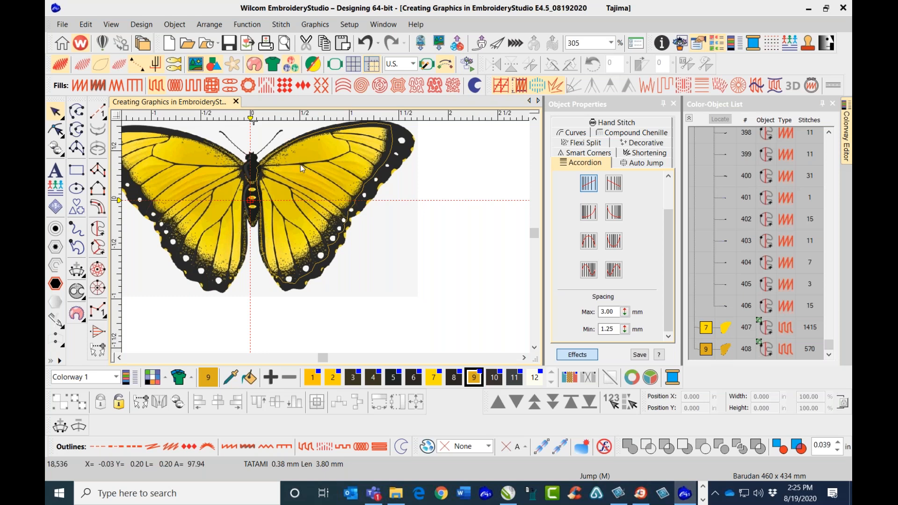
{"action": "scroll", "coordinate": [270, 208], "scroll_direction": "up", "scroll_amount": 2}
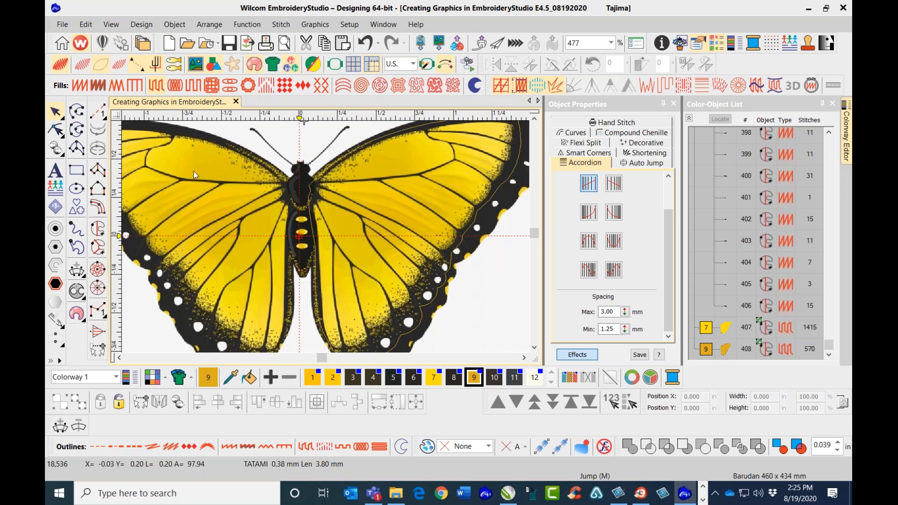
{"action": "scroll", "coordinate": [325, 237], "scroll_direction": "up", "scroll_amount": 1}
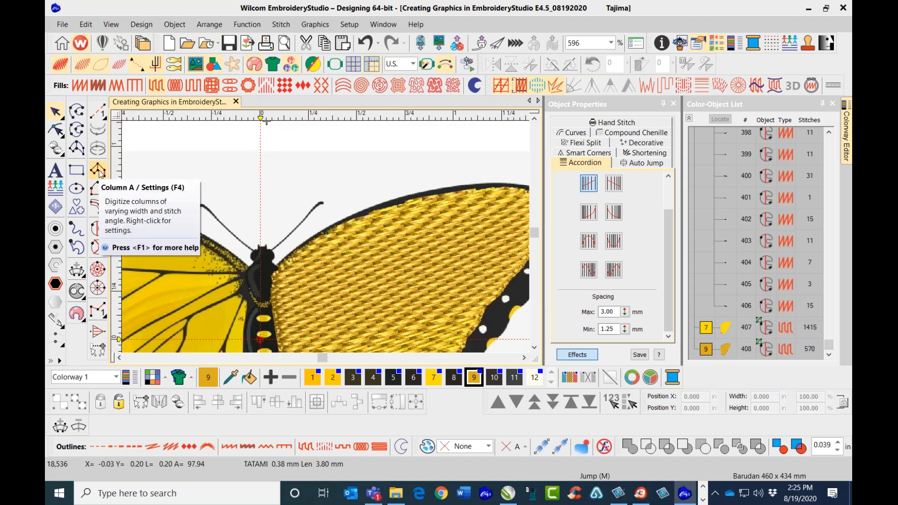
{"action": "left_click", "coordinate": [97, 189]}
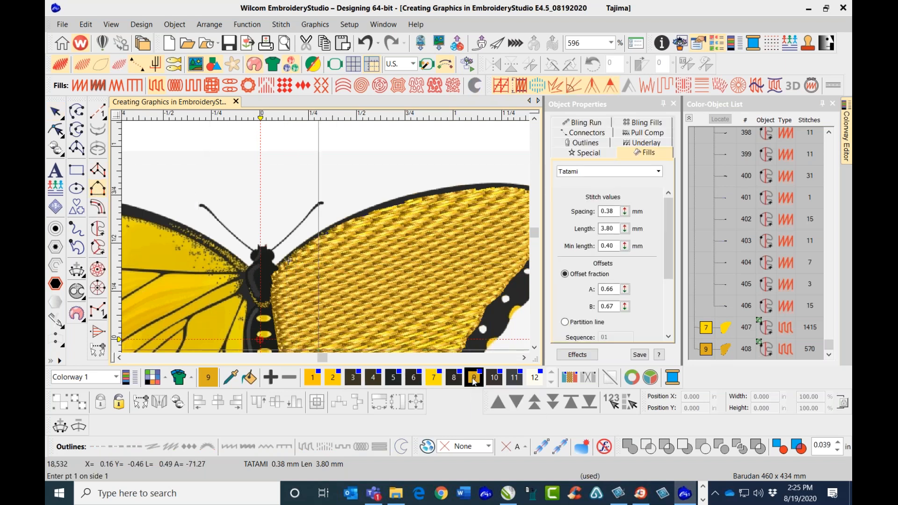
{"action": "key", "text": "s"}
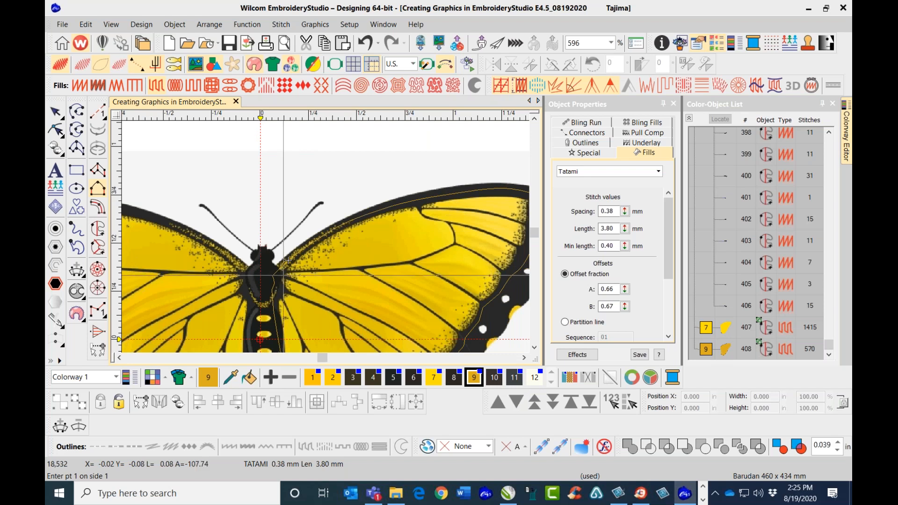
{"action": "left_click", "coordinate": [283, 274]}
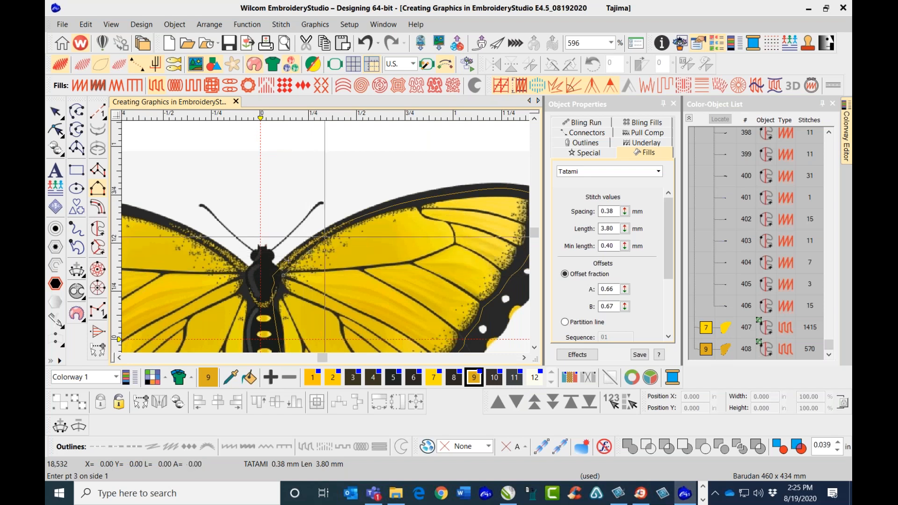
{"action": "left_click", "coordinate": [343, 229]}
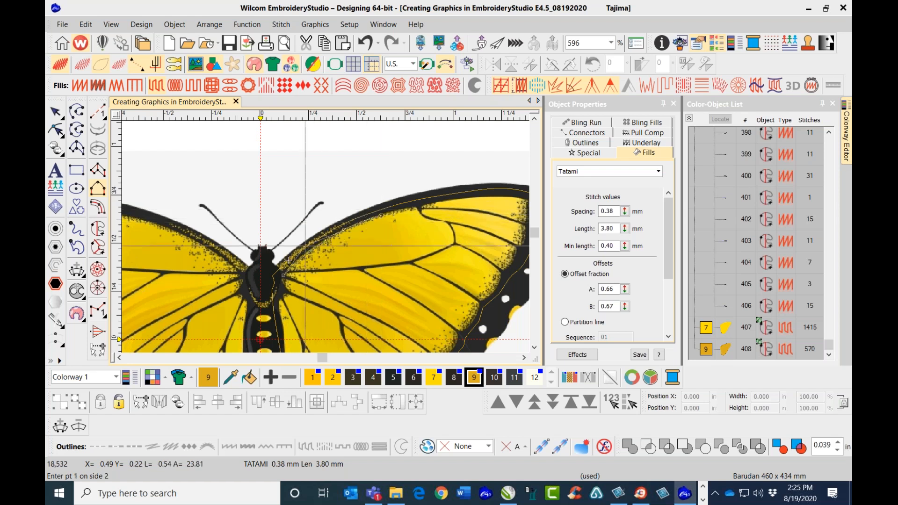
Digitize the column's second side along the wing's outer edge, finish the shape at about 0.55 by 0.36 in, and give it a Satin fill
{"action": "left_click", "coordinate": [274, 267]}
{"action": "left_click", "coordinate": [292, 249]}
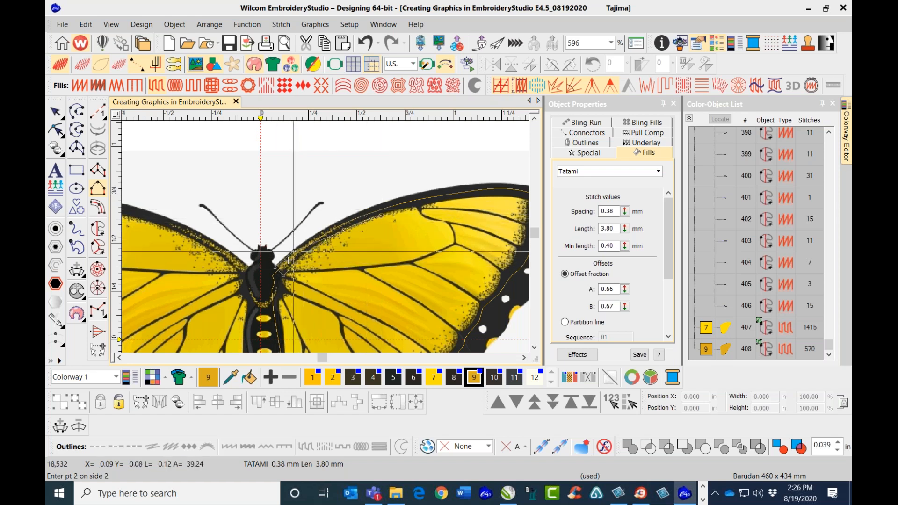
{"action": "left_click", "coordinate": [359, 214]}
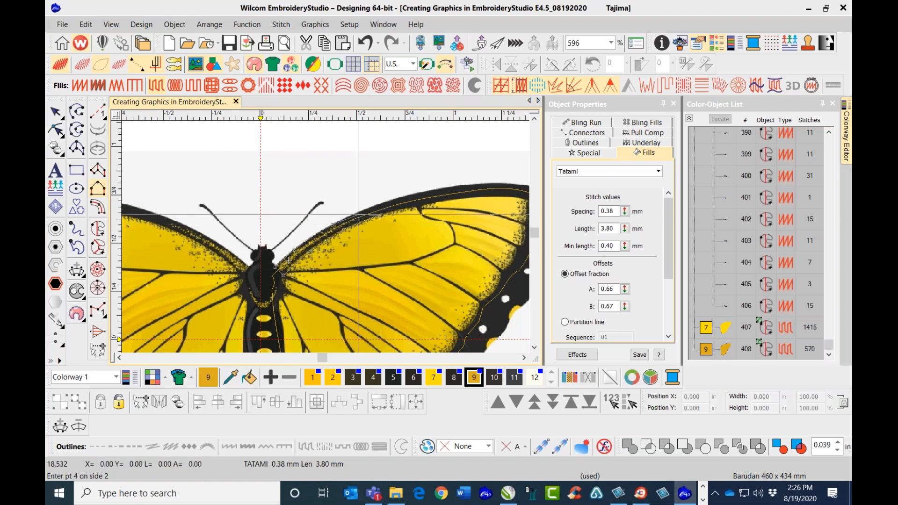
{"action": "left_click", "coordinate": [376, 206]}
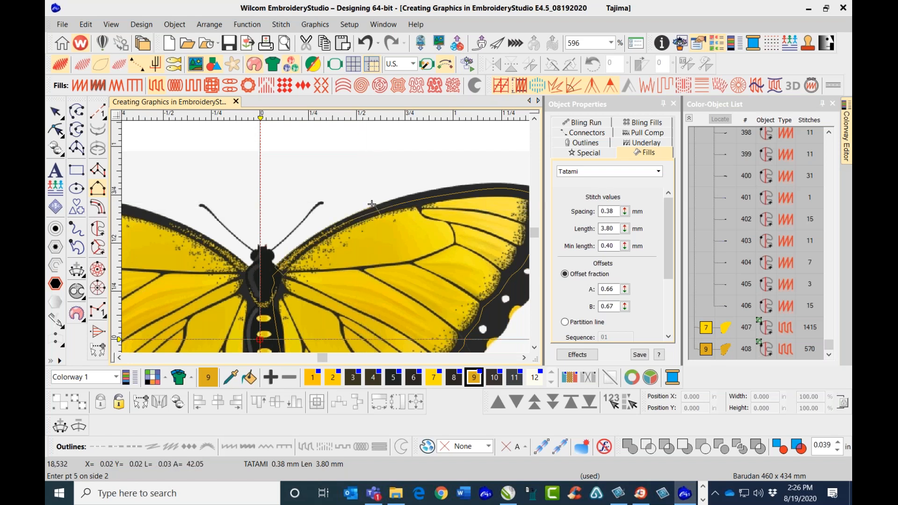
{"action": "key", "text": "Return"}
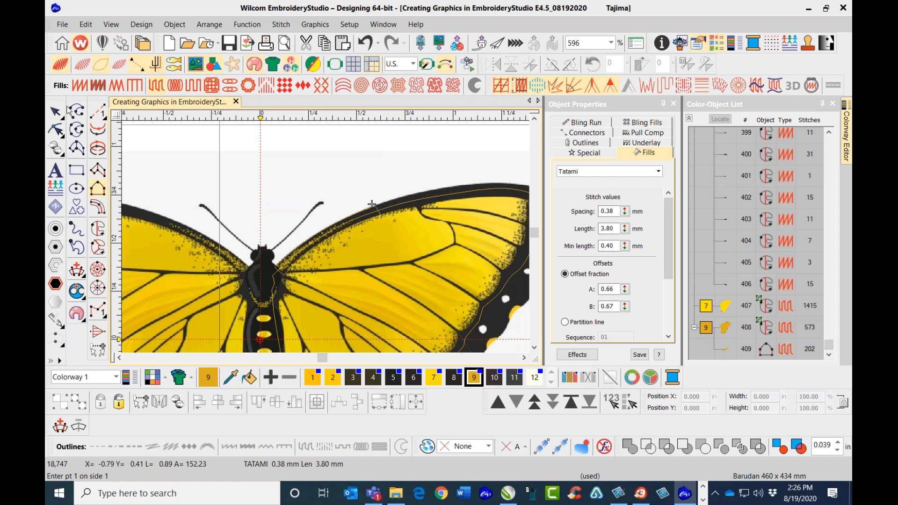
{"action": "key", "text": "Escape"}
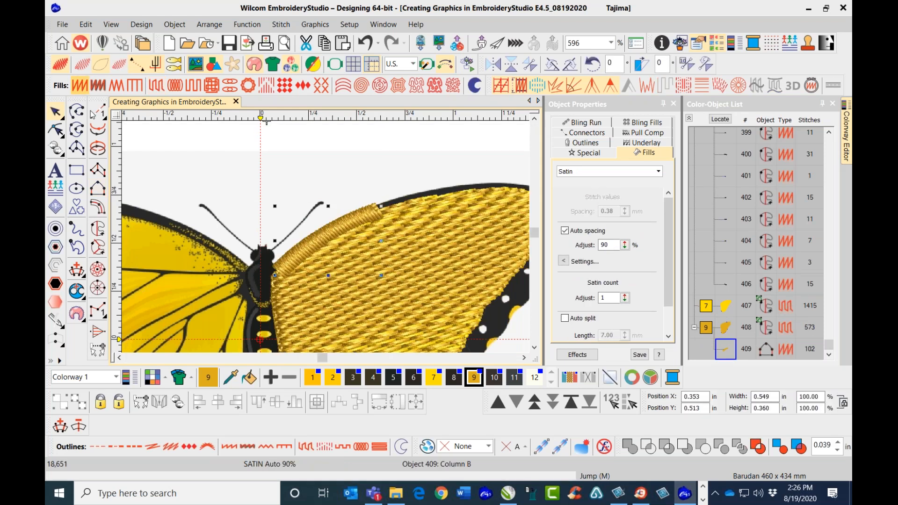
{"action": "scroll", "coordinate": [386, 256], "scroll_direction": "down", "scroll_amount": 2}
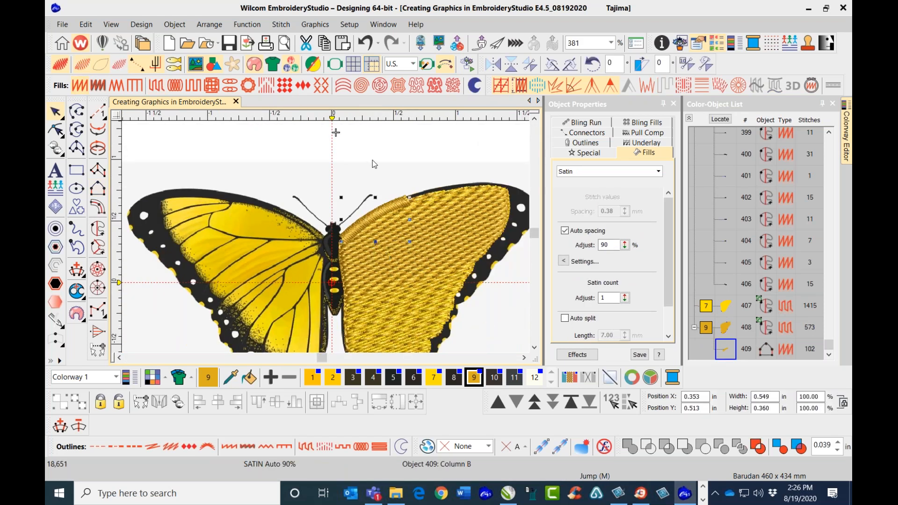
{"action": "left_click", "coordinate": [391, 158]}
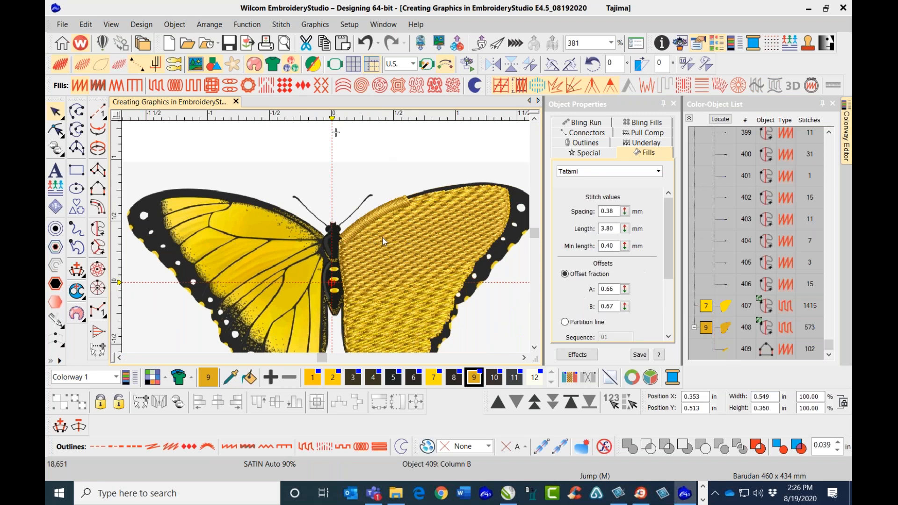
Hide the stitches and examine the speckled shading and veins of the bitmap's right wing
{"action": "key", "text": "s"}
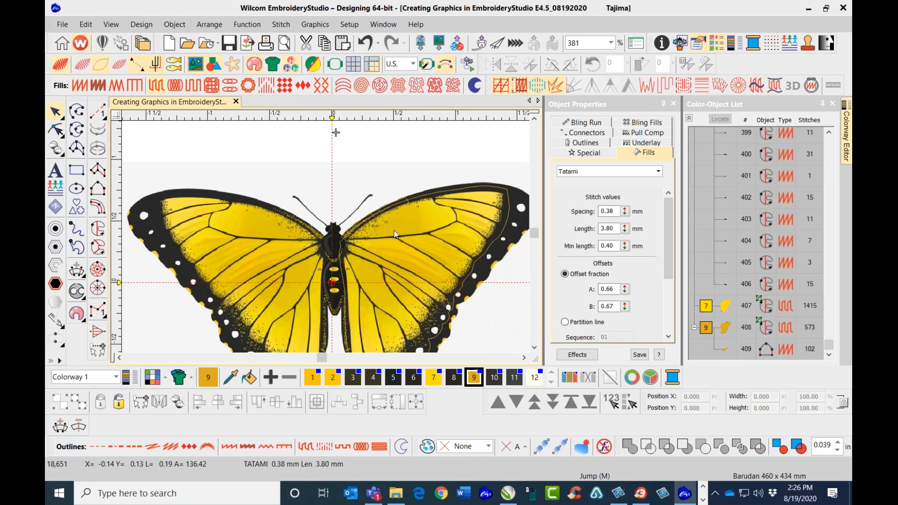
{"action": "scroll", "coordinate": [393, 230], "scroll_direction": "up", "scroll_amount": 4}
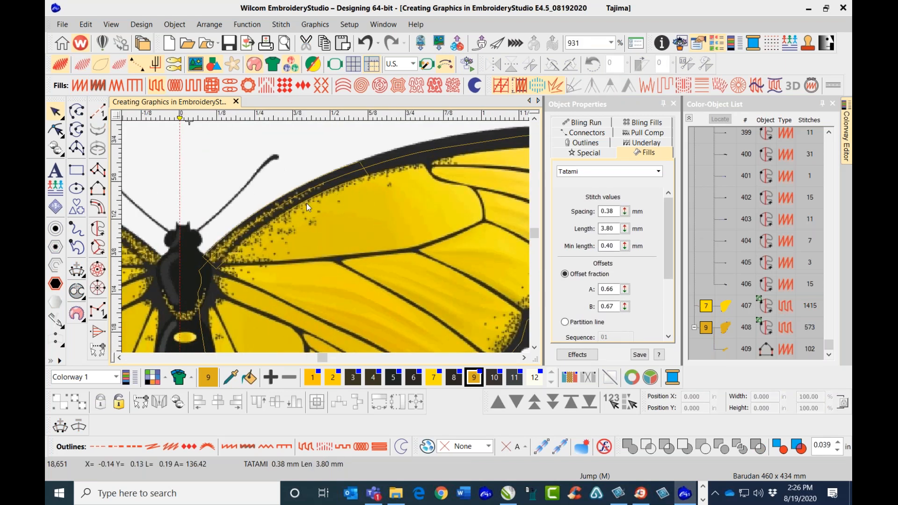
{"action": "scroll", "coordinate": [325, 203], "scroll_direction": "down", "scroll_amount": 3}
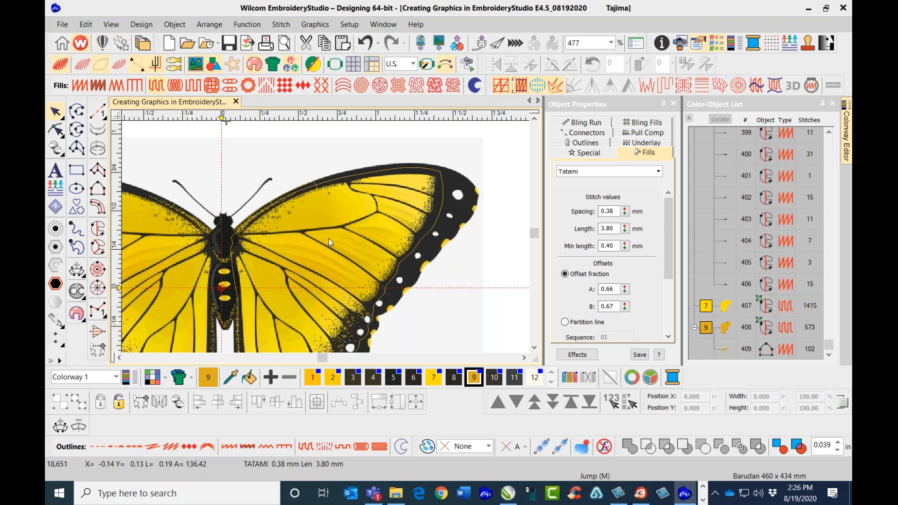
{"action": "scroll", "coordinate": [332, 236], "scroll_direction": "down", "scroll_amount": 3}
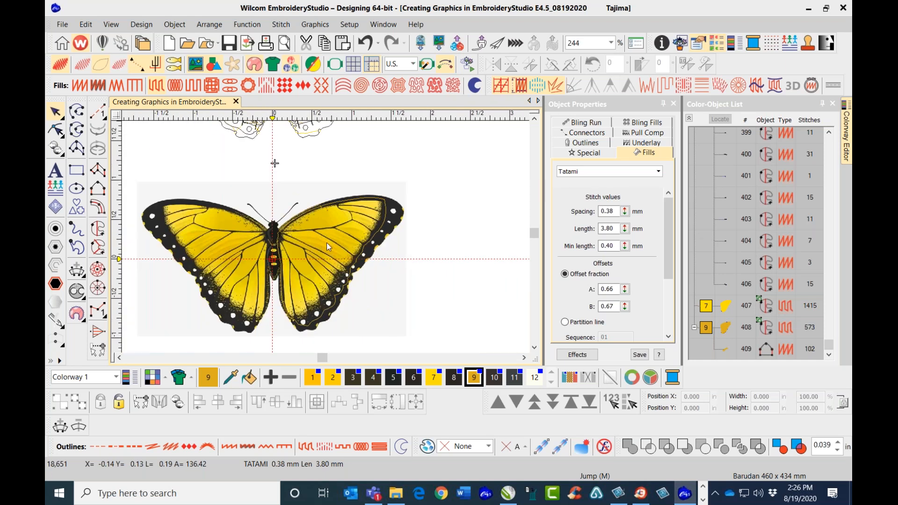
{"action": "scroll", "coordinate": [322, 238], "scroll_direction": "up", "scroll_amount": 2}
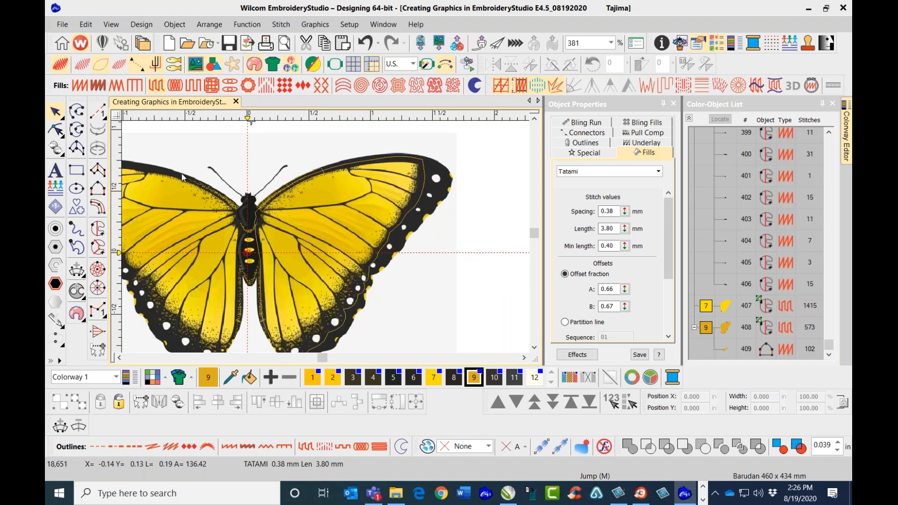
Start a Triple Run vein at the body and trace the right wing's main upper vein outward to its bend
{"action": "left_click", "coordinate": [107, 122]}
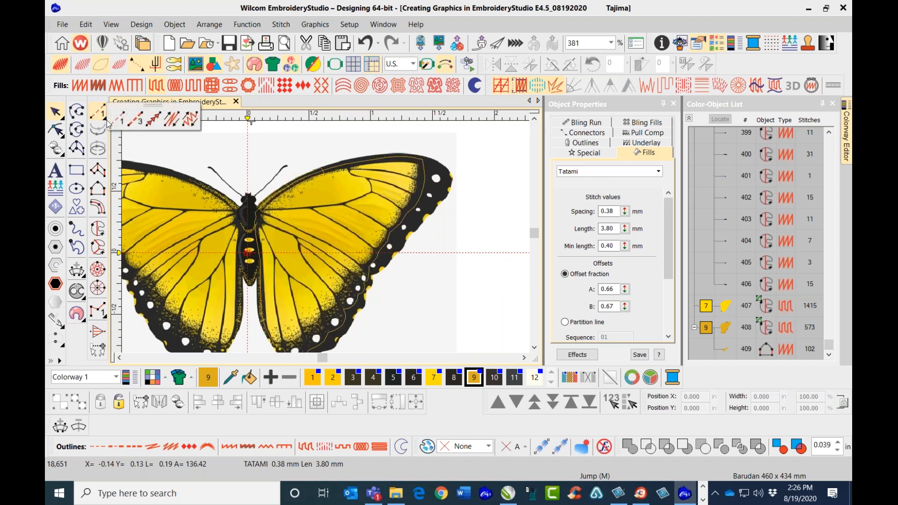
{"action": "left_click", "coordinate": [136, 121]}
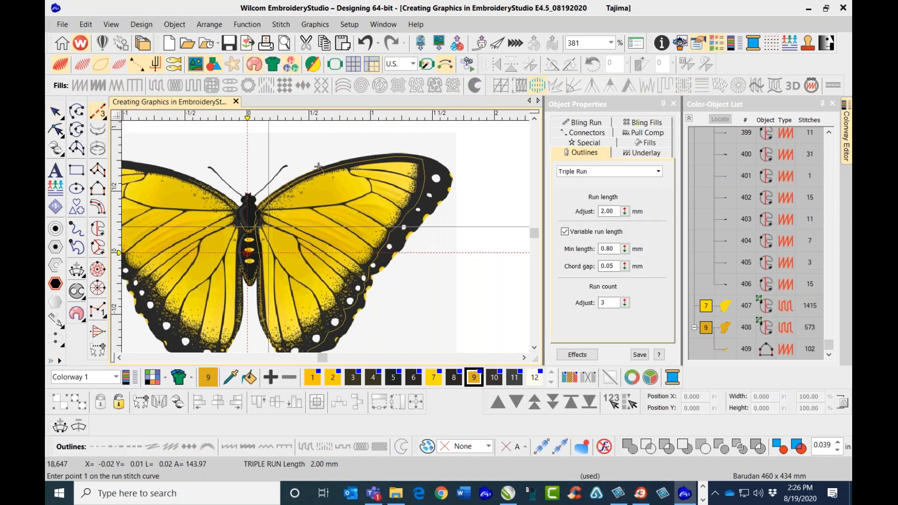
{"action": "scroll", "coordinate": [318, 166], "scroll_direction": "up", "scroll_amount": 4}
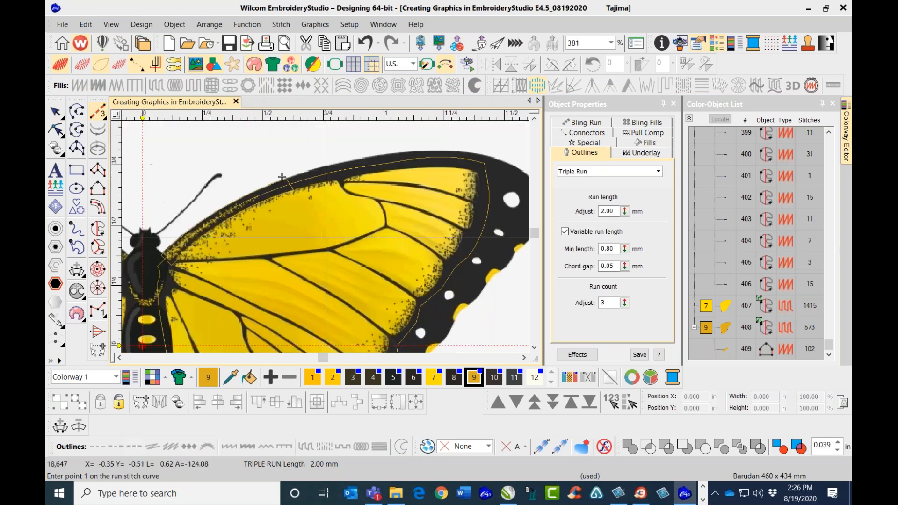
{"action": "scroll", "coordinate": [412, 130], "scroll_direction": "up", "scroll_amount": 2}
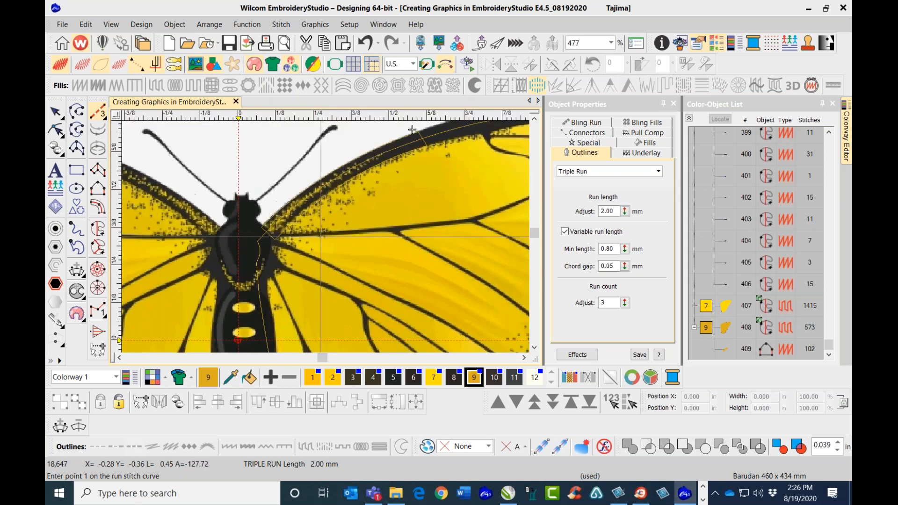
{"action": "left_click", "coordinate": [273, 235]}
{"action": "left_click", "coordinate": [369, 229]}
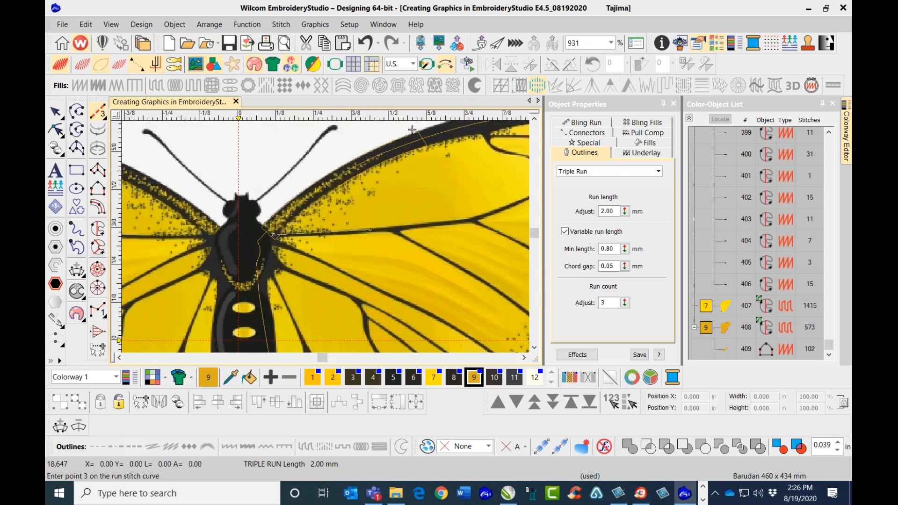
{"action": "left_click", "coordinate": [444, 223]}
{"action": "left_click", "coordinate": [476, 220]}
Continue the main vein around its bend up to the wing's upper border and finish it at about 0.89 by 0.37 in
{"action": "left_click", "coordinate": [437, 214]}
{"action": "left_click", "coordinate": [447, 206]}
{"action": "left_click", "coordinate": [444, 185]}
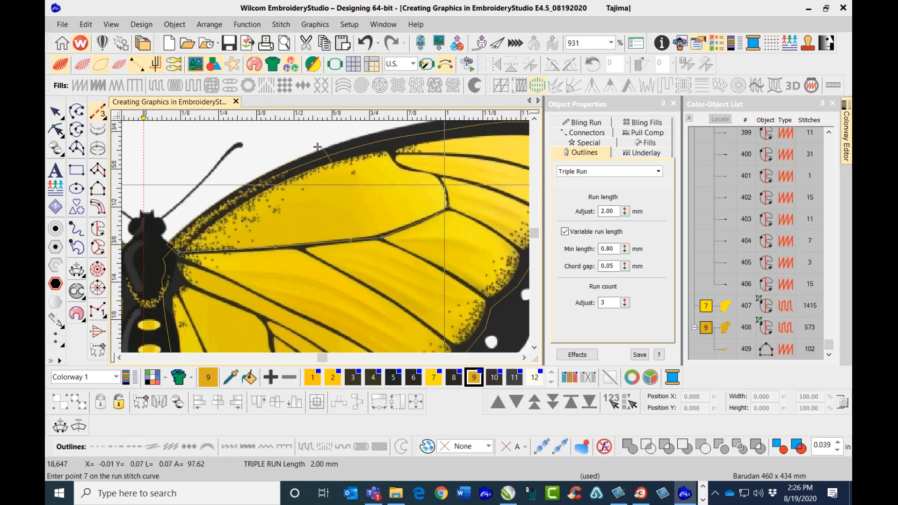
{"action": "left_click", "coordinate": [435, 174]}
{"action": "left_click", "coordinate": [415, 170]}
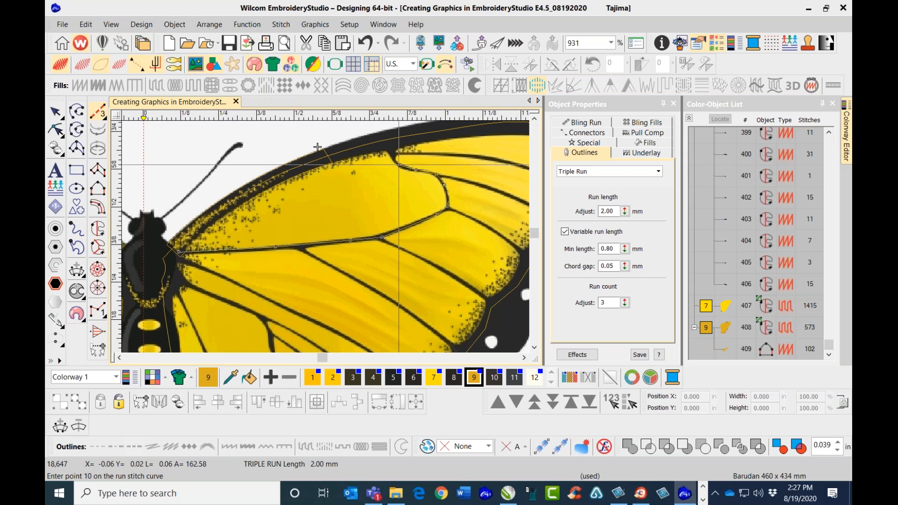
{"action": "left_click", "coordinate": [391, 153]}
{"action": "left_click", "coordinate": [392, 138]}
{"action": "key", "text": "Return"}
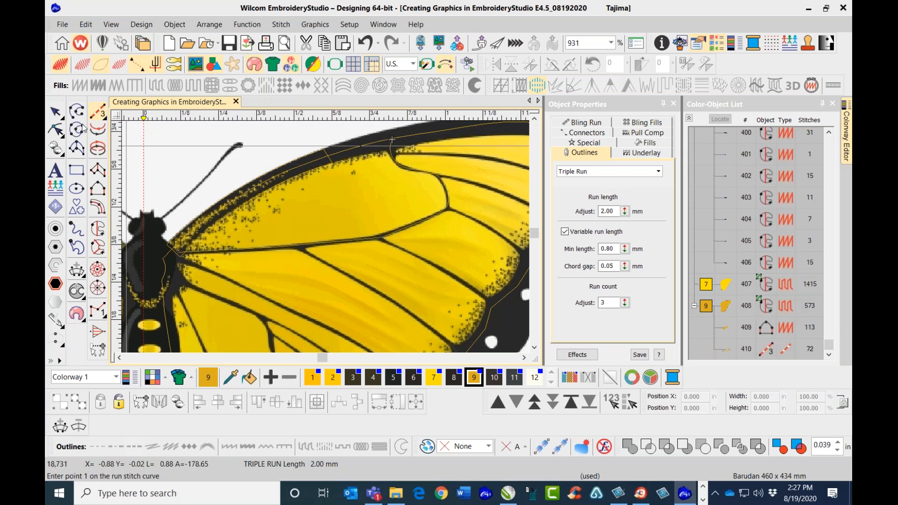
{"action": "key", "text": "Escape"}
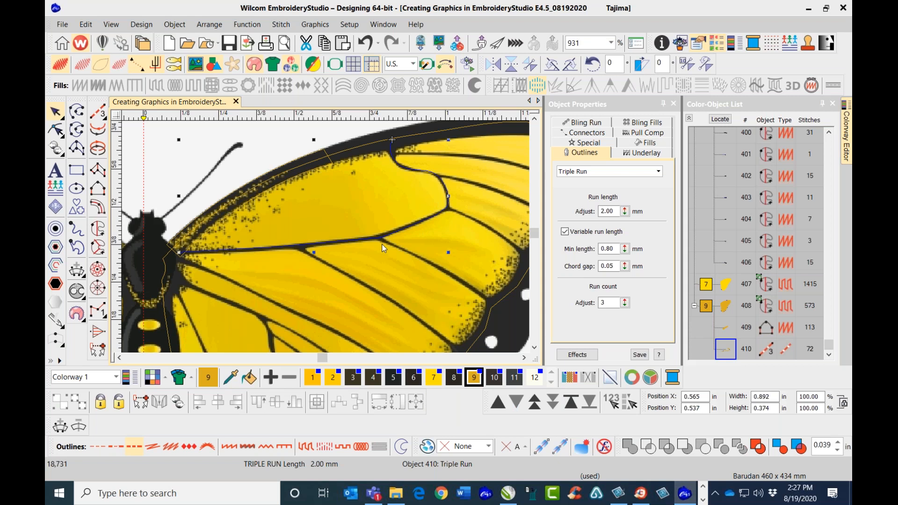
Add purple color 13 to the palette for the main vein, then deselect the vein and keep the stitches hidden
{"action": "left_click", "coordinate": [270, 382]}
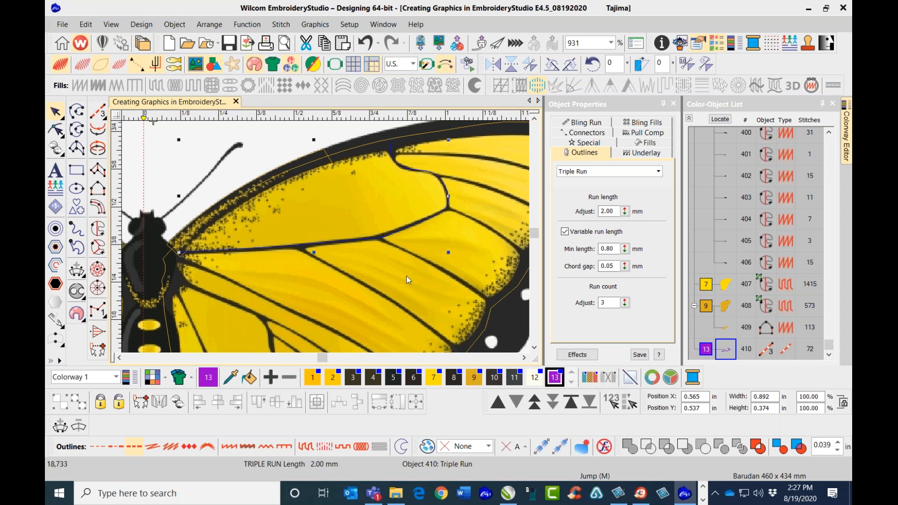
{"action": "left_click", "coordinate": [396, 285]}
{"action": "key", "text": "s"}
{"action": "key", "text": "s"}
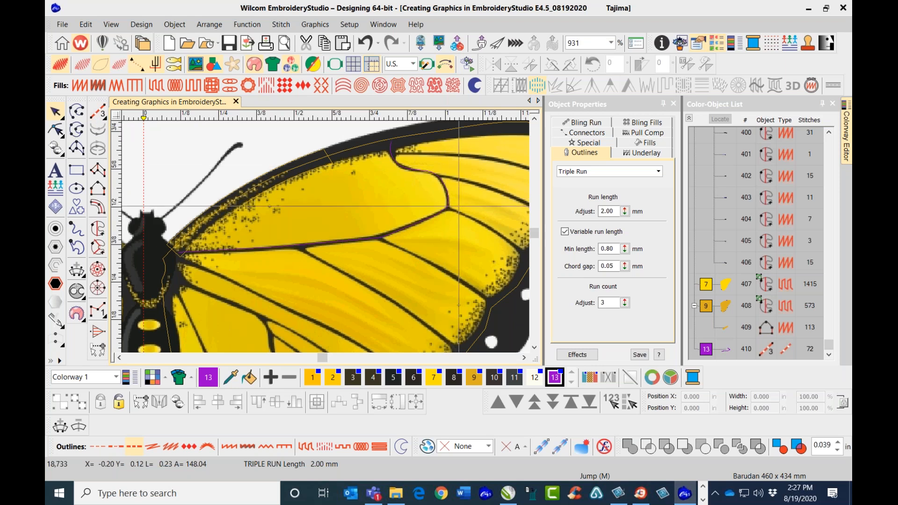
Digitize two Triple Run branch veins, one from the main vein's bend and one just above it, out to the dark wing edge
{"action": "scroll", "coordinate": [392, 139], "scroll_direction": "down", "scroll_amount": 1}
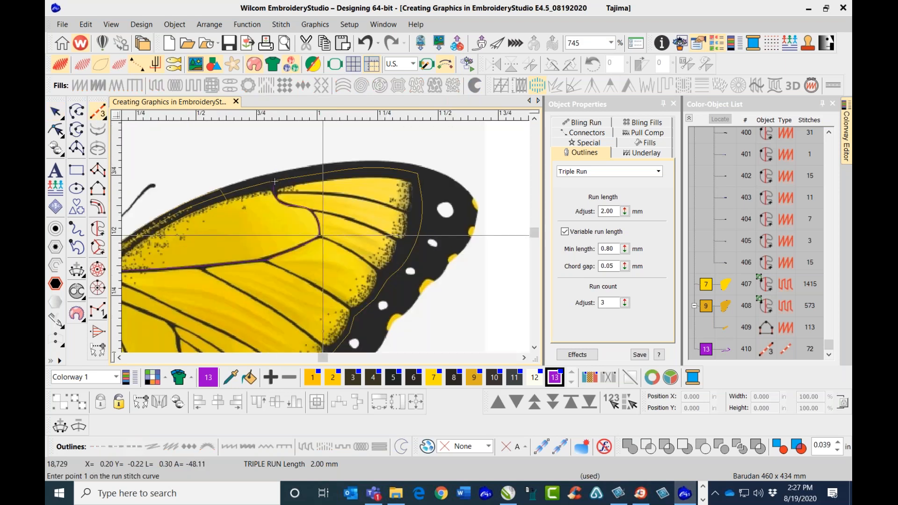
{"action": "left_click", "coordinate": [320, 236]}
{"action": "left_click", "coordinate": [359, 254]}
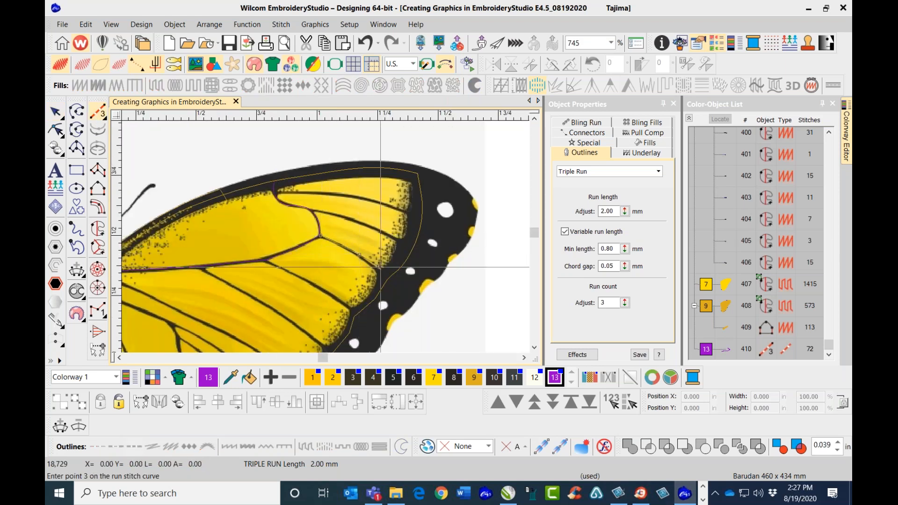
{"action": "left_click", "coordinate": [381, 274]}
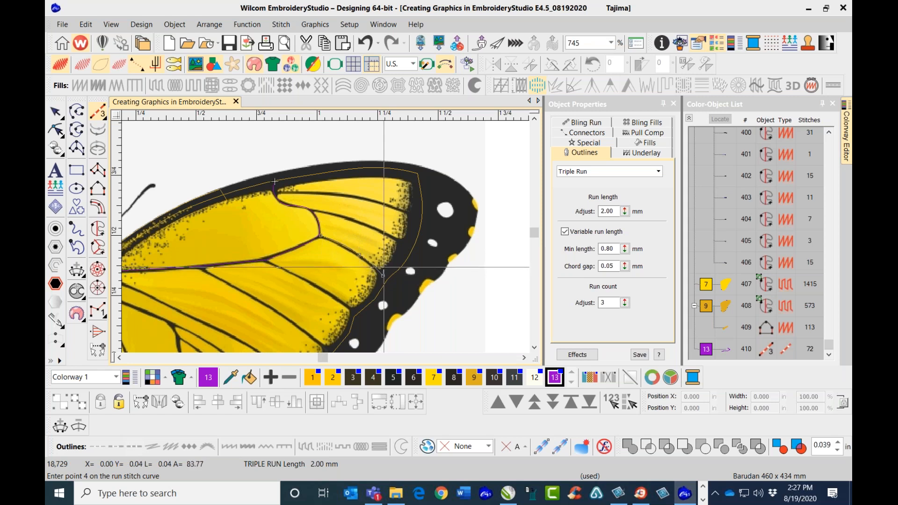
{"action": "key", "text": "Return"}
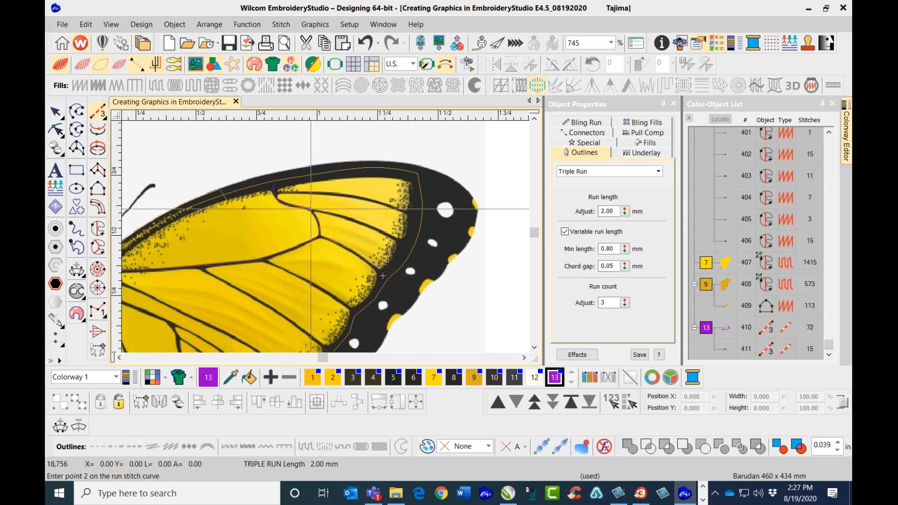
{"action": "left_click", "coordinate": [349, 218]}
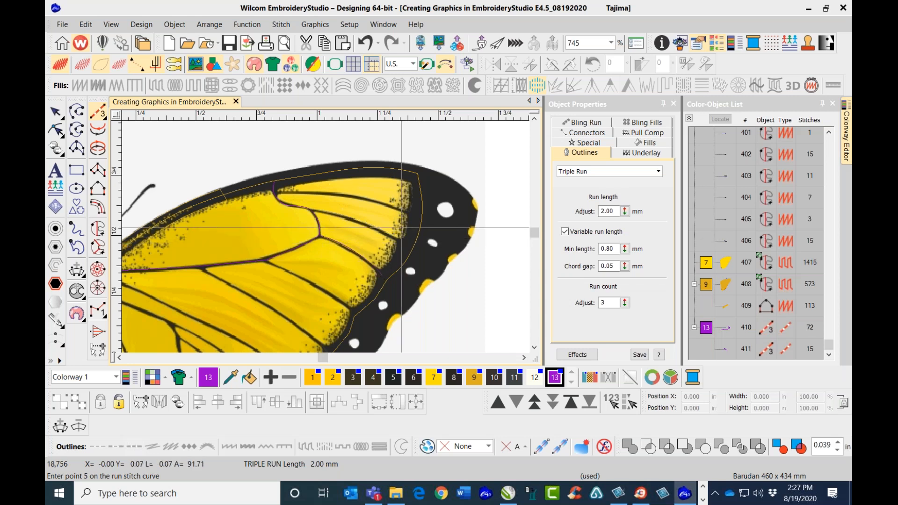
{"action": "left_click", "coordinate": [396, 252]}
{"action": "key", "text": "Return"}
Digitize the topmost Triple Run branch vein from the main vein's upper end outward into the wing's dark border
{"action": "scroll", "coordinate": [312, 195], "scroll_direction": "up", "scroll_amount": 2}
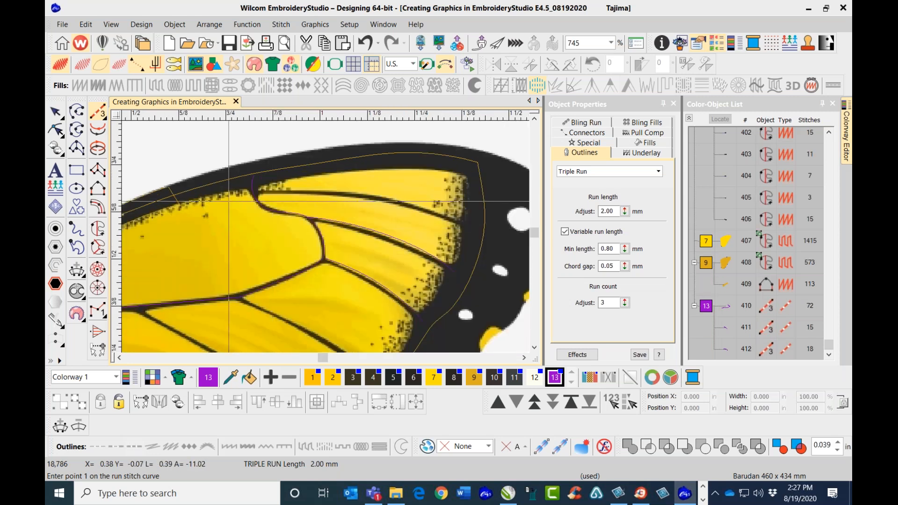
{"action": "left_click", "coordinate": [251, 192]}
{"action": "left_click", "coordinate": [308, 191]}
{"action": "left_click", "coordinate": [371, 197]}
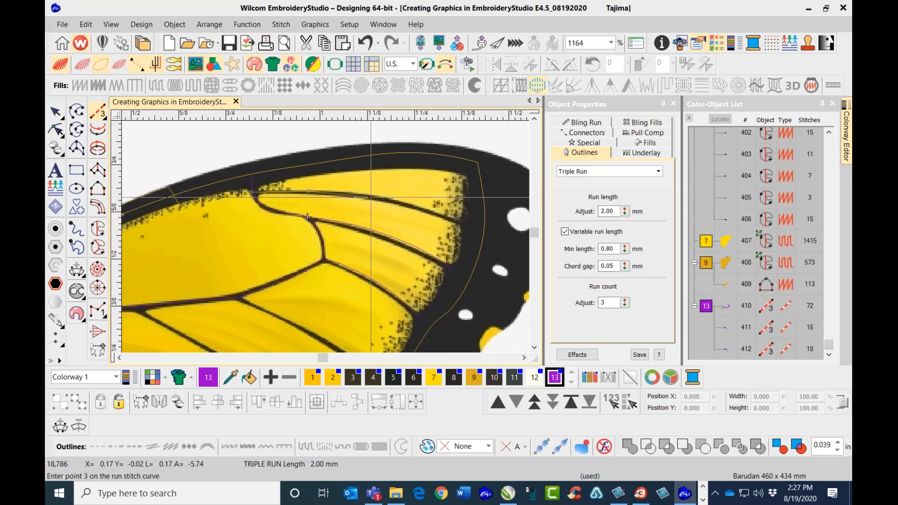
{"action": "left_click", "coordinate": [424, 212]}
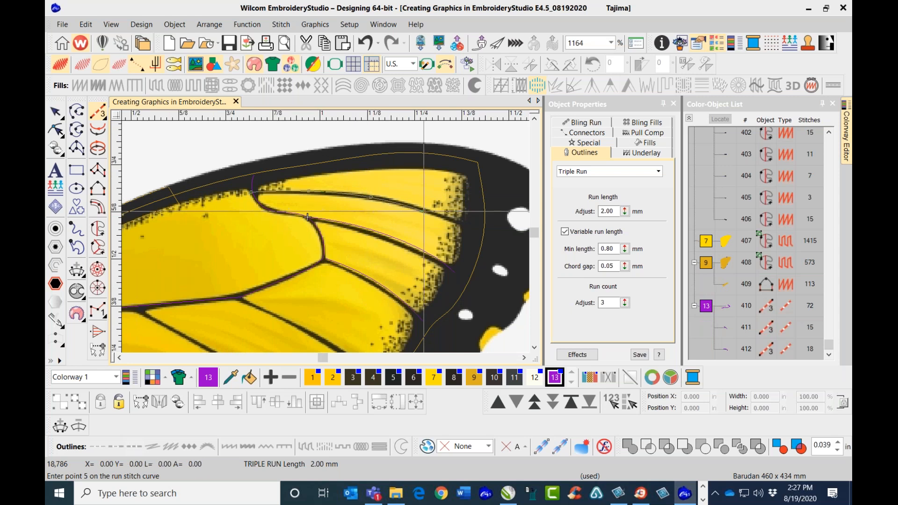
{"action": "left_click", "coordinate": [479, 228]}
{"action": "key", "text": "Return"}
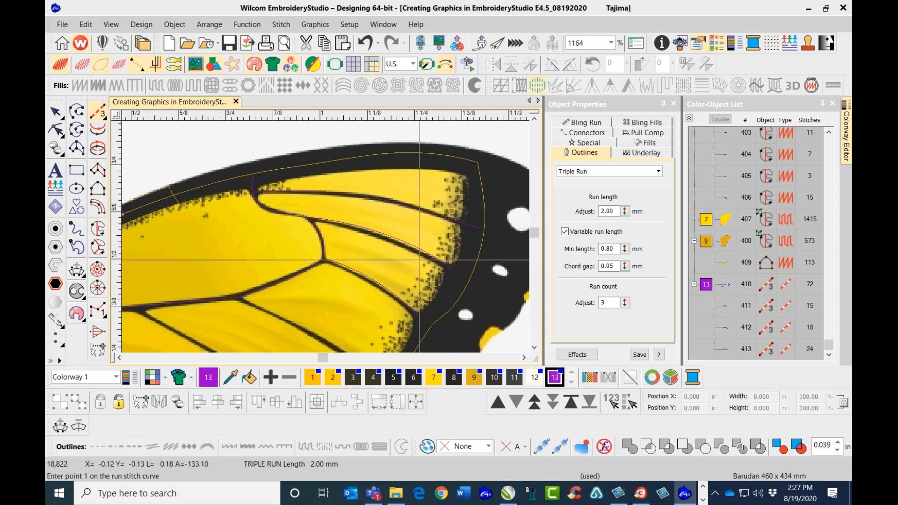
Digitize a Triple Run branch vein from the main vein's middle fork down to the right wing's dark outer border
{"action": "scroll", "coordinate": [312, 264], "scroll_direction": "down", "scroll_amount": 2}
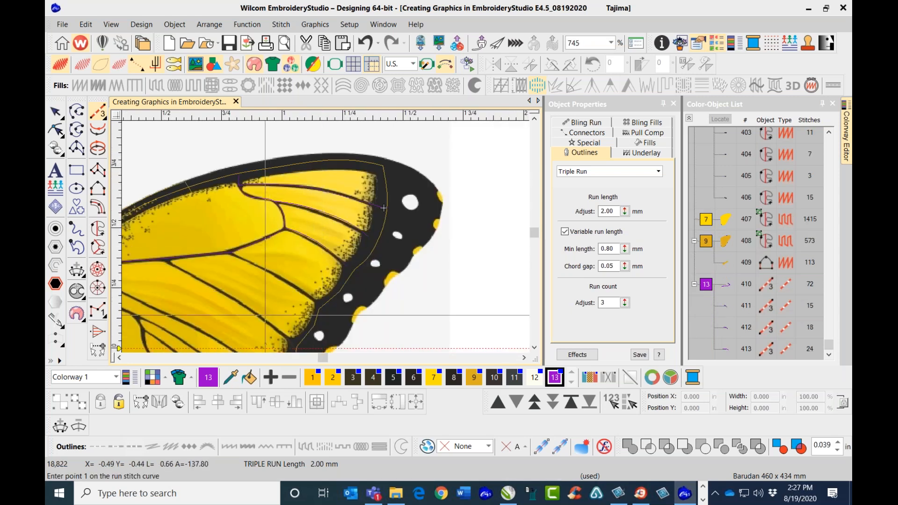
{"action": "scroll", "coordinate": [266, 308], "scroll_direction": "up", "scroll_amount": 1}
{"action": "left_click", "coordinate": [278, 170]}
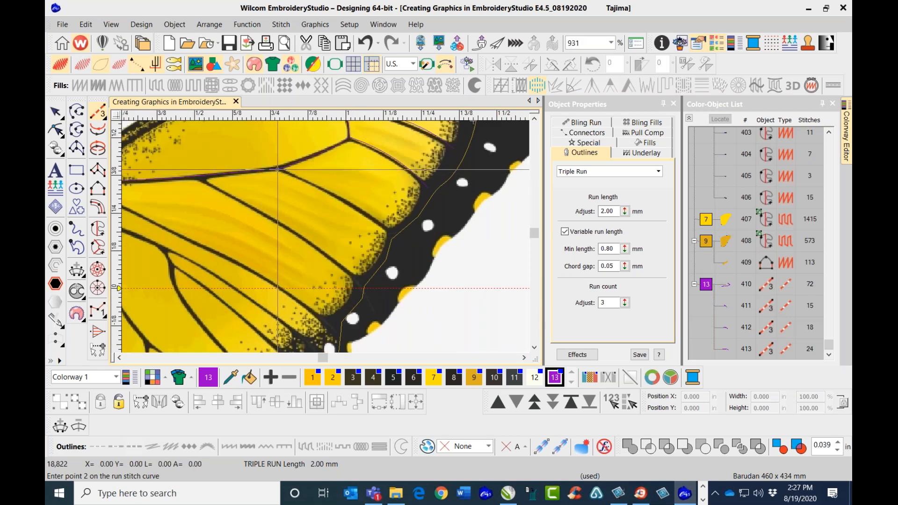
{"action": "left_click", "coordinate": [346, 203]}
{"action": "left_click", "coordinate": [387, 228]}
{"action": "left_click", "coordinate": [401, 242]}
{"action": "key", "text": "Return"}
Digitize a Triple Run branch vein from the main vein's fork nearest the body to the dark outer border
{"action": "left_click", "coordinate": [193, 177]}
{"action": "left_click", "coordinate": [256, 209]}
{"action": "left_click", "coordinate": [312, 244]}
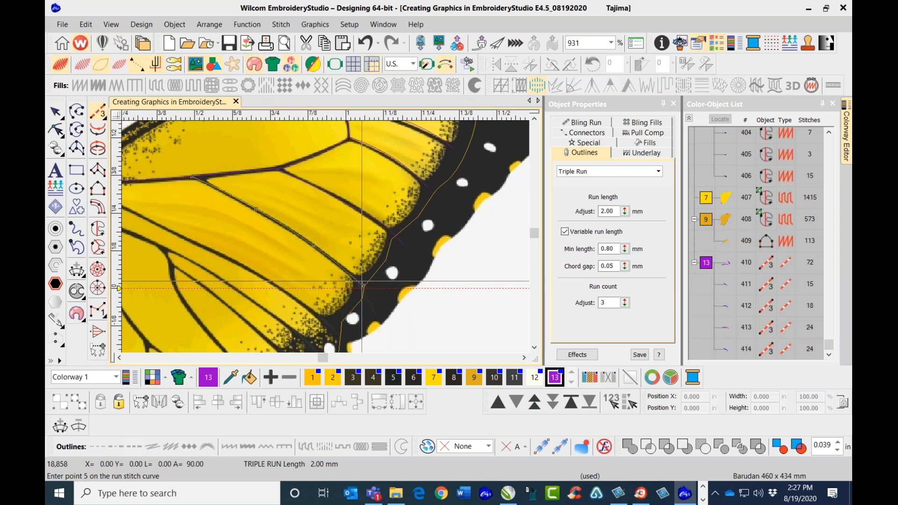
{"action": "left_click", "coordinate": [362, 287]}
{"action": "key", "text": "Return"}
Digitize a long Triple Run vein from the body, just below the main vein, out to the right wing's outer border
{"action": "scroll", "coordinate": [363, 286], "scroll_direction": "down", "scroll_amount": 2}
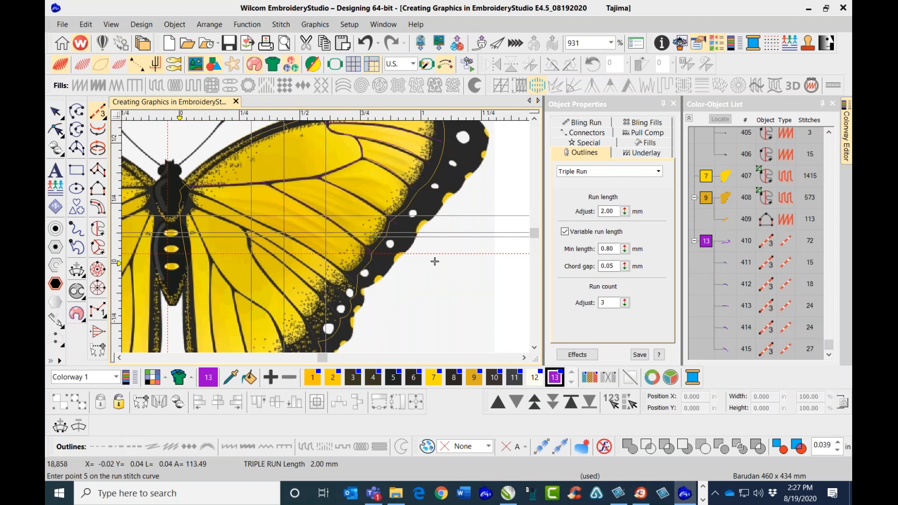
{"action": "scroll", "coordinate": [434, 261], "scroll_direction": "up", "scroll_amount": 1}
{"action": "left_click", "coordinate": [204, 182]}
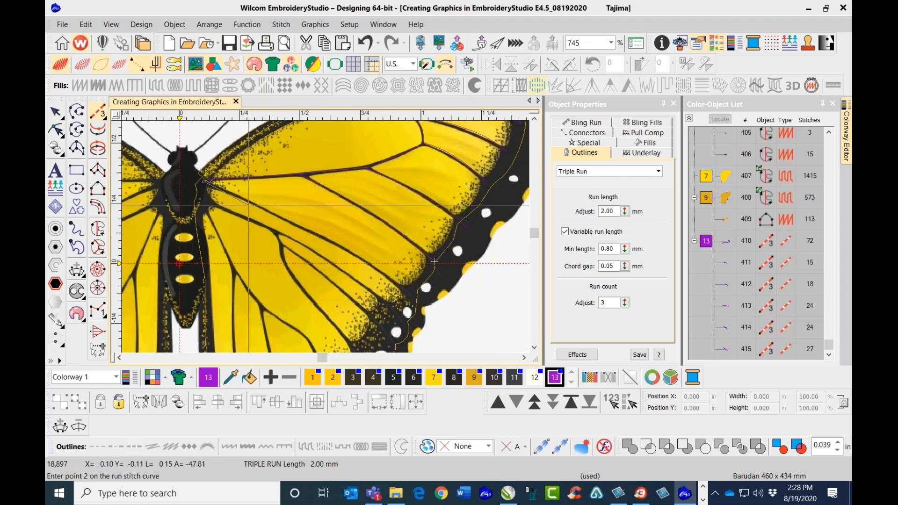
{"action": "left_click", "coordinate": [254, 204]}
{"action": "left_click", "coordinate": [278, 217]}
{"action": "left_click", "coordinate": [323, 235]}
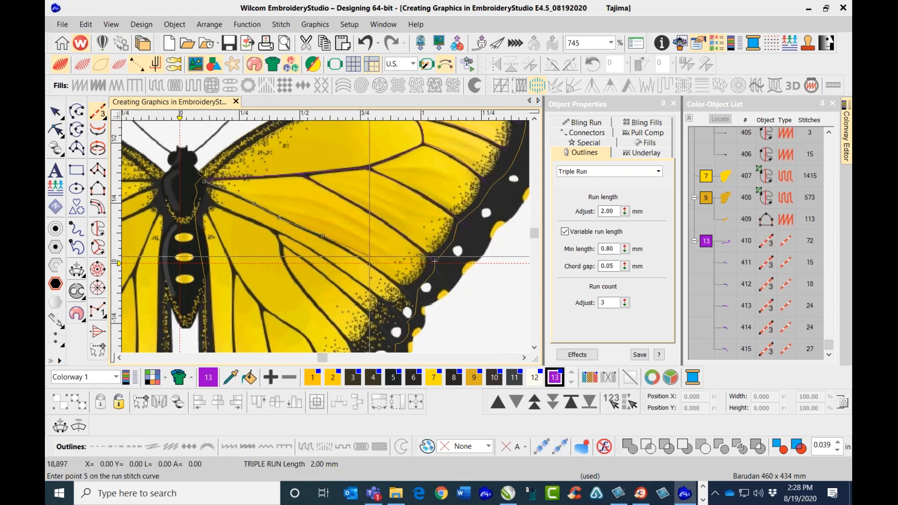
{"action": "left_click", "coordinate": [384, 272]}
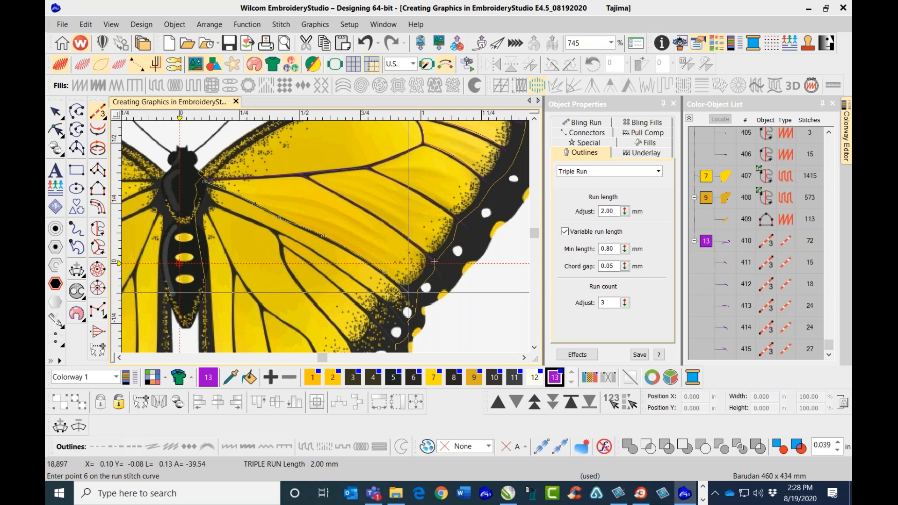
{"action": "key", "text": "Return"}
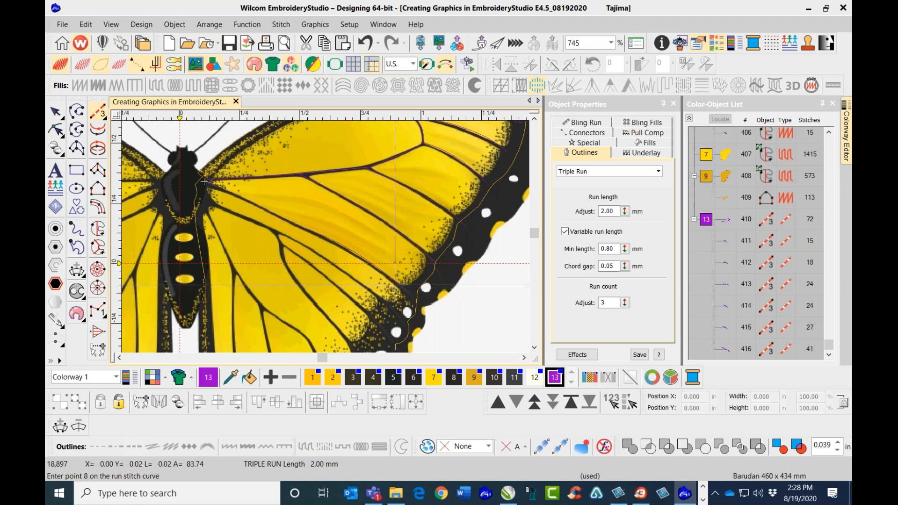
Digitize the next lower Triple Run vein from the right wing's outer border back to the body
{"action": "scroll", "coordinate": [339, 256], "scroll_direction": "up", "scroll_amount": 2}
{"action": "left_click", "coordinate": [412, 318]}
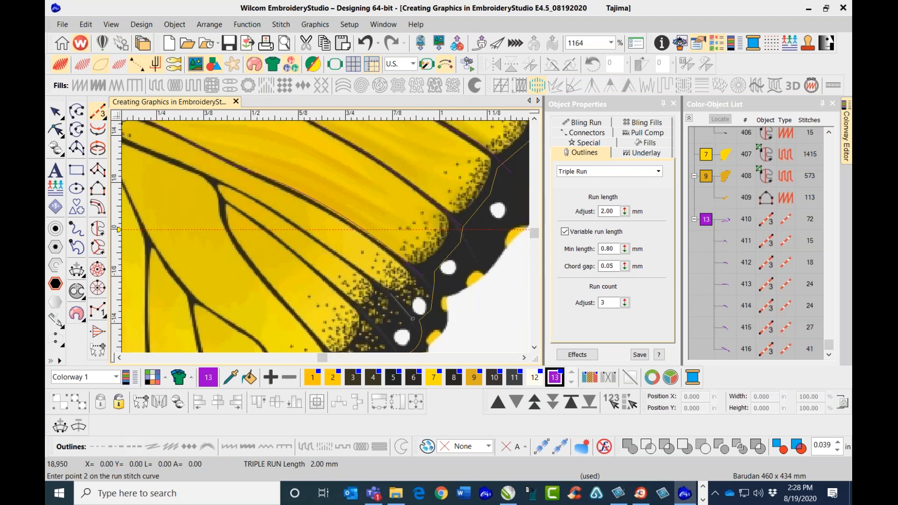
{"action": "left_click", "coordinate": [360, 271]}
{"action": "left_click", "coordinate": [303, 229]}
{"action": "left_click", "coordinate": [270, 207]}
{"action": "left_click", "coordinate": [236, 189]}
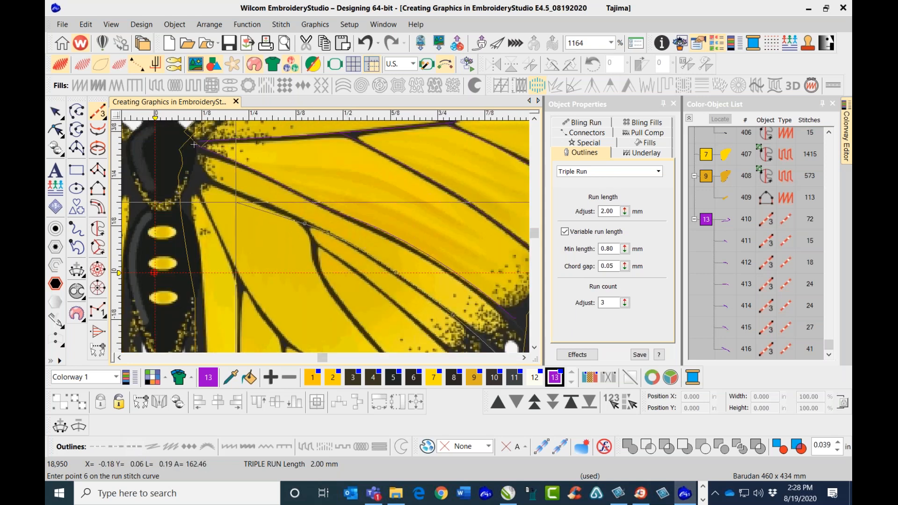
{"action": "left_click", "coordinate": [250, 199]}
{"action": "left_click", "coordinate": [212, 181]}
{"action": "left_click", "coordinate": [197, 170]}
{"action": "left_click", "coordinate": [192, 157]}
{"action": "key", "text": "Return"}
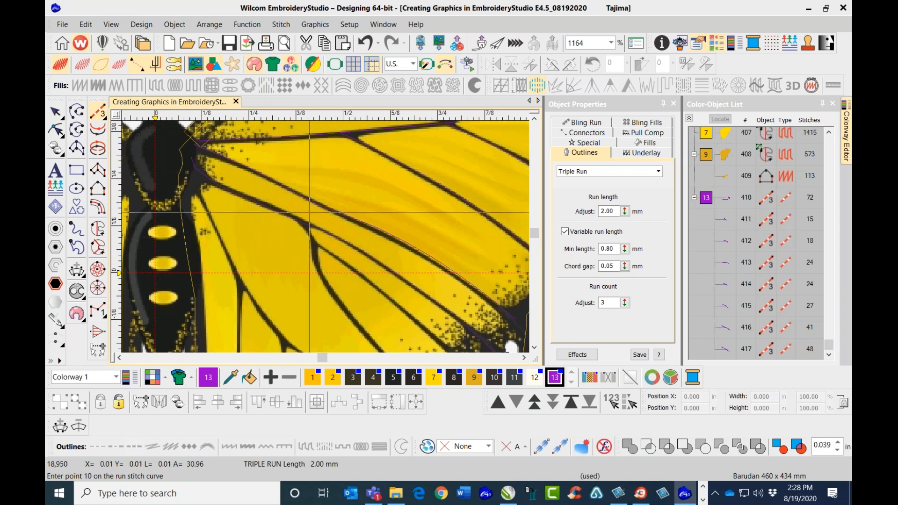
Digitize the lower curved Triple Run branch from the fork of the lowest traced vein down to the dark wing edge
{"action": "left_click", "coordinate": [304, 225]}
{"action": "left_click", "coordinate": [313, 254]}
{"action": "left_click", "coordinate": [326, 280]}
{"action": "left_click", "coordinate": [353, 318]}
{"action": "left_click", "coordinate": [361, 304]}
{"action": "left_click", "coordinate": [374, 323]}
{"action": "left_click", "coordinate": [384, 340]}
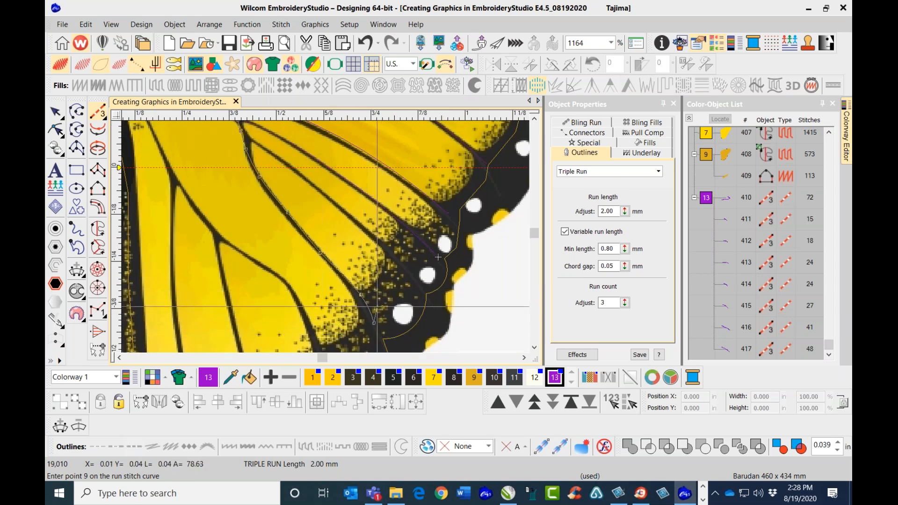
{"action": "key", "text": "Return"}
Digitize the middle Triple Run branch from the same fork to the wing edge and show the stitches of the whole butterfly
{"action": "left_click", "coordinate": [243, 137]}
{"action": "left_click", "coordinate": [302, 180]}
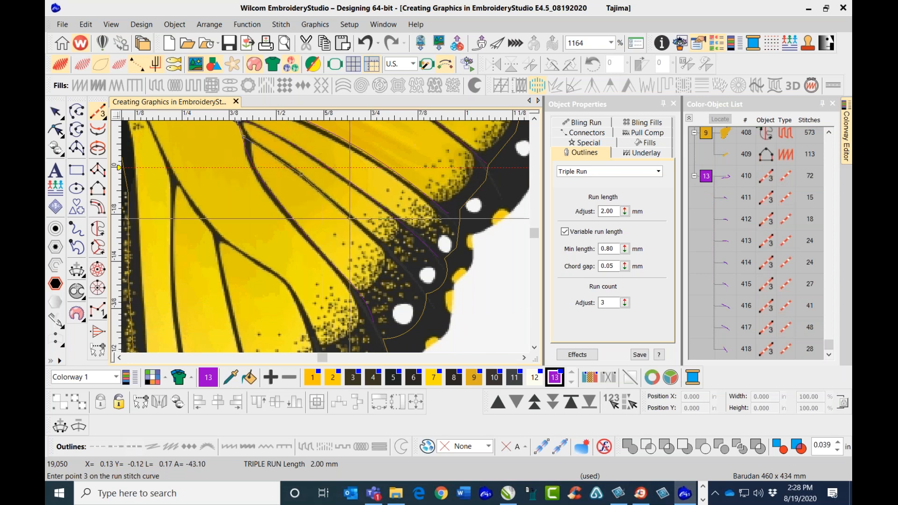
{"action": "left_click", "coordinate": [407, 273]}
{"action": "key", "text": "Return"}
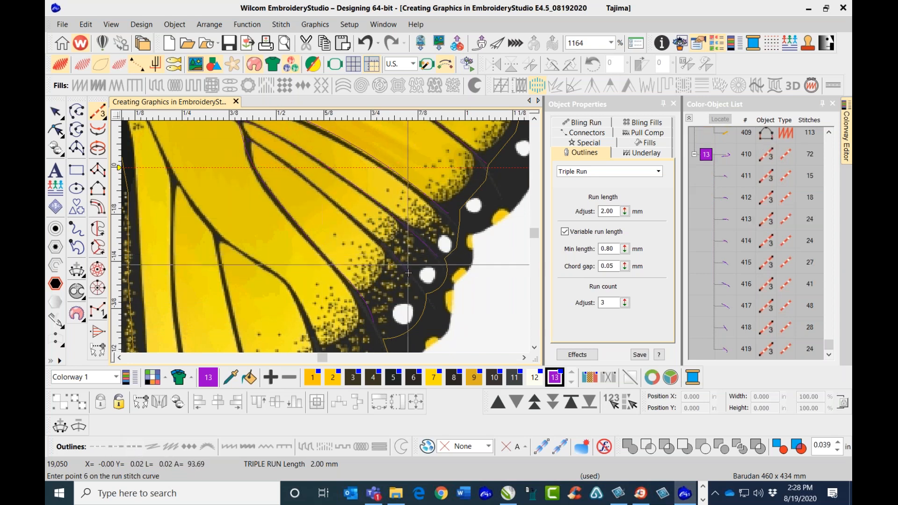
{"action": "scroll", "coordinate": [325, 236], "scroll_direction": "down", "scroll_amount": 3}
{"action": "scroll", "coordinate": [373, 258], "scroll_direction": "down", "scroll_amount": 3}
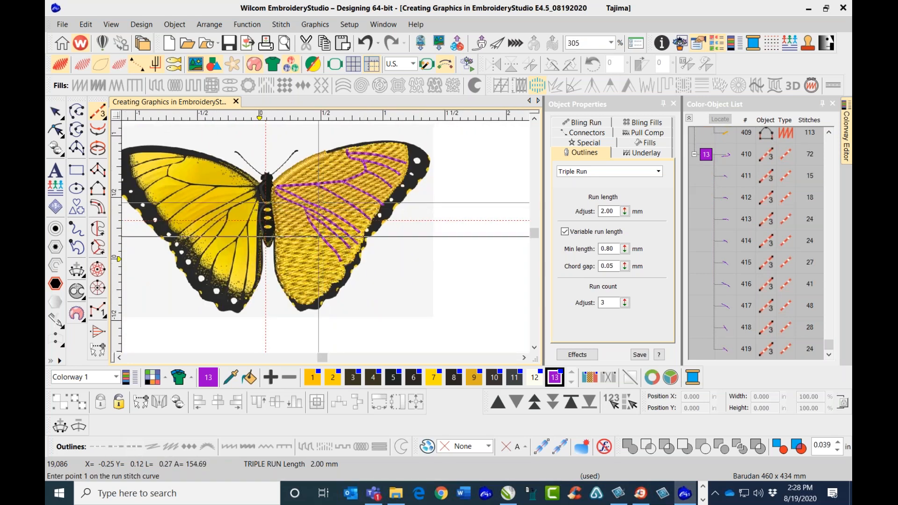
Digitize a Triple Run vein from the body, below the traced veins, curving down to the right wing's lower dark border
{"action": "scroll", "coordinate": [370, 264], "scroll_direction": "up", "scroll_amount": 1}
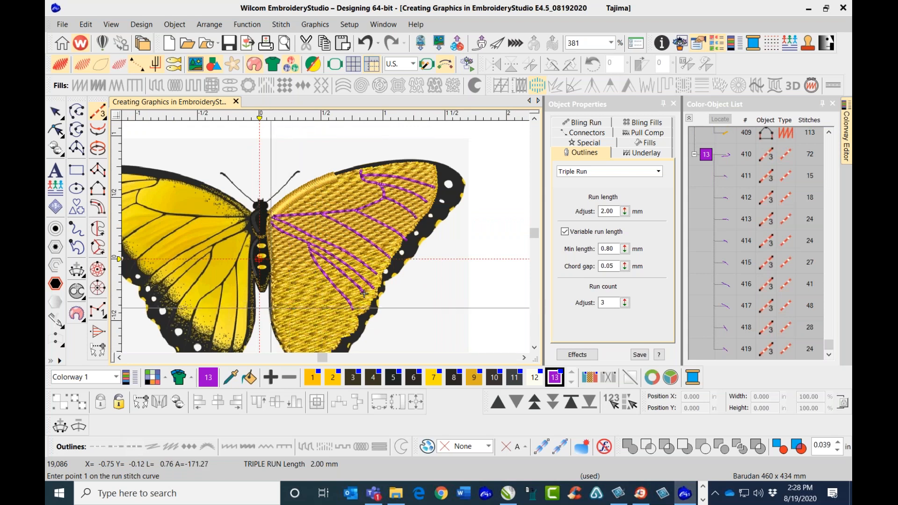
{"action": "scroll", "coordinate": [364, 293], "scroll_direction": "down", "scroll_amount": 2}
{"action": "scroll", "coordinate": [399, 242], "scroll_direction": "up", "scroll_amount": 2}
{"action": "scroll", "coordinate": [399, 241], "scroll_direction": "down", "scroll_amount": 2}
{"action": "scroll", "coordinate": [407, 248], "scroll_direction": "up", "scroll_amount": 3}
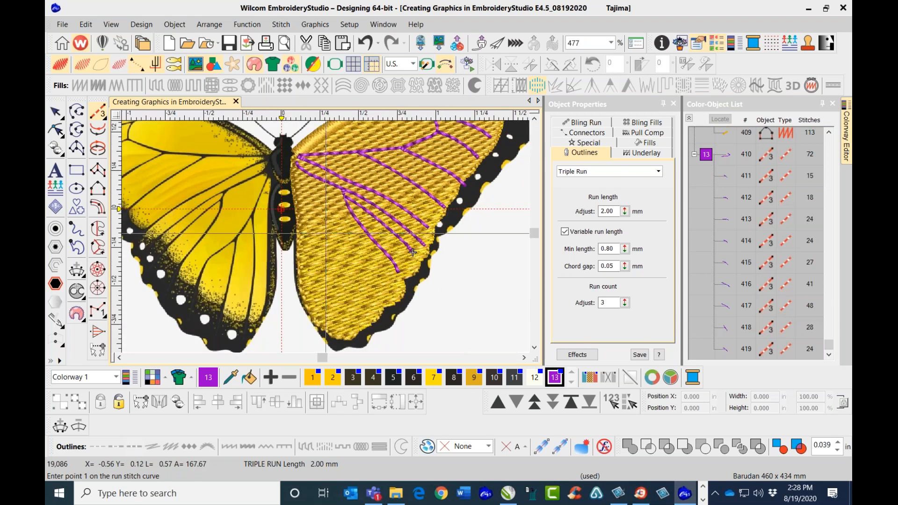
{"action": "left_click", "coordinate": [296, 164]}
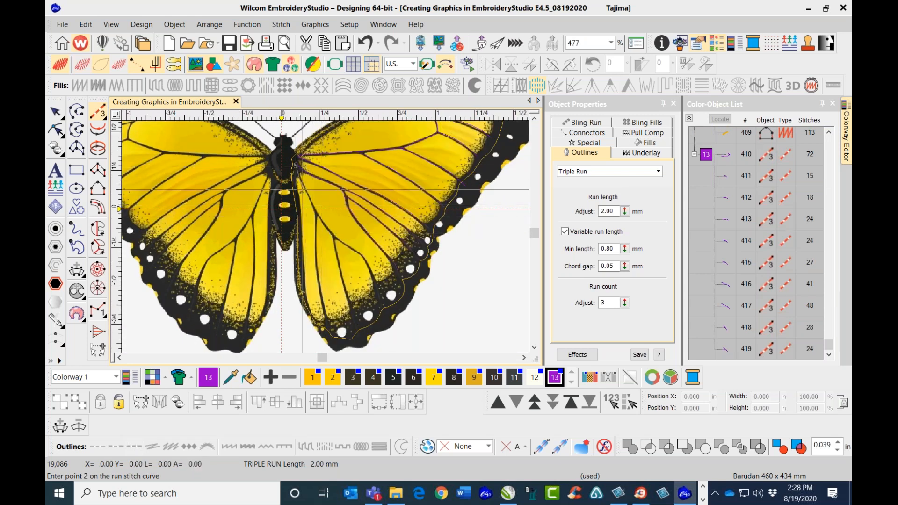
{"action": "left_click", "coordinate": [309, 197]}
{"action": "left_click", "coordinate": [325, 226]}
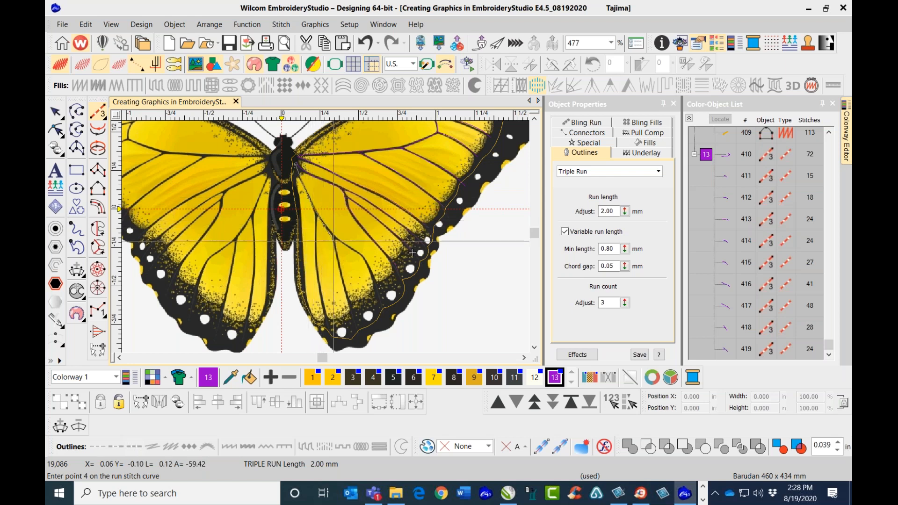
{"action": "left_click", "coordinate": [338, 239]}
{"action": "left_click", "coordinate": [353, 250]}
{"action": "left_click", "coordinate": [365, 256]}
{"action": "left_click", "coordinate": [375, 289]}
{"action": "left_click", "coordinate": [380, 302]}
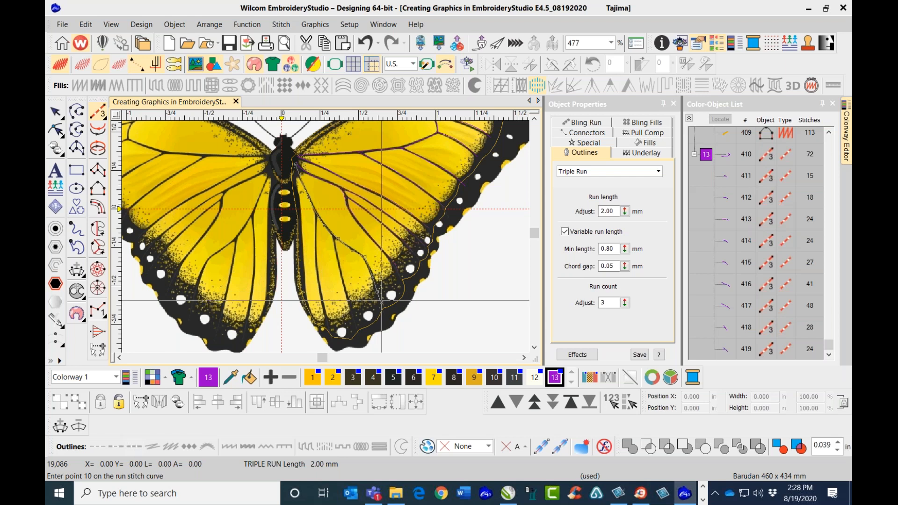
{"action": "key", "text": "Return"}
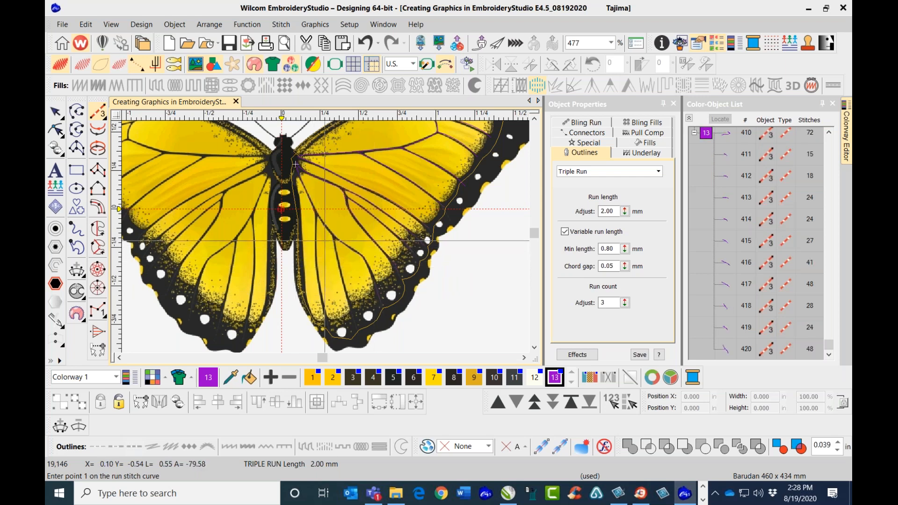
Digitize a Triple Run branch from the bend of that vein down to the bottom border of the right wing
{"action": "left_click", "coordinate": [333, 235]}
{"action": "left_click", "coordinate": [343, 285]}
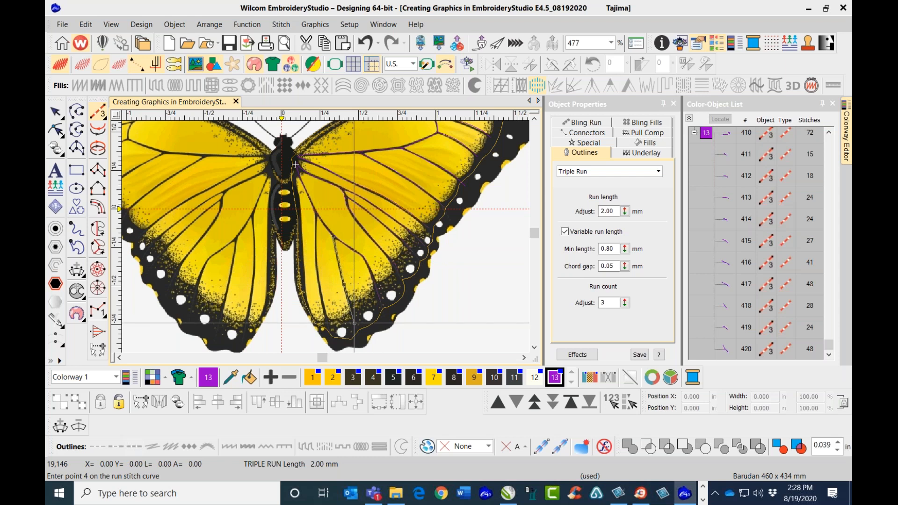
{"action": "key", "text": "Return"}
Digitize the innermost Triple Run branch of the right wing, from the same vein nearest the body down to the bottom border
{"action": "left_click", "coordinate": [315, 215]}
{"action": "left_click", "coordinate": [318, 267]}
{"action": "left_click", "coordinate": [321, 299]}
{"action": "left_click", "coordinate": [327, 328]}
{"action": "key", "text": "Return"}
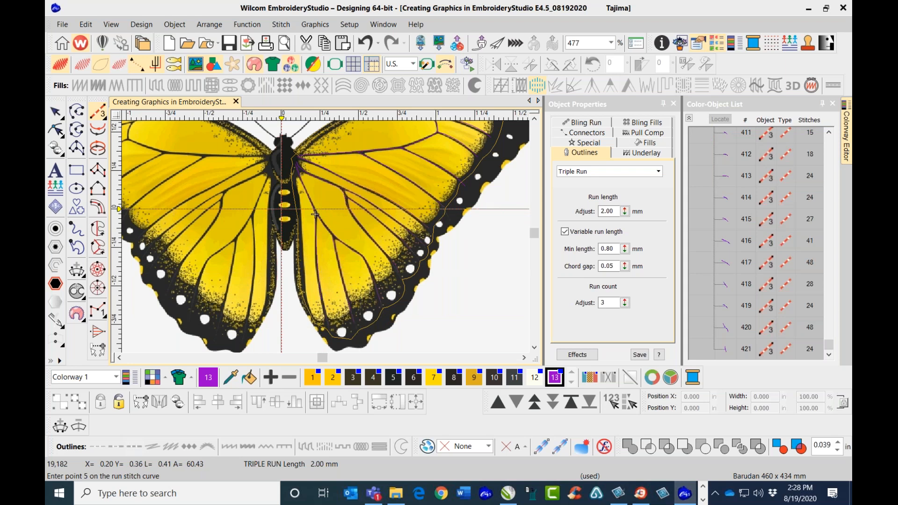
{"action": "key", "text": "Return"}
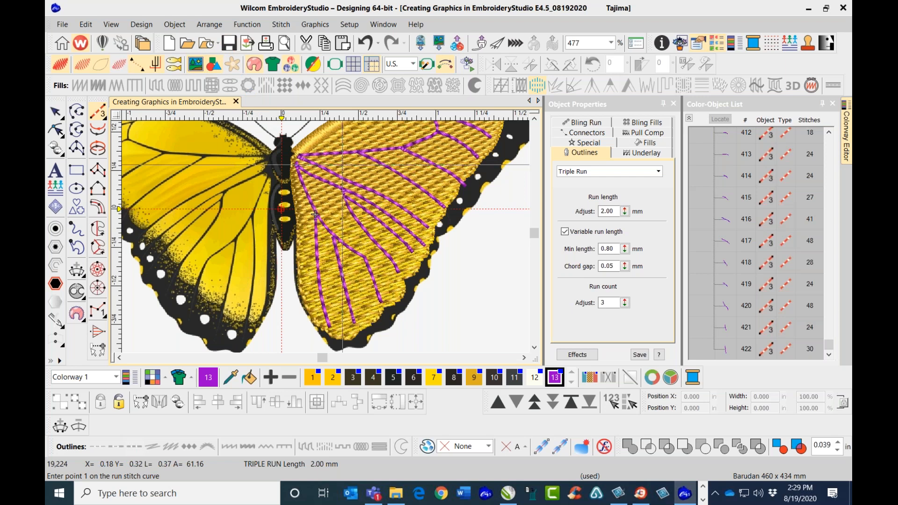
Compare the right wing's stitched veins with the bitmap artwork, including the upper edge of the wing
{"action": "key", "text": "s"}
{"action": "key", "text": "s"}
{"action": "left_click_drag", "start_coordinate": [319, 171], "coordinate": [325, 237]}
{"action": "key", "text": "s"}
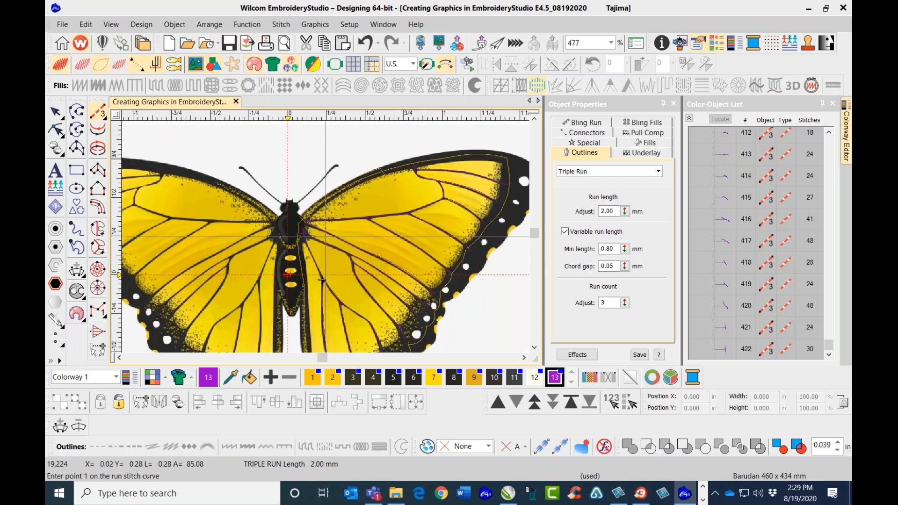
{"action": "key", "text": "s"}
{"action": "scroll", "coordinate": [338, 277], "scroll_direction": "down", "scroll_amount": 2}
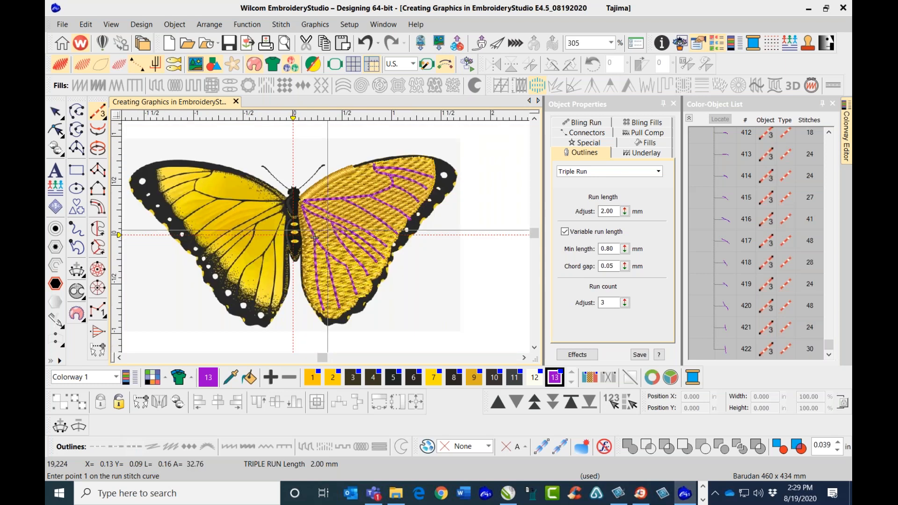
{"action": "scroll", "coordinate": [364, 232], "scroll_direction": "up", "scroll_amount": 2}
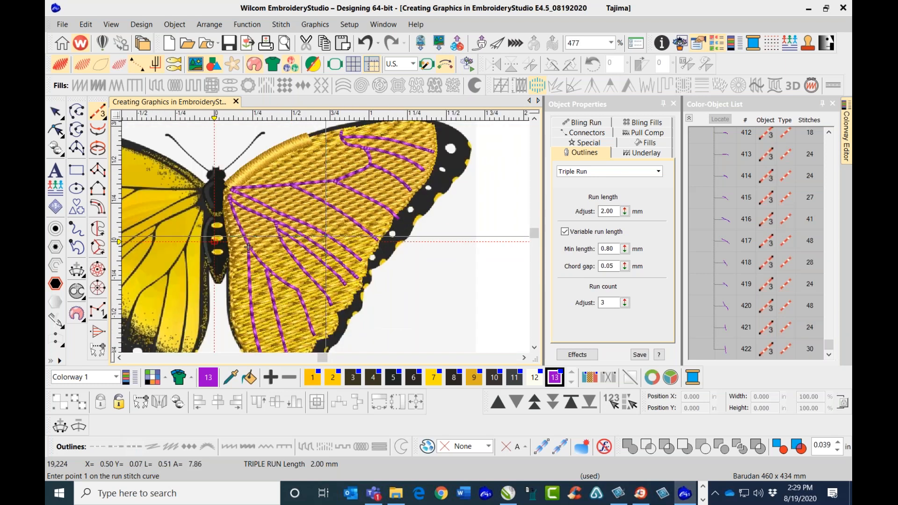
{"action": "key", "text": "s"}
{"action": "scroll", "coordinate": [249, 246], "scroll_direction": "down", "scroll_amount": 1}
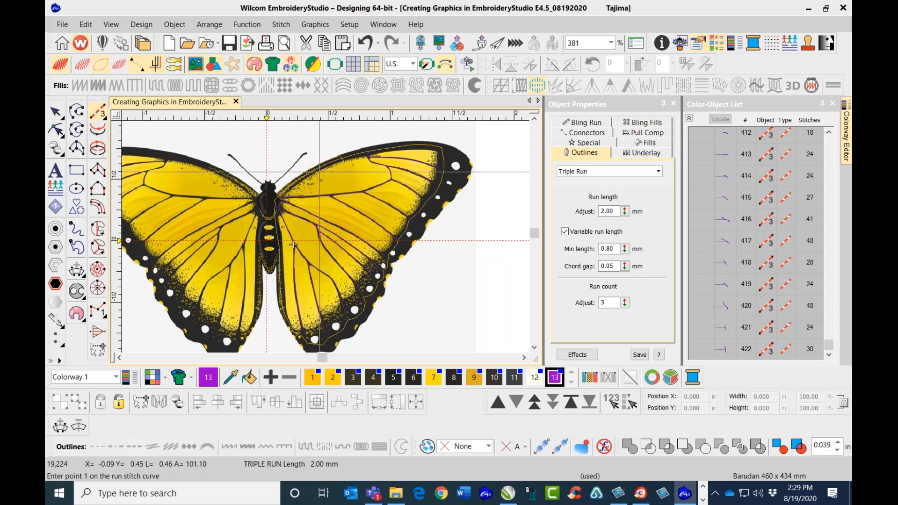
{"action": "scroll", "coordinate": [393, 172], "scroll_direction": "up", "scroll_amount": 2}
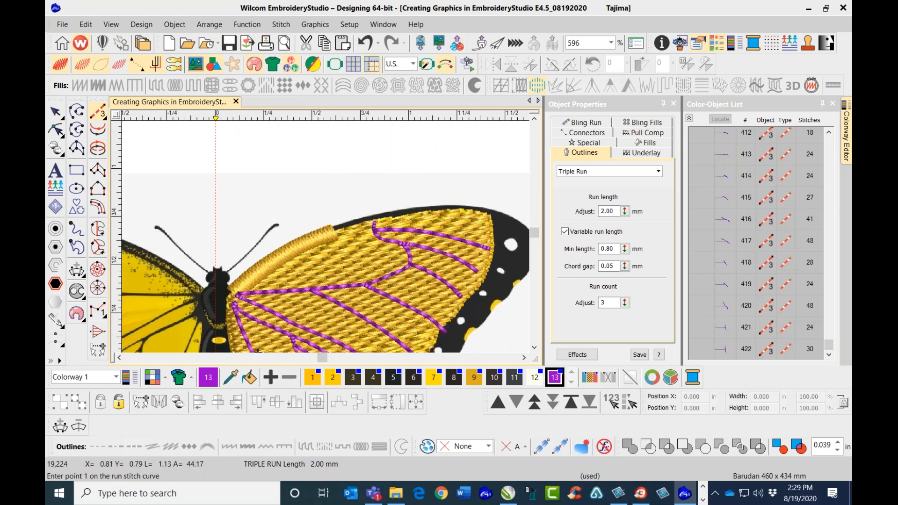
{"action": "key", "text": "s"}
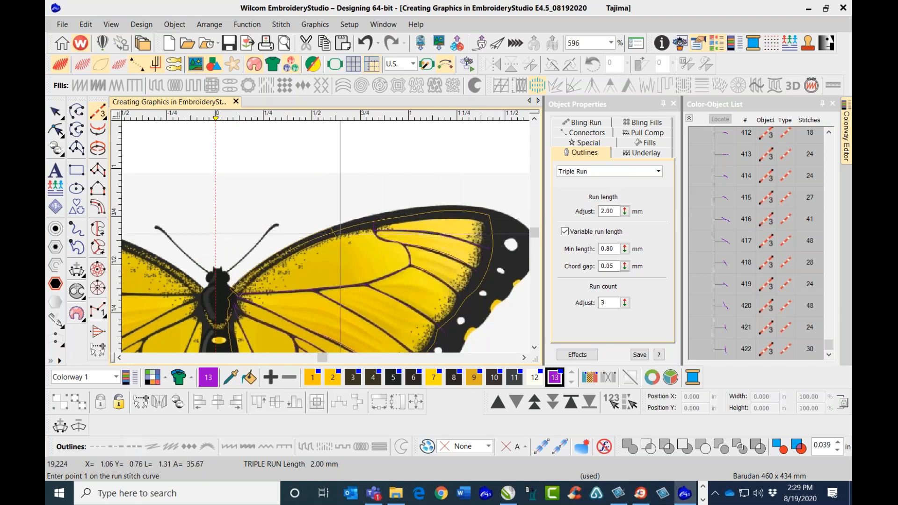
{"action": "left_click", "coordinate": [97, 192]}
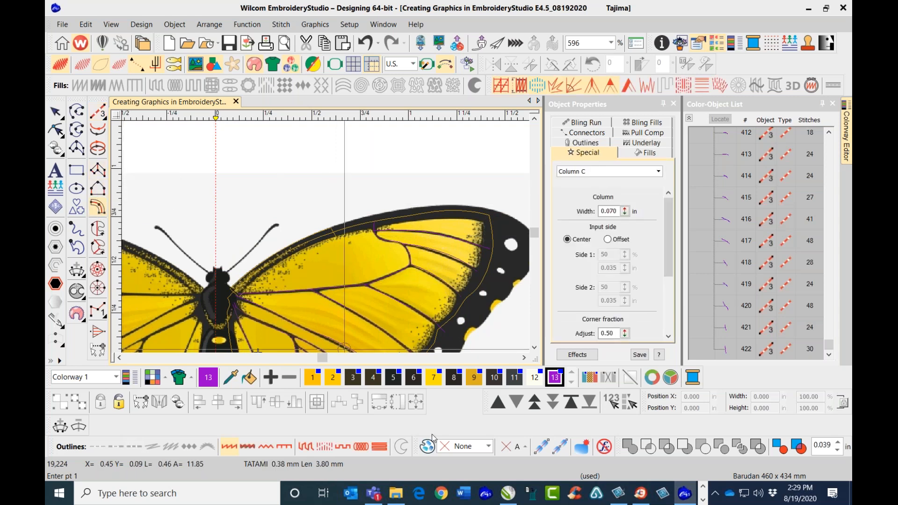
{"action": "left_click", "coordinate": [555, 378]}
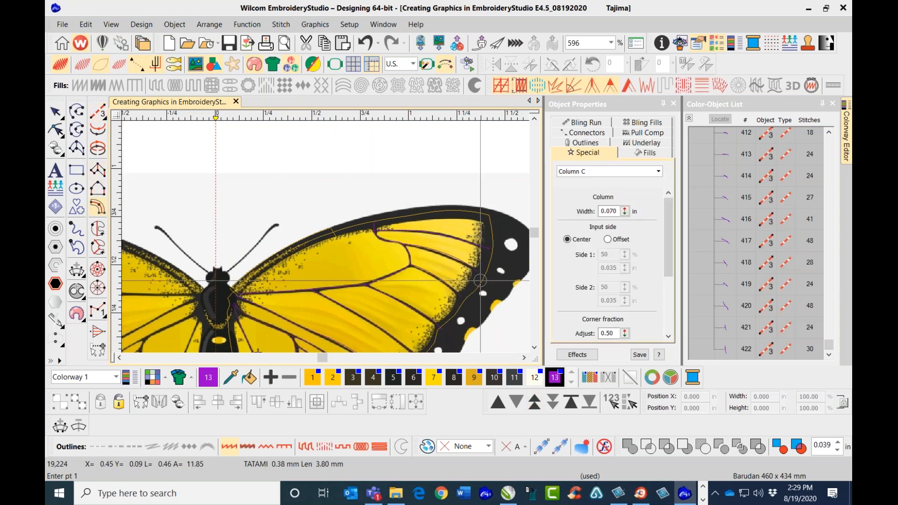
{"action": "left_click", "coordinate": [332, 237]}
{"action": "left_click", "coordinate": [379, 226]}
{"action": "left_click", "coordinate": [419, 219]}
{"action": "left_click", "coordinate": [460, 219]}
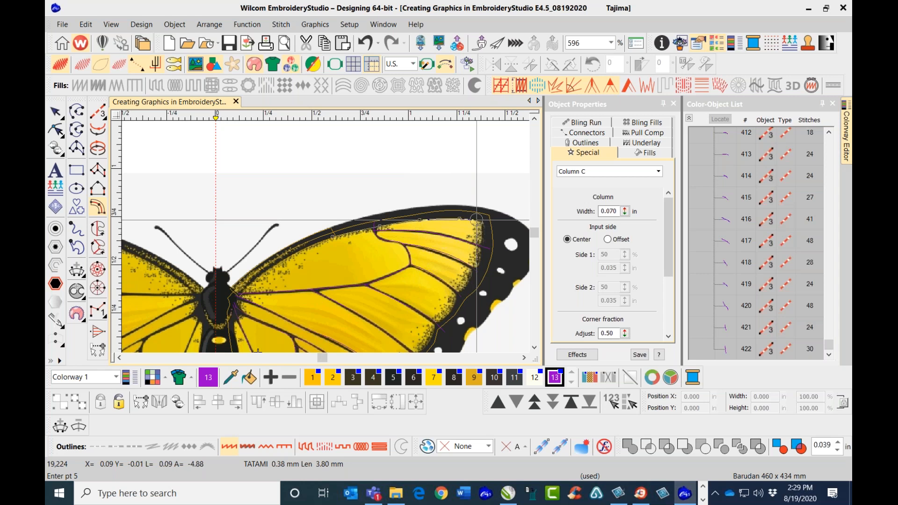
{"action": "left_click", "coordinate": [482, 222]}
{"action": "key", "text": "Return"}
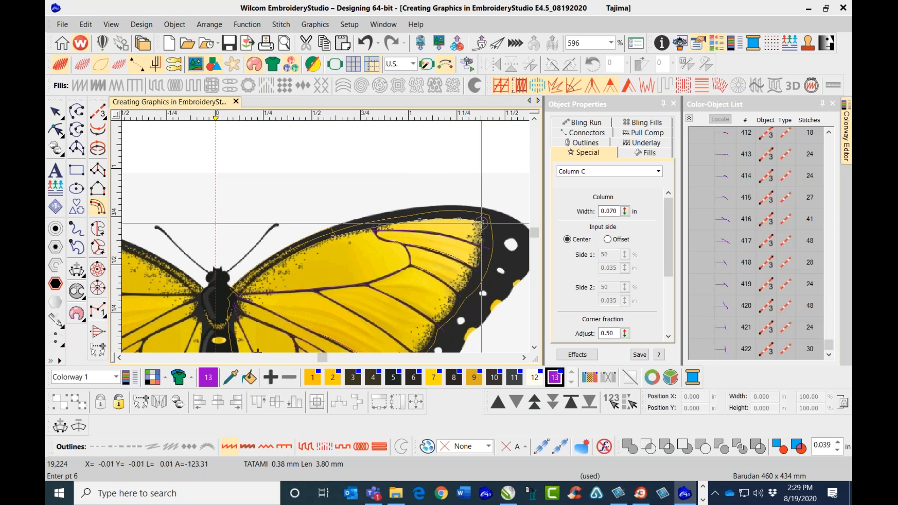
{"action": "scroll", "coordinate": [313, 245], "scroll_direction": "up", "scroll_amount": 2}
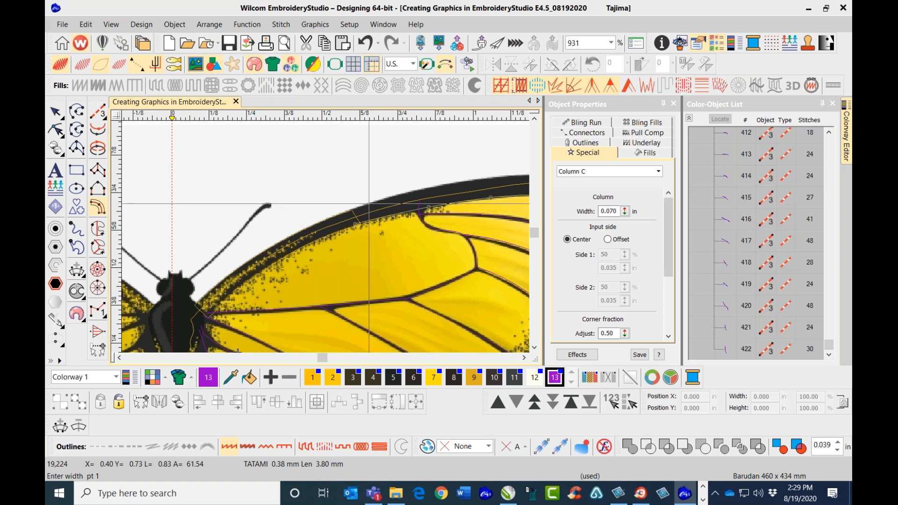
{"action": "key", "text": "Escape"}
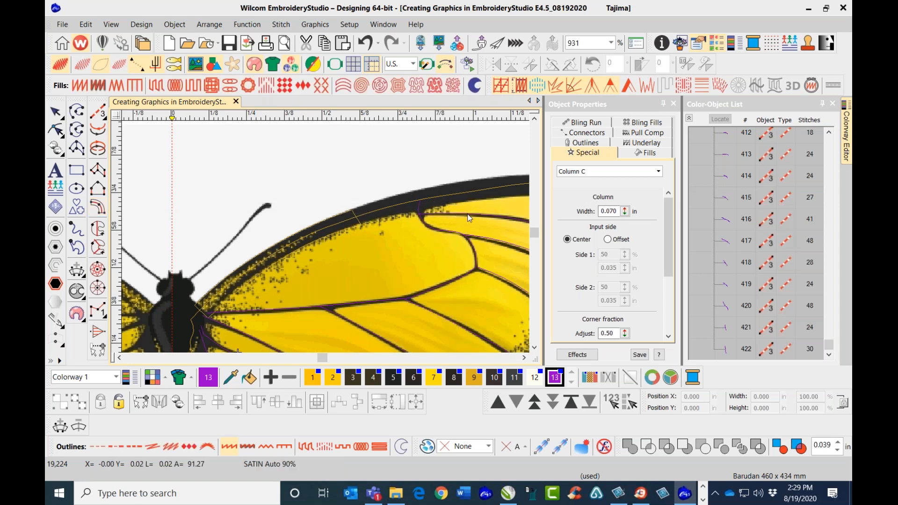
Start a satin Column B in color 13, tracing its first side along the inner edge of the right wing's upper border
{"action": "scroll", "coordinate": [380, 244], "scroll_direction": "down", "scroll_amount": 2}
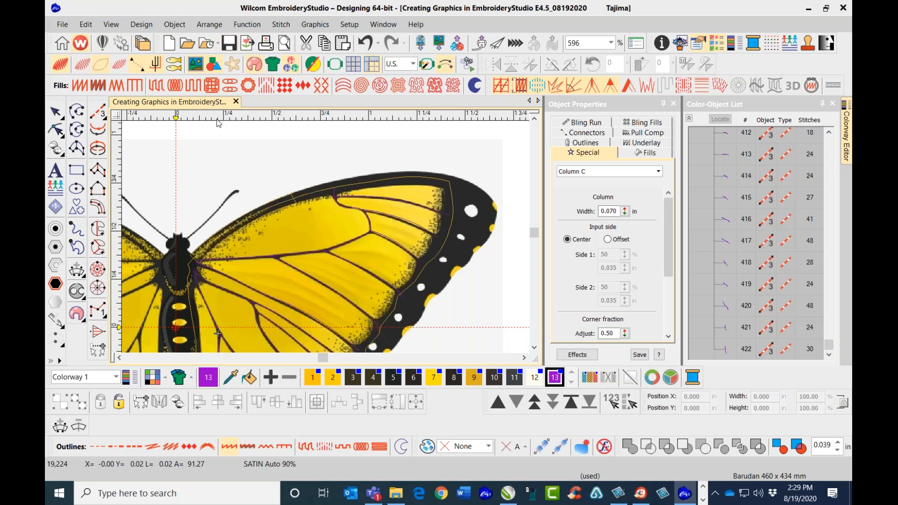
{"action": "left_click", "coordinate": [98, 189]}
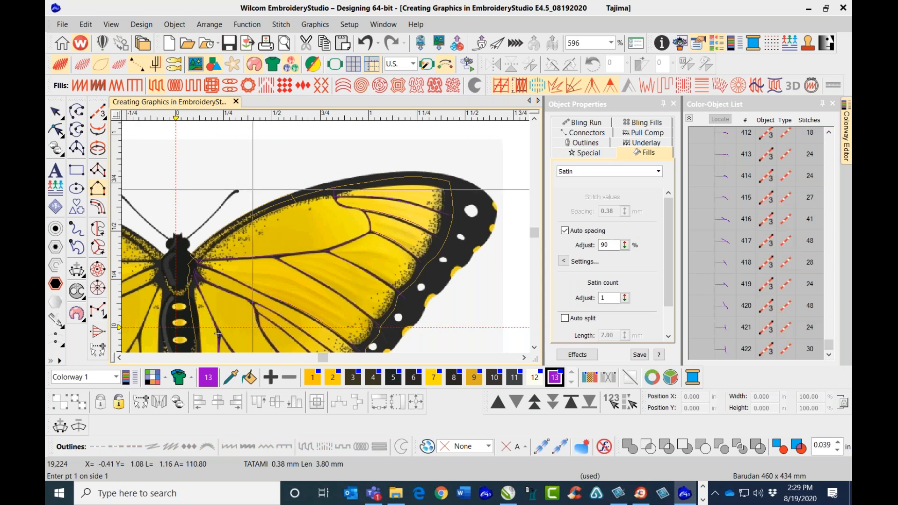
{"action": "scroll", "coordinate": [263, 137], "scroll_direction": "up", "scroll_amount": 2}
{"action": "left_click", "coordinate": [313, 241]}
{"action": "left_click", "coordinate": [379, 227]}
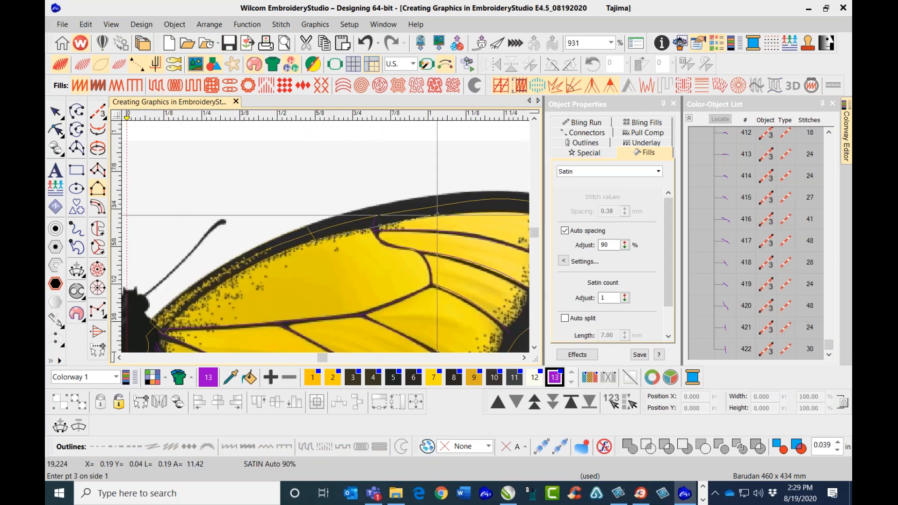
{"action": "left_click", "coordinate": [437, 215]}
{"action": "left_click", "coordinate": [404, 228]}
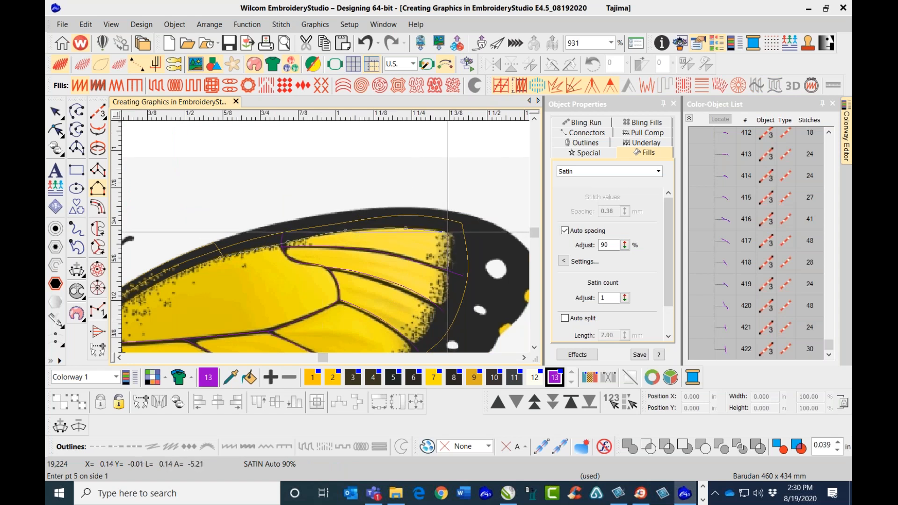
{"action": "key", "text": "Return"}
Trace the column's second side along the wing's outer upper edge, complete the roughly 0.80 in wide satin shape and show its stitches
{"action": "left_click", "coordinate": [212, 243]}
{"action": "left_click", "coordinate": [250, 230]}
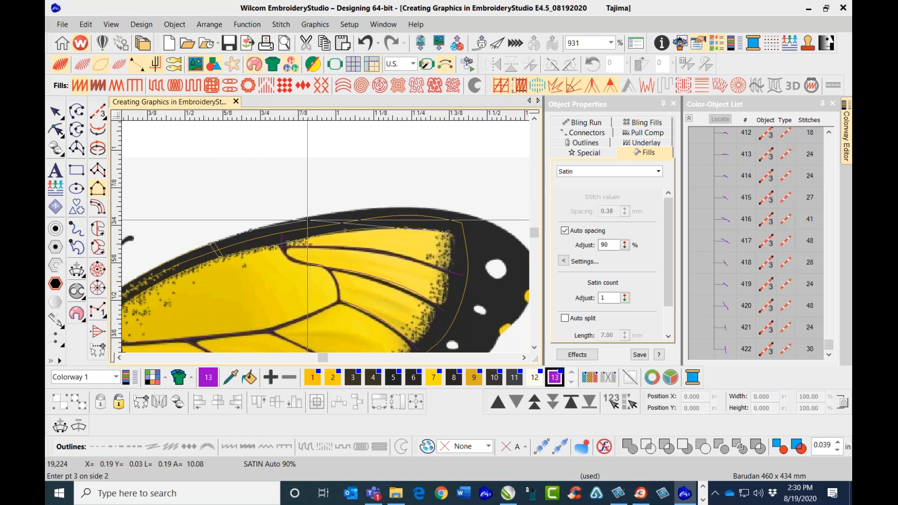
{"action": "left_click", "coordinate": [309, 217]}
{"action": "left_click", "coordinate": [352, 211]}
{"action": "left_click", "coordinate": [405, 211]}
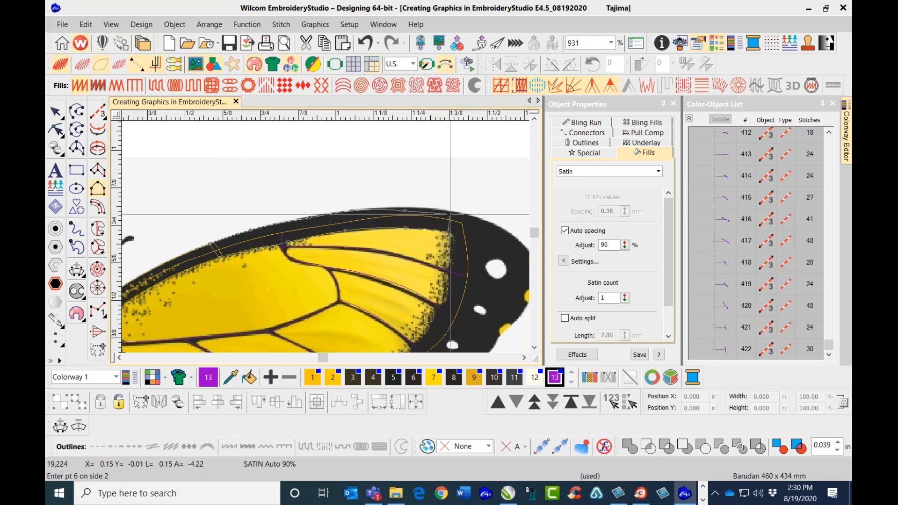
{"action": "key", "text": "Return"}
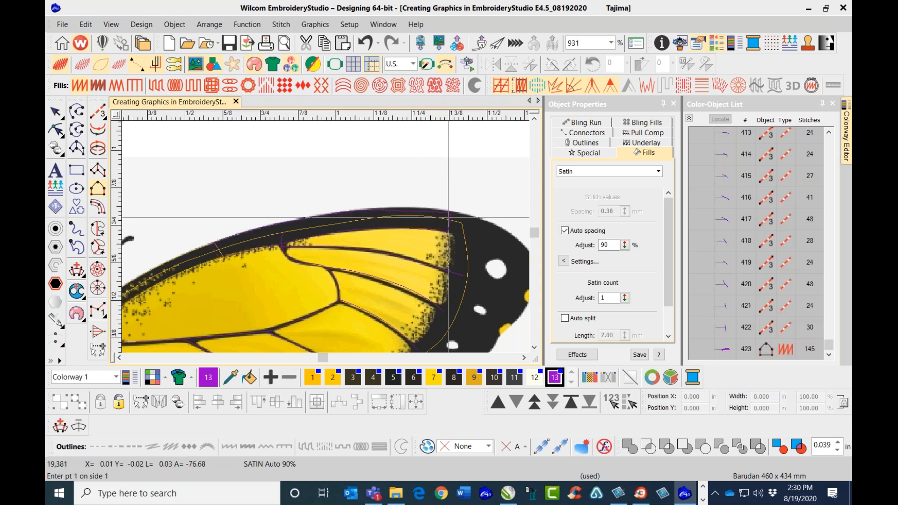
{"action": "key", "text": "a"}
{"action": "key", "text": "t"}
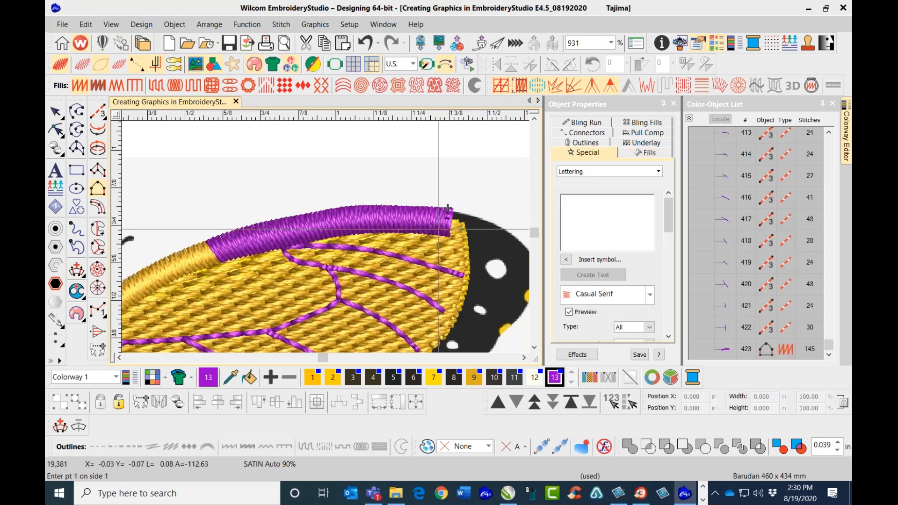
Apply Accordion Spacing to the purple satin column with 0.40 mm minimum spacing and the linear profile that gets denser toward the wing tip
{"action": "scroll", "coordinate": [325, 248], "scroll_direction": "down", "scroll_amount": 1}
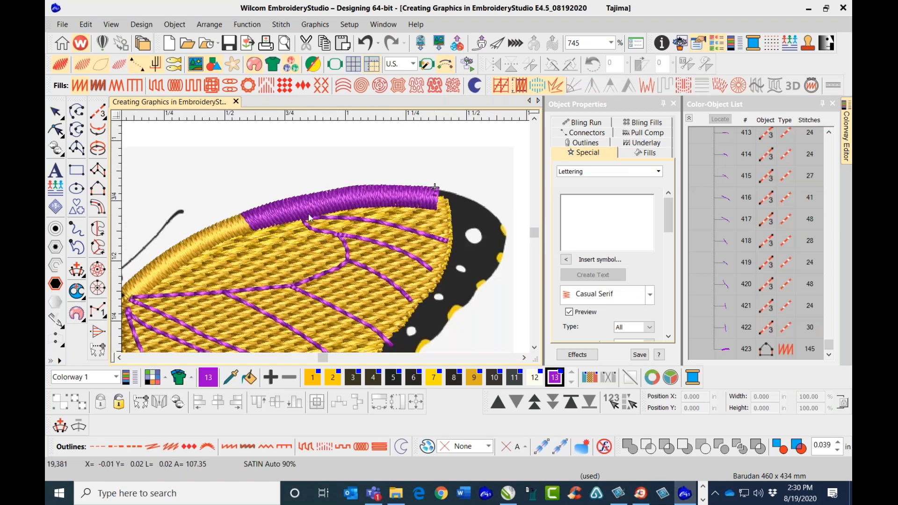
{"action": "left_click", "coordinate": [271, 216]}
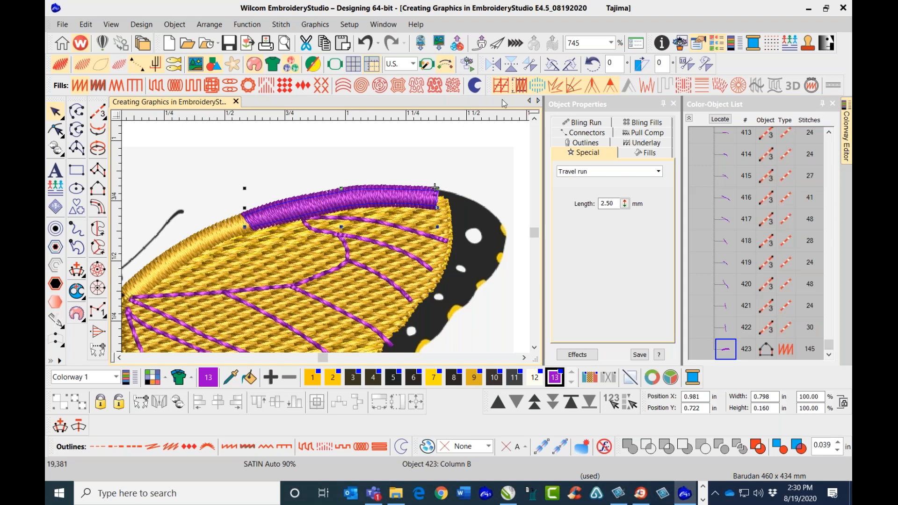
{"action": "left_click", "coordinate": [703, 85]}
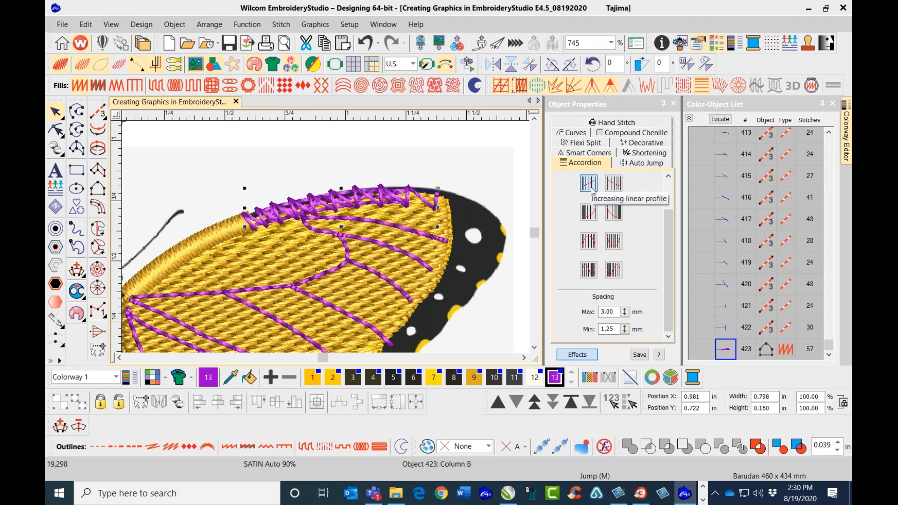
{"action": "double_click", "coordinate": [603, 329]}
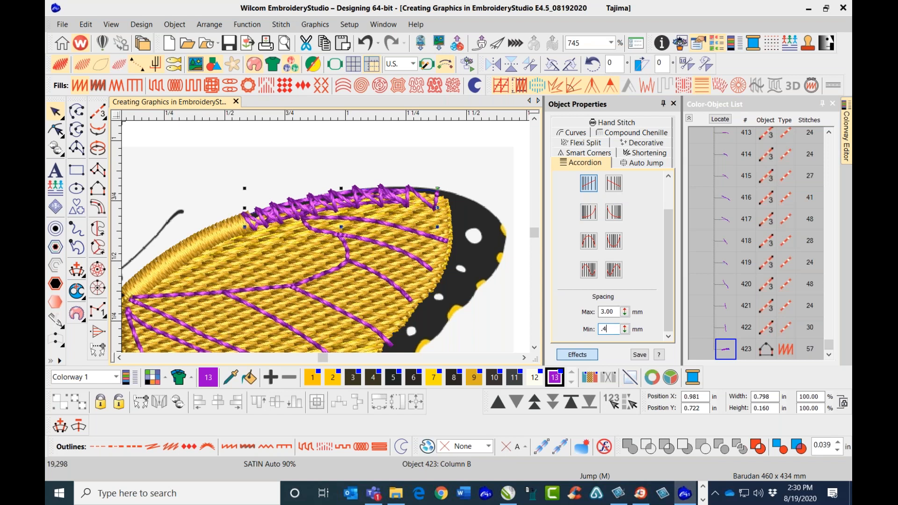
{"action": "type", "text": "0.40"}
{"action": "key", "text": "Return"}
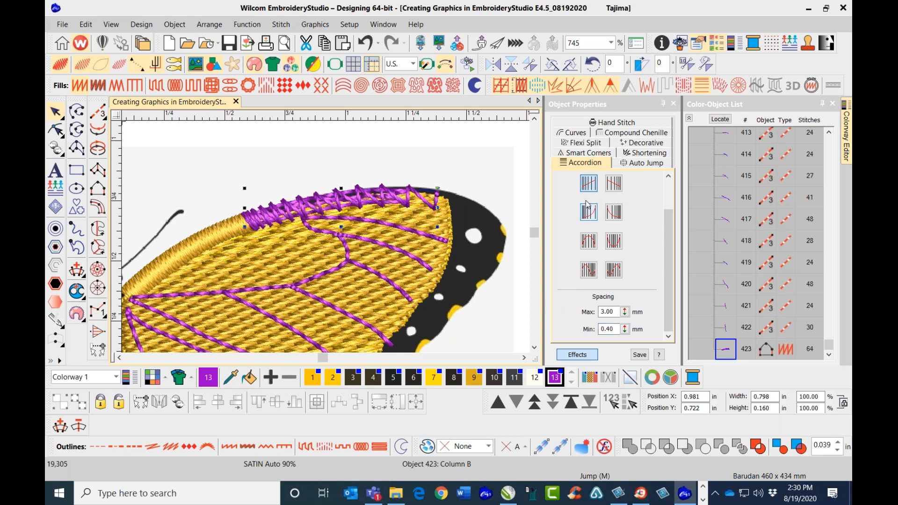
{"action": "left_click", "coordinate": [612, 185]}
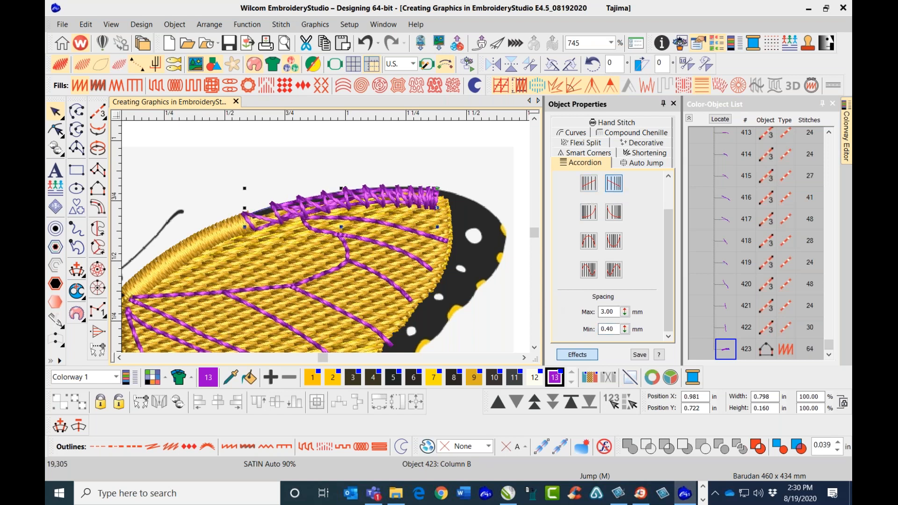
Switch the purple satin column to the curved accordion profile that gets denser toward the wing tip, with 1.00 mm maximum spacing
{"action": "left_click", "coordinate": [613, 215]}
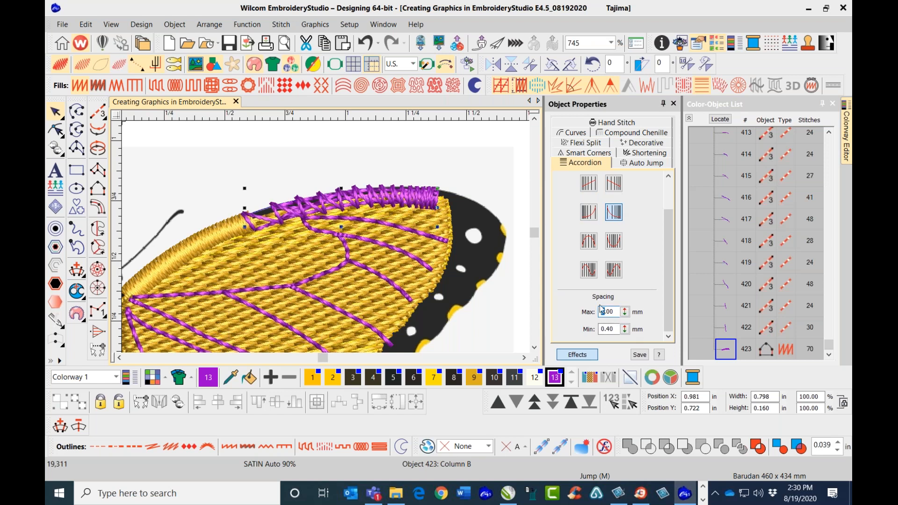
{"action": "key", "text": "Return"}
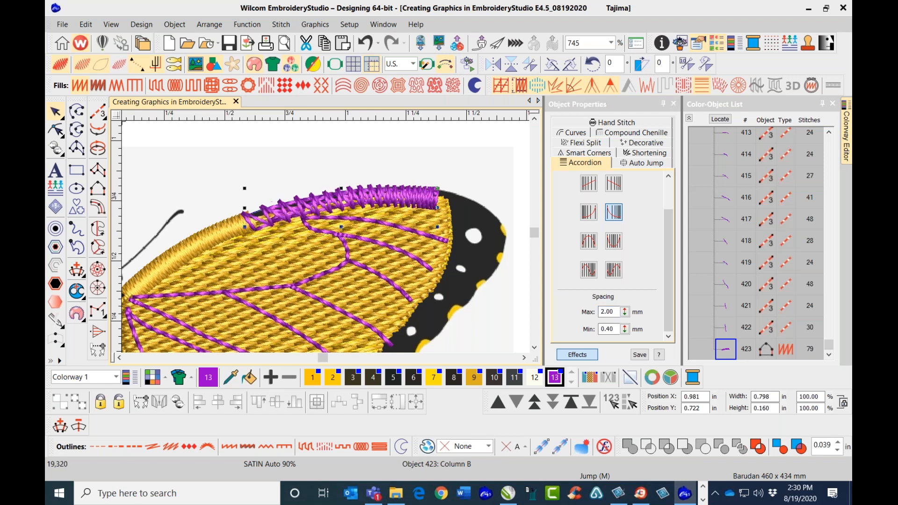
{"action": "left_click", "coordinate": [591, 219]}
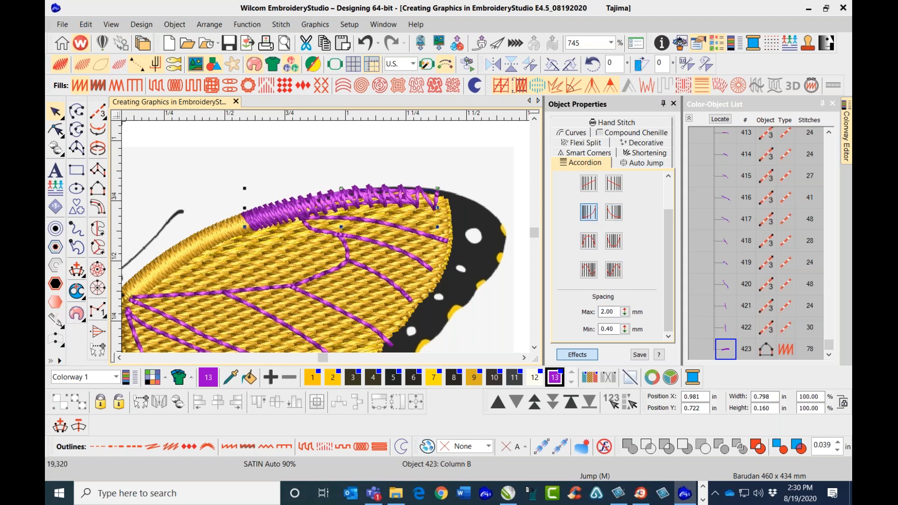
{"action": "left_click", "coordinate": [613, 212]}
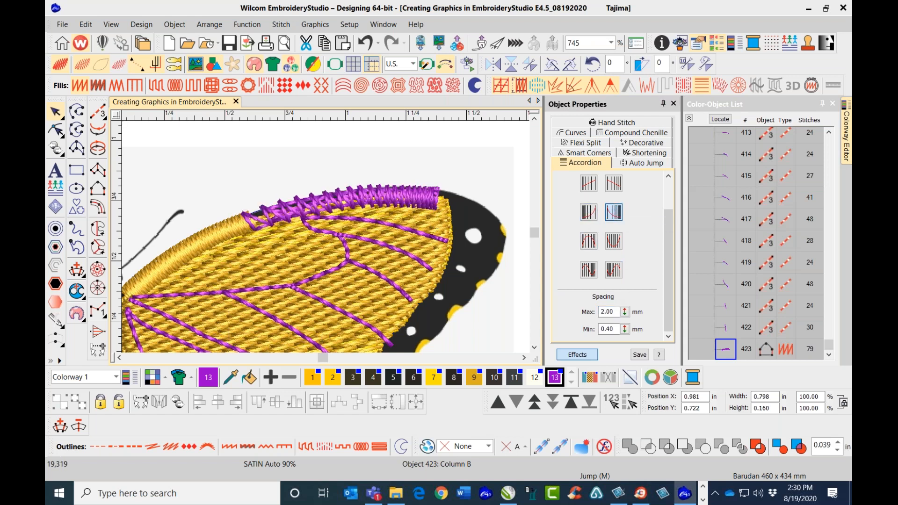
{"action": "double_click", "coordinate": [603, 311]}
{"action": "key", "text": "Return"}
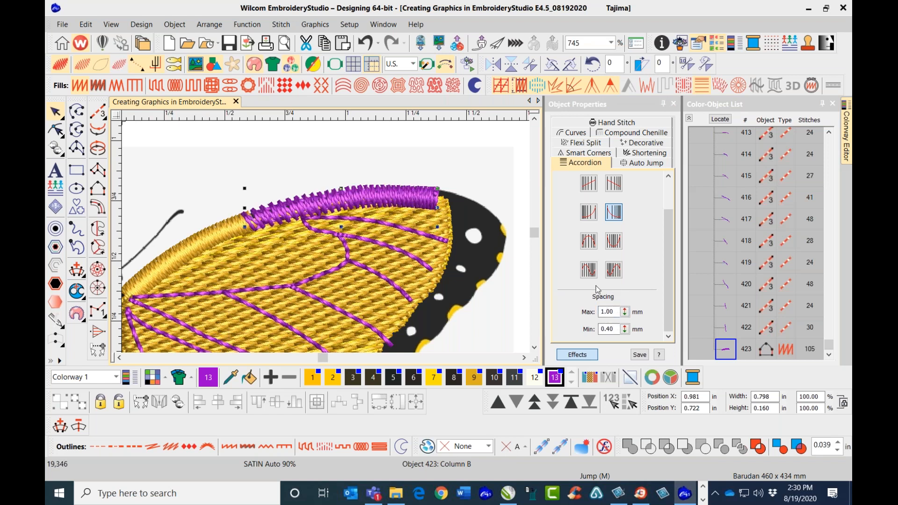
{"action": "left_click", "coordinate": [302, 166]}
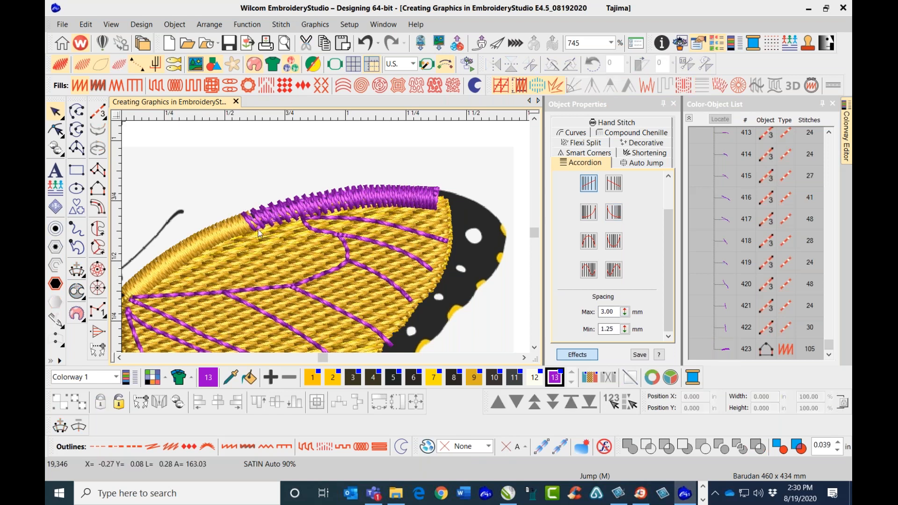
{"action": "left_click", "coordinate": [239, 234]}
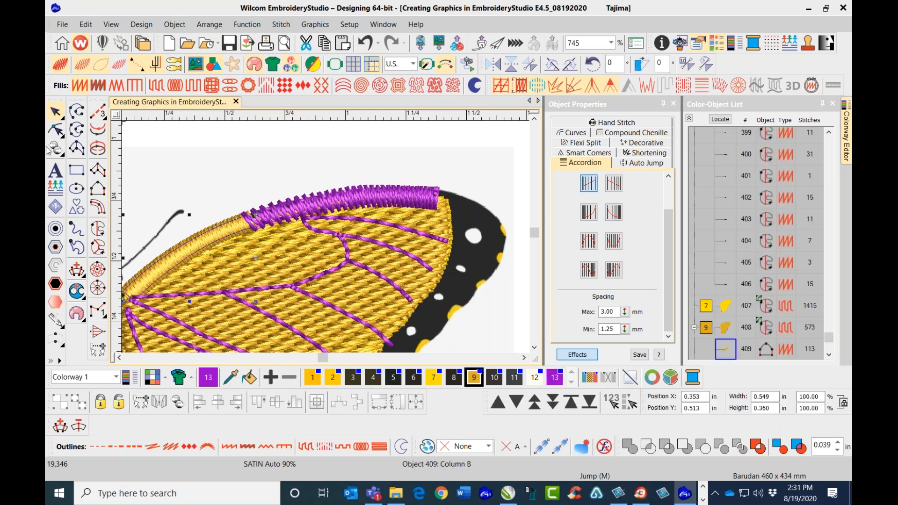
{"action": "left_click", "coordinate": [56, 130]}
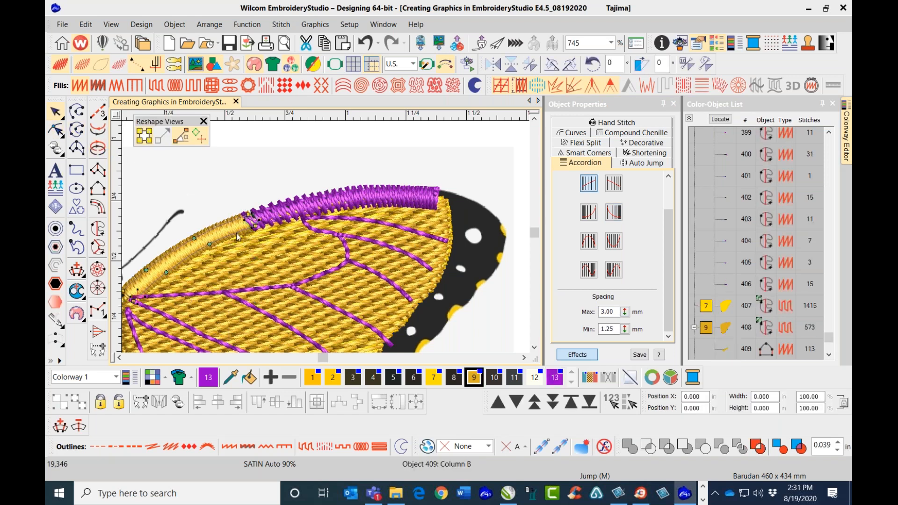
{"action": "scroll", "coordinate": [327, 241], "scroll_direction": "up", "scroll_amount": 2}
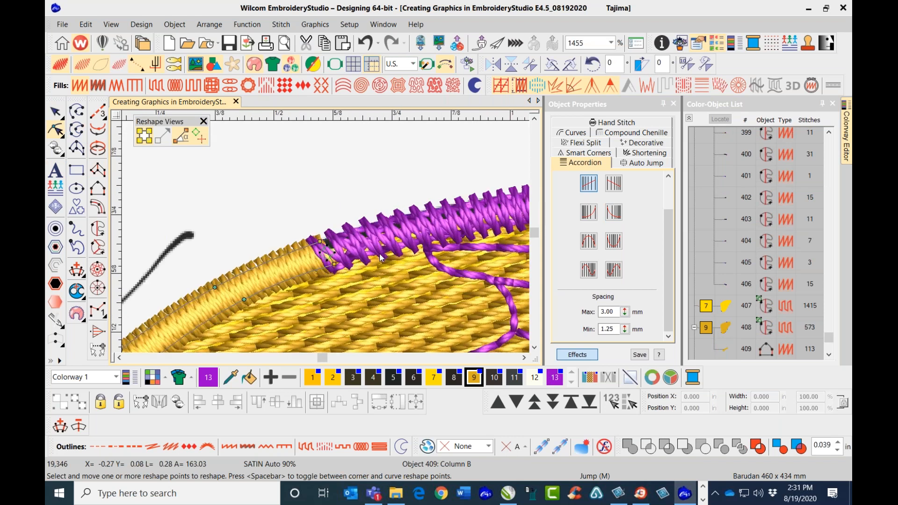
{"action": "left_click", "coordinate": [57, 112]}
{"action": "left_click", "coordinate": [221, 164]}
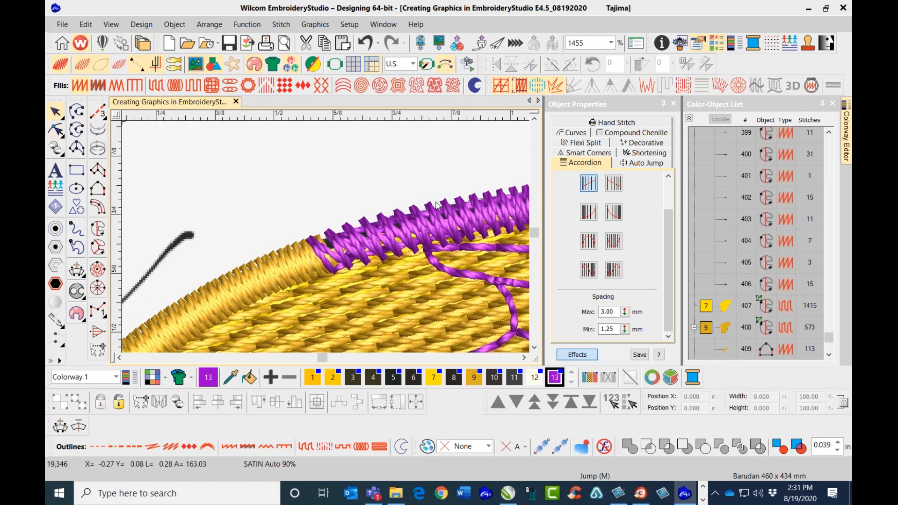
Set the purple satin column's maximum accordion spacing to 0.70 mm
{"action": "left_click", "coordinate": [433, 212]}
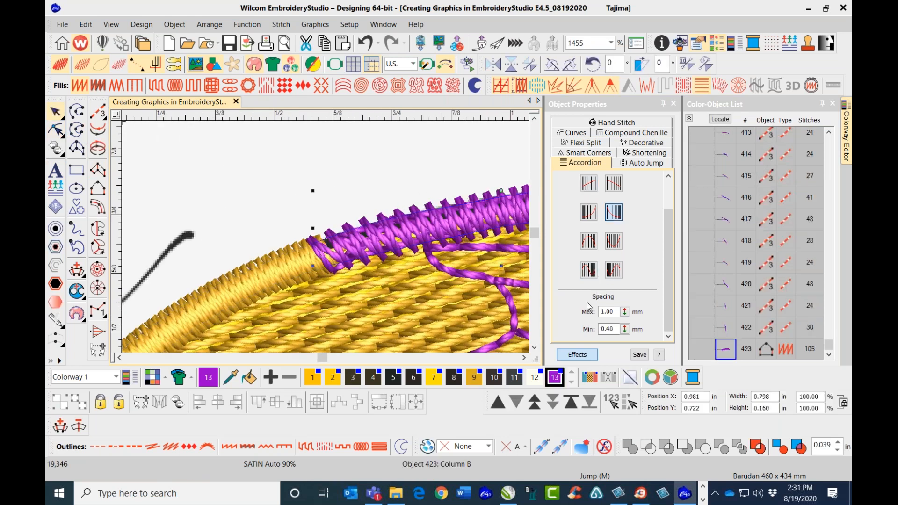
{"action": "double_click", "coordinate": [608, 311]}
{"action": "type", "text": "0.7"}
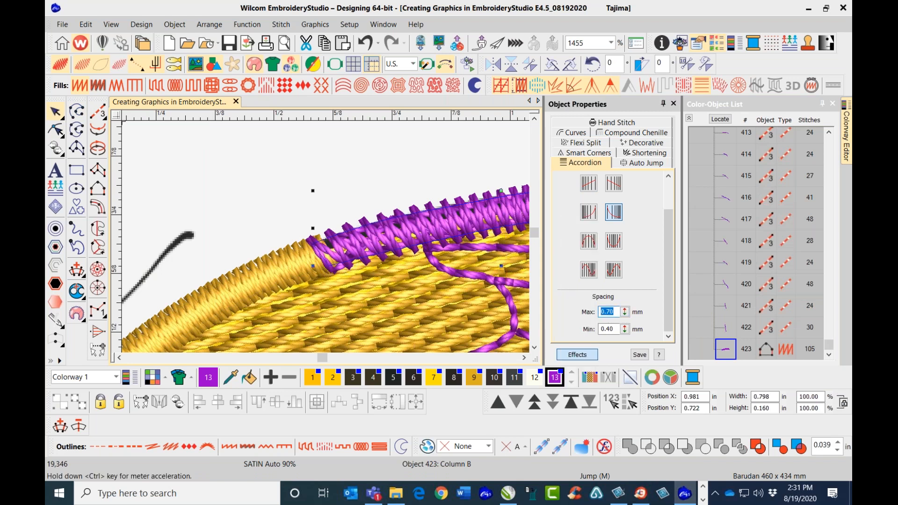
{"action": "key", "text": "Return"}
{"action": "scroll", "coordinate": [397, 348], "scroll_direction": "down", "scroll_amount": 1}
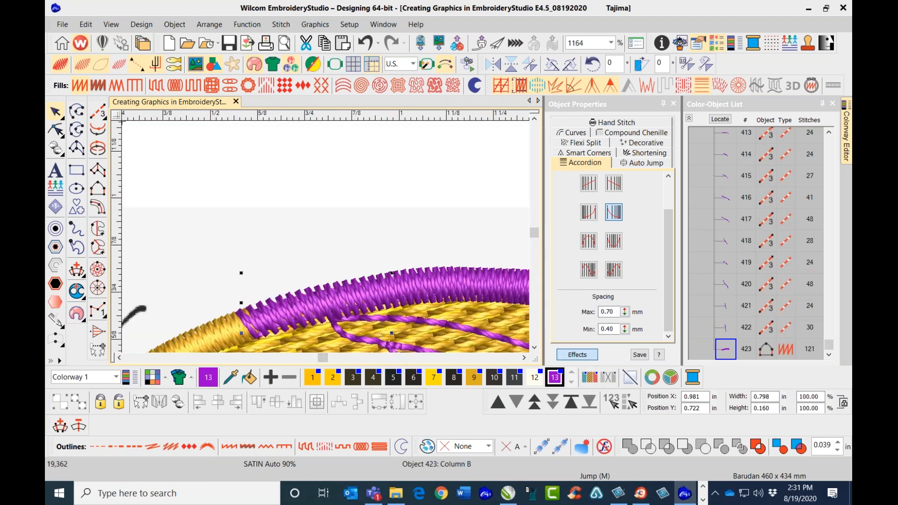
{"action": "scroll", "coordinate": [315, 326], "scroll_direction": "down", "scroll_amount": 1}
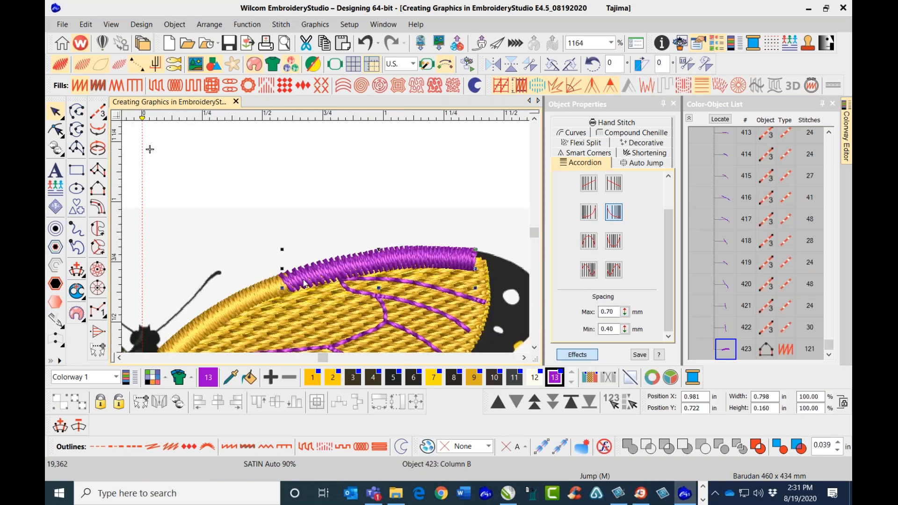
Reshape the end of the gold satin column so it extends further beneath the purple column, making it about 0.57 in wide
{"action": "left_click", "coordinate": [276, 297]}
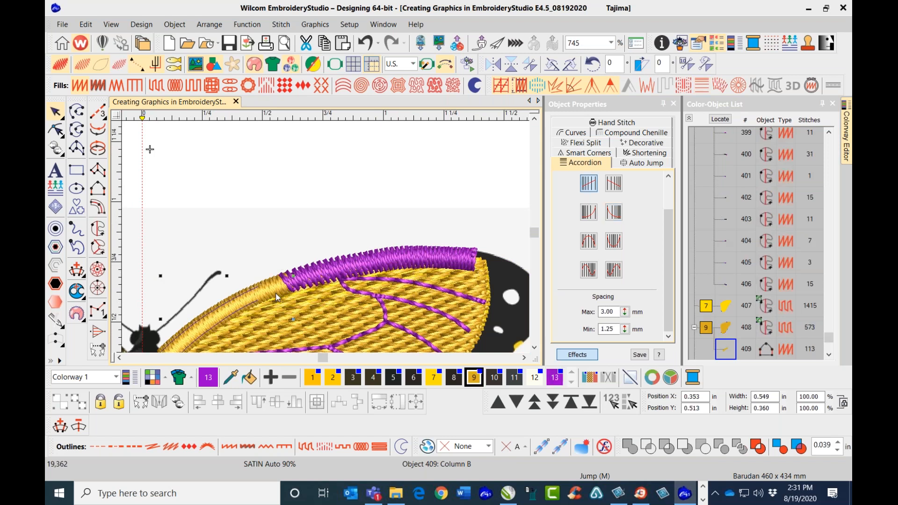
{"action": "left_click", "coordinate": [56, 129]}
{"action": "scroll", "coordinate": [325, 237], "scroll_direction": "up", "scroll_amount": 2}
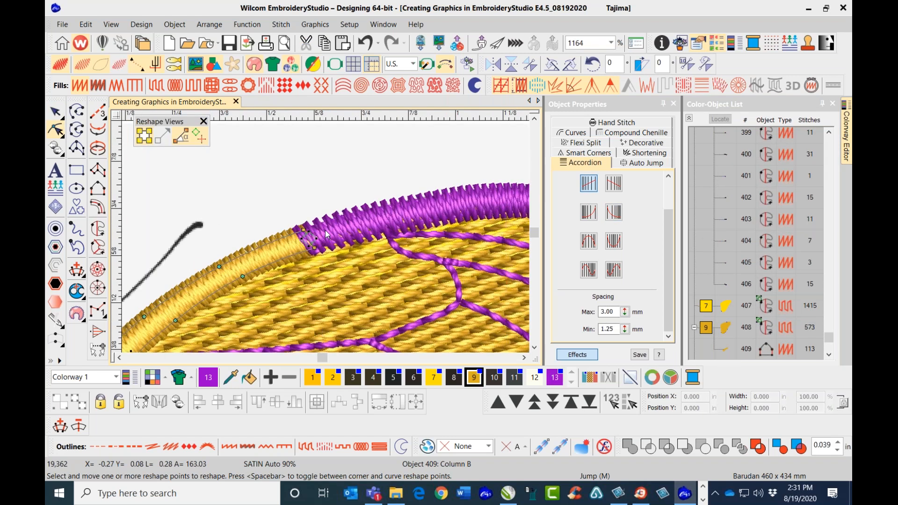
{"action": "key", "text": "s"}
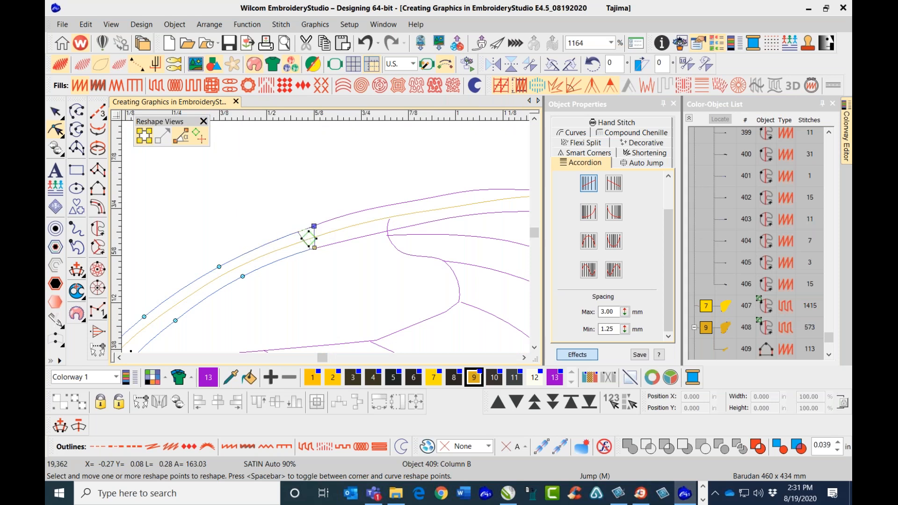
{"action": "left_click_drag", "start_coordinate": [314, 247], "coordinate": [322, 245]}
{"action": "key", "text": "s"}
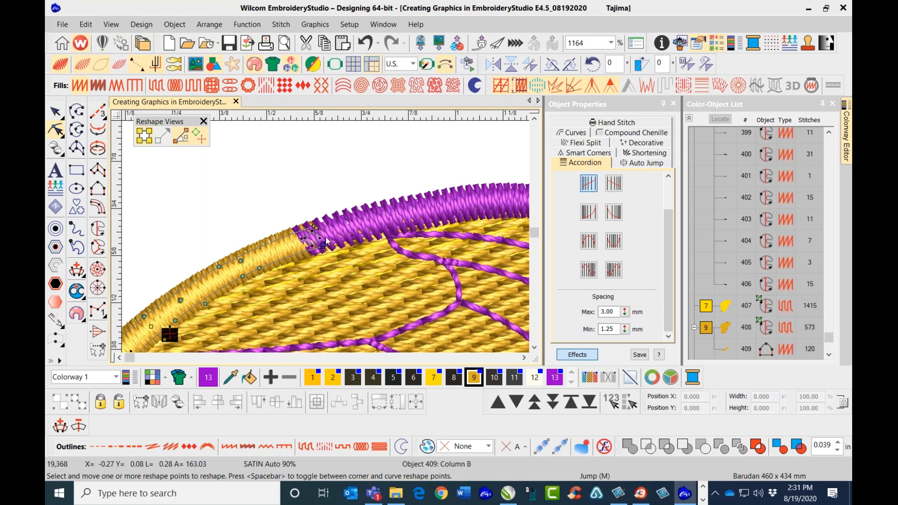
{"action": "scroll", "coordinate": [298, 251], "scroll_direction": "down", "scroll_amount": 3}
{"action": "left_click", "coordinate": [56, 112]}
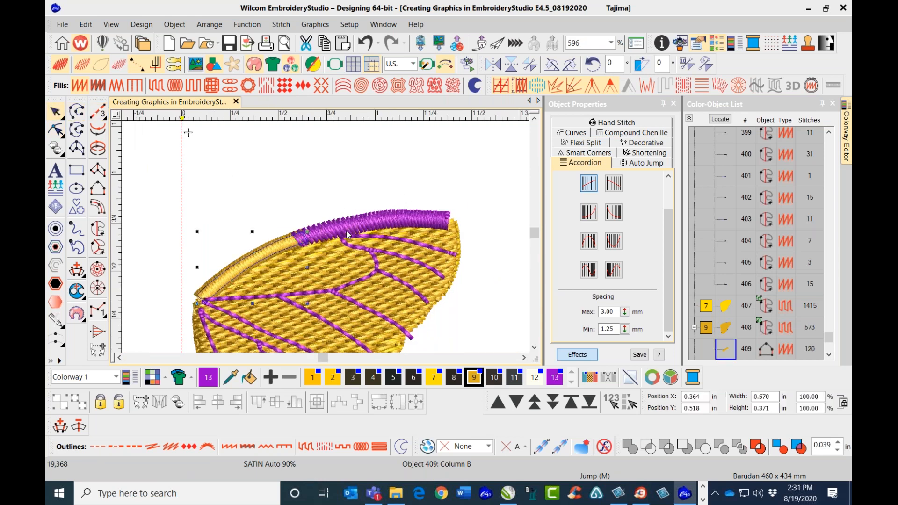
Try color 11 on the purple satin column and undo the recoloring
{"action": "left_click", "coordinate": [374, 231]}
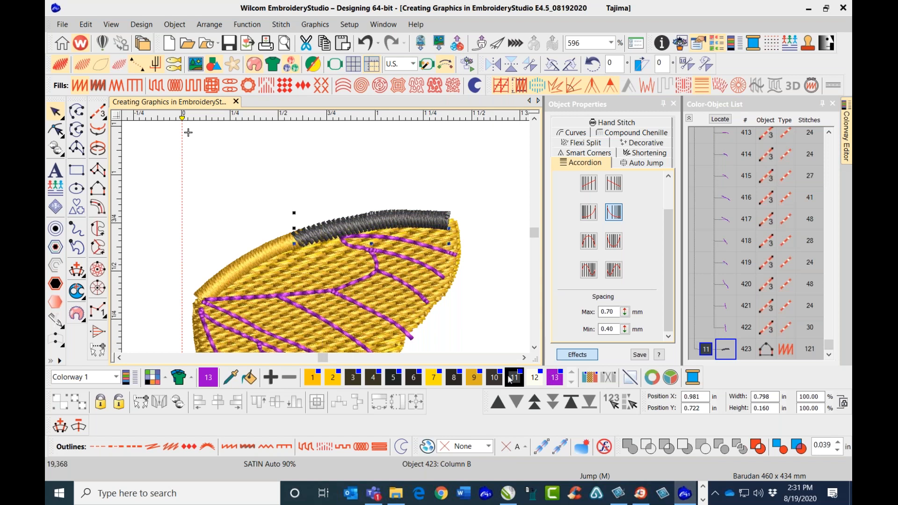
{"action": "left_click", "coordinate": [364, 41]}
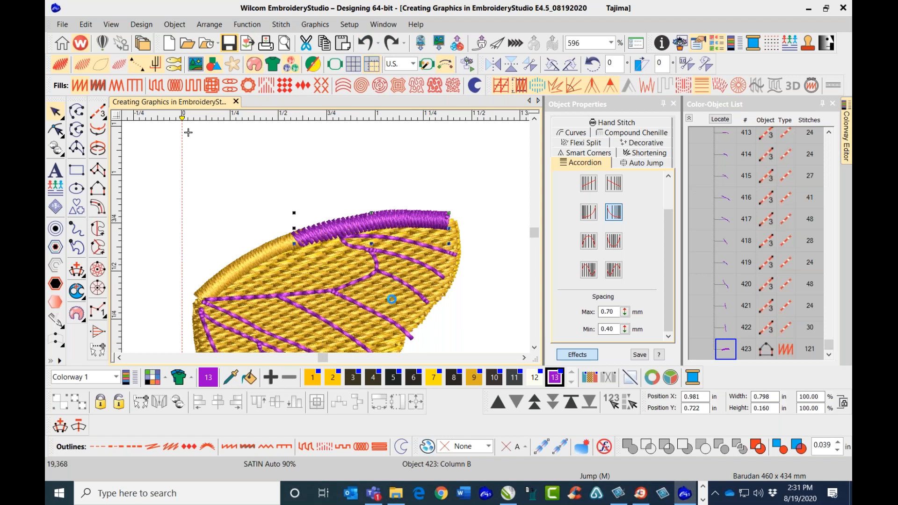
Show the bitmap with the stitches hidden and start a Complex Fill shape in color 13 at the upper inner corner of the right wing tip
{"action": "scroll", "coordinate": [391, 299], "scroll_direction": "down", "scroll_amount": 1}
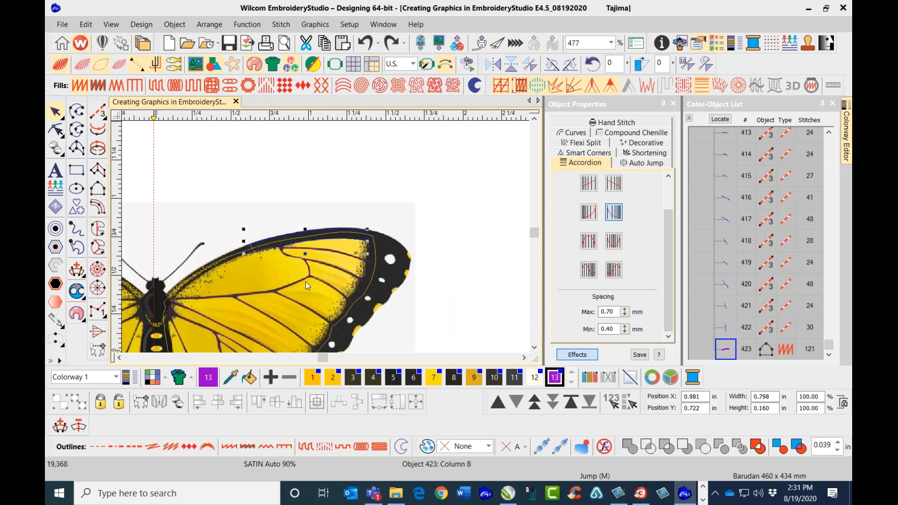
{"action": "scroll", "coordinate": [389, 139], "scroll_direction": "down", "scroll_amount": 1}
{"action": "left_click", "coordinate": [374, 231]}
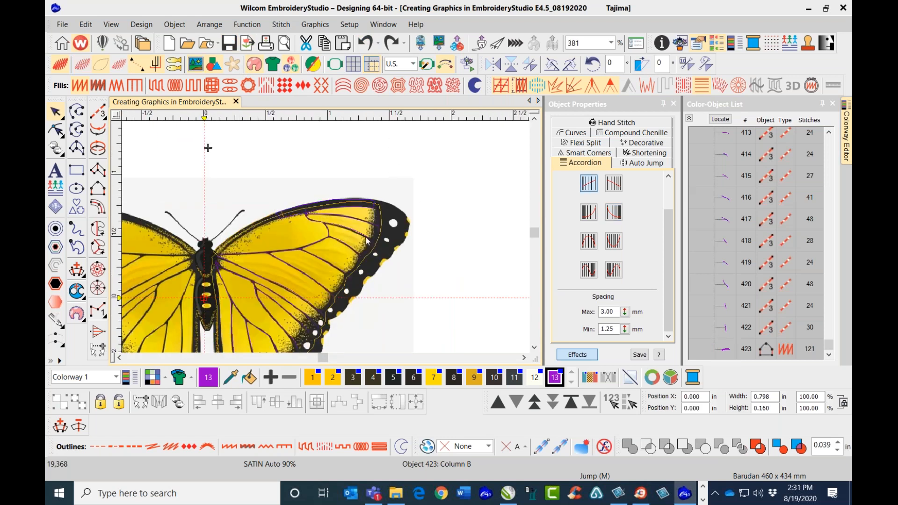
{"action": "scroll", "coordinate": [366, 241], "scroll_direction": "down", "scroll_amount": 1}
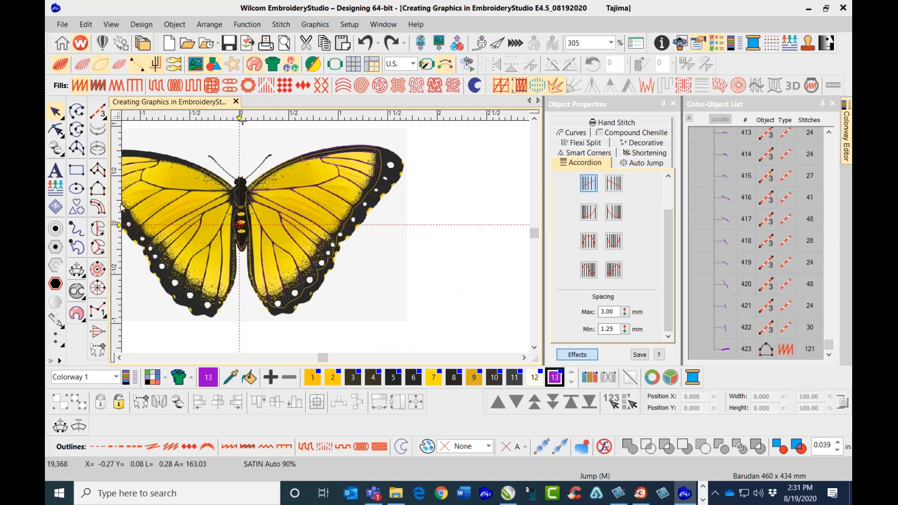
{"action": "left_click", "coordinate": [99, 229]}
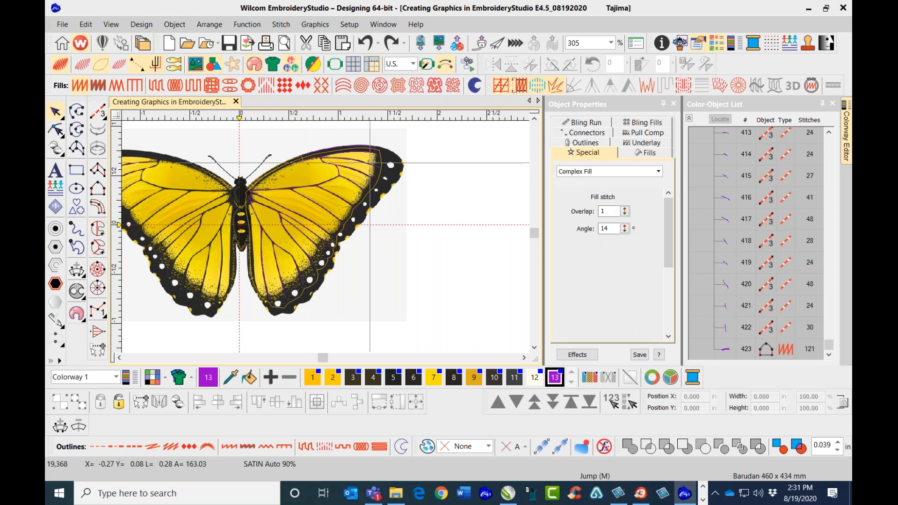
{"action": "scroll", "coordinate": [351, 157], "scroll_direction": "up", "scroll_amount": 2}
{"action": "left_click", "coordinate": [323, 206]}
{"action": "left_click", "coordinate": [324, 218]}
{"action": "left_click", "coordinate": [324, 227]}
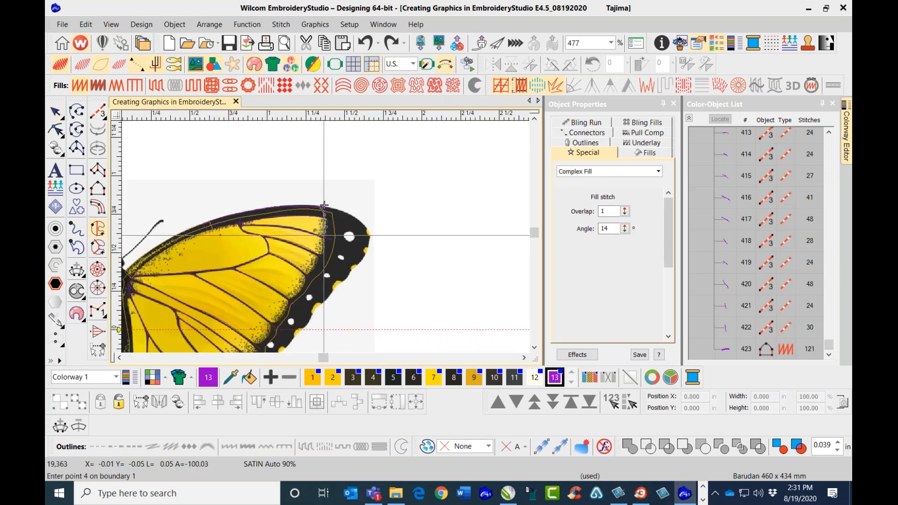
Trace the Complex Fill boundary down the speckled inner edge of the black border along the upper right wing
{"action": "left_click", "coordinate": [323, 240]}
{"action": "left_click", "coordinate": [320, 247]}
{"action": "left_click", "coordinate": [318, 257]}
{"action": "left_click", "coordinate": [315, 266]}
{"action": "left_click", "coordinate": [306, 275]}
{"action": "key", "text": "z"}
{"action": "left_click", "coordinate": [300, 290]}
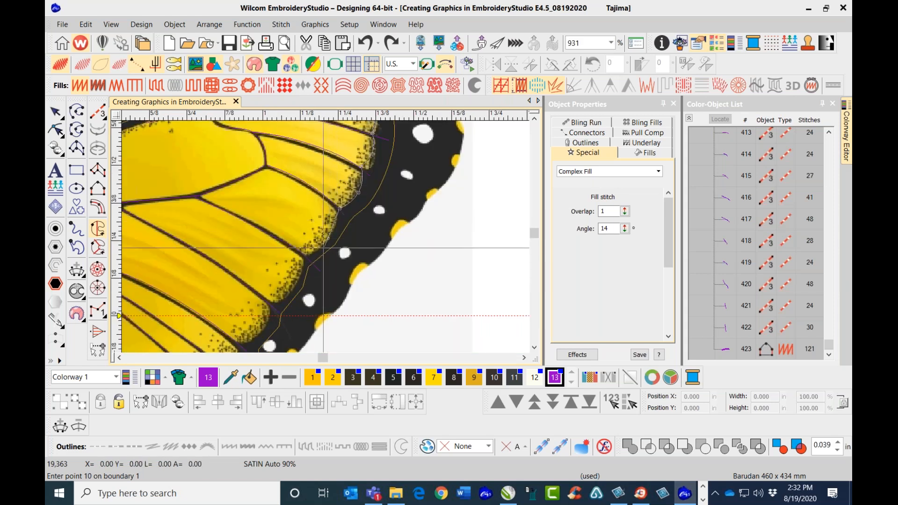
Continue the boundary around the scalloped yellow edge from the upper right wing to the start of the lower wing
{"action": "left_click", "coordinate": [305, 257]}
{"action": "left_click", "coordinate": [298, 283]}
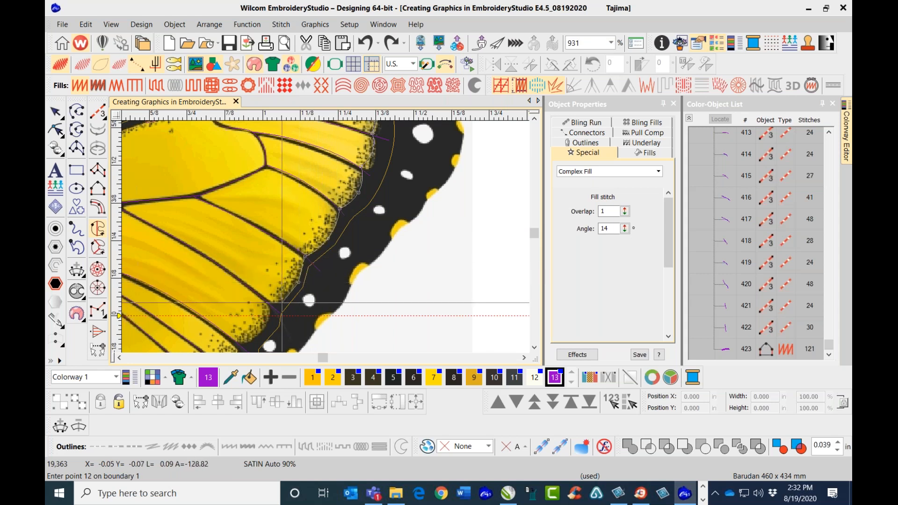
{"action": "left_click", "coordinate": [270, 305]}
{"action": "left_click", "coordinate": [265, 325]}
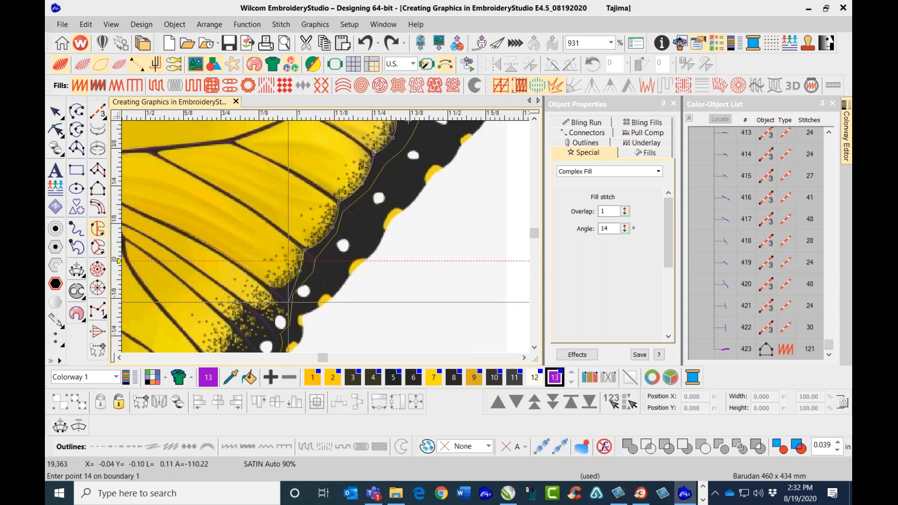
{"action": "left_click", "coordinate": [287, 285]}
{"action": "left_click", "coordinate": [270, 288]}
{"action": "left_click", "coordinate": [270, 304]}
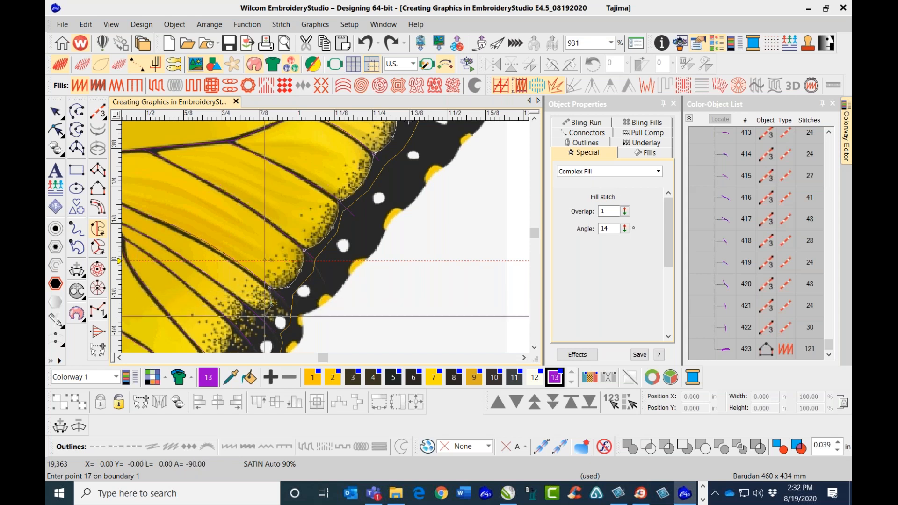
{"action": "left_click", "coordinate": [259, 314]}
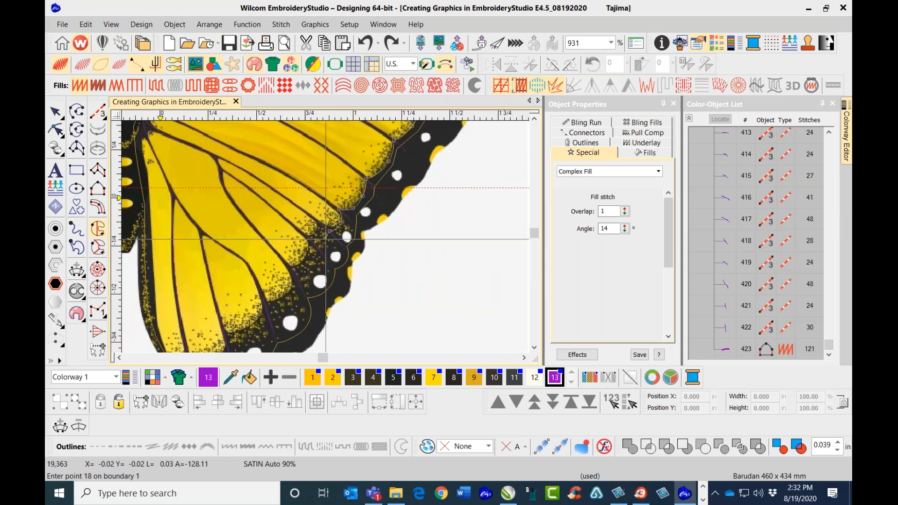
Trace the boundary through the speckled shading along the outer side of the lower right wing, following its scallops between veins
{"action": "scroll", "coordinate": [326, 236], "scroll_direction": "down", "scroll_amount": 1}
{"action": "scroll", "coordinate": [326, 238], "scroll_direction": "up", "scroll_amount": 2}
{"action": "left_click", "coordinate": [325, 240]}
{"action": "left_click", "coordinate": [309, 242]}
{"action": "left_click", "coordinate": [303, 261]}
{"action": "left_click", "coordinate": [280, 274]}
{"action": "left_click", "coordinate": [286, 287]}
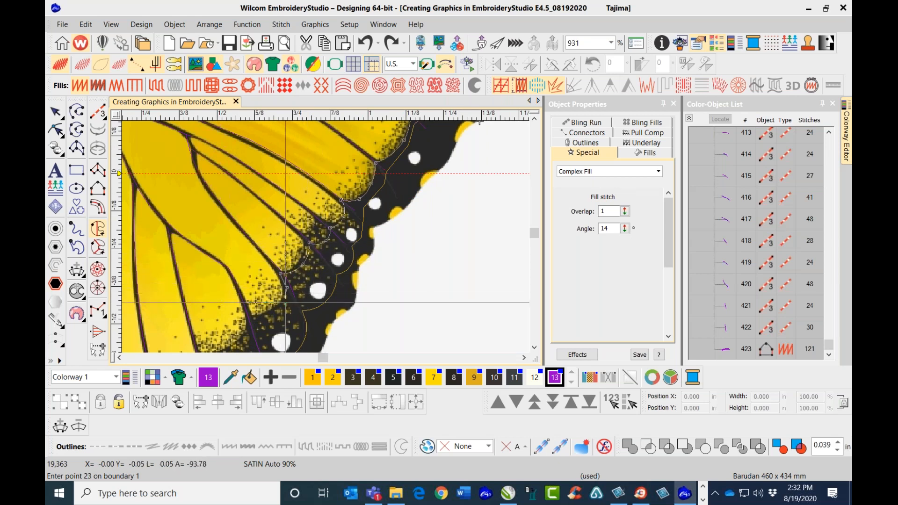
{"action": "left_click", "coordinate": [271, 309]}
Continue the Complex Fill boundary through the speckled shading near the lower right wing's tip to the wing's inner edge
{"action": "scroll", "coordinate": [252, 318], "scroll_direction": "down", "scroll_amount": 2}
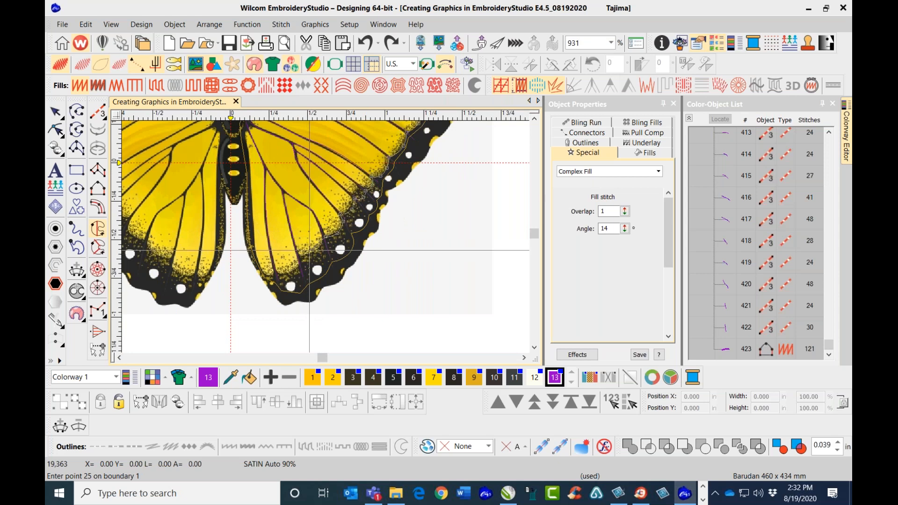
{"action": "scroll", "coordinate": [310, 250], "scroll_direction": "up", "scroll_amount": 1}
{"action": "left_click", "coordinate": [333, 245]}
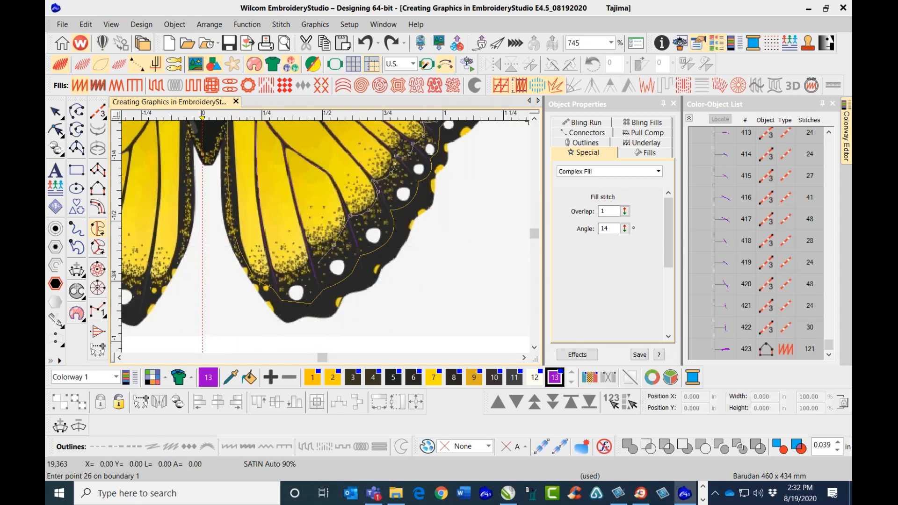
{"action": "left_click", "coordinate": [312, 254]}
{"action": "right_click", "coordinate": [298, 270]}
{"action": "left_click", "coordinate": [274, 270]}
{"action": "right_click", "coordinate": [264, 273]}
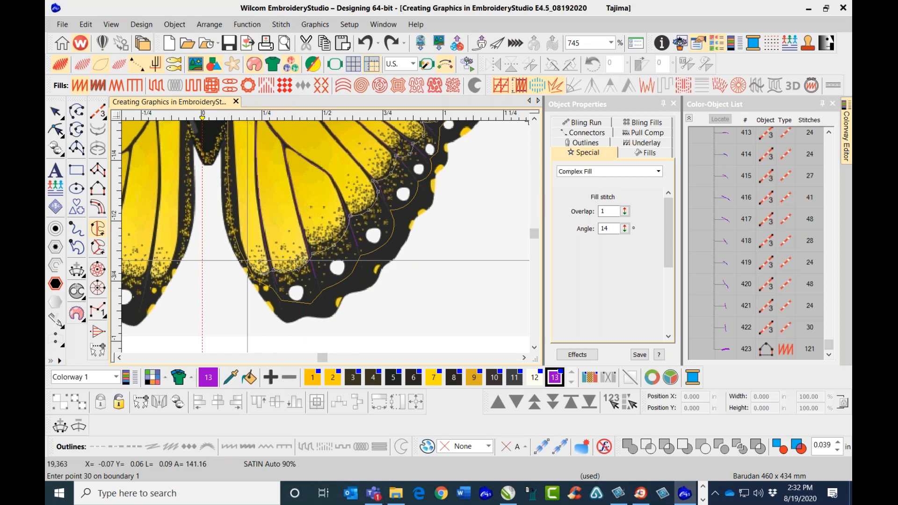
{"action": "left_click", "coordinate": [245, 253]}
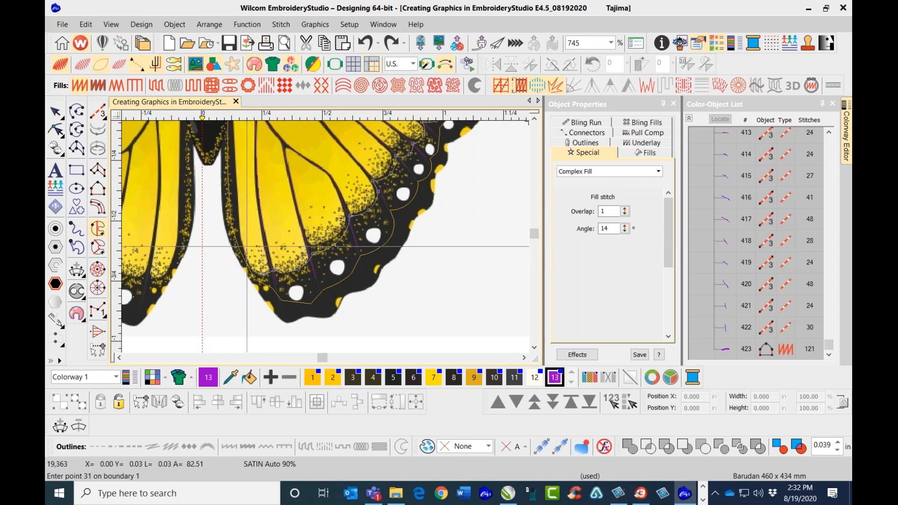
{"action": "left_click", "coordinate": [234, 261]}
Trace the boundary down the inner edge and around the rounded bottom tip of the lower right wing
{"action": "left_click", "coordinate": [272, 312]}
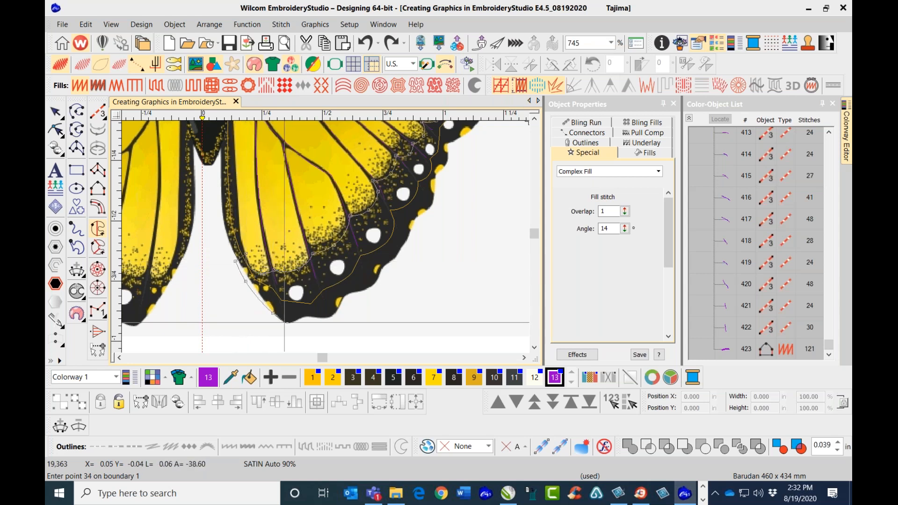
{"action": "left_click", "coordinate": [294, 320]}
{"action": "left_click", "coordinate": [306, 317]}
{"action": "left_click", "coordinate": [316, 317]}
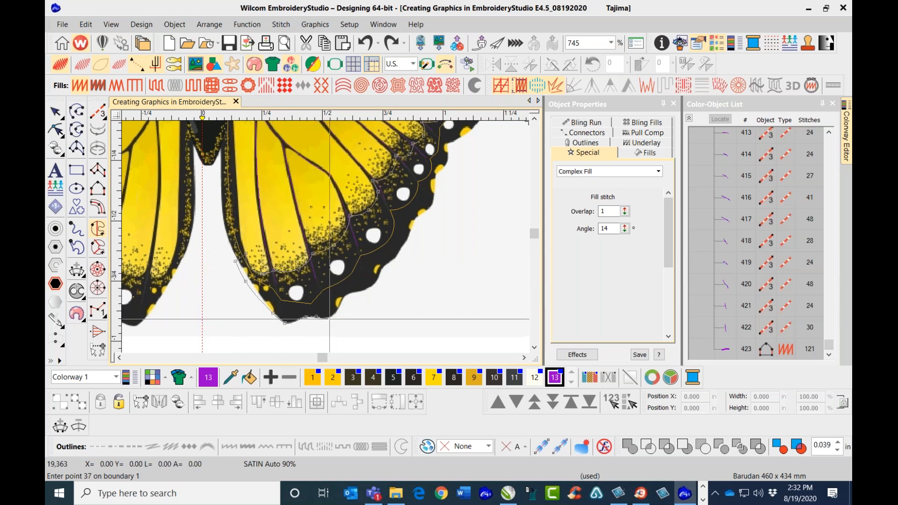
{"action": "left_click", "coordinate": [339, 306]}
{"action": "left_click", "coordinate": [348, 295]}
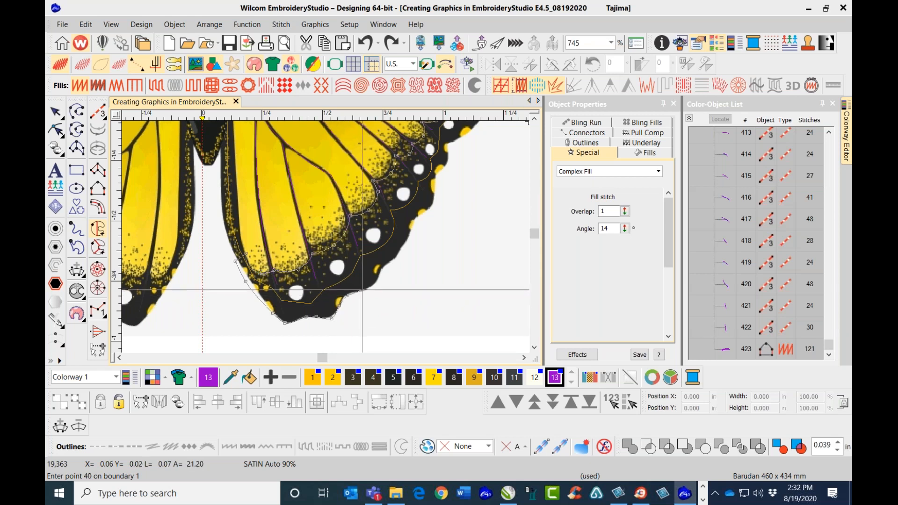
Continue the boundary up the scalloped outer edge of the lower right wing, following the curves around the yellow spots
{"action": "left_click", "coordinate": [367, 289]}
{"action": "left_click", "coordinate": [377, 280]}
{"action": "left_click", "coordinate": [382, 270]}
{"action": "left_click", "coordinate": [395, 255]}
{"action": "left_click", "coordinate": [402, 245]}
{"action": "left_click", "coordinate": [410, 230]}
{"action": "left_click", "coordinate": [413, 223]}
{"action": "left_click", "coordinate": [426, 211]}
{"action": "left_click", "coordinate": [428, 205]}
{"action": "left_click", "coordinate": [433, 197]}
{"action": "left_click", "coordinate": [433, 188]}
{"action": "left_click", "coordinate": [435, 181]}
{"action": "left_click", "coordinate": [442, 170]}
{"action": "left_click", "coordinate": [447, 162]}
{"action": "left_click", "coordinate": [447, 153]}
Trace the boundary along the outer black edge of the upper right wing up to the outer curve of its tip
{"action": "scroll", "coordinate": [458, 142], "scroll_direction": "up", "scroll_amount": 2}
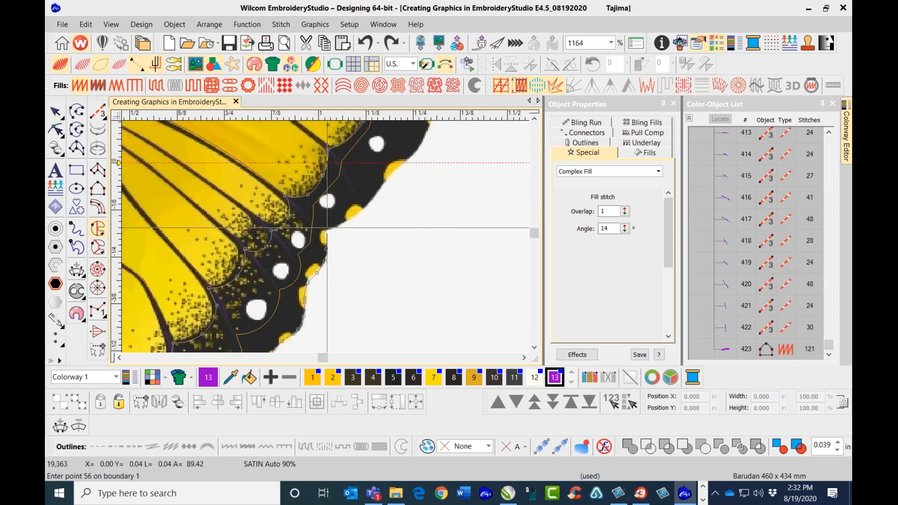
{"action": "left_click", "coordinate": [327, 228]}
{"action": "left_click", "coordinate": [361, 211]}
{"action": "left_click", "coordinate": [393, 174]}
{"action": "left_click", "coordinate": [418, 145]}
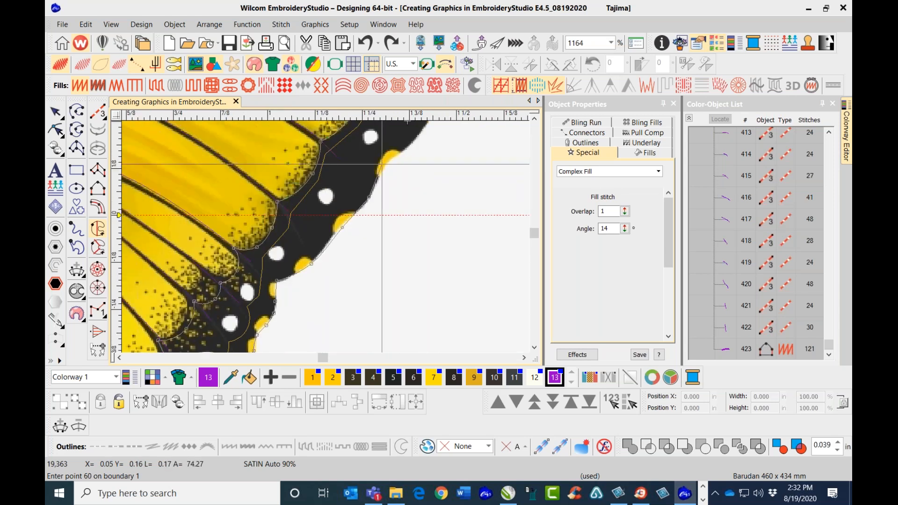
{"action": "left_click", "coordinate": [383, 170]}
{"action": "left_click", "coordinate": [411, 142]}
{"action": "right_click", "coordinate": [388, 162]}
{"action": "left_click", "coordinate": [414, 139]}
{"action": "left_click", "coordinate": [388, 165]}
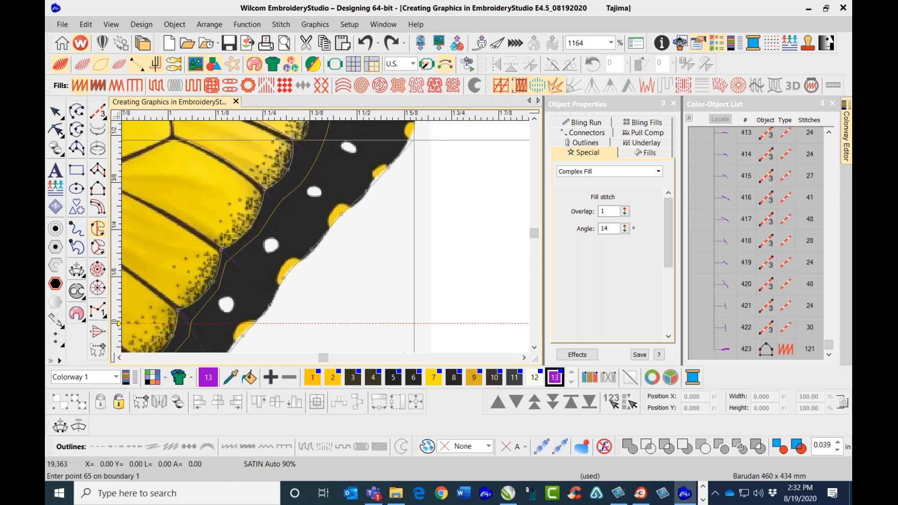
{"action": "left_click", "coordinate": [413, 130]}
{"action": "left_click", "coordinate": [376, 142]}
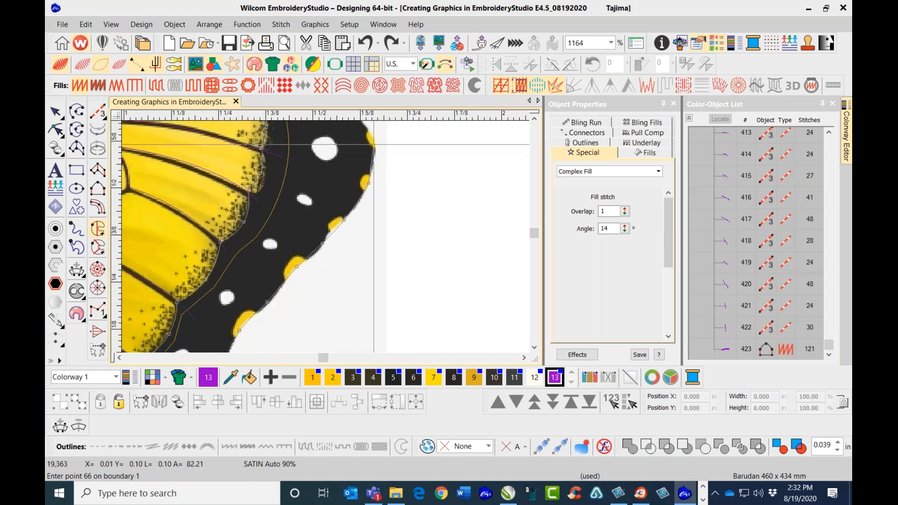
Close the boundary at the top of the right wing tip, set the fill's stitch angle and display the generated stitches
{"action": "left_click", "coordinate": [332, 167]}
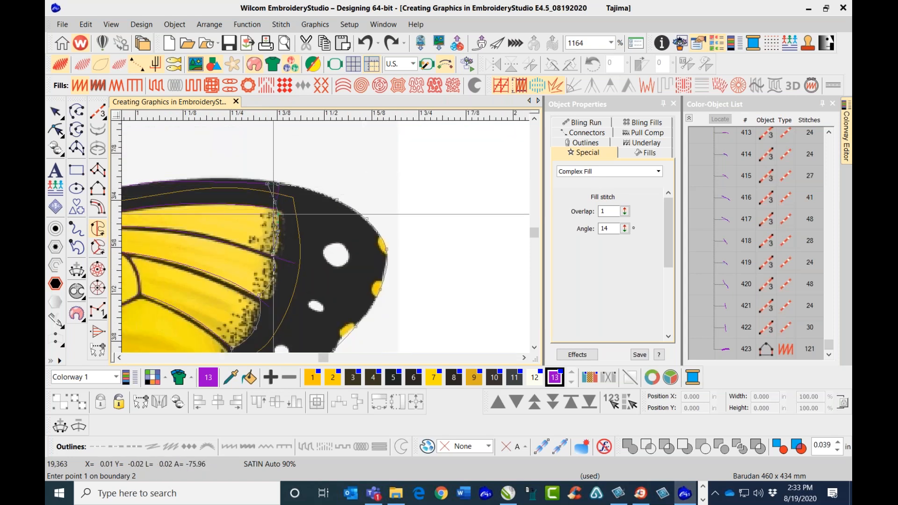
{"action": "key", "text": "Return"}
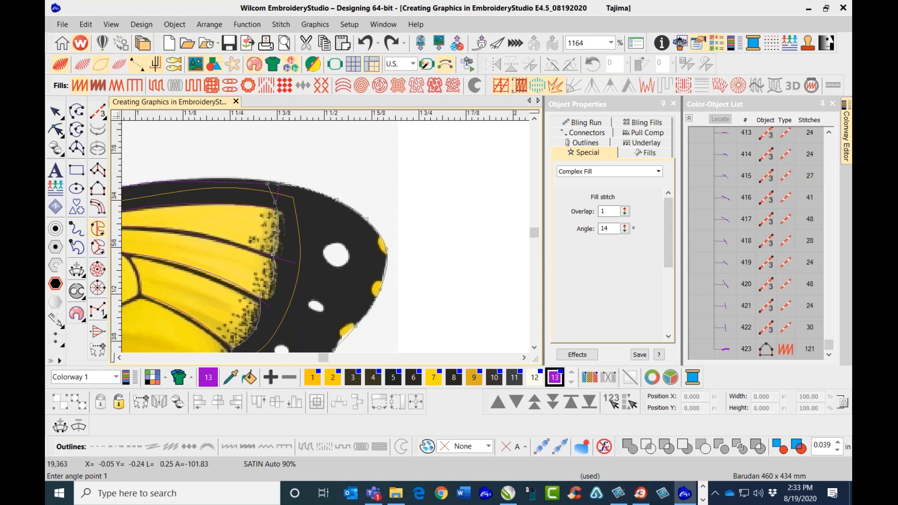
{"action": "left_click", "coordinate": [275, 180]}
{"action": "scroll", "coordinate": [275, 180], "scroll_direction": "down", "scroll_amount": 3}
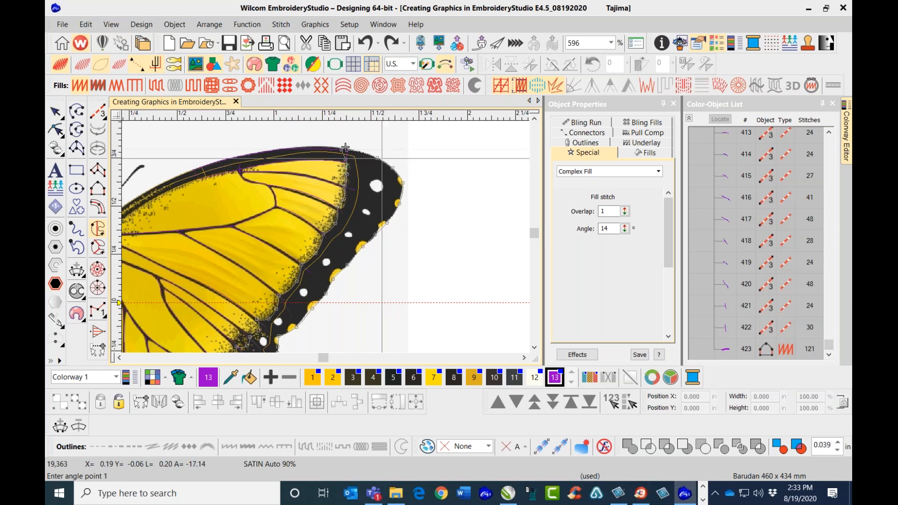
{"action": "left_click", "coordinate": [375, 164]}
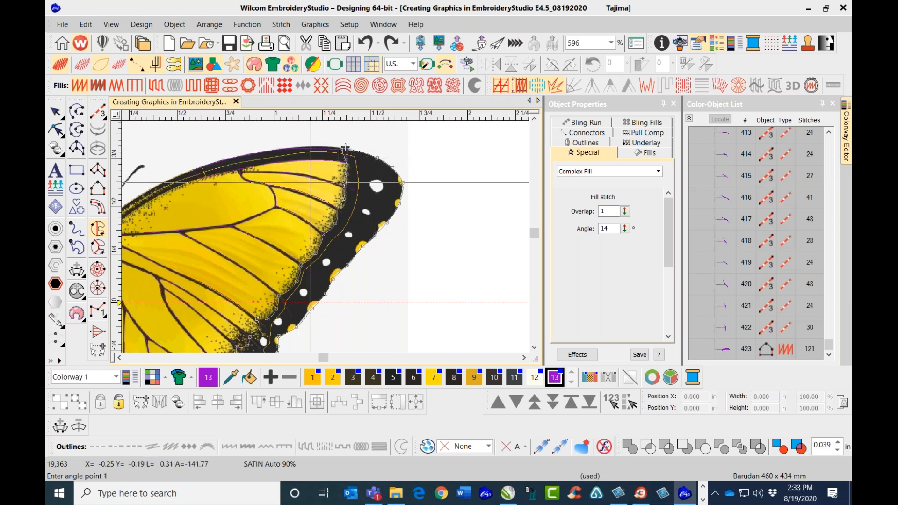
{"action": "left_click", "coordinate": [426, 244]}
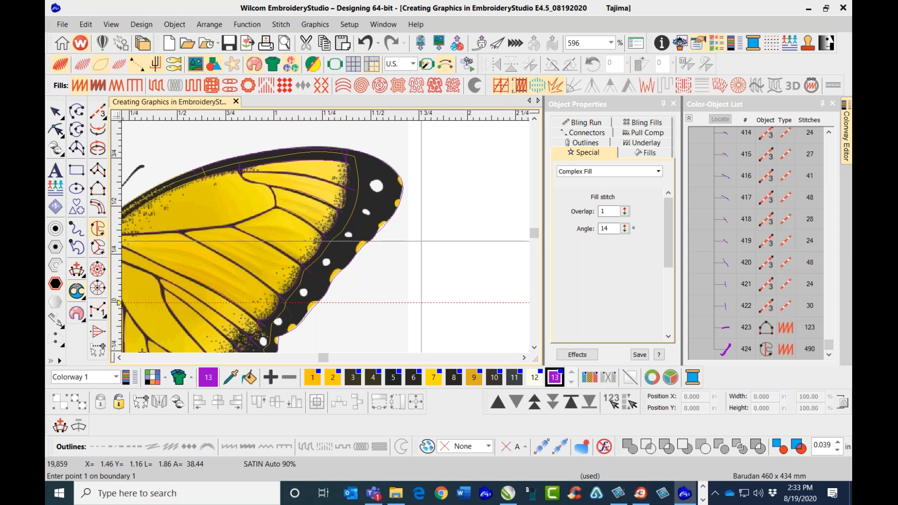
{"action": "key", "text": "s"}
{"action": "scroll", "coordinate": [355, 200], "scroll_direction": "down", "scroll_amount": 4}
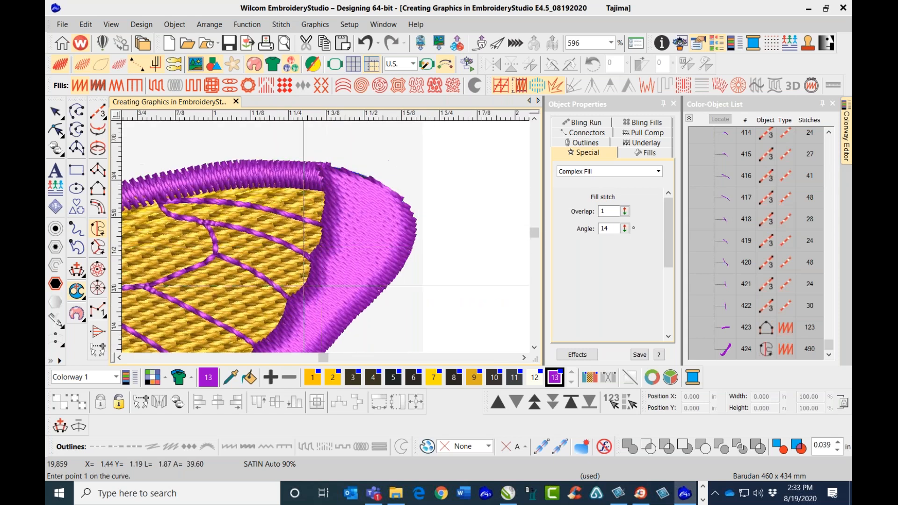
{"action": "scroll", "coordinate": [324, 236], "scroll_direction": "up", "scroll_amount": 4}
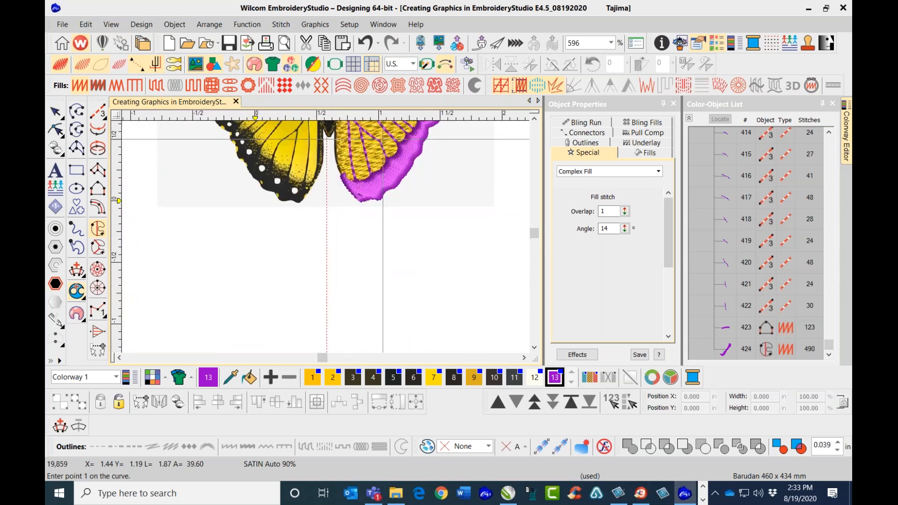
Hide the stitches and trace the first side of a satin column up the inner edge of the lower right wing
{"action": "key", "text": "s"}
{"action": "key", "text": "s"}
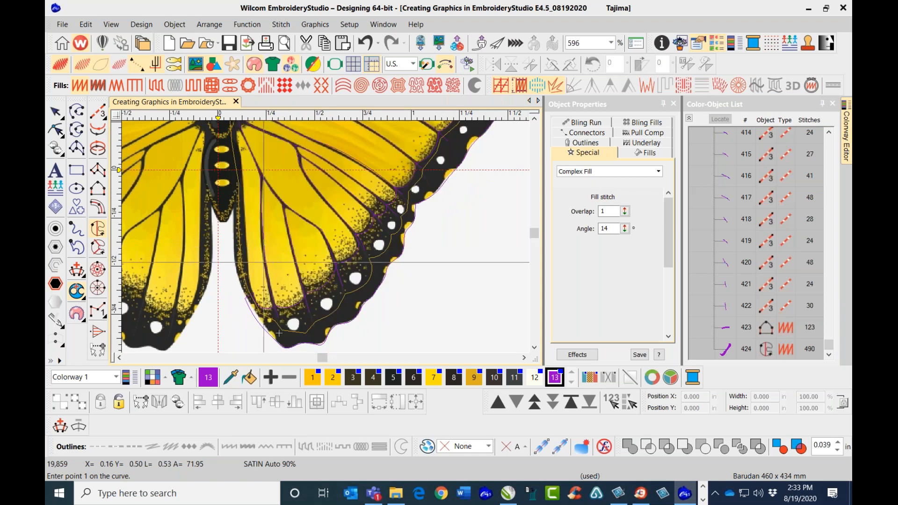
{"action": "key", "text": "s"}
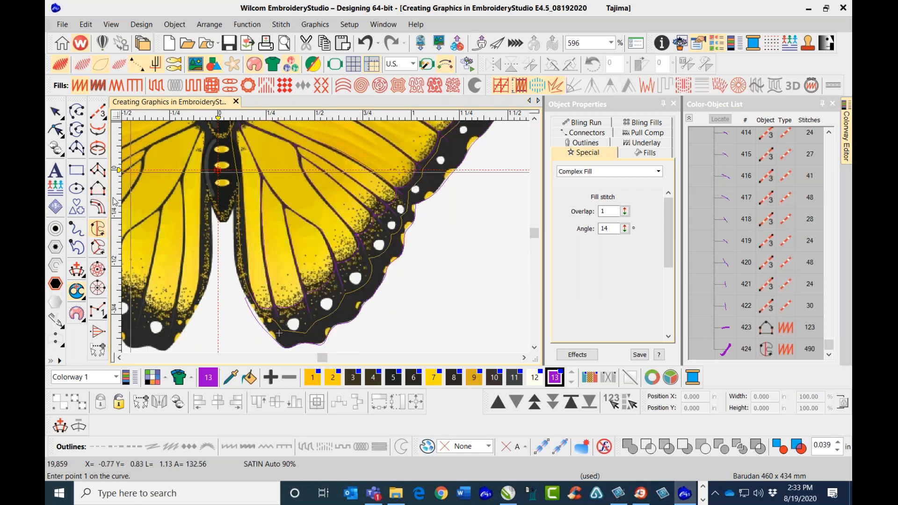
{"action": "left_click", "coordinate": [104, 209]}
{"action": "left_click", "coordinate": [99, 190]}
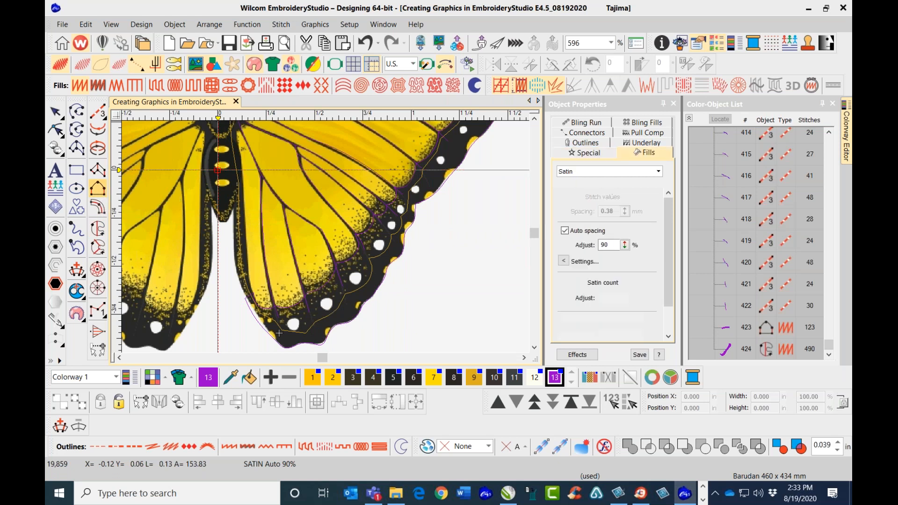
{"action": "left_click", "coordinate": [260, 309]}
{"action": "left_click", "coordinate": [250, 294]}
{"action": "left_click", "coordinate": [246, 252]}
{"action": "left_click", "coordinate": [244, 197]}
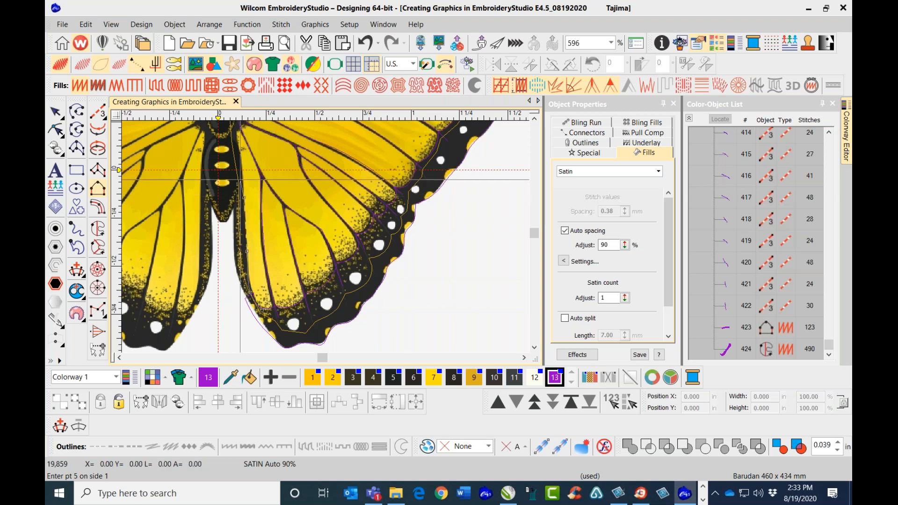
{"action": "key", "text": "Return"}
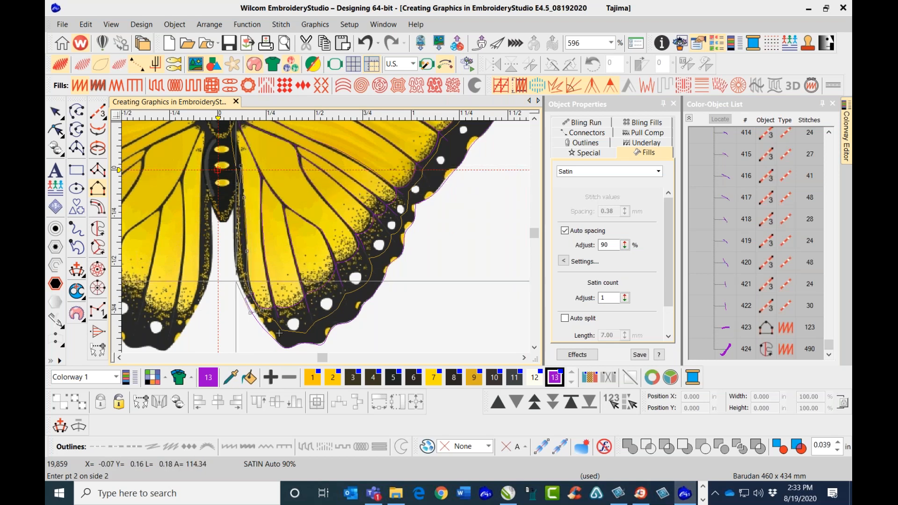
Trace the column's second side along the outside of the lower wing's inner edge up to the body and generate the satin
{"action": "left_click", "coordinate": [236, 281]}
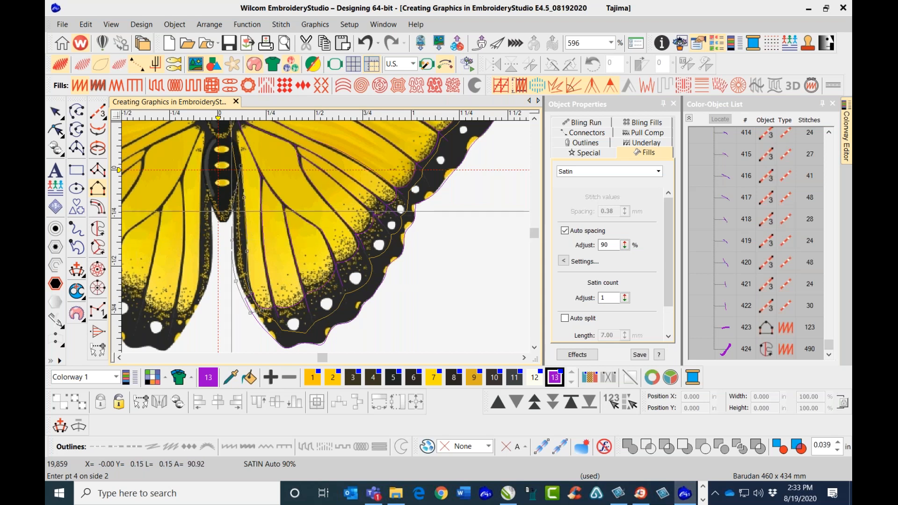
{"action": "left_click", "coordinate": [232, 199]}
{"action": "left_click", "coordinate": [234, 186]}
{"action": "left_click", "coordinate": [236, 169]}
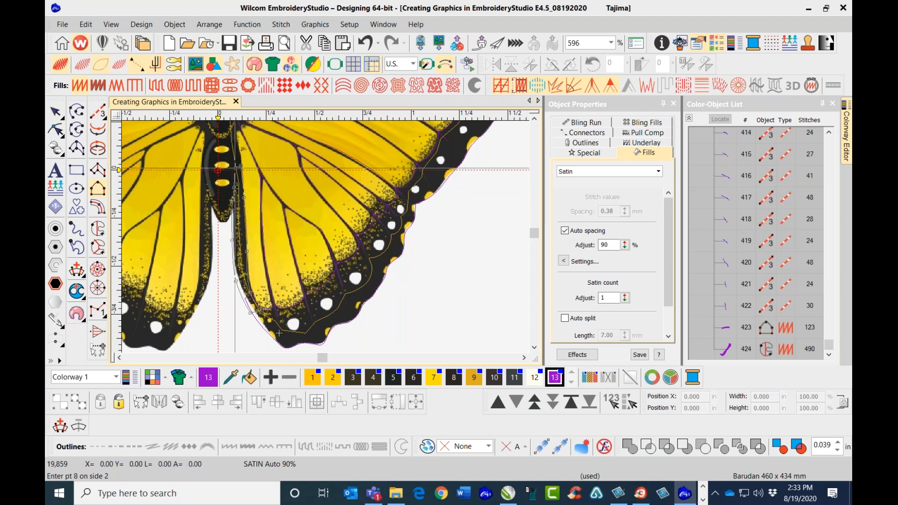
{"action": "key", "text": "Return"}
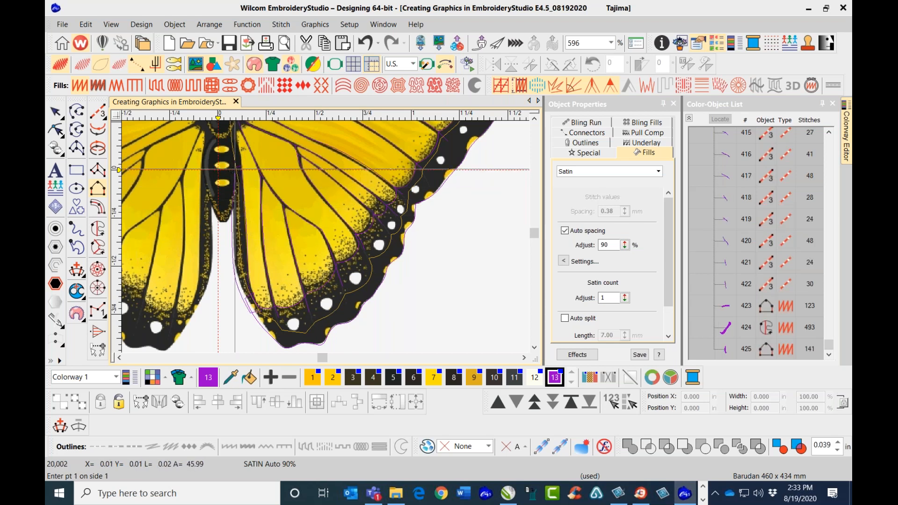
Display the whole design with its stitches and examine the right wing's fills, veins and satin borders
{"action": "key", "text": "s"}
{"action": "key", "text": "s"}
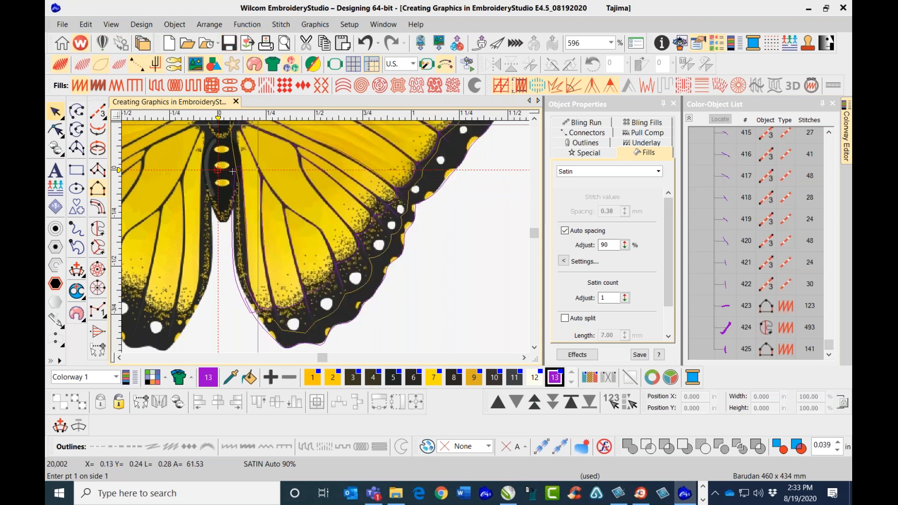
{"action": "left_click", "coordinate": [55, 112]}
{"action": "left_click", "coordinate": [389, 263]}
{"action": "key", "text": "0"}
{"action": "key", "text": "s"}
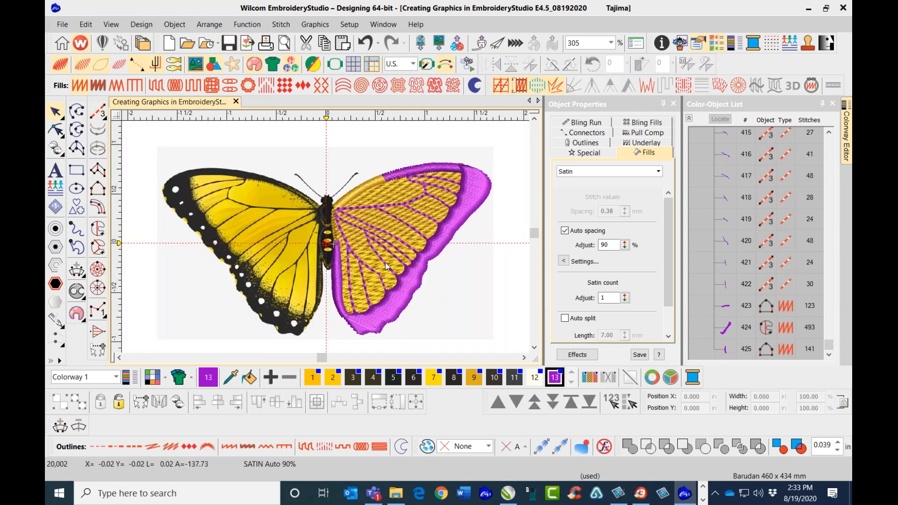
{"action": "scroll", "coordinate": [374, 202], "scroll_direction": "up", "scroll_amount": 1}
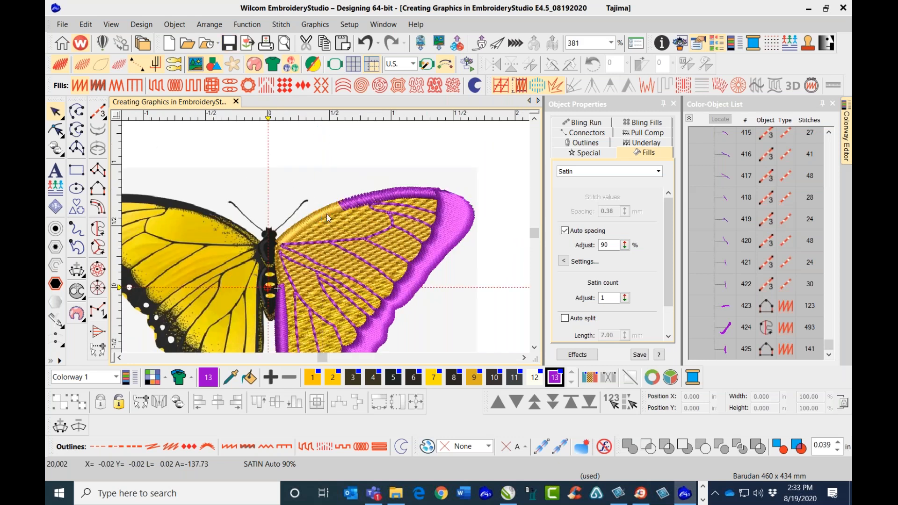
{"action": "scroll", "coordinate": [341, 228], "scroll_direction": "up", "scroll_amount": 2}
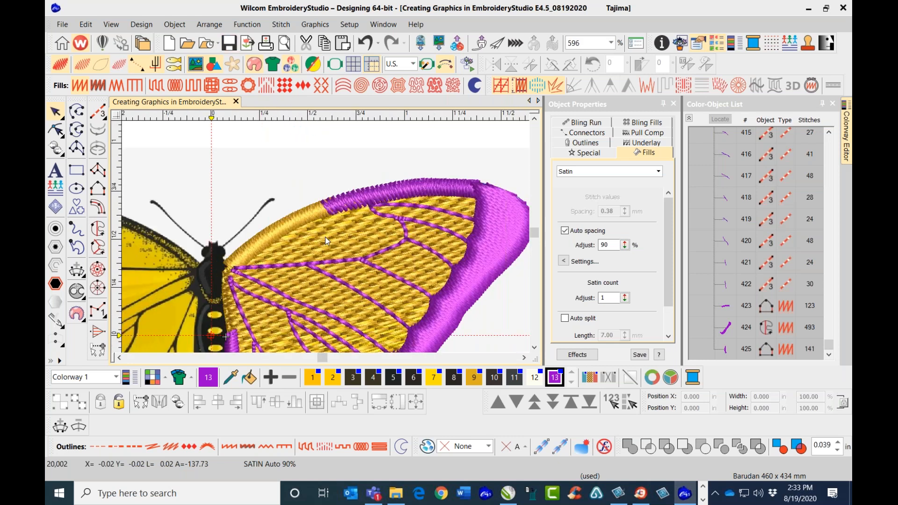
{"action": "scroll", "coordinate": [350, 231], "scroll_direction": "down", "scroll_amount": 2}
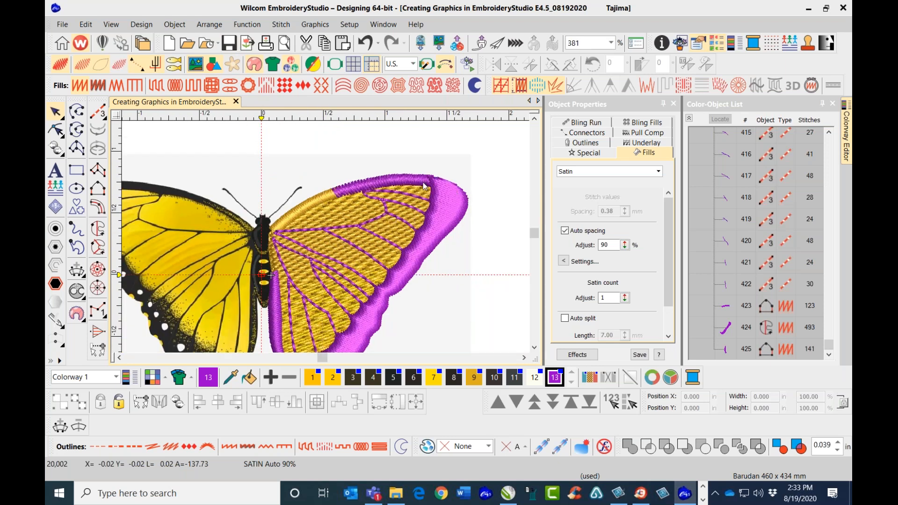
{"action": "scroll", "coordinate": [309, 270], "scroll_direction": "down", "scroll_amount": 1}
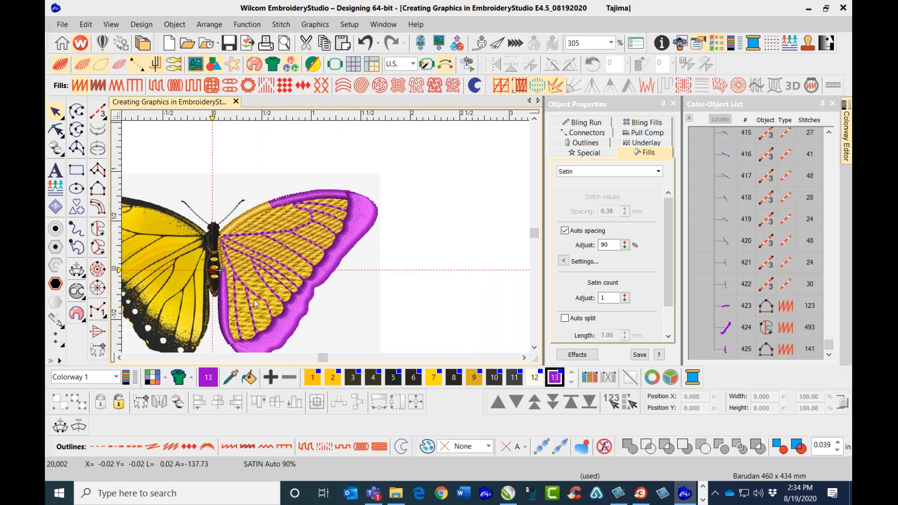
Hide the stitches and trace the first side of a colour 9 satin column around the inner edge of the topmost yellow wing-tip spot
{"action": "key", "text": "s"}
{"action": "key", "text": "s"}
{"action": "key", "text": "s"}
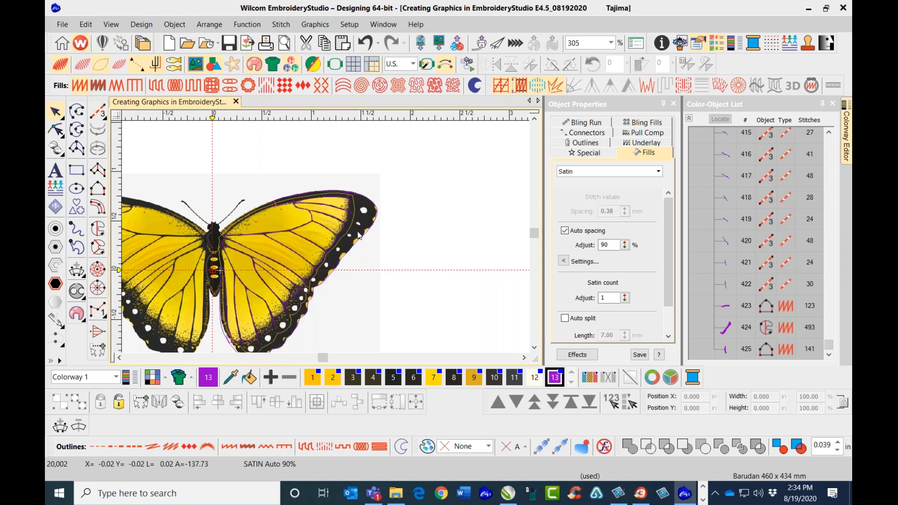
{"action": "scroll", "coordinate": [358, 235], "scroll_direction": "up", "scroll_amount": 2}
{"action": "scroll", "coordinate": [325, 241], "scroll_direction": "up", "scroll_amount": 2}
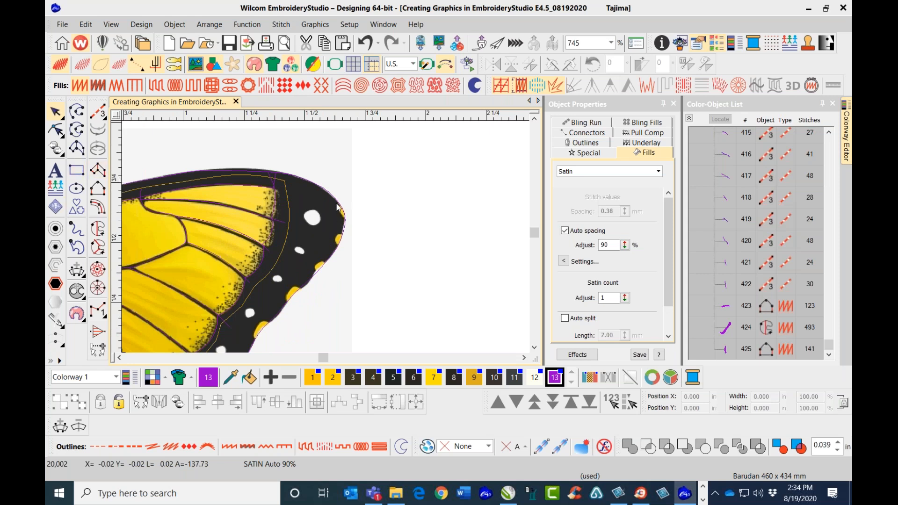
{"action": "left_click", "coordinate": [96, 191]}
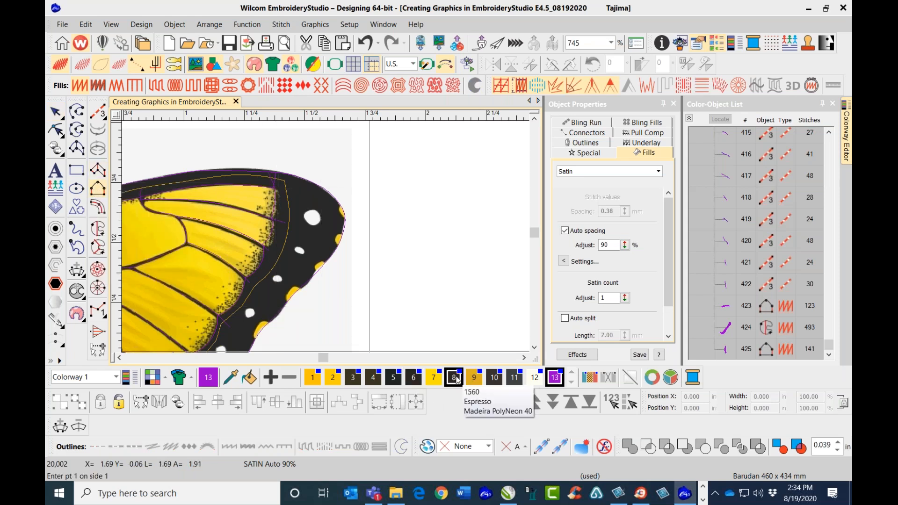
{"action": "left_click", "coordinate": [473, 377]}
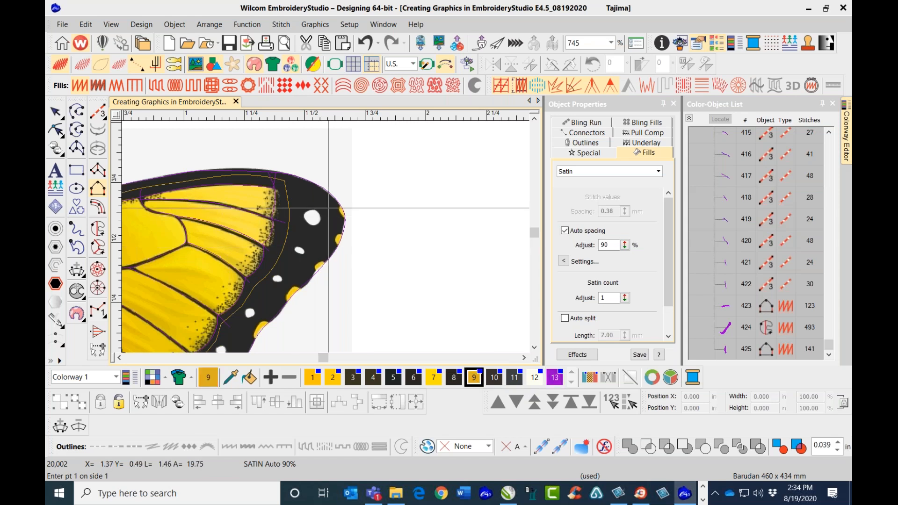
{"action": "scroll", "coordinate": [336, 236], "scroll_direction": "up", "scroll_amount": 2}
{"action": "scroll", "coordinate": [335, 236], "scroll_direction": "up", "scroll_amount": 2}
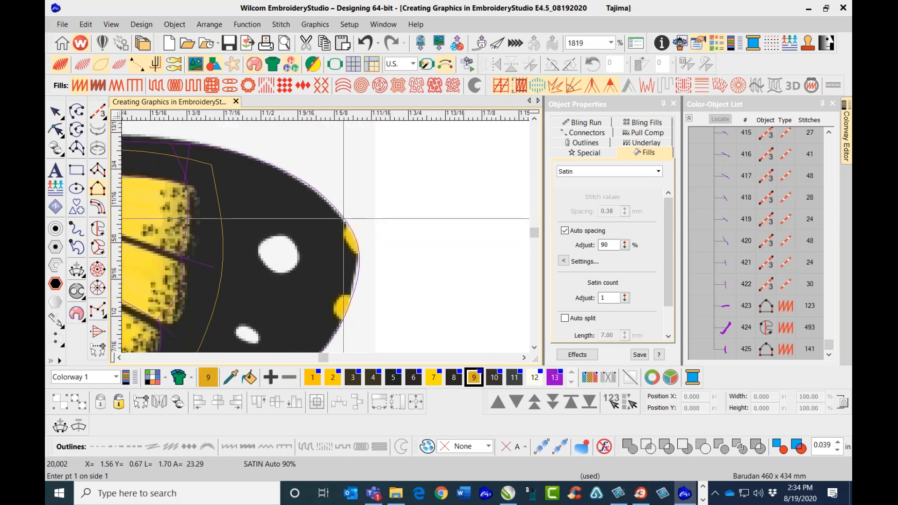
{"action": "left_click", "coordinate": [341, 220]}
{"action": "left_click", "coordinate": [339, 243]}
{"action": "left_click", "coordinate": [356, 255]}
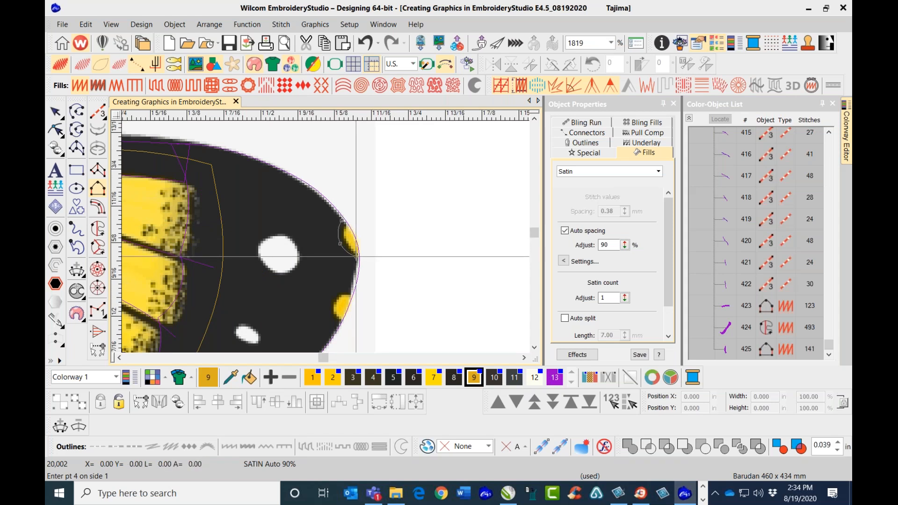
{"action": "key", "text": "Return"}
Trace the column's second side along the outer edge of the yellow spot and generate the satin
{"action": "left_click", "coordinate": [342, 220]}
{"action": "left_click", "coordinate": [354, 235]}
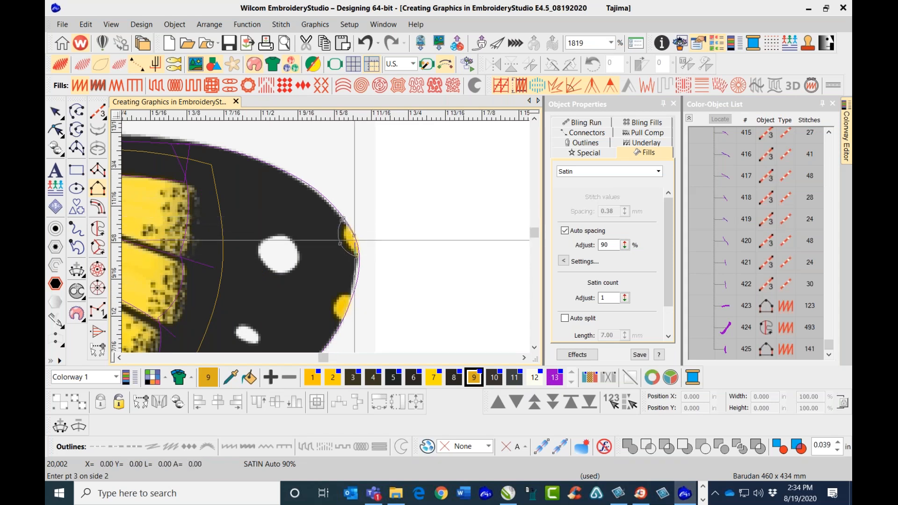
{"action": "left_click", "coordinate": [357, 256]}
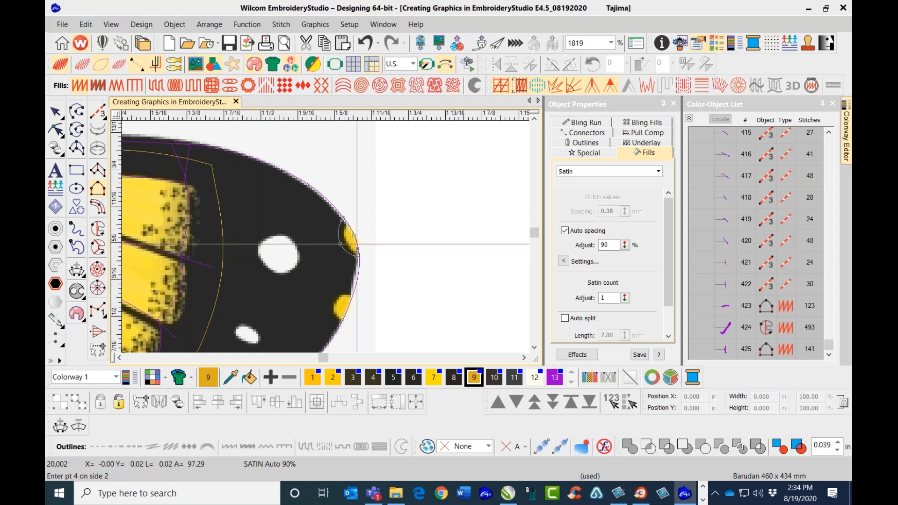
{"action": "key", "text": "Return"}
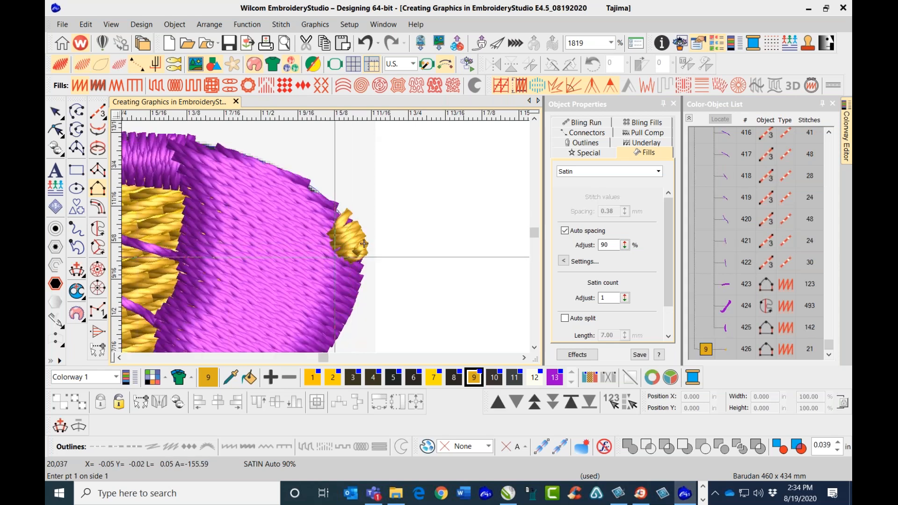
View the design at actual size and delete the small gold satin spot from the right wing tip
{"action": "scroll", "coordinate": [362, 241], "scroll_direction": "down", "scroll_amount": 3}
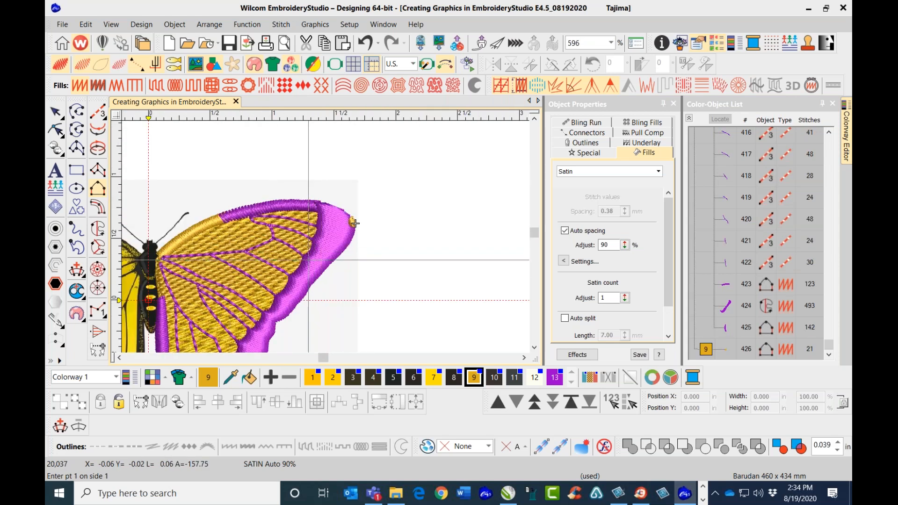
{"action": "key", "text": "1"}
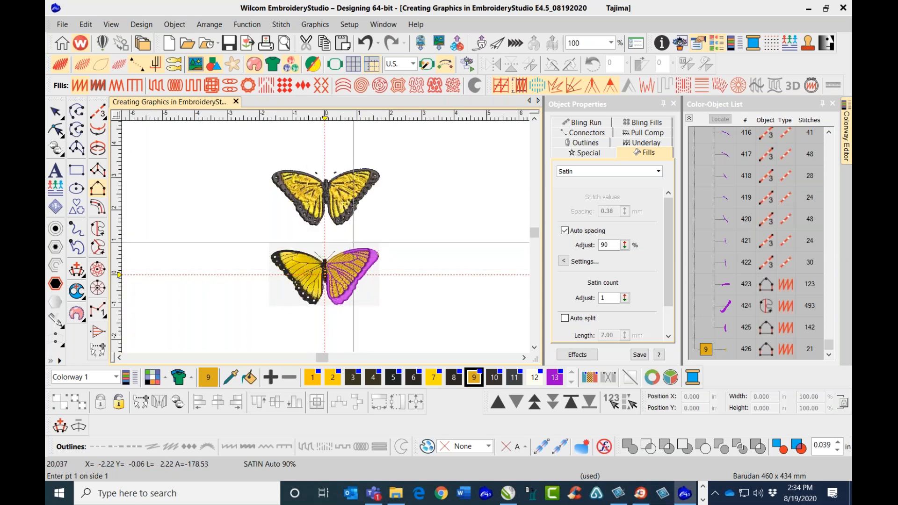
{"action": "left_click", "coordinate": [55, 112]}
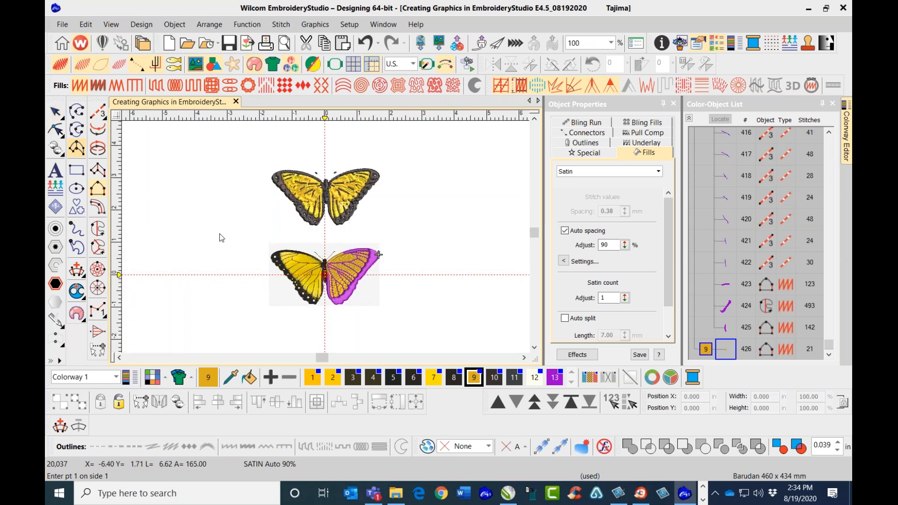
{"action": "key", "text": "shift+Tab"}
{"action": "scroll", "coordinate": [338, 268], "scroll_direction": "up", "scroll_amount": 2}
{"action": "scroll", "coordinate": [392, 203], "scroll_direction": "up", "scroll_amount": 2}
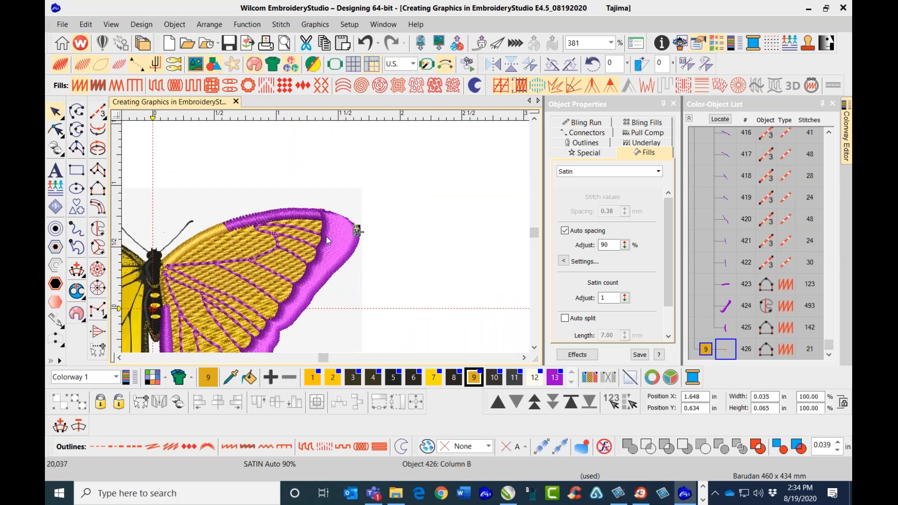
{"action": "left_click", "coordinate": [373, 191]}
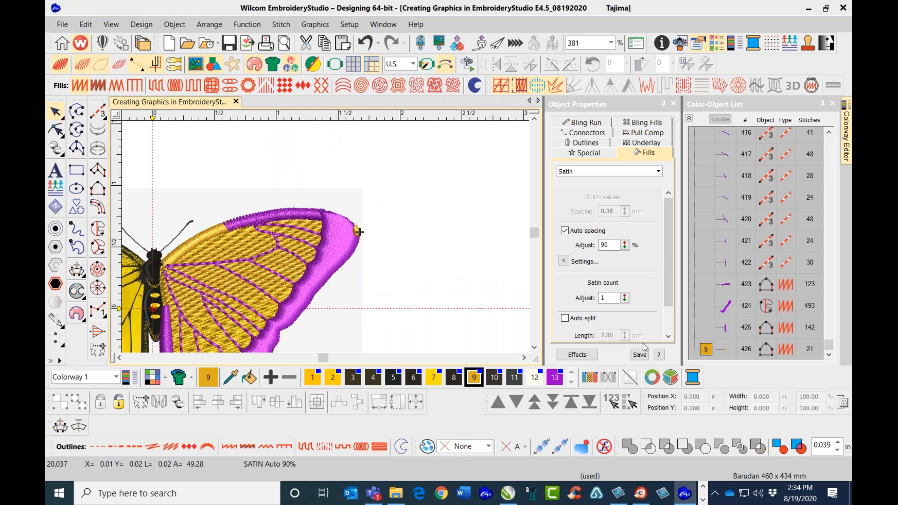
{"action": "left_click", "coordinate": [732, 353]}
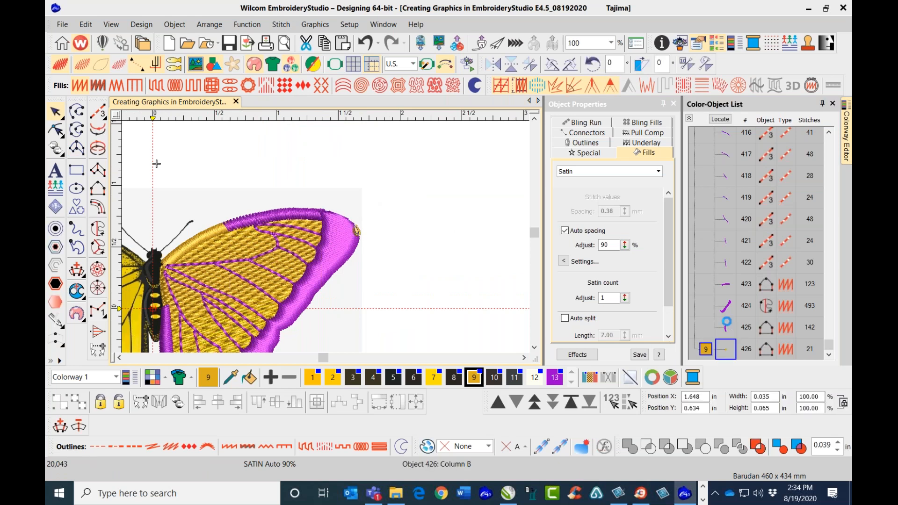
{"action": "key", "text": "Delete"}
Hide the stitches and digitize a zigzagging Run line in colour 9 through the dark speckles from the right wing's base along its upper edge
{"action": "key", "text": "t"}
{"action": "scroll", "coordinate": [328, 259], "scroll_direction": "up", "scroll_amount": 1}
{"action": "scroll", "coordinate": [325, 237], "scroll_direction": "down", "scroll_amount": 3}
{"action": "scroll", "coordinate": [325, 237], "scroll_direction": "up", "scroll_amount": 2}
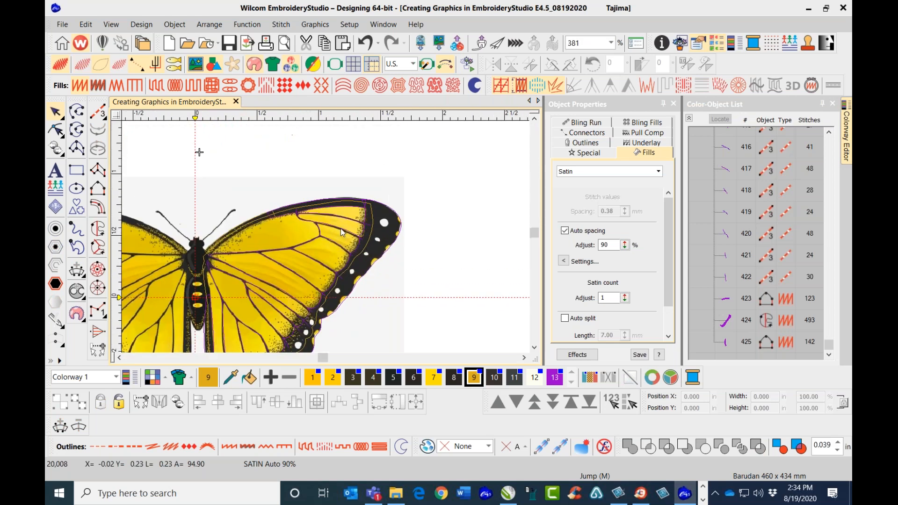
{"action": "scroll", "coordinate": [354, 229], "scroll_direction": "up", "scroll_amount": 3}
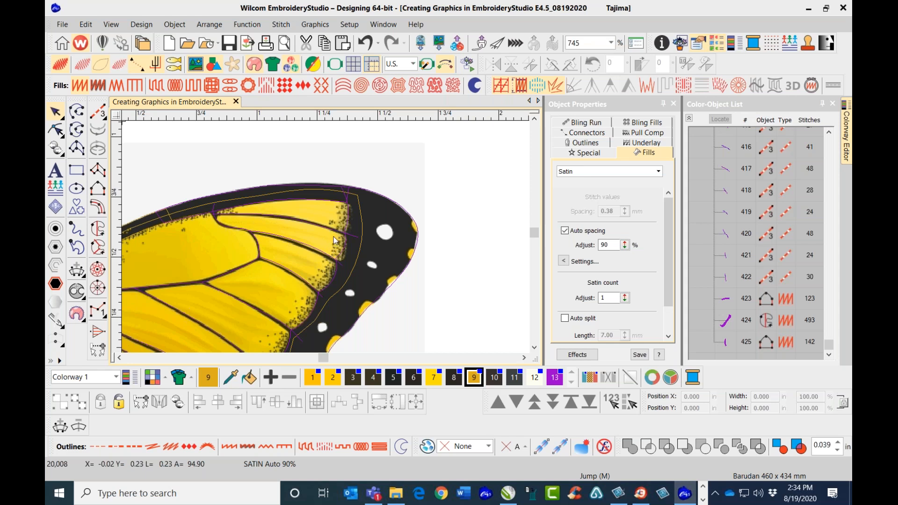
{"action": "left_click", "coordinate": [106, 120]}
{"action": "left_click", "coordinate": [118, 123]}
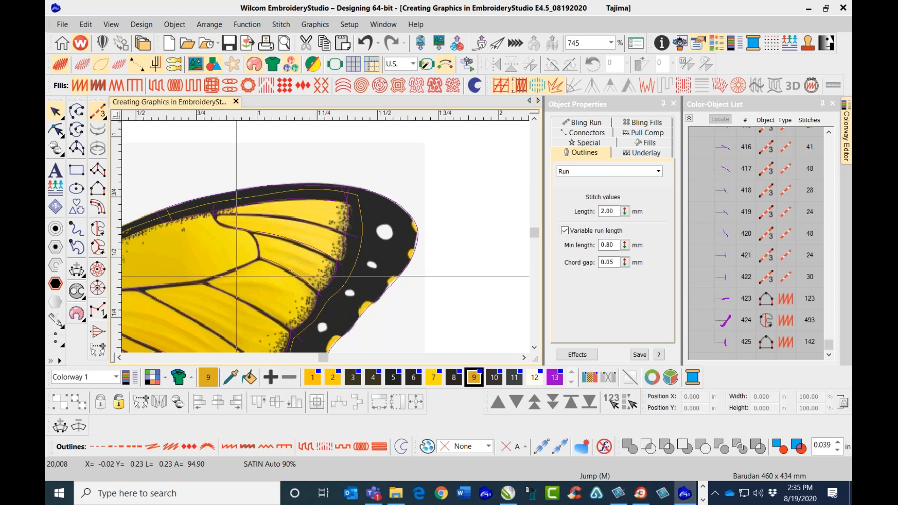
{"action": "scroll", "coordinate": [325, 245], "scroll_direction": "up", "scroll_amount": 4}
{"action": "scroll", "coordinate": [325, 245], "scroll_direction": "down", "scroll_amount": 3}
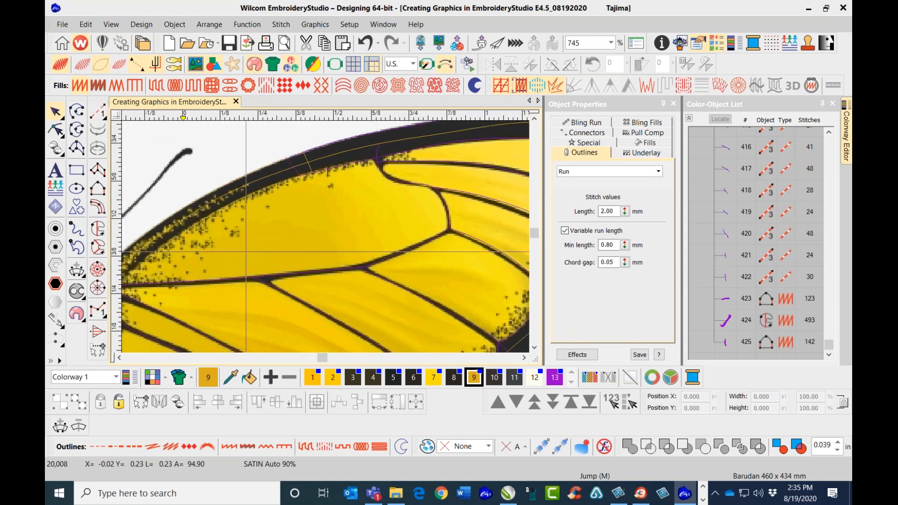
{"action": "key", "text": "t"}
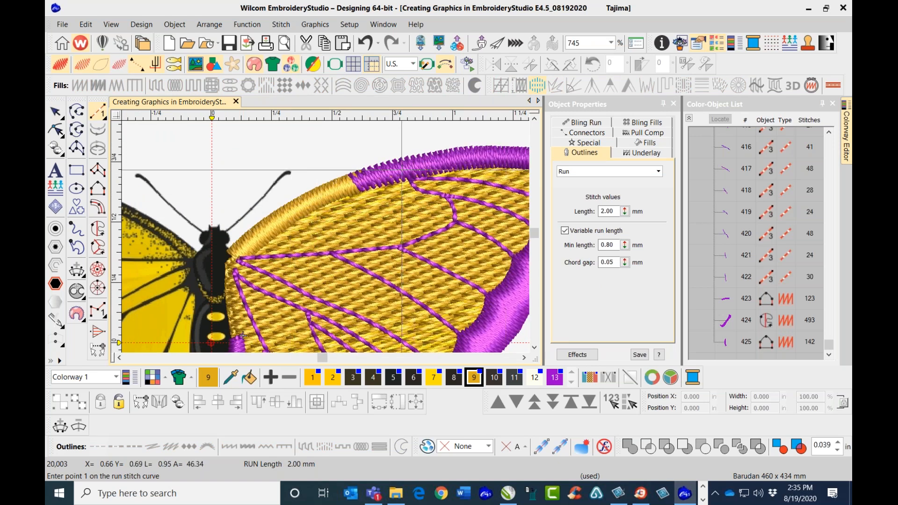
{"action": "key", "text": "t"}
{"action": "scroll", "coordinate": [304, 254], "scroll_direction": "up", "scroll_amount": 3}
{"action": "left_click", "coordinate": [314, 223]}
{"action": "left_click", "coordinate": [340, 234]}
{"action": "left_click", "coordinate": [345, 223]}
{"action": "left_click", "coordinate": [331, 218]}
{"action": "left_click", "coordinate": [329, 204]}
{"action": "left_click", "coordinate": [339, 178]}
{"action": "left_click", "coordinate": [360, 187]}
{"action": "left_click", "coordinate": [350, 195]}
{"action": "left_click", "coordinate": [350, 201]}
{"action": "left_click", "coordinate": [375, 189]}
{"action": "left_click", "coordinate": [385, 194]}
{"action": "left_click", "coordinate": [373, 178]}
{"action": "left_click", "coordinate": [365, 177]}
{"action": "left_click", "coordinate": [388, 167]}
{"action": "left_click", "coordinate": [403, 175]}
{"action": "left_click", "coordinate": [391, 160]}
{"action": "left_click", "coordinate": [406, 150]}
{"action": "left_click", "coordinate": [426, 149]}
{"action": "left_click", "coordinate": [404, 139]}
{"action": "left_click", "coordinate": [397, 140]}
{"action": "left_click", "coordinate": [385, 155]}
{"action": "left_click", "coordinate": [413, 156]}
{"action": "left_click", "coordinate": [414, 142]}
{"action": "left_click", "coordinate": [392, 203]}
{"action": "left_click", "coordinate": [400, 197]}
{"action": "left_click", "coordinate": [385, 183]}
{"action": "left_click", "coordinate": [415, 166]}
{"action": "left_click", "coordinate": [371, 188]}
{"action": "left_click", "coordinate": [383, 157]}
{"action": "left_click", "coordinate": [391, 167]}
{"action": "left_click", "coordinate": [402, 152]}
{"action": "left_click", "coordinate": [442, 134]}
{"action": "left_click", "coordinate": [418, 169]}
{"action": "left_click", "coordinate": [400, 191]}
{"action": "left_click", "coordinate": [429, 199]}
{"action": "left_click", "coordinate": [435, 184]}
{"action": "left_click", "coordinate": [443, 166]}
{"action": "left_click", "coordinate": [455, 187]}
{"action": "left_click", "coordinate": [463, 204]}
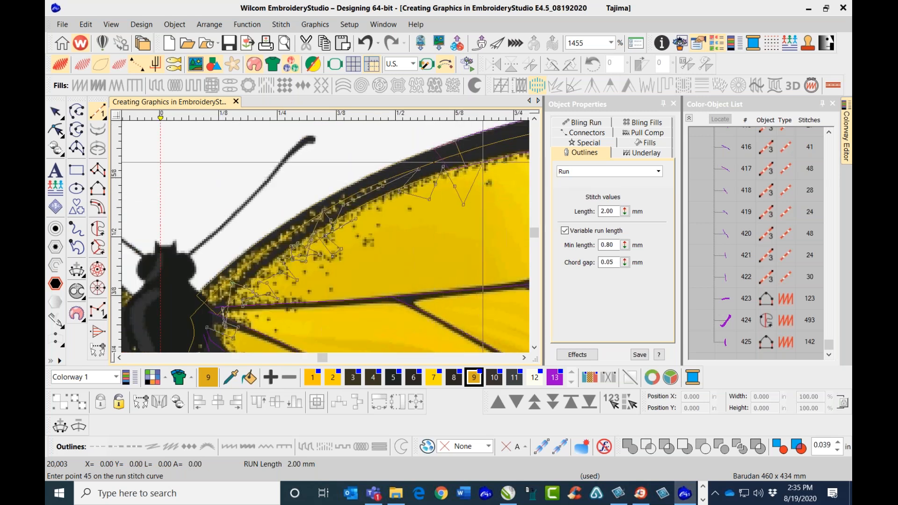
Extend the run line through the speckles along the upper wing edge past the start of the uppermost vein
{"action": "left_click", "coordinate": [490, 170]}
{"action": "left_click", "coordinate": [507, 176]}
{"action": "left_click", "coordinate": [507, 155]}
{"action": "left_click", "coordinate": [508, 153]}
{"action": "left_click", "coordinate": [425, 189]}
{"action": "left_click", "coordinate": [446, 205]}
{"action": "left_click", "coordinate": [461, 206]}
{"action": "left_click", "coordinate": [477, 184]}
{"action": "left_click", "coordinate": [481, 176]}
{"action": "left_click", "coordinate": [490, 191]}
{"action": "left_click", "coordinate": [427, 195]}
{"action": "left_click", "coordinate": [438, 179]}
{"action": "left_click", "coordinate": [500, 178]}
{"action": "scroll", "coordinate": [411, 211], "scroll_direction": "down", "scroll_amount": 2}
Carry the run line along the dark upper border to the wing tip and zigzag into the first speckles of the outer edge
{"action": "left_click", "coordinate": [351, 234]}
{"action": "left_click", "coordinate": [385, 241]}
{"action": "left_click", "coordinate": [392, 256]}
{"action": "left_click", "coordinate": [390, 263]}
{"action": "left_click", "coordinate": [385, 265]}
{"action": "left_click", "coordinate": [381, 256]}
{"action": "left_click", "coordinate": [386, 267]}
{"action": "left_click", "coordinate": [379, 272]}
{"action": "left_click", "coordinate": [370, 276]}
{"action": "left_click", "coordinate": [362, 280]}
{"action": "left_click", "coordinate": [376, 280]}
{"action": "left_click", "coordinate": [382, 301]}
{"action": "left_click", "coordinate": [396, 315]}
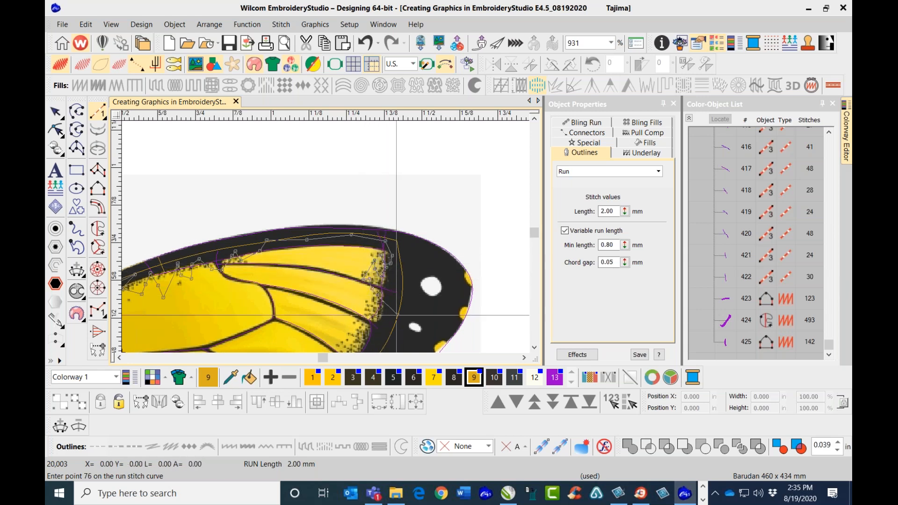
Continue the zigzag run line down through the speckles along the inside of the upper wing's dark outer border
{"action": "left_click", "coordinate": [374, 309]}
{"action": "left_click", "coordinate": [376, 311]}
{"action": "left_click", "coordinate": [375, 323]}
{"action": "left_click", "coordinate": [366, 332]}
{"action": "left_click", "coordinate": [355, 323]}
{"action": "left_click", "coordinate": [357, 336]}
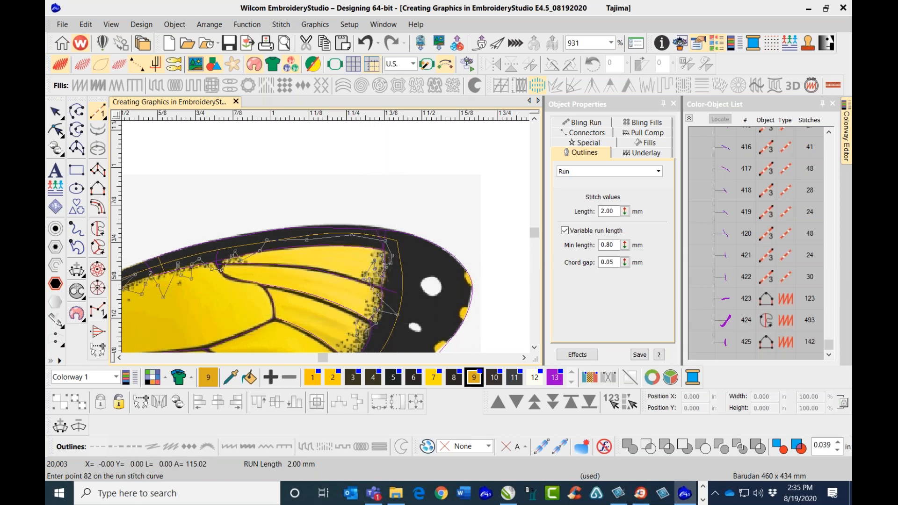
{"action": "left_click", "coordinate": [358, 346]}
{"action": "left_click", "coordinate": [344, 281]}
{"action": "left_click", "coordinate": [330, 293]}
{"action": "left_click", "coordinate": [340, 306]}
{"action": "left_click", "coordinate": [340, 295]}
{"action": "left_click", "coordinate": [332, 298]}
{"action": "left_click", "coordinate": [330, 304]}
{"action": "left_click", "coordinate": [327, 322]}
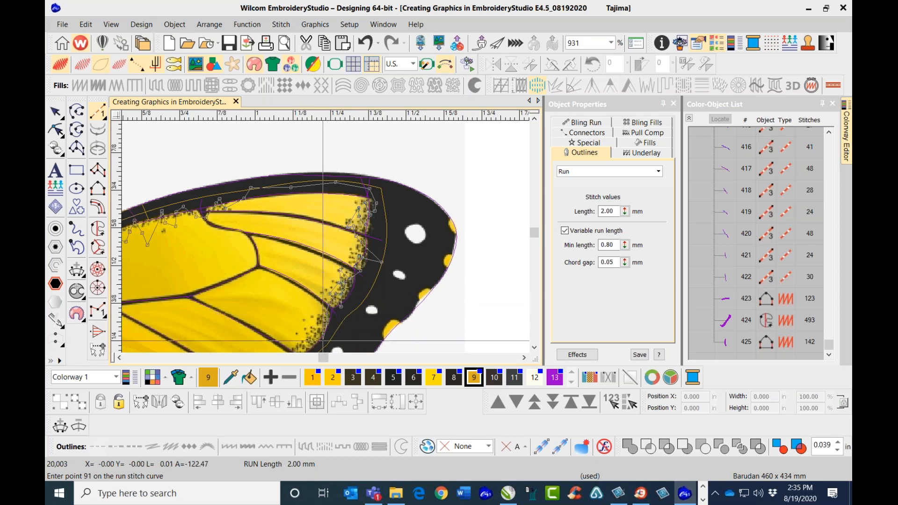
Add more run points beyond the next vein end on the outer border and remove the last misplaced points
{"action": "left_click", "coordinate": [321, 342]}
{"action": "left_click", "coordinate": [322, 284]}
{"action": "left_click", "coordinate": [322, 259]}
{"action": "left_click", "coordinate": [329, 269]}
{"action": "left_click", "coordinate": [322, 280]}
{"action": "left_click", "coordinate": [314, 281]}
{"action": "left_click", "coordinate": [312, 288]}
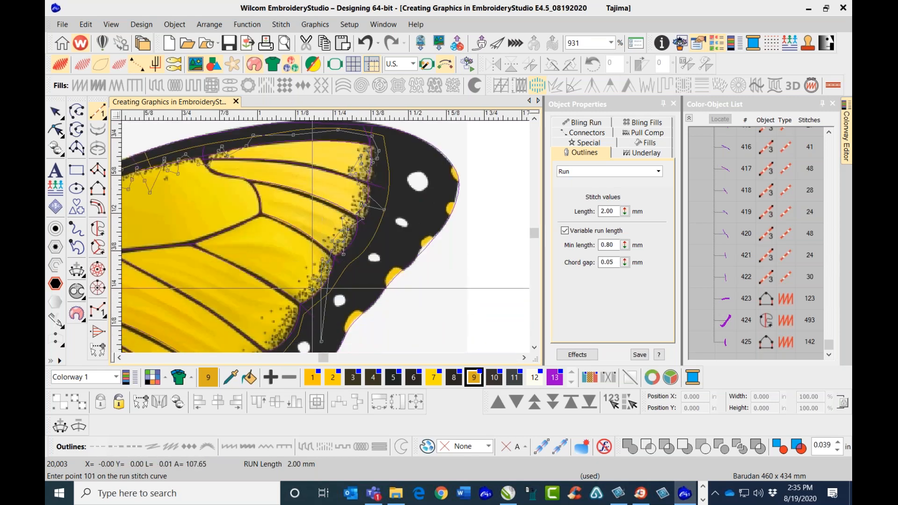
{"action": "key", "text": "BackSpace"}
{"action": "key", "text": "BackSpace"}
{"action": "key", "text": "BackSpace"}
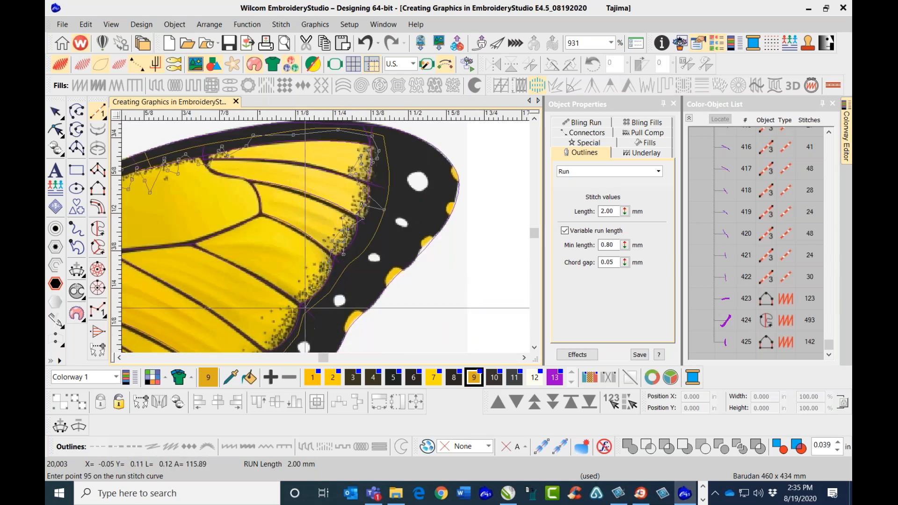
Zigzag the run line down through the speckles along the outer border to the next vein end
{"action": "left_click", "coordinate": [323, 281]}
{"action": "left_click", "coordinate": [320, 280]}
{"action": "left_click", "coordinate": [316, 275]}
{"action": "left_click", "coordinate": [321, 276]}
{"action": "left_click", "coordinate": [320, 288]}
{"action": "left_click", "coordinate": [314, 286]}
{"action": "left_click", "coordinate": [309, 300]}
{"action": "left_click", "coordinate": [309, 298]}
Carry the zigzag run line past that vein end into the speckles between it and the following vein
{"action": "left_click", "coordinate": [298, 317]}
{"action": "left_click", "coordinate": [287, 308]}
{"action": "left_click", "coordinate": [288, 319]}
{"action": "left_click", "coordinate": [288, 326]}
{"action": "left_click", "coordinate": [287, 333]}
{"action": "left_click", "coordinate": [281, 344]}
Extend the run line around the following vein end, alternating between the dark border and the speckled edge
{"action": "left_click", "coordinate": [309, 286]}
{"action": "left_click", "coordinate": [312, 269]}
{"action": "left_click", "coordinate": [298, 271]}
{"action": "left_click", "coordinate": [285, 313]}
{"action": "left_click", "coordinate": [279, 309]}
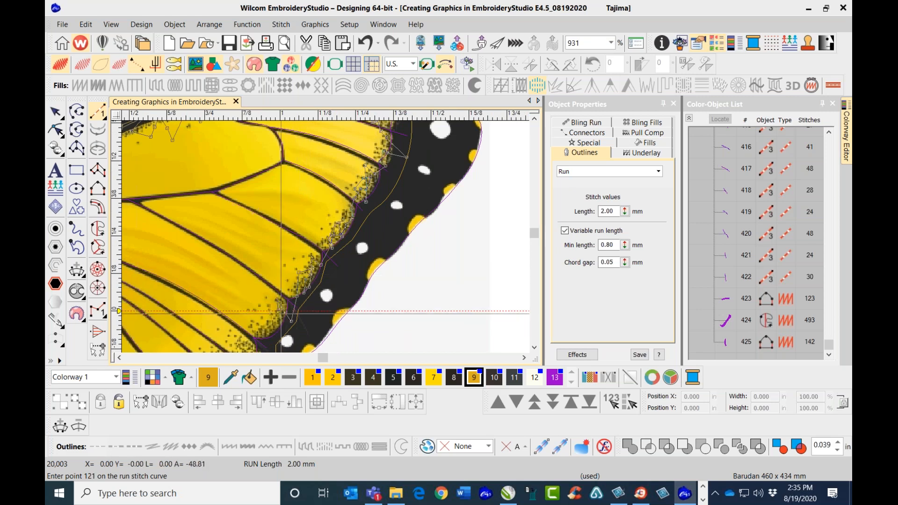
{"action": "left_click", "coordinate": [272, 323]}
{"action": "left_click", "coordinate": [268, 330]}
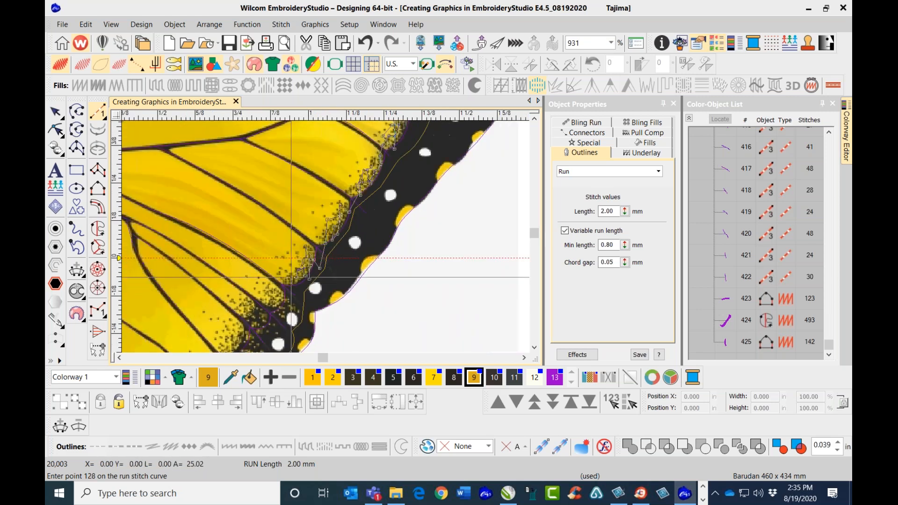
Continue the zigzag run line through the speckles above the notch in the wing's outer edge
{"action": "left_click", "coordinate": [277, 286]}
{"action": "left_click", "coordinate": [283, 302]}
{"action": "left_click", "coordinate": [278, 311]}
{"action": "left_click", "coordinate": [276, 300]}
{"action": "left_click", "coordinate": [272, 294]}
{"action": "left_click", "coordinate": [260, 292]}
{"action": "left_click", "coordinate": [260, 301]}
{"action": "left_click", "coordinate": [262, 308]}
{"action": "left_click", "coordinate": [261, 307]}
Add run points through the dense speckles around the closely spaced vein ends beside the notch in the outer edge
{"action": "left_click", "coordinate": [251, 329]}
{"action": "left_click", "coordinate": [242, 307]}
{"action": "left_click", "coordinate": [253, 314]}
{"action": "left_click", "coordinate": [254, 309]}
{"action": "left_click", "coordinate": [260, 322]}
{"action": "left_click", "coordinate": [256, 330]}
{"action": "left_click", "coordinate": [250, 331]}
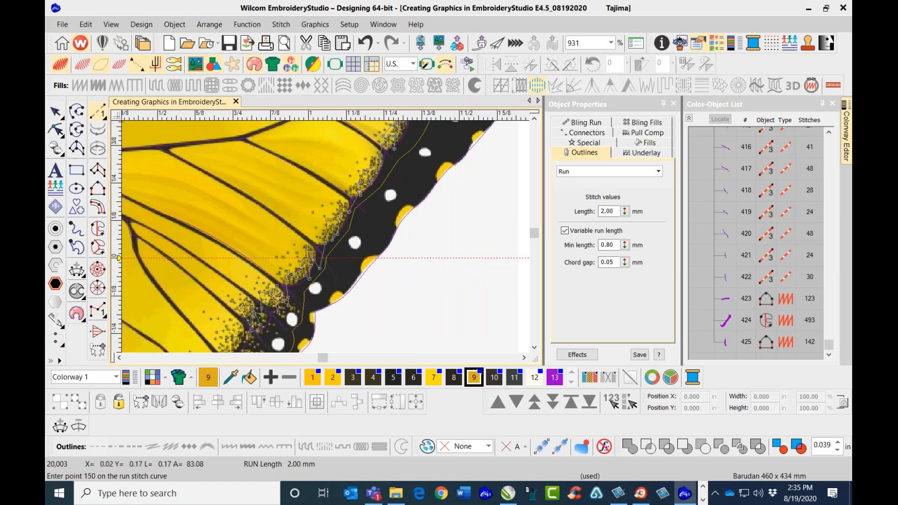
Discard the unfinished run line and show the whole right wing with its simulated stitches
{"action": "scroll", "coordinate": [304, 326], "scroll_direction": "down", "scroll_amount": 2}
{"action": "left_click", "coordinate": [308, 229]}
{"action": "left_click", "coordinate": [310, 250]}
{"action": "key", "text": "Escape"}
{"action": "left_click", "coordinate": [316, 253]}
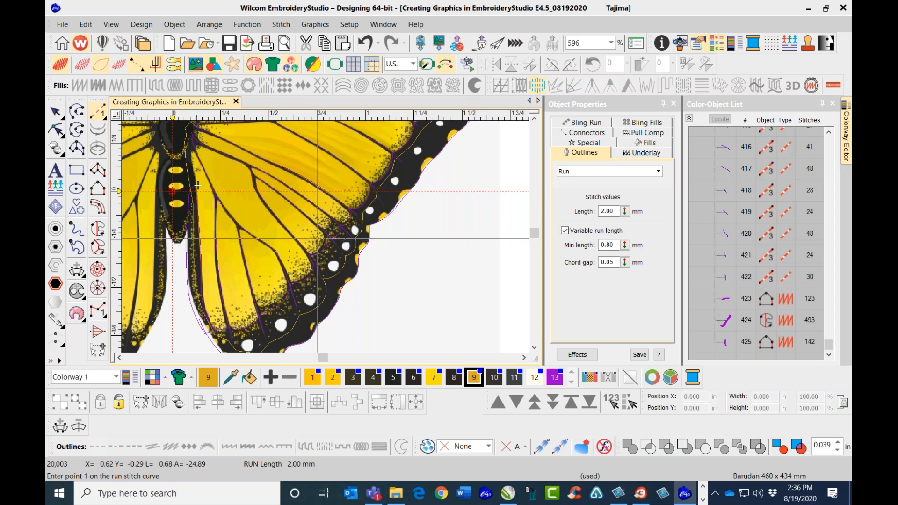
{"action": "key", "text": "Escape"}
{"action": "scroll", "coordinate": [311, 233], "scroll_direction": "down", "scroll_amount": 3}
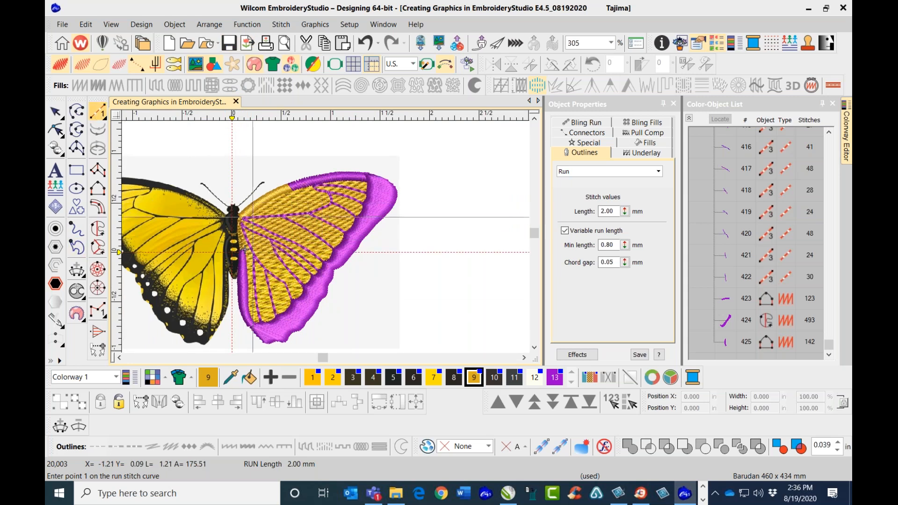
Hide the simulated stitches and start a new zigzag run line through the speckles along the right wing's upper edge
{"action": "key", "text": "s"}
{"action": "scroll", "coordinate": [252, 216], "scroll_direction": "up", "scroll_amount": 1}
{"action": "scroll", "coordinate": [319, 239], "scroll_direction": "up", "scroll_amount": 2}
{"action": "left_click", "coordinate": [319, 235]}
{"action": "left_click", "coordinate": [322, 235]}
{"action": "left_click", "coordinate": [321, 231]}
{"action": "left_click", "coordinate": [323, 229]}
{"action": "left_click", "coordinate": [327, 232]}
{"action": "left_click", "coordinate": [333, 220]}
{"action": "left_click", "coordinate": [333, 225]}
{"action": "left_click", "coordinate": [337, 235]}
{"action": "left_click", "coordinate": [336, 236]}
{"action": "left_click", "coordinate": [342, 231]}
{"action": "left_click", "coordinate": [335, 224]}
{"action": "left_click", "coordinate": [333, 219]}
{"action": "left_click", "coordinate": [338, 219]}
{"action": "left_click", "coordinate": [342, 224]}
{"action": "left_click", "coordinate": [345, 223]}
{"action": "left_click", "coordinate": [345, 217]}
{"action": "left_click", "coordinate": [354, 210]}
Continue the zigzag run line along the upper edge, alternating between the yellow fill and the dark border
{"action": "left_click", "coordinate": [352, 217]}
{"action": "left_click", "coordinate": [354, 207]}
{"action": "left_click", "coordinate": [357, 202]}
{"action": "left_click", "coordinate": [359, 203]}
{"action": "left_click", "coordinate": [368, 213]}
{"action": "left_click", "coordinate": [366, 205]}
{"action": "left_click", "coordinate": [373, 194]}
{"action": "left_click", "coordinate": [377, 192]}
{"action": "left_click", "coordinate": [382, 197]}
{"action": "left_click", "coordinate": [388, 189]}
{"action": "left_click", "coordinate": [393, 186]}
Extend the run line with uneven zigzag points through the upper-edge speckles toward the wing tip
{"action": "left_click", "coordinate": [395, 193]}
{"action": "left_click", "coordinate": [395, 190]}
{"action": "left_click", "coordinate": [403, 180]}
{"action": "left_click", "coordinate": [412, 174]}
{"action": "left_click", "coordinate": [415, 181]}
{"action": "left_click", "coordinate": [413, 189]}
{"action": "left_click", "coordinate": [415, 187]}
{"action": "left_click", "coordinate": [427, 173]}
{"action": "left_click", "coordinate": [435, 177]}
{"action": "left_click", "coordinate": [448, 178]}
{"action": "left_click", "coordinate": [444, 170]}
{"action": "left_click", "coordinate": [449, 165]}
{"action": "left_click", "coordinate": [469, 161]}
Turn the zigzag run line around the wing tip, following the speckles onto the outer edge
{"action": "left_click", "coordinate": [412, 201]}
{"action": "left_click", "coordinate": [447, 201]}
{"action": "left_click", "coordinate": [466, 205]}
{"action": "left_click", "coordinate": [463, 214]}
{"action": "left_click", "coordinate": [457, 213]}
{"action": "left_click", "coordinate": [458, 219]}
{"action": "left_click", "coordinate": [463, 220]}
{"action": "left_click", "coordinate": [461, 216]}
{"action": "left_click", "coordinate": [460, 217]}
{"action": "left_click", "coordinate": [457, 233]}
{"action": "left_click", "coordinate": [466, 240]}
{"action": "left_click", "coordinate": [464, 233]}
{"action": "left_click", "coordinate": [460, 229]}
{"action": "left_click", "coordinate": [456, 237]}
{"action": "left_click", "coordinate": [455, 244]}
{"action": "left_click", "coordinate": [450, 247]}
Continue the run line down the outer edge below the wing tip with short zigzag points
{"action": "left_click", "coordinate": [453, 260]}
{"action": "left_click", "coordinate": [451, 261]}
{"action": "left_click", "coordinate": [449, 270]}
{"action": "left_click", "coordinate": [447, 267]}
{"action": "left_click", "coordinate": [444, 262]}
{"action": "left_click", "coordinate": [441, 272]}
{"action": "left_click", "coordinate": [438, 276]}
{"action": "left_click", "coordinate": [435, 280]}
{"action": "left_click", "coordinate": [432, 284]}
{"action": "left_click", "coordinate": [430, 288]}
{"action": "left_click", "coordinate": [428, 290]}
{"action": "left_click", "coordinate": [426, 295]}
{"action": "left_click", "coordinate": [421, 299]}
Add wider zigzag points to the run line through the next speckled stretch down the outer edge
{"action": "left_click", "coordinate": [417, 303]}
{"action": "left_click", "coordinate": [423, 307]}
{"action": "left_click", "coordinate": [419, 313]}
{"action": "left_click", "coordinate": [417, 322]}
{"action": "left_click", "coordinate": [414, 331]}
{"action": "left_click", "coordinate": [408, 326]}
{"action": "left_click", "coordinate": [403, 316]}
{"action": "left_click", "coordinate": [407, 330]}
{"action": "left_click", "coordinate": [409, 321]}
{"action": "left_click", "coordinate": [401, 329]}
{"action": "left_click", "coordinate": [399, 340]}
Carry the run line farther down the outer edge, zigzagging between the vein ends and the dark border
{"action": "left_click", "coordinate": [348, 302]}
{"action": "left_click", "coordinate": [354, 296]}
{"action": "left_click", "coordinate": [355, 302]}
{"action": "left_click", "coordinate": [353, 299]}
{"action": "left_click", "coordinate": [349, 304]}
{"action": "left_click", "coordinate": [351, 299]}
{"action": "left_click", "coordinate": [346, 307]}
{"action": "left_click", "coordinate": [343, 308]}
{"action": "left_click", "coordinate": [345, 301]}
{"action": "left_click", "coordinate": [349, 295]}
{"action": "left_click", "coordinate": [347, 303]}
{"action": "left_click", "coordinate": [345, 310]}
{"action": "left_click", "coordinate": [342, 324]}
{"action": "left_click", "coordinate": [340, 335]}
Fill the next cluster of speckles along the outer edge with closely spaced run points
{"action": "left_click", "coordinate": [331, 322]}
{"action": "left_click", "coordinate": [323, 321]}
{"action": "left_click", "coordinate": [329, 326]}
{"action": "left_click", "coordinate": [335, 324]}
{"action": "left_click", "coordinate": [332, 329]}
{"action": "left_click", "coordinate": [330, 334]}
{"action": "left_click", "coordinate": [323, 339]}
{"action": "left_click", "coordinate": [320, 330]}
{"action": "left_click", "coordinate": [320, 328]}
{"action": "left_click", "coordinate": [323, 329]}
{"action": "left_click", "coordinate": [324, 335]}
Continue the zigzag run line through the speckles along the middle of the wing's outer edge
{"action": "left_click", "coordinate": [320, 293]}
{"action": "left_click", "coordinate": [319, 298]}
{"action": "left_click", "coordinate": [312, 295]}
{"action": "left_click", "coordinate": [312, 295]}
{"action": "left_click", "coordinate": [308, 302]}
{"action": "left_click", "coordinate": [303, 307]}
{"action": "left_click", "coordinate": [302, 306]}
{"action": "left_click", "coordinate": [308, 295]}
{"action": "left_click", "coordinate": [309, 302]}
{"action": "left_click", "coordinate": [309, 307]}
{"action": "left_click", "coordinate": [302, 318]}
{"action": "left_click", "coordinate": [298, 322]}
Add irregular run points through the dense speckles approaching the lower part of the outer edge
{"action": "left_click", "coordinate": [297, 316]}
{"action": "left_click", "coordinate": [294, 313]}
{"action": "left_click", "coordinate": [293, 316]}
{"action": "left_click", "coordinate": [295, 330]}
{"action": "left_click", "coordinate": [288, 313]}
{"action": "left_click", "coordinate": [285, 311]}
{"action": "left_click", "coordinate": [282, 325]}
{"action": "left_click", "coordinate": [284, 333]}
{"action": "left_click", "coordinate": [286, 329]}
{"action": "left_click", "coordinate": [289, 336]}
{"action": "left_click", "coordinate": [285, 340]}
Extend the zigzag run line through the speckles around the lower vein ends
{"action": "left_click", "coordinate": [295, 289]}
{"action": "left_click", "coordinate": [297, 284]}
{"action": "left_click", "coordinate": [294, 305]}
{"action": "left_click", "coordinate": [292, 297]}
{"action": "left_click", "coordinate": [288, 291]}
{"action": "left_click", "coordinate": [286, 299]}
{"action": "left_click", "coordinate": [282, 306]}
{"action": "left_click", "coordinate": [278, 313]}
{"action": "left_click", "coordinate": [273, 308]}
{"action": "left_click", "coordinate": [277, 301]}
Continue the run line through the speckled shading toward the wing's lower inner corner
{"action": "left_click", "coordinate": [287, 293]}
{"action": "left_click", "coordinate": [282, 308]}
{"action": "left_click", "coordinate": [276, 324]}
{"action": "left_click", "coordinate": [270, 321]}
{"action": "left_click", "coordinate": [260, 314]}
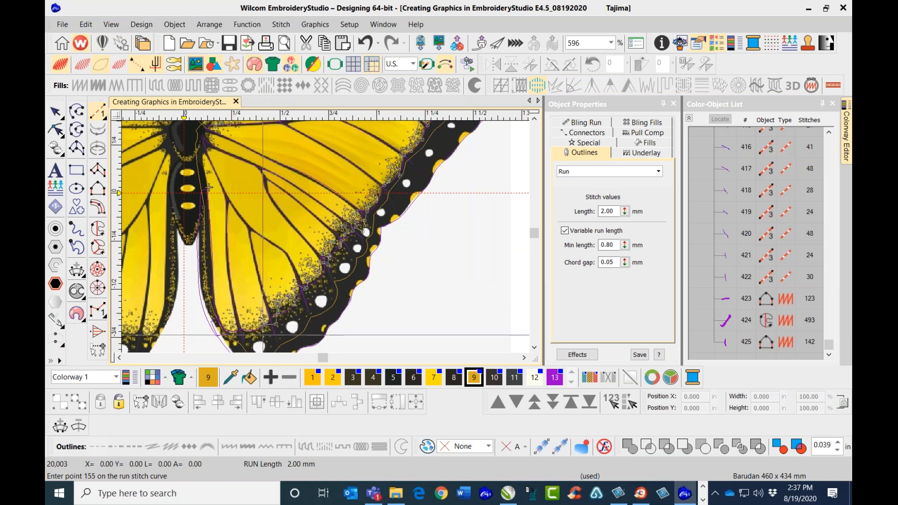
{"action": "left_click", "coordinate": [255, 321]}
{"action": "left_click", "coordinate": [249, 319]}
{"action": "left_click", "coordinate": [253, 324]}
{"action": "left_click", "coordinate": [250, 330]}
{"action": "left_click", "coordinate": [246, 318]}
{"action": "left_click", "coordinate": [247, 327]}
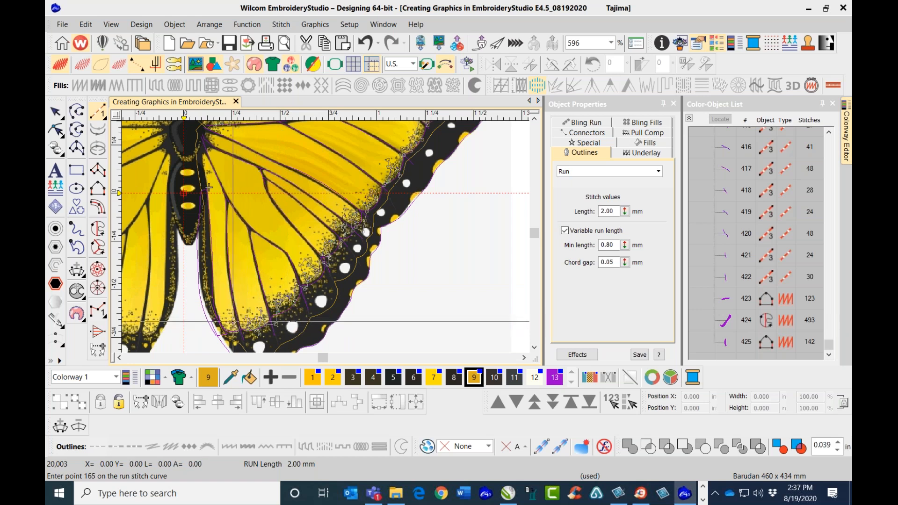
Run the zigzag line from the speckles at the wing's lower inner corner toward the inner edge and finish the run object
{"action": "left_click", "coordinate": [241, 322]}
{"action": "left_click", "coordinate": [243, 336]}
{"action": "left_click", "coordinate": [280, 279]}
{"action": "left_click", "coordinate": [275, 271]}
{"action": "left_click", "coordinate": [273, 277]}
{"action": "left_click", "coordinate": [267, 276]}
{"action": "left_click", "coordinate": [265, 276]}
{"action": "left_click", "coordinate": [261, 270]}
{"action": "left_click", "coordinate": [258, 264]}
{"action": "left_click", "coordinate": [254, 260]}
{"action": "left_click", "coordinate": [250, 257]}
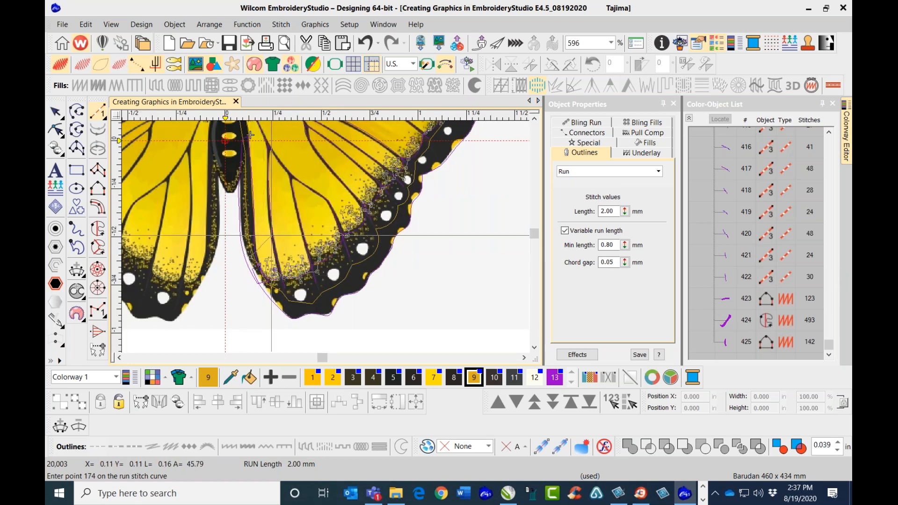
{"action": "key", "text": "Return"}
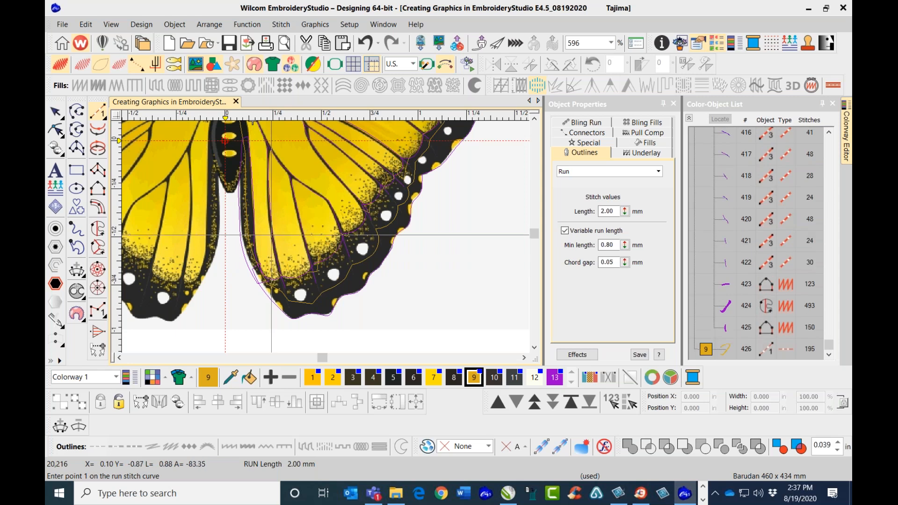
Recolor the finished zigzag run line to purple color 13 and deselect it
{"action": "key", "text": "s"}
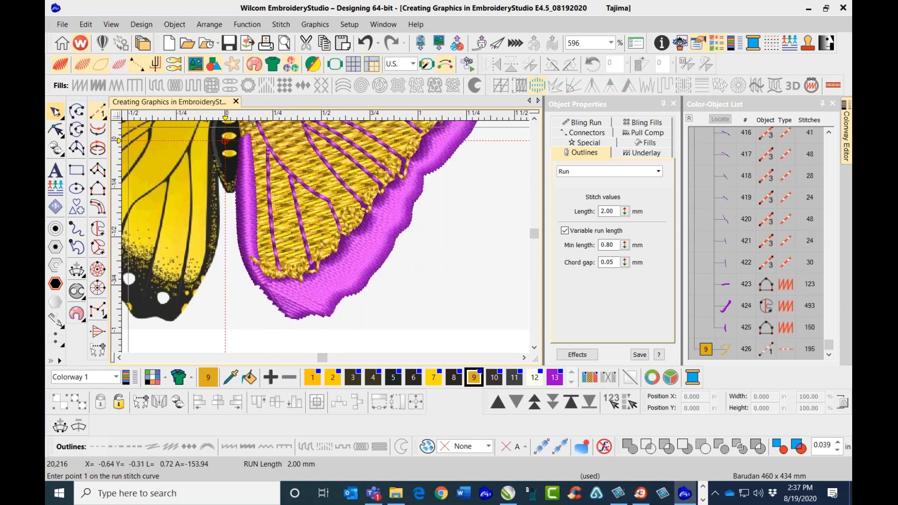
{"action": "left_click", "coordinate": [61, 115]}
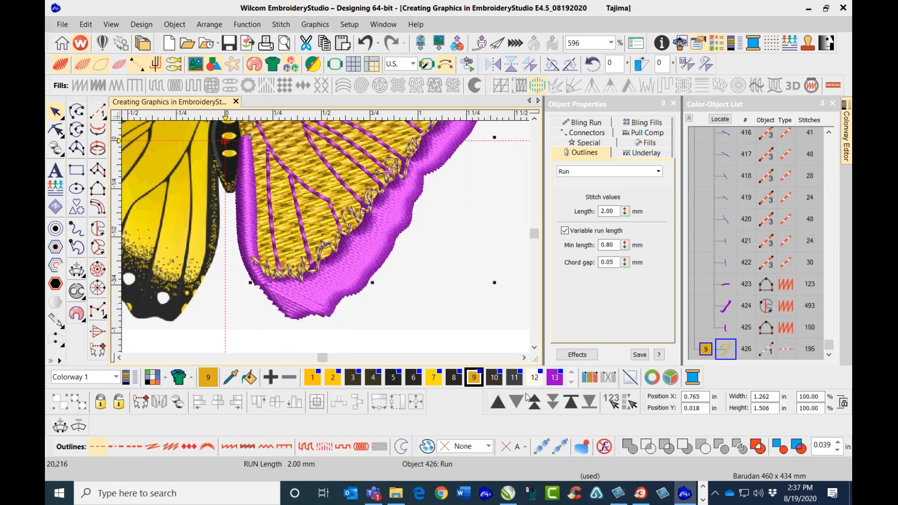
{"action": "left_click", "coordinate": [555, 377]}
{"action": "scroll", "coordinate": [337, 233], "scroll_direction": "down", "scroll_amount": 3}
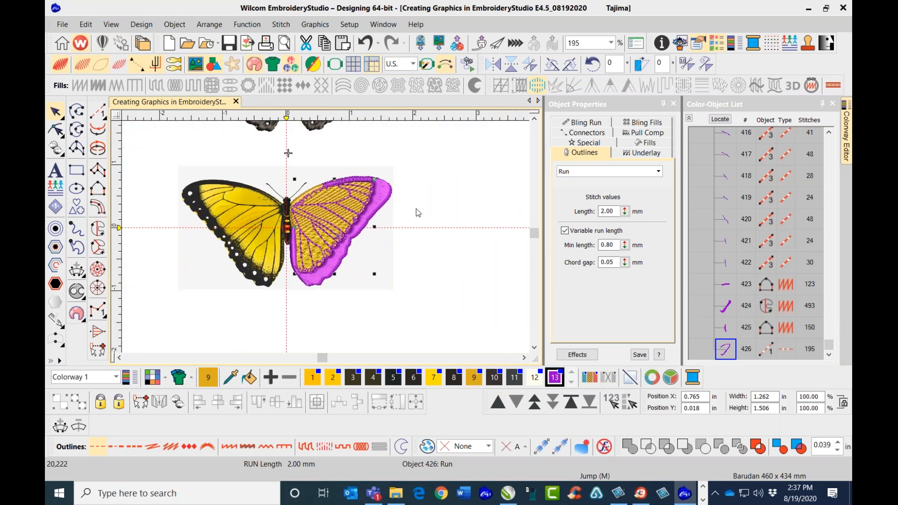
{"action": "scroll", "coordinate": [387, 181], "scroll_direction": "up", "scroll_amount": 2}
{"action": "left_click", "coordinate": [478, 145]}
Save the design and hide the realistic stitch rendering so the bitmap shows beneath the outlines
{"action": "key", "text": "s"}
{"action": "key", "text": "s"}
{"action": "key", "text": "s"}
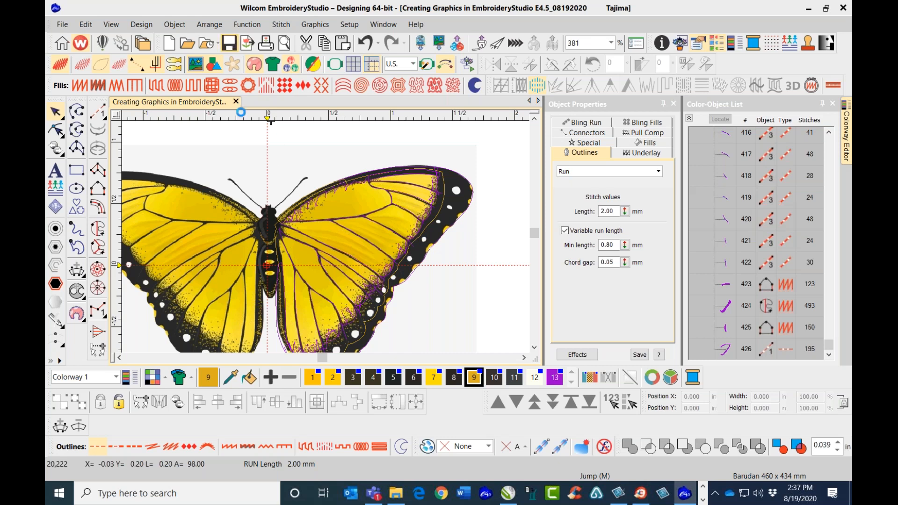
{"action": "key", "text": "s"}
{"action": "key", "text": "s"}
Digitize a circle about 0.073 in wide in white color 12 on the wing's lowest white dot, filled with satin
{"action": "scroll", "coordinate": [353, 271], "scroll_direction": "down", "scroll_amount": 1}
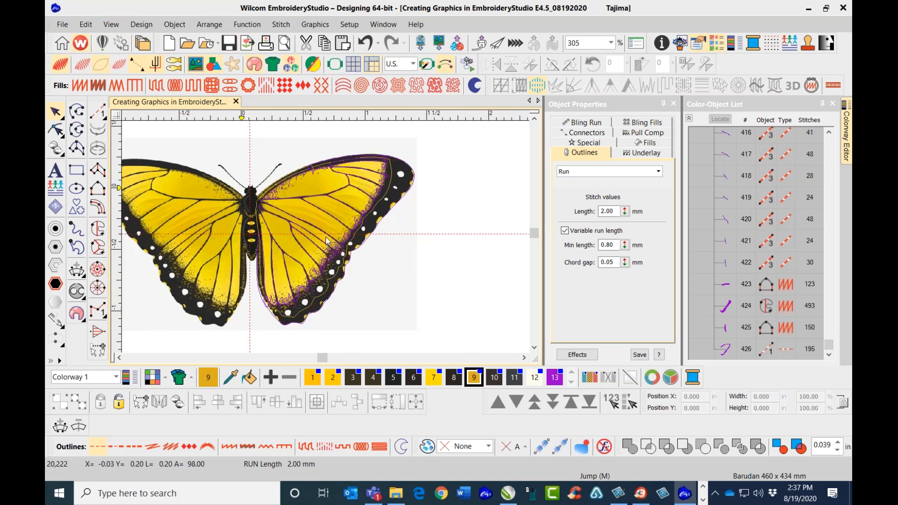
{"action": "scroll", "coordinate": [287, 308], "scroll_direction": "up", "scroll_amount": 2}
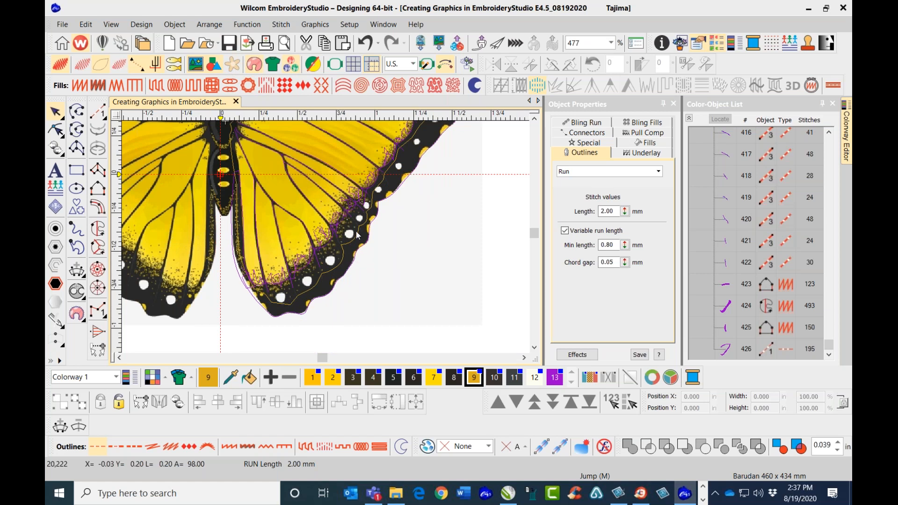
{"action": "left_click", "coordinate": [76, 188]}
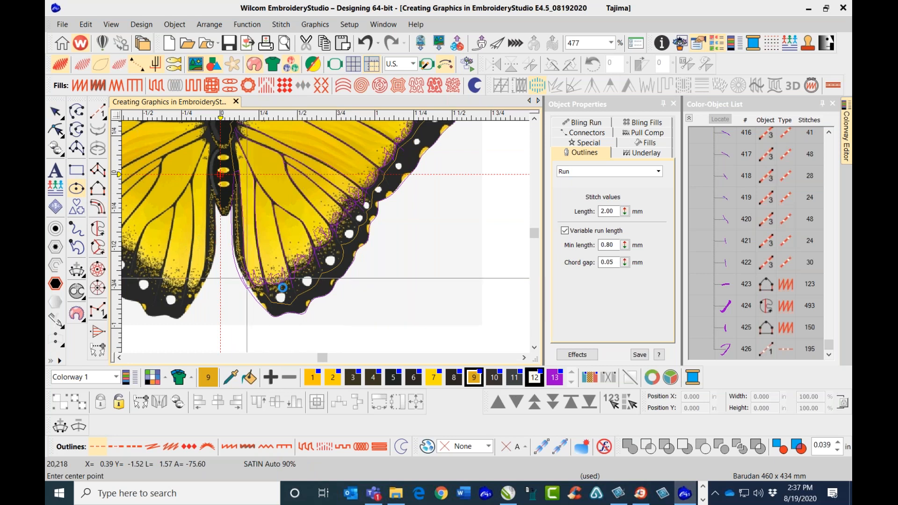
{"action": "scroll", "coordinate": [247, 278], "scroll_direction": "up", "scroll_amount": 2}
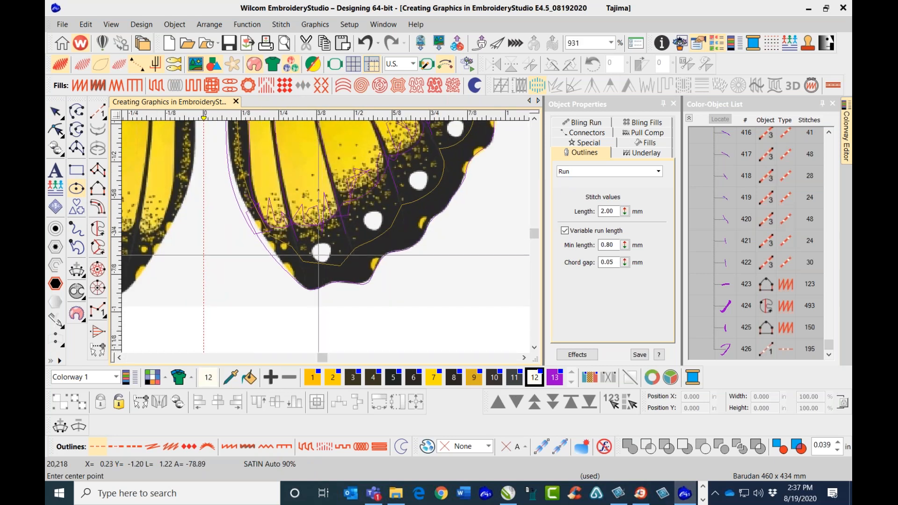
{"action": "left_click", "coordinate": [320, 253]}
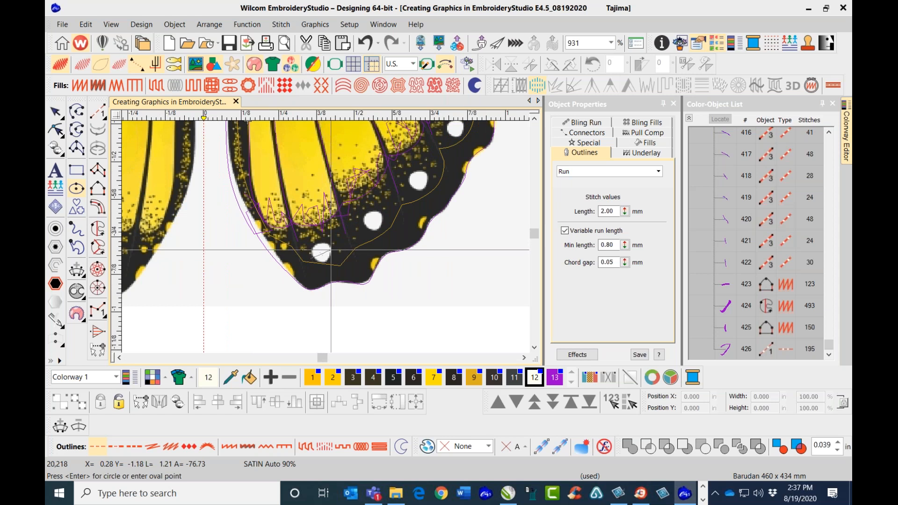
{"action": "key", "text": "Return"}
{"action": "key", "text": "t"}
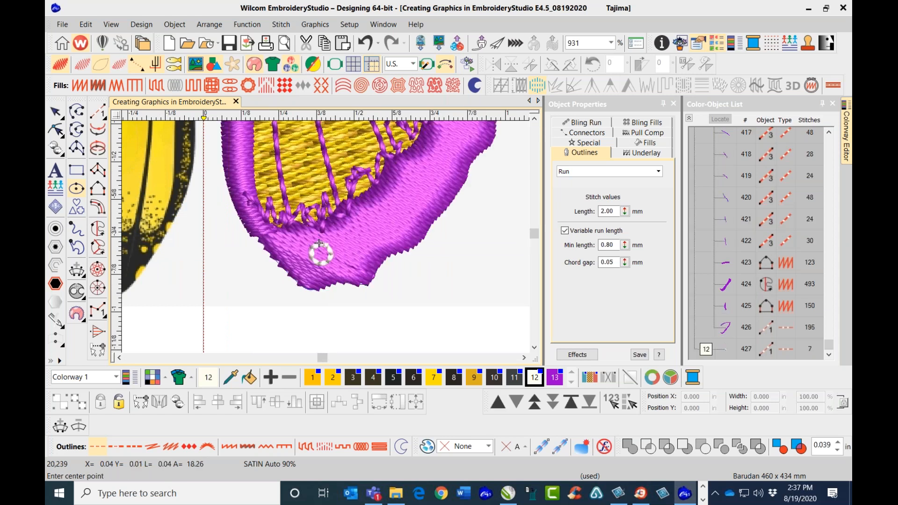
{"action": "left_click", "coordinate": [79, 88]}
Copy the white circle onto the next four dots up the wing border and scale the last copy to 95%
{"action": "scroll", "coordinate": [384, 284], "scroll_direction": "down", "scroll_amount": 2}
{"action": "key", "text": "t"}
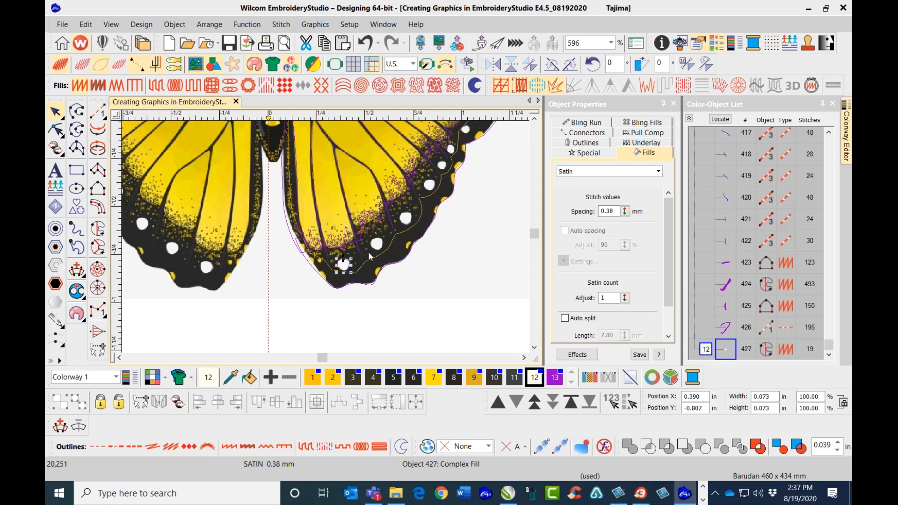
{"action": "left_click_drag", "start_coordinate": [343, 264], "coordinate": [440, 159]}
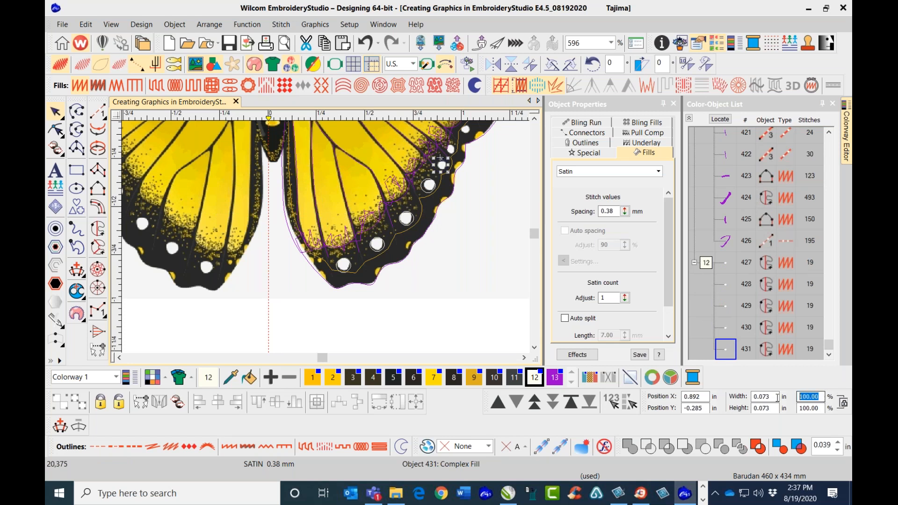
{"action": "type", "text": "95"}
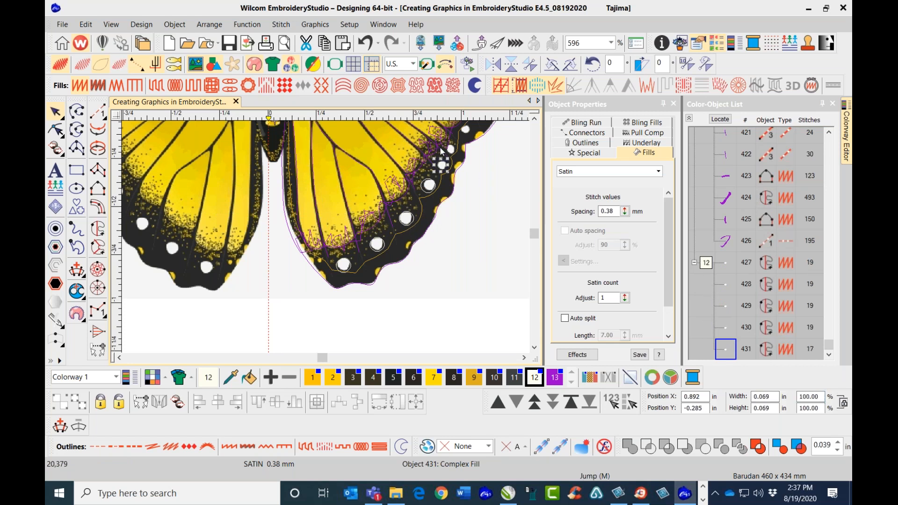
Copy the reduced circle onto the next two border dots and a full-size circle onto the two dots above them
{"action": "scroll", "coordinate": [435, 154], "scroll_direction": "up", "scroll_amount": 1}
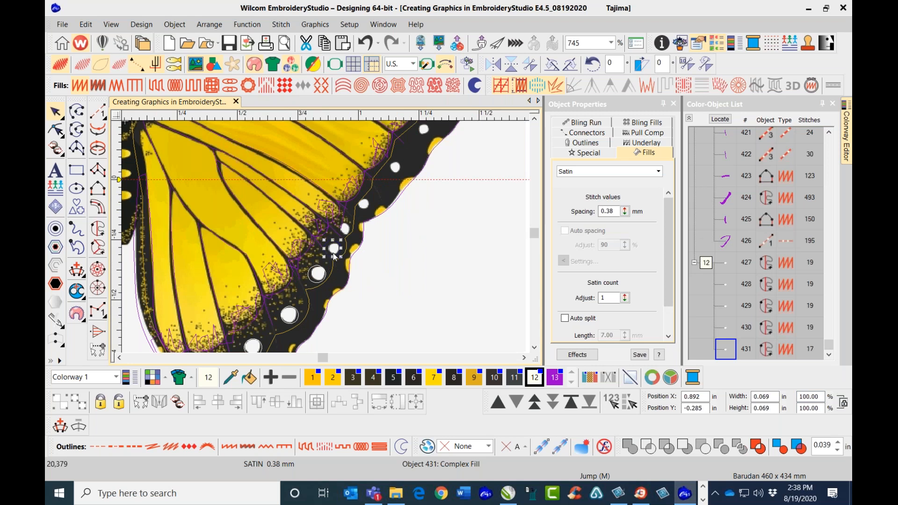
{"action": "left_click_drag", "start_coordinate": [334, 256], "coordinate": [361, 204]}
{"action": "left_click", "coordinate": [324, 276]}
{"action": "left_click_drag", "start_coordinate": [324, 276], "coordinate": [423, 131]}
Copy white circles onto the three remaining dots near the upper tip of the right wing
{"action": "scroll", "coordinate": [324, 259], "scroll_direction": "down", "scroll_amount": 2}
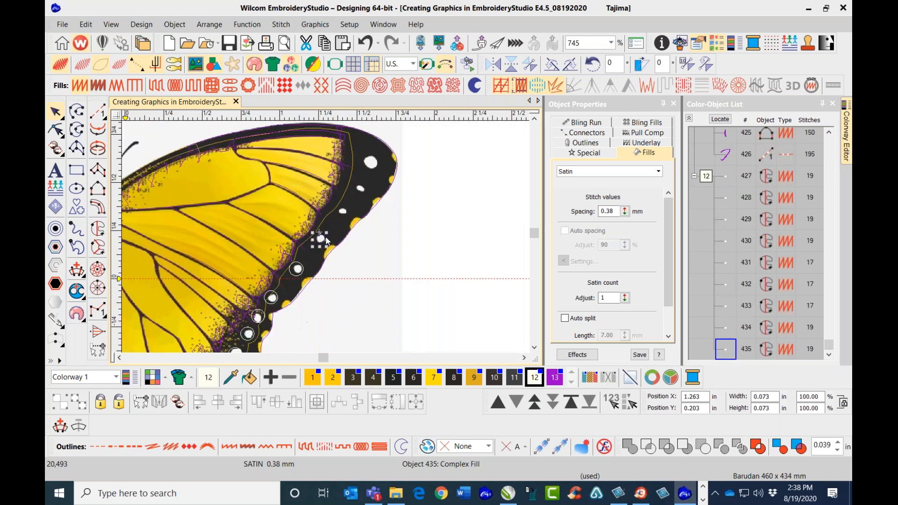
{"action": "scroll", "coordinate": [321, 241], "scroll_direction": "up", "scroll_amount": 2}
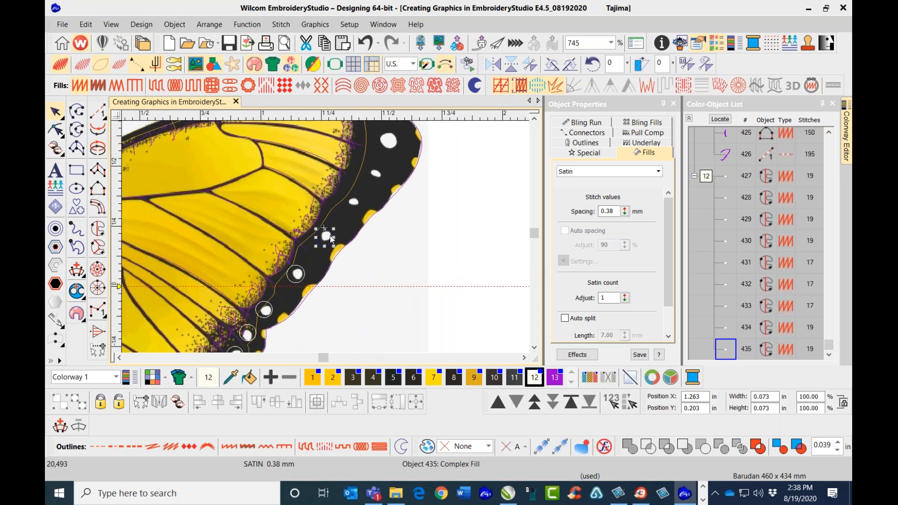
{"action": "left_click_drag", "start_coordinate": [332, 239], "coordinate": [378, 170]}
{"action": "left_click_drag", "start_coordinate": [326, 238], "coordinate": [388, 140]}
Show the rendered stitches and examine the white dots along the right wing's purple border
{"action": "key", "text": "s"}
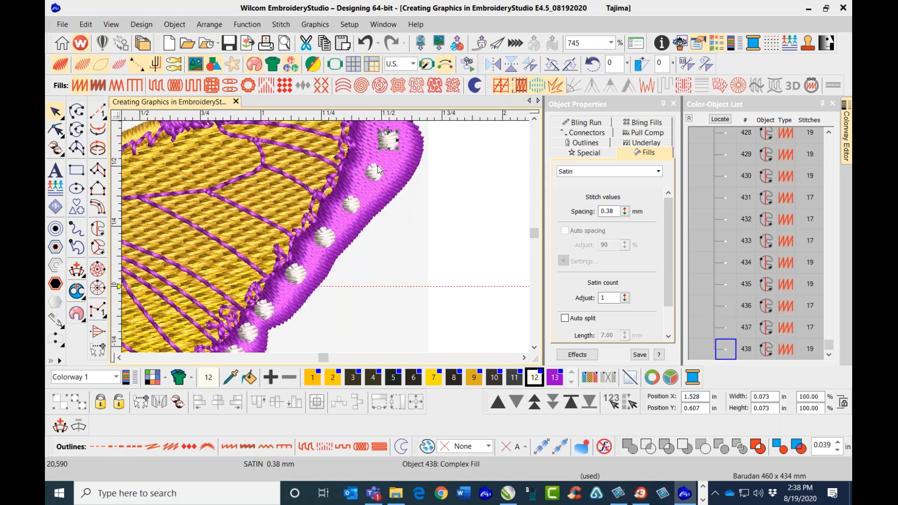
{"action": "key", "text": "shift+z"}
{"action": "key", "text": "Escape"}
{"action": "key", "text": "shift+z"}
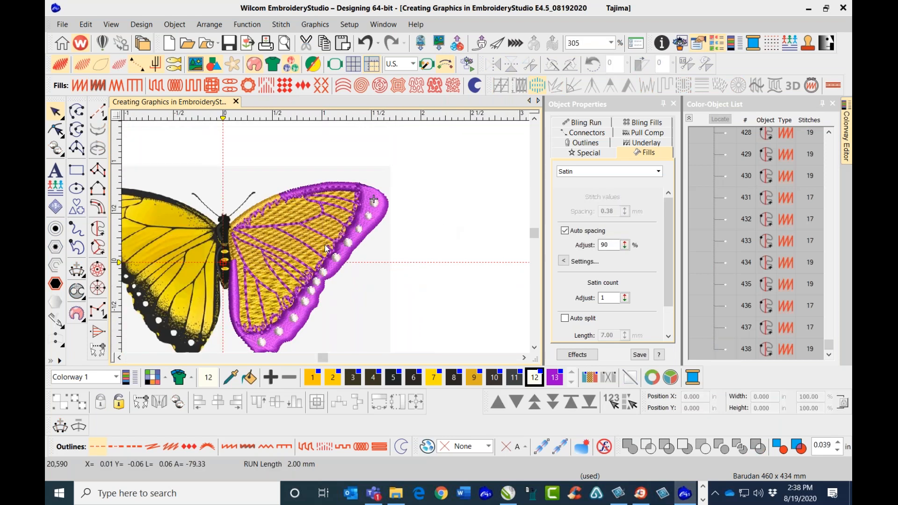
{"action": "key", "text": "shift+z"}
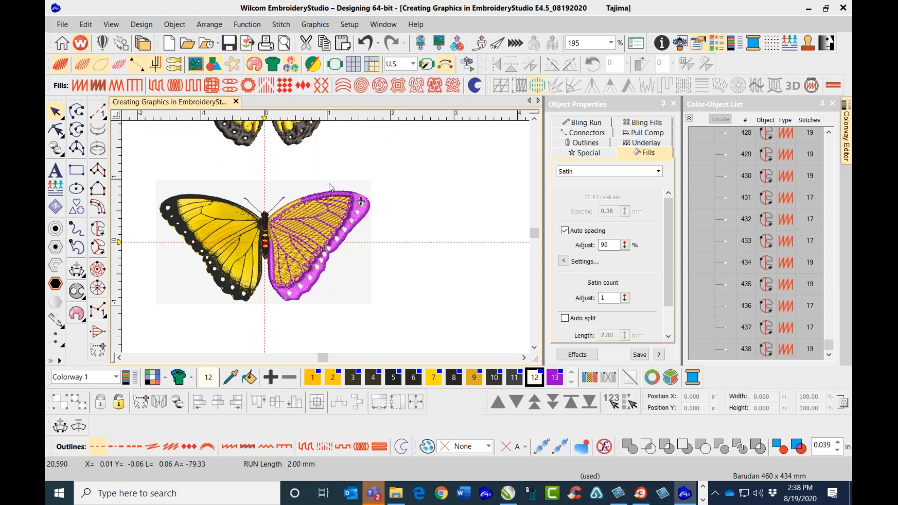
{"action": "scroll", "coordinate": [307, 234], "scroll_direction": "up", "scroll_amount": 3}
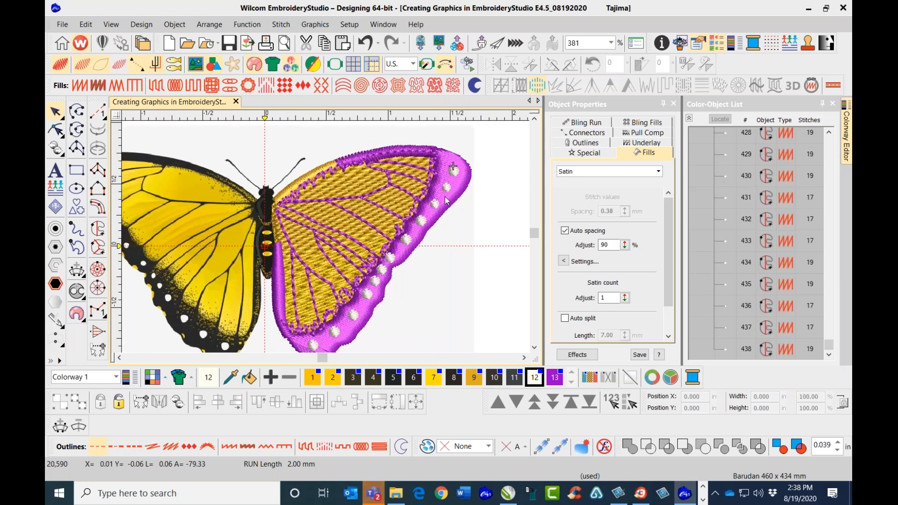
Try the Jagged Edge effect on side 2 of the wide purple outer wing border, then undo it
{"action": "left_click", "coordinate": [411, 242]}
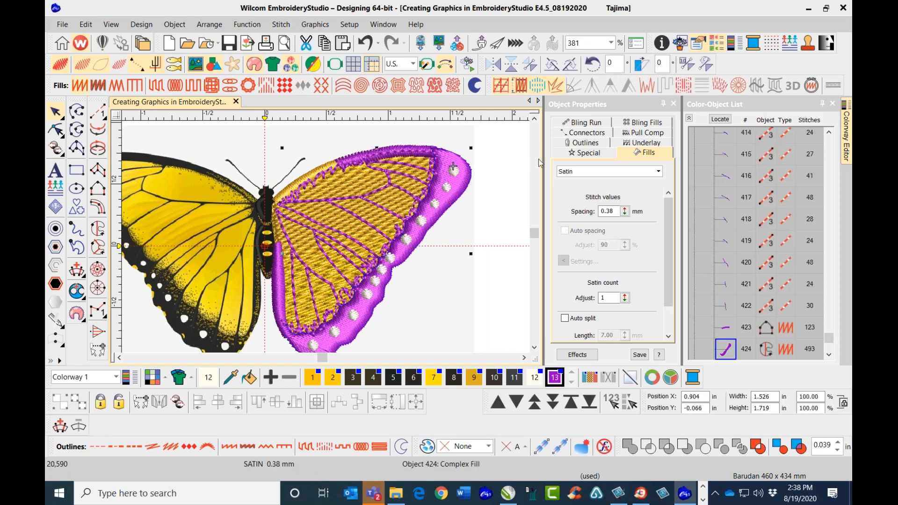
{"action": "left_click", "coordinate": [643, 85]}
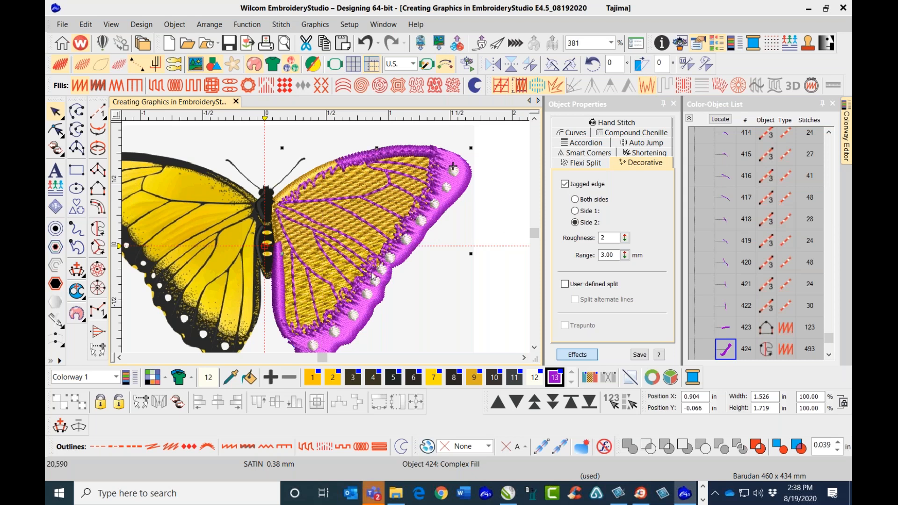
{"action": "scroll", "coordinate": [373, 275], "scroll_direction": "up", "scroll_amount": 3}
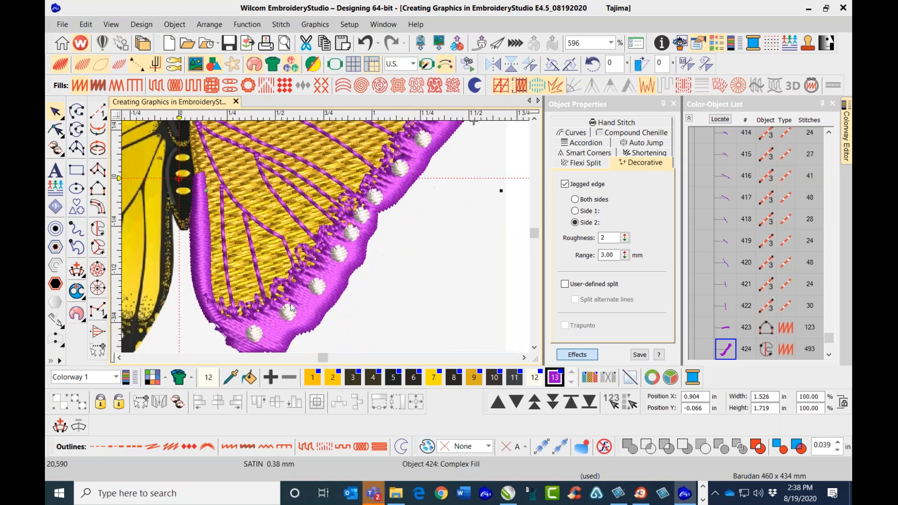
{"action": "scroll", "coordinate": [344, 228], "scroll_direction": "down", "scroll_amount": 3}
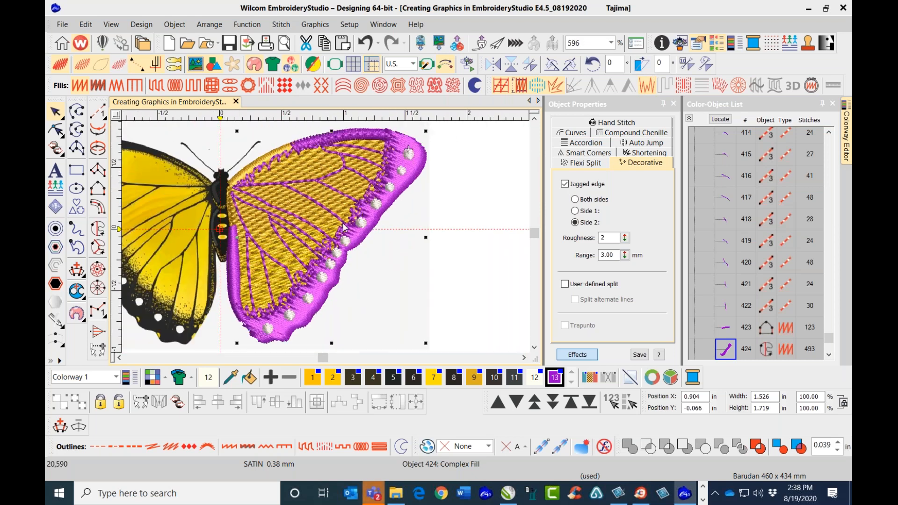
{"action": "left_click", "coordinate": [364, 42]}
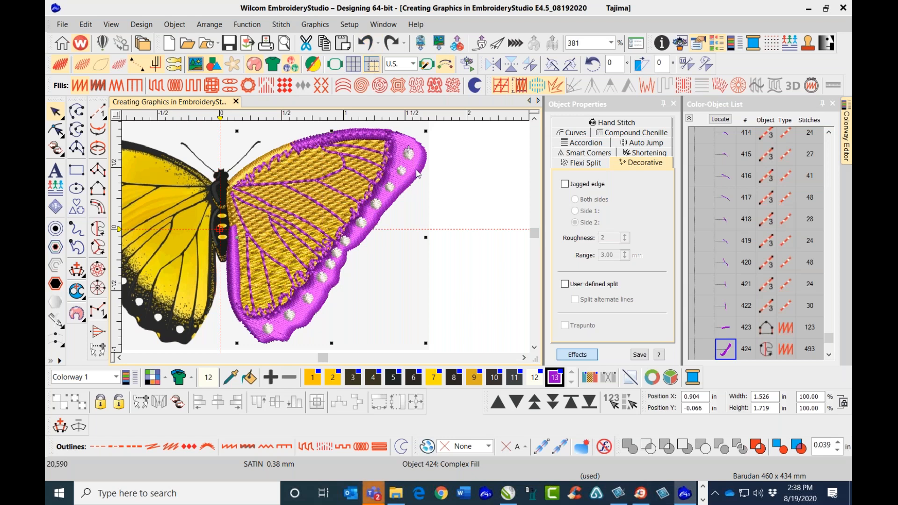
{"action": "left_click", "coordinate": [473, 157]}
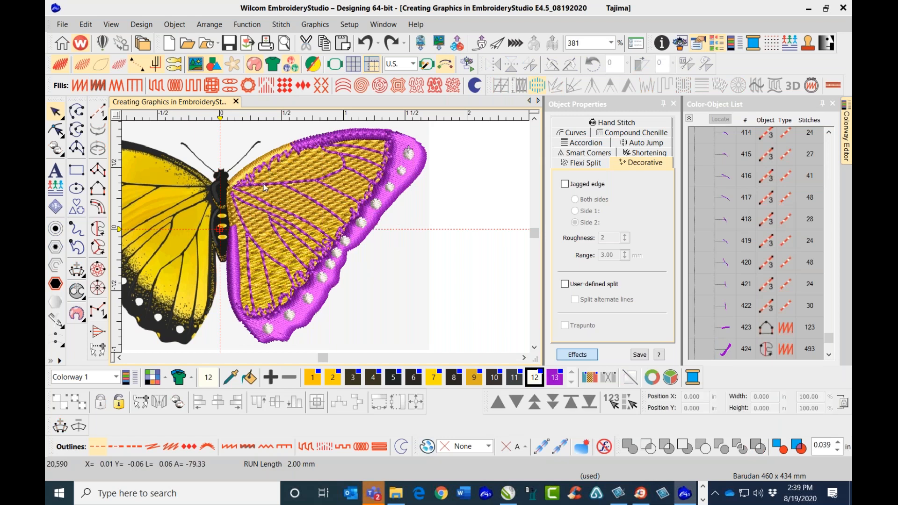
Join the 13 triple-run wing veins into one branched object, with its entry point where the veins meet beside the body
{"action": "scroll", "coordinate": [266, 185], "scroll_direction": "down", "scroll_amount": 4}
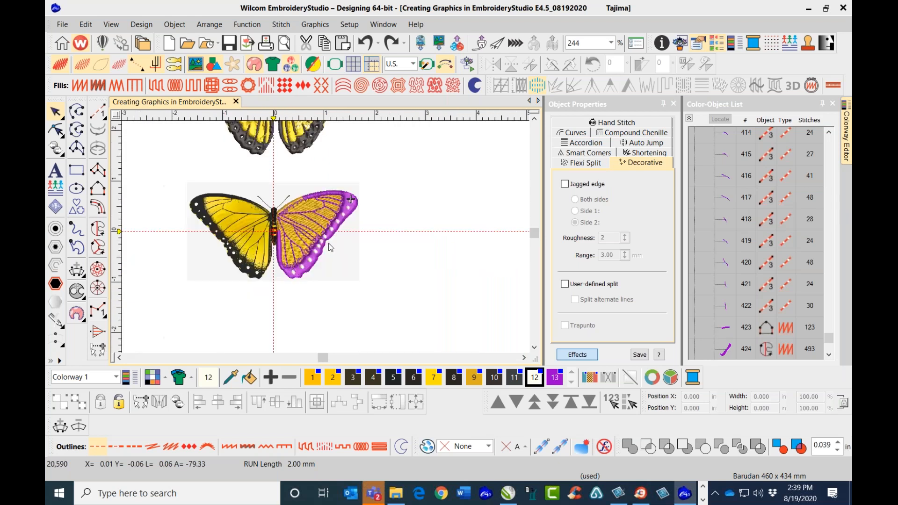
{"action": "scroll", "coordinate": [297, 228], "scroll_direction": "up", "scroll_amount": 3}
{"action": "scroll", "coordinate": [326, 240], "scroll_direction": "up", "scroll_amount": 4}
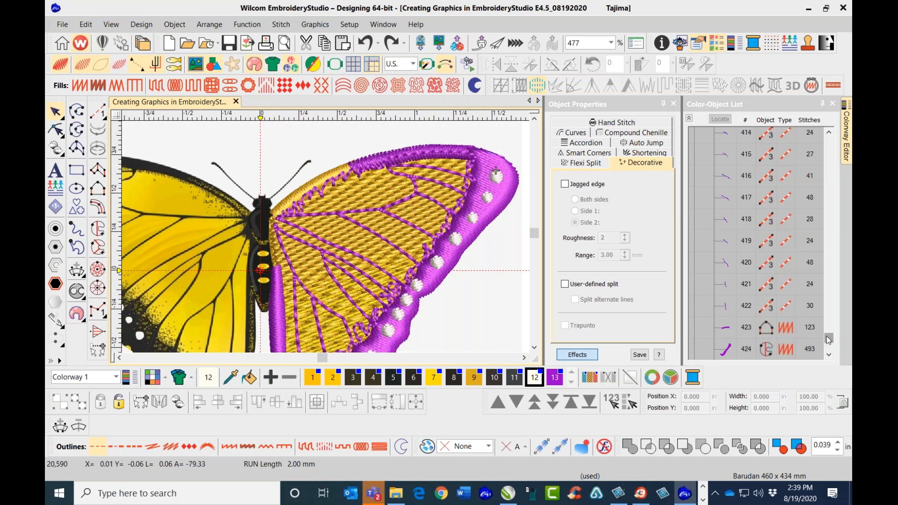
{"action": "scroll", "coordinate": [828, 340], "scroll_direction": "up", "scroll_amount": 2}
{"action": "left_click", "coordinate": [704, 175]}
{"action": "left_click", "coordinate": [725, 178]}
{"action": "scroll", "coordinate": [830, 335], "scroll_direction": "down", "scroll_amount": 3}
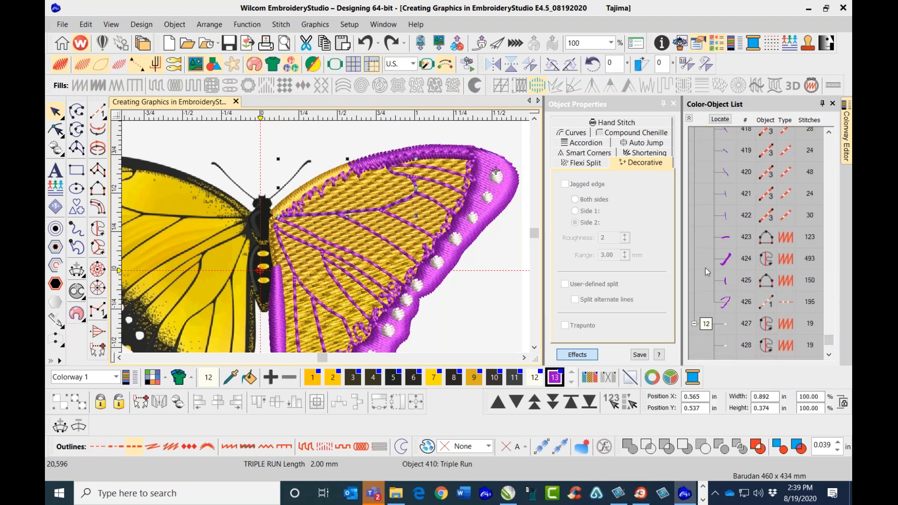
{"action": "left_click", "coordinate": [727, 217], "text": "shift"}
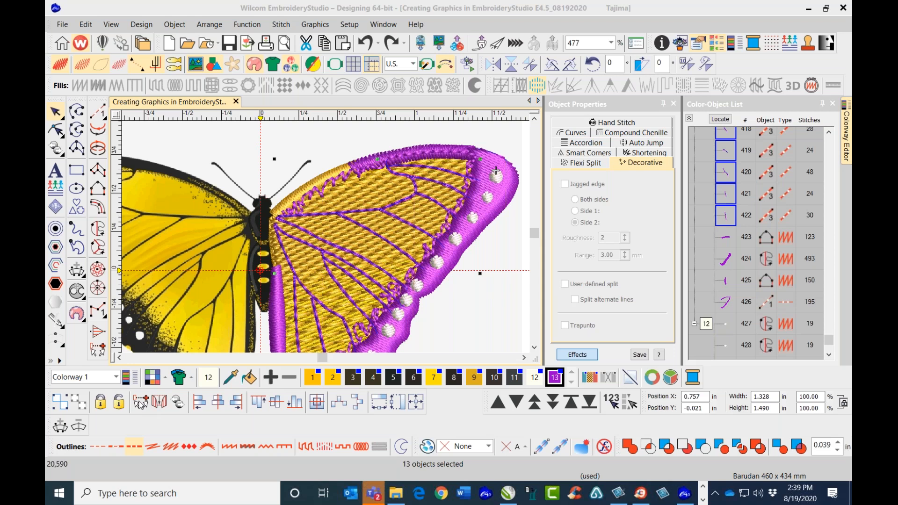
{"action": "left_click", "coordinate": [143, 403]}
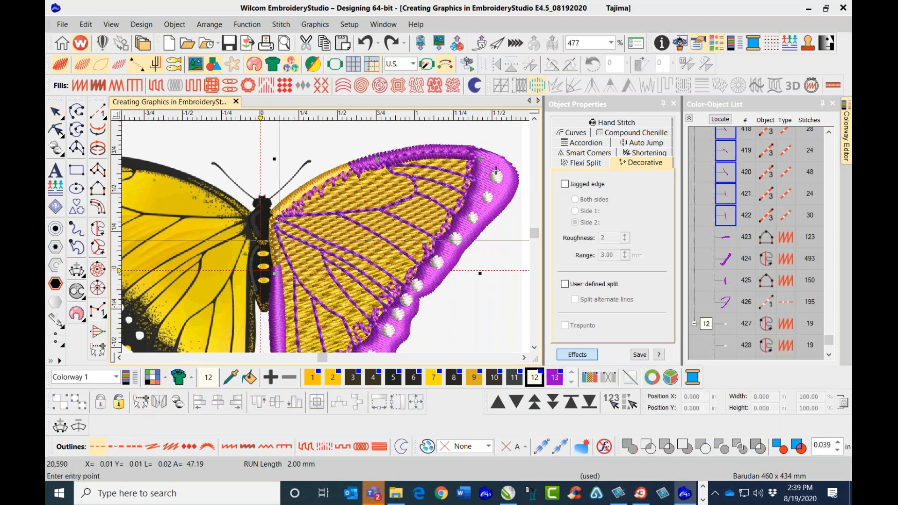
{"action": "scroll", "coordinate": [282, 237], "scroll_direction": "up", "scroll_amount": 2}
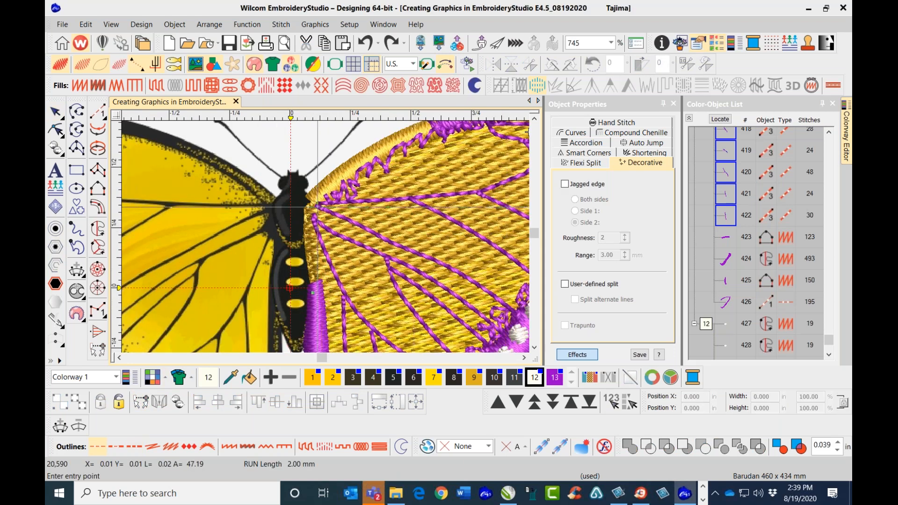
{"action": "left_click", "coordinate": [317, 206]}
{"action": "left_click", "coordinate": [290, 287]}
{"action": "scroll", "coordinate": [326, 237], "scroll_direction": "down", "scroll_amount": 2}
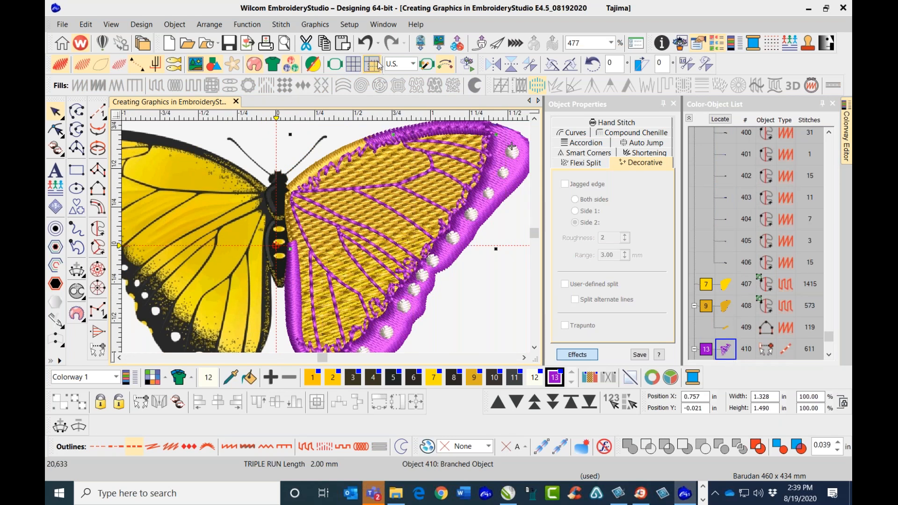
{"action": "left_click", "coordinate": [365, 43]}
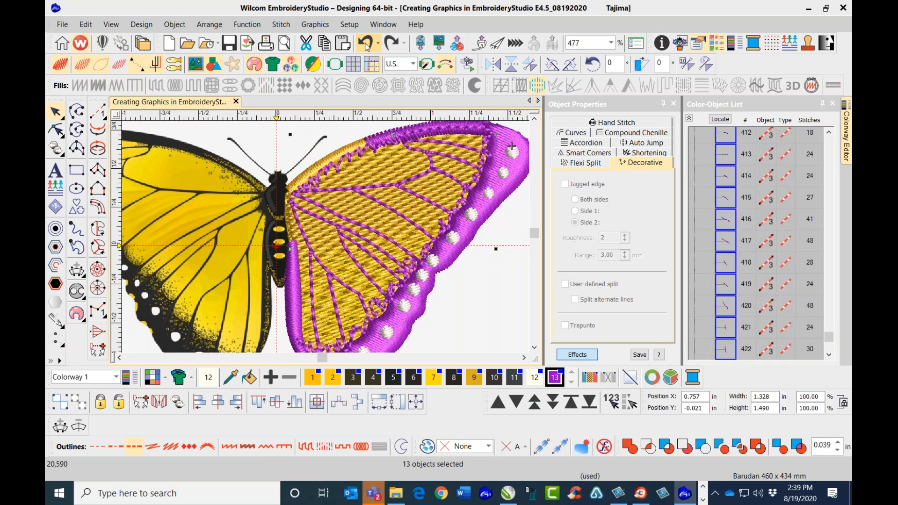
{"action": "left_click", "coordinate": [392, 44]}
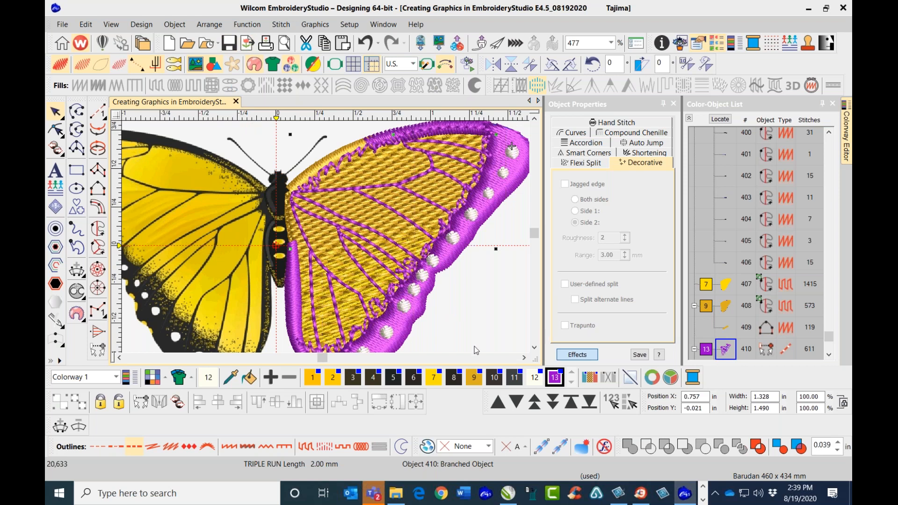
Recolor all the purple color 13 wing objects, including the branched veins and borders, to color 8
{"action": "left_click", "coordinate": [835, 342]}
{"action": "left_click_drag", "start_coordinate": [830, 337], "coordinate": [829, 351]}
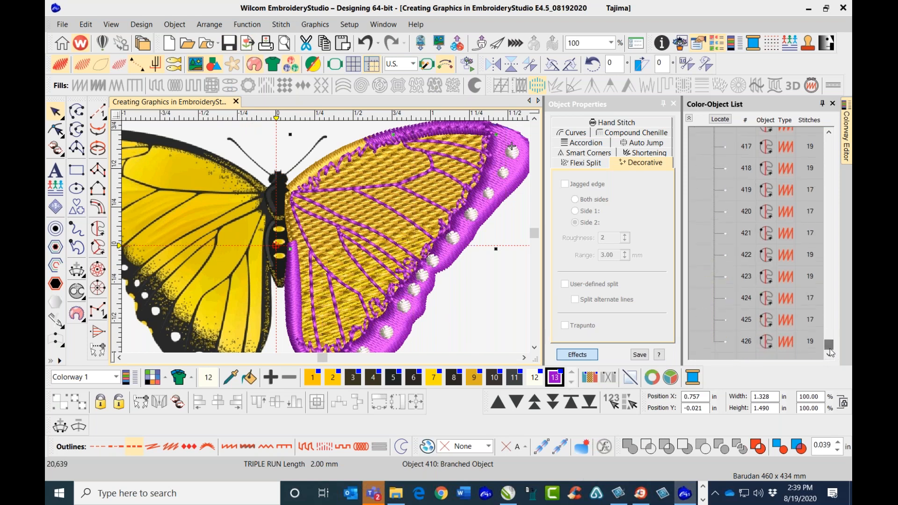
{"action": "left_click", "coordinate": [829, 133]}
{"action": "left_click", "coordinate": [829, 133]}
{"action": "left_click", "coordinate": [829, 133]}
{"action": "left_click", "coordinate": [829, 133]}
{"action": "left_click", "coordinate": [828, 133]}
{"action": "left_click", "coordinate": [828, 133]}
{"action": "left_click", "coordinate": [828, 133]}
{"action": "left_click", "coordinate": [828, 132]}
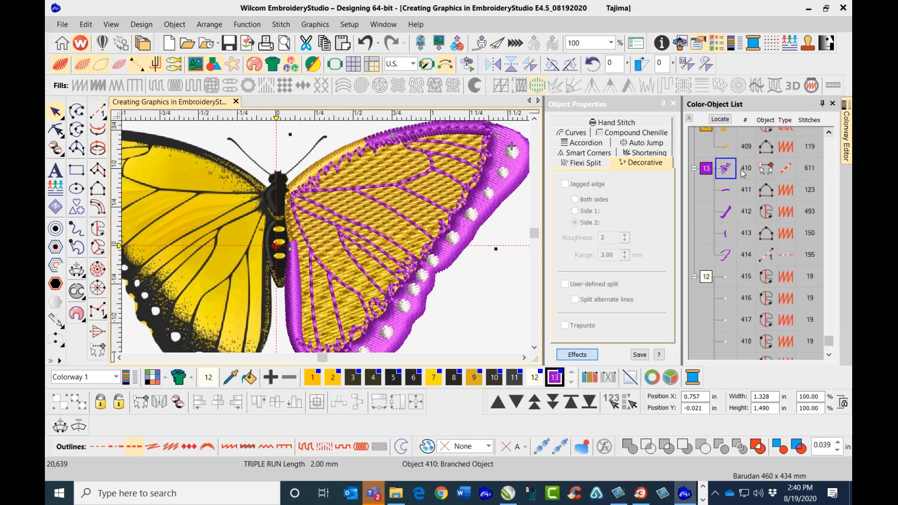
{"action": "left_click", "coordinate": [706, 170]}
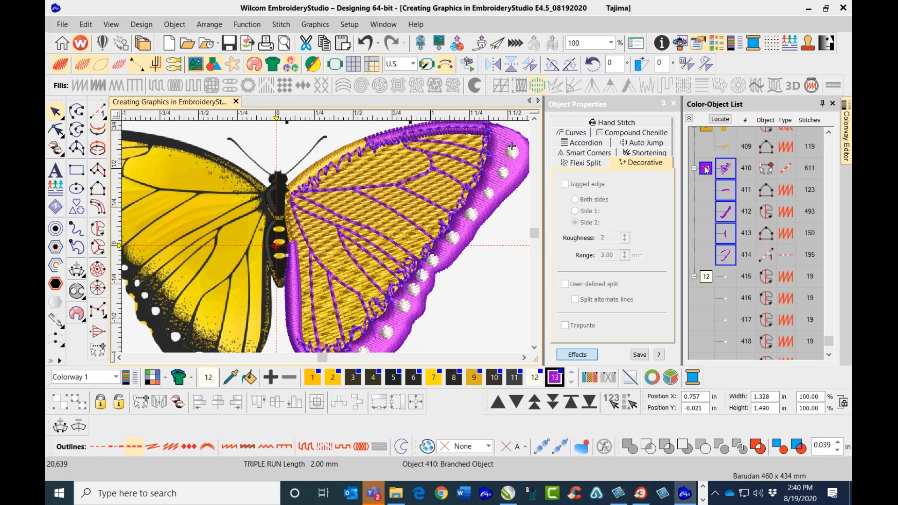
{"action": "left_click", "coordinate": [453, 382]}
{"action": "scroll", "coordinate": [435, 290], "scroll_direction": "down", "scroll_amount": 2}
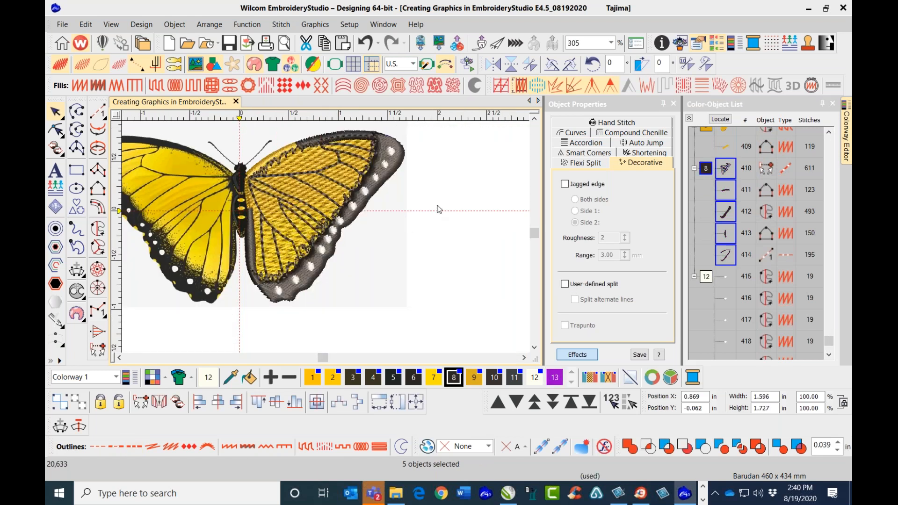
{"action": "key", "text": "Escape"}
{"action": "scroll", "coordinate": [325, 239], "scroll_direction": "down", "scroll_amount": 1}
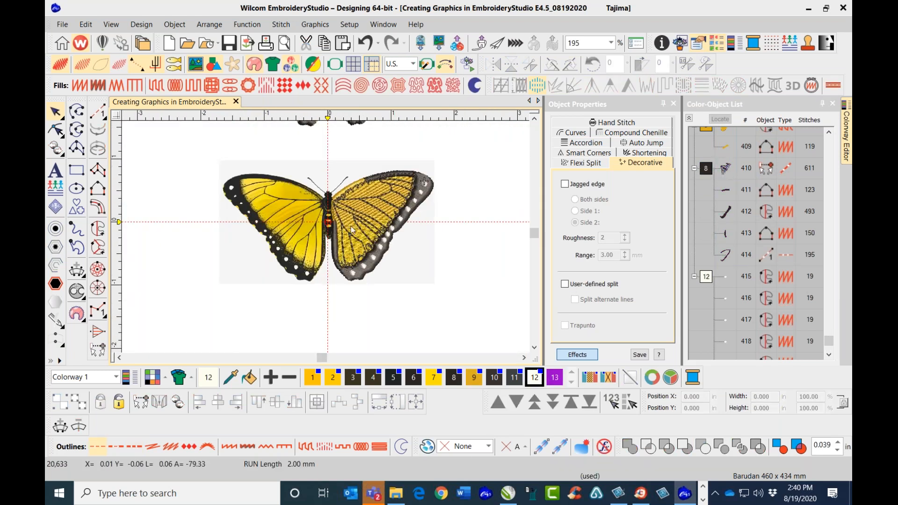
Move the black jagged run object directly after the branched veins in the stitch sequence and save the design
{"action": "scroll", "coordinate": [391, 187], "scroll_direction": "up", "scroll_amount": 1}
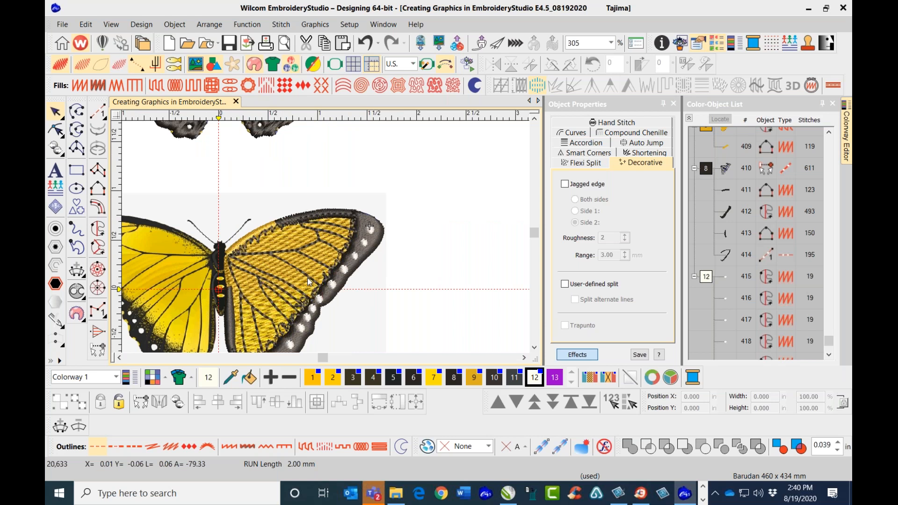
{"action": "scroll", "coordinate": [308, 281], "scroll_direction": "up", "scroll_amount": 1}
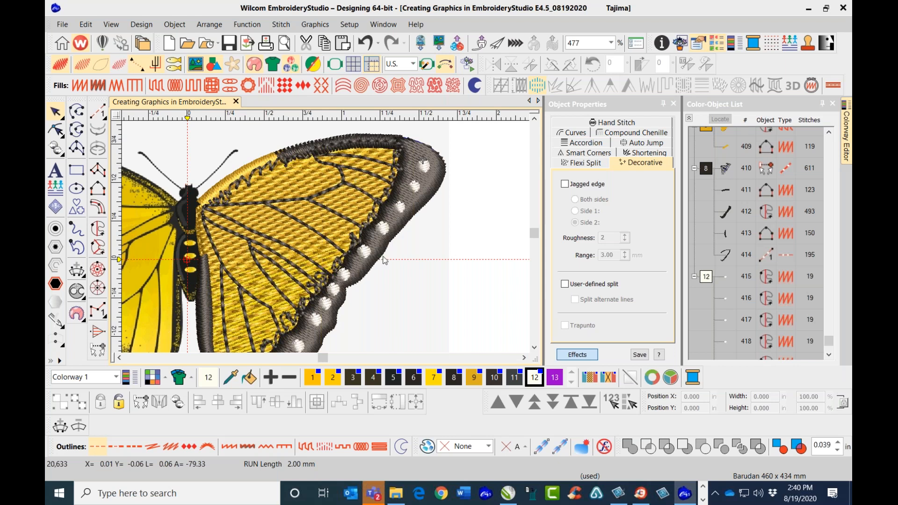
{"action": "left_click", "coordinate": [295, 150]}
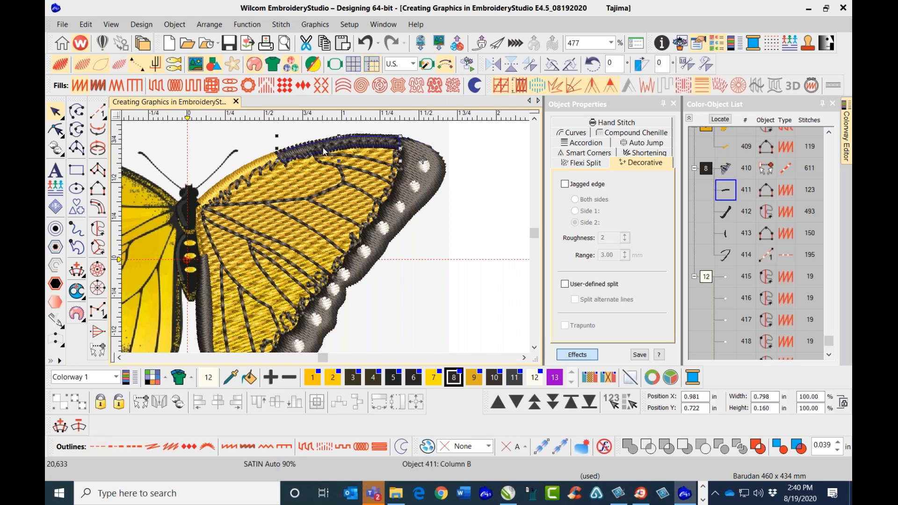
{"action": "left_click", "coordinate": [727, 168]}
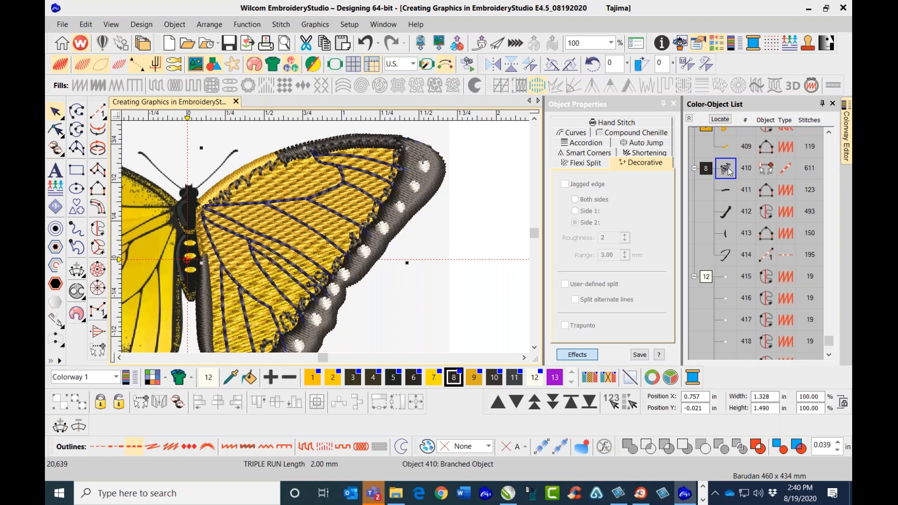
{"action": "left_click", "coordinate": [380, 144]}
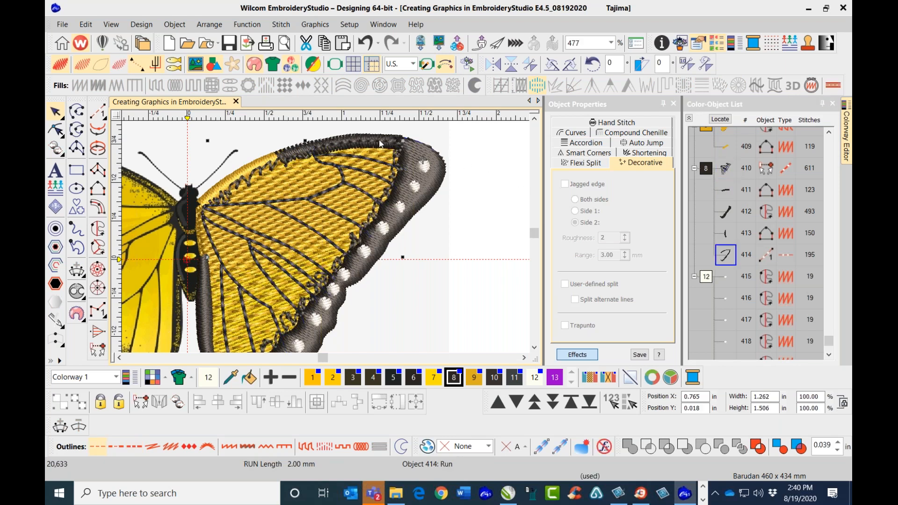
{"action": "left_click", "coordinate": [727, 254]}
{"action": "left_click_drag", "start_coordinate": [726, 190], "coordinate": [725, 190]}
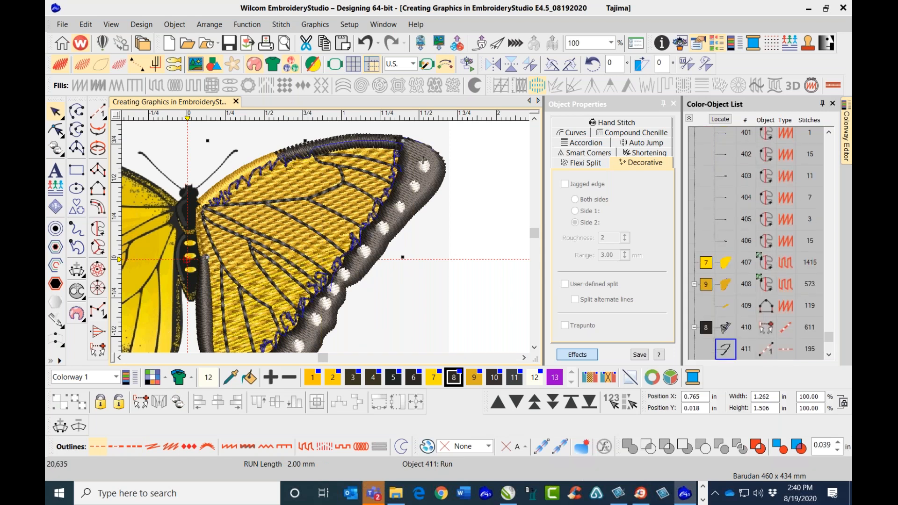
{"action": "left_click", "coordinate": [501, 236]}
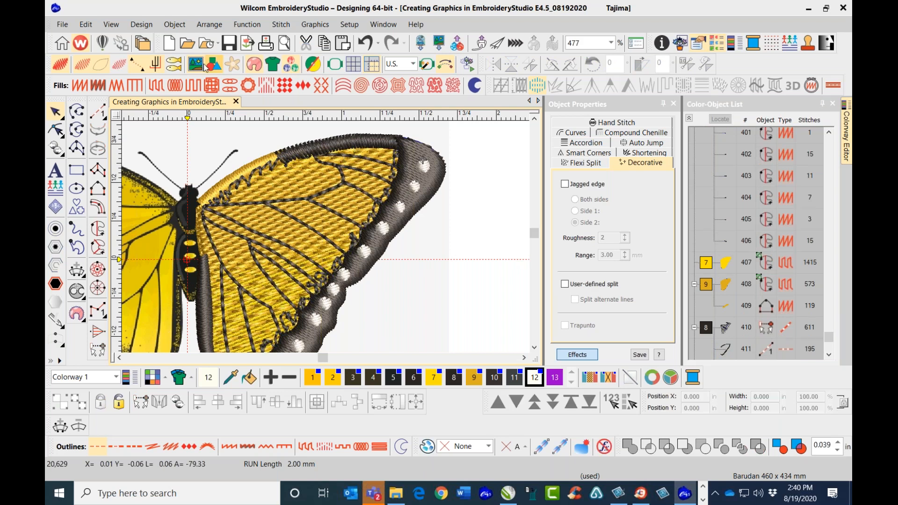
{"action": "left_click", "coordinate": [229, 42]}
Digitize a white Column B satin patch about 0.21 in wide over the joint between the wing's yellow and black upper borders
{"action": "scroll", "coordinate": [233, 205], "scroll_direction": "down", "scroll_amount": 2}
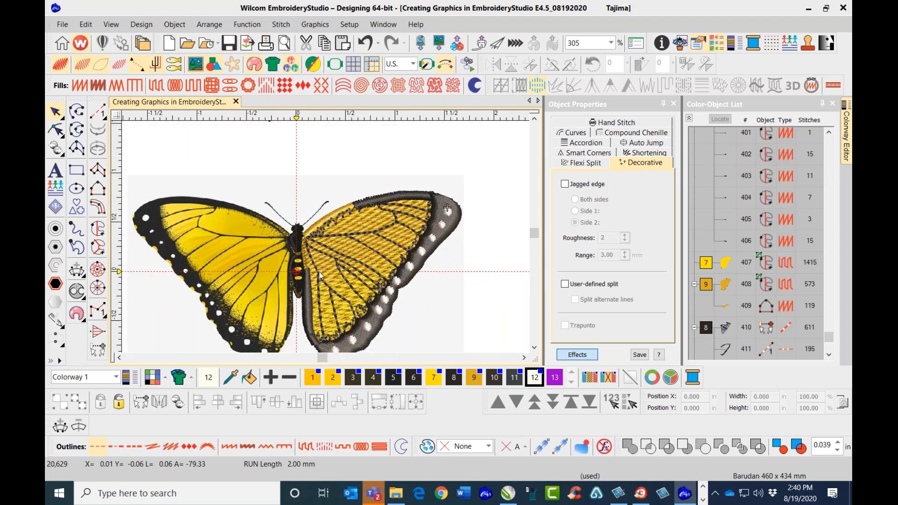
{"action": "scroll", "coordinate": [325, 236], "scroll_direction": "up", "scroll_amount": 3}
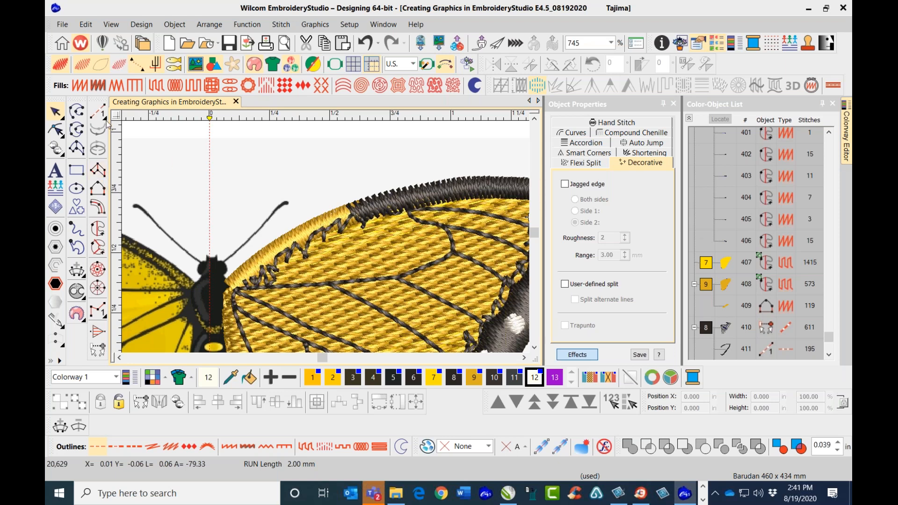
{"action": "left_click", "coordinate": [98, 188]}
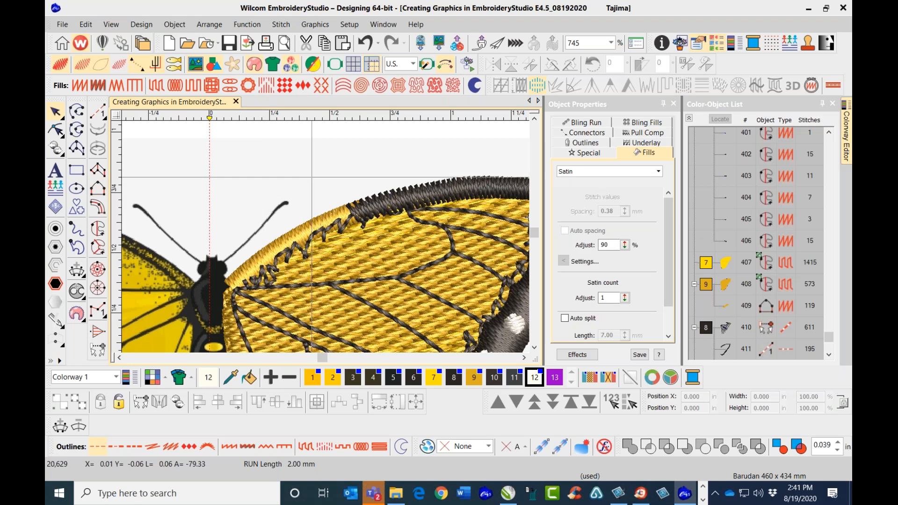
{"action": "left_click", "coordinate": [328, 236]}
{"action": "left_click", "coordinate": [351, 220]}
{"action": "left_click", "coordinate": [370, 216]}
{"action": "key", "text": "Return"}
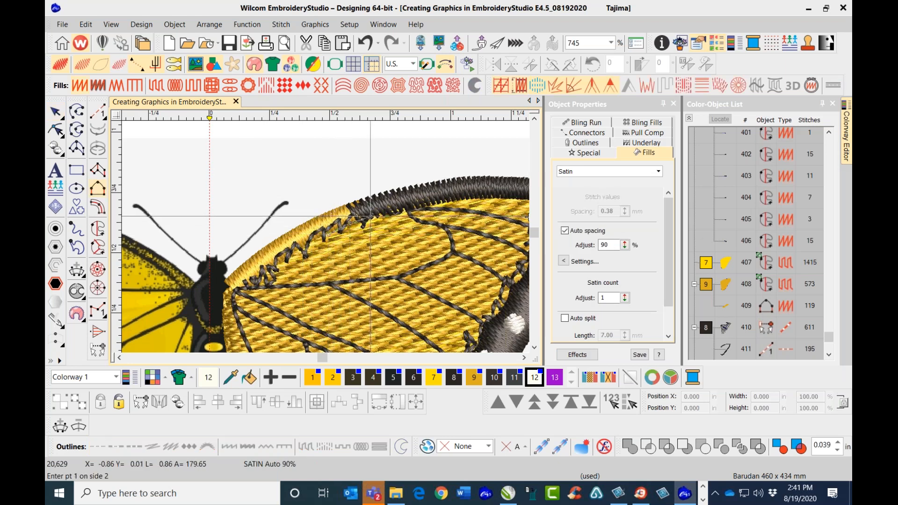
{"action": "left_click", "coordinate": [321, 216]}
{"action": "left_click", "coordinate": [336, 209]}
{"action": "left_click", "coordinate": [359, 202]}
{"action": "key", "text": "Return"}
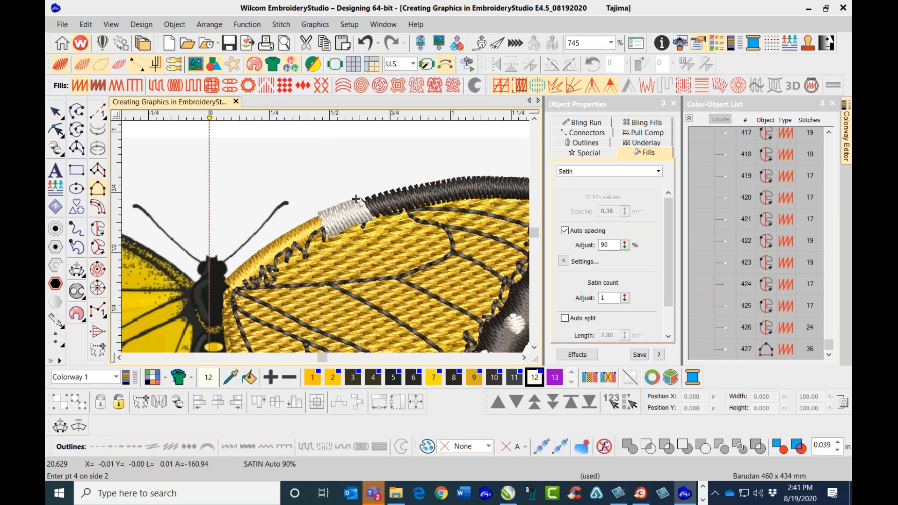
{"action": "key", "text": "Escape"}
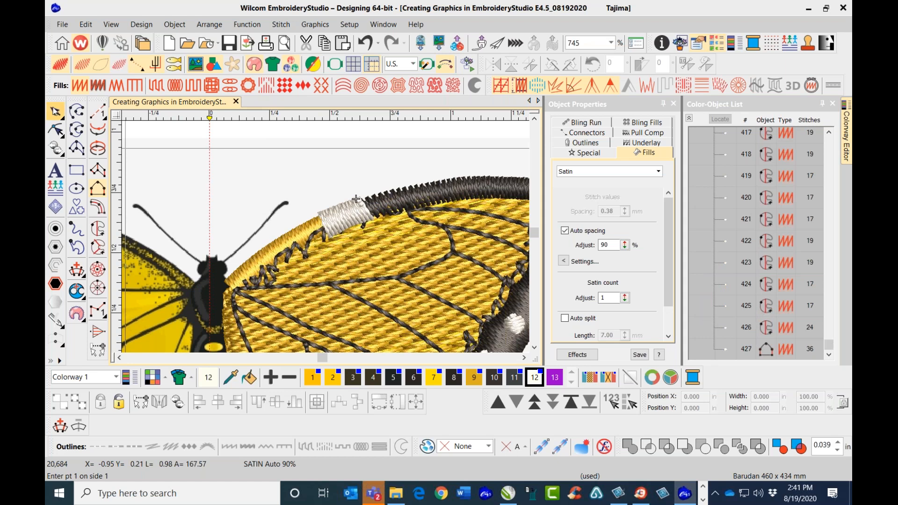
Resize the white satin patch to about 0.11 in high and reshape its end node at the yellow border
{"action": "left_click_drag", "start_coordinate": [356, 200], "coordinate": [347, 233]}
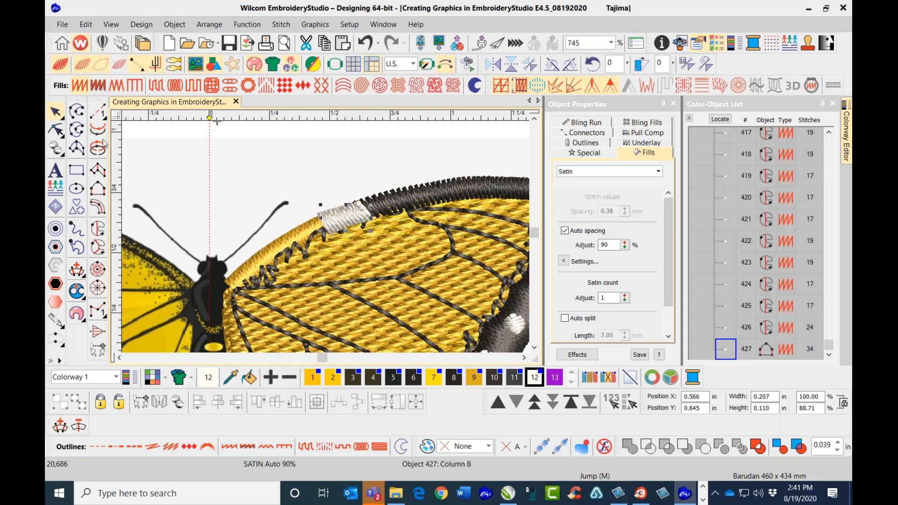
{"action": "left_click", "coordinate": [56, 129]}
{"action": "left_click_drag", "start_coordinate": [319, 217], "coordinate": [319, 219]}
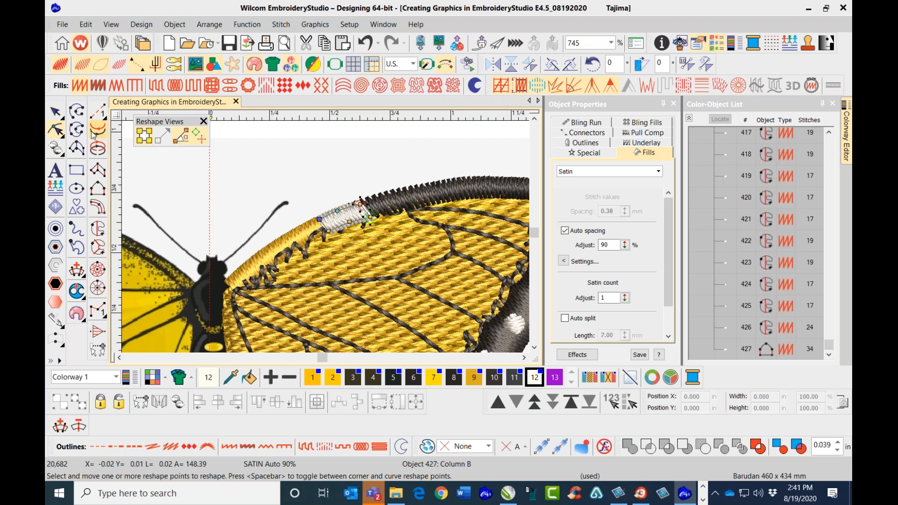
{"action": "left_click", "coordinate": [55, 111]}
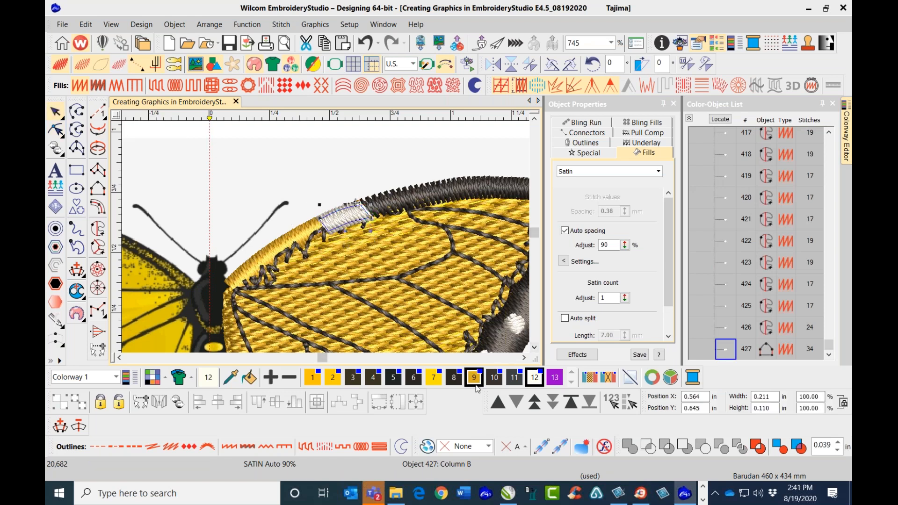
Recolor the white satin patch to color 8 to match the wing's black upper border
{"action": "left_click", "coordinate": [355, 203]}
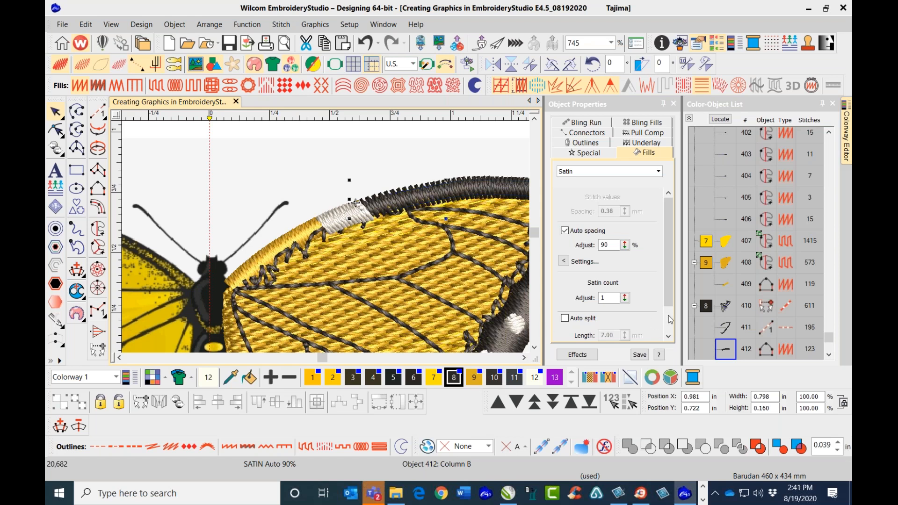
{"action": "left_click", "coordinate": [333, 214]}
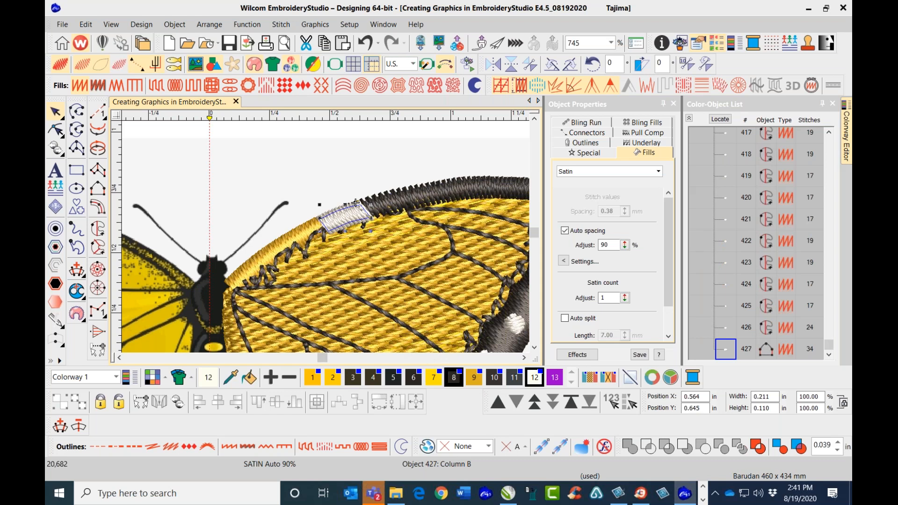
{"action": "left_click", "coordinate": [452, 378]}
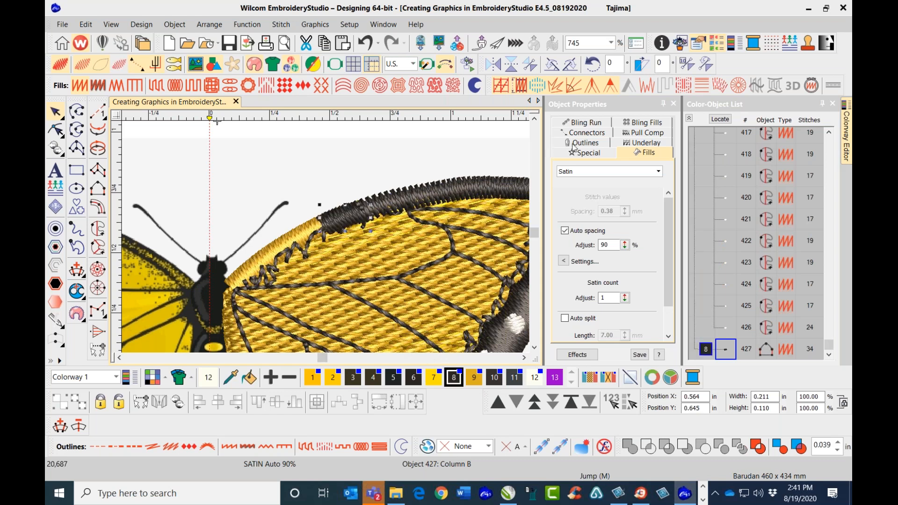
Apply Accordion Spacing to the recolored patch and turn off its first underlay
{"action": "left_click", "coordinate": [702, 86]}
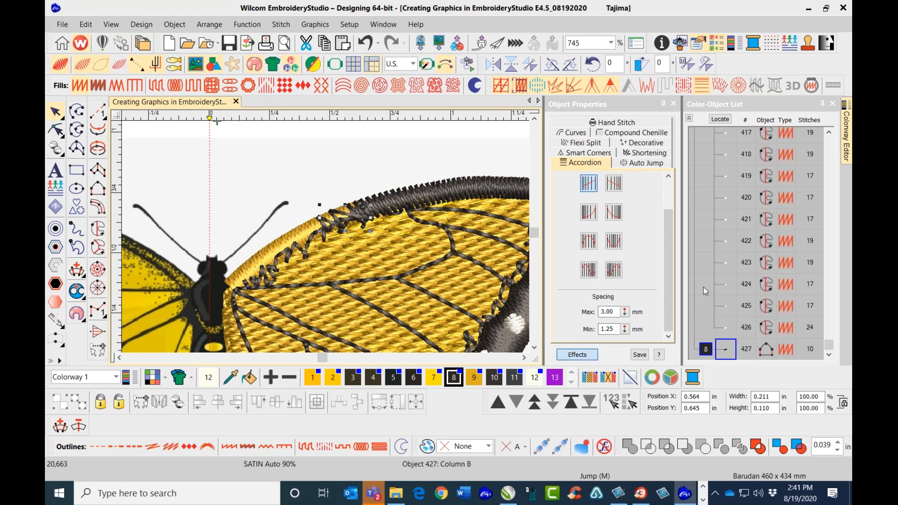
{"action": "left_click", "coordinate": [580, 358]}
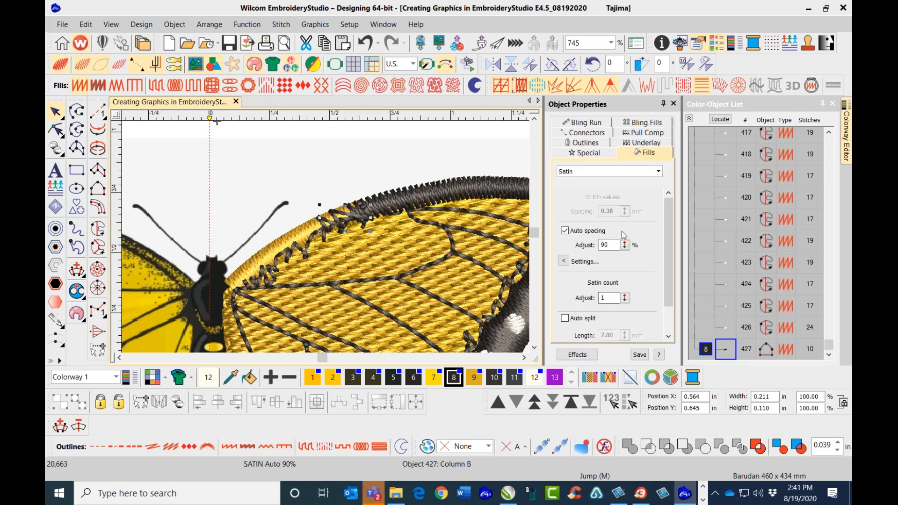
{"action": "left_click", "coordinate": [645, 143]}
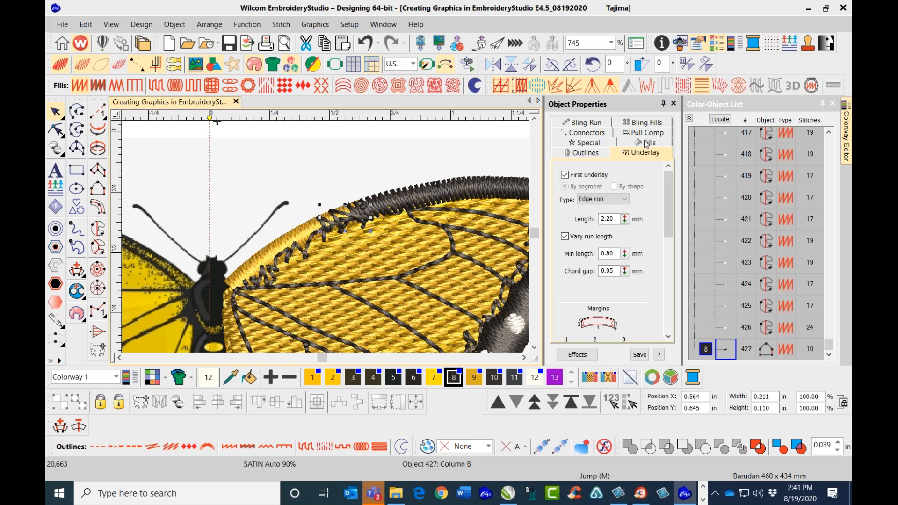
{"action": "left_click", "coordinate": [564, 175]}
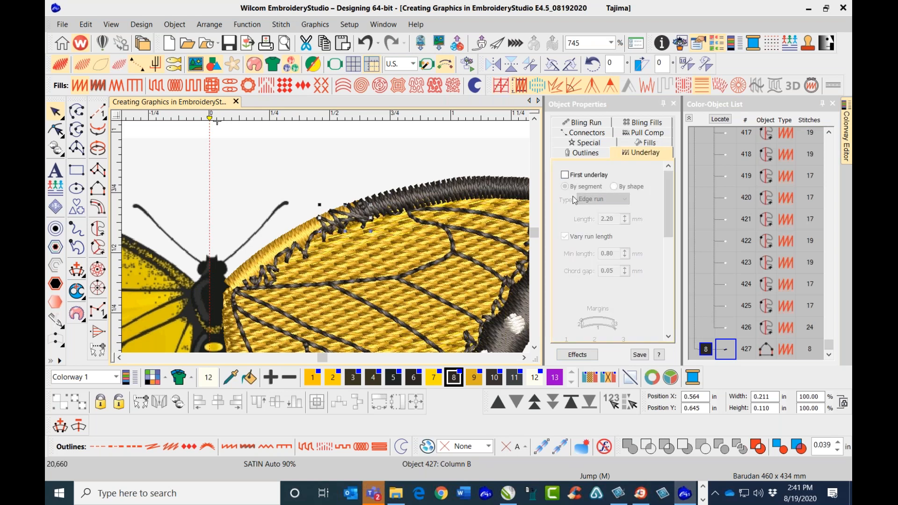
Set the patch's accordion spacing to a minimum of 0.40 mm and a maximum of 1.00 mm
{"action": "left_click", "coordinate": [570, 357]}
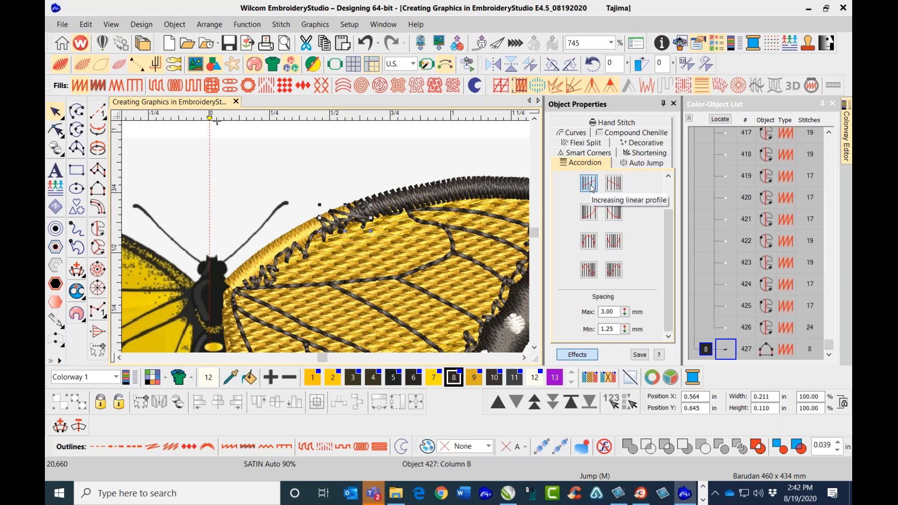
{"action": "left_click_drag", "start_coordinate": [614, 329], "coordinate": [590, 329]}
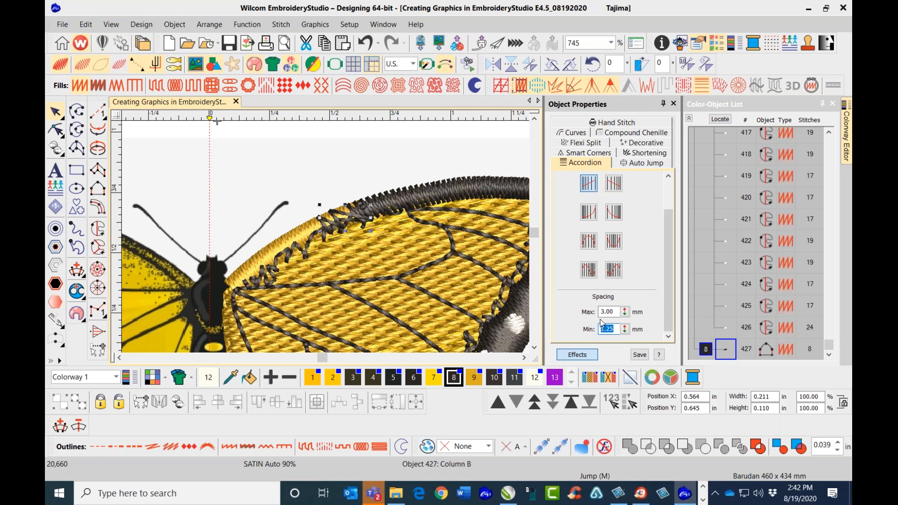
{"action": "type", "text": "0.40"}
{"action": "key", "text": "Return"}
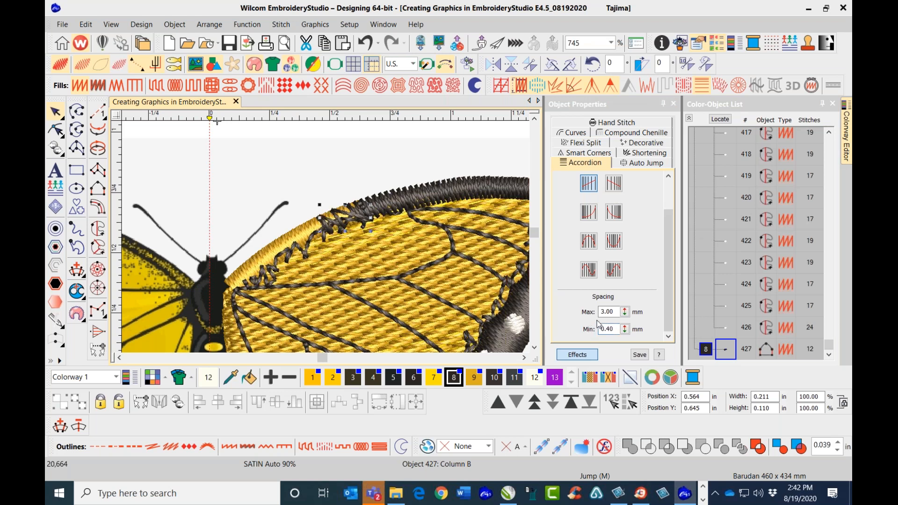
{"action": "left_click_drag", "start_coordinate": [615, 311], "coordinate": [600, 312]}
{"action": "type", "text": "1.00"}
{"action": "key", "text": "Return"}
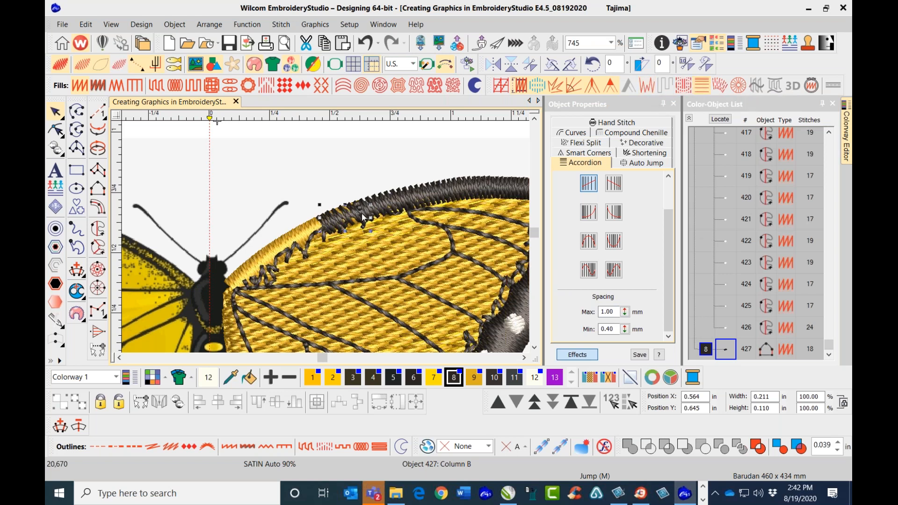
Adjust the patch's end node at the yellow border slightly and set its maximum accordion spacing to 2.00 mm
{"action": "left_click", "coordinate": [56, 130]}
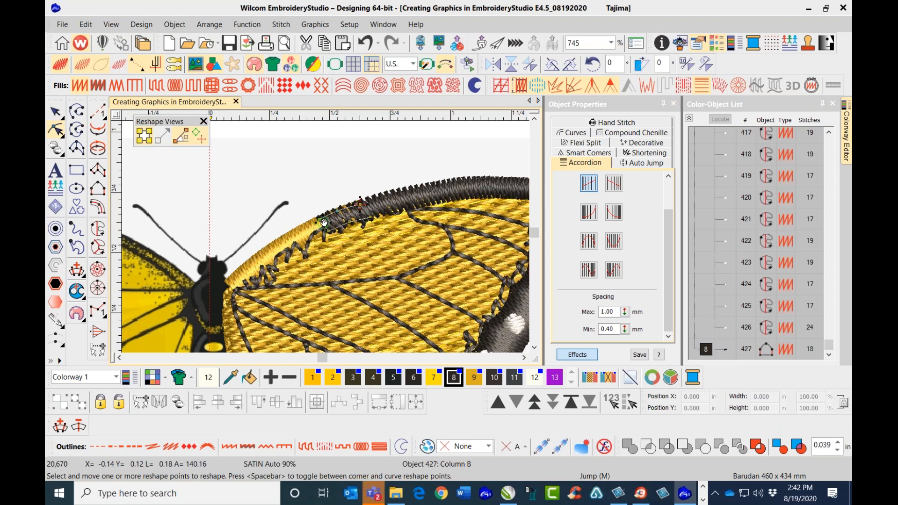
{"action": "left_click_drag", "start_coordinate": [320, 219], "coordinate": [319, 218]}
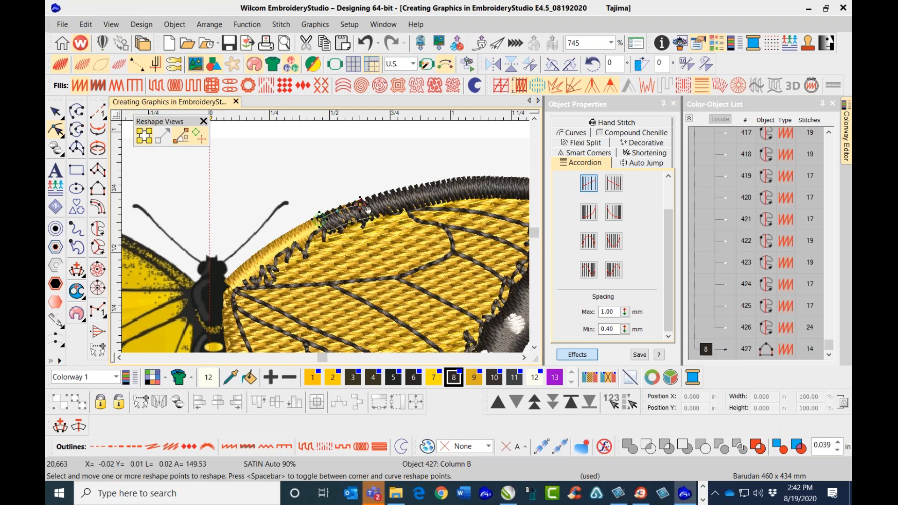
{"action": "left_click", "coordinate": [61, 113]}
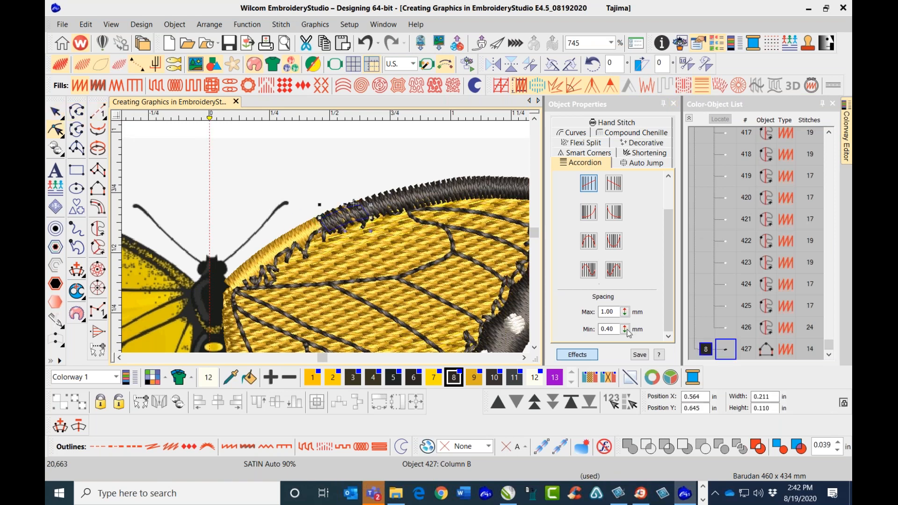
{"action": "left_click", "coordinate": [603, 312]}
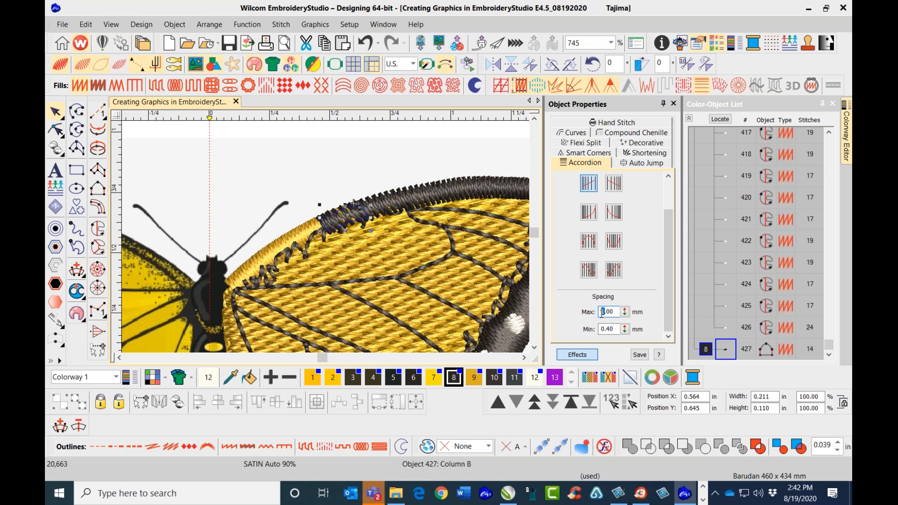
{"action": "left_click", "coordinate": [354, 203]}
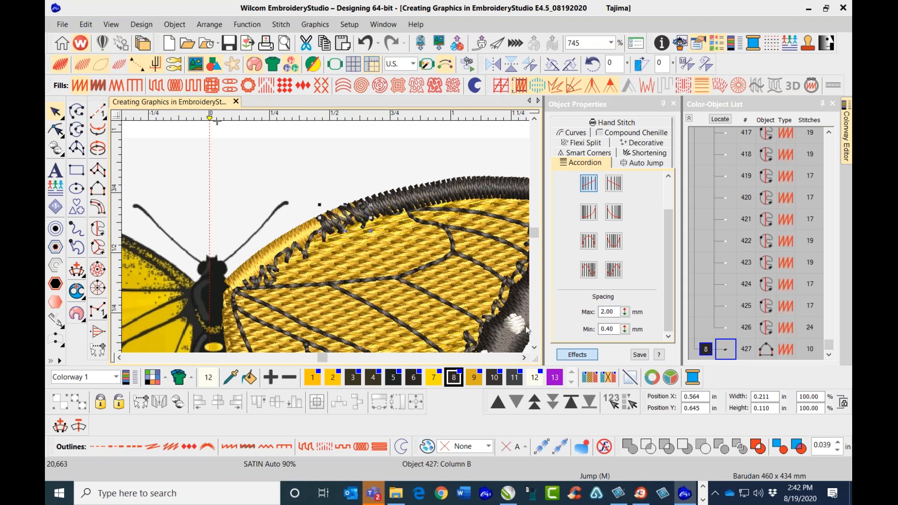
Try the other accordion spacing profiles on the patch to compare how each blends the yellow and black borders
{"action": "left_click", "coordinate": [478, 162]}
{"action": "scroll", "coordinate": [326, 240], "scroll_direction": "down", "scroll_amount": 3}
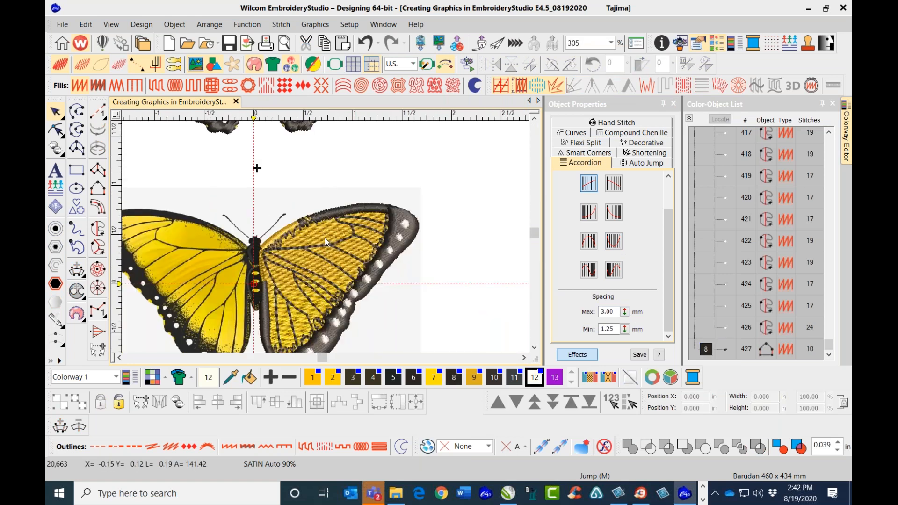
{"action": "scroll", "coordinate": [325, 237], "scroll_direction": "up", "scroll_amount": 3}
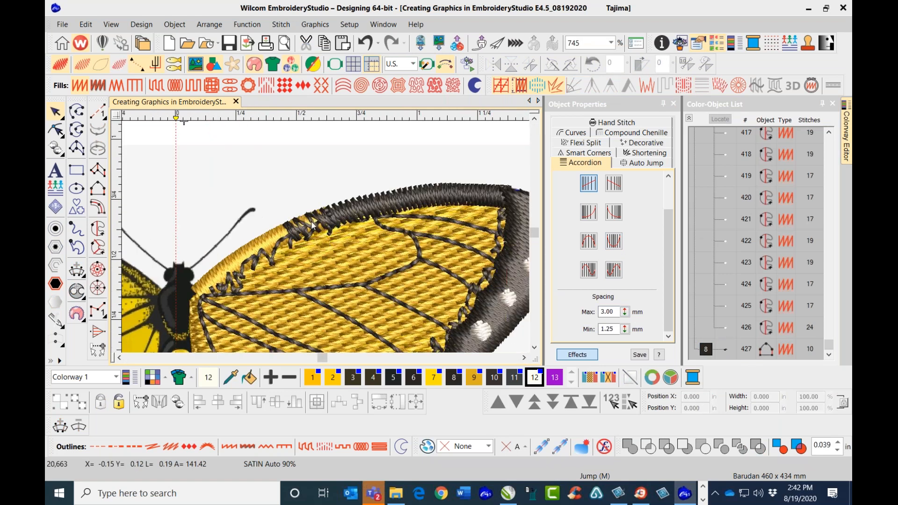
{"action": "left_click", "coordinate": [314, 221]}
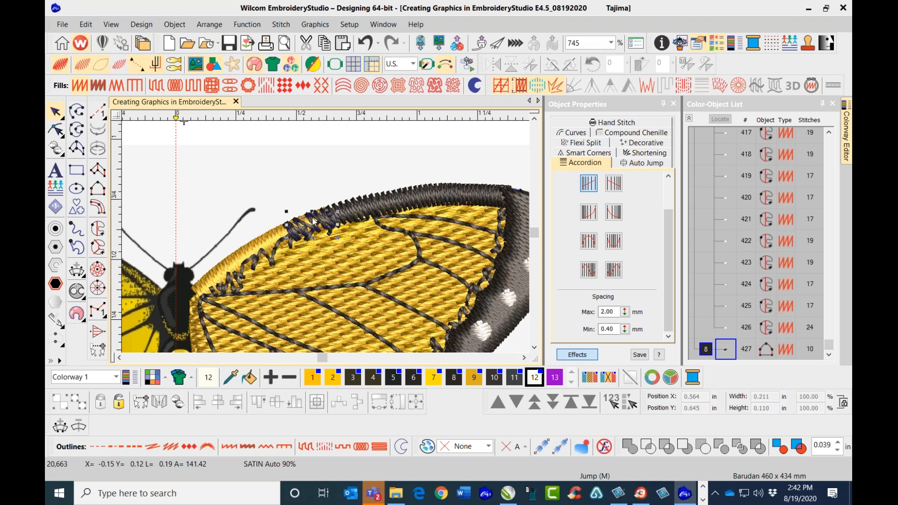
{"action": "left_click", "coordinate": [614, 183]}
{"action": "left_click", "coordinate": [589, 213]}
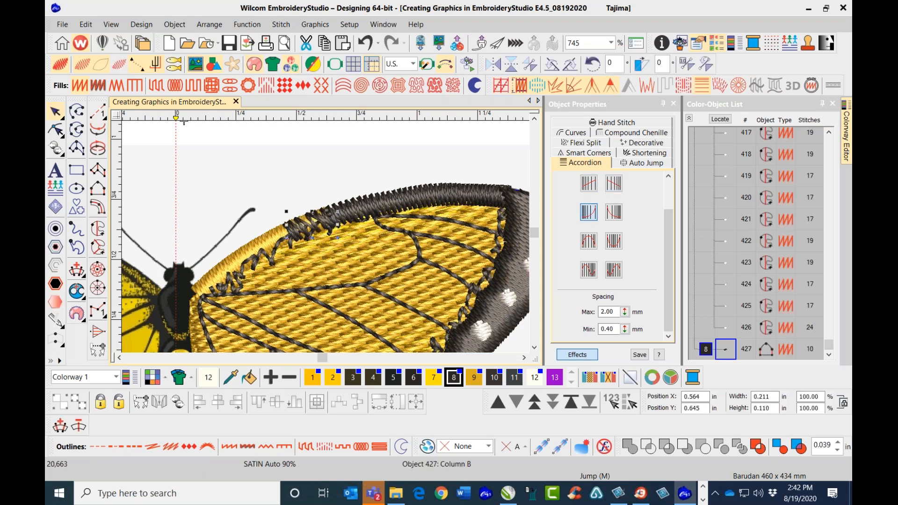
{"action": "left_click", "coordinate": [613, 213]}
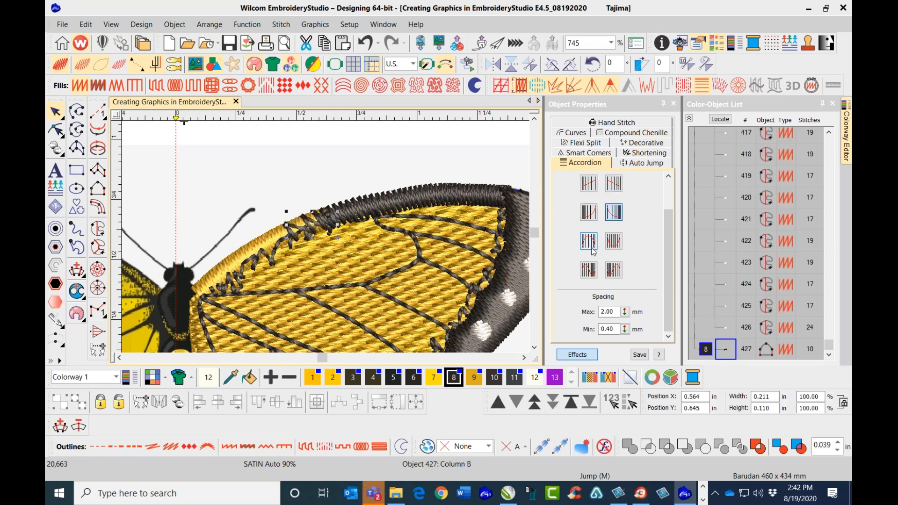
{"action": "left_click", "coordinate": [589, 270]}
{"action": "left_click", "coordinate": [613, 270]}
{"action": "left_click", "coordinate": [612, 241]}
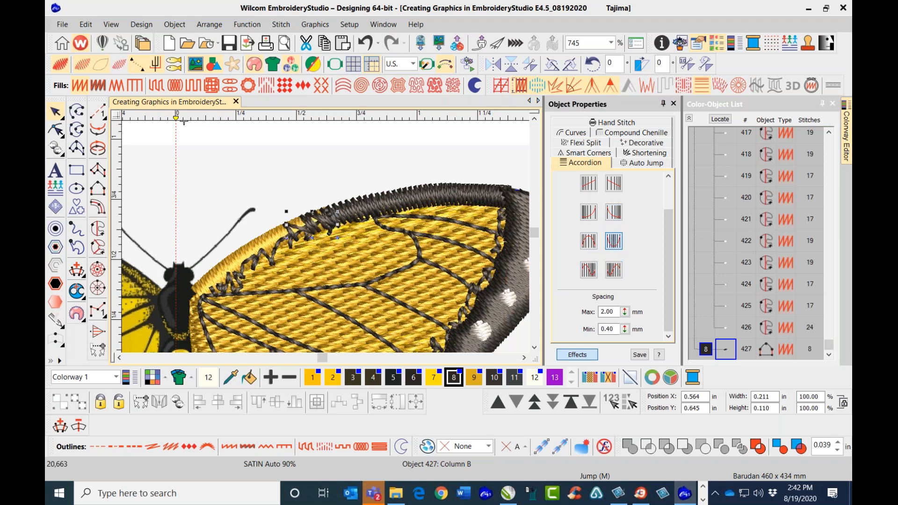
{"action": "left_click", "coordinate": [588, 241]}
Compare the increasing and decreasing linear accordion profiles on the patch and apply the decreasing linear profile
{"action": "left_click", "coordinate": [590, 184]}
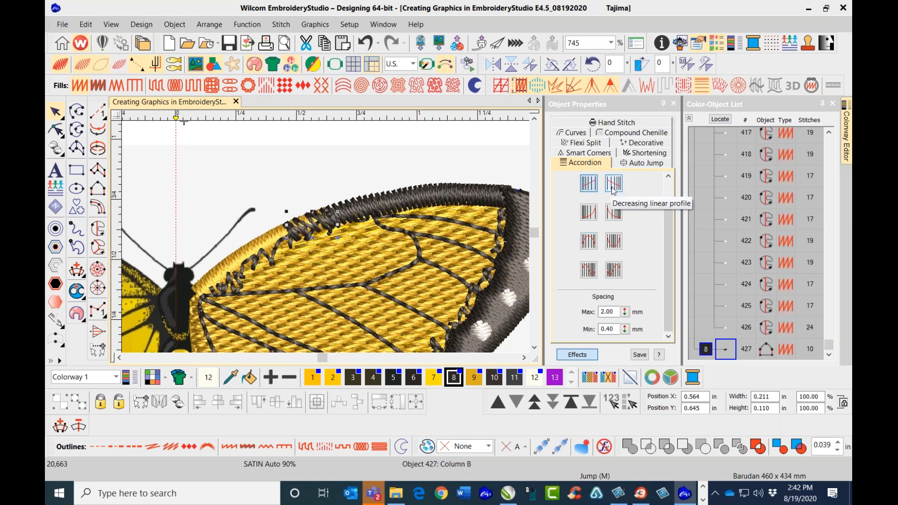
{"action": "left_click", "coordinate": [612, 187]}
{"action": "left_click", "coordinate": [596, 187]}
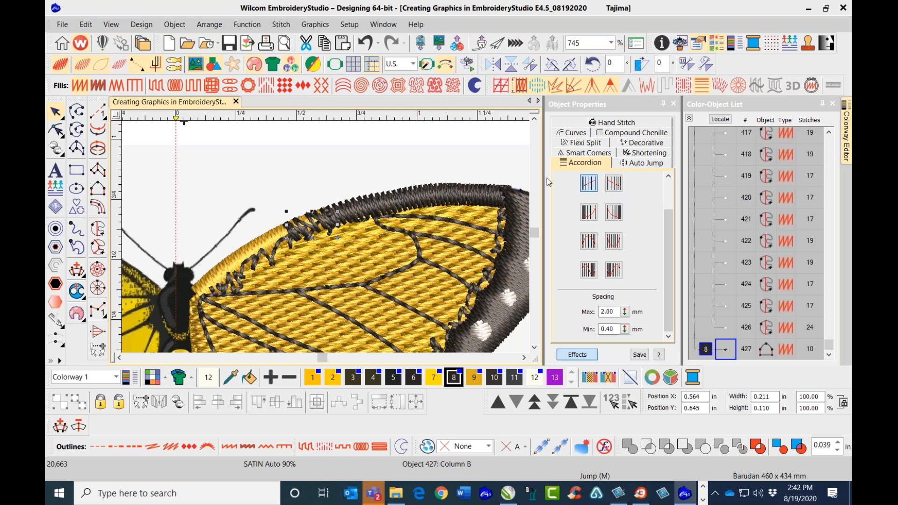
{"action": "left_click", "coordinate": [613, 184]}
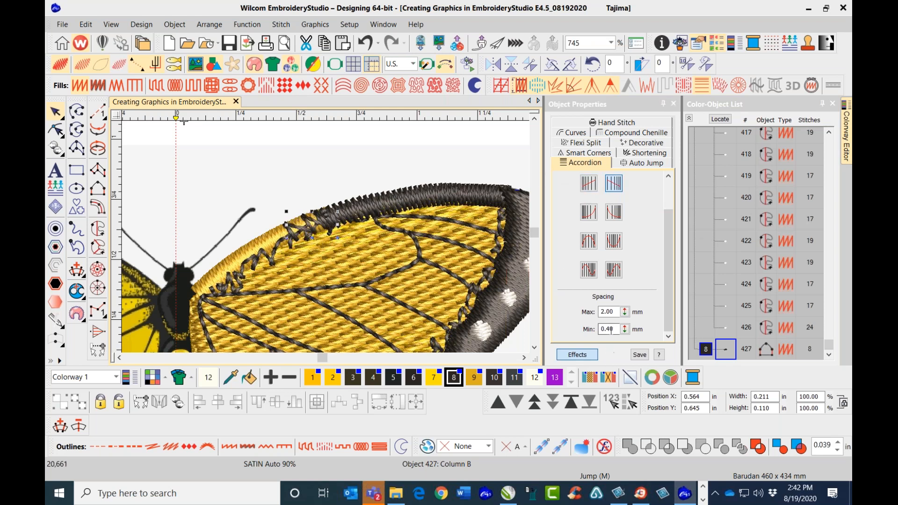
{"action": "left_click_drag", "start_coordinate": [624, 329], "coordinate": [624, 322]}
Compare the patch before and after the profile change with undo, keep the decreasing linear profile, and save the design
{"action": "left_click", "coordinate": [289, 184]}
{"action": "scroll", "coordinate": [288, 180], "scroll_direction": "down", "scroll_amount": 4}
{"action": "scroll", "coordinate": [287, 175], "scroll_direction": "up", "scroll_amount": 3}
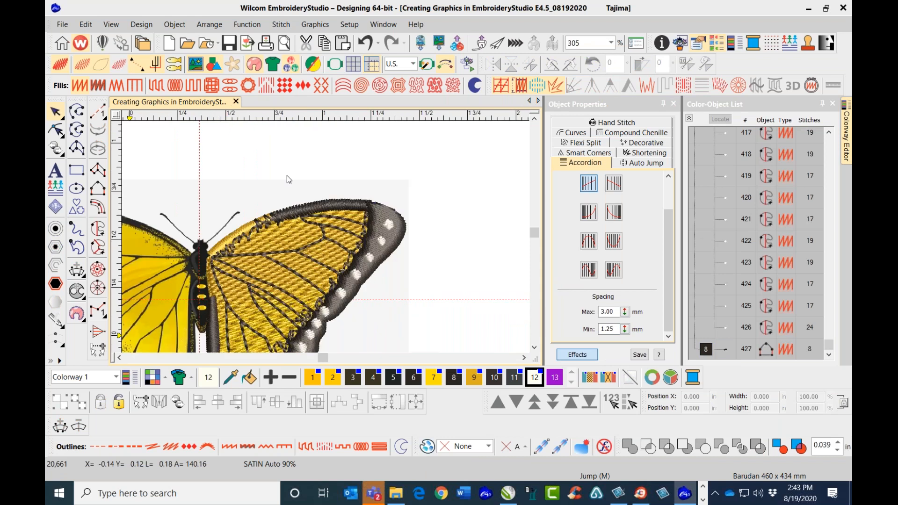
{"action": "left_click", "coordinate": [363, 41]}
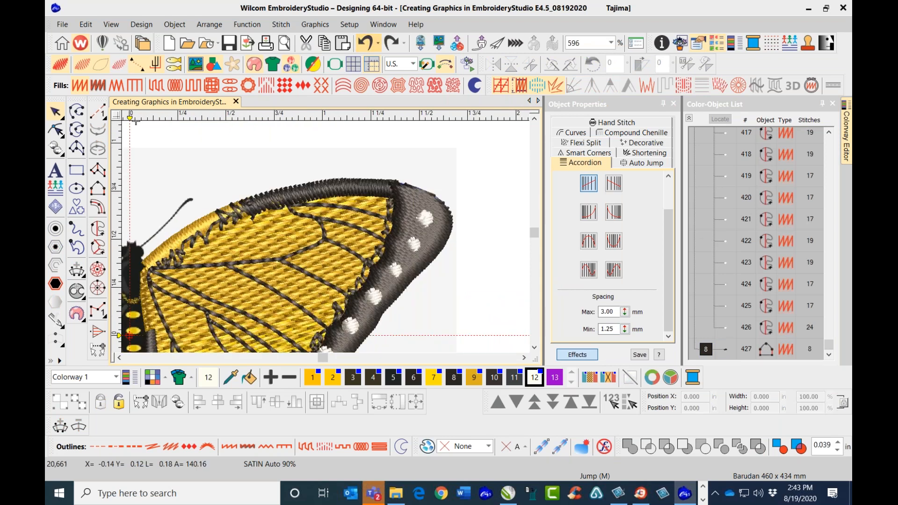
{"action": "left_click", "coordinate": [363, 42]}
{"action": "left_click", "coordinate": [363, 42]}
{"action": "key", "text": "ctrl+z"}
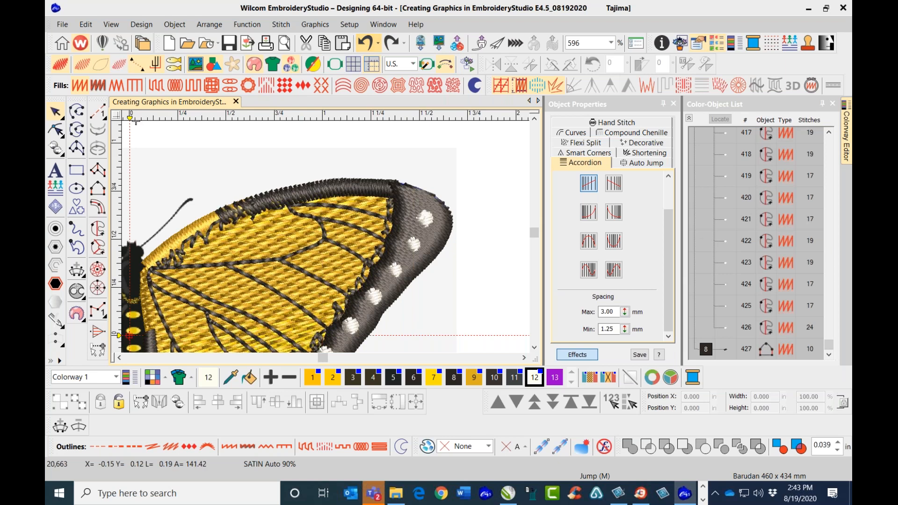
{"action": "key", "text": "ctrl+z"}
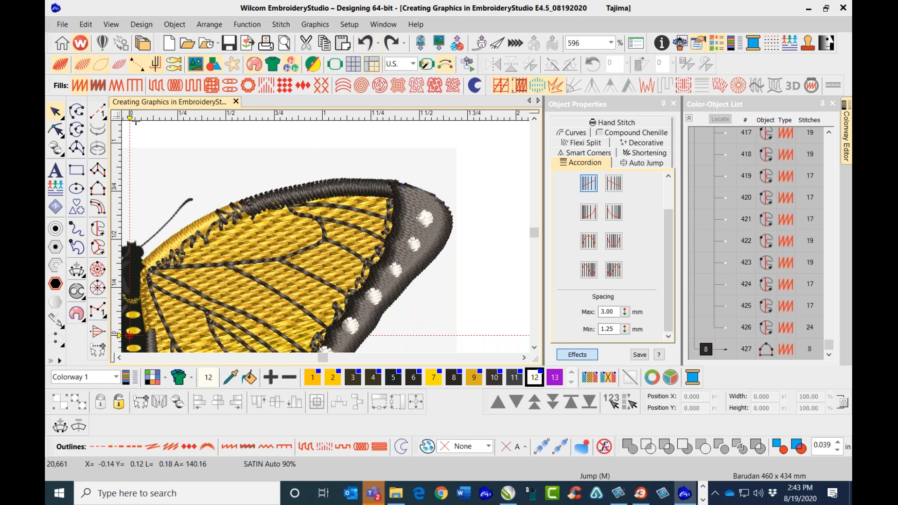
{"action": "left_click", "coordinate": [230, 48]}
Change the wing's wide black outer border object to a Tatami fill
{"action": "scroll", "coordinate": [267, 288], "scroll_direction": "down", "scroll_amount": 2}
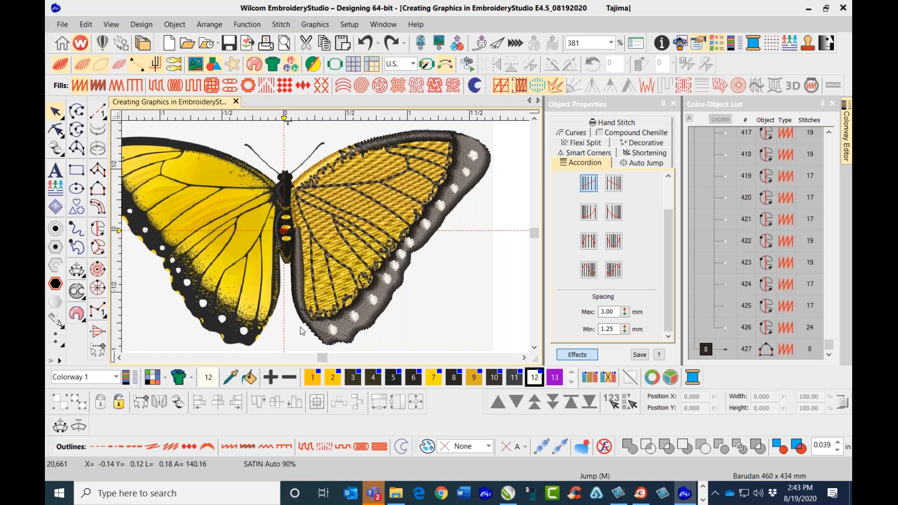
{"action": "left_click", "coordinate": [367, 333]}
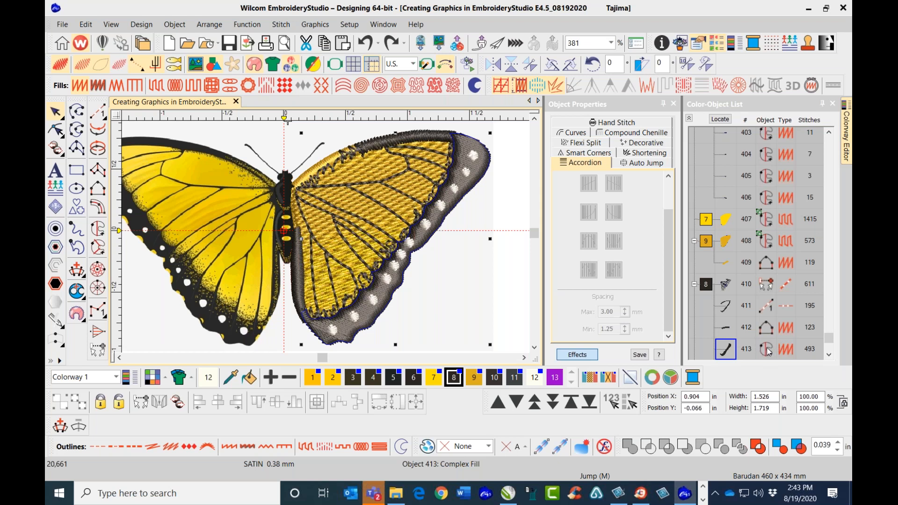
{"action": "left_click", "coordinate": [156, 86]}
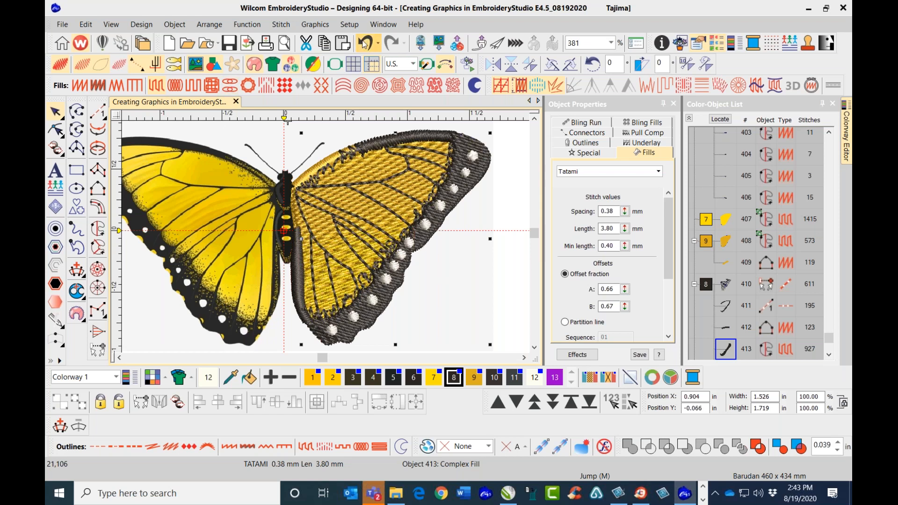
Undo and redo the Tatami change on the wing's outer border to compare it with the satin fill
{"action": "left_click", "coordinate": [365, 43]}
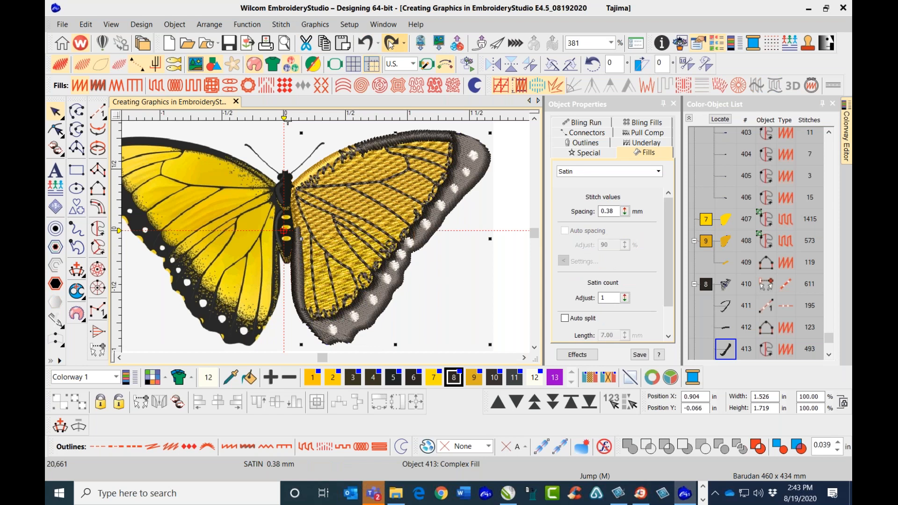
{"action": "left_click", "coordinate": [388, 47]}
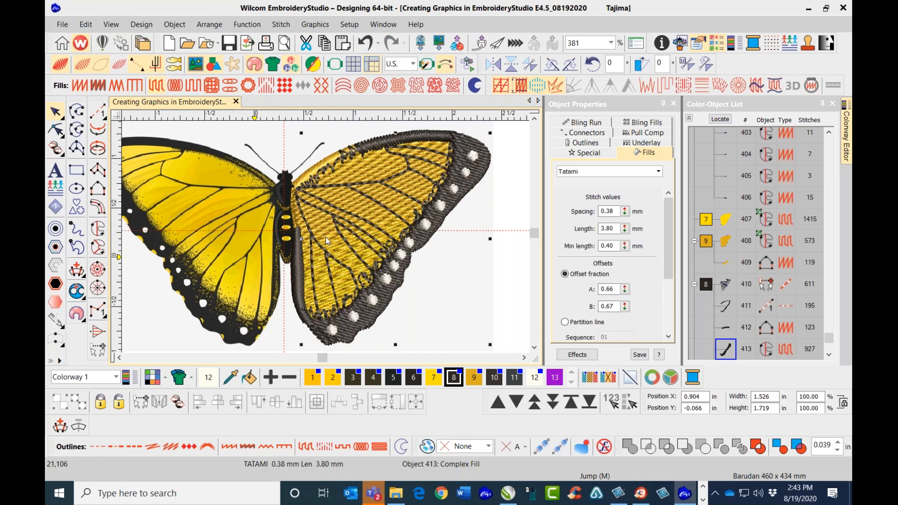
{"action": "scroll", "coordinate": [365, 236], "scroll_direction": "down", "scroll_amount": 2}
{"action": "left_click", "coordinate": [436, 166]}
{"action": "left_click", "coordinate": [302, 264]}
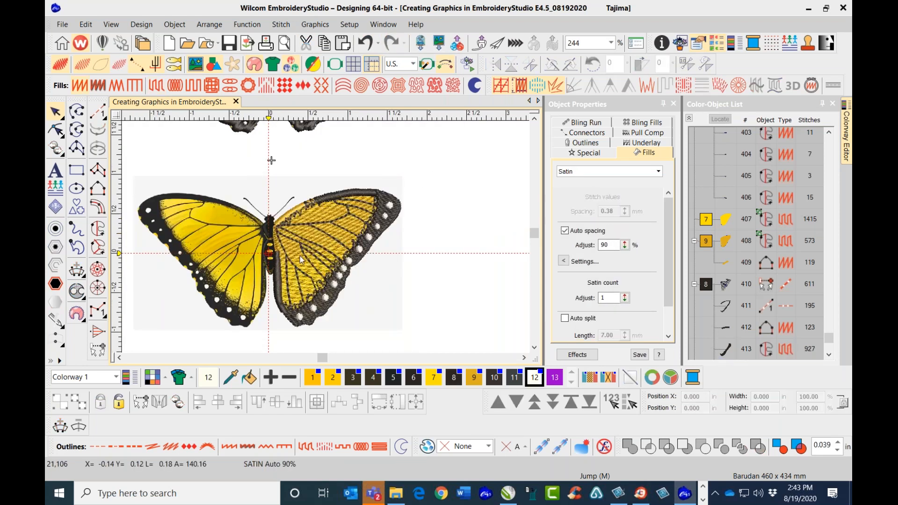
Add stitch angle lines across the wing's black outer border, working from its lower inner tip up towards the outer corner
{"action": "scroll", "coordinate": [326, 236], "scroll_direction": "up", "scroll_amount": 2}
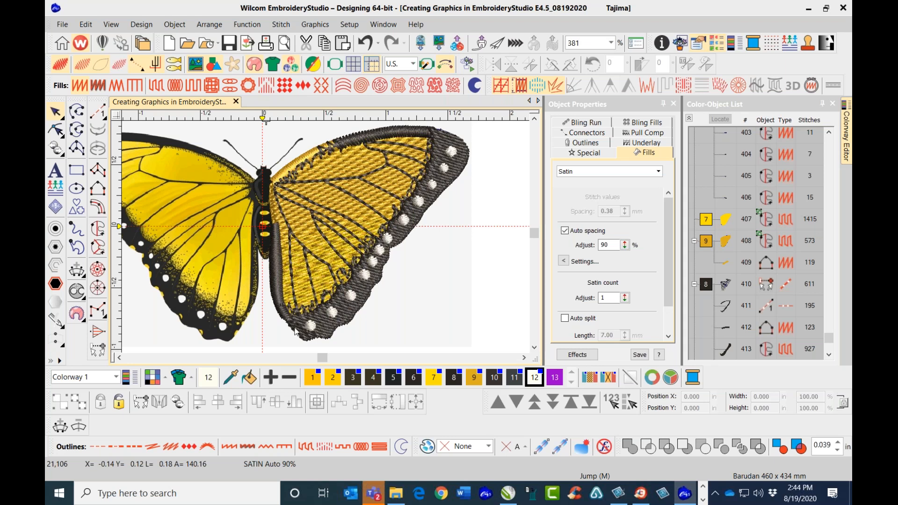
{"action": "scroll", "coordinate": [344, 253], "scroll_direction": "up", "scroll_amount": 1}
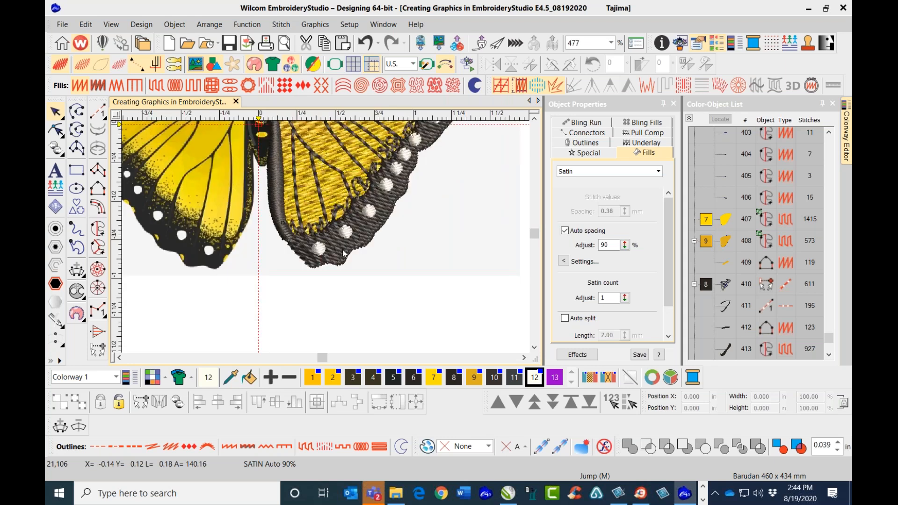
{"action": "left_click", "coordinate": [344, 265]}
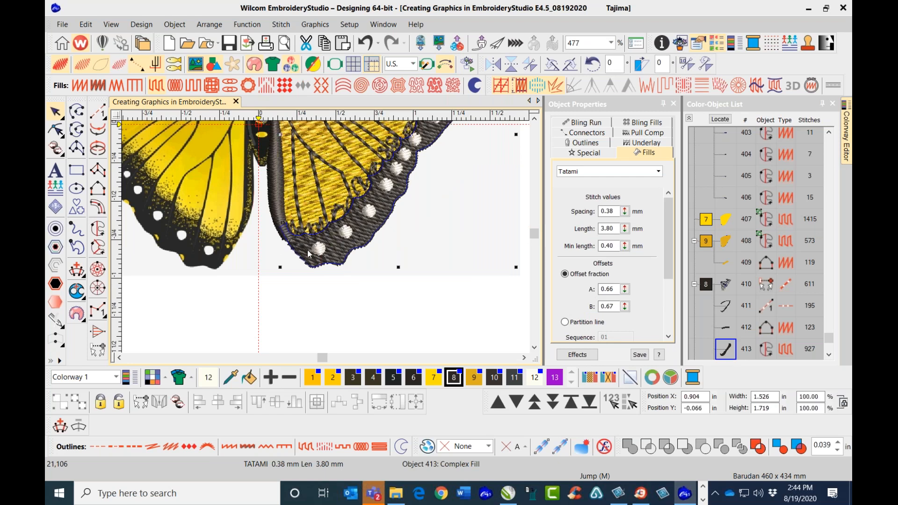
{"action": "left_click", "coordinate": [77, 271]}
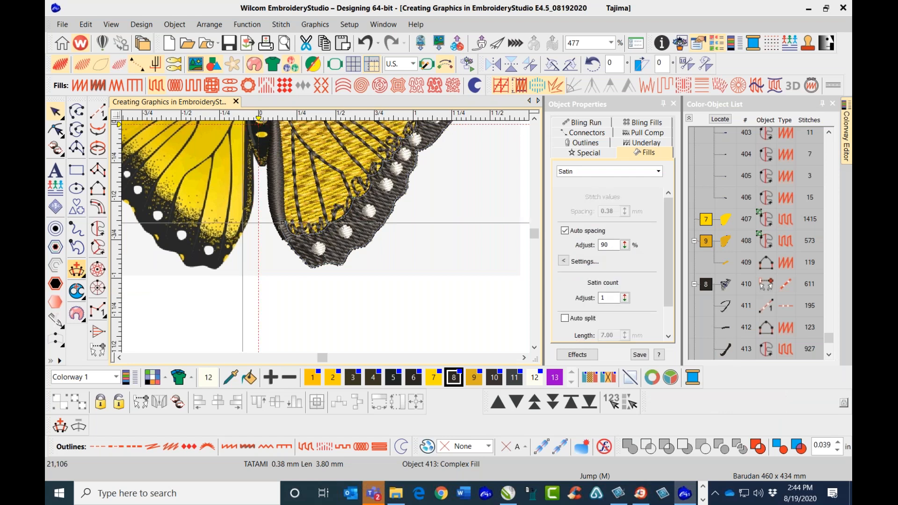
{"action": "left_click", "coordinate": [347, 251]}
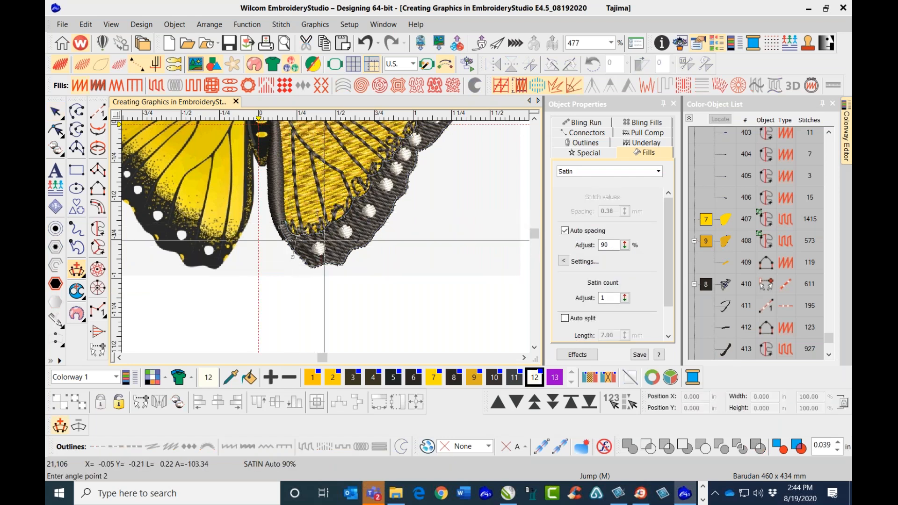
{"action": "left_click", "coordinate": [339, 282]}
{"action": "scroll", "coordinate": [380, 153], "scroll_direction": "down", "scroll_amount": 1}
{"action": "left_click", "coordinate": [316, 253]}
{"action": "left_click", "coordinate": [342, 281]}
{"action": "scroll", "coordinate": [355, 255], "scroll_direction": "down", "scroll_amount": 1}
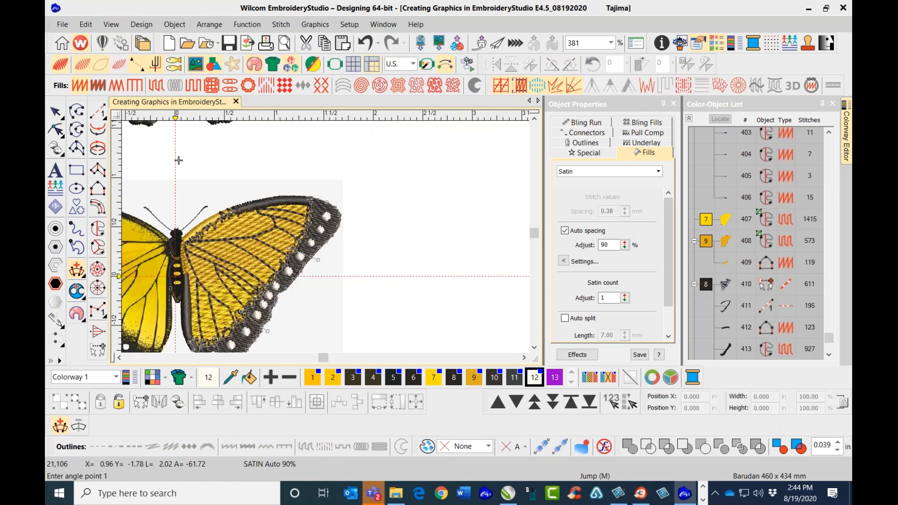
Try one more angle line at the border's upper inner corner, and apply the angle lines to the outer border
{"action": "left_click", "coordinate": [307, 218]}
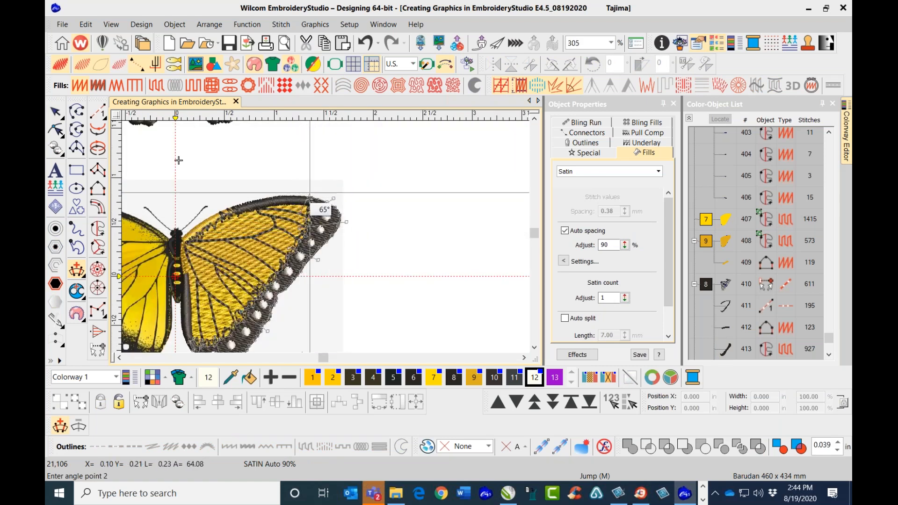
{"action": "left_click", "coordinate": [310, 192]}
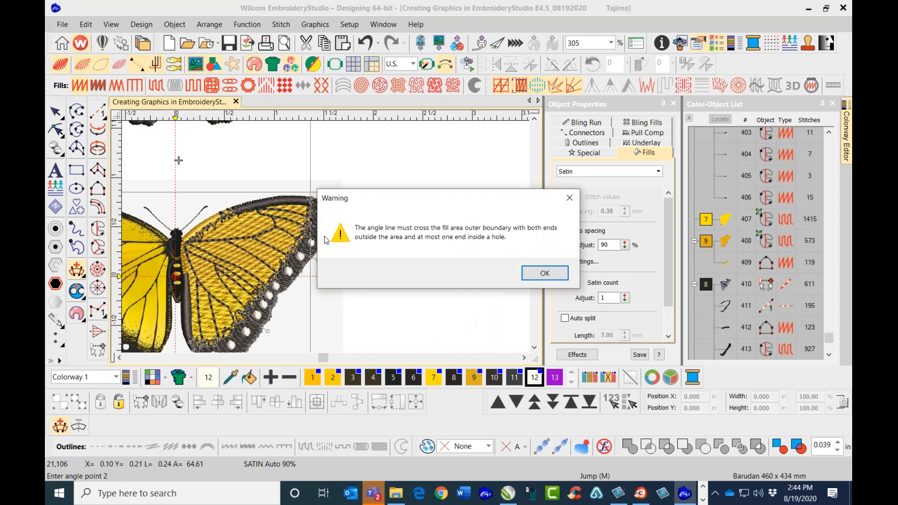
{"action": "left_click", "coordinate": [534, 272]}
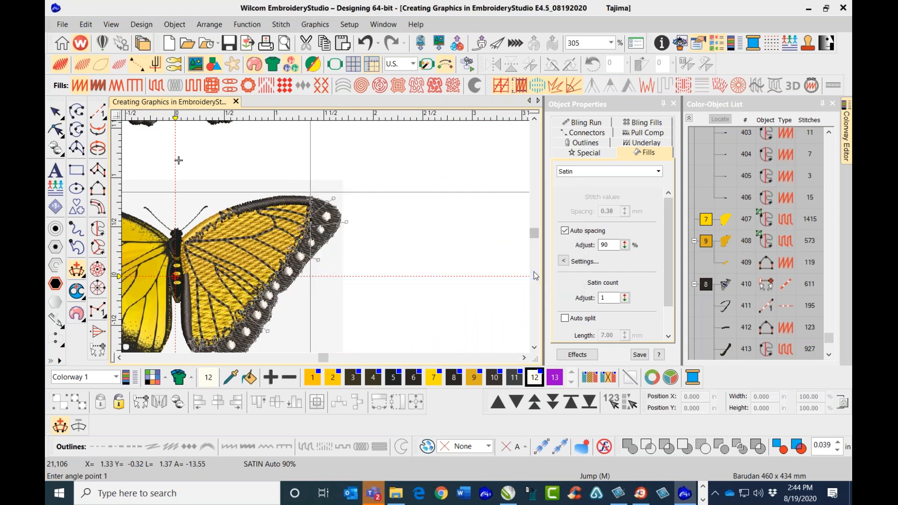
{"action": "key", "text": "Return"}
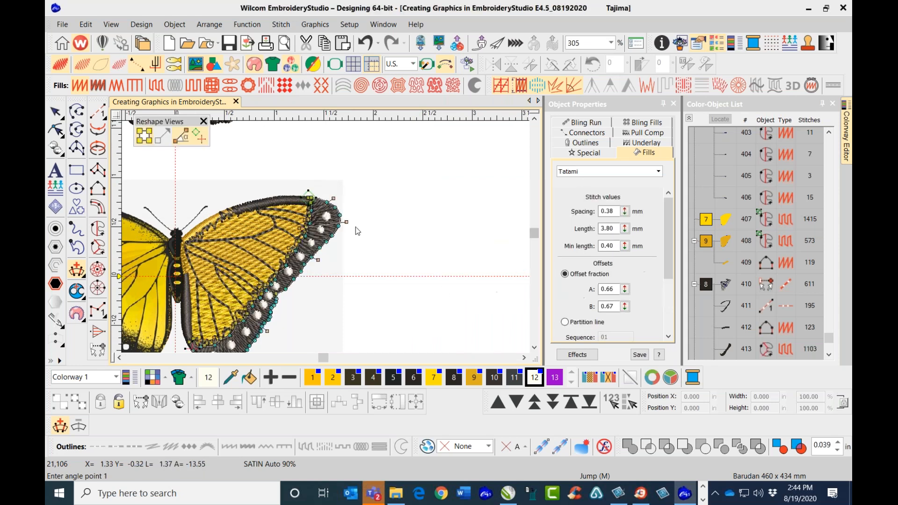
Reshape the border's stitch angle lines near the wing's upper corner and lower inner tip, and save the design
{"action": "scroll", "coordinate": [296, 232], "scroll_direction": "up", "scroll_amount": 1}
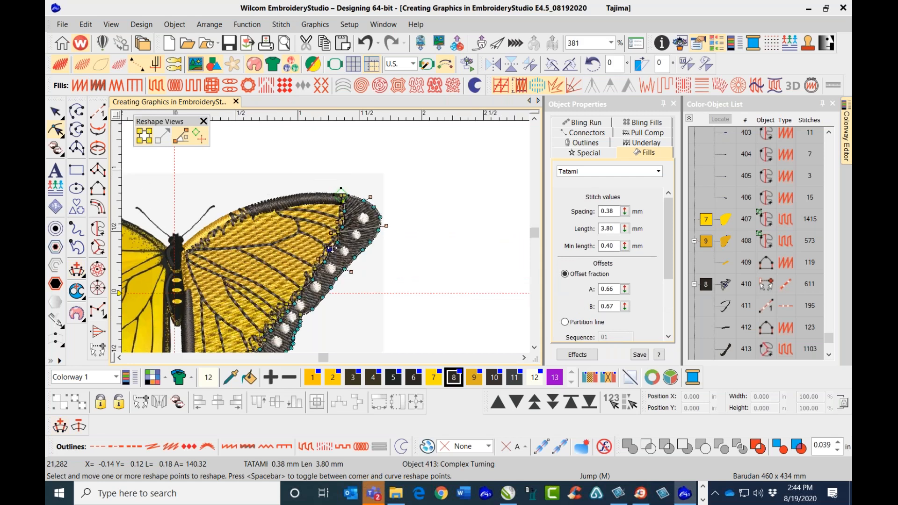
{"action": "left_click", "coordinate": [338, 222]}
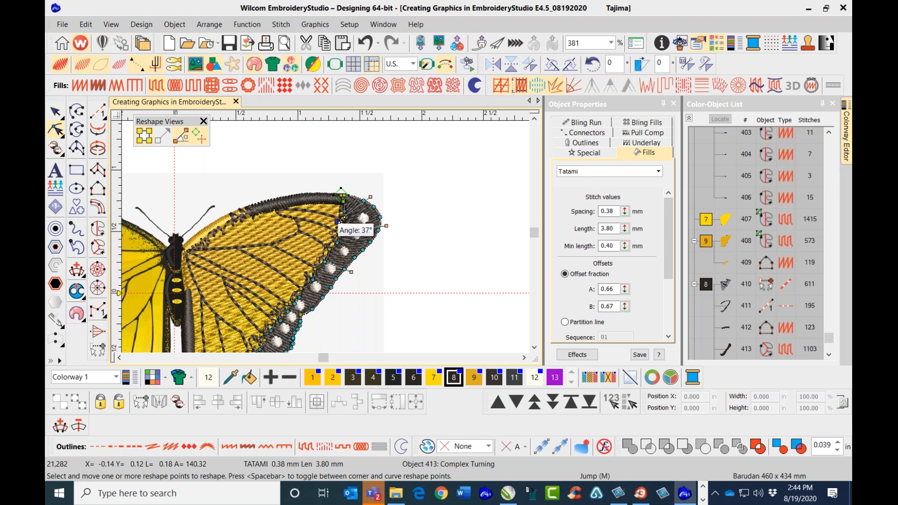
{"action": "left_click_drag", "start_coordinate": [339, 221], "coordinate": [338, 222]}
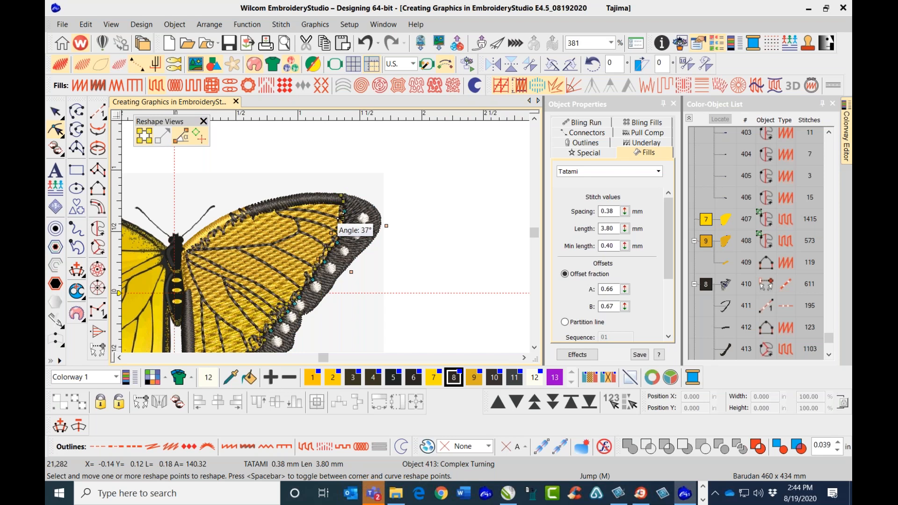
{"action": "scroll", "coordinate": [259, 345], "scroll_direction": "up", "scroll_amount": 3}
{"action": "left_click", "coordinate": [325, 235]}
{"action": "mouse_move", "coordinate": [325, 236]}
{"action": "left_mouse_down"}
{"action": "mouse_move", "coordinate": [304, 226]}
{"action": "mouse_move", "coordinate": [316, 218]}
{"action": "mouse_move", "coordinate": [306, 227]}
{"action": "left_mouse_up"}
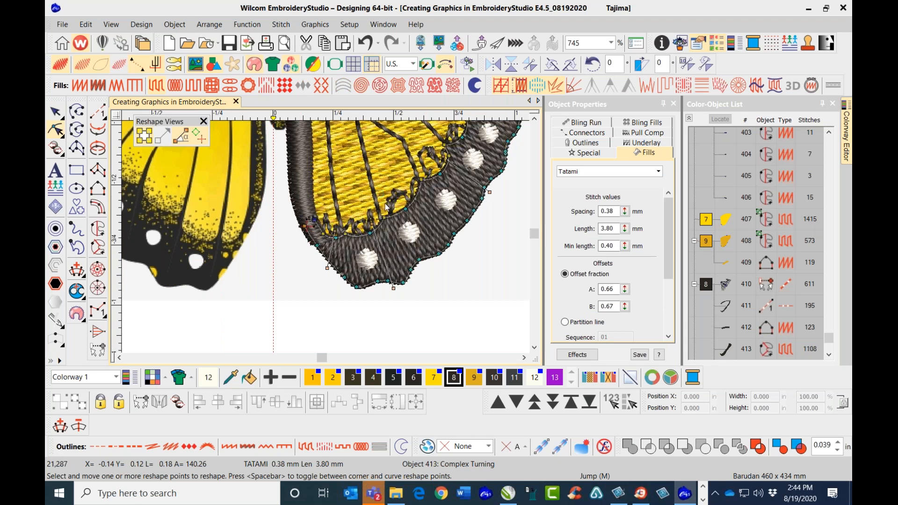
{"action": "left_click", "coordinate": [56, 110]}
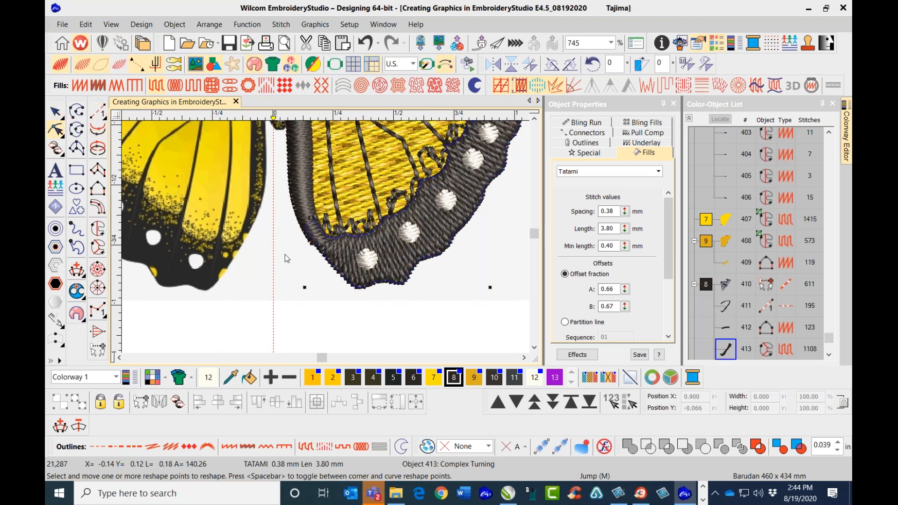
{"action": "left_click", "coordinate": [285, 256]}
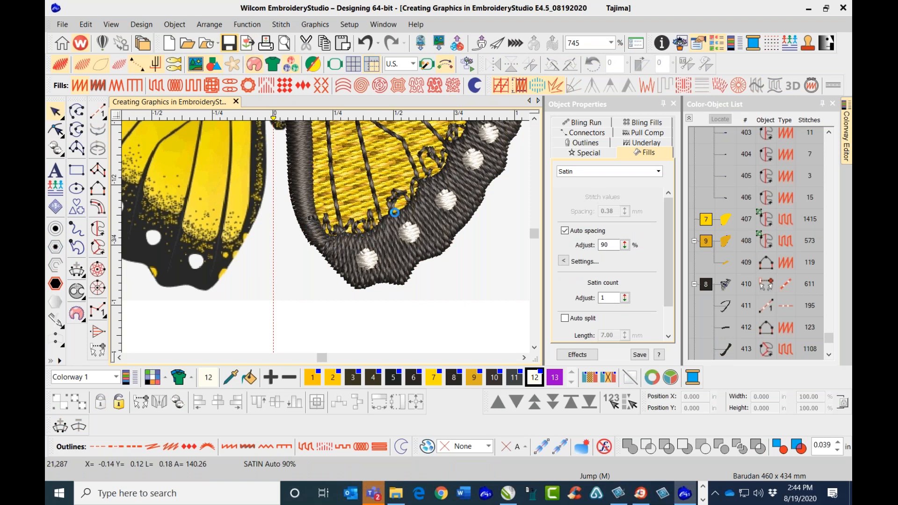
Hide the stitches and trace the right antenna with a single run line from the head to the antenna's tip
{"action": "scroll", "coordinate": [406, 216], "scroll_direction": "down", "scroll_amount": 5}
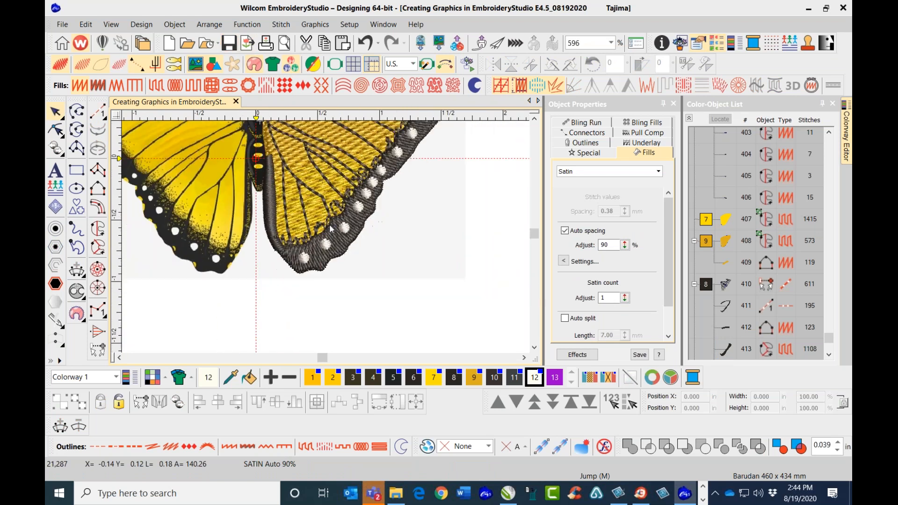
{"action": "scroll", "coordinate": [326, 236], "scroll_direction": "up", "scroll_amount": 3}
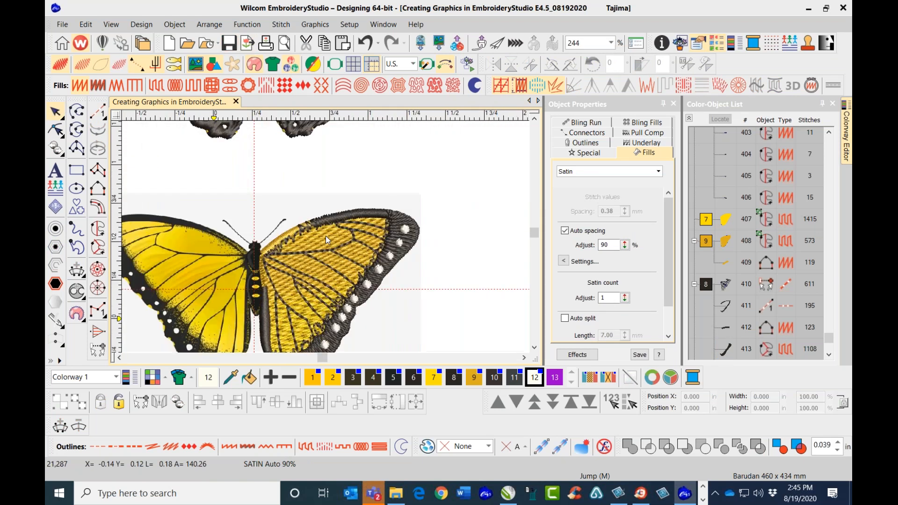
{"action": "scroll", "coordinate": [328, 240], "scroll_direction": "down", "scroll_amount": 1}
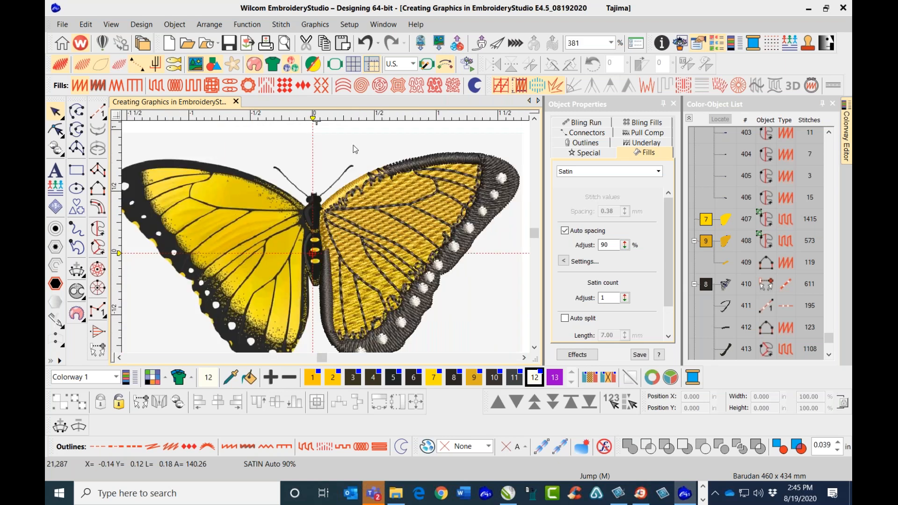
{"action": "key", "text": "s"}
{"action": "scroll", "coordinate": [330, 203], "scroll_direction": "up", "scroll_amount": 1}
{"action": "left_click", "coordinate": [97, 113]}
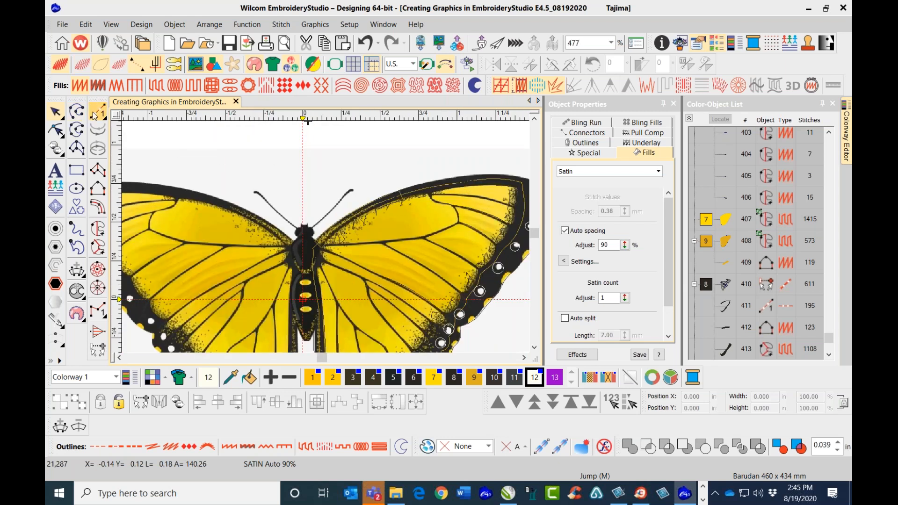
{"action": "left_click", "coordinate": [308, 243]}
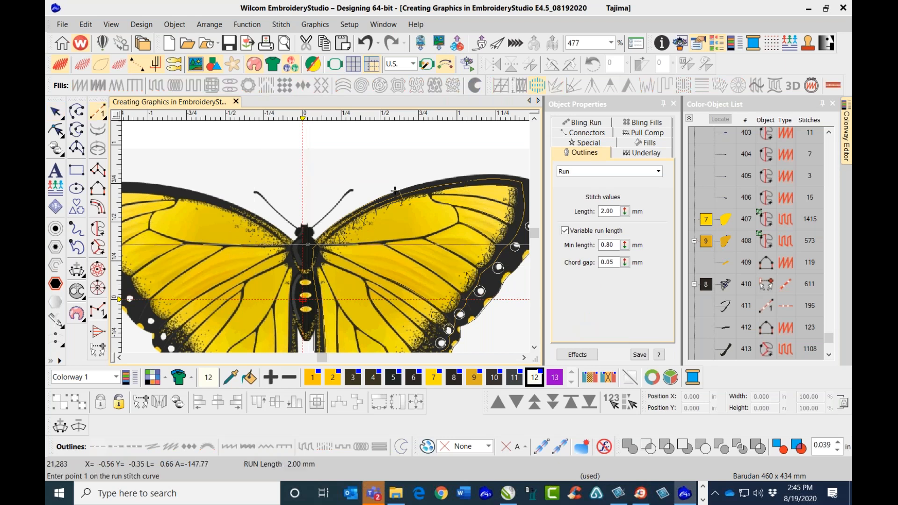
{"action": "left_click", "coordinate": [308, 232]}
{"action": "left_click", "coordinate": [322, 220]}
{"action": "left_click", "coordinate": [339, 200]}
{"action": "left_click", "coordinate": [346, 193]}
{"action": "left_click", "coordinate": [351, 189]}
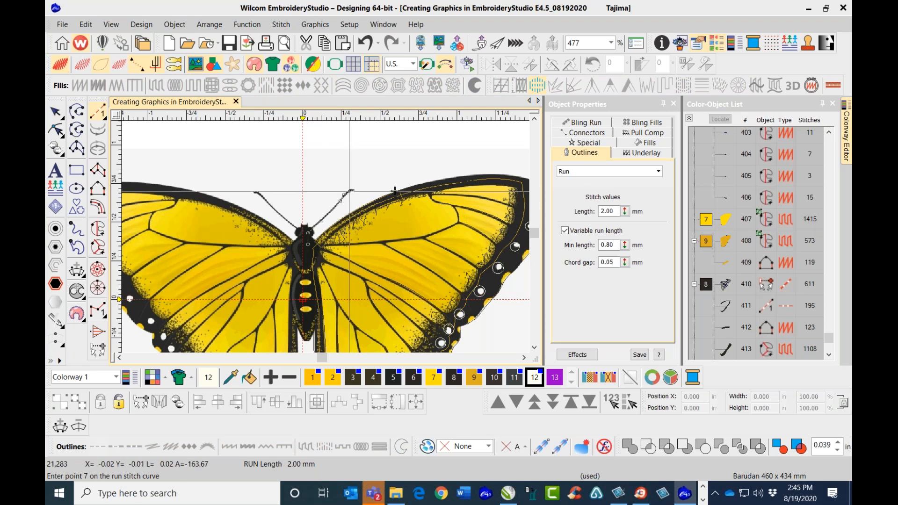
{"action": "key", "text": "Return"}
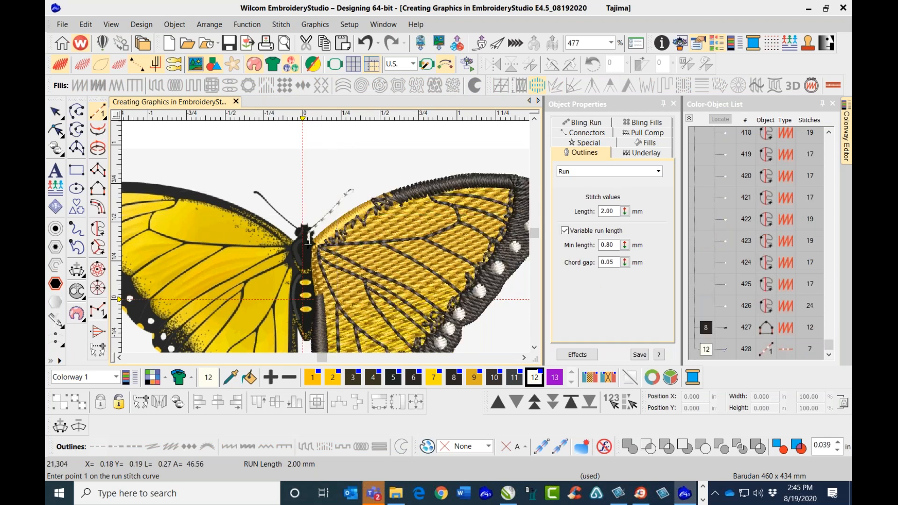
Recolor the right antenna's run to color 13, double it with a second identical run, and select both runs
{"action": "key", "text": "Escape"}
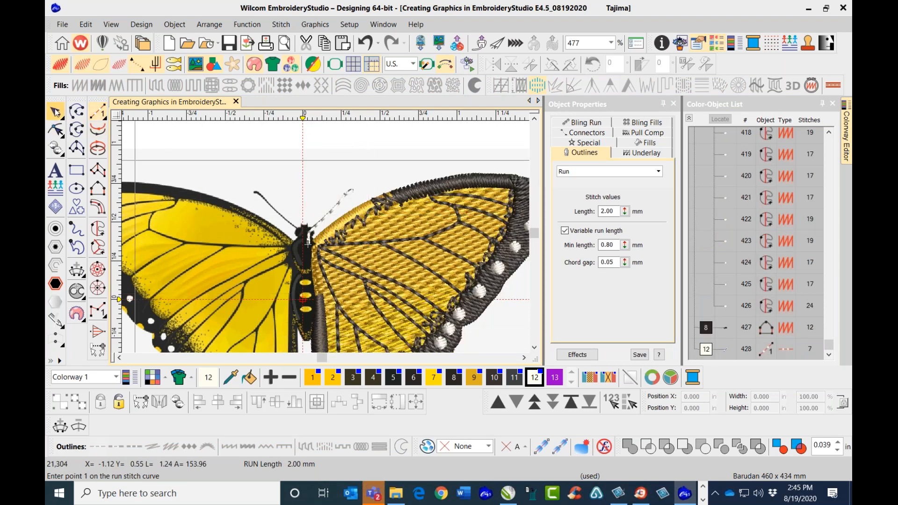
{"action": "left_click", "coordinate": [554, 377]}
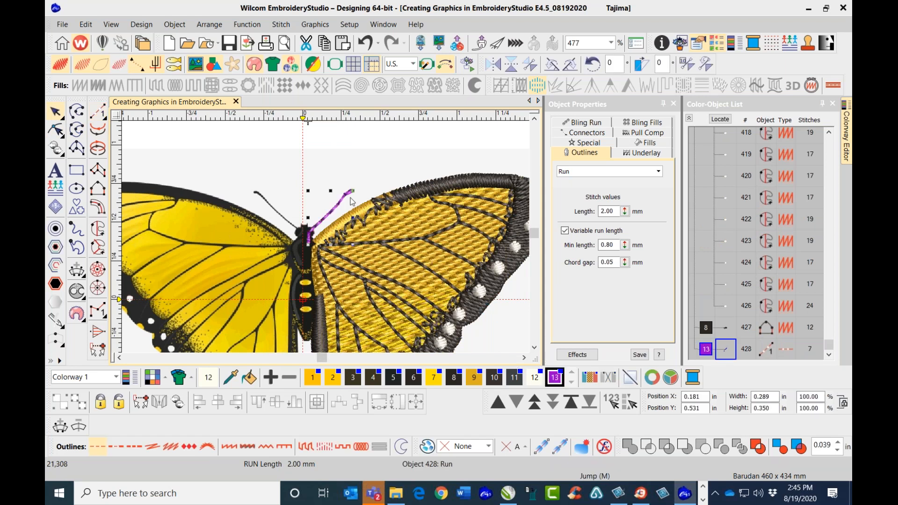
{"action": "left_click", "coordinate": [99, 131]}
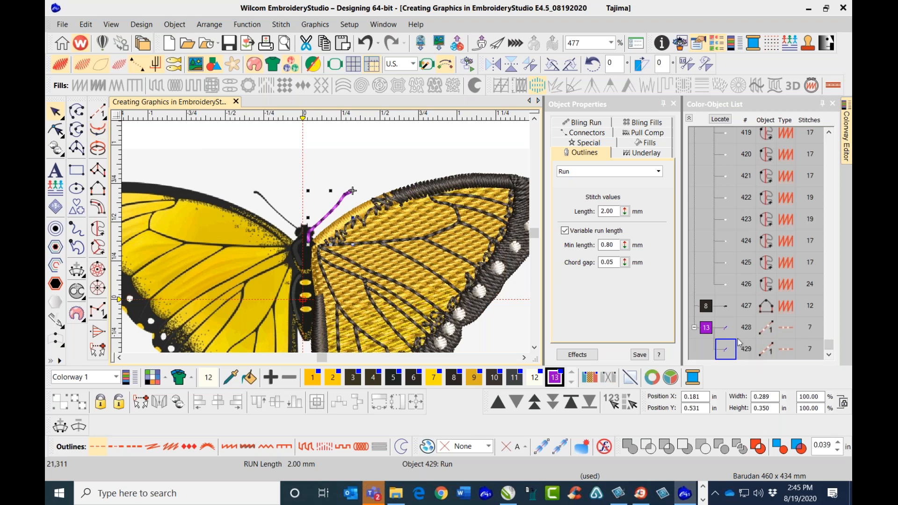
{"action": "left_click", "coordinate": [294, 152]}
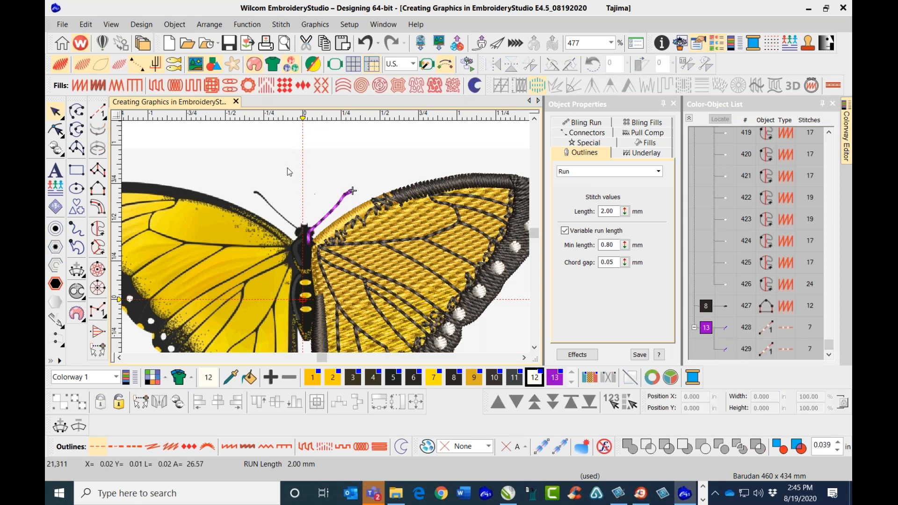
{"action": "left_click_drag", "start_coordinate": [282, 165], "coordinate": [364, 254]}
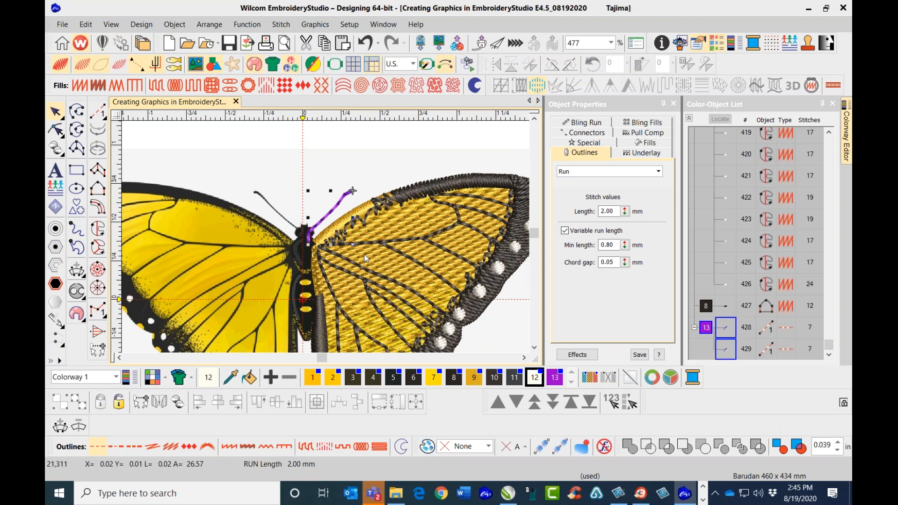
Draw a run line about 0.06 in wide across the head, recolor it to color 13, and select all three color 13 runs
{"action": "left_click", "coordinate": [103, 110]}
{"action": "left_click", "coordinate": [307, 245]}
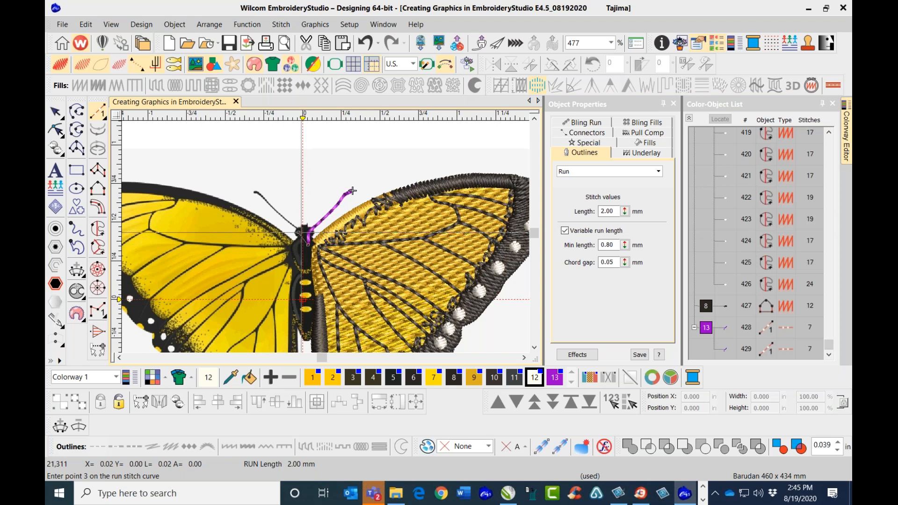
{"action": "left_click", "coordinate": [306, 242]}
{"action": "key", "text": "Return"}
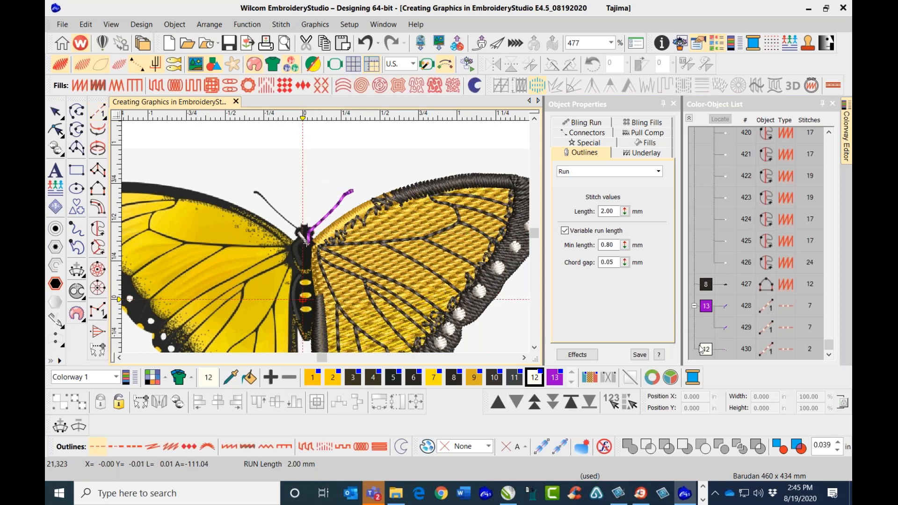
{"action": "left_click", "coordinate": [723, 351]}
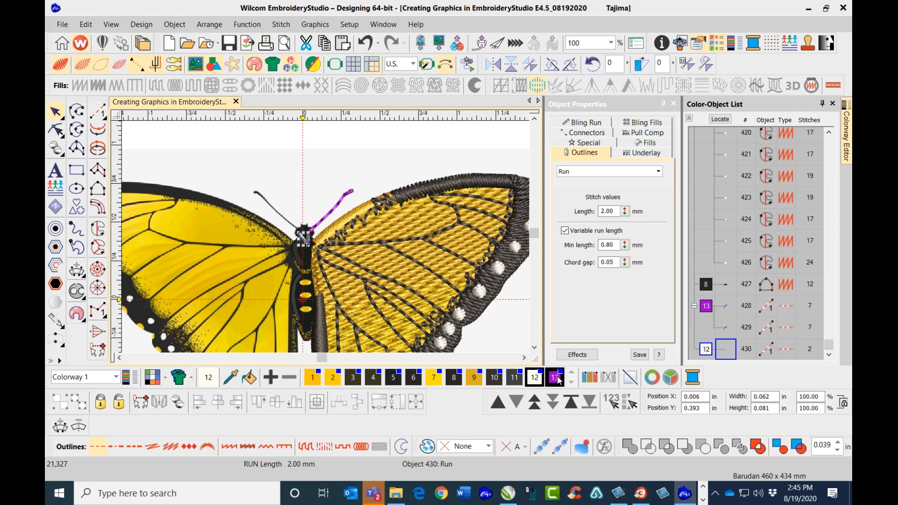
{"action": "left_click", "coordinate": [707, 307]}
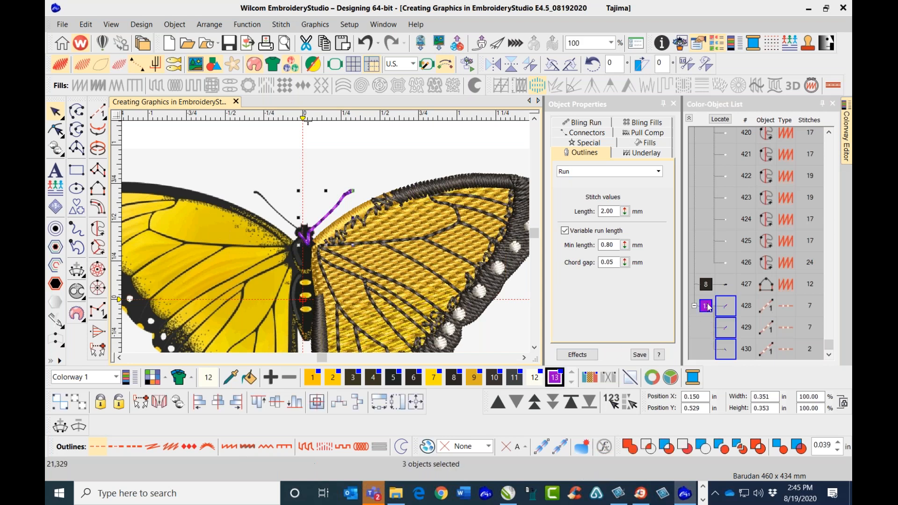
Duplicate the two right antenna runs, mirror the copies horizontally, and place them over the left antenna at X -0.160 in
{"action": "left_click", "coordinate": [724, 308]}
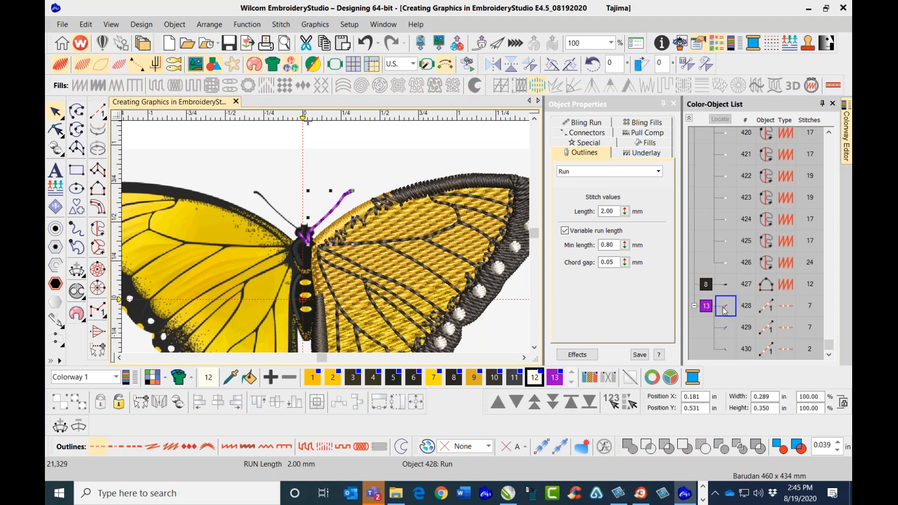
{"action": "left_click", "coordinate": [728, 330], "text": "ctrl"}
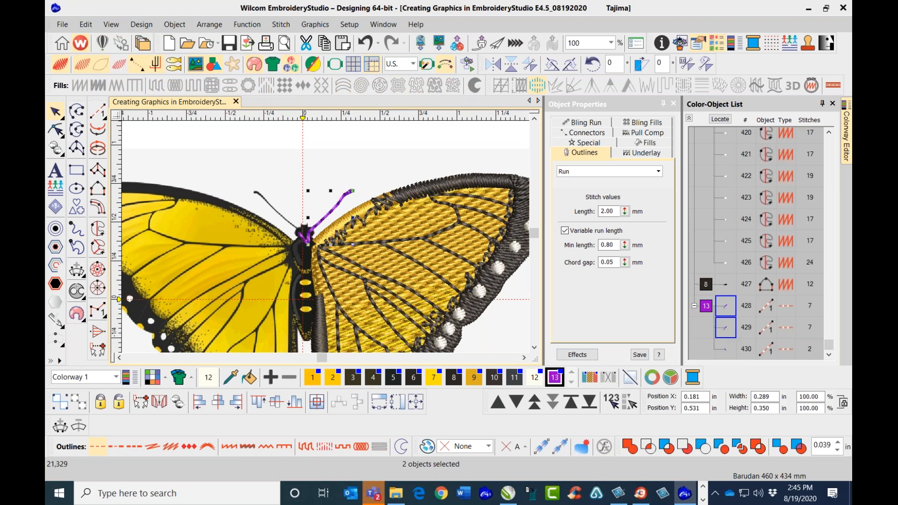
{"action": "key", "text": "ctrl+d"}
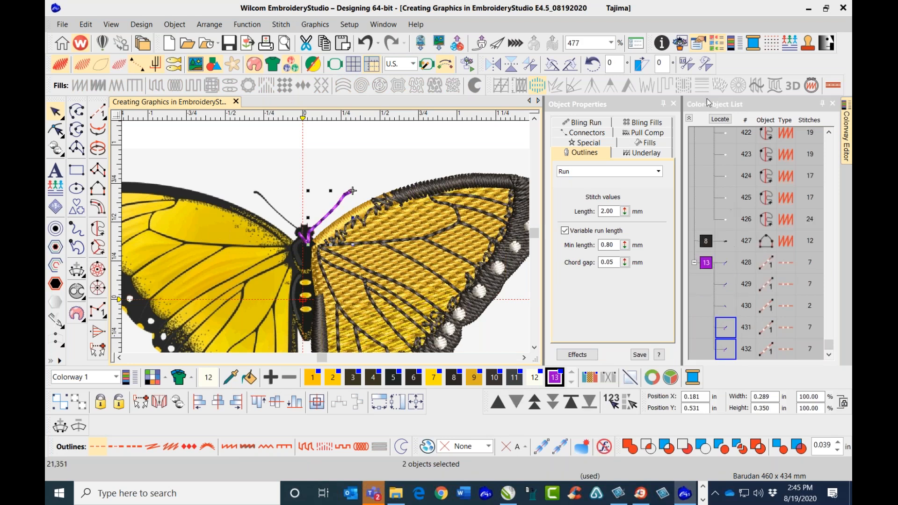
{"action": "left_click_drag", "start_coordinate": [330, 218], "coordinate": [273, 218]}
{"action": "key", "text": "Right"}
{"action": "key", "text": "Right"}
{"action": "key", "text": "Right"}
{"action": "key", "text": "Right"}
{"action": "key", "text": "Right"}
{"action": "key", "text": "Right"}
{"action": "key", "text": "Right"}
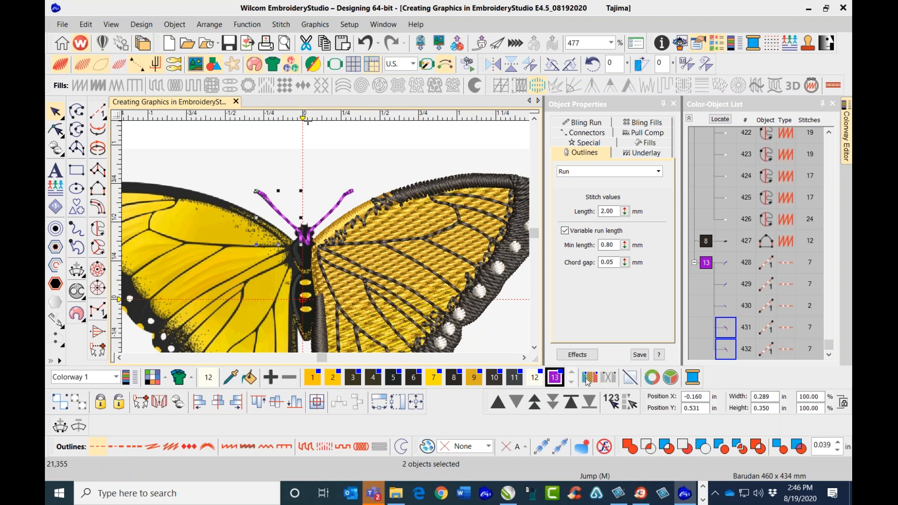
Delete the run across the head and the second, doubled run of each antenna
{"action": "left_click", "coordinate": [725, 308]}
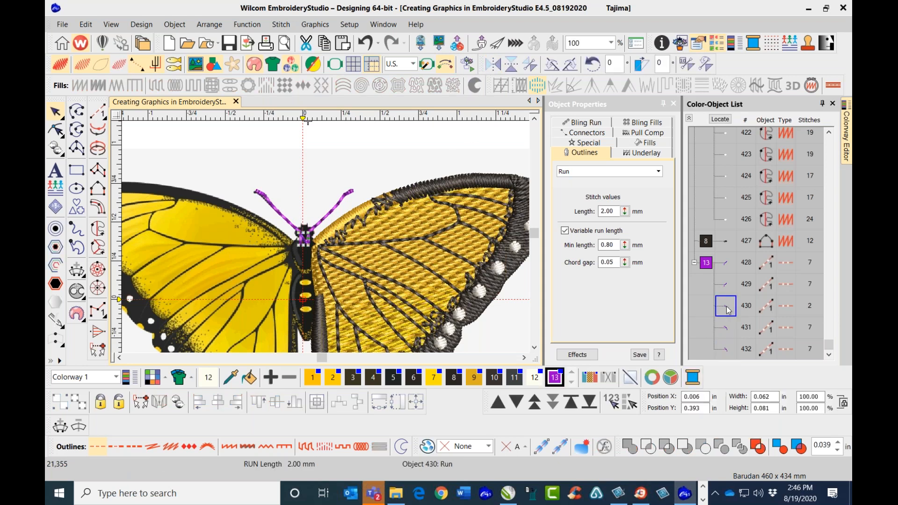
{"action": "key", "text": "Delete"}
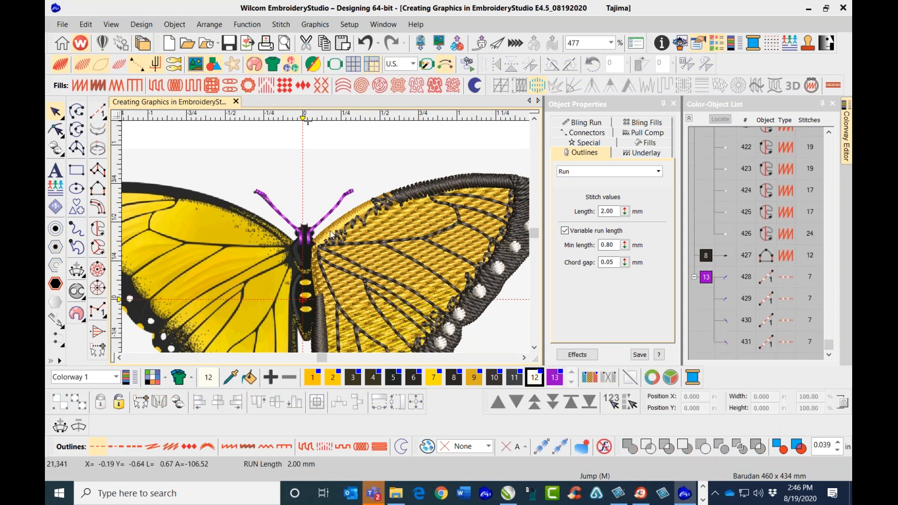
{"action": "scroll", "coordinate": [330, 233], "scroll_direction": "up", "scroll_amount": 1}
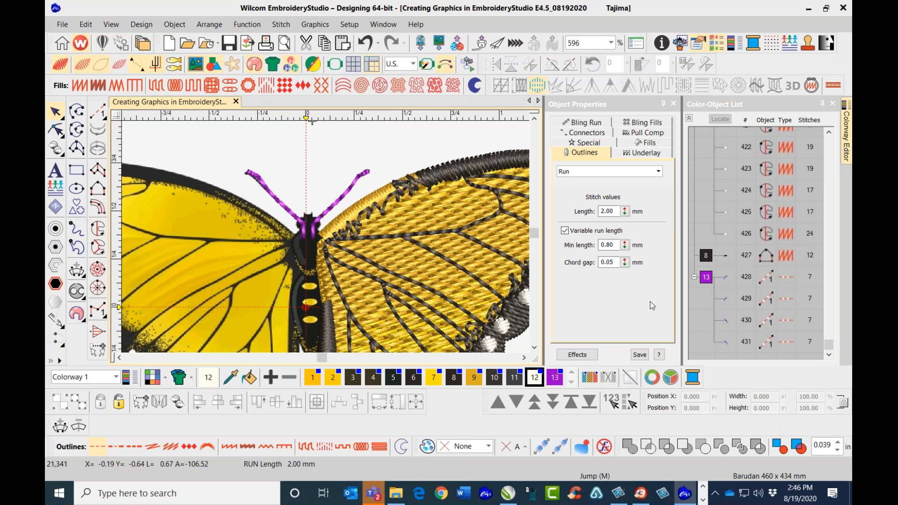
{"action": "left_click", "coordinate": [725, 296]}
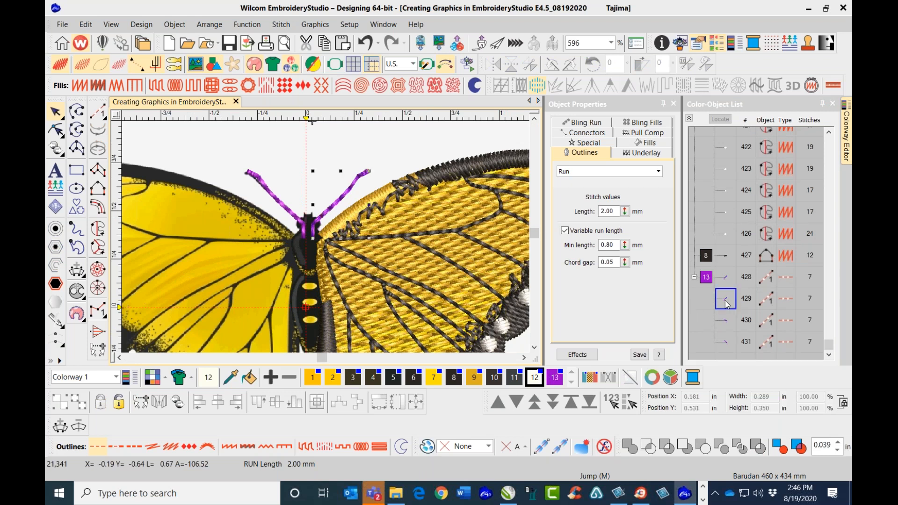
{"action": "key", "text": "Delete"}
{"action": "left_click", "coordinate": [726, 321]}
{"action": "key", "text": "Delete"}
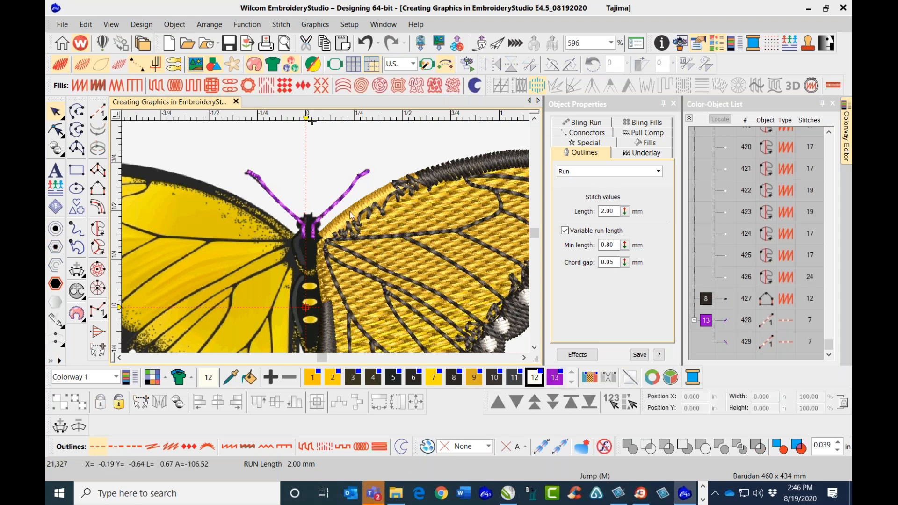
Draw two short, nearly vertical run lines in color 13 on the head, between the antenna bases
{"action": "left_click", "coordinate": [283, 209]}
{"action": "left_click", "coordinate": [98, 113]}
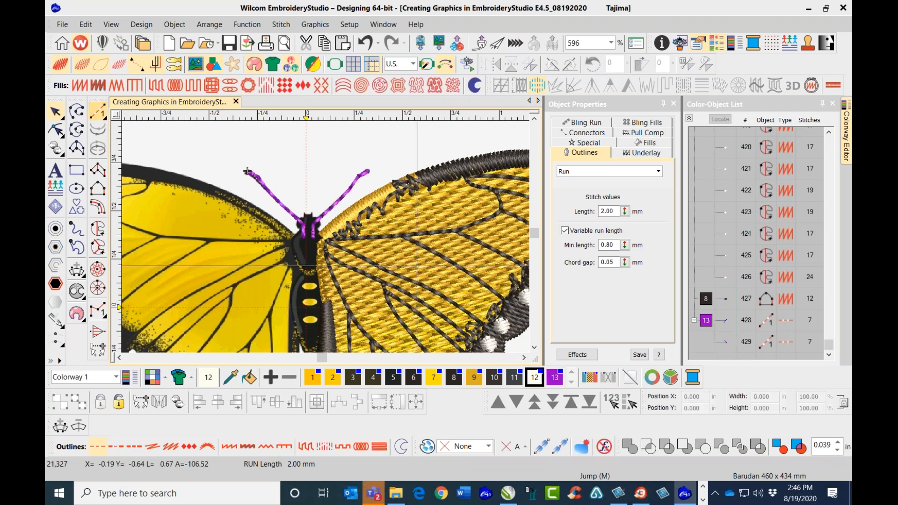
{"action": "left_click", "coordinate": [555, 377]}
{"action": "left_click", "coordinate": [313, 232]}
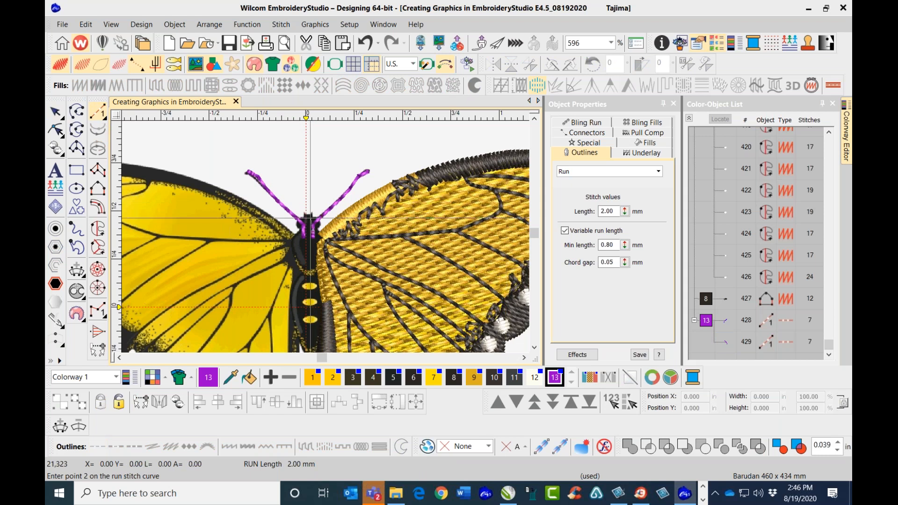
{"action": "left_click", "coordinate": [312, 208]}
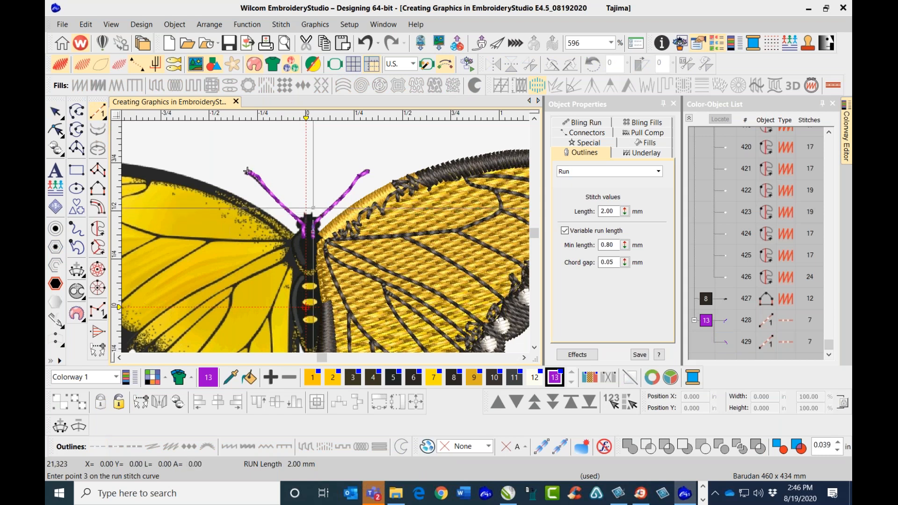
{"action": "key", "text": "Return"}
{"action": "left_click", "coordinate": [313, 231]}
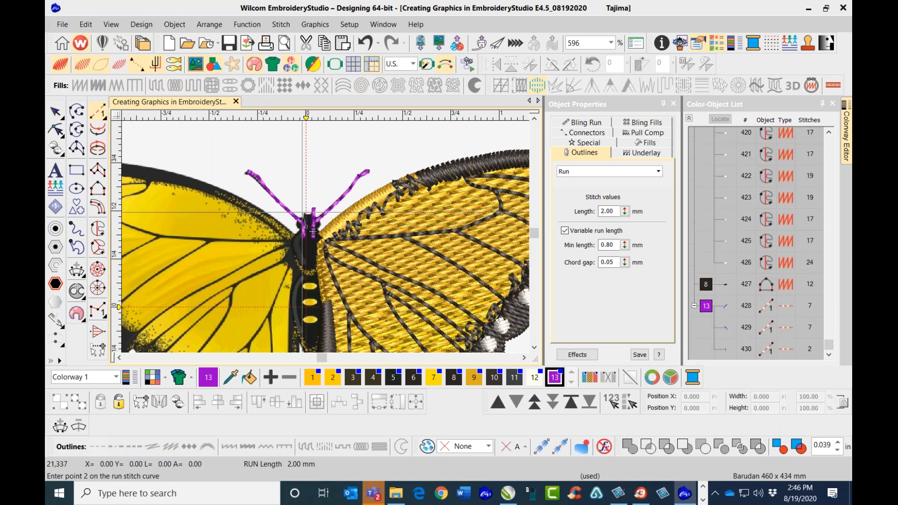
{"action": "left_click", "coordinate": [305, 212]}
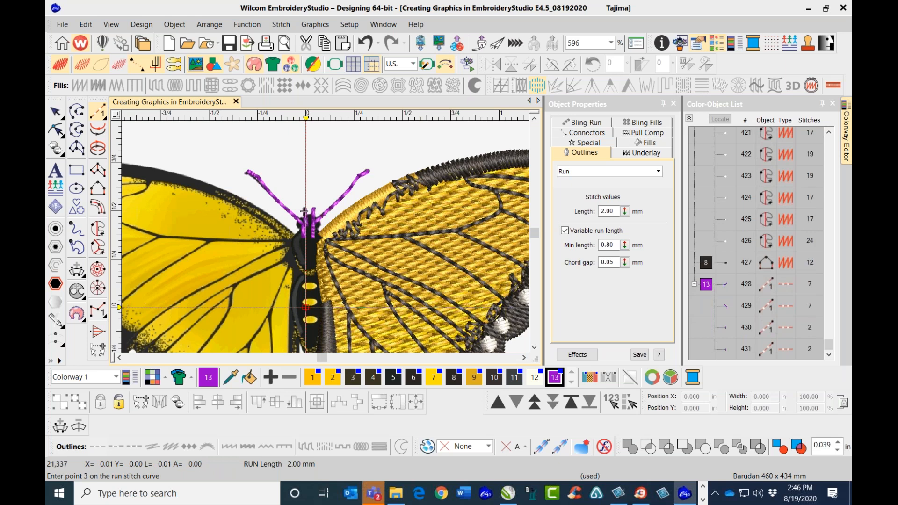
{"action": "key", "text": "Escape"}
Branch the four color 13 runs into one object, with entry and exit at the top of the head's left stub
{"action": "left_click_drag", "start_coordinate": [228, 152], "coordinate": [389, 250]}
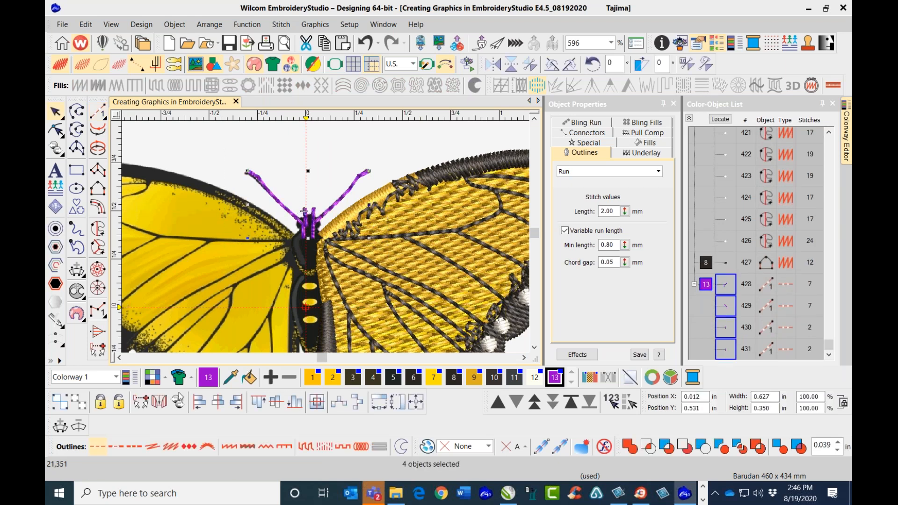
{"action": "left_click", "coordinate": [140, 401]}
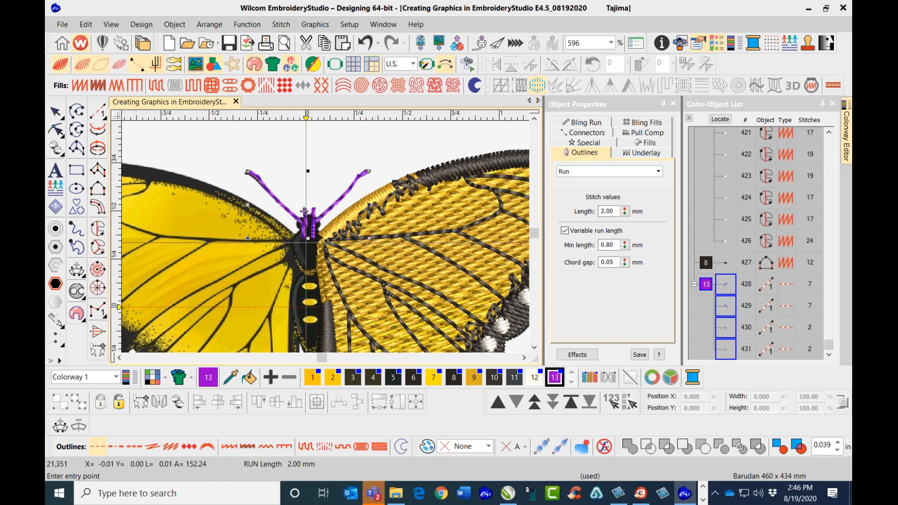
{"action": "left_click", "coordinate": [303, 211]}
{"action": "left_click", "coordinate": [304, 212]}
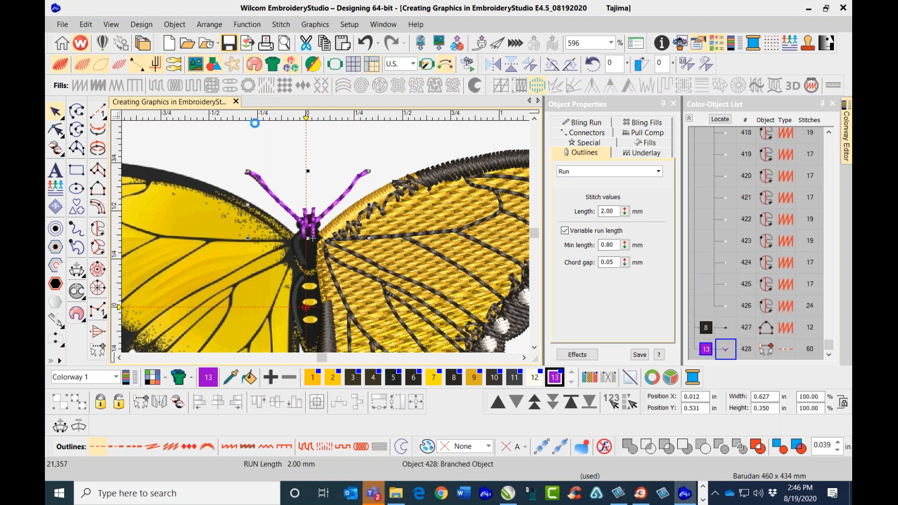
{"action": "left_click", "coordinate": [387, 157]}
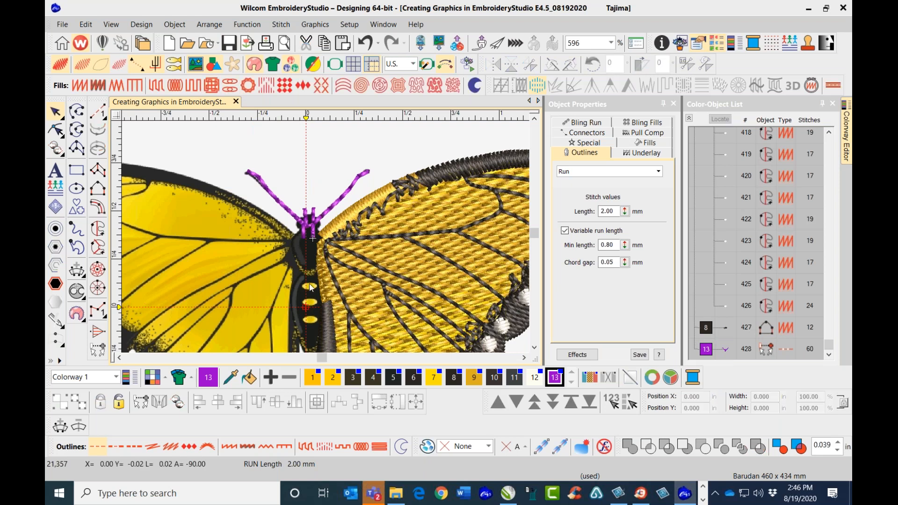
With stitches hidden, draw a circle about 0.08 in across over the right eye and convert it to a Satin fill
{"action": "key", "text": "s"}
{"action": "scroll", "coordinate": [332, 206], "scroll_direction": "up", "scroll_amount": 2}
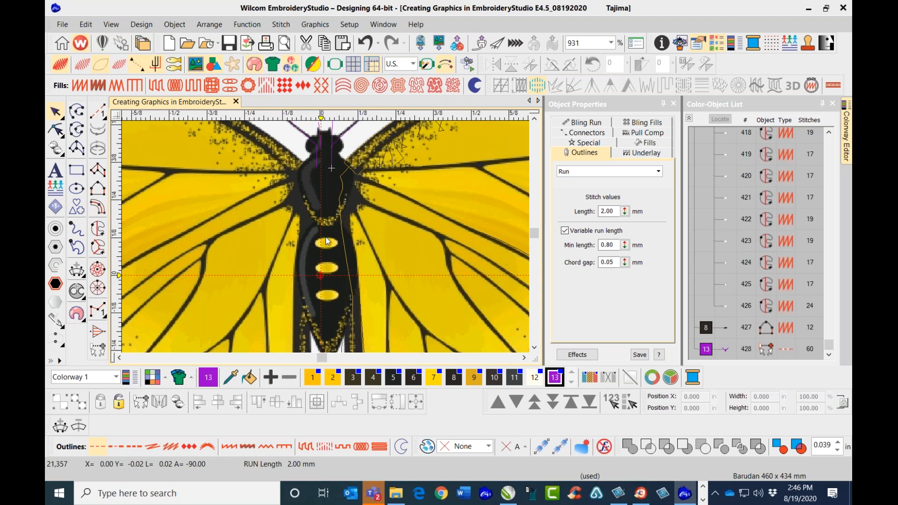
{"action": "scroll", "coordinate": [350, 216], "scroll_direction": "down", "scroll_amount": 1}
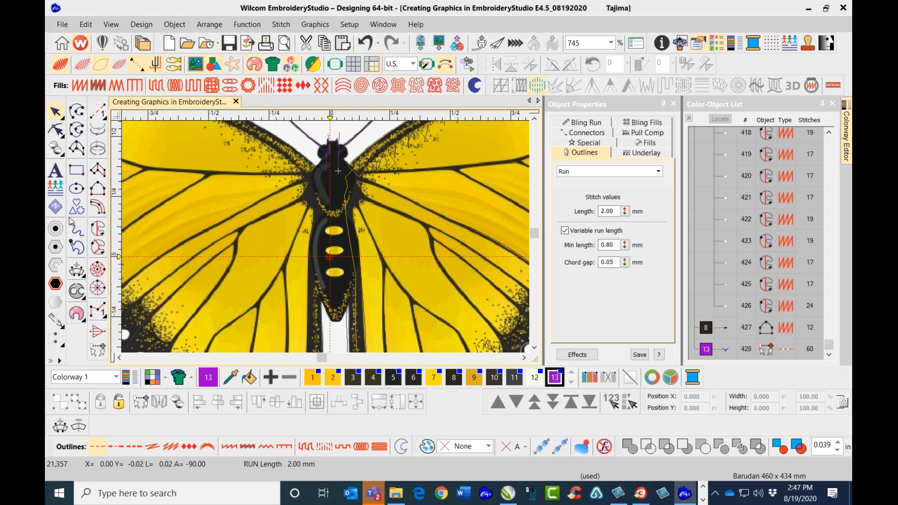
{"action": "left_click", "coordinate": [77, 189]}
{"action": "scroll", "coordinate": [330, 159], "scroll_direction": "up", "scroll_amount": 2}
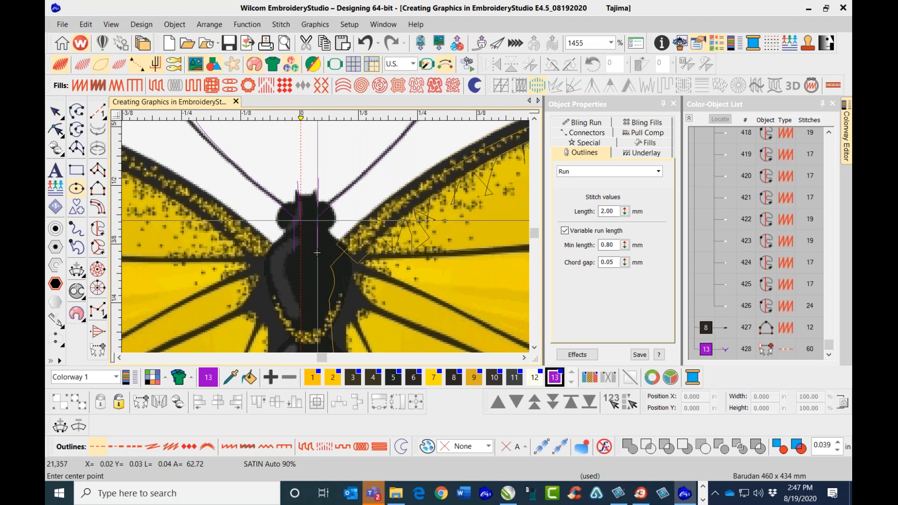
{"action": "left_click", "coordinate": [317, 219]}
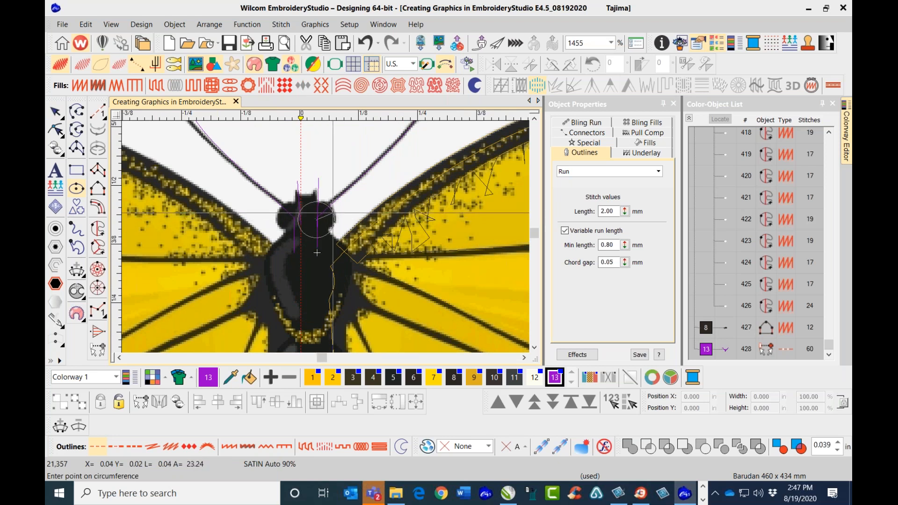
{"action": "left_click", "coordinate": [336, 217]}
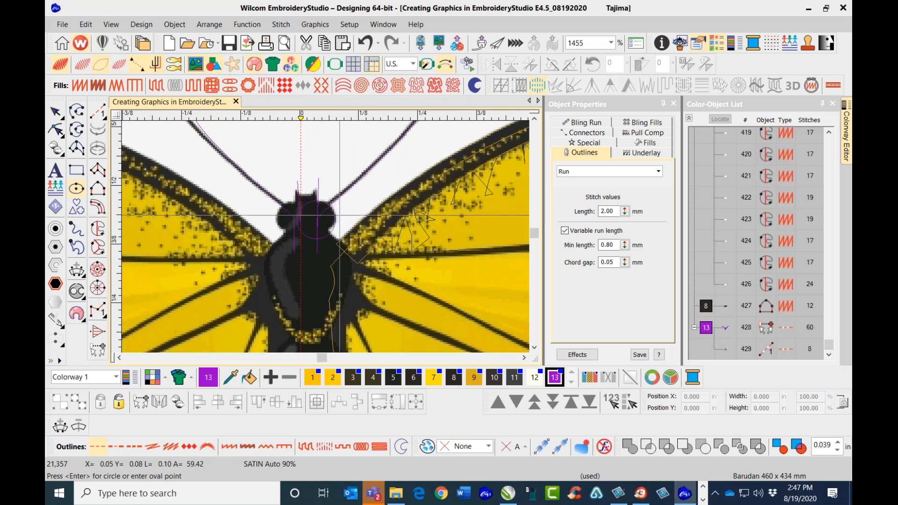
{"action": "key", "text": "Return"}
{"action": "left_click", "coordinate": [56, 112]}
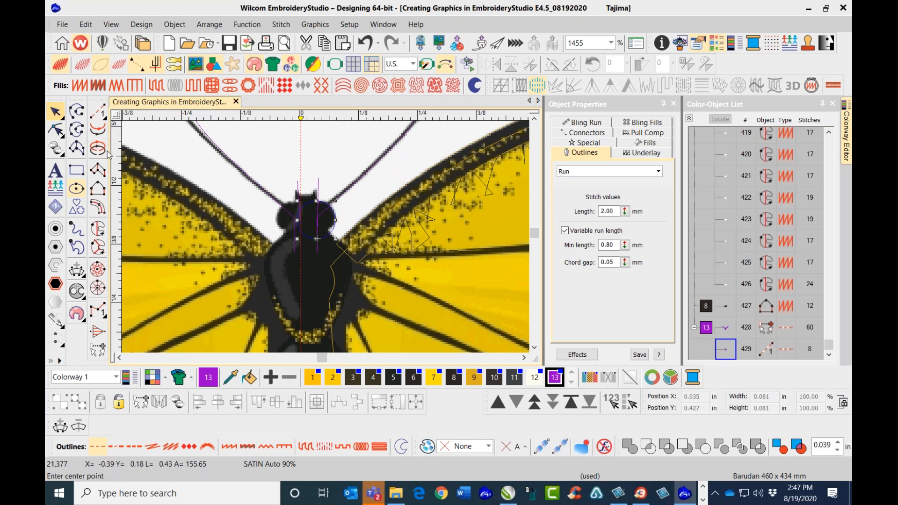
{"action": "left_click", "coordinate": [80, 85]}
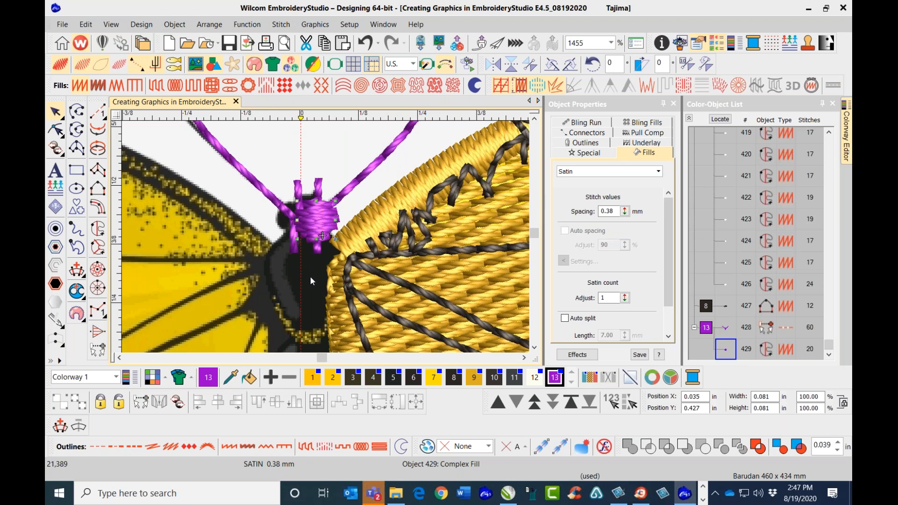
Duplicate the satin circle onto the left eye at X -0.020 in, with the right eye's circle at X 0.038 in
{"action": "scroll", "coordinate": [324, 243], "scroll_direction": "down", "scroll_amount": 1}
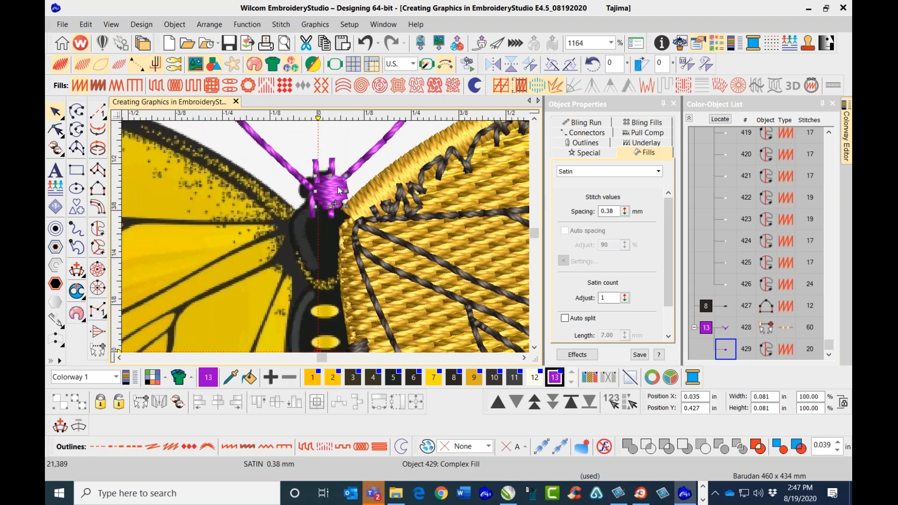
{"action": "key", "text": "ctrl+d"}
{"action": "left_click_drag", "start_coordinate": [338, 187], "coordinate": [310, 191]}
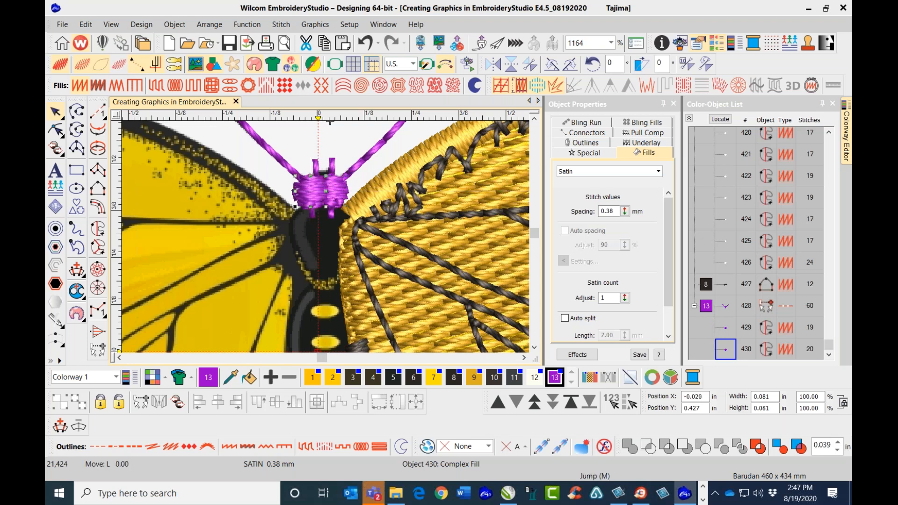
{"action": "left_click", "coordinate": [340, 189]}
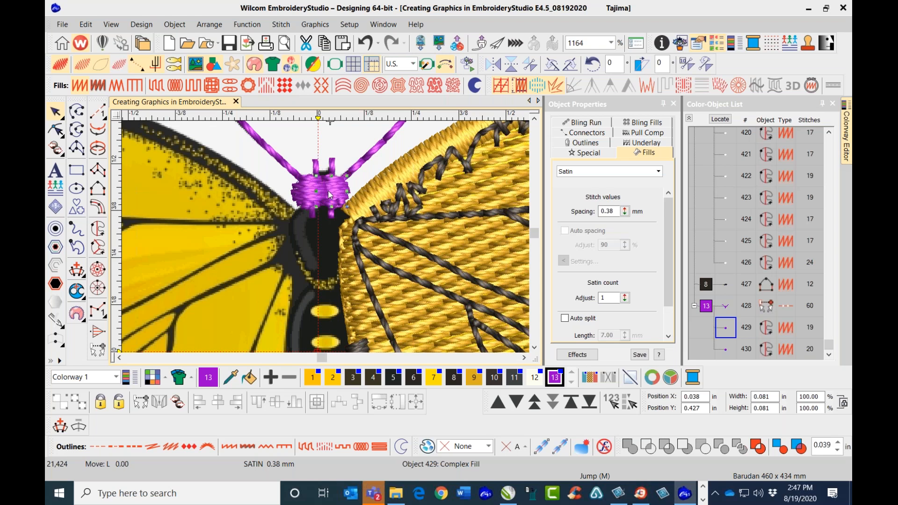
{"action": "key", "text": "Escape"}
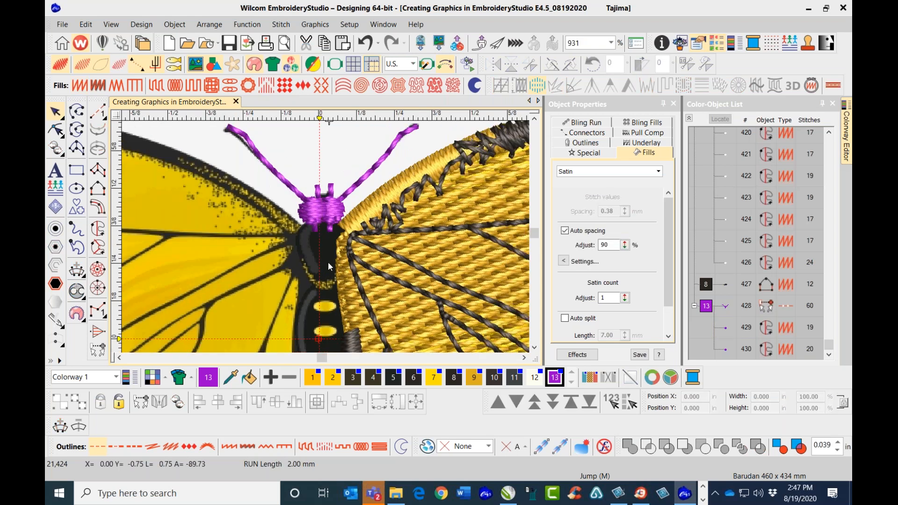
Trace the right edge of the thorax as side 1 of a color 13 Satin column, from below the head to the thorax's lower tip
{"action": "scroll", "coordinate": [326, 237], "scroll_direction": "down", "scroll_amount": 2}
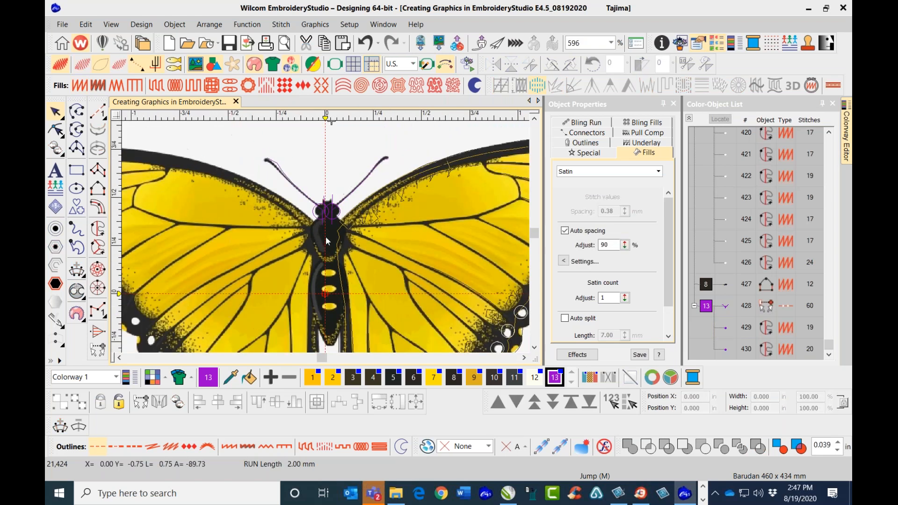
{"action": "scroll", "coordinate": [324, 245], "scroll_direction": "up", "scroll_amount": 2}
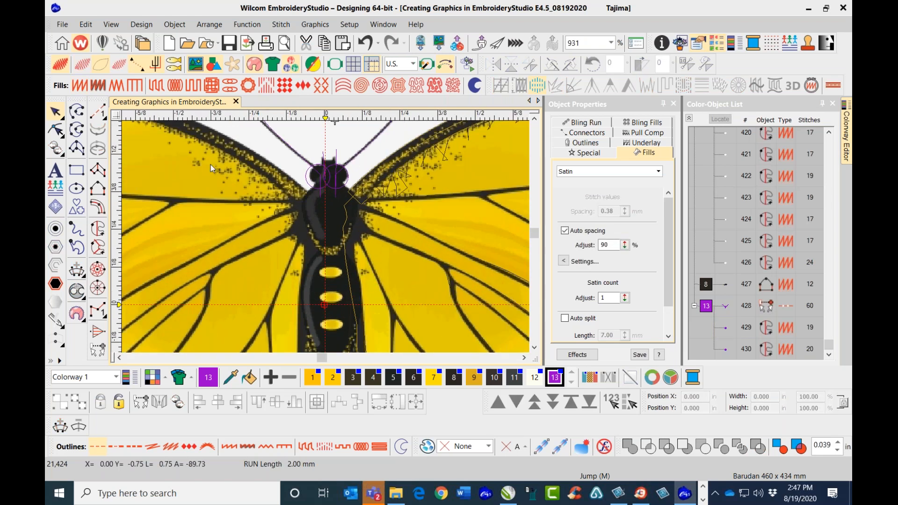
{"action": "left_click", "coordinate": [98, 189]}
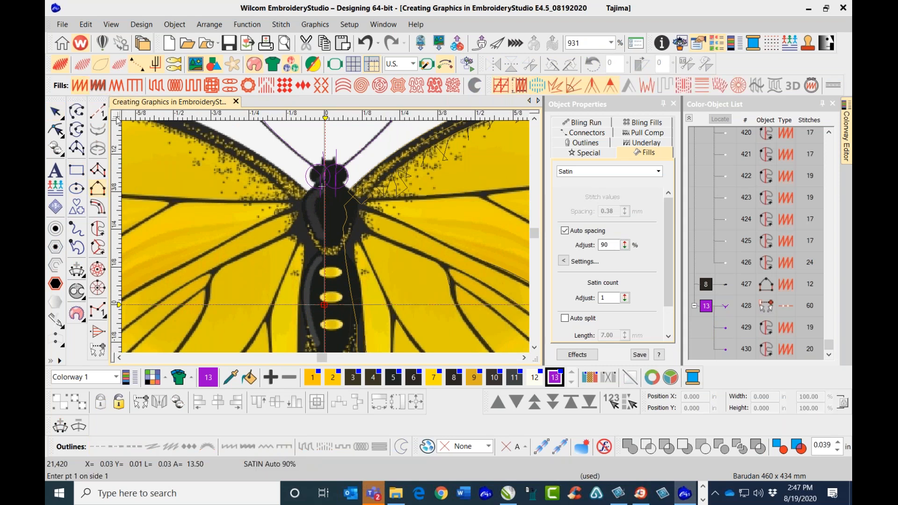
{"action": "left_click", "coordinate": [344, 185]}
{"action": "left_click", "coordinate": [352, 194]}
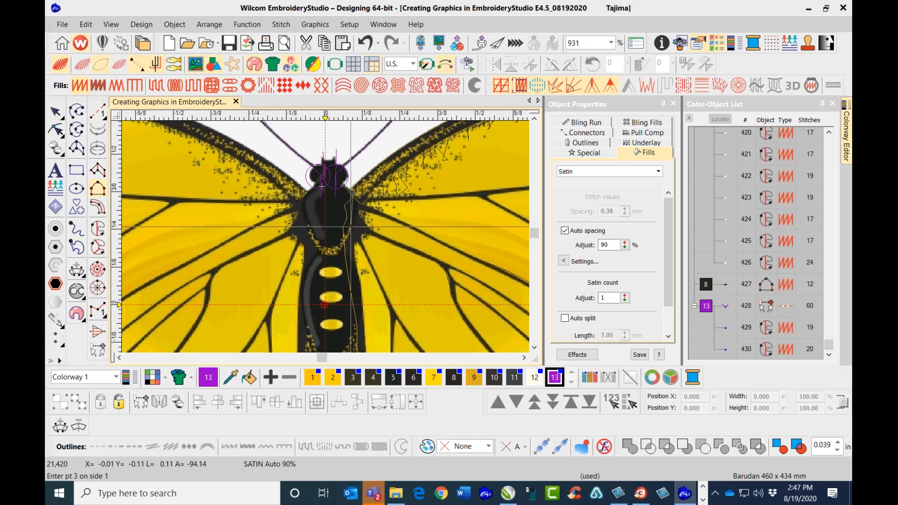
{"action": "left_click", "coordinate": [351, 228]}
{"action": "left_click", "coordinate": [342, 247]}
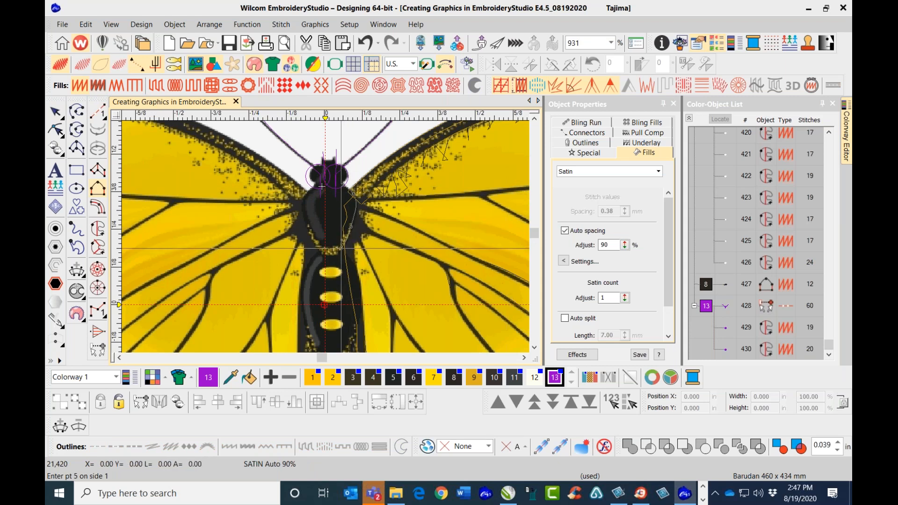
{"action": "left_click", "coordinate": [332, 258]}
{"action": "left_click", "coordinate": [327, 259]}
{"action": "left_click", "coordinate": [312, 243]}
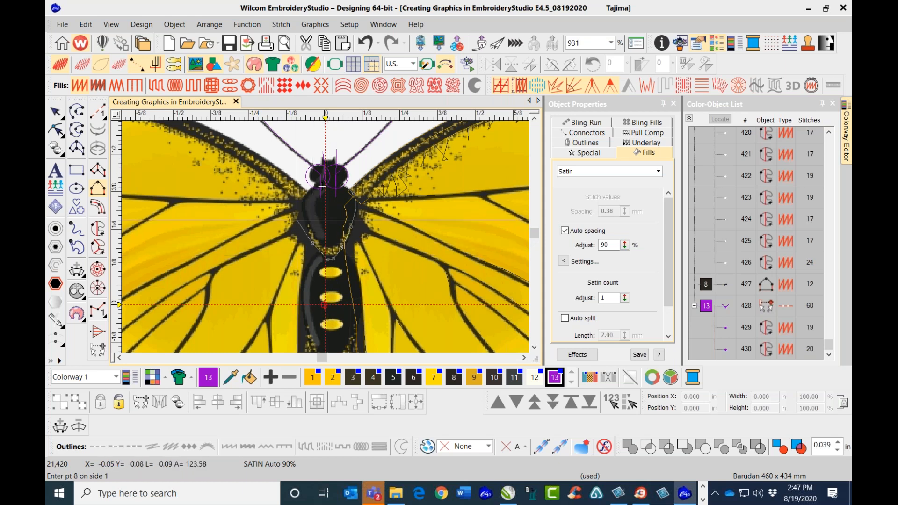
{"action": "key", "text": "BackSpace"}
{"action": "key", "text": "BackSpace"}
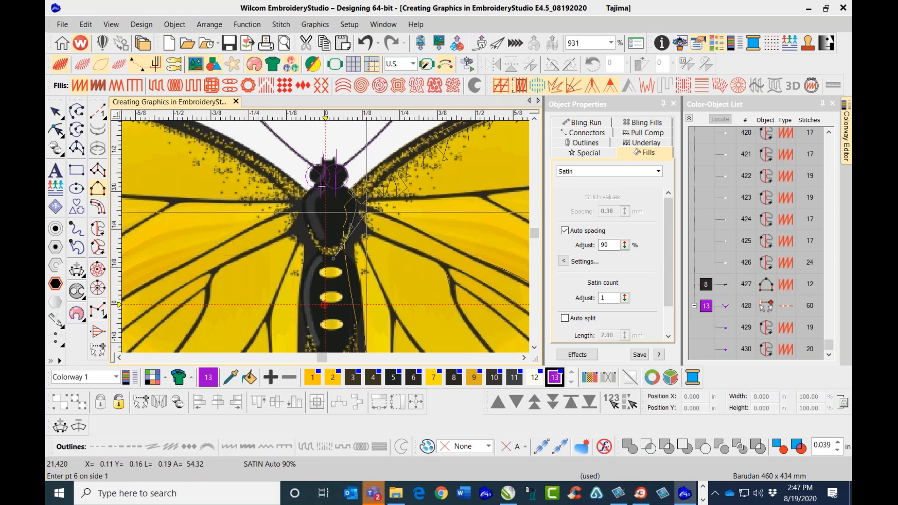
{"action": "left_click", "coordinate": [321, 186]}
{"action": "key", "text": "Return"}
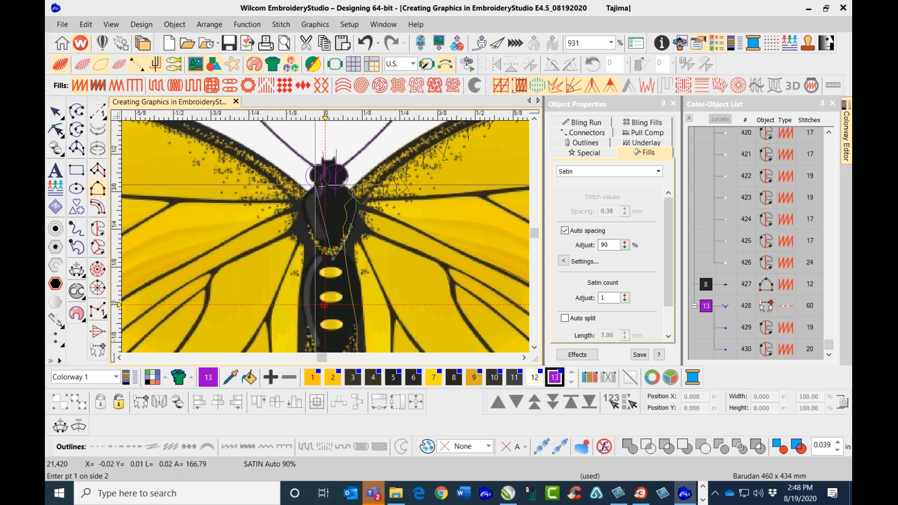
Trace the thorax's left edge down to its lower tip as side 2, completing the Satin column
{"action": "left_click", "coordinate": [316, 183]}
{"action": "left_click", "coordinate": [304, 206]}
{"action": "left_click", "coordinate": [307, 226]}
{"action": "left_click", "coordinate": [316, 248]}
{"action": "left_click", "coordinate": [327, 257]}
{"action": "key", "text": "Return"}
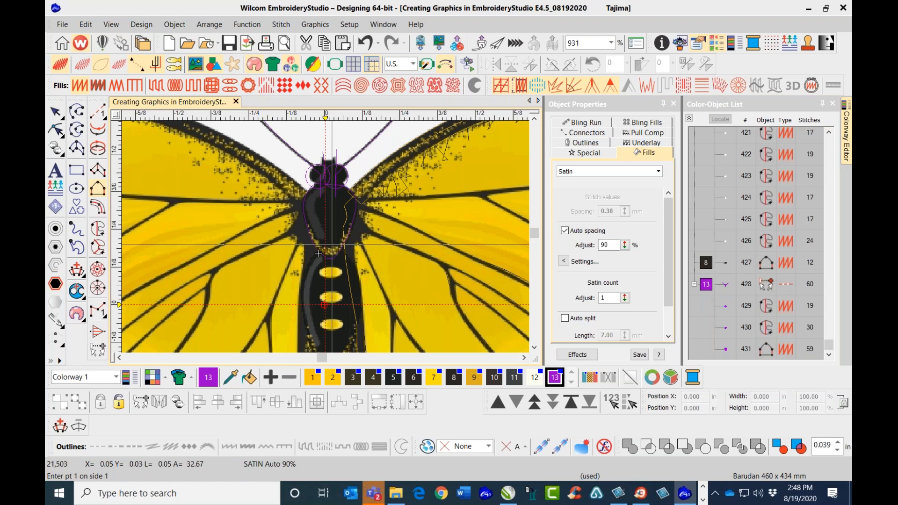
Trace the abdomen's right edge from the thorax's lower tip to the tail as side 1 of another color 13 Satin column
{"action": "scroll", "coordinate": [319, 253], "scroll_direction": "down", "scroll_amount": 2}
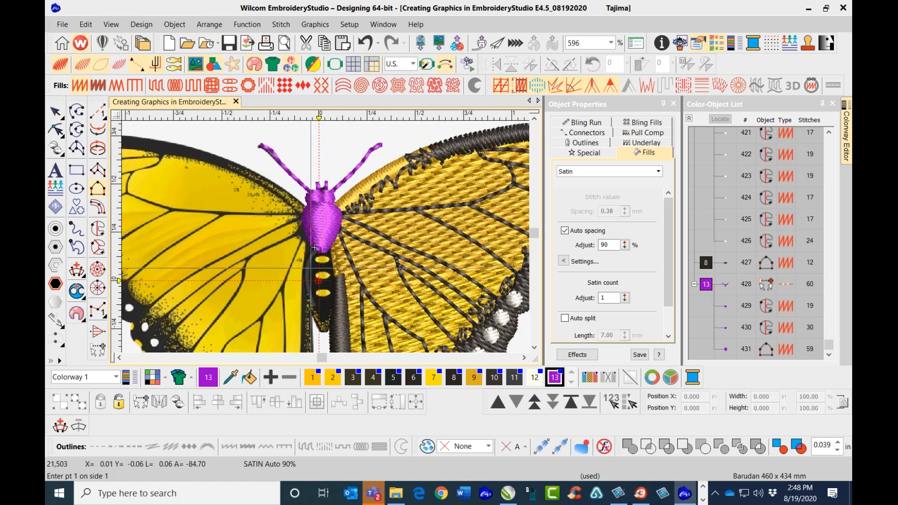
{"action": "scroll", "coordinate": [332, 207], "scroll_direction": "up", "scroll_amount": 1}
{"action": "scroll", "coordinate": [331, 208], "scroll_direction": "up", "scroll_amount": 1}
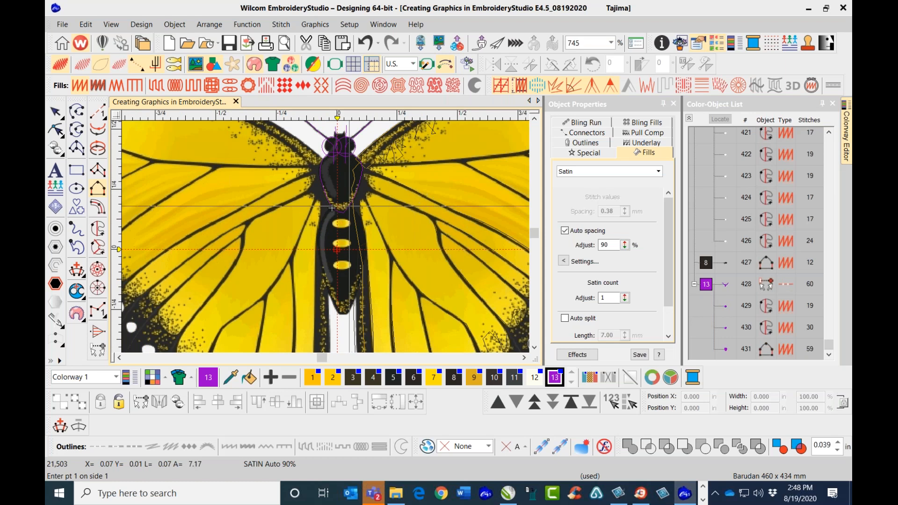
{"action": "left_click", "coordinate": [349, 205]}
{"action": "left_click", "coordinate": [360, 231]}
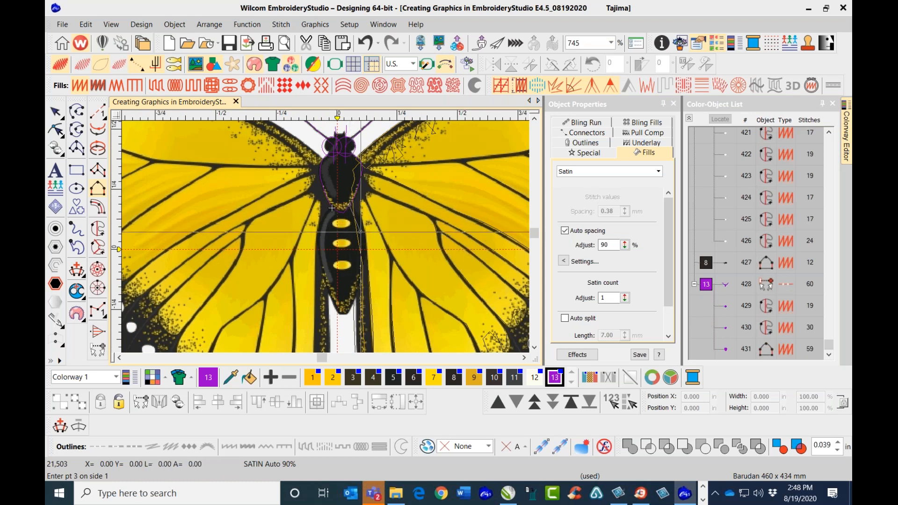
{"action": "left_click", "coordinate": [361, 271]}
{"action": "left_click", "coordinate": [346, 314]}
{"action": "key", "text": "Return"}
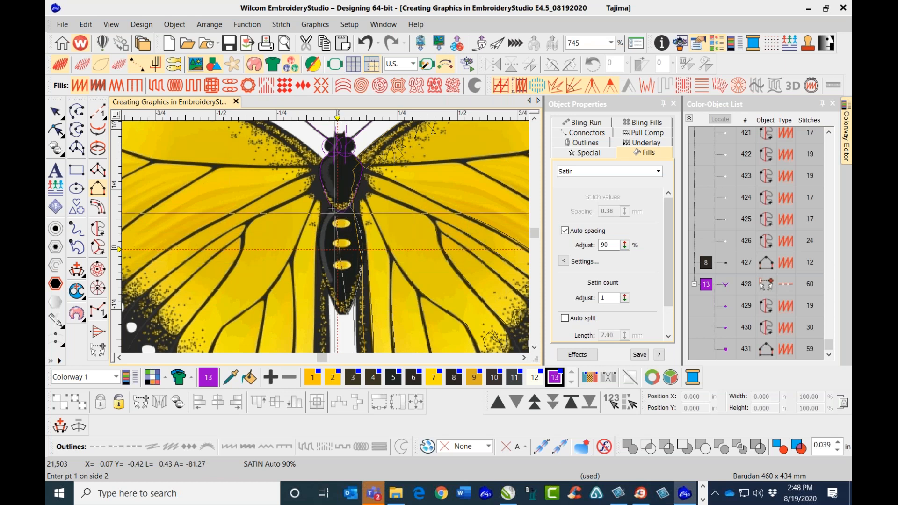
Trace the abdomen's left edge down to the tail as side 2, completing the second Satin column
{"action": "left_click", "coordinate": [332, 205]}
{"action": "left_click", "coordinate": [321, 224]}
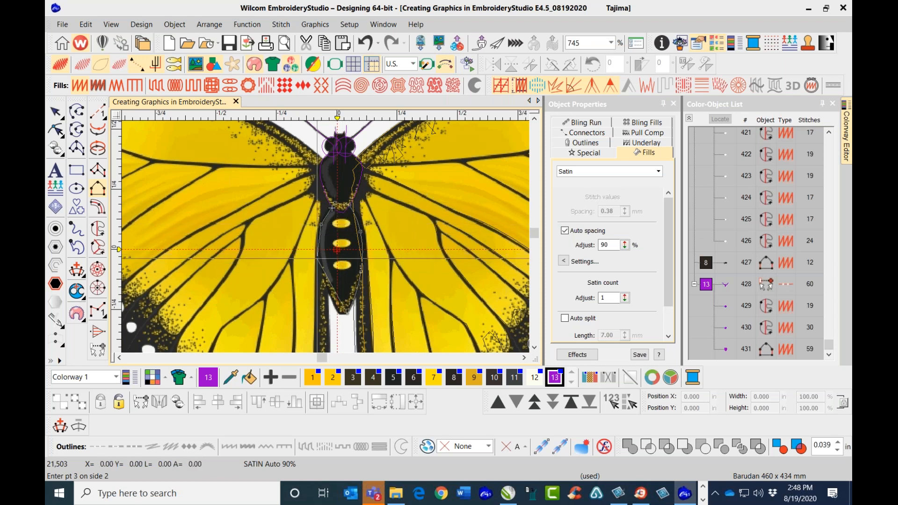
{"action": "left_click", "coordinate": [321, 269]}
{"action": "left_click", "coordinate": [340, 314]}
{"action": "key", "text": "Return"}
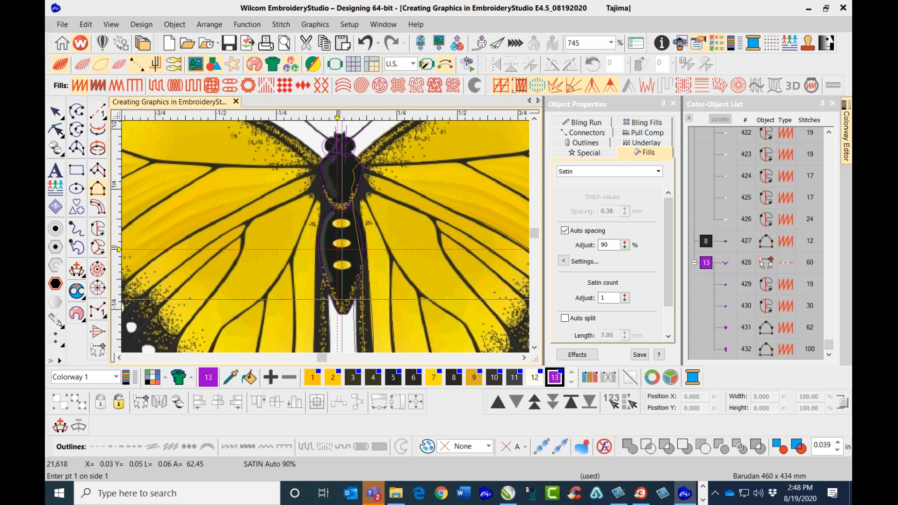
Draw an ellipse about 0.08 by 0.04 in over the abdomen's top yellow spot and convert it to a Satin fill in color 9
{"action": "scroll", "coordinate": [319, 238], "scroll_direction": "down", "scroll_amount": 6}
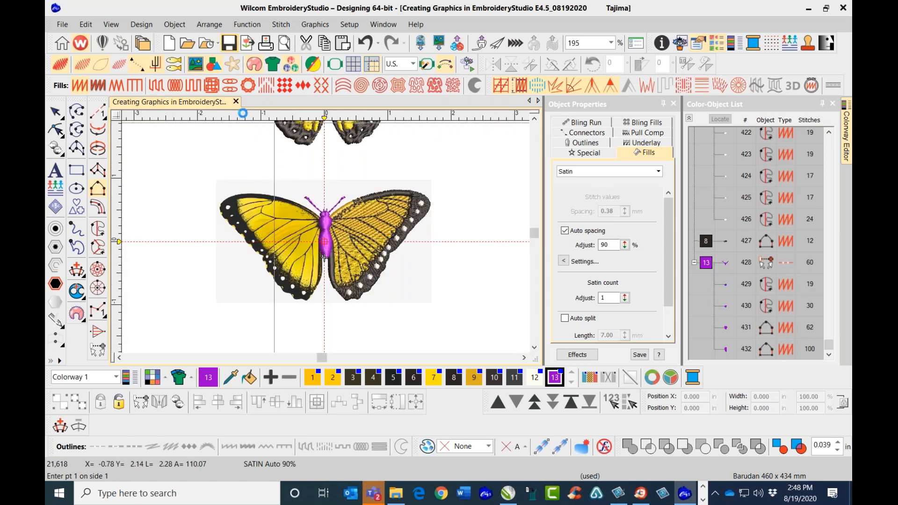
{"action": "scroll", "coordinate": [328, 261], "scroll_direction": "up", "scroll_amount": 4}
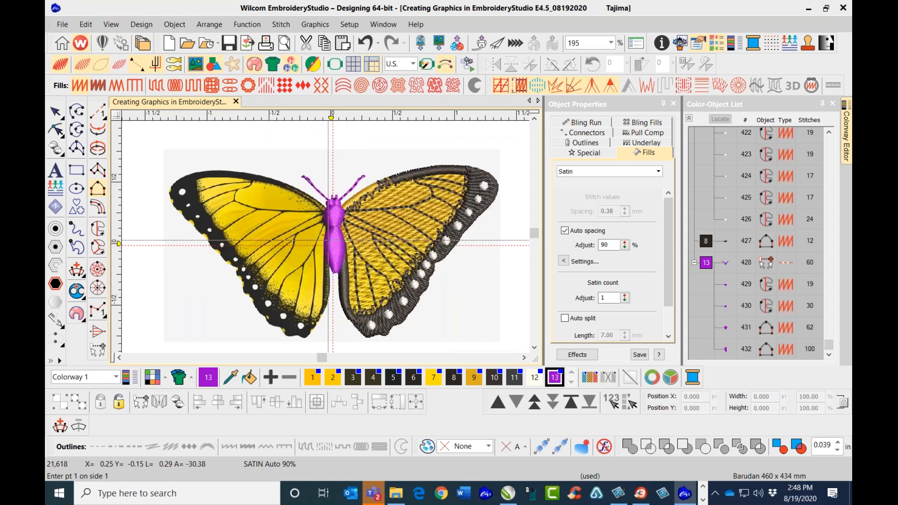
{"action": "scroll", "coordinate": [330, 284], "scroll_direction": "up", "scroll_amount": 3}
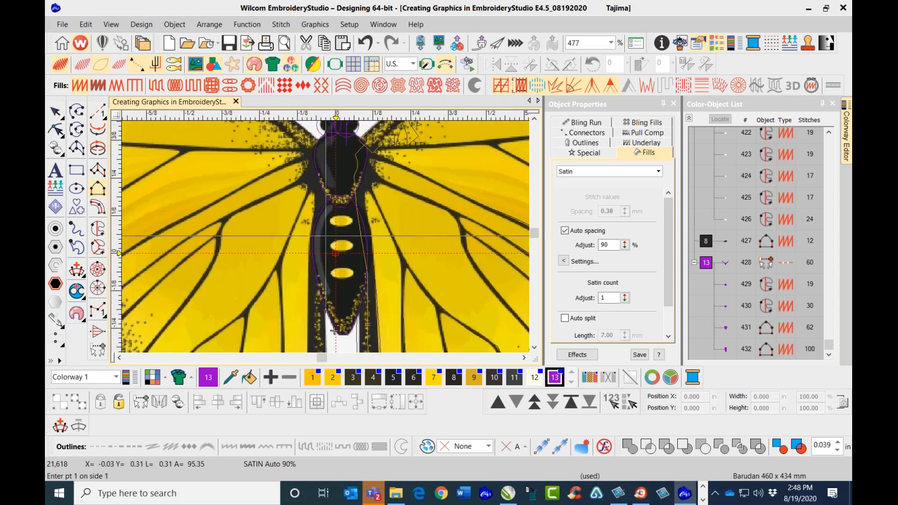
{"action": "scroll", "coordinate": [334, 330], "scroll_direction": "down", "scroll_amount": 2}
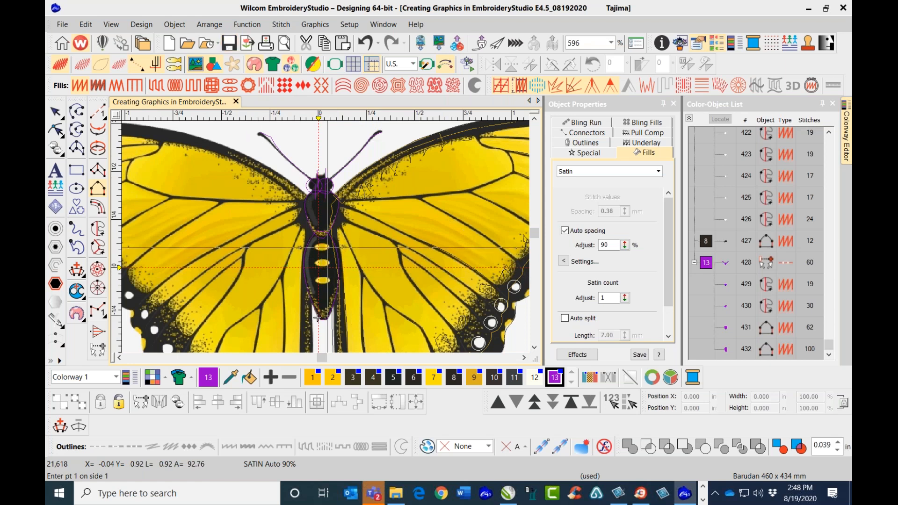
{"action": "scroll", "coordinate": [317, 318], "scroll_direction": "up", "scroll_amount": 2}
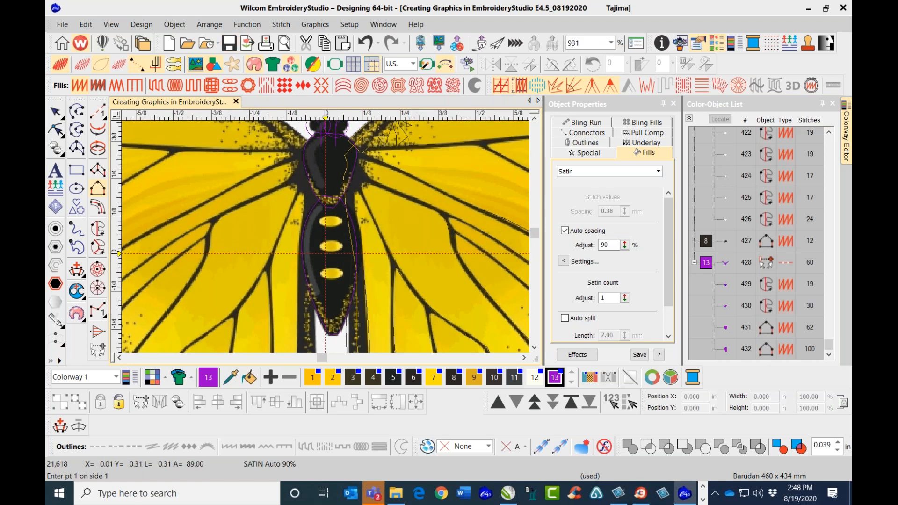
{"action": "left_click", "coordinate": [77, 188]}
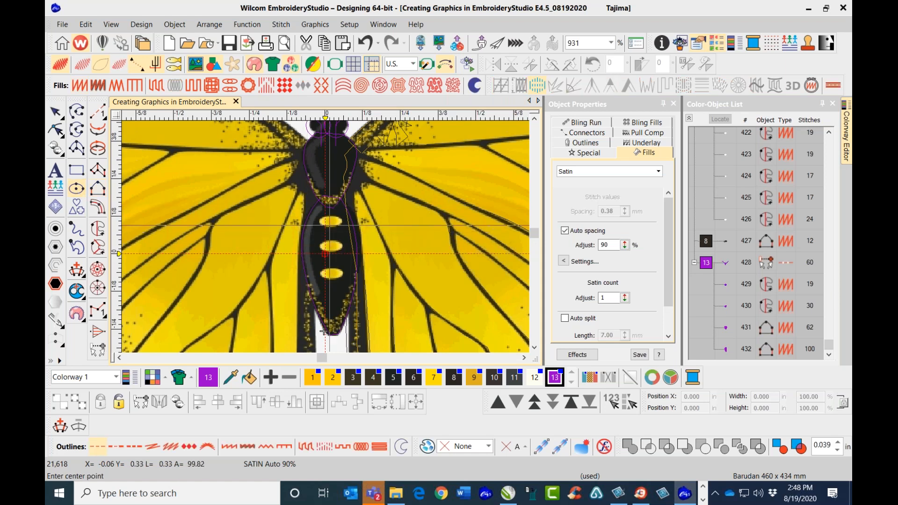
{"action": "left_click", "coordinate": [323, 331]}
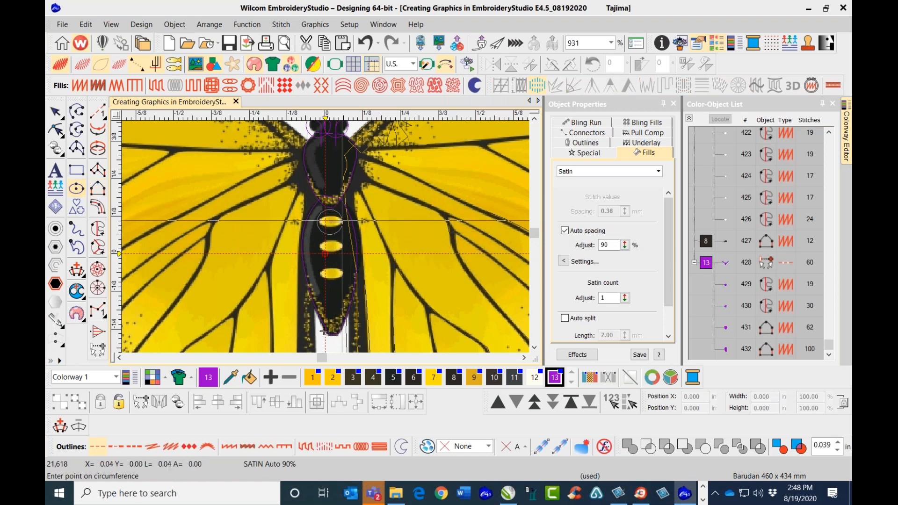
{"action": "left_click", "coordinate": [341, 220]}
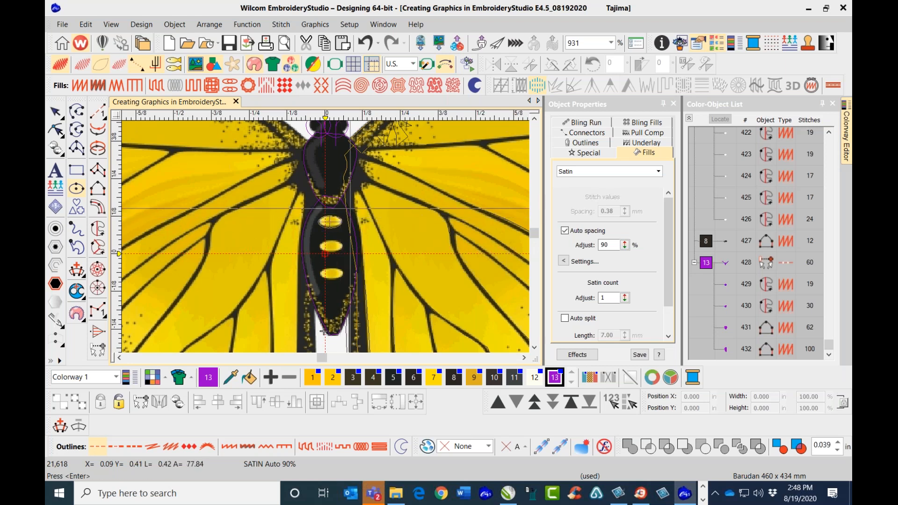
{"action": "left_click", "coordinate": [340, 221]}
{"action": "key", "text": "Return"}
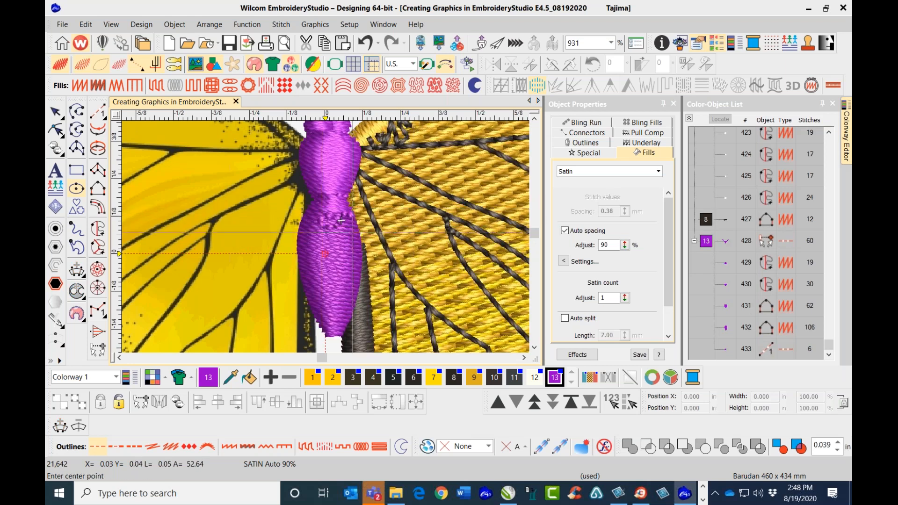
{"action": "key", "text": "Escape"}
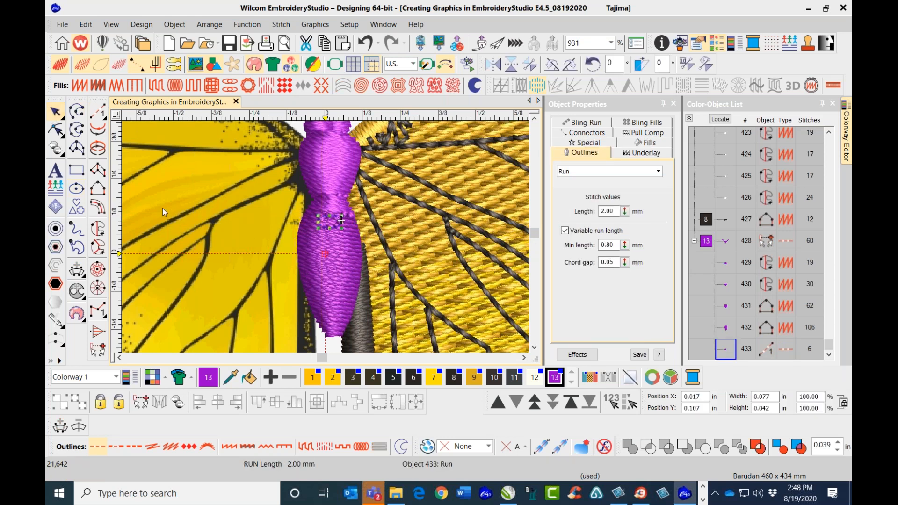
{"action": "left_click", "coordinate": [80, 85]}
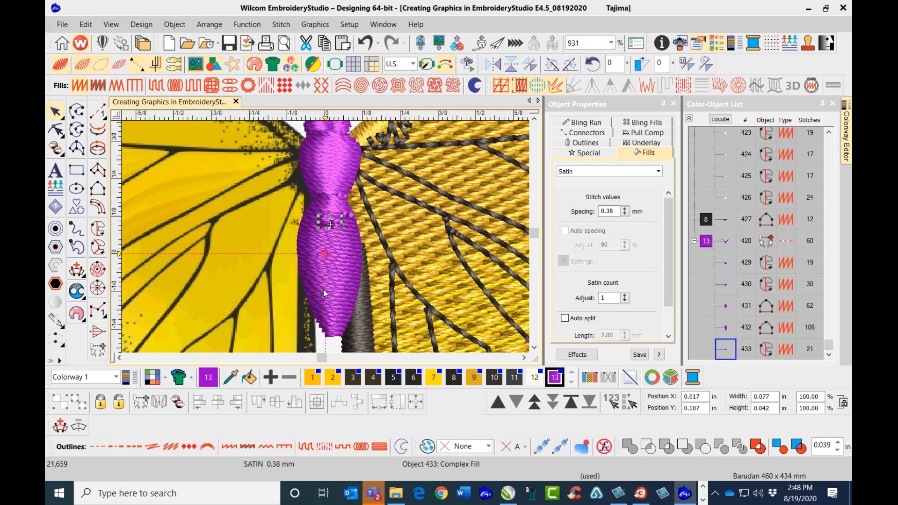
{"action": "left_click", "coordinate": [475, 377]}
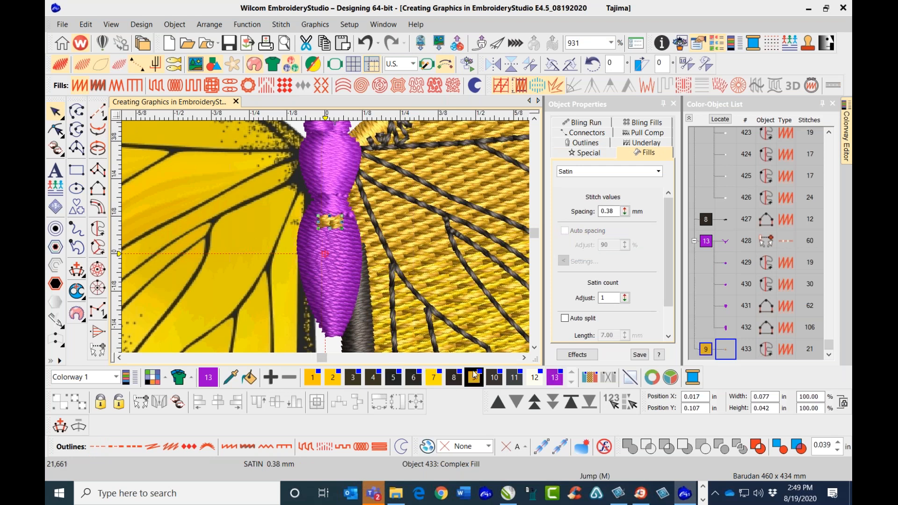
Reshape the top spot's stitching so its stitch angle runs nearly vertical and a stitch start or end point sits on its left edge
{"action": "left_click", "coordinate": [56, 131]}
{"action": "scroll", "coordinate": [323, 231], "scroll_direction": "up", "scroll_amount": 4}
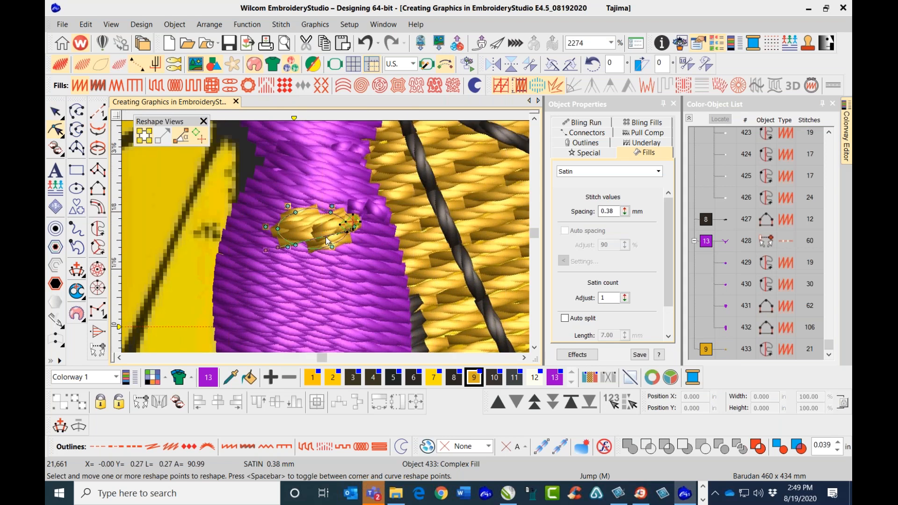
{"action": "scroll", "coordinate": [326, 241], "scroll_direction": "up", "scroll_amount": 3}
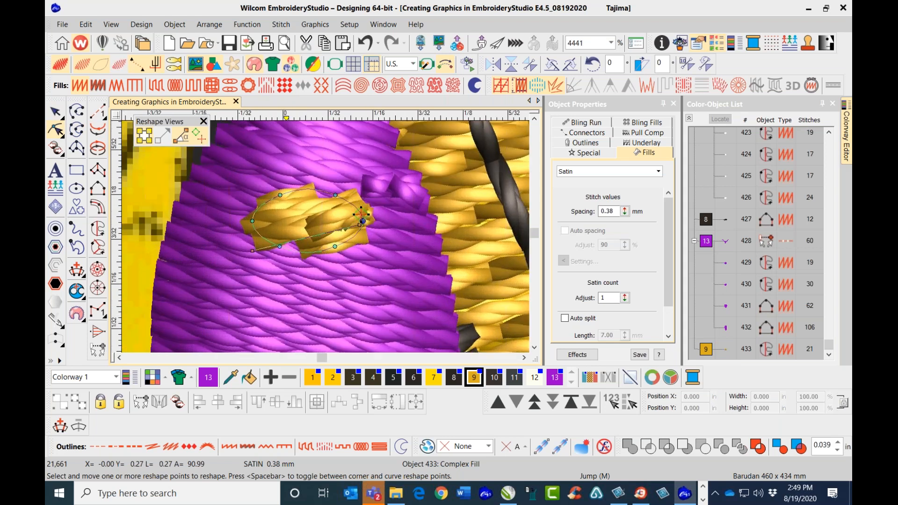
{"action": "left_click", "coordinate": [360, 224]}
{"action": "left_click_drag", "start_coordinate": [362, 221], "coordinate": [276, 162]}
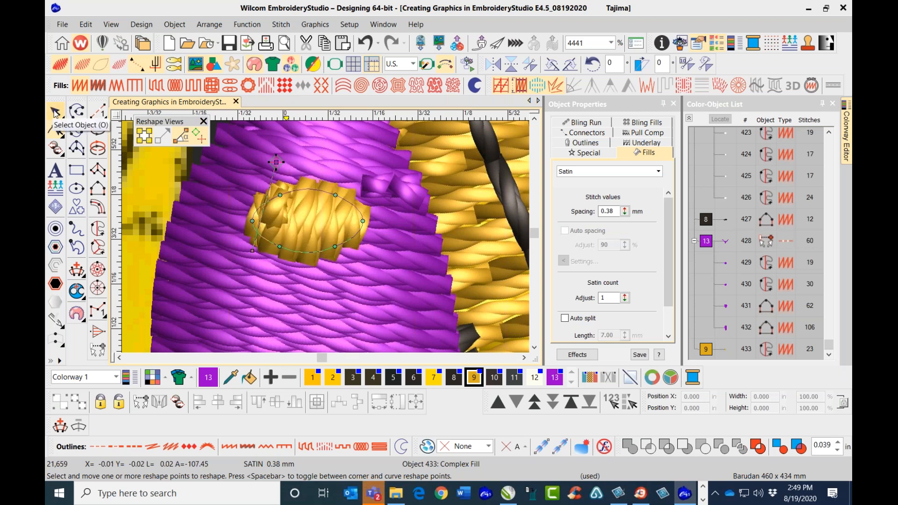
{"action": "mouse_move", "coordinate": [276, 171]}
{"action": "left_mouse_down"}
{"action": "mouse_move", "coordinate": [303, 200]}
{"action": "mouse_move", "coordinate": [354, 223]}
{"action": "mouse_move", "coordinate": [277, 163]}
{"action": "mouse_move", "coordinate": [253, 220]}
{"action": "left_mouse_up"}
{"action": "left_click", "coordinate": [55, 112]}
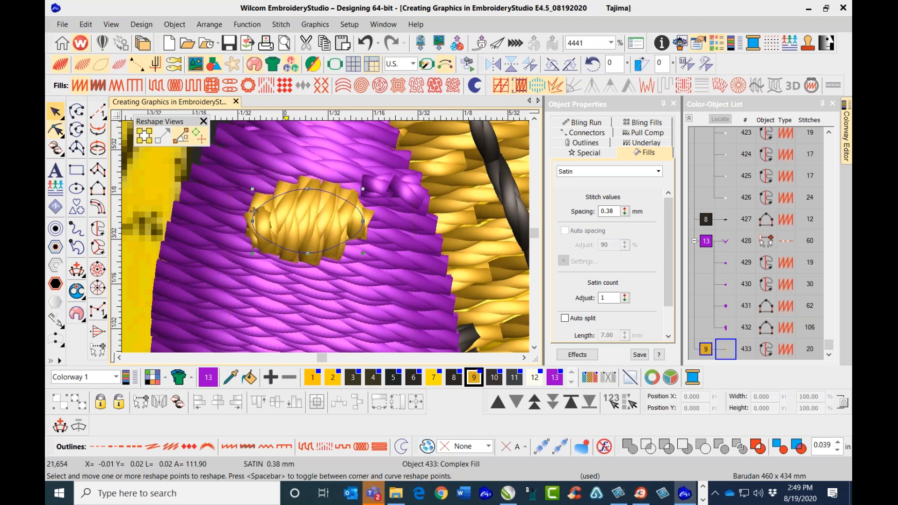
Duplicate the color 9 satin spot onto the abdomen's middle and lower yellow spots, with the lowest copy at Y -0.063 in
{"action": "scroll", "coordinate": [356, 206], "scroll_direction": "down", "scroll_amount": 7}
{"action": "key", "text": "s"}
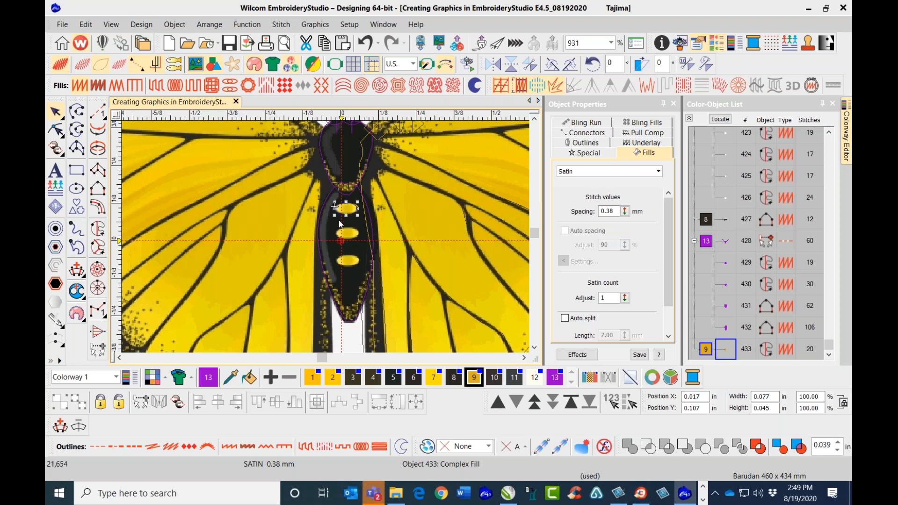
{"action": "key", "text": "ctrl+d"}
{"action": "left_click_drag", "start_coordinate": [334, 206], "coordinate": [335, 260]}
{"action": "key", "text": "ctrl+d"}
{"action": "key", "text": "t"}
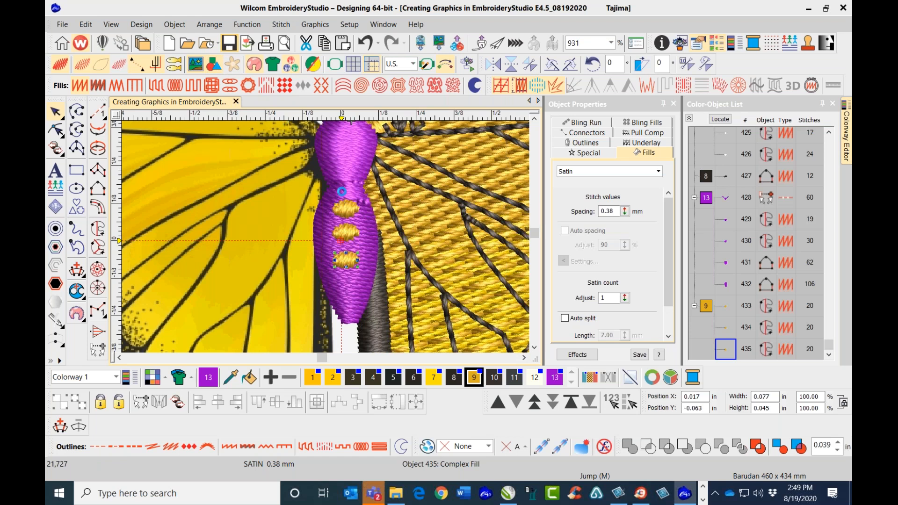
Turn off the second underlay on both color 13 satin columns of the thorax and abdomen
{"action": "scroll", "coordinate": [350, 190], "scroll_direction": "down", "scroll_amount": 2}
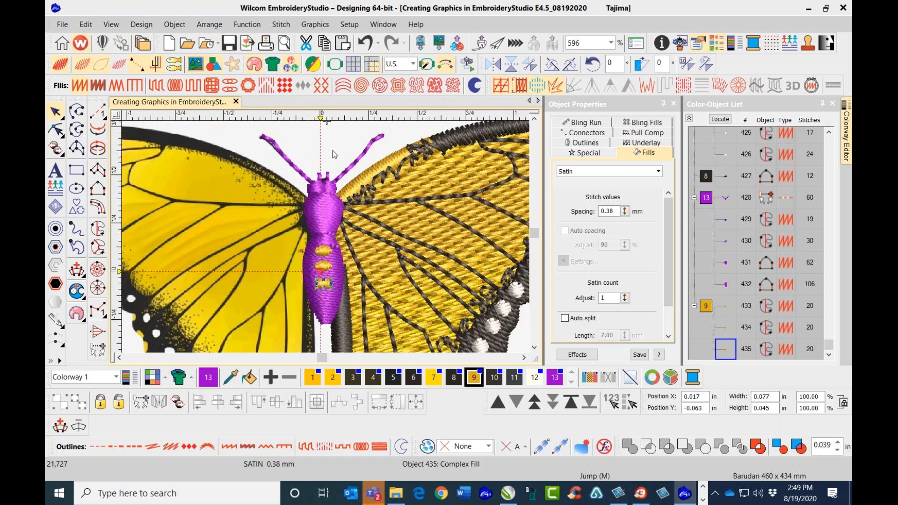
{"action": "key", "text": "Escape"}
{"action": "left_click", "coordinate": [344, 210]}
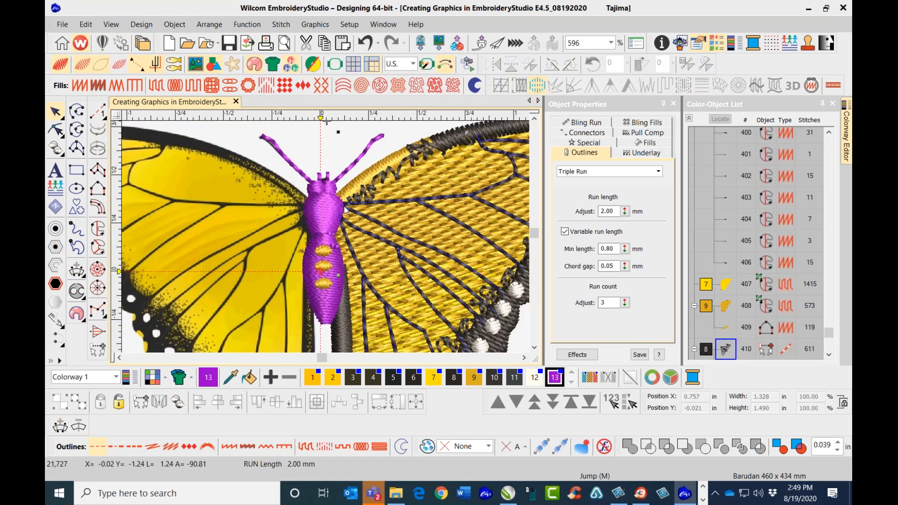
{"action": "left_click", "coordinate": [305, 210]}
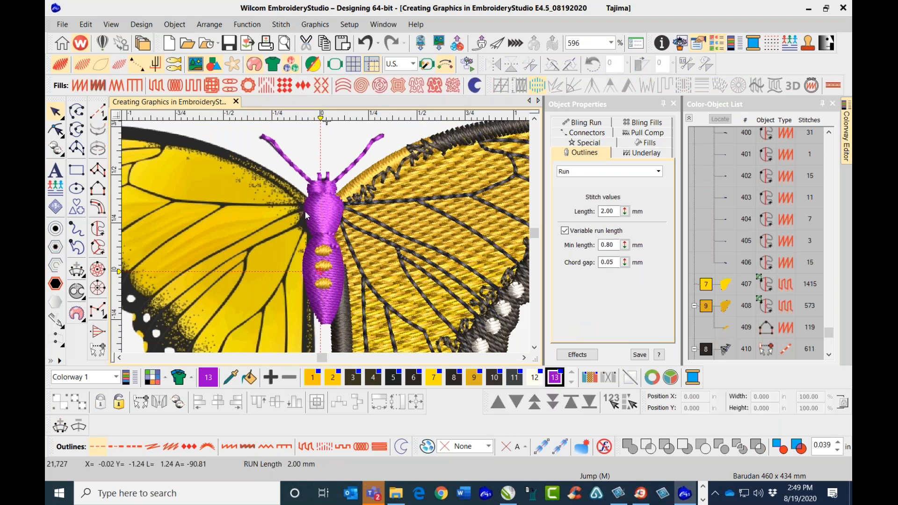
{"action": "left_click", "coordinate": [339, 309], "text": "ctrl"}
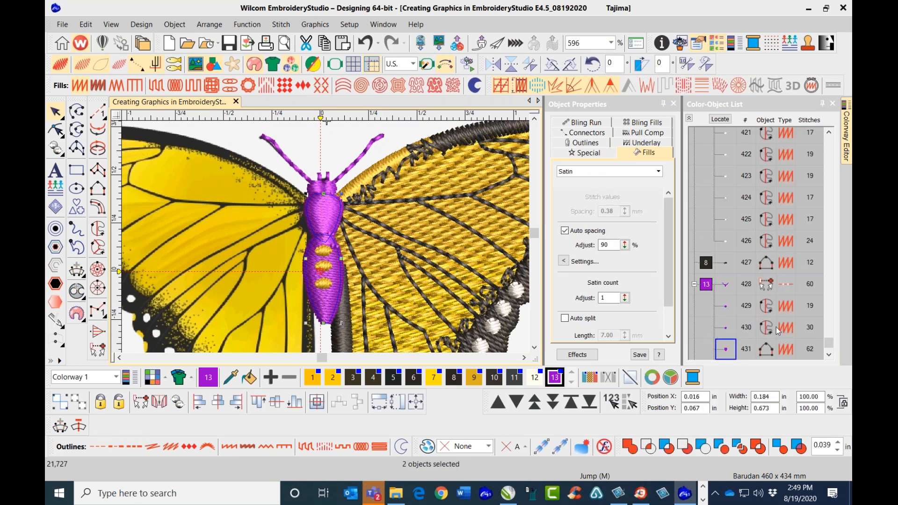
{"action": "left_click", "coordinate": [645, 143]}
{"action": "left_click_drag", "start_coordinate": [669, 205], "coordinate": [666, 262]}
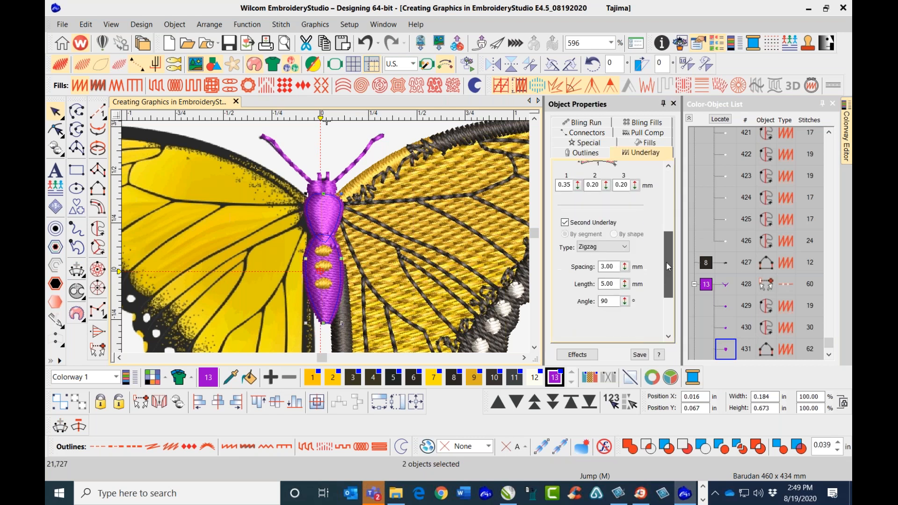
{"action": "left_click", "coordinate": [564, 223]}
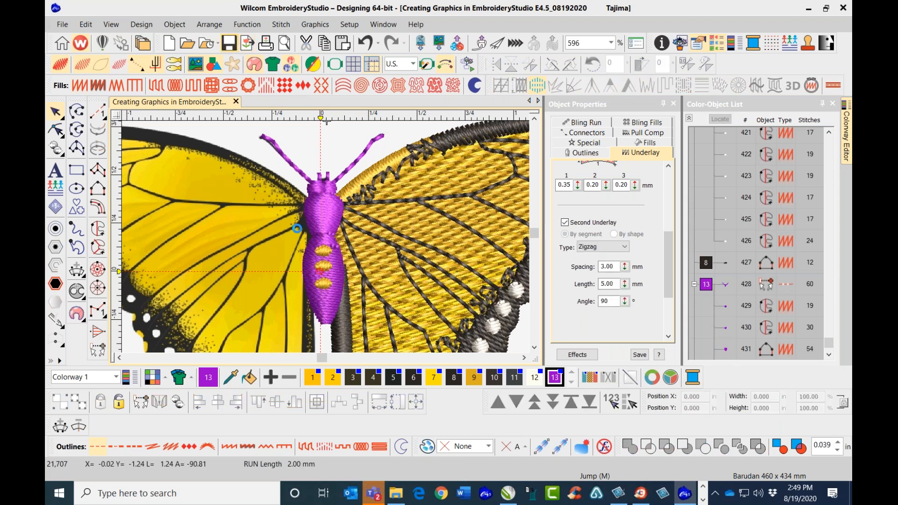
Recolor all five color 13 body and antennae objects to color 8
{"action": "left_click", "coordinate": [705, 285]}
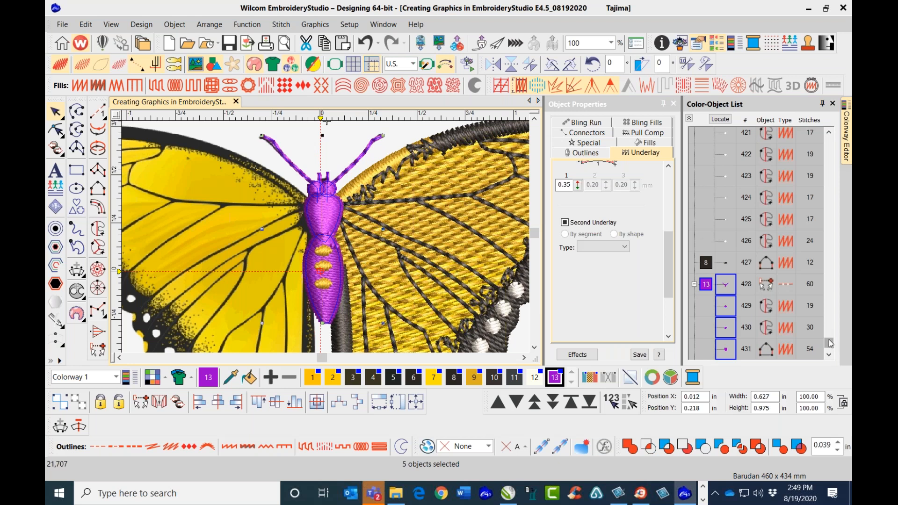
{"action": "scroll", "coordinate": [829, 353], "scroll_direction": "down", "scroll_amount": 2}
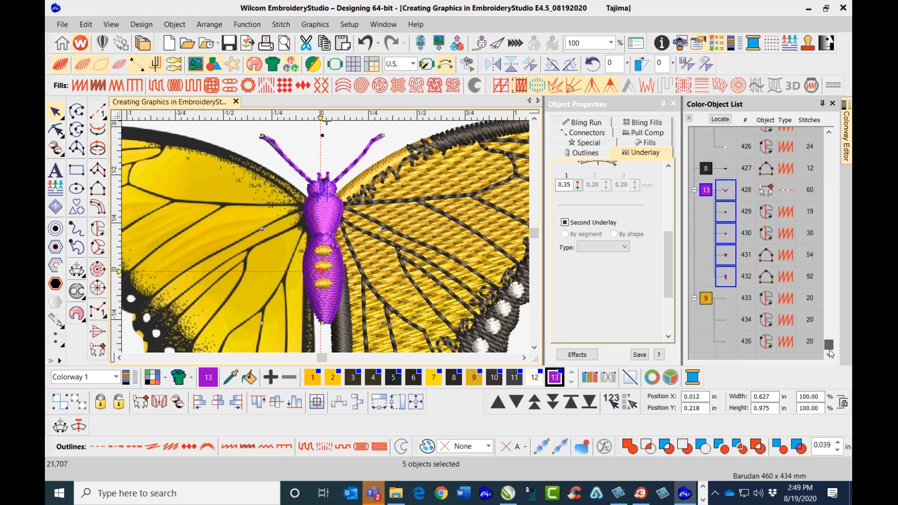
{"action": "left_click", "coordinate": [454, 377]}
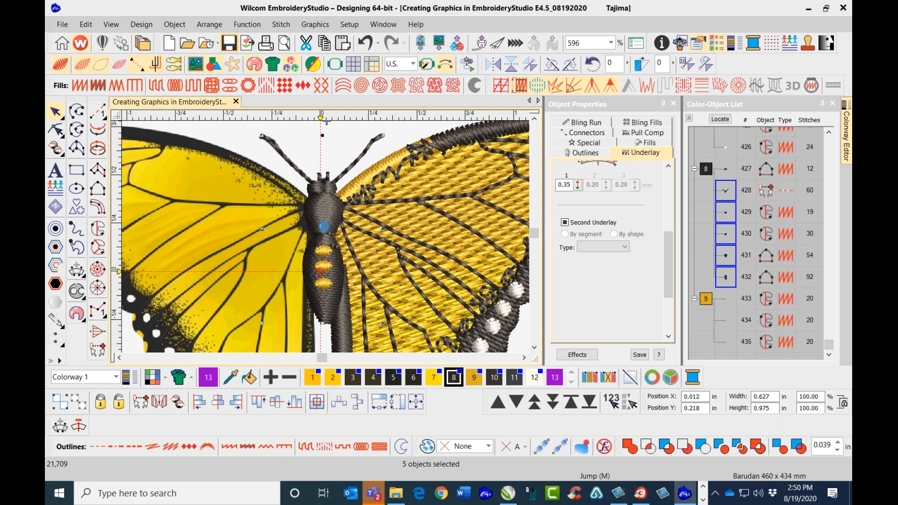
{"action": "scroll", "coordinate": [324, 227], "scroll_direction": "down", "scroll_amount": 1}
{"action": "scroll", "coordinate": [348, 255], "scroll_direction": "down", "scroll_amount": 1}
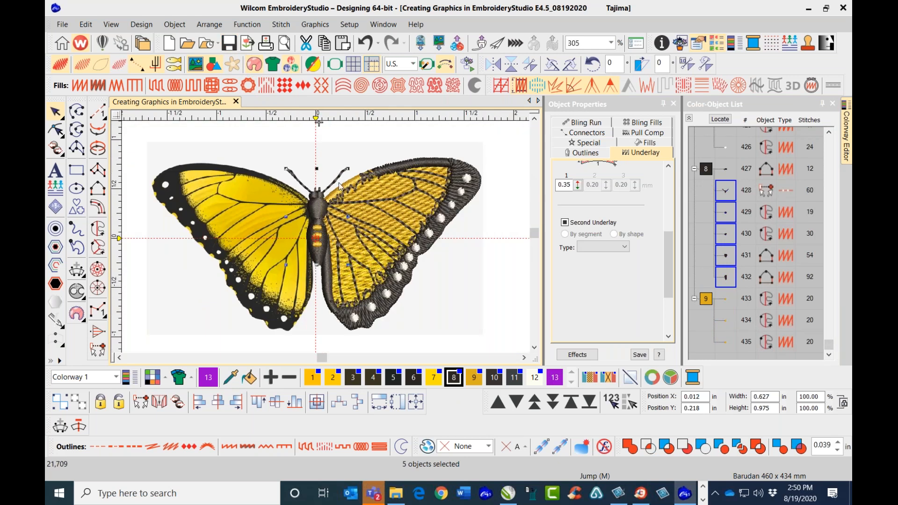
Group the six color 8 objects, 427 through 432, that form the body and antennae
{"action": "left_click", "coordinate": [350, 151]}
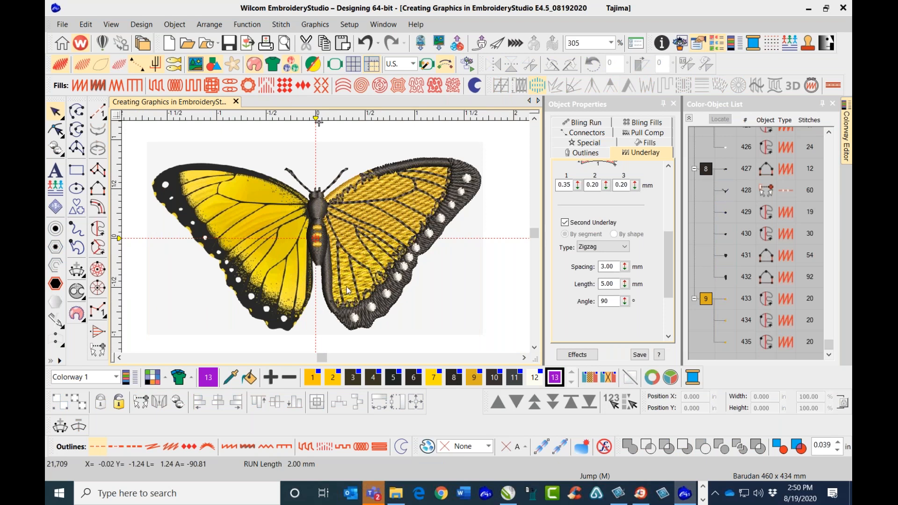
{"action": "left_click", "coordinate": [705, 171]}
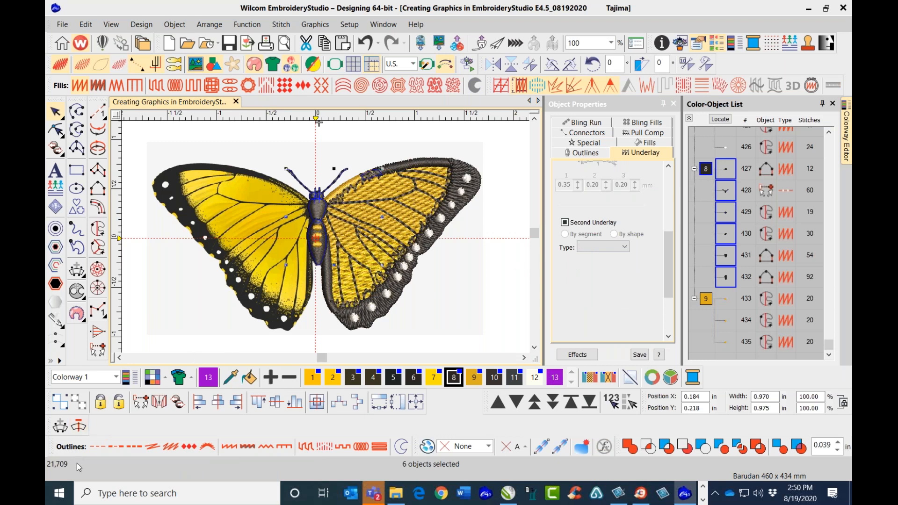
{"action": "left_click", "coordinate": [60, 401]}
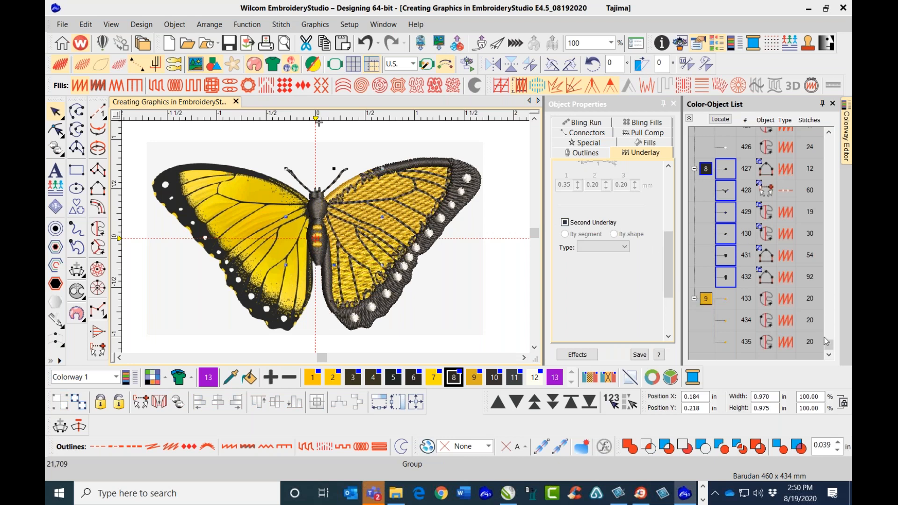
Duplicate the right wing's objects, 407 through 426, and mirror the copy horizontally
{"action": "left_click", "coordinate": [842, 136]}
{"action": "left_click", "coordinate": [829, 134]}
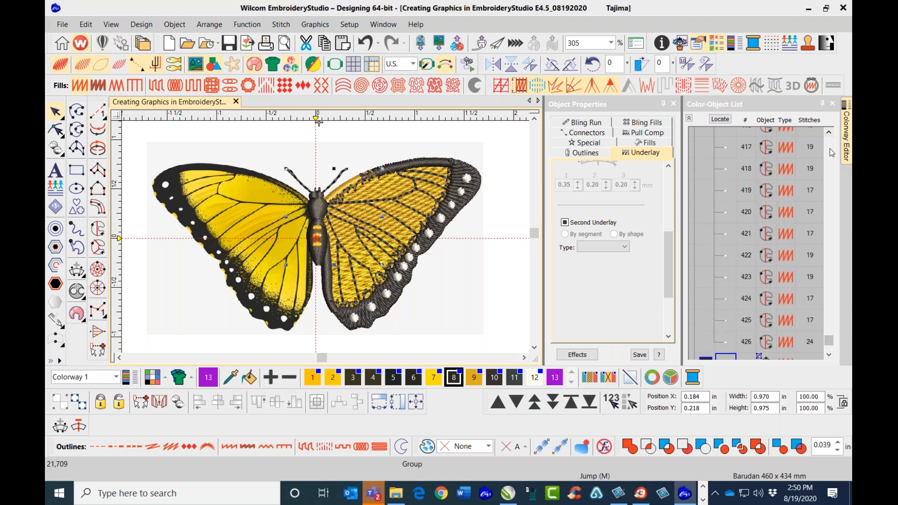
{"action": "left_click", "coordinate": [731, 346]}
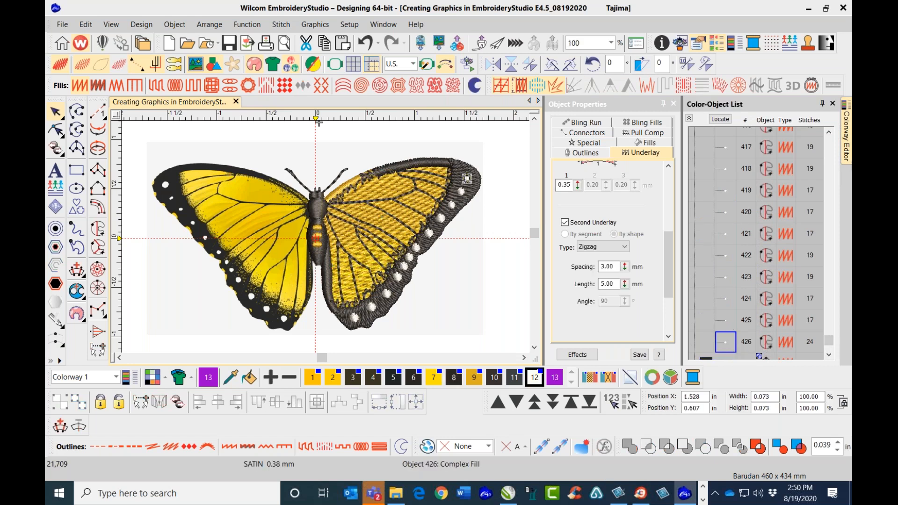
{"action": "left_click", "coordinate": [829, 134]}
{"action": "scroll", "coordinate": [829, 135], "scroll_direction": "up", "scroll_amount": 5}
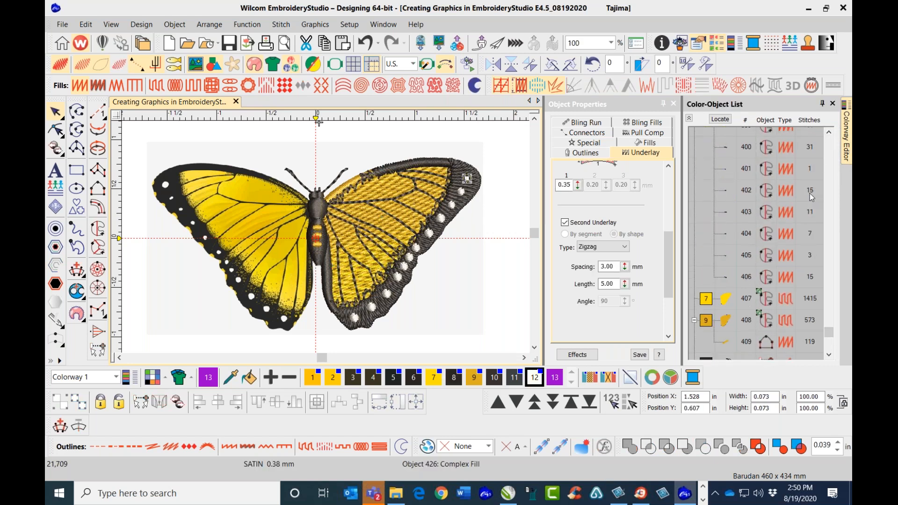
{"action": "left_click", "coordinate": [725, 301], "text": "shift"}
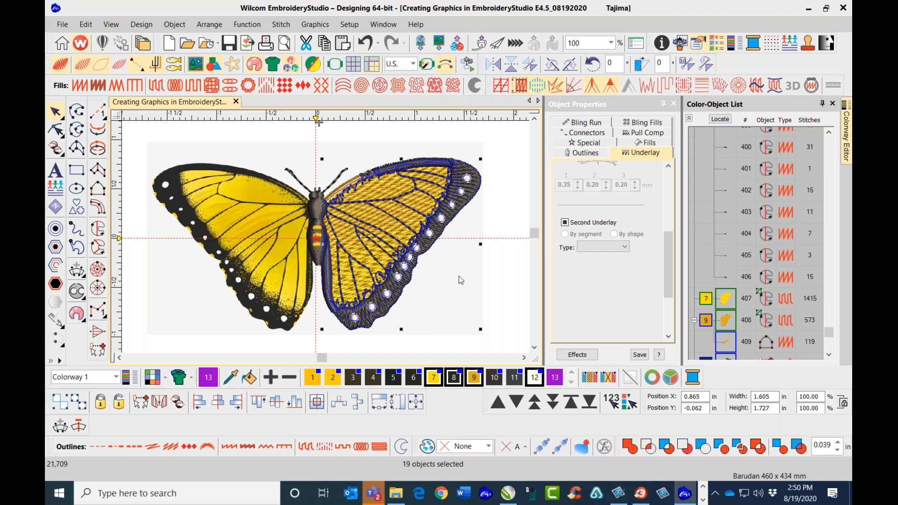
{"action": "key", "text": "ctrl+d"}
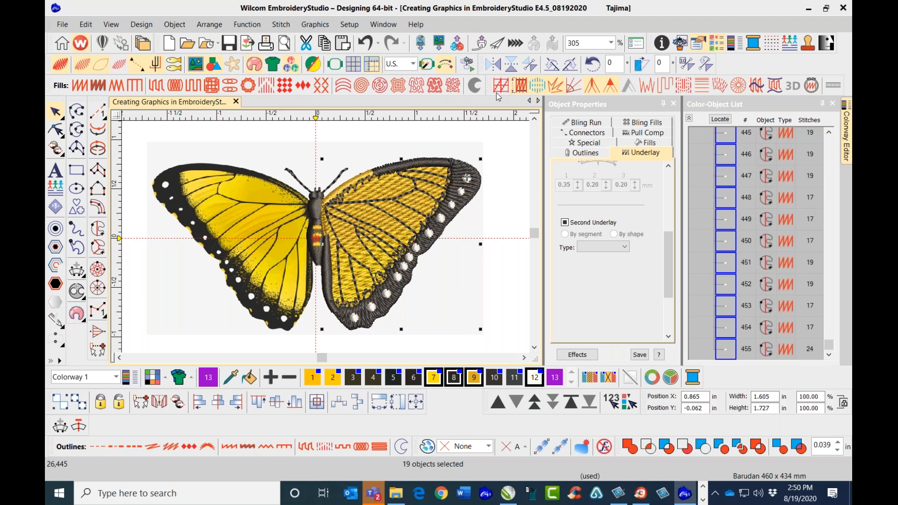
{"action": "left_click", "coordinate": [491, 64]}
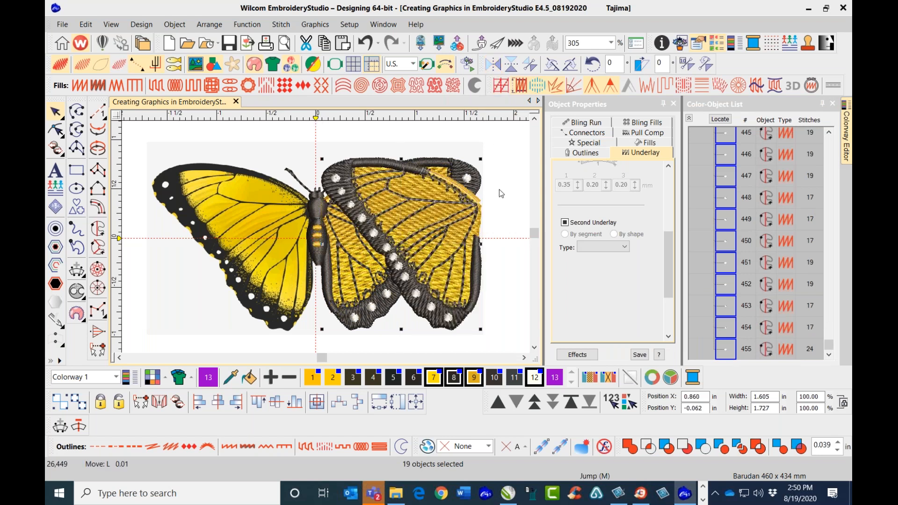
Move the mirrored wing copy onto the left wing artwork, at X -0.861 in and Y -0.062 in
{"action": "left_click_drag", "start_coordinate": [328, 242], "coordinate": [265, 273]}
{"action": "key", "text": "Left"}
{"action": "key", "text": "Left"}
{"action": "key", "text": "Left"}
{"action": "key", "text": "Left"}
{"action": "key", "text": "Left"}
{"action": "key", "text": "Left"}
{"action": "key", "text": "Left"}
{"action": "key", "text": "Left"}
{"action": "key", "text": "Left"}
{"action": "key", "text": "Left"}
{"action": "key", "text": "Left"}
{"action": "key", "text": "Left"}
{"action": "key", "text": "Left"}
{"action": "key", "text": "Left"}
{"action": "key", "text": "Left"}
{"action": "key", "text": "Left"}
{"action": "key", "text": "Left"}
{"action": "key", "text": "Left"}
{"action": "key", "text": "Left"}
{"action": "key", "text": "Left"}
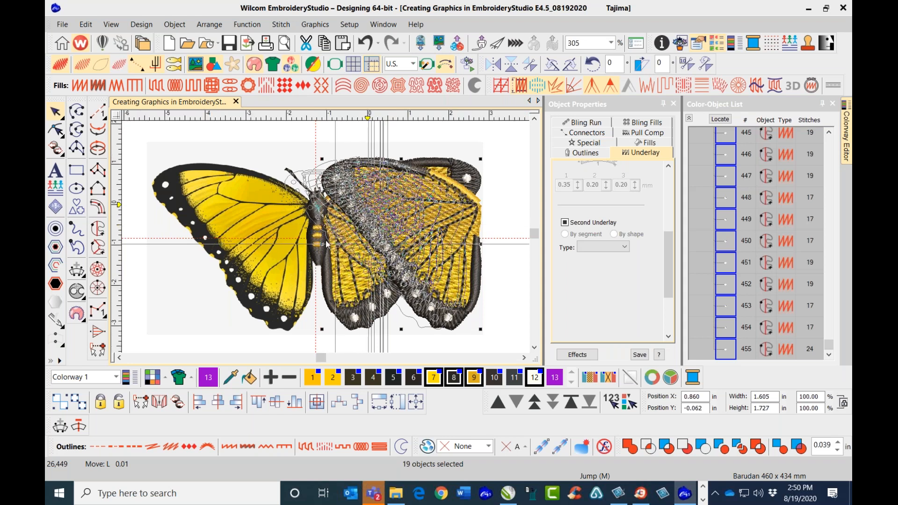
{"action": "scroll", "coordinate": [264, 273], "scroll_direction": "down", "scroll_amount": 2}
{"action": "left_click", "coordinate": [334, 241]}
{"action": "scroll", "coordinate": [330, 238], "scroll_direction": "up", "scroll_amount": 3}
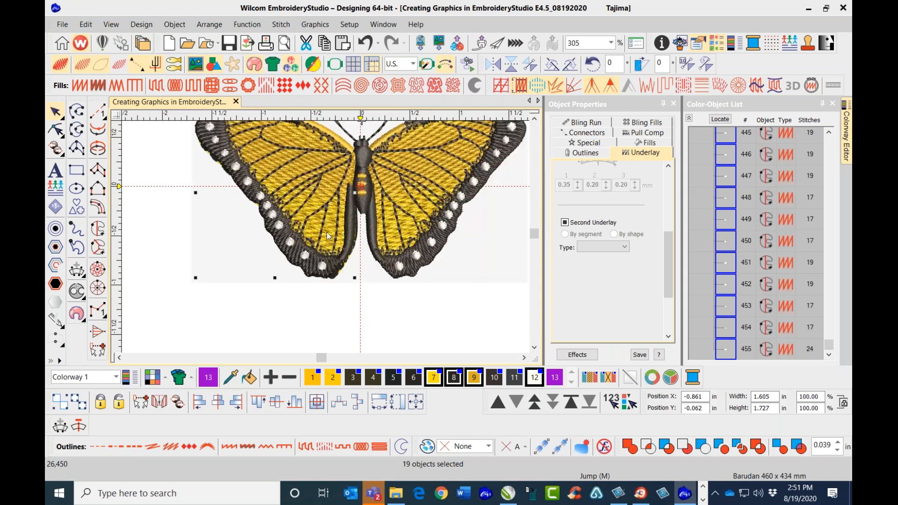
{"action": "scroll", "coordinate": [326, 241], "scroll_direction": "up", "scroll_amount": 1}
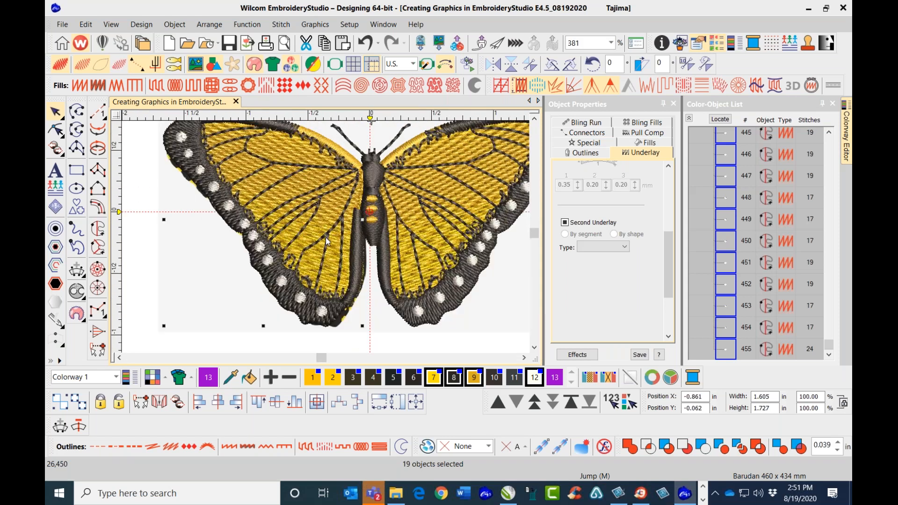
Nudge the mirrored left wing slightly toward the body to fine-tune its horizontal position
{"action": "key", "text": "Right"}
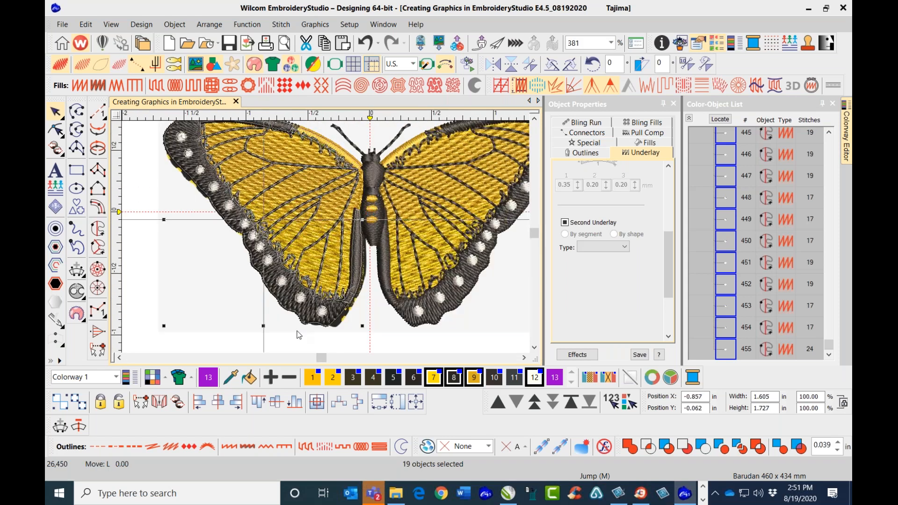
{"action": "key", "text": "Right"}
{"action": "key", "text": "Right"}
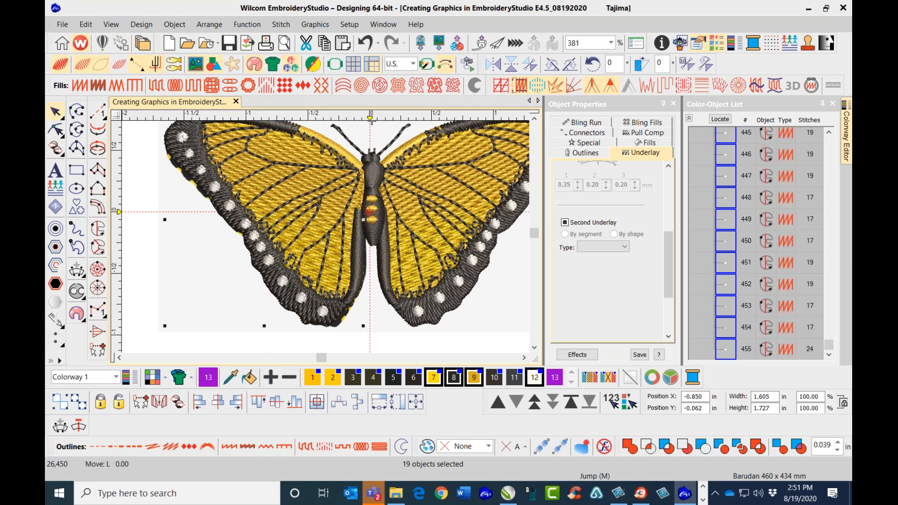
{"action": "key", "text": "Left"}
Select the color 8 body group together with the three color 9 abdomen spots, objects 433 through 435
{"action": "left_click", "coordinate": [374, 164]}
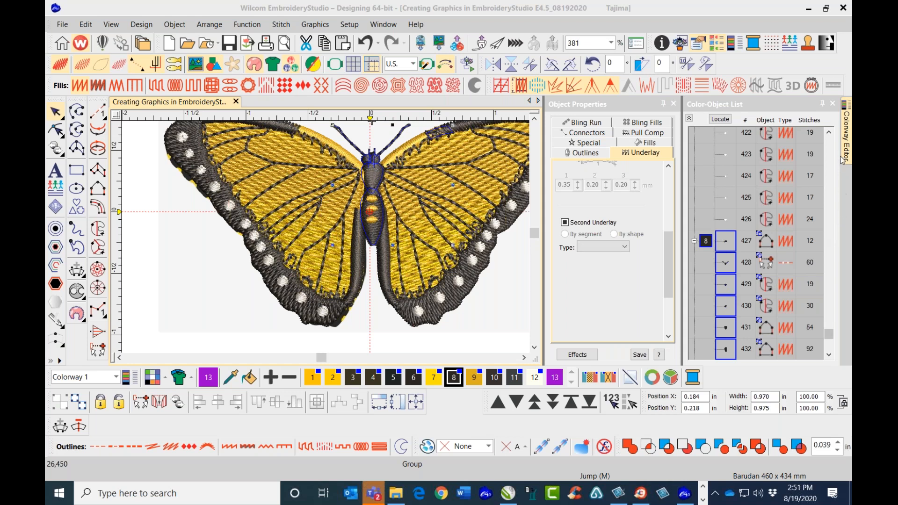
{"action": "left_click_drag", "start_coordinate": [830, 336], "coordinate": [831, 338]}
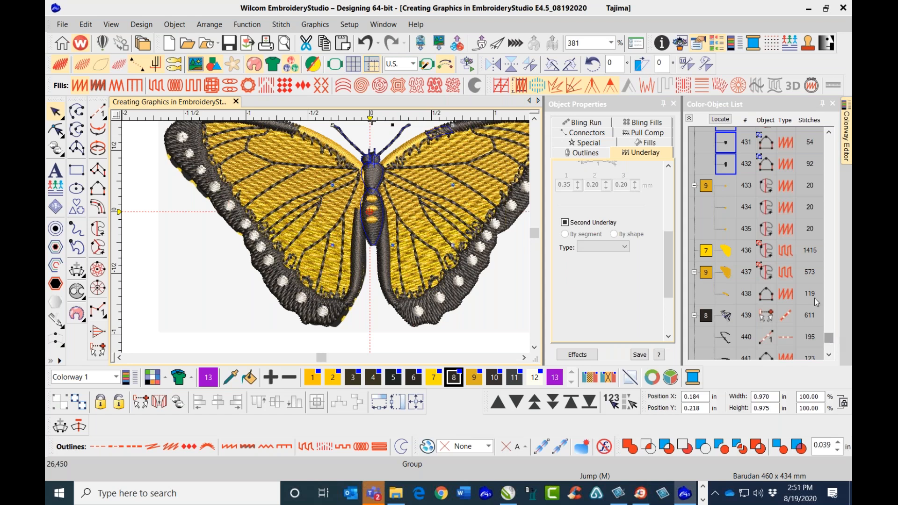
{"action": "left_click", "coordinate": [728, 185], "text": "ctrl"}
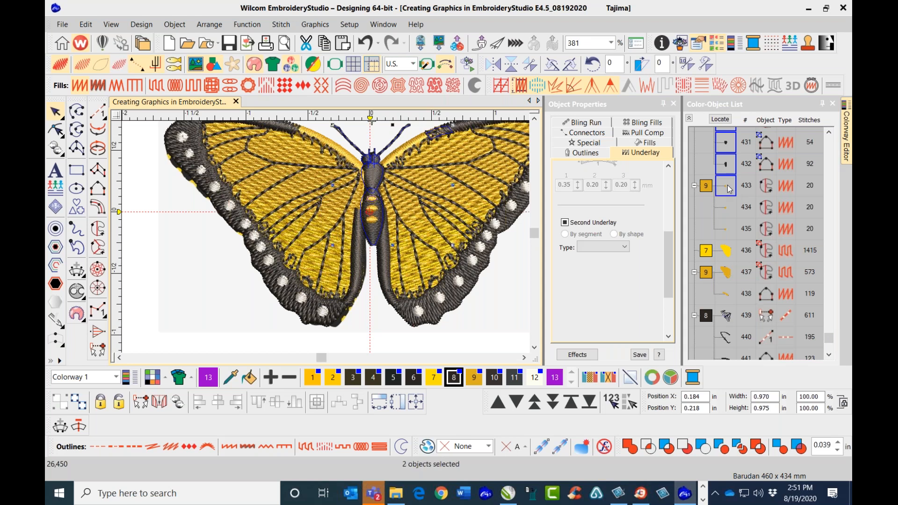
{"action": "left_click", "coordinate": [725, 228], "text": "ctrl"}
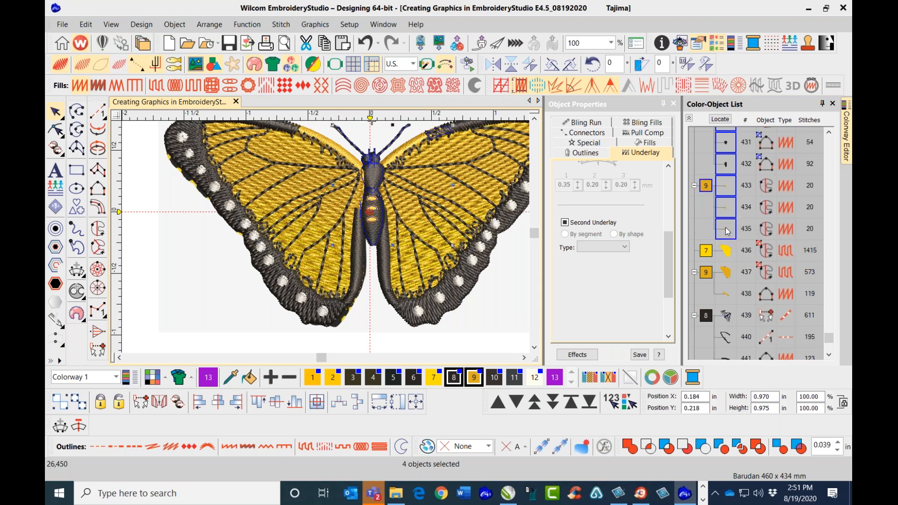
Try to resequence the selected body group and spots by selection order, and undo the change
{"action": "left_click", "coordinate": [613, 401]}
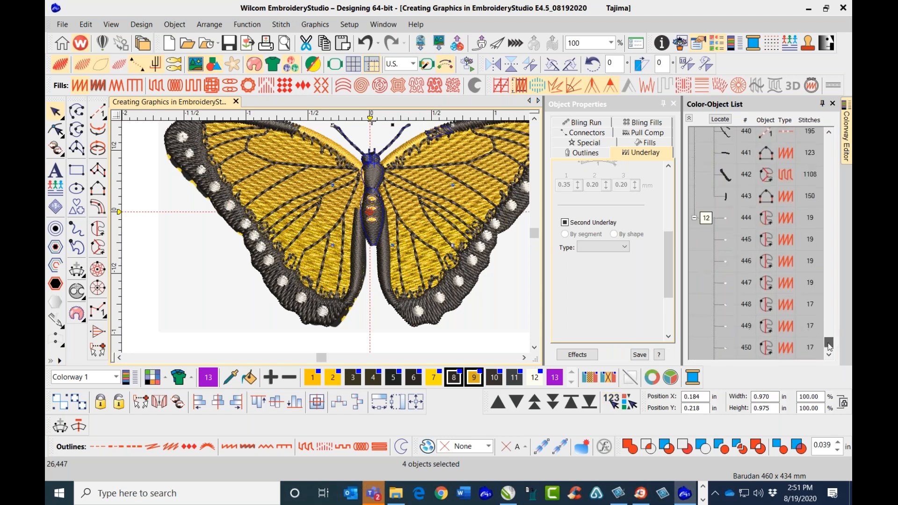
{"action": "mouse_move", "coordinate": [828, 340]}
{"action": "left_mouse_down"}
{"action": "mouse_move", "coordinate": [828, 349]}
{"action": "mouse_move", "coordinate": [828, 337]}
{"action": "left_mouse_up"}
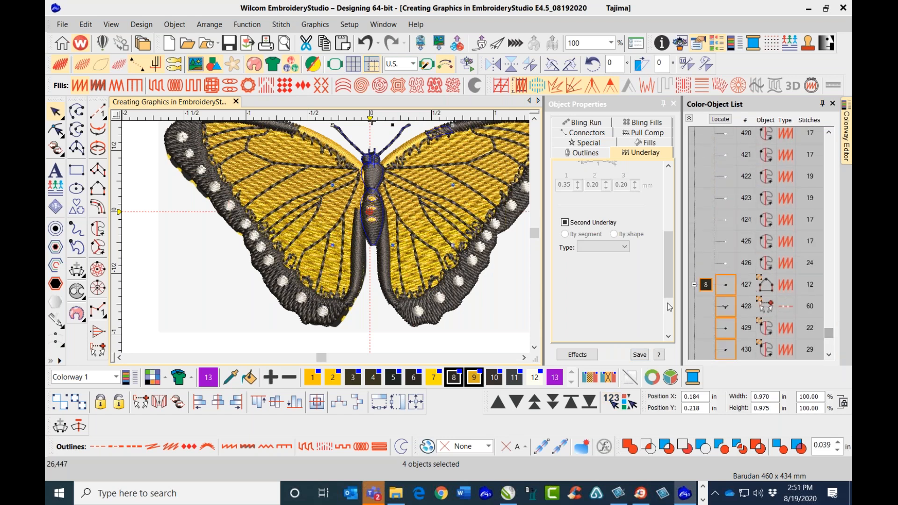
{"action": "left_click", "coordinate": [365, 43]}
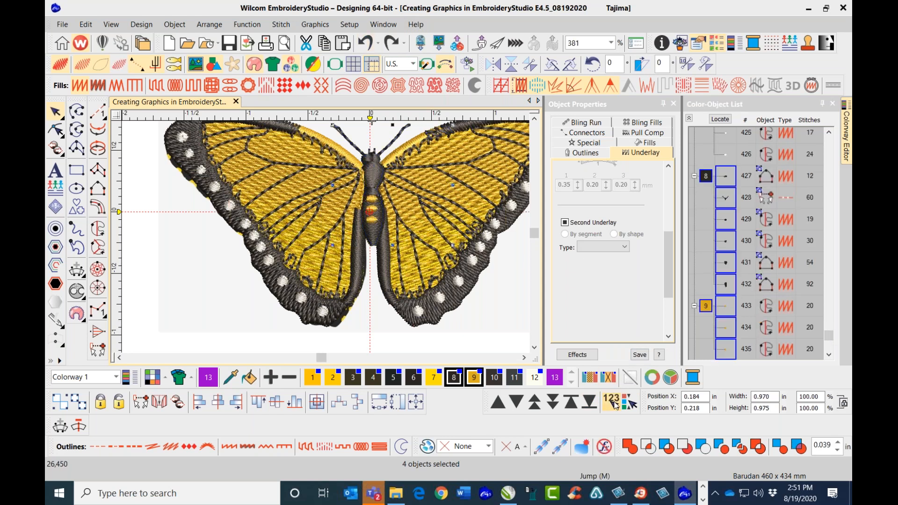
Move the selected body group and abdomen spots to the end of the stitch sequence, after both wings
{"action": "left_click", "coordinate": [589, 401]}
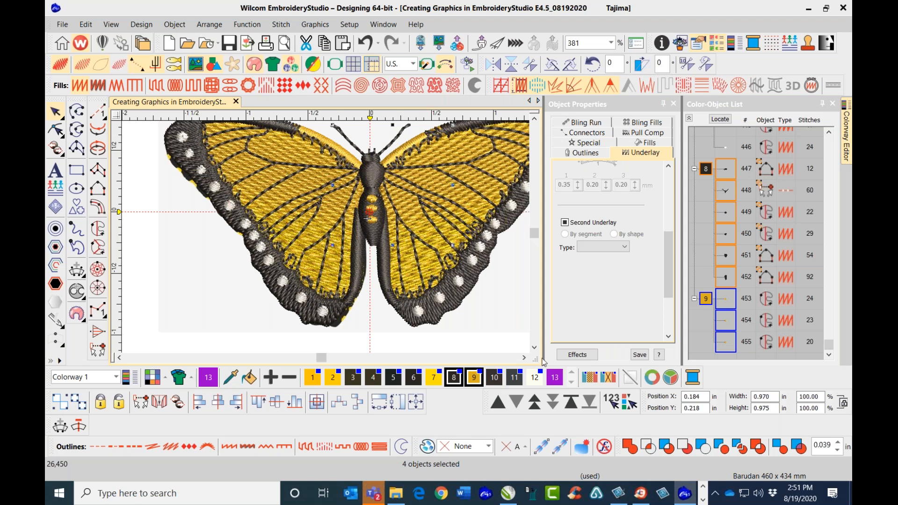
{"action": "scroll", "coordinate": [369, 207], "scroll_direction": "up", "scroll_amount": 1}
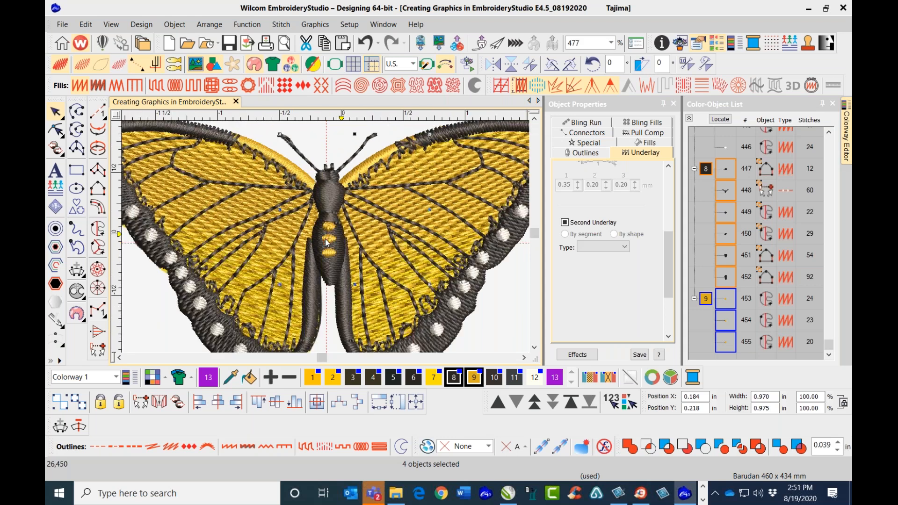
{"action": "scroll", "coordinate": [318, 248], "scroll_direction": "down", "scroll_amount": 2}
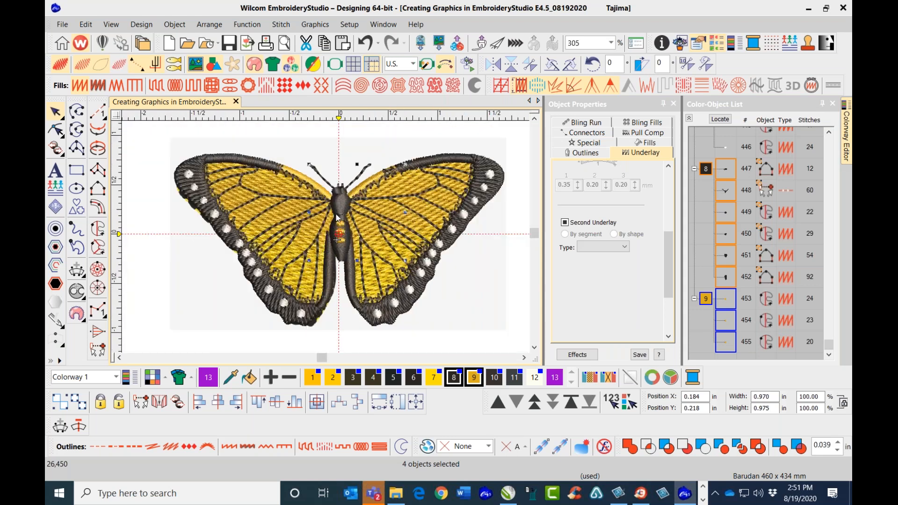
{"action": "scroll", "coordinate": [329, 266], "scroll_direction": "up", "scroll_amount": 2}
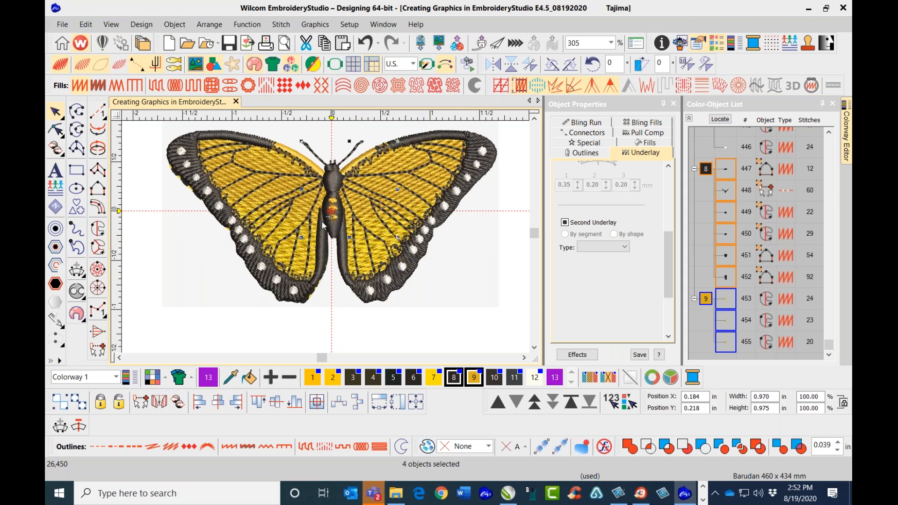
Select the mirrored left wing's objects without the body and nudge them slightly right toward the body
{"action": "left_click", "coordinate": [176, 244]}
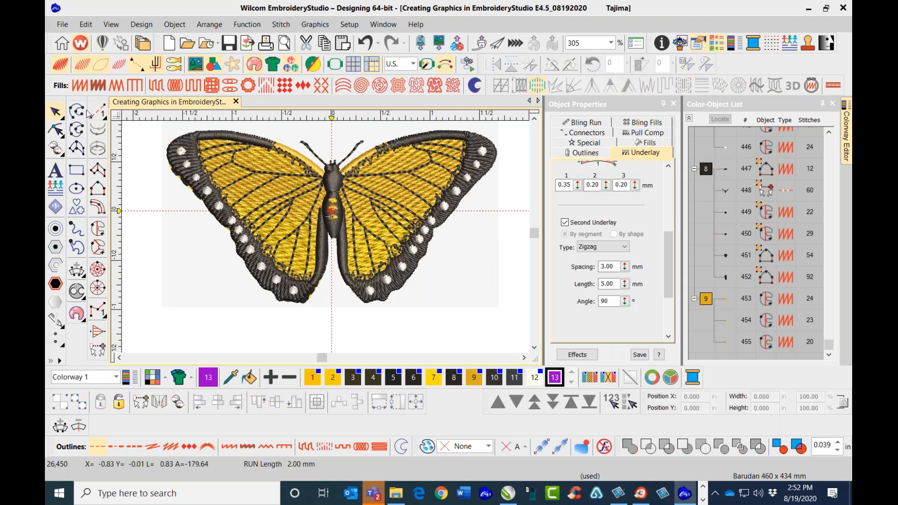
{"action": "left_click", "coordinate": [64, 119]}
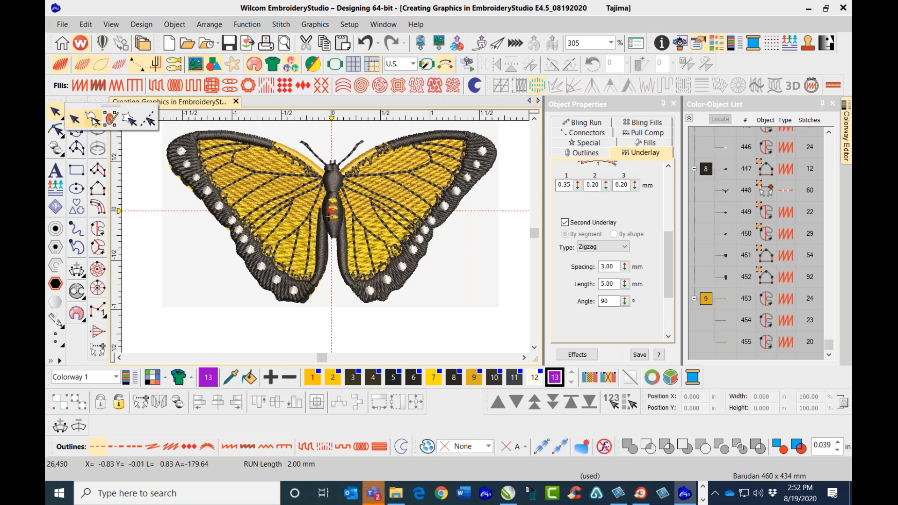
{"action": "left_click", "coordinate": [93, 114]}
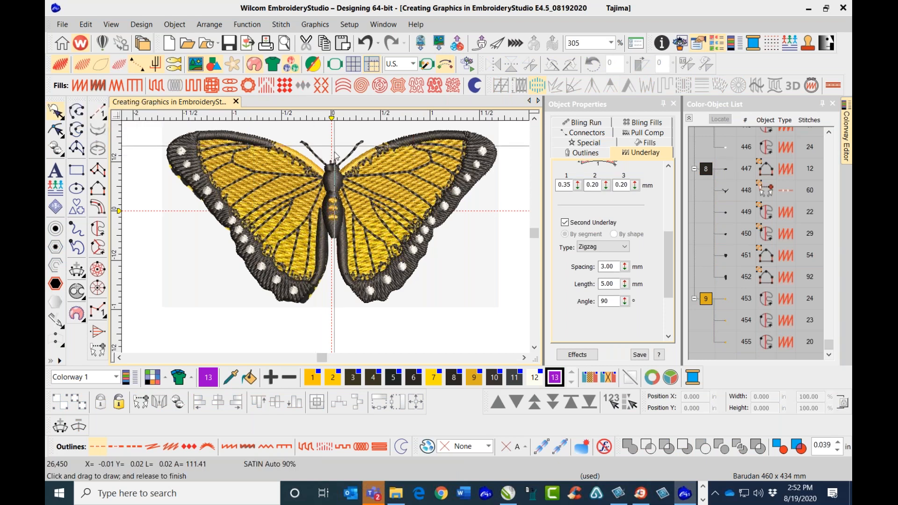
{"action": "mouse_move", "coordinate": [332, 144]}
{"action": "left_mouse_down"}
{"action": "mouse_move", "coordinate": [328, 283]}
{"action": "mouse_move", "coordinate": [317, 303]}
{"action": "mouse_move", "coordinate": [267, 311]}
{"action": "mouse_move", "coordinate": [199, 279]}
{"action": "mouse_move", "coordinate": [151, 173]}
{"action": "mouse_move", "coordinate": [157, 134]}
{"action": "mouse_move", "coordinate": [283, 178]}
{"action": "mouse_move", "coordinate": [342, 172]}
{"action": "left_mouse_up"}
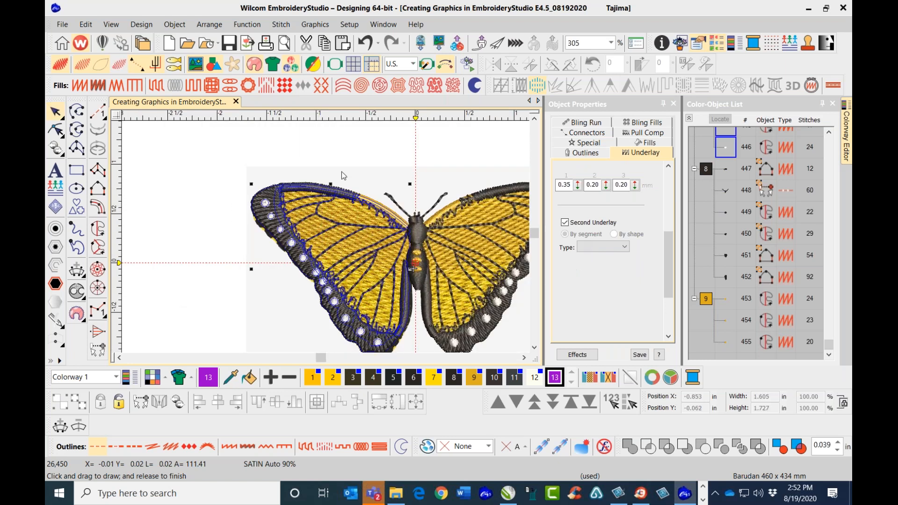
{"action": "key", "text": "Right"}
{"action": "key", "text": "Right"}
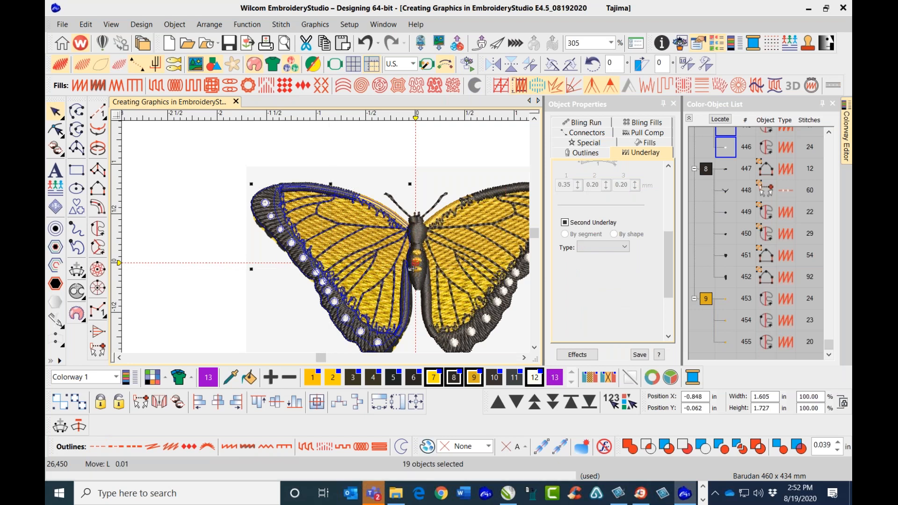
{"action": "left_click", "coordinate": [365, 164]}
Create one run-stitch offset at 0 spacing around the color 9 satin strip on the upper edge of each wing
{"action": "scroll", "coordinate": [331, 240], "scroll_direction": "down", "scroll_amount": 2}
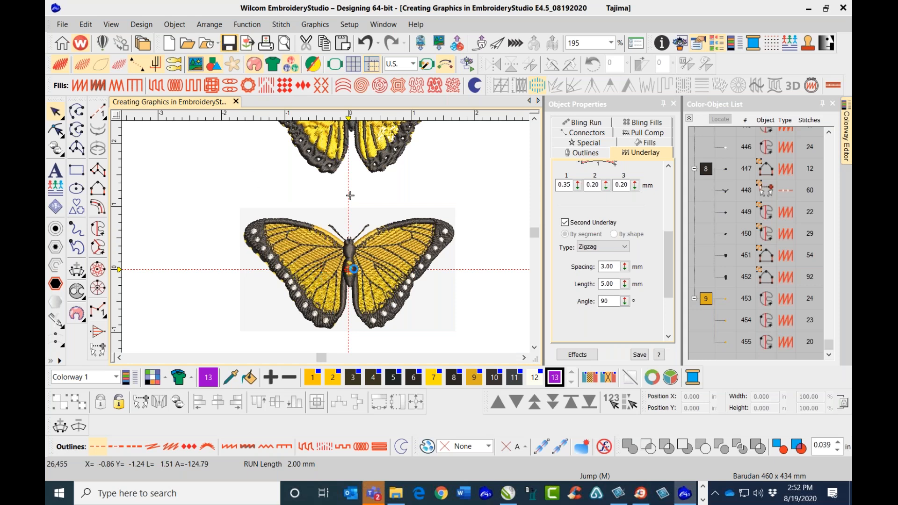
{"action": "scroll", "coordinate": [325, 237], "scroll_direction": "up", "scroll_amount": 2}
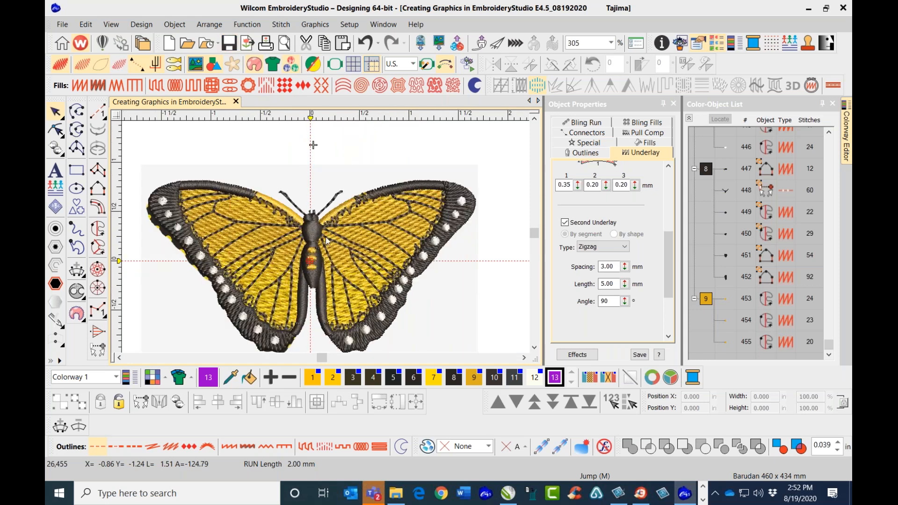
{"action": "scroll", "coordinate": [325, 237], "scroll_direction": "up", "scroll_amount": 2}
{"action": "scroll", "coordinate": [332, 232], "scroll_direction": "down", "scroll_amount": 2}
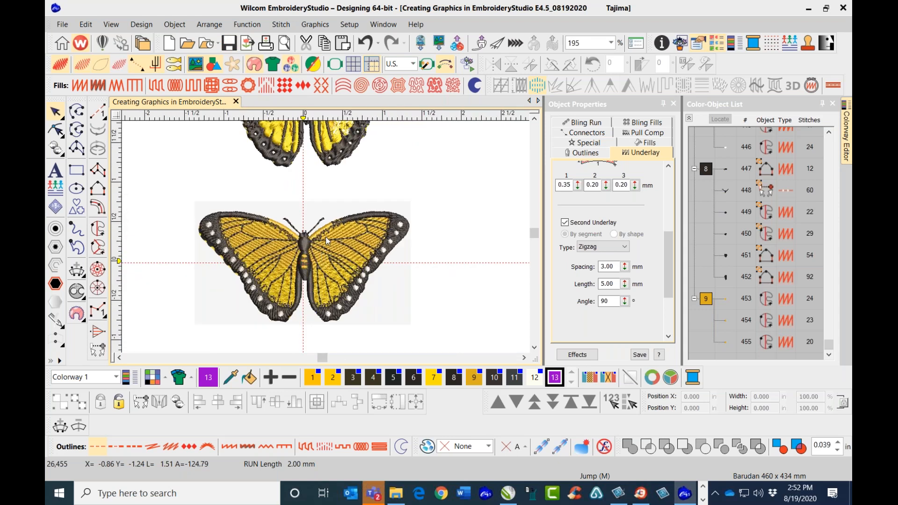
{"action": "scroll", "coordinate": [326, 236], "scroll_direction": "up", "scroll_amount": 5}
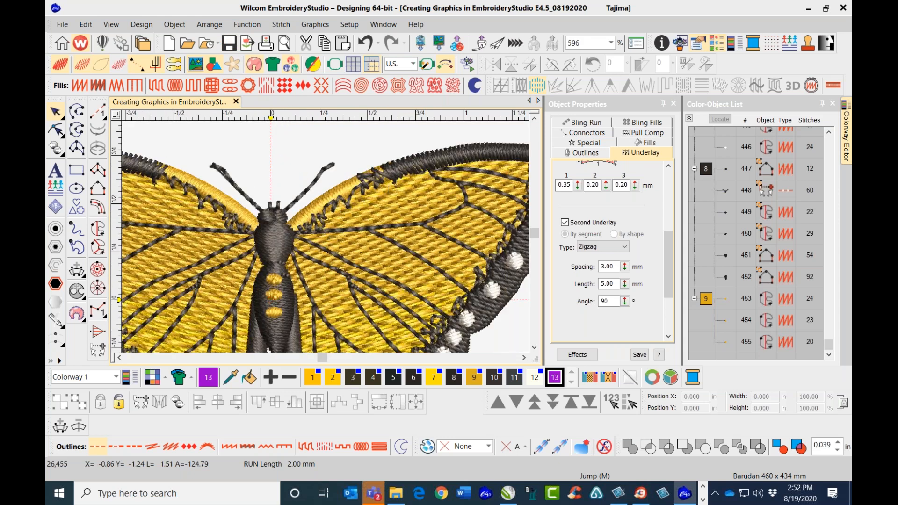
{"action": "left_click", "coordinate": [97, 111]}
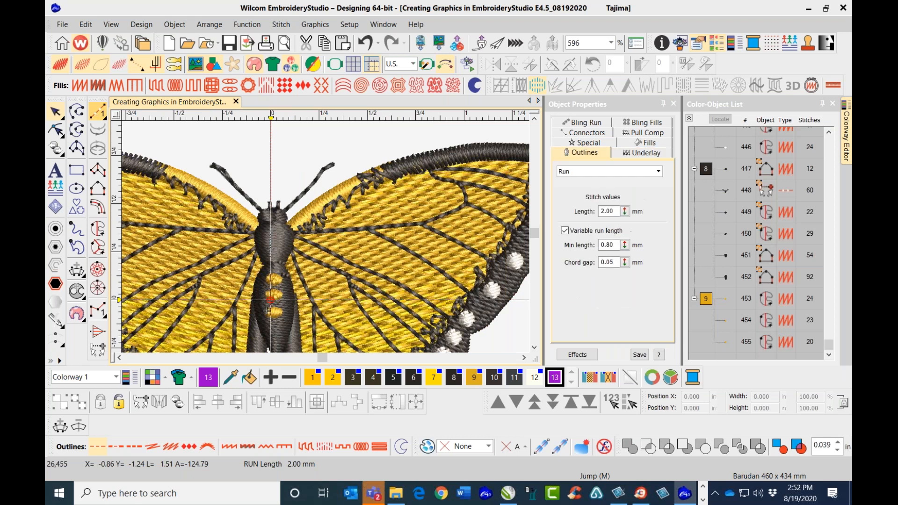
{"action": "key", "text": "Escape"}
{"action": "left_click", "coordinate": [334, 191]}
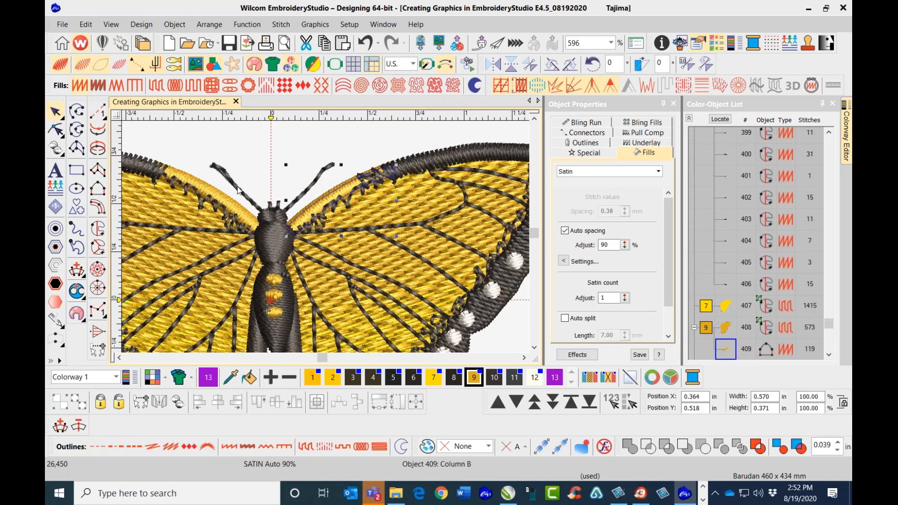
{"action": "left_click", "coordinate": [228, 201], "text": "ctrl"}
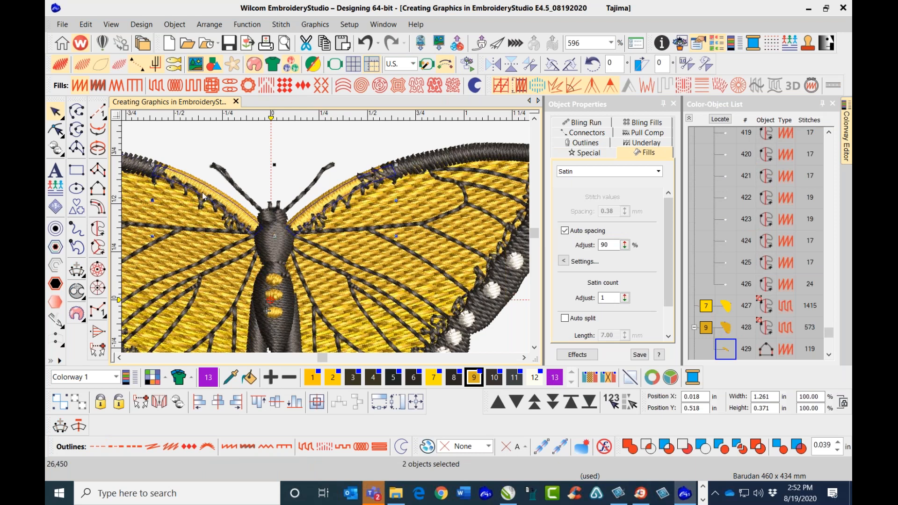
{"action": "left_click", "coordinate": [56, 229]}
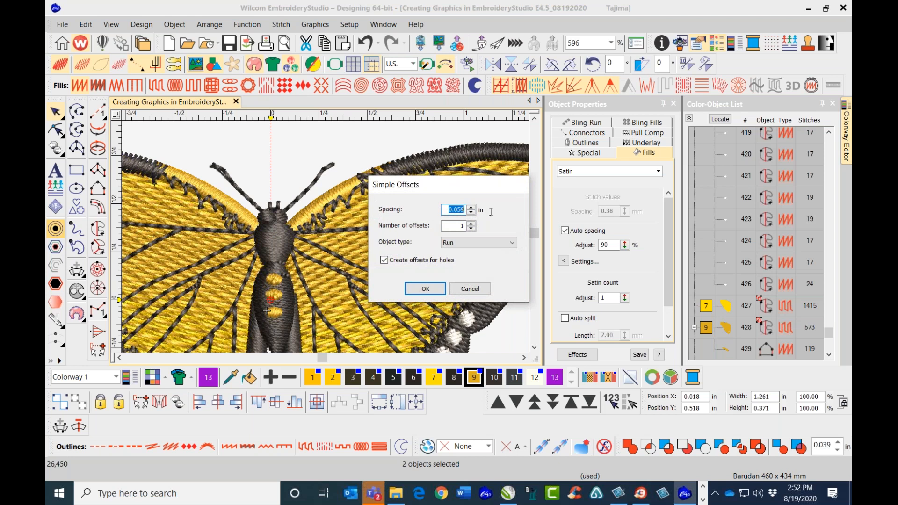
{"action": "type", "text": "00"}
{"action": "left_click", "coordinate": [433, 289]}
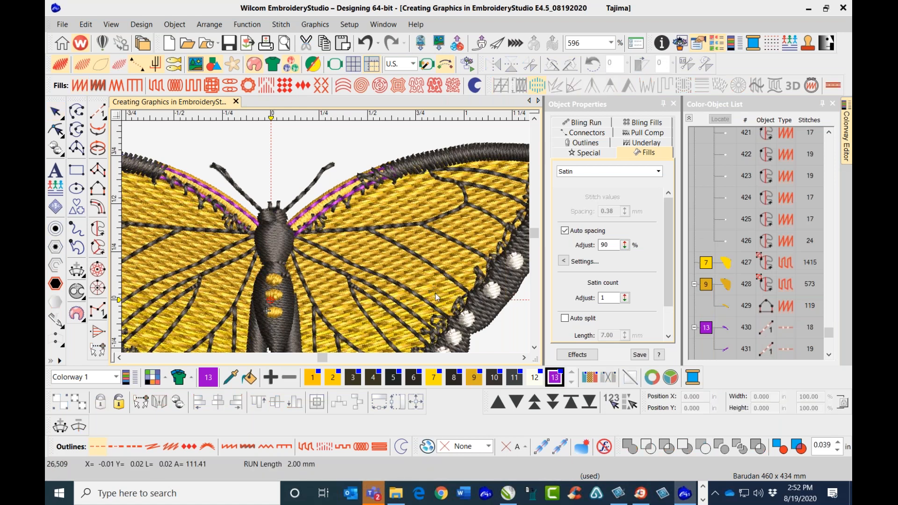
Select the purple run outline around the right wing's satin strip and detach the Edit Tools as a floating toolbar
{"action": "scroll", "coordinate": [367, 165], "scroll_direction": "down", "scroll_amount": 2}
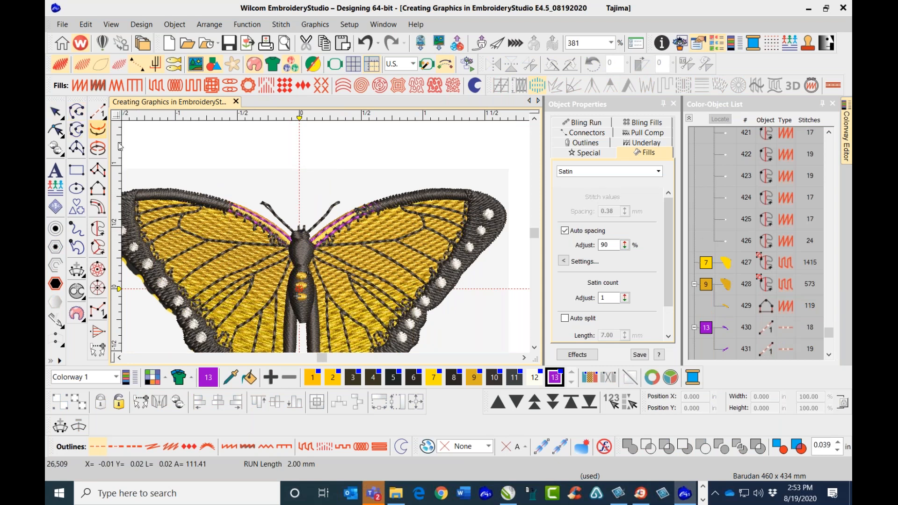
{"action": "left_click", "coordinate": [55, 112]}
{"action": "left_click", "coordinate": [339, 237]}
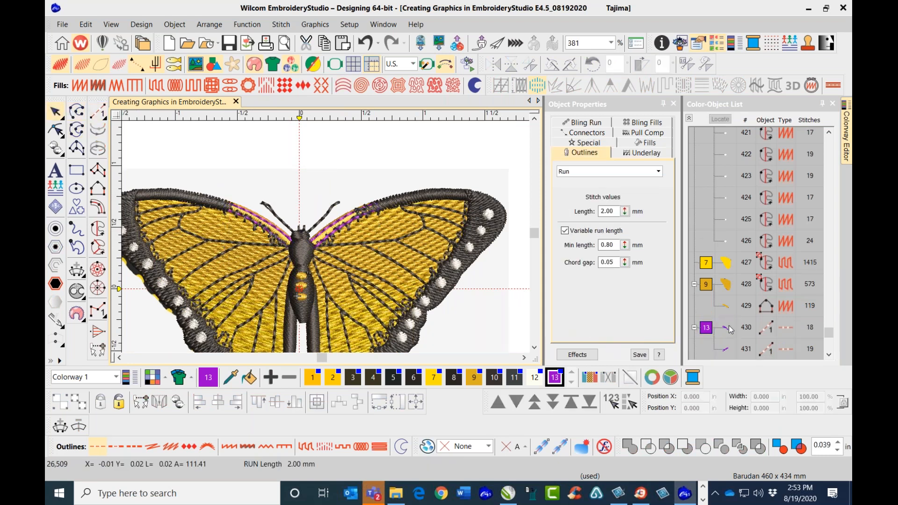
{"action": "left_click", "coordinate": [725, 351]}
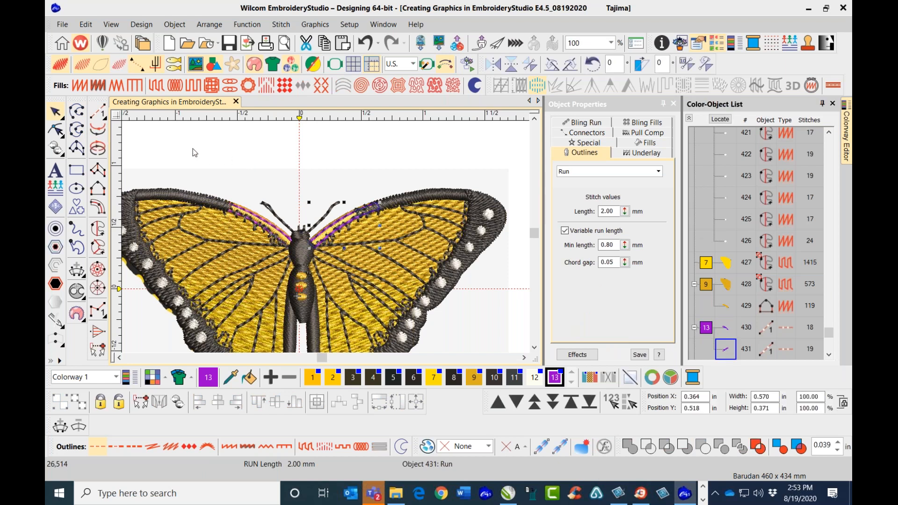
{"action": "left_click", "coordinate": [64, 158]}
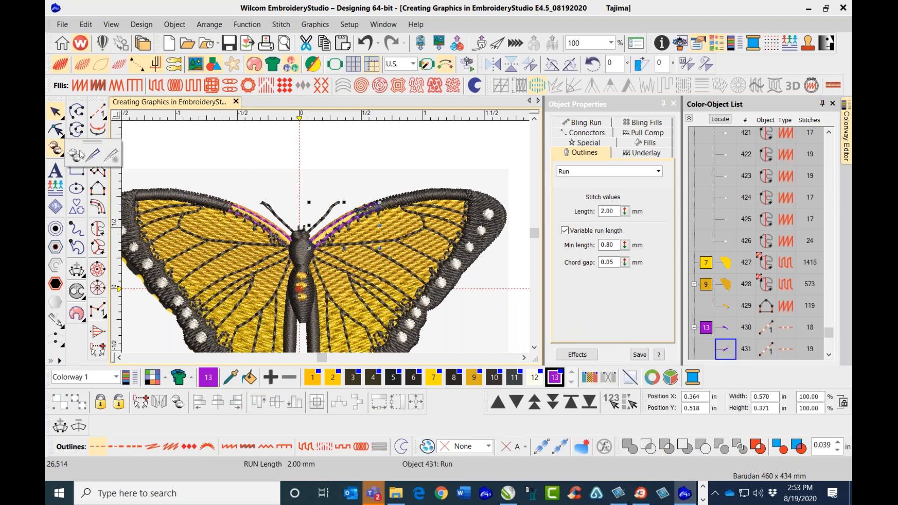
{"action": "left_click_drag", "start_coordinate": [91, 142], "coordinate": [249, 123]}
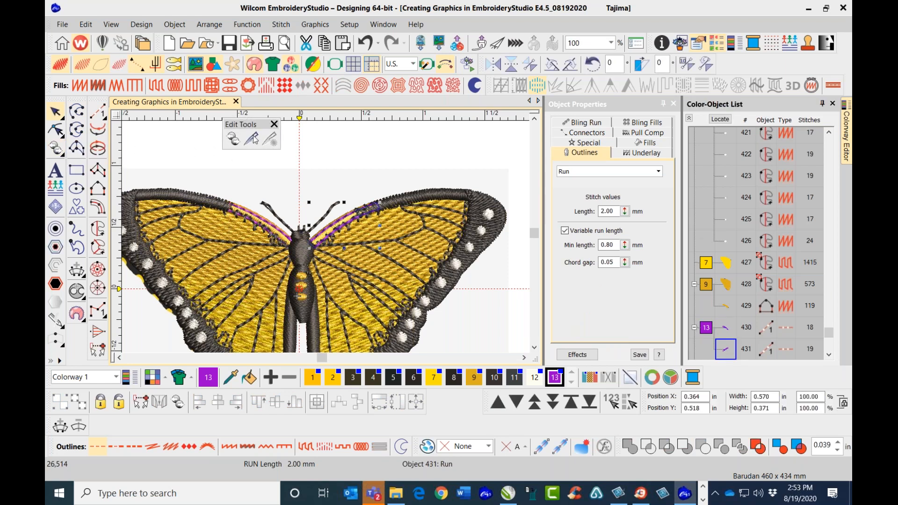
Cut the right wing's purple outline with the Knife tool so both short ends separate from the long edges
{"action": "left_click", "coordinate": [251, 139]}
{"action": "scroll", "coordinate": [316, 231], "scroll_direction": "up", "scroll_amount": 3}
{"action": "scroll", "coordinate": [285, 337], "scroll_direction": "up", "scroll_amount": 3}
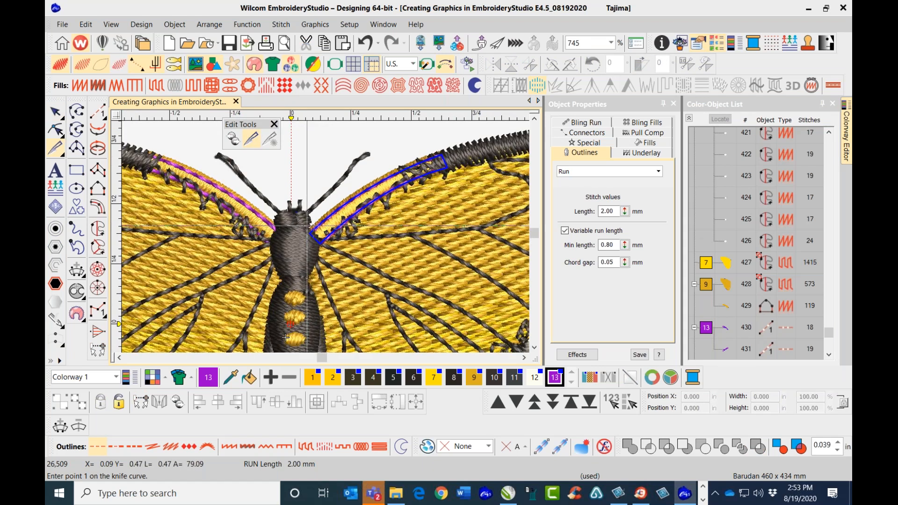
{"action": "left_click", "coordinate": [307, 228]}
{"action": "left_click", "coordinate": [328, 243]}
{"action": "left_click", "coordinate": [443, 175]}
{"action": "left_click", "coordinate": [427, 148]}
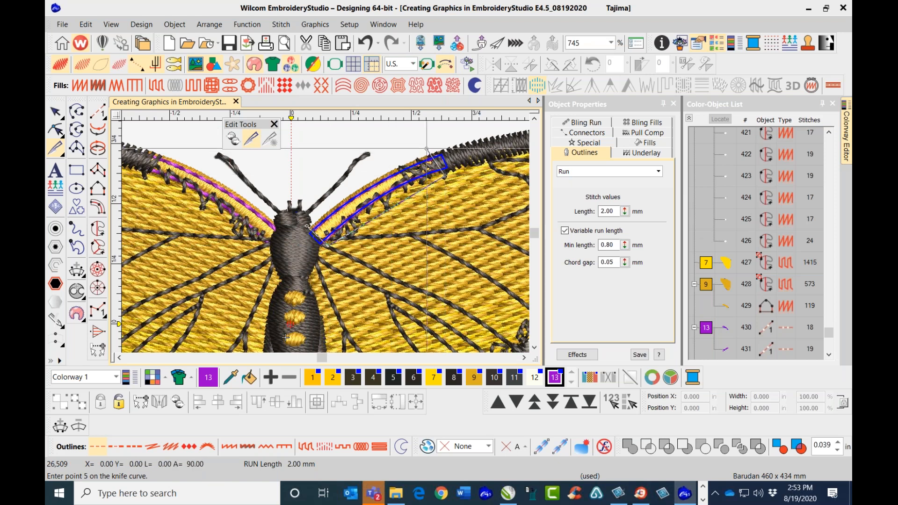
{"action": "key", "text": "Return"}
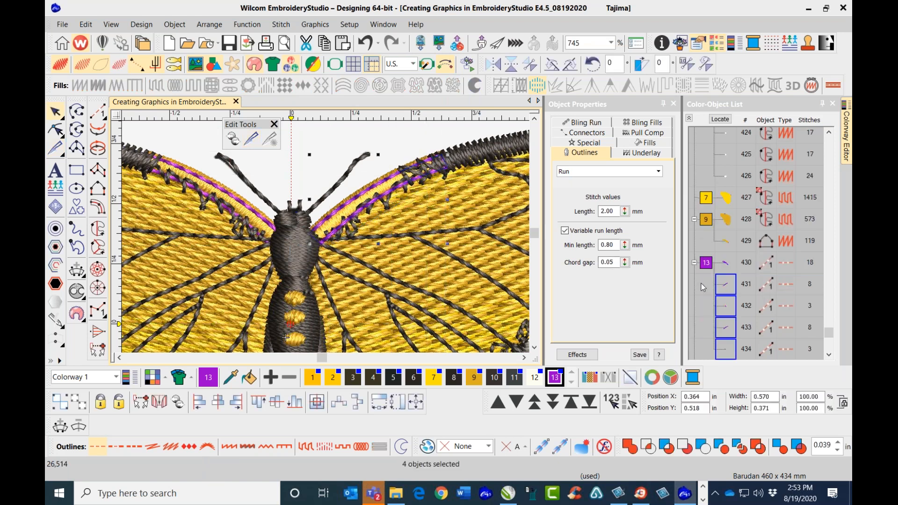
Delete the two short end segments of the right wing's cut outline and nudge the upper long run slightly up
{"action": "left_click", "coordinate": [725, 303]}
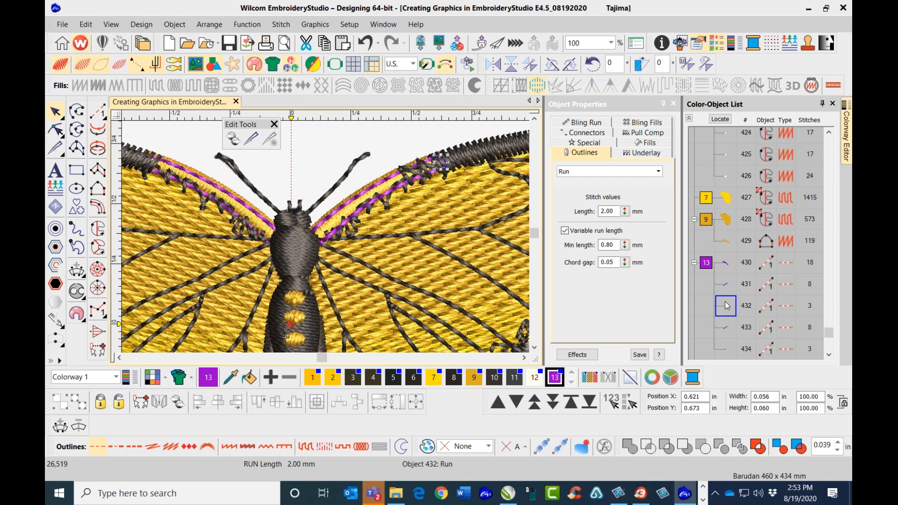
{"action": "key", "text": "Delete"}
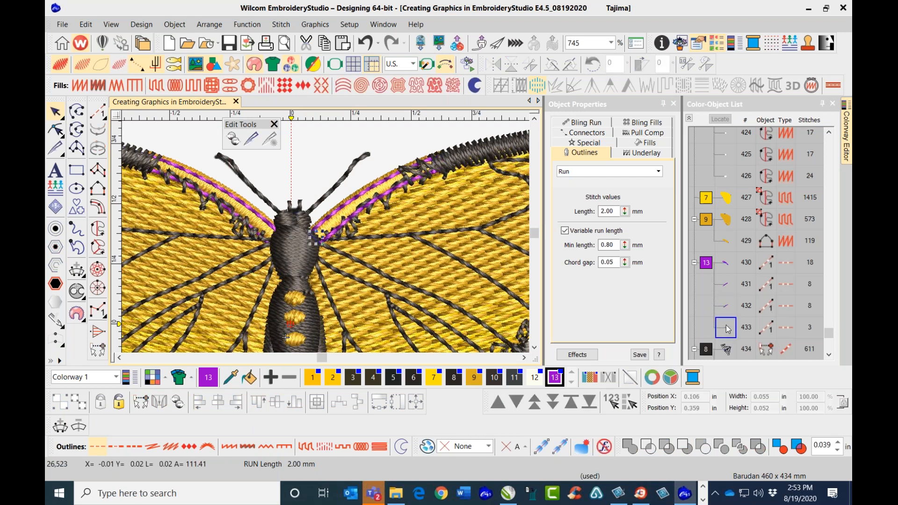
{"action": "key", "text": "Delete"}
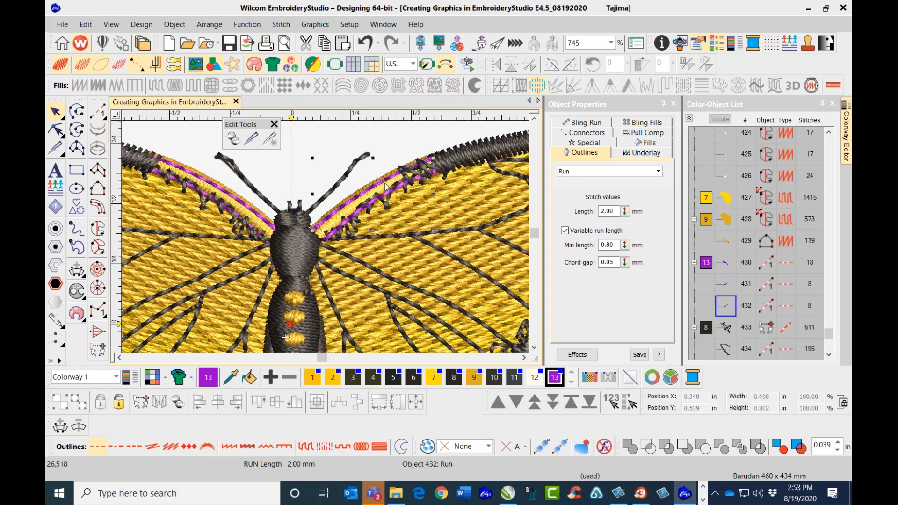
{"action": "left_click", "coordinate": [413, 212]}
{"action": "key", "text": "Up"}
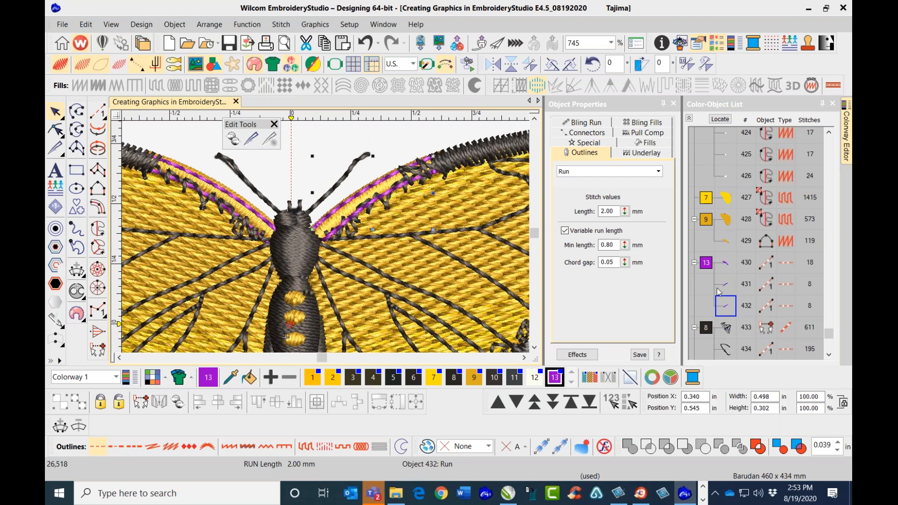
Delete the purple run outline around the left wing's satin strip
{"action": "left_click", "coordinate": [195, 141]}
{"action": "left_click", "coordinate": [227, 196]}
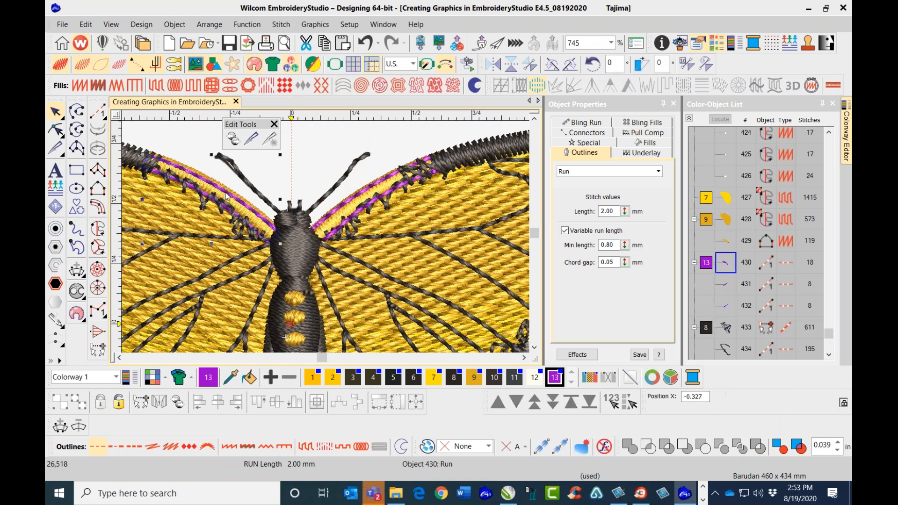
{"action": "key", "text": "Delete"}
Duplicate the right wing's two purple edge runs and mirror the copies horizontally
{"action": "left_click", "coordinate": [367, 195]}
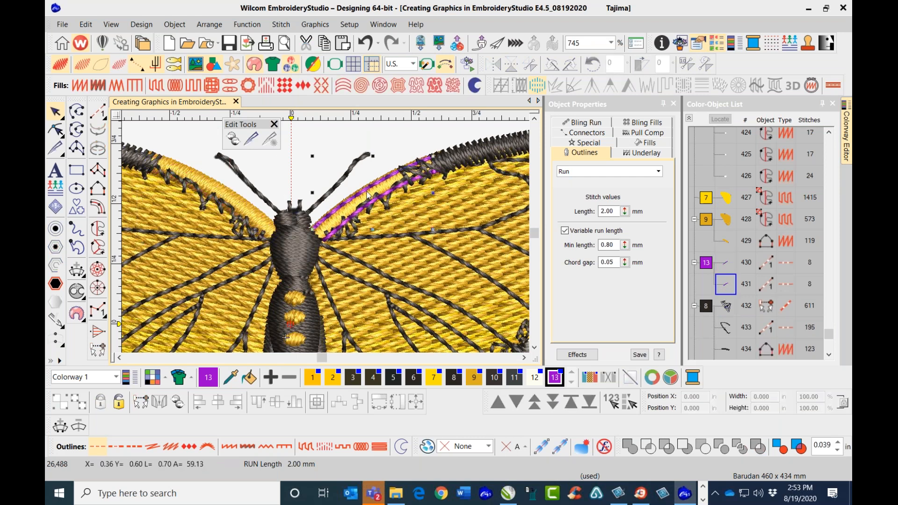
{"action": "left_click", "coordinate": [357, 217], "text": "ctrl"}
{"action": "key", "text": "ctrl+d"}
{"action": "left_click", "coordinate": [487, 67]}
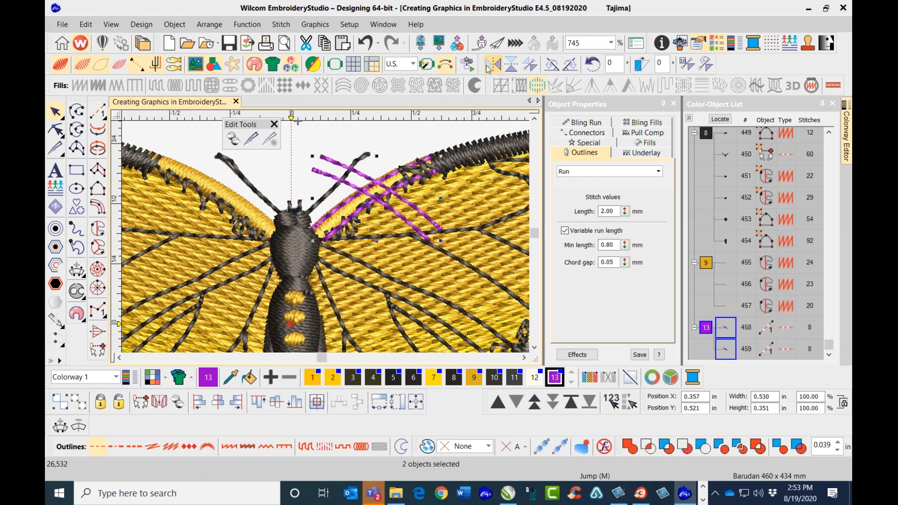
Nudge the mirrored pair of runs left onto the edges of the left wing's satin strip
{"action": "key", "text": "Left"}
{"action": "key", "text": "Left"}
{"action": "key", "text": "Left"}
{"action": "key", "text": "Left"}
{"action": "key", "text": "Left"}
{"action": "key", "text": "Left"}
{"action": "key", "text": "Left"}
{"action": "key", "text": "Left"}
{"action": "key", "text": "Left"}
{"action": "key", "text": "Left"}
{"action": "key", "text": "Left"}
{"action": "key", "text": "Left"}
{"action": "key", "text": "Left"}
{"action": "key", "text": "Left"}
{"action": "key", "text": "Left"}
{"action": "key", "text": "Left"}
{"action": "key", "text": "Left"}
{"action": "key", "text": "Left"}
{"action": "key", "text": "Left"}
{"action": "key", "text": "Left"}
{"action": "key", "text": "Left"}
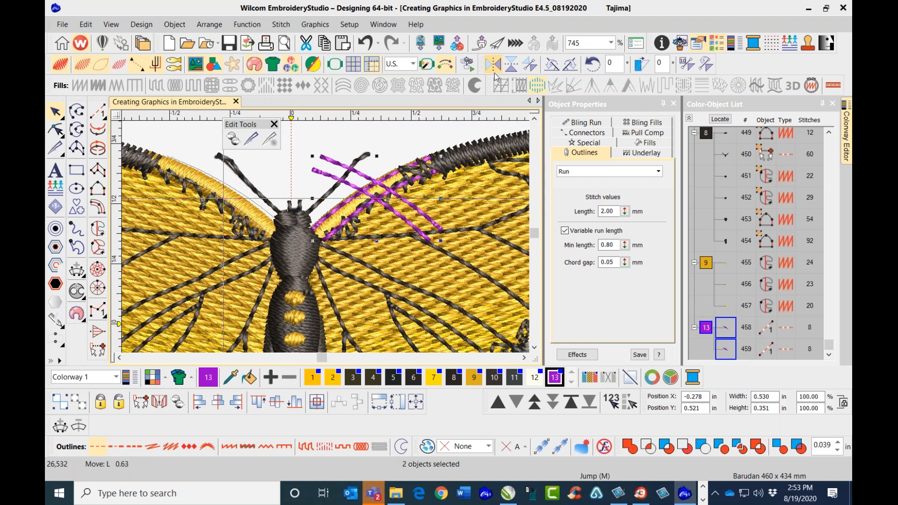
{"action": "key", "text": "Left"}
{"action": "key", "text": "Left"}
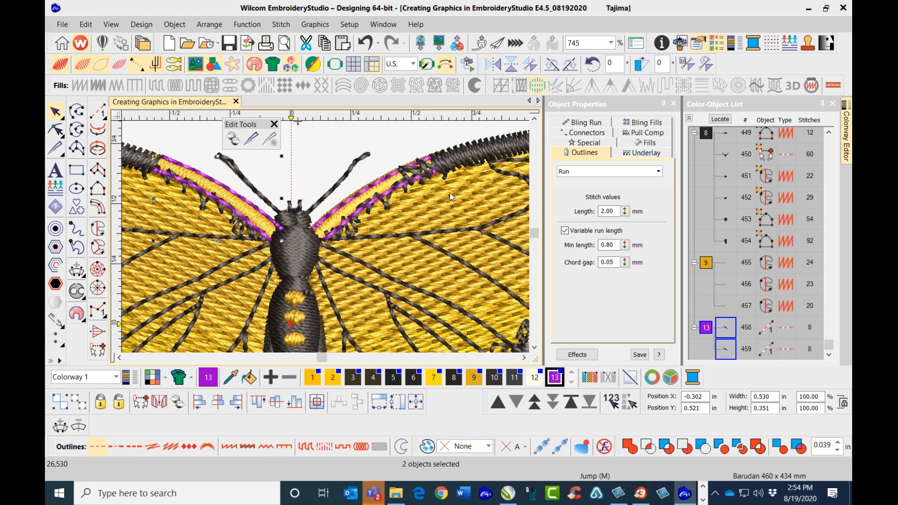
{"action": "left_click", "coordinate": [406, 137]}
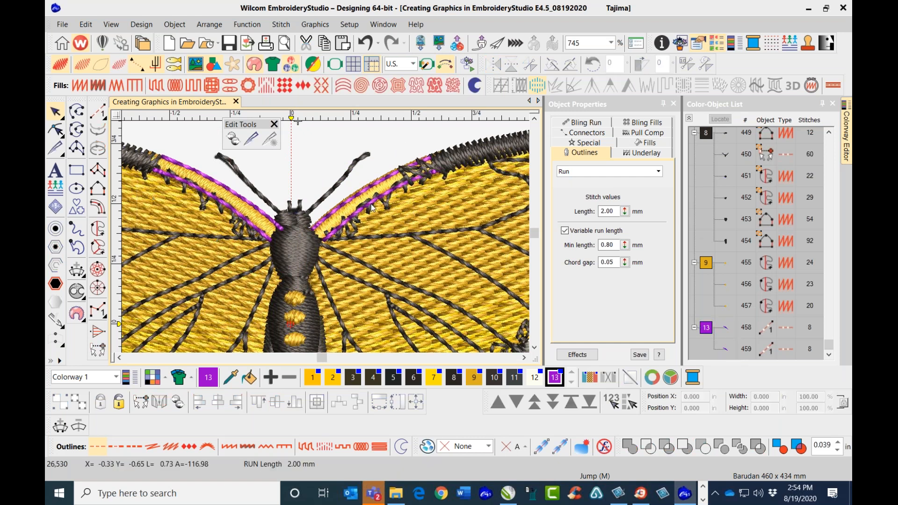
Select the right wing's two purple edge runs and sequence them by number before object 449
{"action": "left_click", "coordinate": [403, 174]}
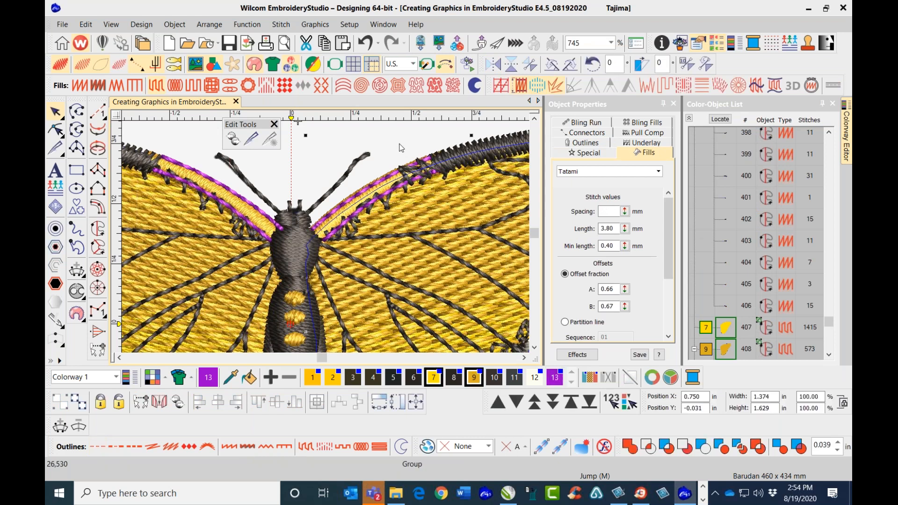
{"action": "left_click", "coordinate": [405, 178]}
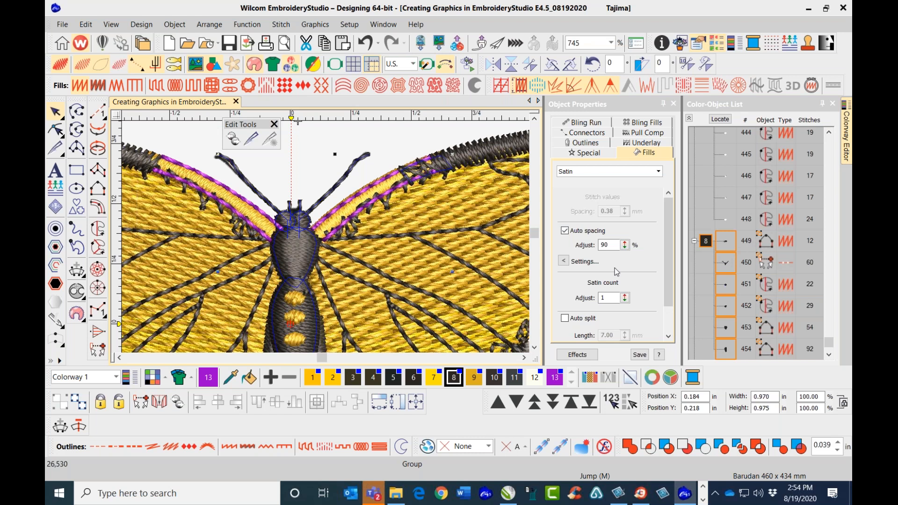
{"action": "scroll", "coordinate": [830, 354], "scroll_direction": "down", "scroll_amount": 2}
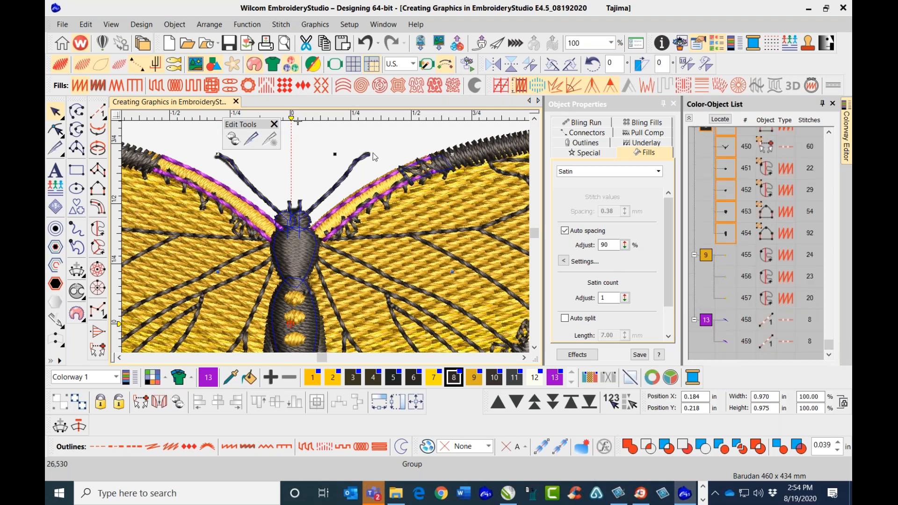
{"action": "left_click", "coordinate": [377, 132]}
{"action": "left_click", "coordinate": [384, 174]}
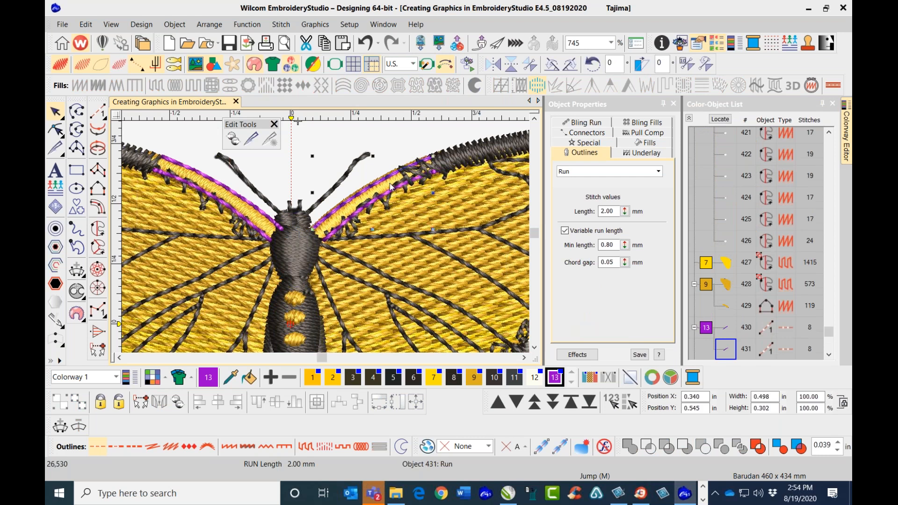
{"action": "left_click", "coordinate": [726, 330], "text": "ctrl"}
{"action": "right_click", "coordinate": [728, 333]}
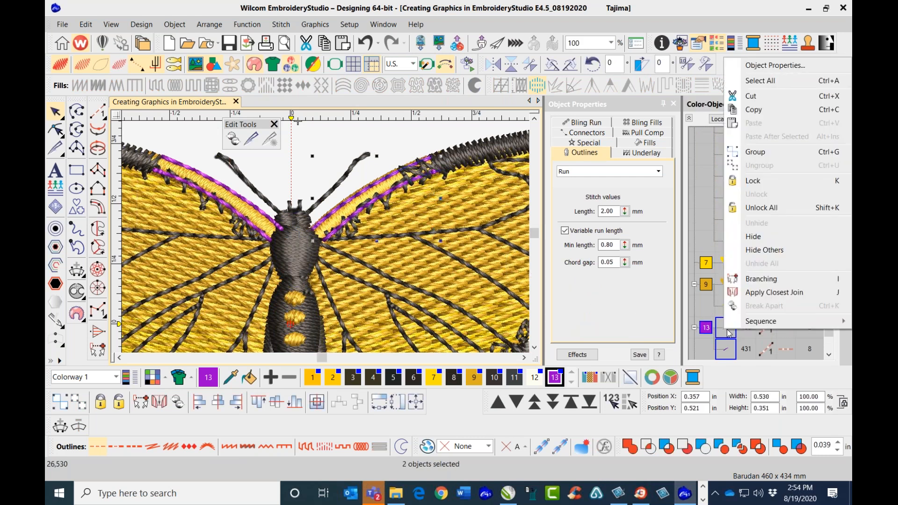
{"action": "mouse_move", "coordinate": [742, 324]}
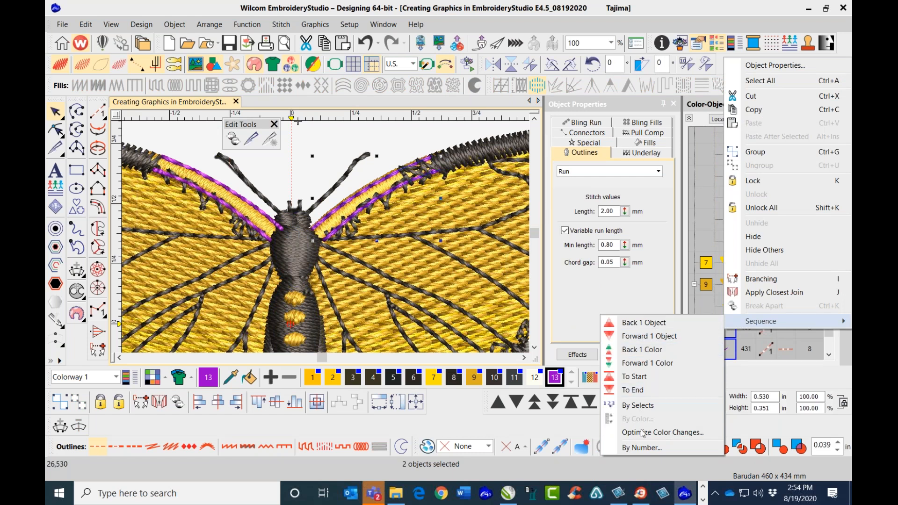
{"action": "left_click", "coordinate": [639, 448]}
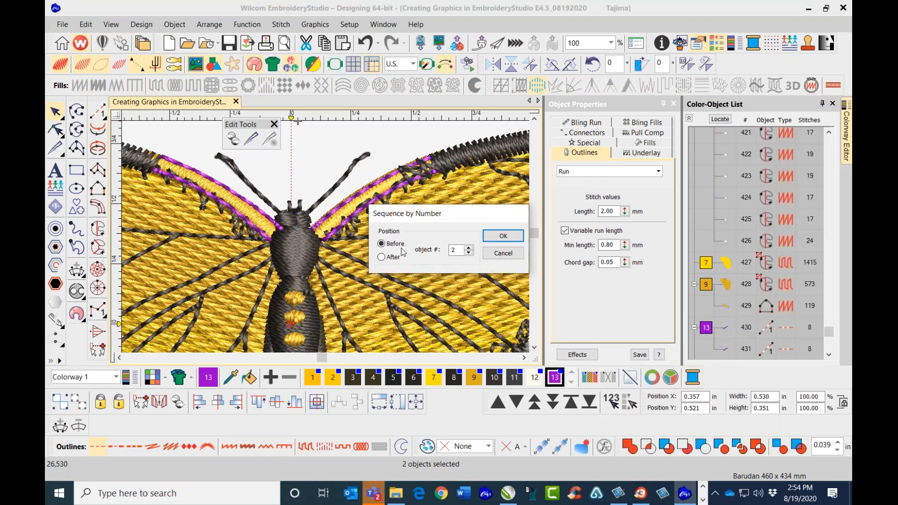
{"action": "double_click", "coordinate": [448, 250]}
{"action": "type", "text": "449"}
{"action": "left_click", "coordinate": [503, 235]}
Recolor the right wing's two resequenced edge runs to color 8
{"action": "left_click", "coordinate": [829, 354]}
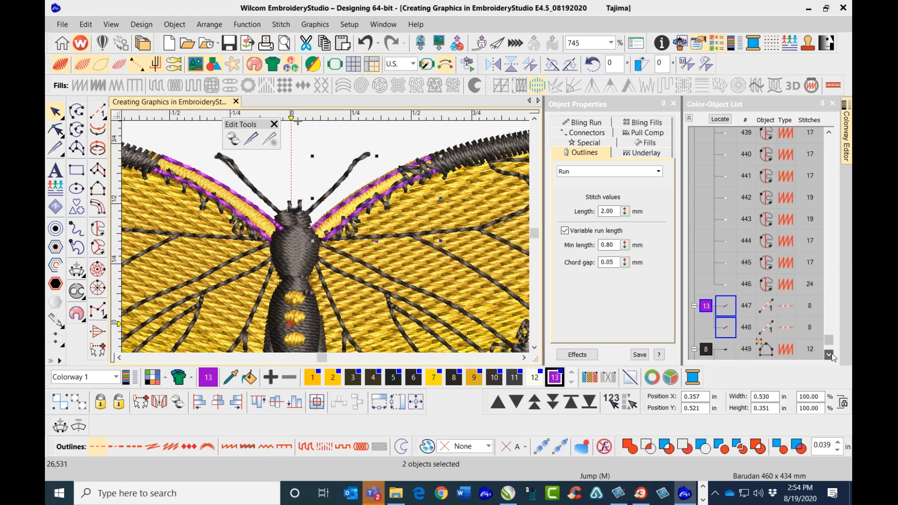
{"action": "left_click", "coordinate": [829, 354]}
{"action": "left_click", "coordinate": [828, 354]}
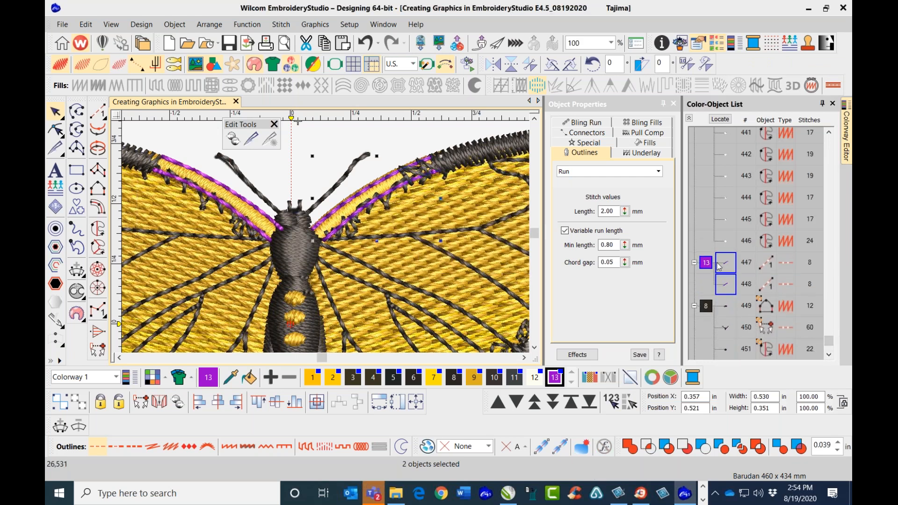
{"action": "left_click", "coordinate": [453, 377]}
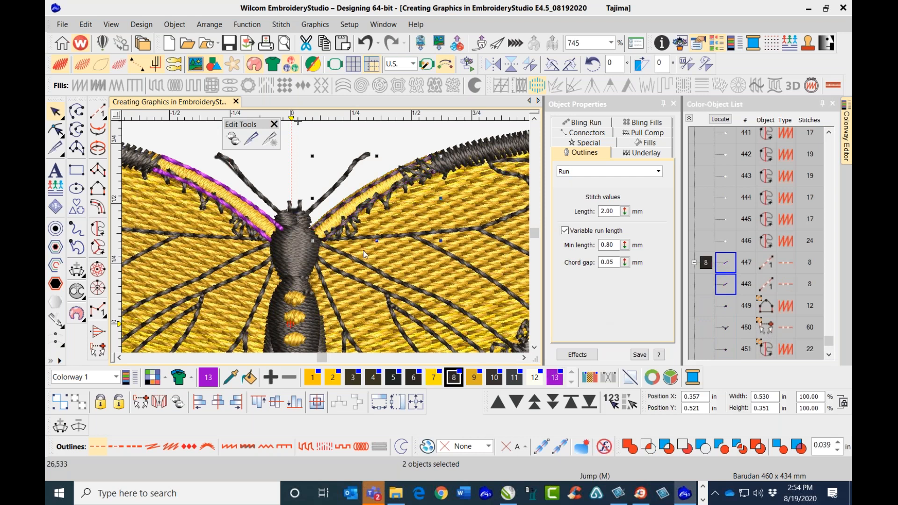
Recolor the left wing's two purple edge runs to color 8 and move them ahead of the right wing's runs in the stitch sequence
{"action": "scroll", "coordinate": [205, 238], "scroll_direction": "down", "scroll_amount": 1}
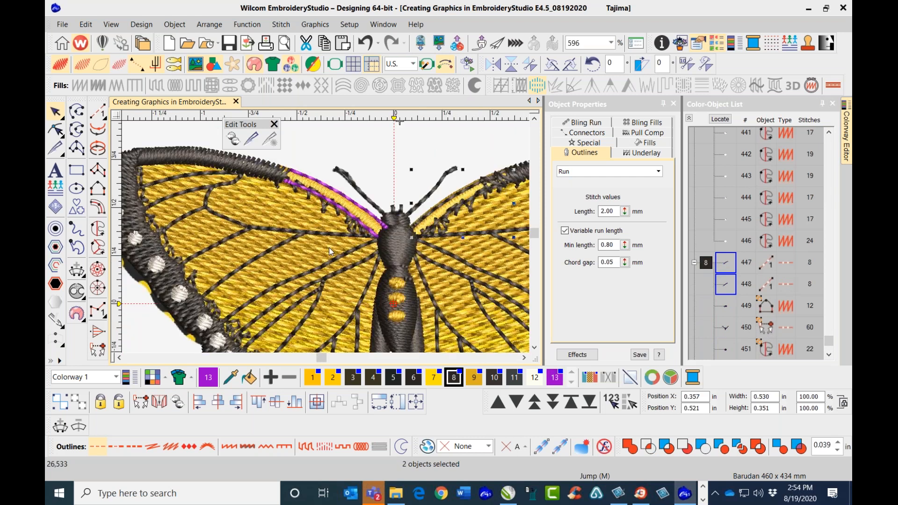
{"action": "scroll", "coordinate": [329, 246], "scroll_direction": "up", "scroll_amount": 1}
{"action": "scroll", "coordinate": [335, 211], "scroll_direction": "down", "scroll_amount": 1}
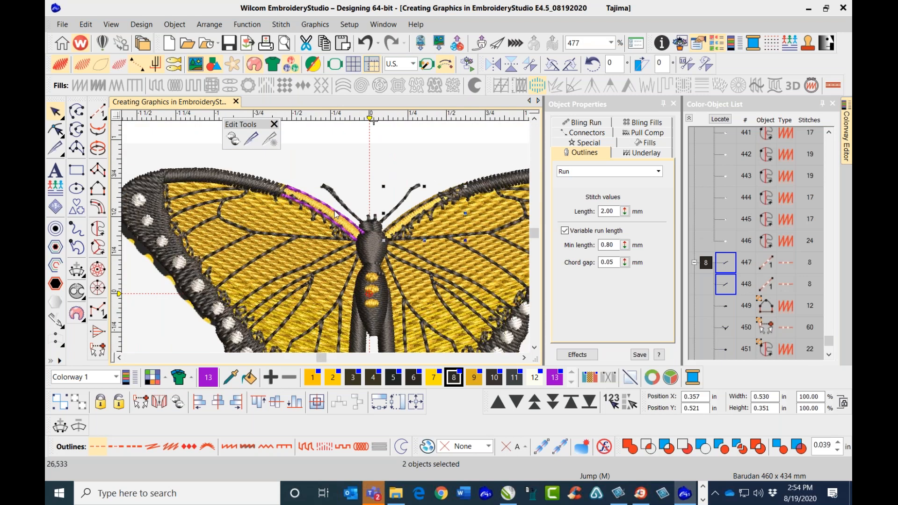
{"action": "left_click", "coordinate": [335, 214]}
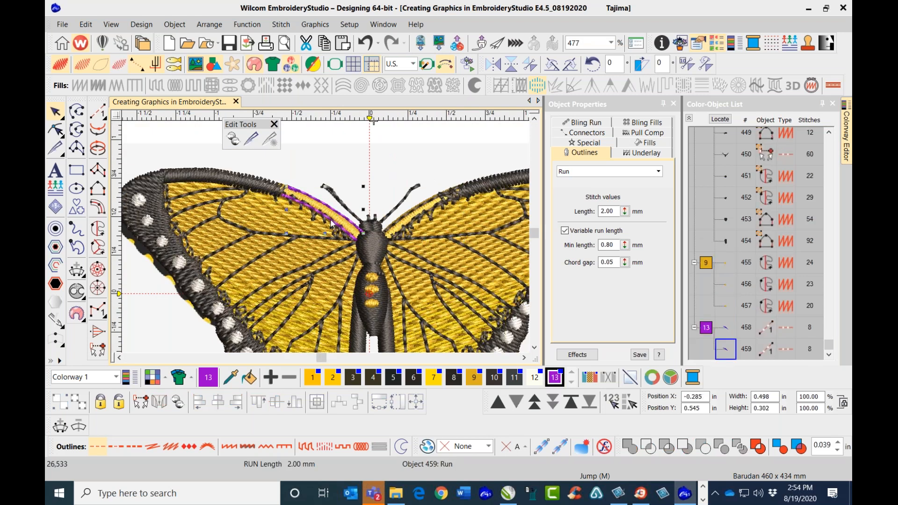
{"action": "left_click", "coordinate": [331, 222], "text": "ctrl"}
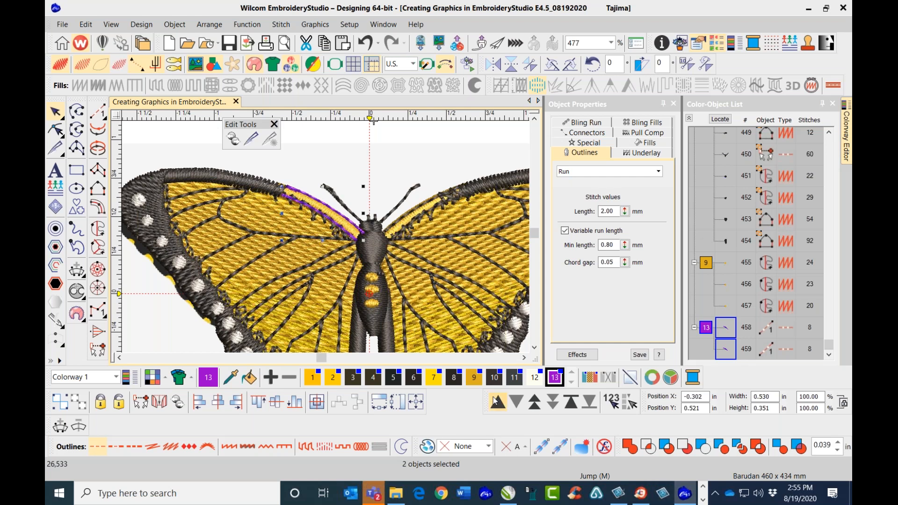
{"action": "left_click", "coordinate": [458, 380]}
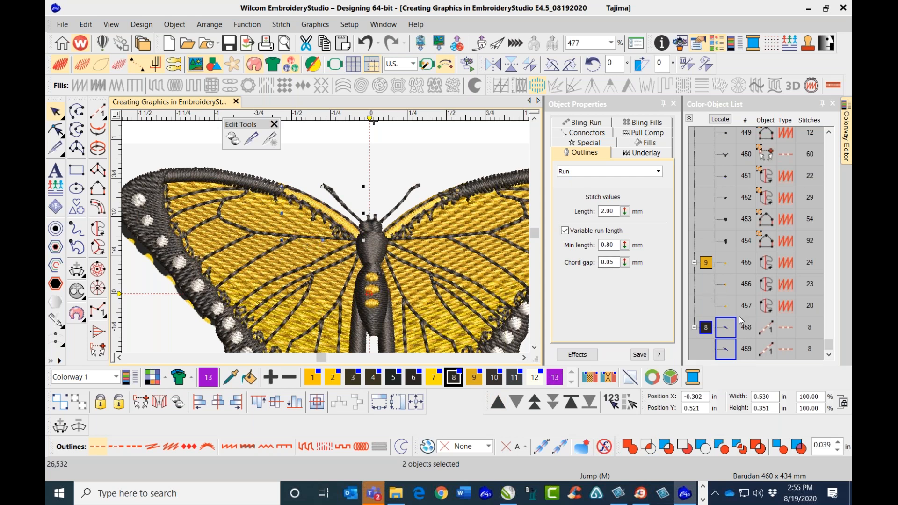
{"action": "left_click_drag", "start_coordinate": [736, 324], "coordinate": [732, 135]}
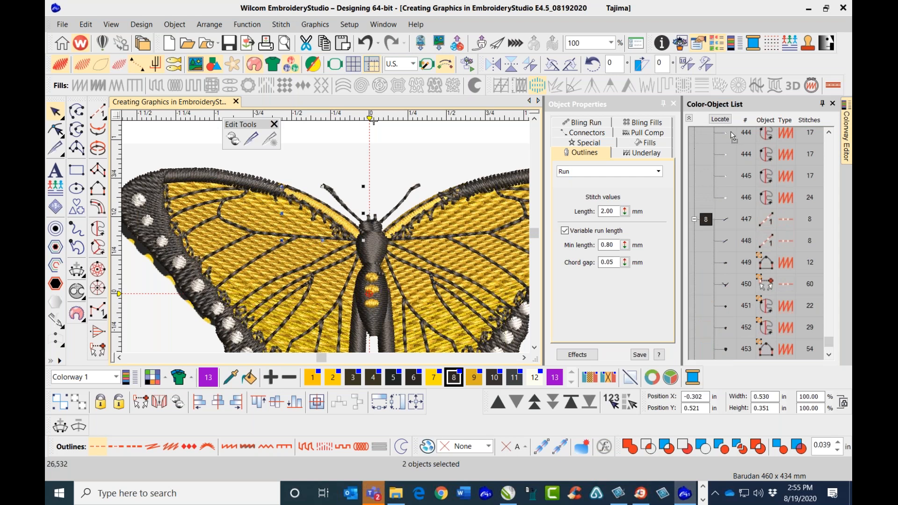
{"action": "scroll", "coordinate": [702, 241], "scroll_direction": "up", "scroll_amount": 2}
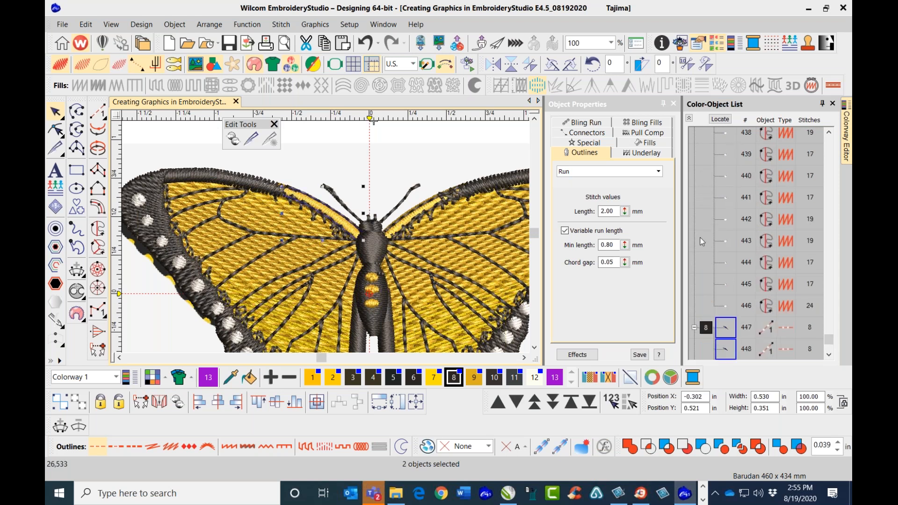
Select the color 8 group containing the body, antennae and loose black wing stitches, and mirror it horizontally
{"action": "left_click", "coordinate": [410, 169]}
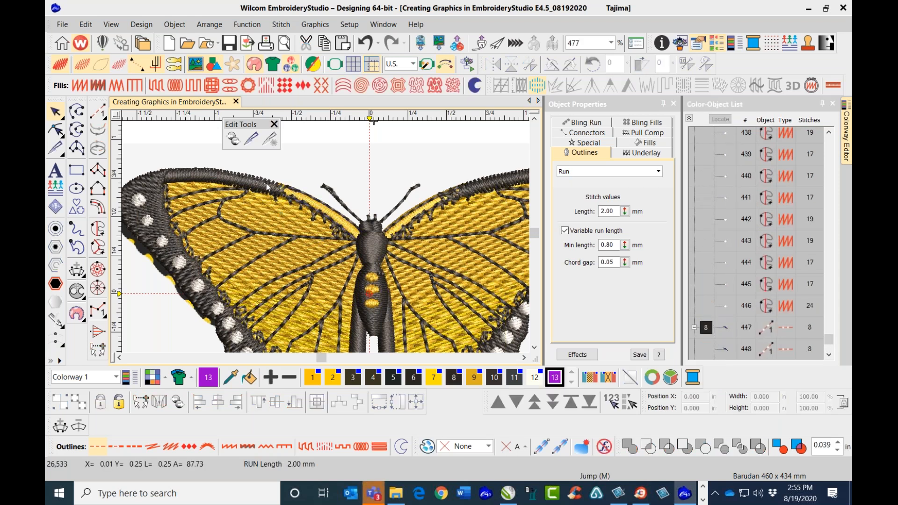
{"action": "left_click", "coordinate": [444, 197]}
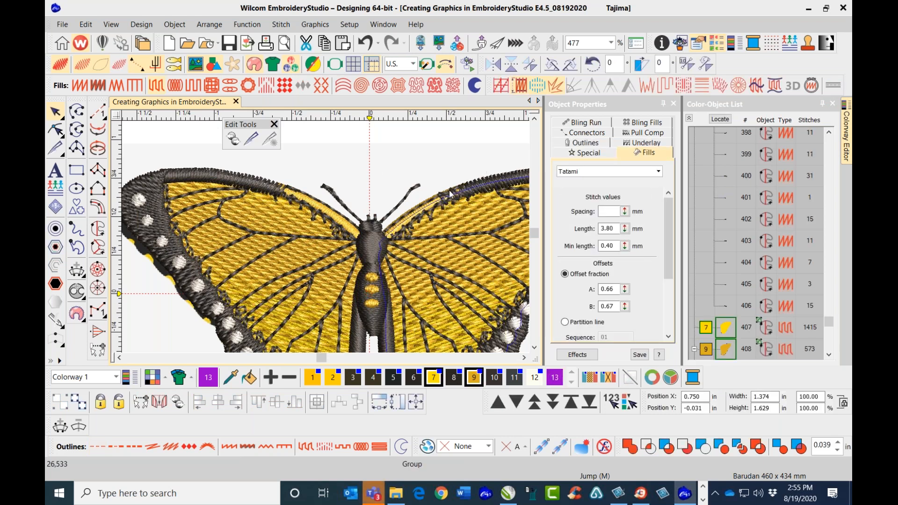
{"action": "left_click", "coordinate": [443, 194]}
{"action": "left_click", "coordinate": [442, 192]}
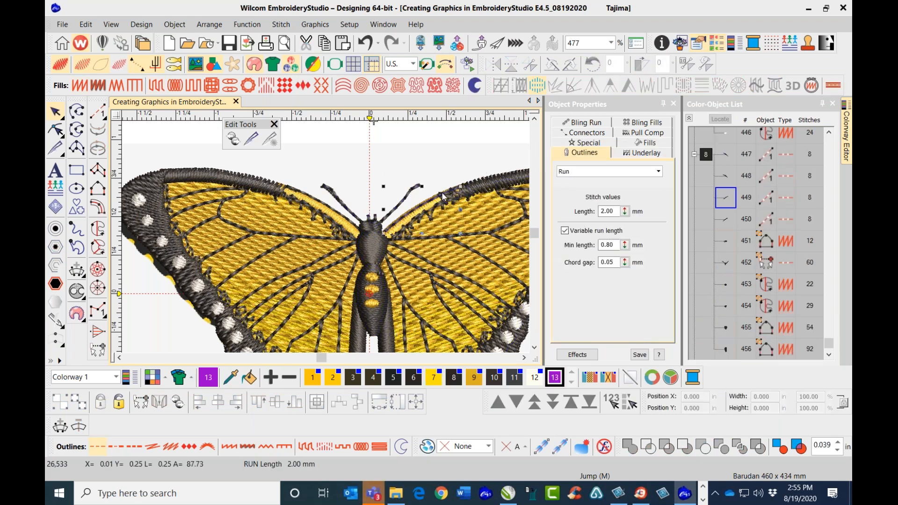
{"action": "scroll", "coordinate": [441, 192], "scroll_direction": "up", "scroll_amount": 5}
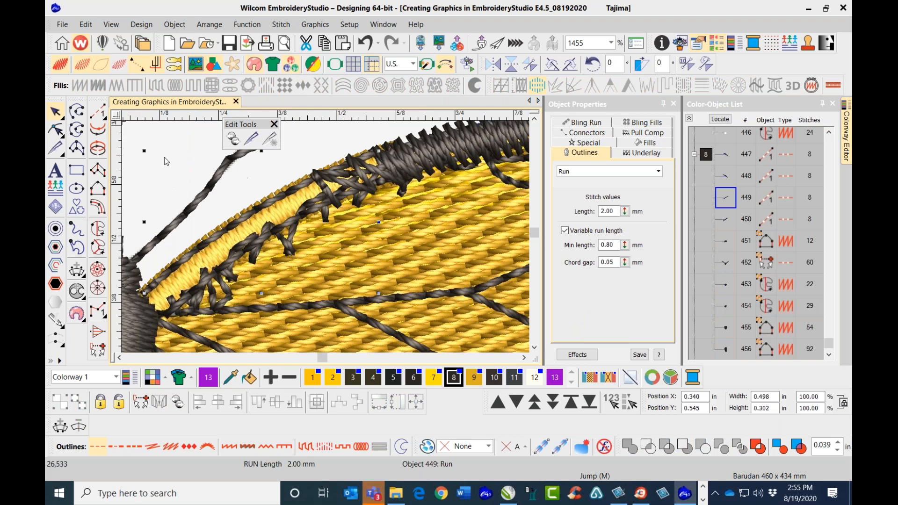
{"action": "key", "text": "Escape"}
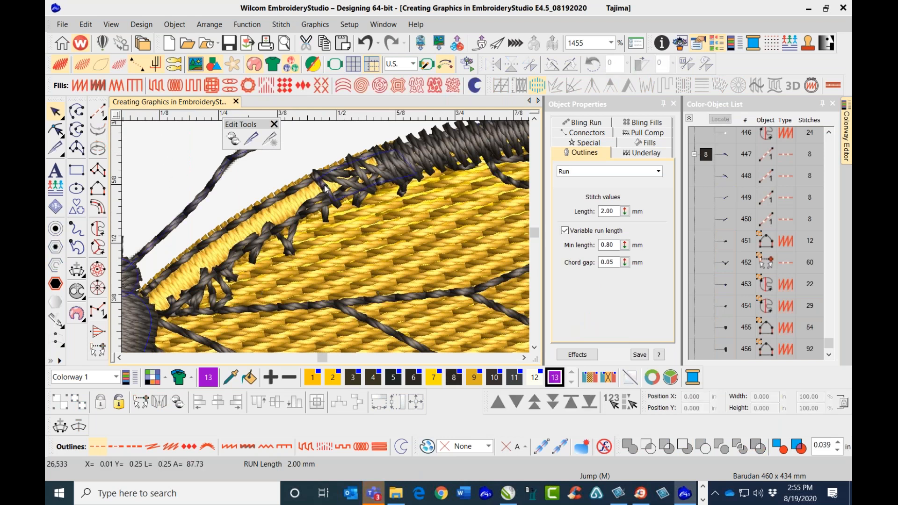
{"action": "left_click", "coordinate": [323, 189]}
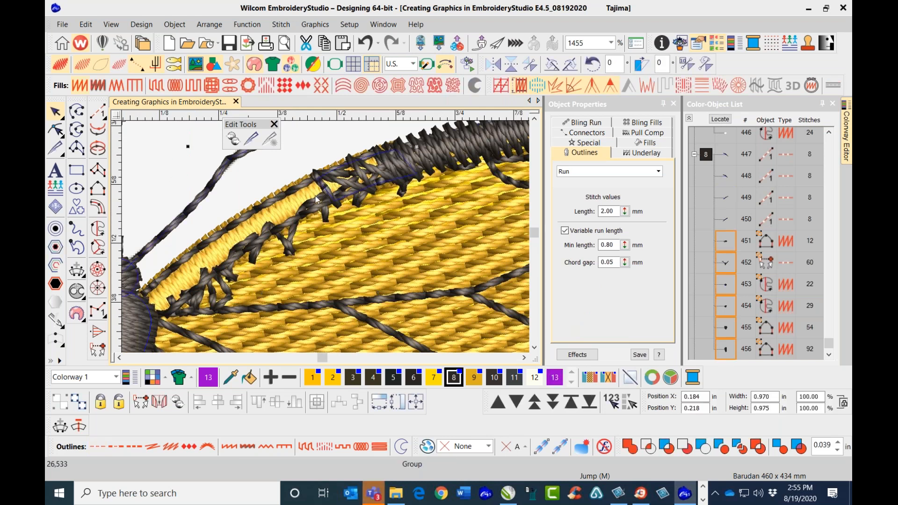
{"action": "scroll", "coordinate": [319, 243], "scroll_direction": "down", "scroll_amount": 2}
{"action": "scroll", "coordinate": [324, 243], "scroll_direction": "down", "scroll_amount": 4}
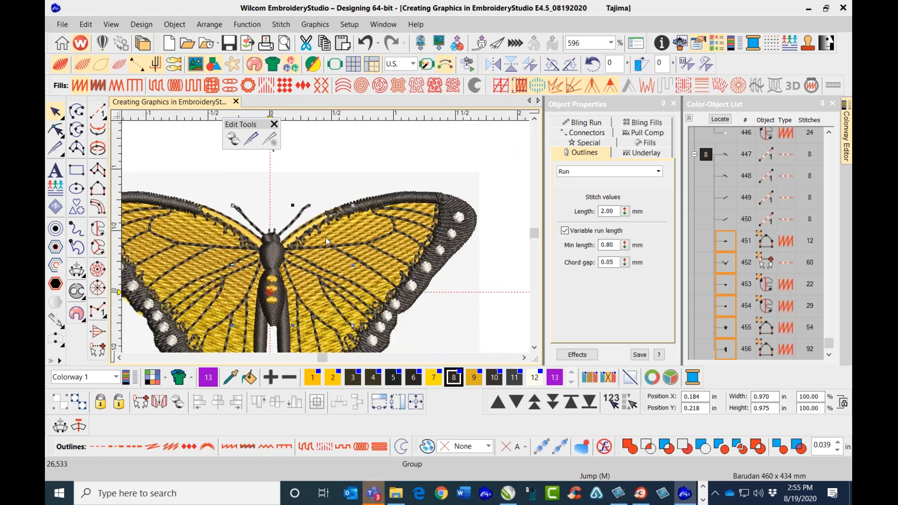
{"action": "left_click", "coordinate": [493, 63]}
Nudge the mirrored body group left until the body sits on the butterfly's centre line
{"action": "key", "text": "Left"}
{"action": "key", "text": "Left"}
{"action": "key", "text": "Left"}
{"action": "key", "text": "Left"}
{"action": "key", "text": "Left"}
{"action": "key", "text": "Left"}
{"action": "key", "text": "Left"}
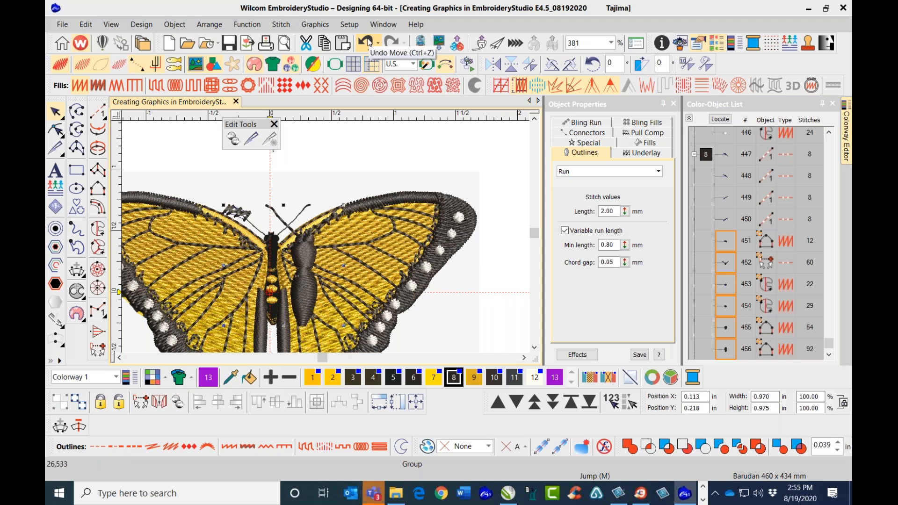
{"action": "key", "text": "Left"}
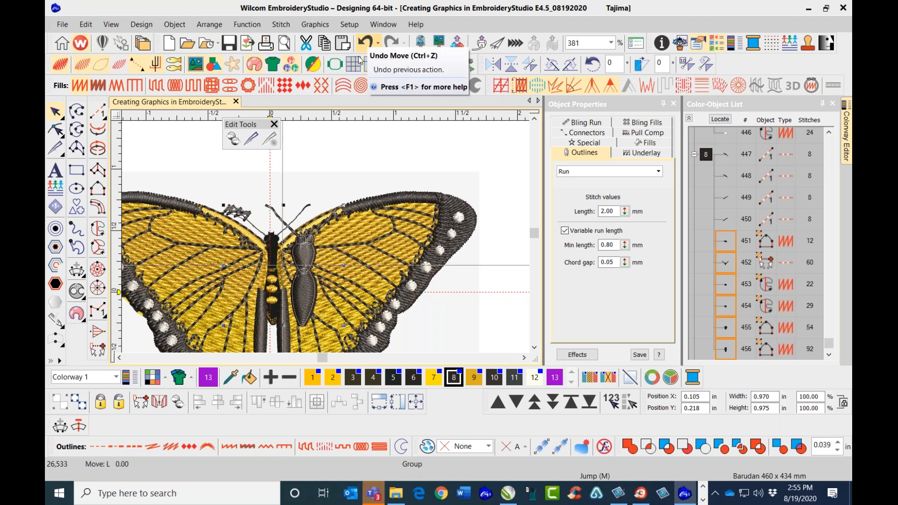
{"action": "key", "text": "Left"}
{"action": "key", "text": "Left"}
{"action": "key", "text": "Left"}
{"action": "key", "text": "Left"}
{"action": "key", "text": "Left"}
{"action": "key", "text": "Left"}
{"action": "key", "text": "Left"}
{"action": "key", "text": "Left"}
{"action": "key", "text": "Left"}
{"action": "key", "text": "Left"}
{"action": "key", "text": "Left"}
{"action": "key", "text": "Left"}
{"action": "key", "text": "Left"}
{"action": "key", "text": "Left"}
{"action": "key", "text": "Left"}
{"action": "key", "text": "Left"}
{"action": "key", "text": "Left"}
{"action": "key", "text": "Left"}
{"action": "key", "text": "Left"}
{"action": "key", "text": "Left"}
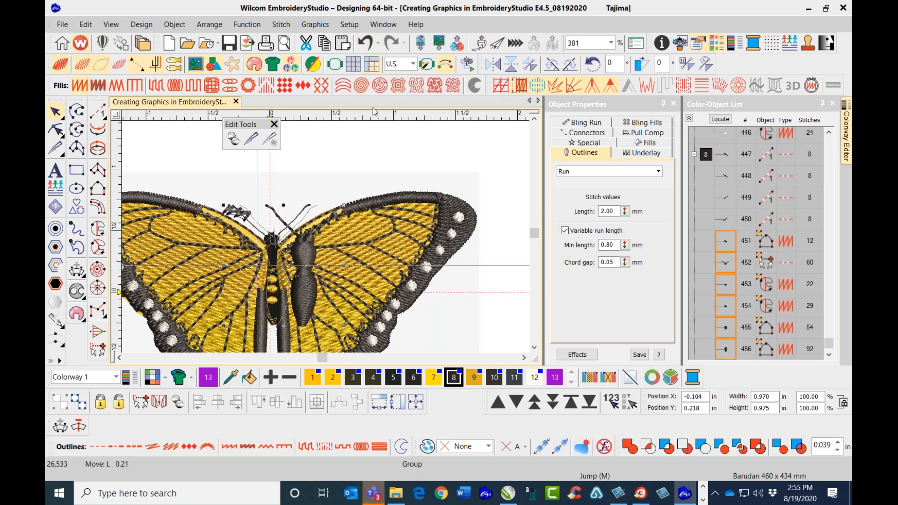
{"action": "key", "text": "Left"}
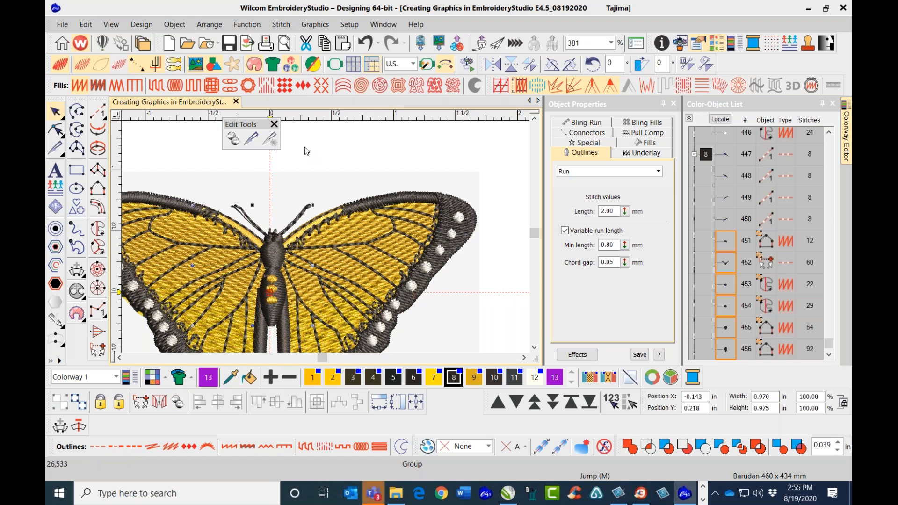
Ungroup the mirrored body group and select the upper body column on its own
{"action": "left_click", "coordinate": [304, 168]}
{"action": "scroll", "coordinate": [263, 246], "scroll_direction": "up", "scroll_amount": 2}
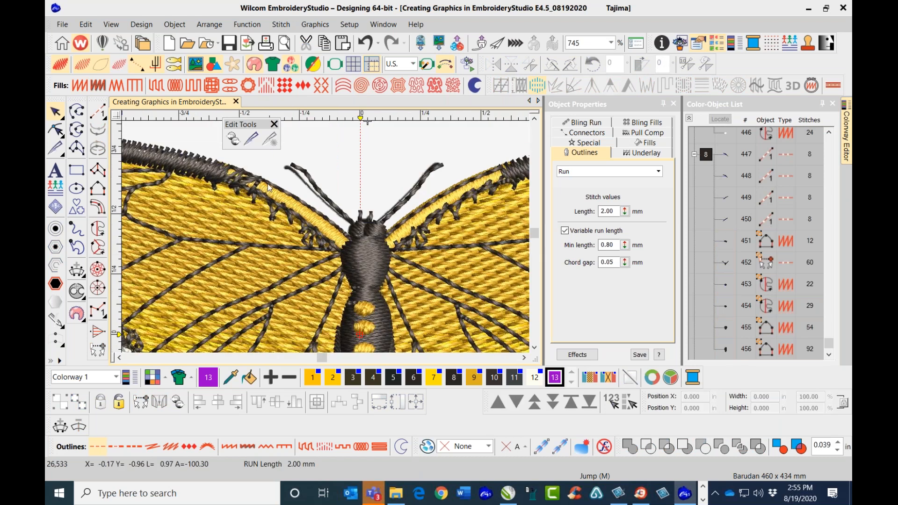
{"action": "left_click", "coordinate": [368, 228]}
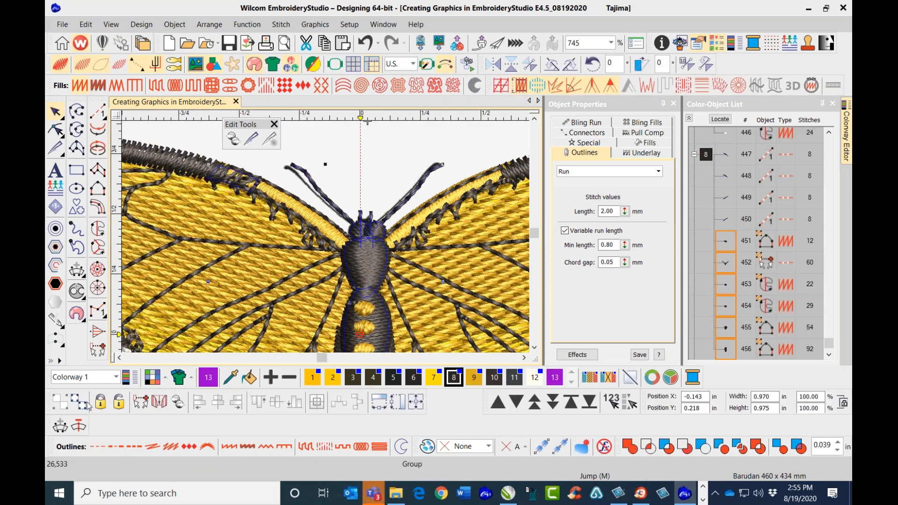
{"action": "key", "text": "Escape"}
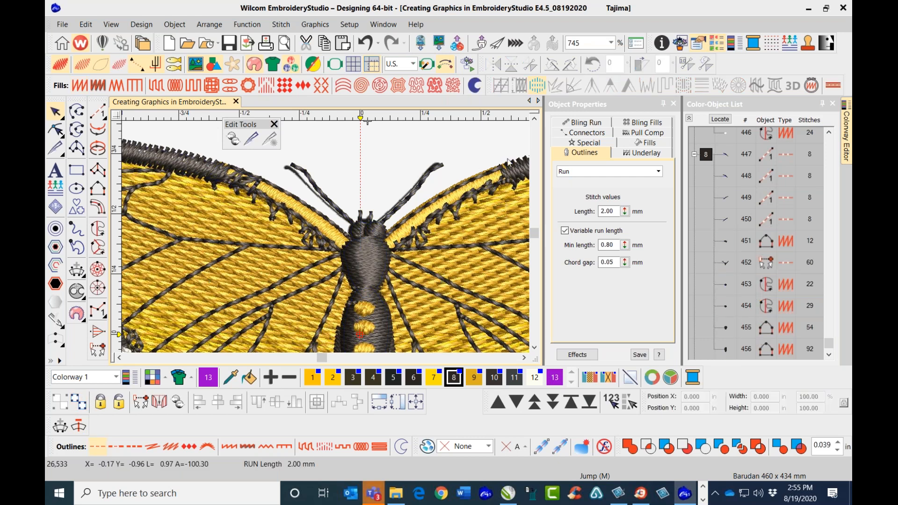
{"action": "scroll", "coordinate": [362, 226], "scroll_direction": "down", "scroll_amount": 1}
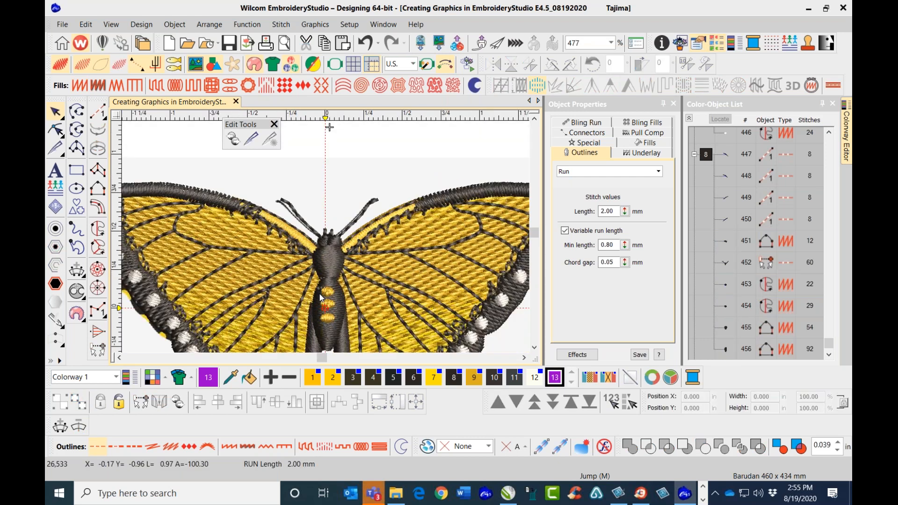
{"action": "scroll", "coordinate": [326, 237], "scroll_direction": "down", "scroll_amount": 1}
{"action": "scroll", "coordinate": [326, 237], "scroll_direction": "up", "scroll_amount": 2}
{"action": "left_click", "coordinate": [326, 238]}
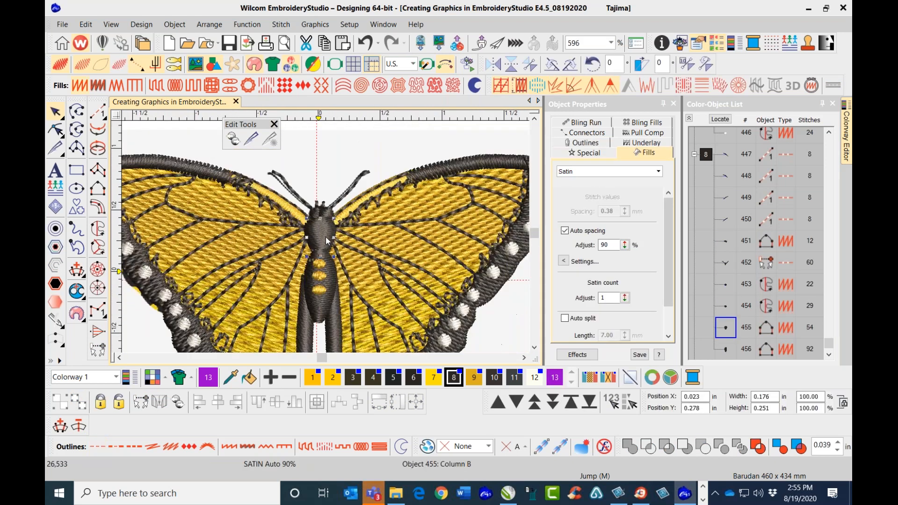
Undo the last nudge and horizontal mirroring of the body group, and ungroup the restored group
{"action": "scroll", "coordinate": [326, 236], "scroll_direction": "down", "scroll_amount": 1}
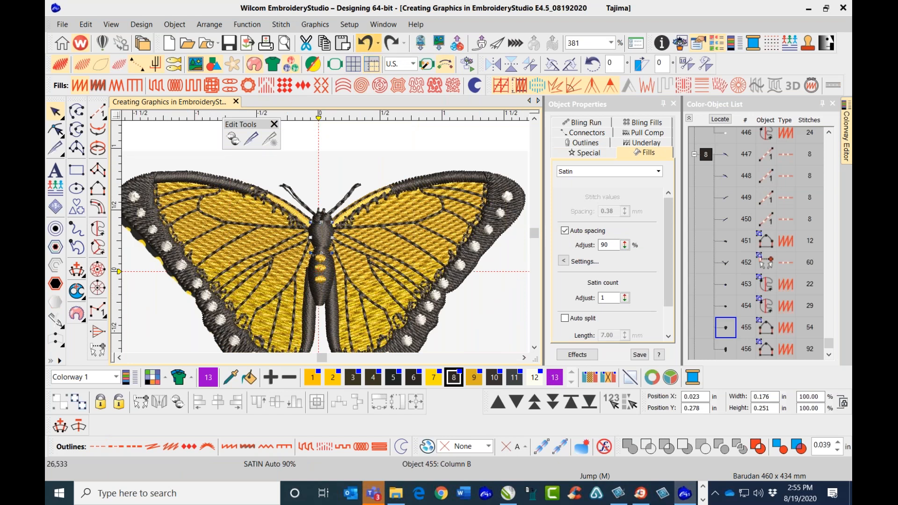
{"action": "left_click", "coordinate": [365, 43]}
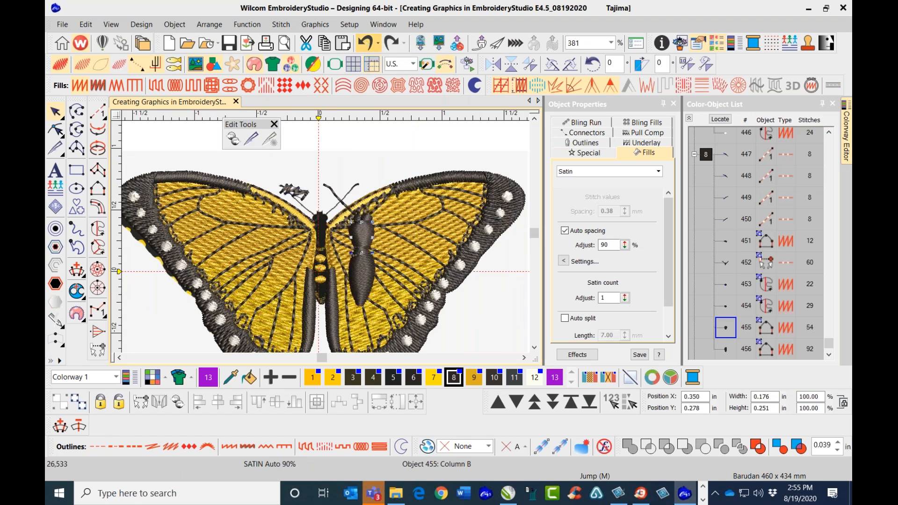
{"action": "key", "text": "ctrl+z"}
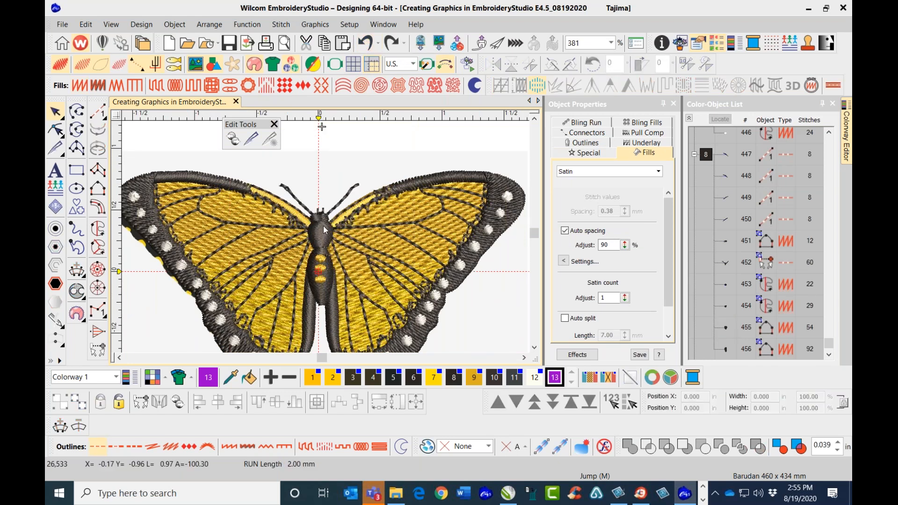
{"action": "left_click", "coordinate": [323, 229]}
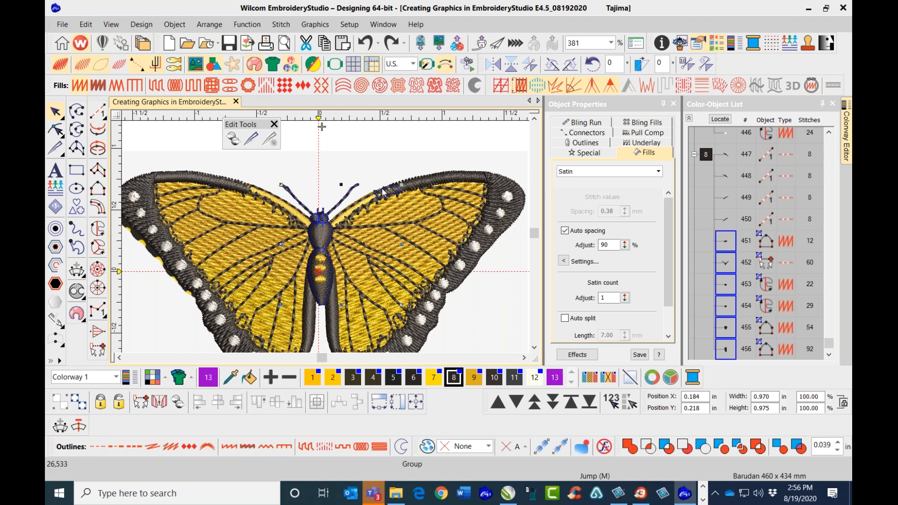
{"action": "left_click", "coordinate": [79, 402]}
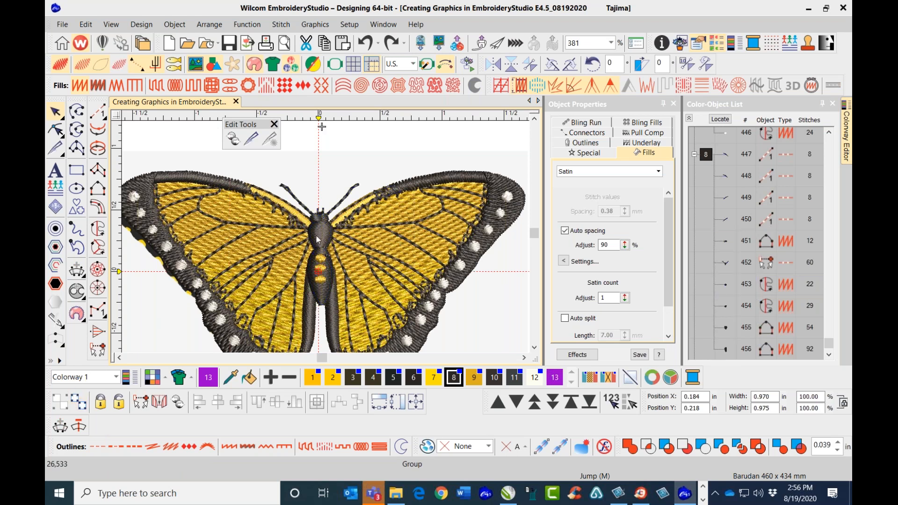
Duplicate the loose black satin column on the right wing's upper edge and mirror the copy horizontally
{"action": "left_click", "coordinate": [377, 194]}
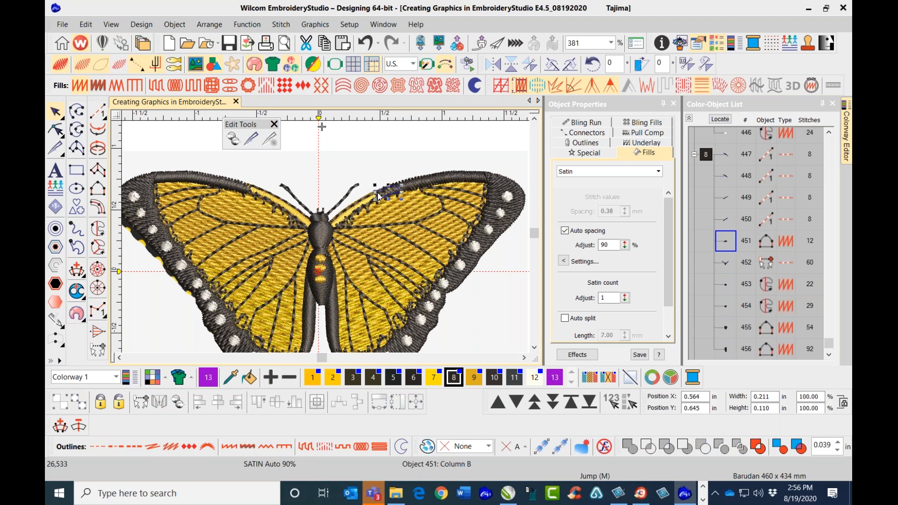
{"action": "key", "text": "ctrl+d"}
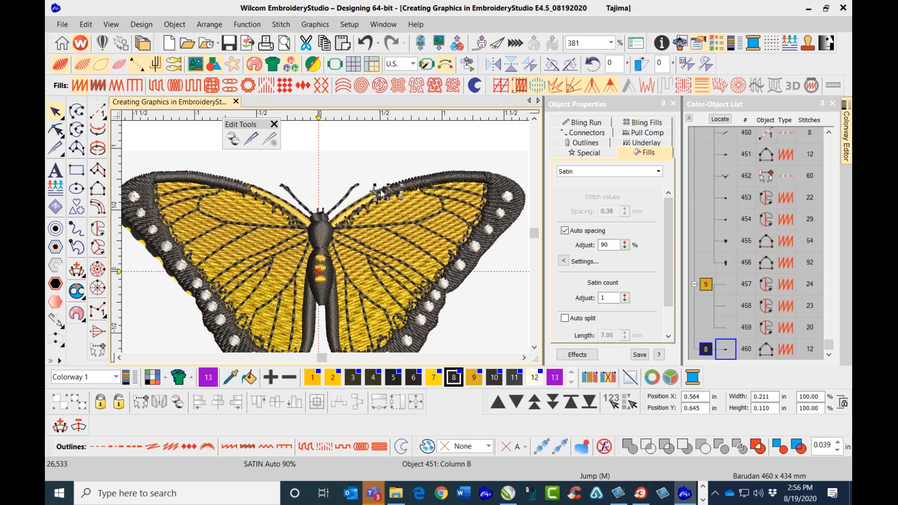
{"action": "left_click", "coordinate": [490, 68]}
Nudge the mirrored satin column left across the body until it sits on the left wing's upper edge
{"action": "key", "text": "Left"}
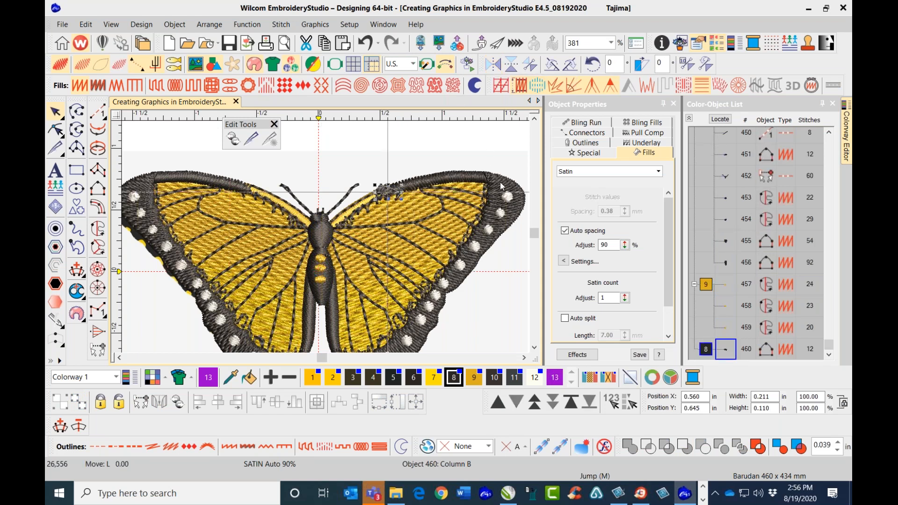
{"action": "key", "text": "Left"}
{"action": "key", "text": "Left"}
{"action": "key", "text": "Left"}
{"action": "key", "text": "Left"}
{"action": "key", "text": "Left"}
{"action": "key", "text": "Left"}
{"action": "key", "text": "Left"}
{"action": "key", "text": "Left"}
{"action": "key", "text": "Left"}
{"action": "key", "text": "Left"}
{"action": "key", "text": "Left"}
{"action": "key", "text": "Left"}
{"action": "key", "text": "Left"}
{"action": "key", "text": "Left"}
{"action": "key", "text": "Left"}
{"action": "key", "text": "Left"}
{"action": "key", "text": "Left"}
{"action": "key", "text": "Left"}
{"action": "key", "text": "Left"}
{"action": "key", "text": "Left"}
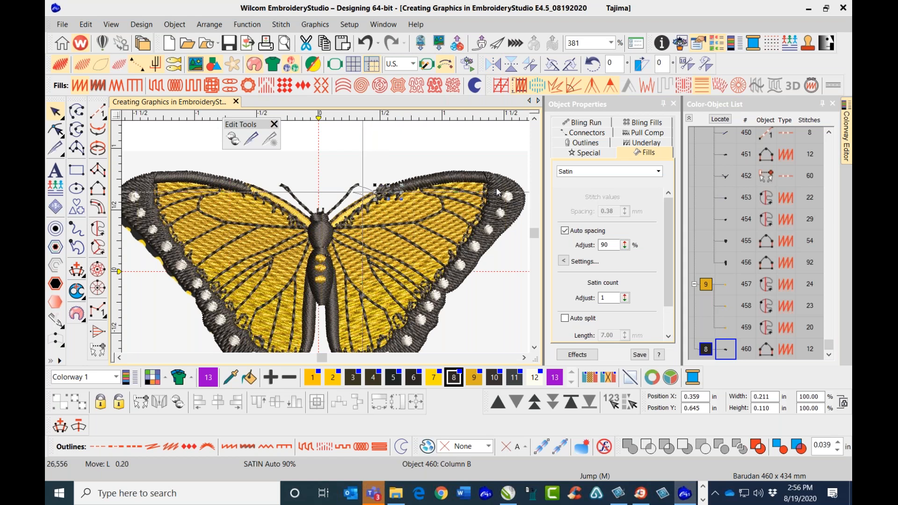
{"action": "key", "text": "Left"}
{"action": "key", "text": "Left"}
{"action": "key", "text": "Left"}
{"action": "key", "text": "Left"}
{"action": "key", "text": "Left"}
{"action": "key", "text": "Left"}
{"action": "key", "text": "Left"}
{"action": "key", "text": "Left"}
{"action": "key", "text": "Left"}
{"action": "key", "text": "Left"}
{"action": "key", "text": "Left"}
{"action": "key", "text": "Left"}
{"action": "key", "text": "Left"}
{"action": "key", "text": "Left"}
{"action": "key", "text": "Left"}
{"action": "key", "text": "Left"}
{"action": "key", "text": "Left"}
{"action": "key", "text": "Left"}
{"action": "key", "text": "Left"}
{"action": "key", "text": "Left"}
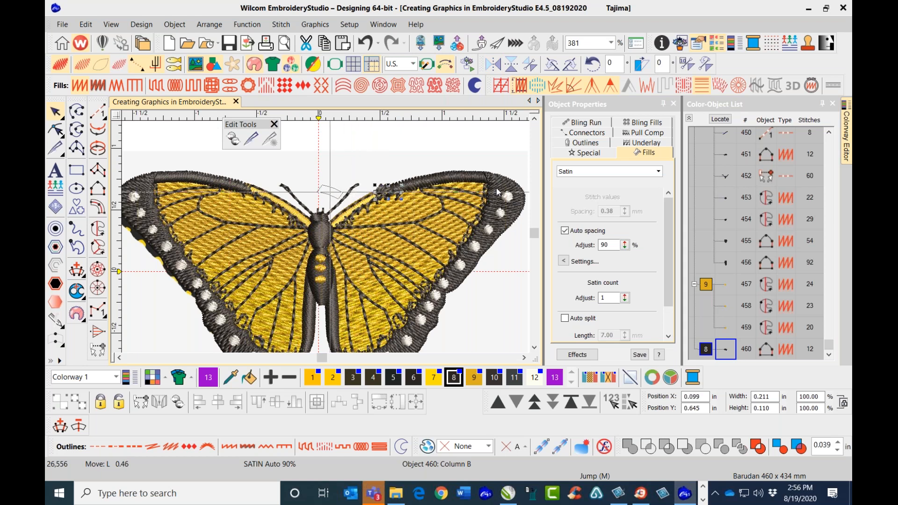
{"action": "key", "text": "Left"}
{"action": "key", "text": "Left"}
{"action": "key", "text": "Left"}
{"action": "key", "text": "Left"}
{"action": "key", "text": "Left"}
{"action": "key", "text": "Left"}
{"action": "key", "text": "Left"}
{"action": "key", "text": "Left"}
{"action": "key", "text": "Left"}
{"action": "key", "text": "Left"}
{"action": "key", "text": "Left"}
{"action": "key", "text": "Left"}
{"action": "key", "text": "Left"}
{"action": "key", "text": "Left"}
{"action": "key", "text": "Left"}
{"action": "key", "text": "Left"}
{"action": "key", "text": "Left"}
{"action": "key", "text": "Left"}
{"action": "key", "text": "Left"}
{"action": "key", "text": "Left"}
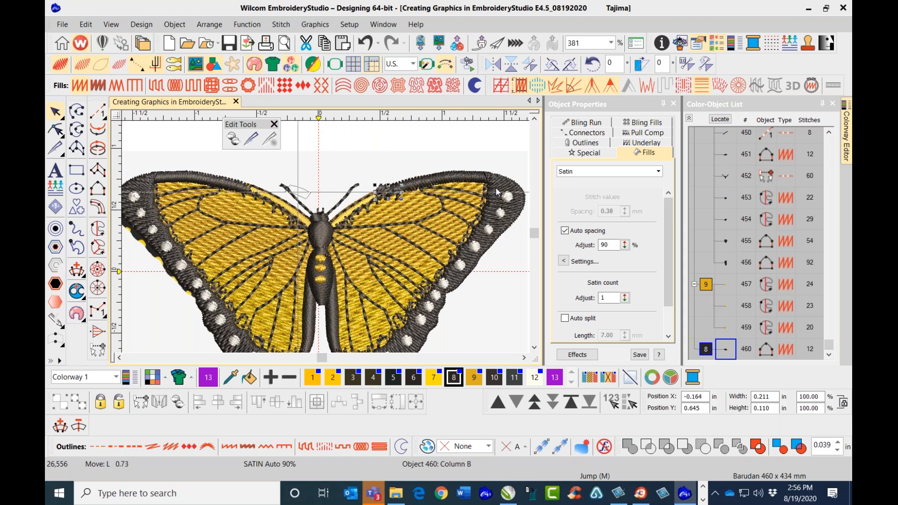
{"action": "key", "text": "Left"}
{"action": "key", "text": "Left"}
{"action": "key", "text": "Left"}
{"action": "key", "text": "Left"}
{"action": "key", "text": "Left"}
{"action": "key", "text": "Left"}
{"action": "key", "text": "Left"}
{"action": "key", "text": "Left"}
{"action": "key", "text": "Left"}
{"action": "key", "text": "Left"}
{"action": "key", "text": "Left"}
{"action": "key", "text": "Left"}
{"action": "key", "text": "Left"}
{"action": "key", "text": "Left"}
{"action": "key", "text": "Left"}
{"action": "key", "text": "Left"}
{"action": "key", "text": "Left"}
{"action": "key", "text": "Left"}
{"action": "key", "text": "Left"}
{"action": "key", "text": "Left"}
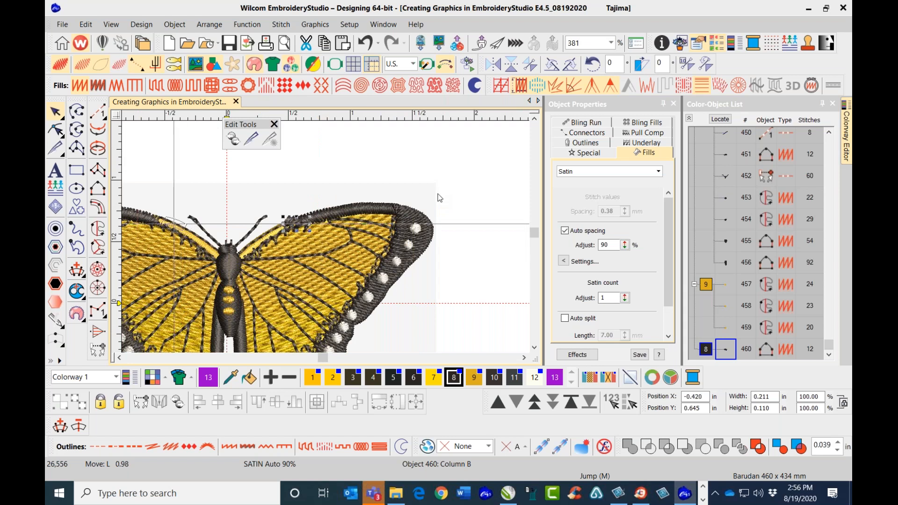
{"action": "key", "text": "Left"}
{"action": "key", "text": "Left"}
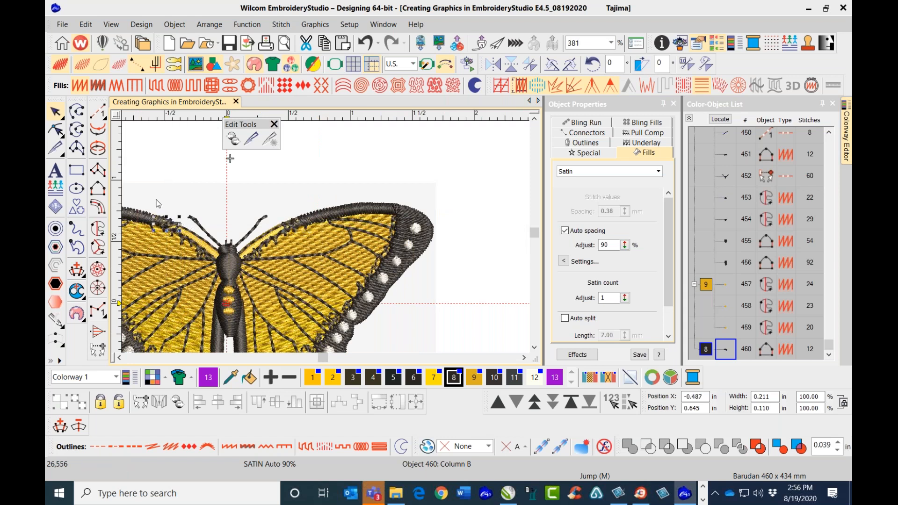
{"action": "scroll", "coordinate": [158, 201], "scroll_direction": "up", "scroll_amount": 2}
{"action": "scroll", "coordinate": [329, 240], "scroll_direction": "up", "scroll_amount": 2}
{"action": "key", "text": "Left"}
{"action": "key", "text": "Left"}
{"action": "key", "text": "Left"}
{"action": "key", "text": "Left"}
{"action": "key", "text": "Left"}
{"action": "key", "text": "Left"}
{"action": "key", "text": "Left"}
{"action": "key", "text": "Left"}
{"action": "key", "text": "Left"}
{"action": "left_click", "coordinate": [375, 254]}
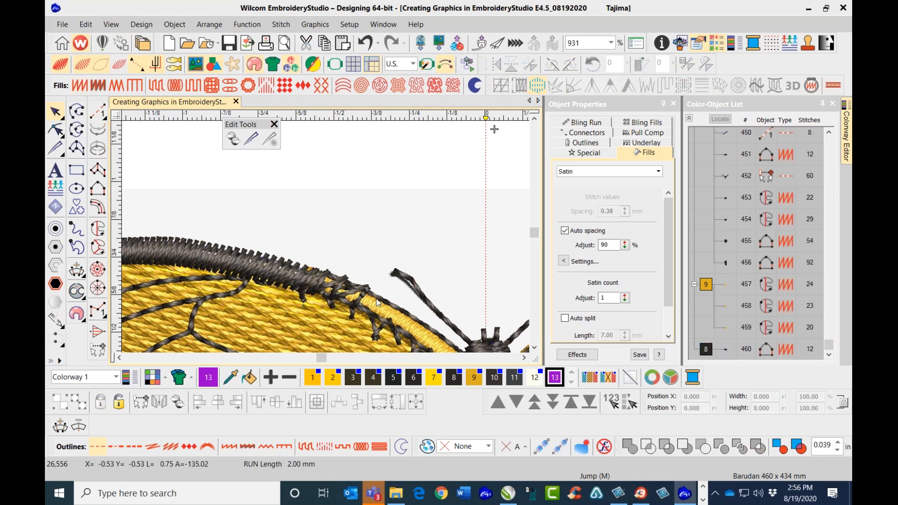
Sequence the left wing's two edge runs, the mirrored satin column and the upper edge column in that order, and save the design
{"action": "left_click", "coordinate": [340, 284]}
{"action": "left_click", "coordinate": [375, 242]}
{"action": "left_click", "coordinate": [363, 295]}
{"action": "left_click", "coordinate": [382, 315]}
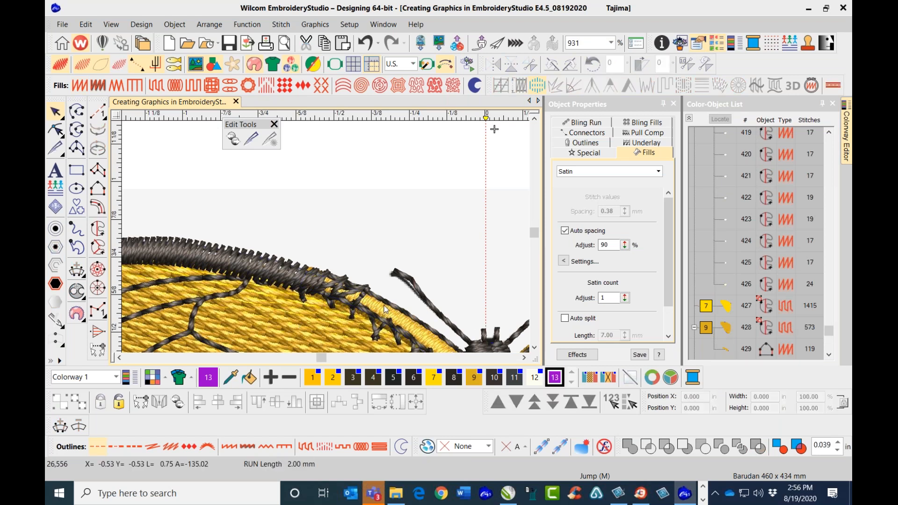
{"action": "left_click", "coordinate": [386, 305]}
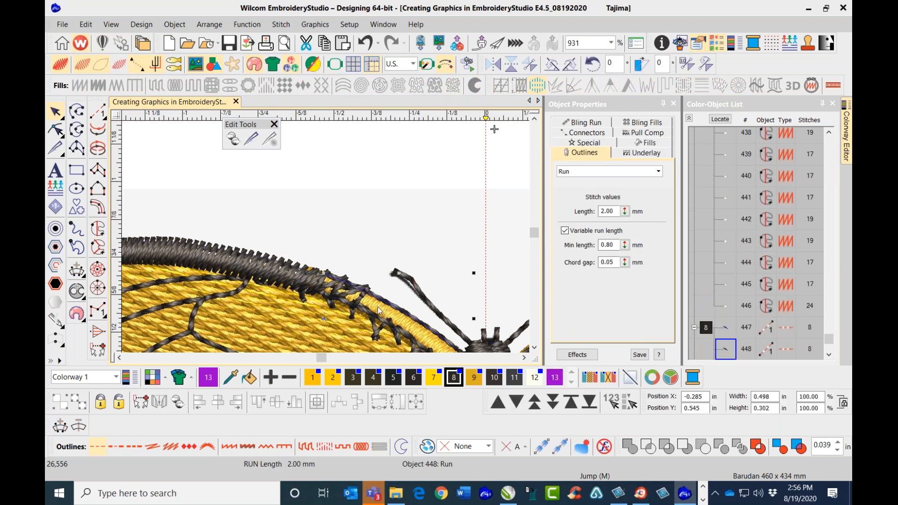
{"action": "left_click", "coordinate": [379, 320], "text": "ctrl"}
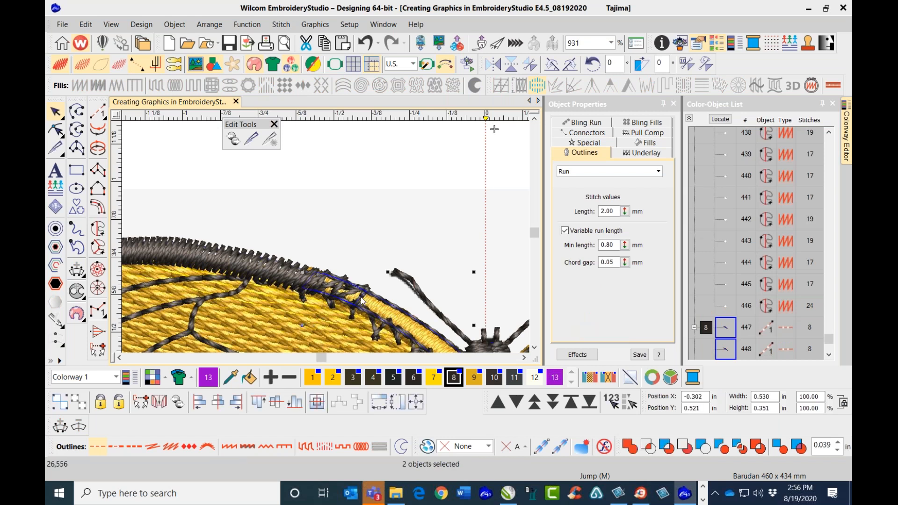
{"action": "left_click", "coordinate": [310, 277], "text": "ctrl"}
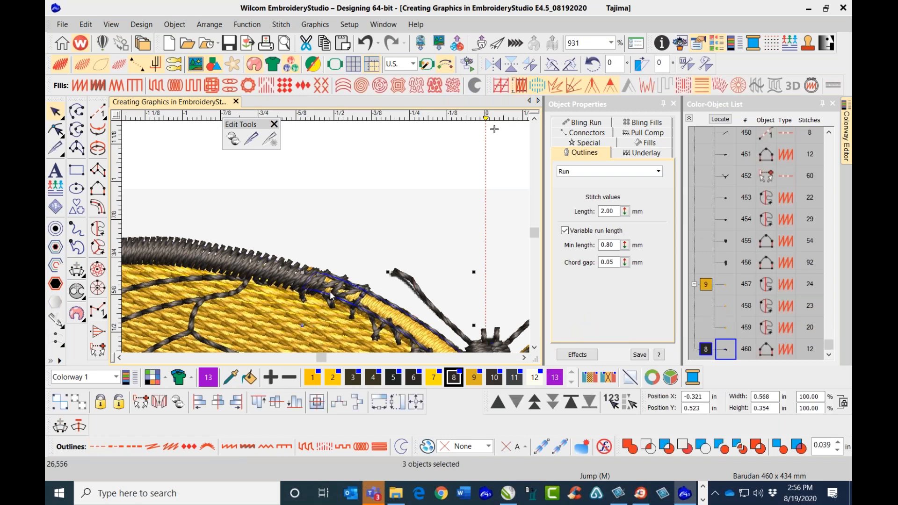
{"action": "left_click", "coordinate": [279, 288], "text": "ctrl"}
{"action": "left_click", "coordinate": [611, 402]}
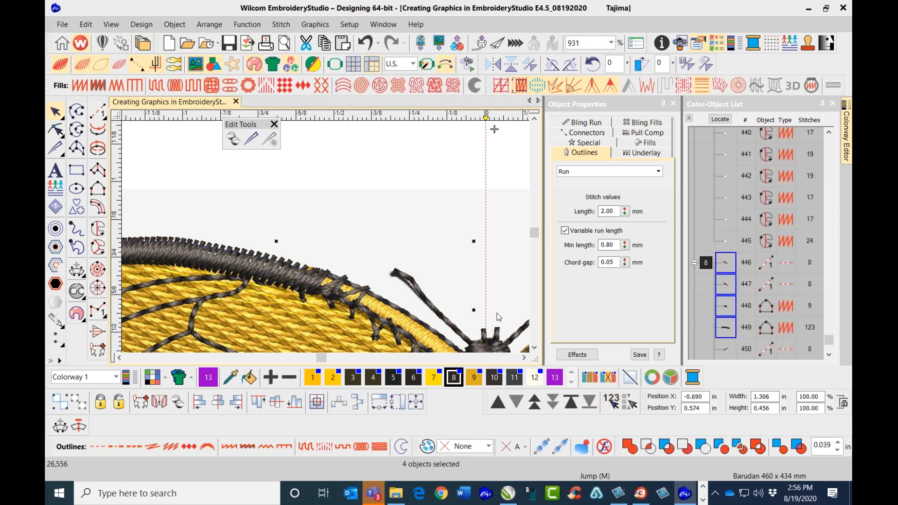
{"action": "left_click", "coordinate": [388, 210]}
{"action": "scroll", "coordinate": [353, 261], "scroll_direction": "down", "scroll_amount": 3}
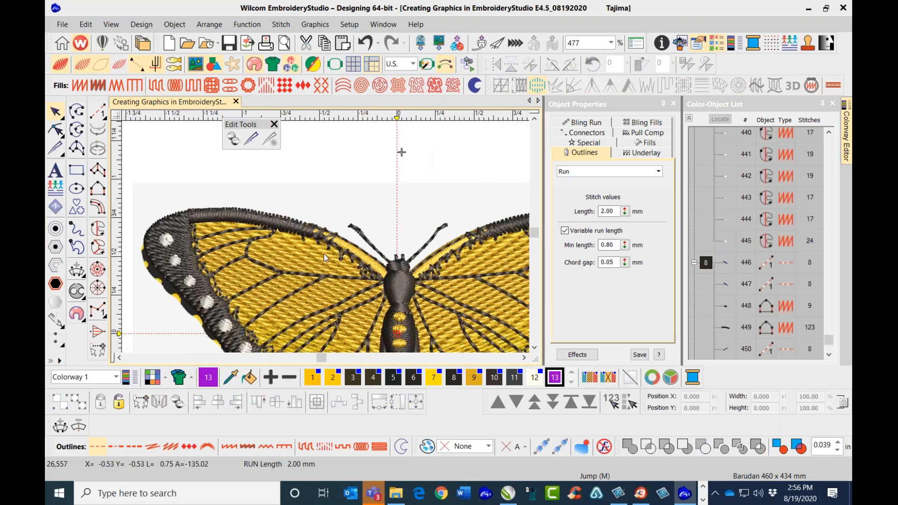
{"action": "left_click", "coordinate": [229, 43]}
Select the whole embroidered butterfly above the newly digitized one and delete it
{"action": "scroll", "coordinate": [338, 206], "scroll_direction": "down", "scroll_amount": 6}
{"action": "scroll", "coordinate": [324, 257], "scroll_direction": "down", "scroll_amount": 2}
{"action": "scroll", "coordinate": [326, 248], "scroll_direction": "up", "scroll_amount": 2}
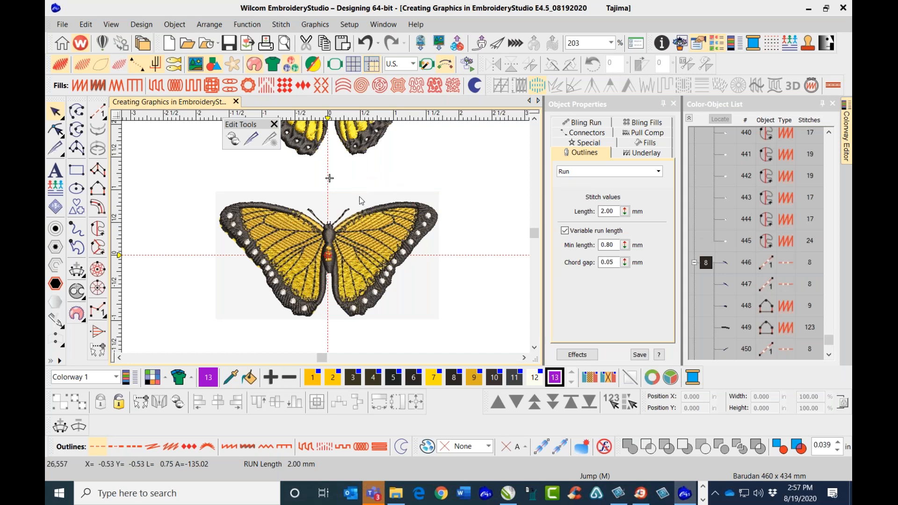
{"action": "scroll", "coordinate": [359, 197], "scroll_direction": "down", "scroll_amount": 2}
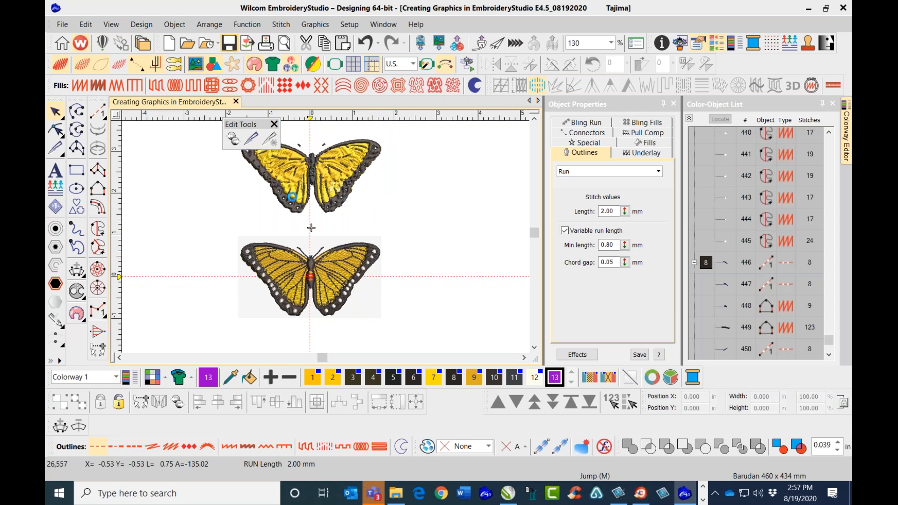
{"action": "scroll", "coordinate": [325, 237], "scroll_direction": "down", "scroll_amount": 2}
{"action": "left_click_drag", "start_coordinate": [264, 202], "coordinate": [421, 284]}
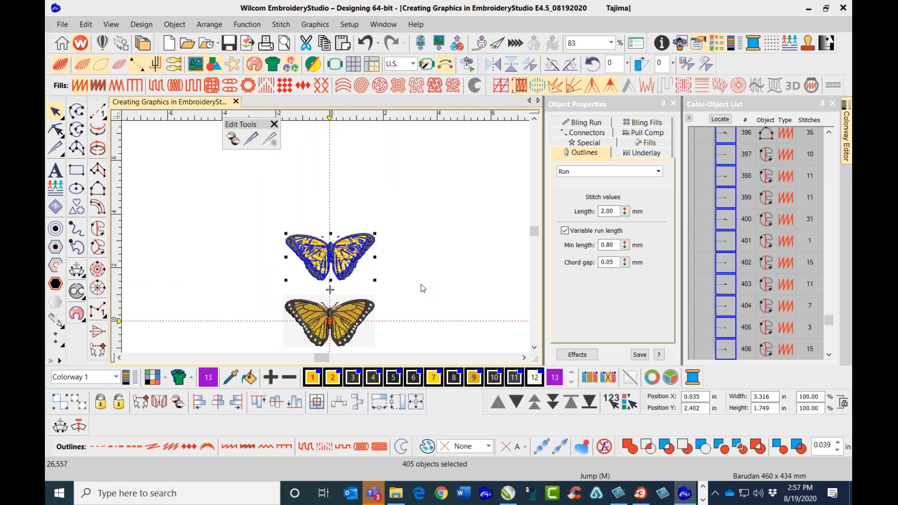
{"action": "key", "text": "Delete"}
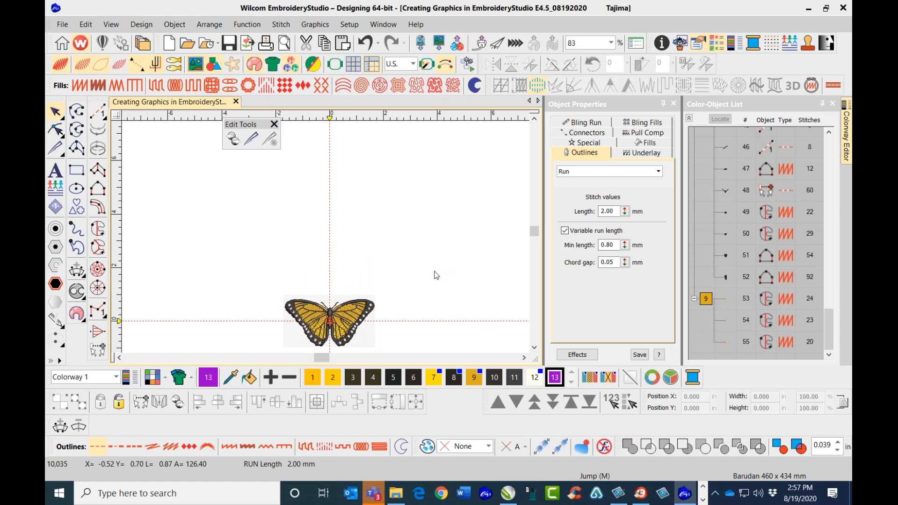
Fit the remaining butterfly in view, close the floating Edit Tools toolbar and save the design
{"action": "key", "text": "0"}
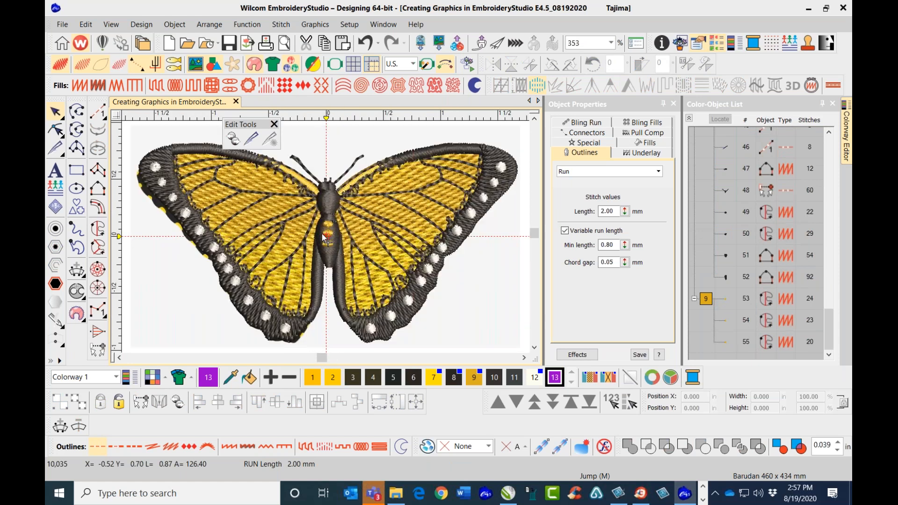
{"action": "left_click", "coordinate": [274, 124]}
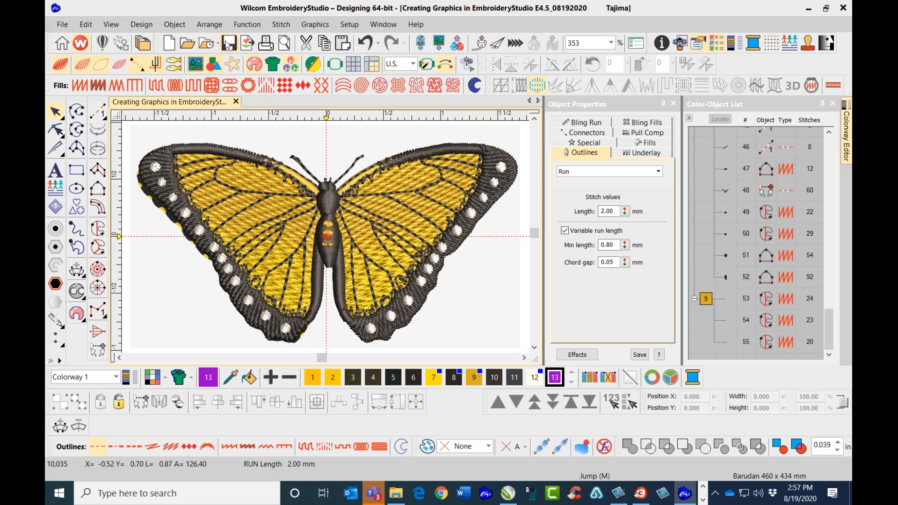
{"action": "left_click", "coordinate": [228, 44]}
{"action": "scroll", "coordinate": [327, 257], "scroll_direction": "down", "scroll_amount": 1}
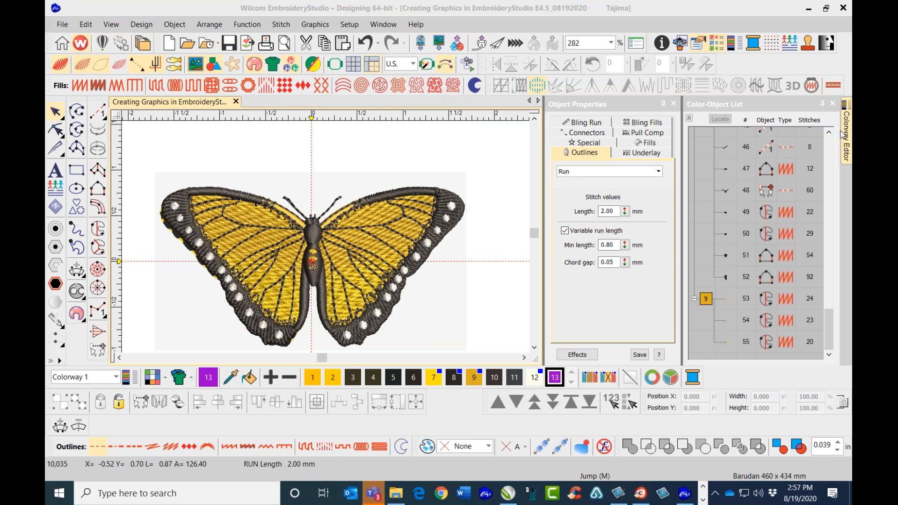
Unlock the background butterfly bitmap, object 1 of the design, and delete it
{"action": "left_click_drag", "start_coordinate": [826, 312], "coordinate": [834, 132]}
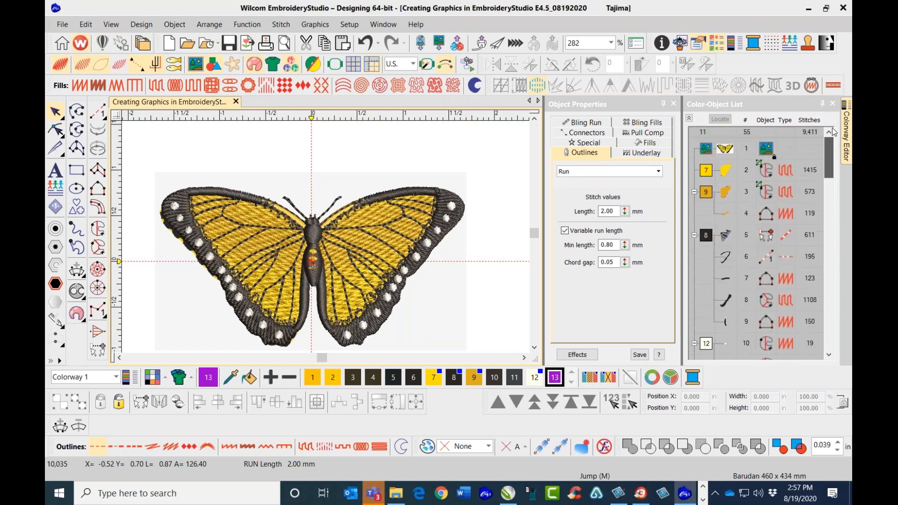
{"action": "right_click", "coordinate": [724, 148]}
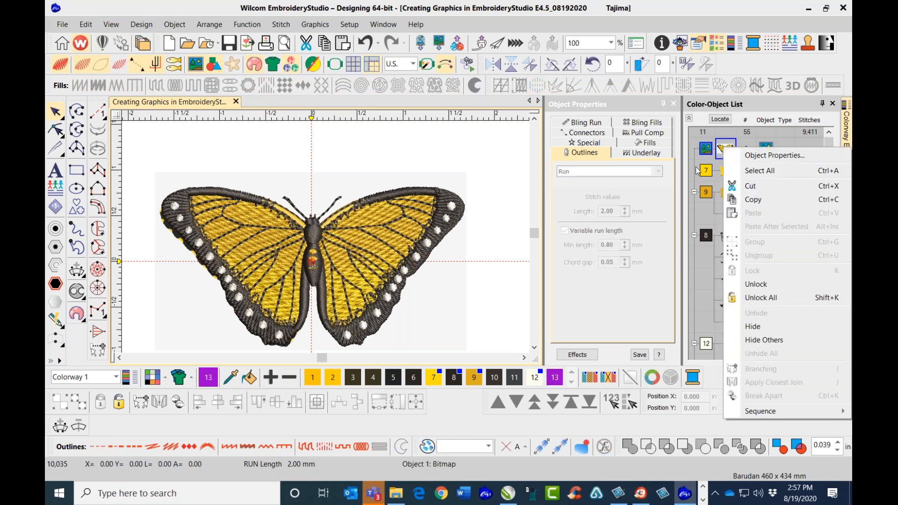
{"action": "left_click", "coordinate": [756, 284]}
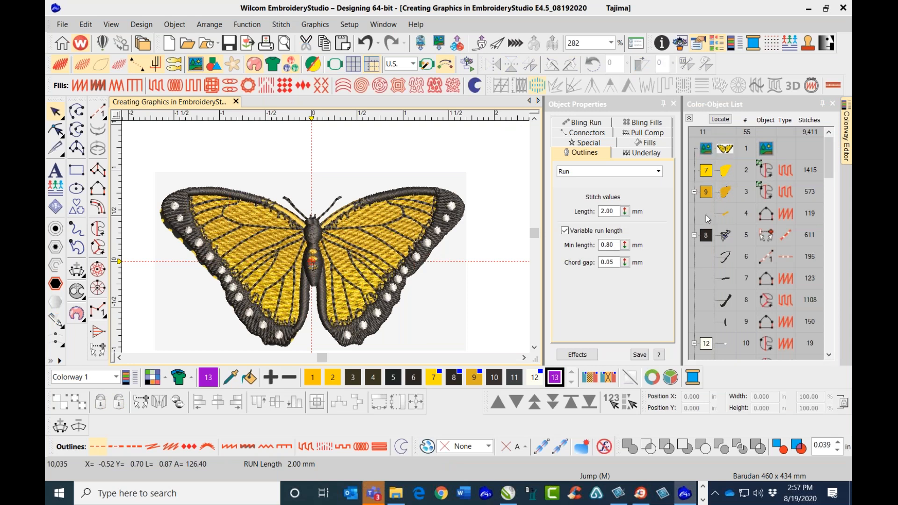
{"action": "left_click", "coordinate": [728, 150]}
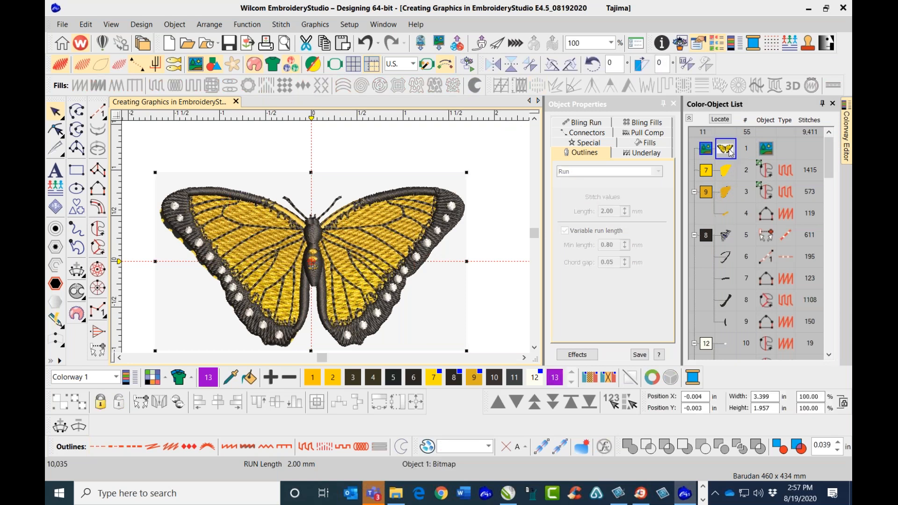
{"action": "key", "text": "Delete"}
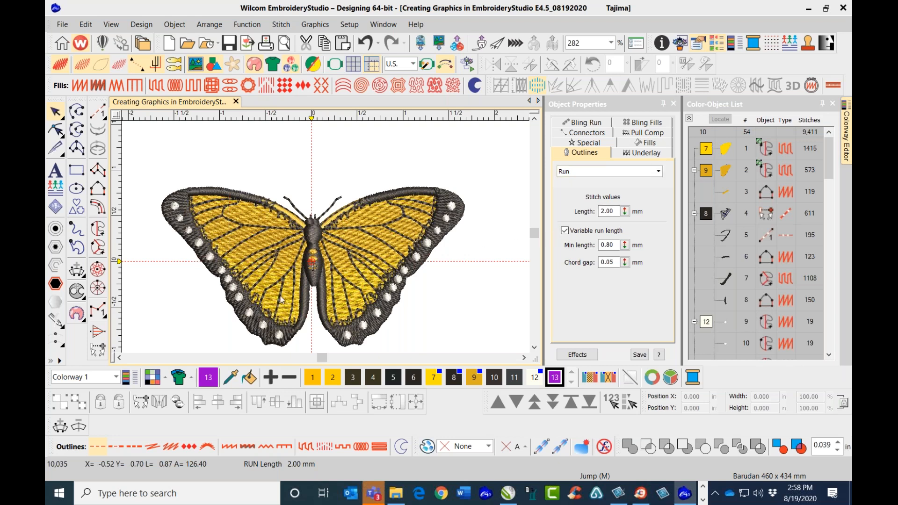
Capture the butterfly as a virtual decoration bitmap at 600 DPI and save it as Creating Graphics in EmbroideryStudio E4.PNG in Online Graphic Projects
{"action": "scroll", "coordinate": [327, 241], "scroll_direction": "down", "scroll_amount": 1}
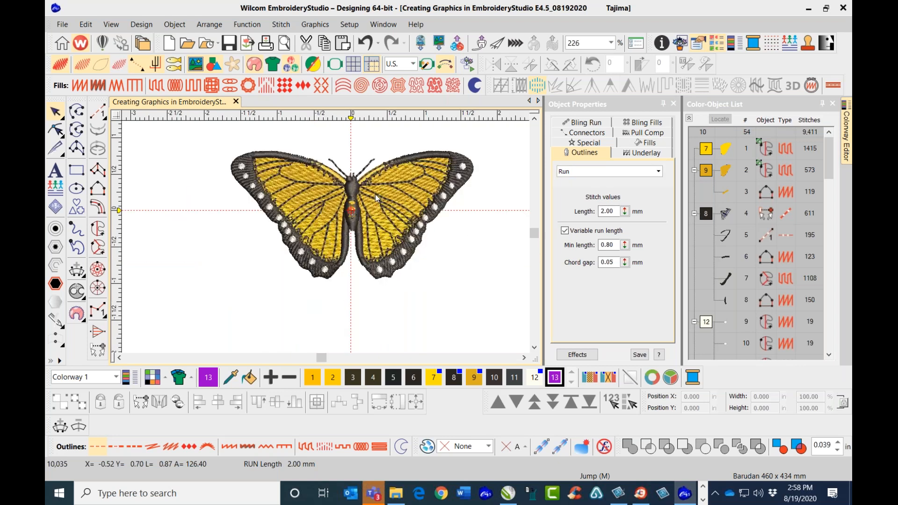
{"action": "scroll", "coordinate": [375, 194], "scroll_direction": "up", "scroll_amount": 1}
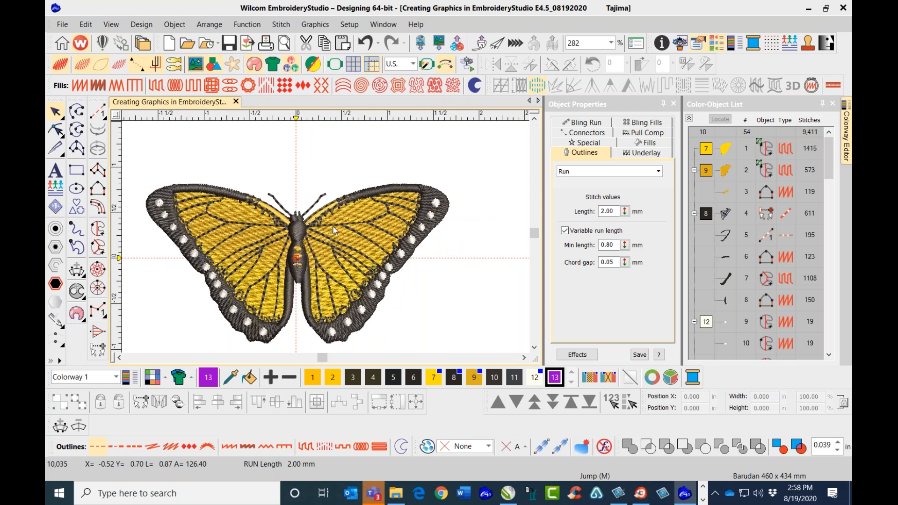
{"action": "left_click", "coordinate": [63, 25]}
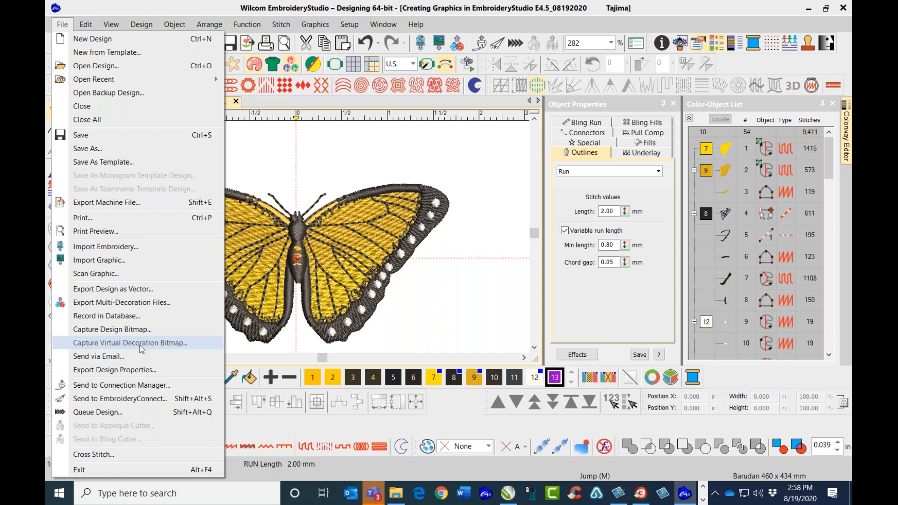
{"action": "left_click", "coordinate": [139, 345]}
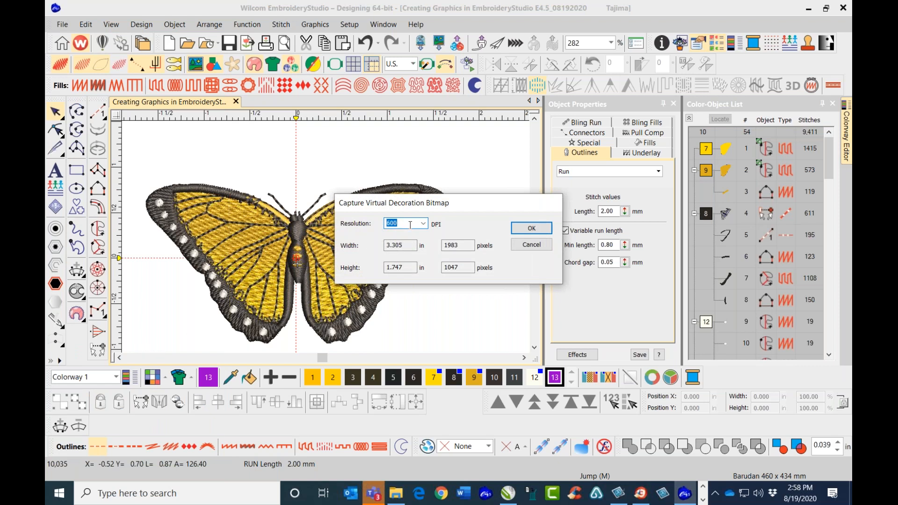
{"action": "left_click", "coordinate": [424, 224]}
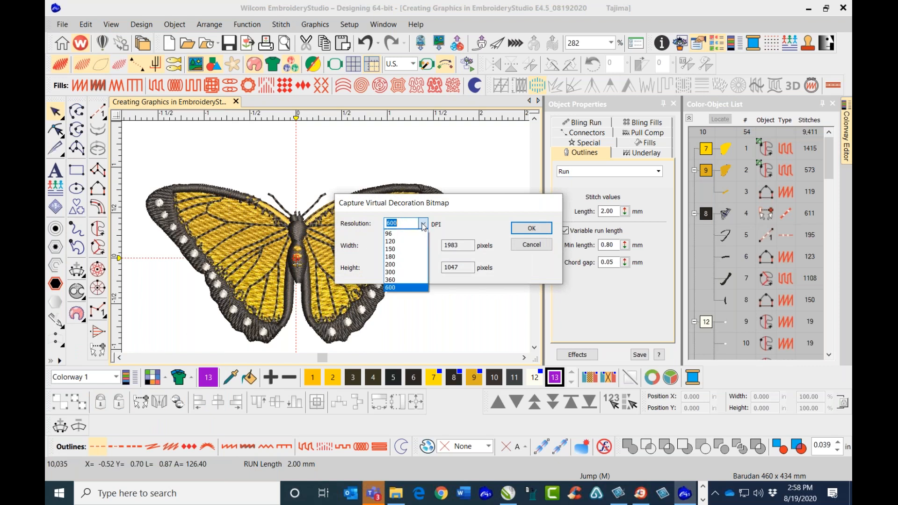
{"action": "left_click", "coordinate": [398, 291]}
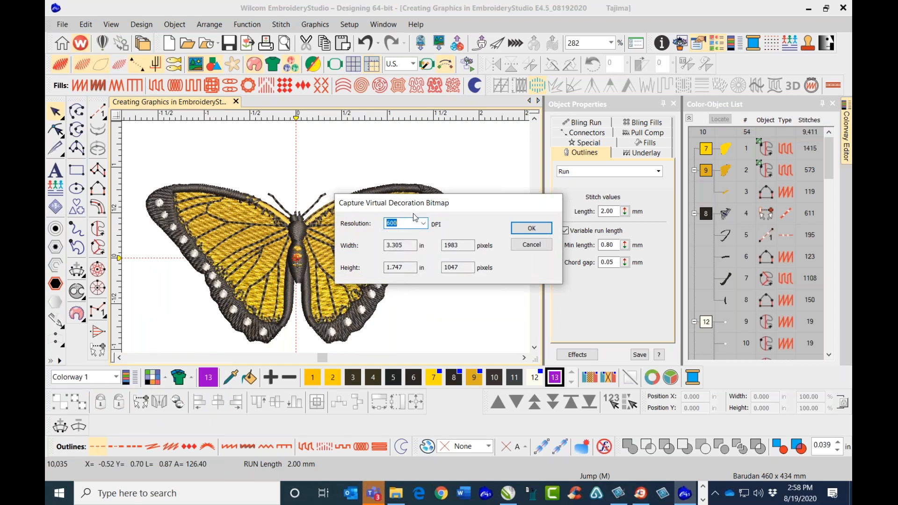
{"action": "left_click", "coordinate": [531, 228]}
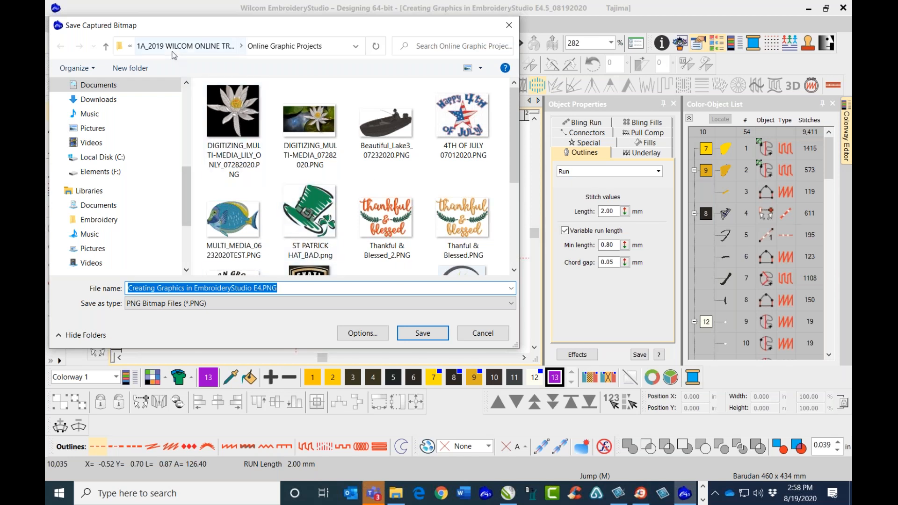
{"action": "left_click", "coordinate": [422, 334]}
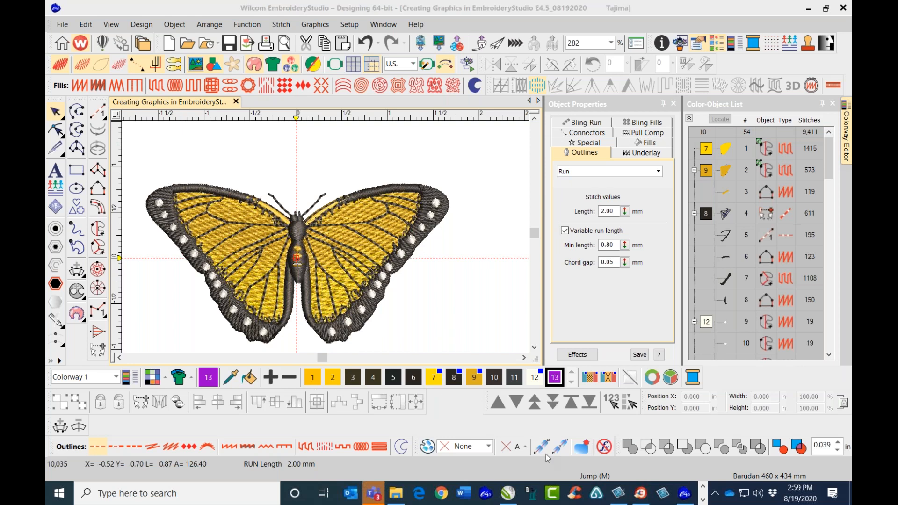
Switch to CorelDRAW and zoom the page with the pink flower photo to fit
{"action": "left_click", "coordinate": [504, 493]}
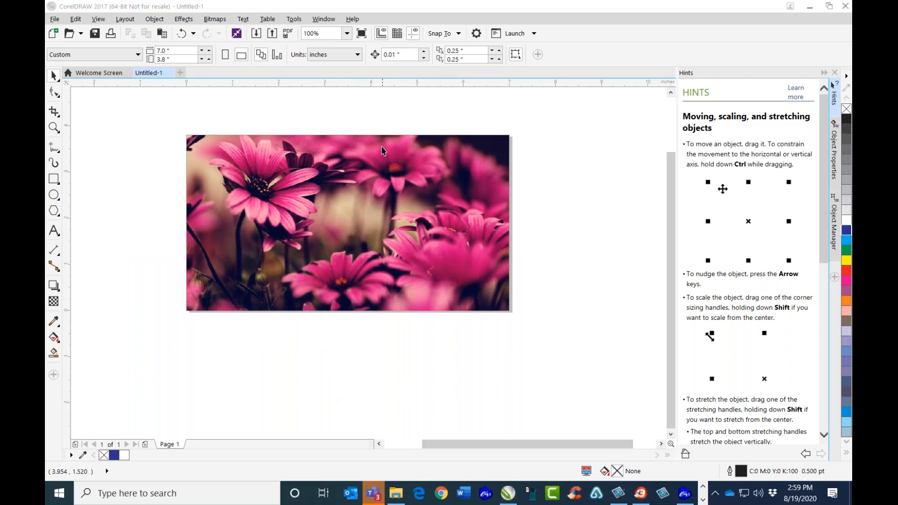
{"action": "left_click", "coordinate": [346, 33]}
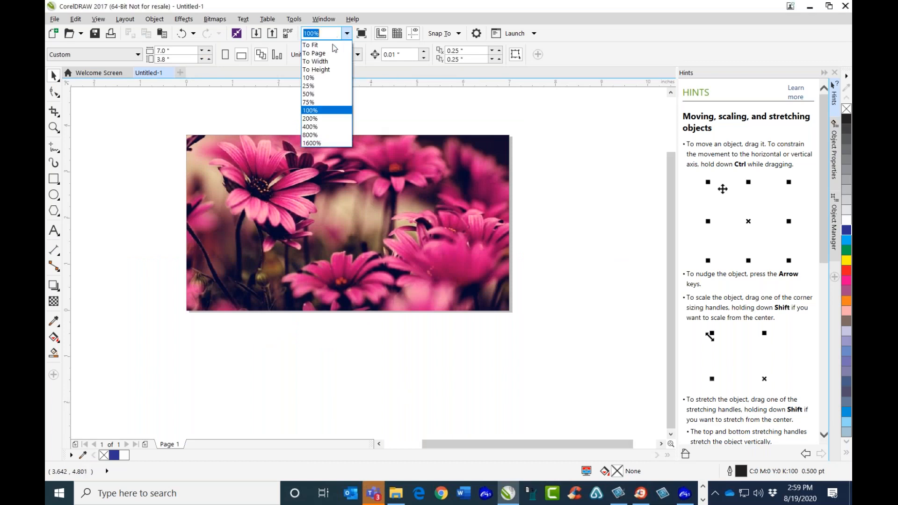
{"action": "left_click", "coordinate": [317, 49]}
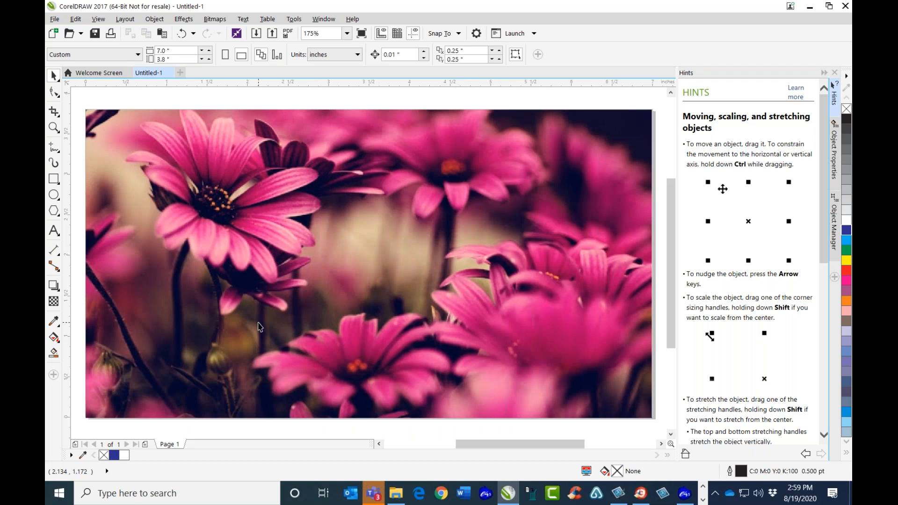
Start importing a file and open the 1A_2019 WILCOM ONLINE TRAINING folder with its contents shown as large icons
{"action": "left_click", "coordinate": [56, 19]}
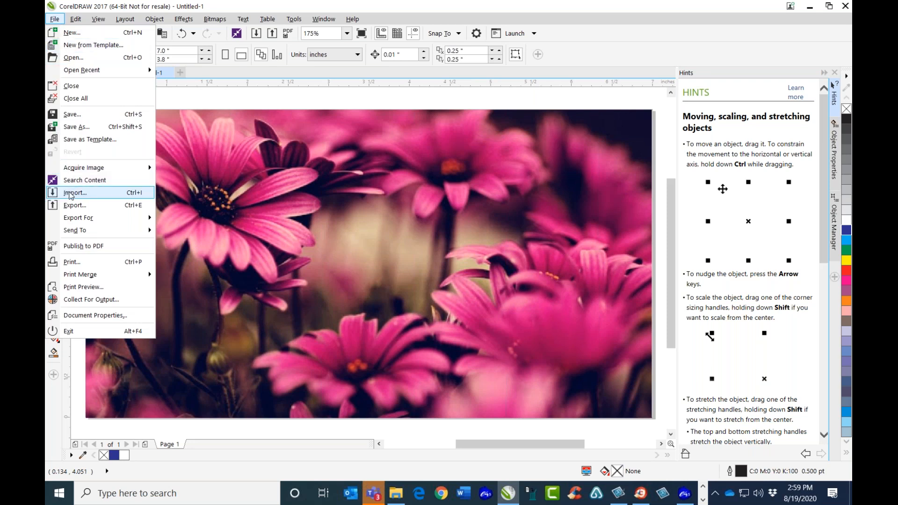
{"action": "left_click", "coordinate": [69, 193]}
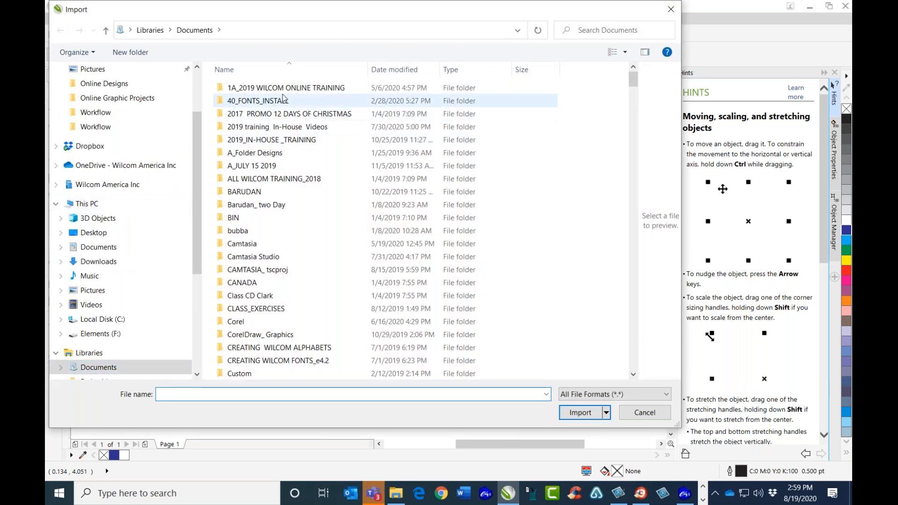
{"action": "double_click", "coordinate": [290, 87]}
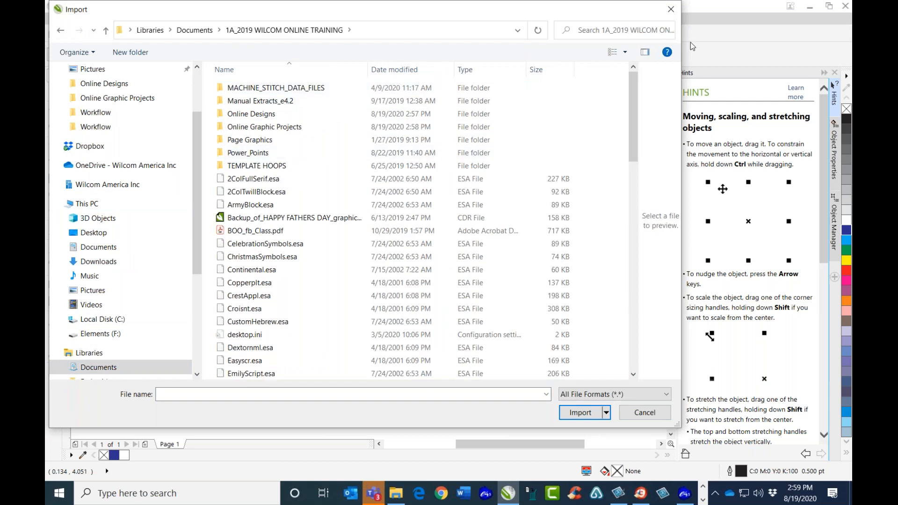
{"action": "left_click", "coordinate": [624, 52]}
{"action": "left_click", "coordinate": [670, 38]}
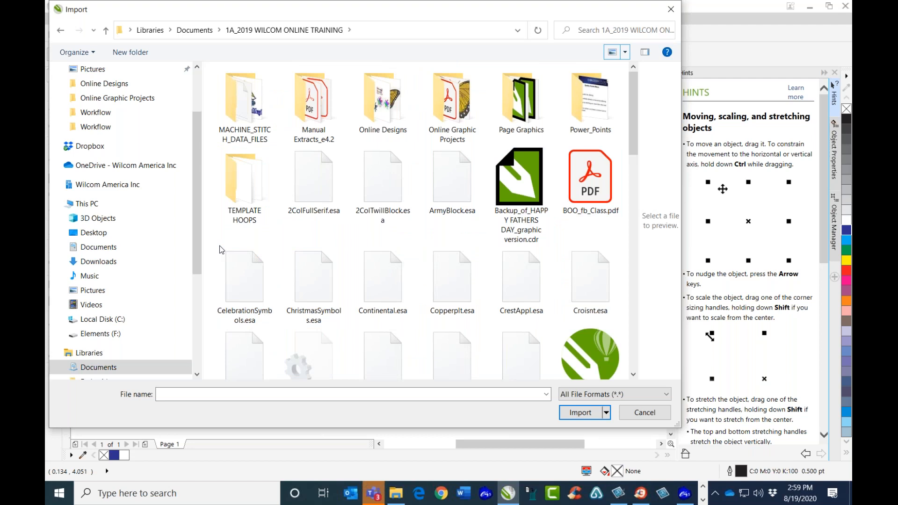
Look for the captured butterfly image in the Online Designs and Page Graphics folders, showing the latter as large icons
{"action": "double_click", "coordinate": [375, 119]}
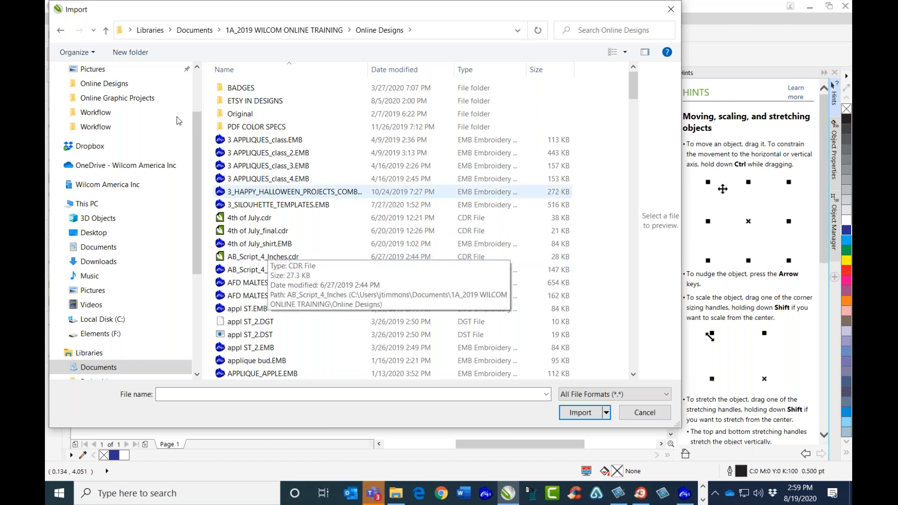
{"action": "left_click", "coordinate": [106, 30]}
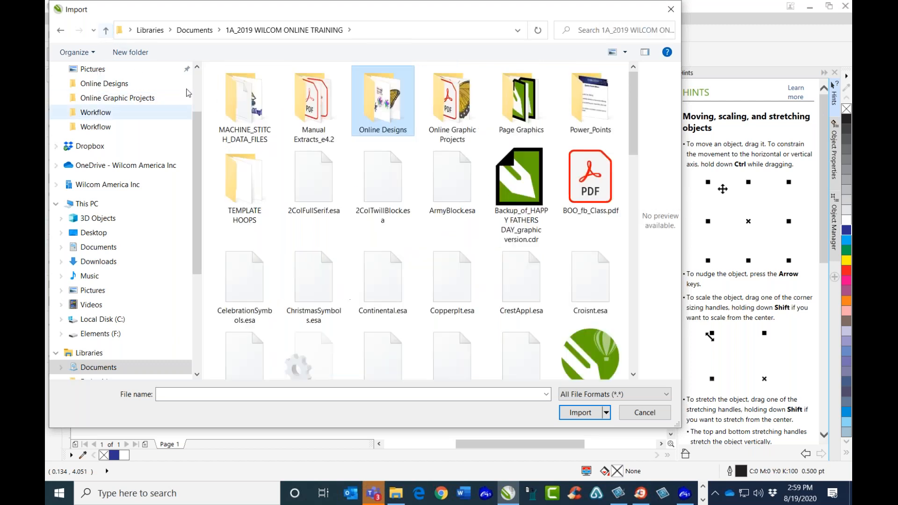
{"action": "double_click", "coordinate": [509, 111]}
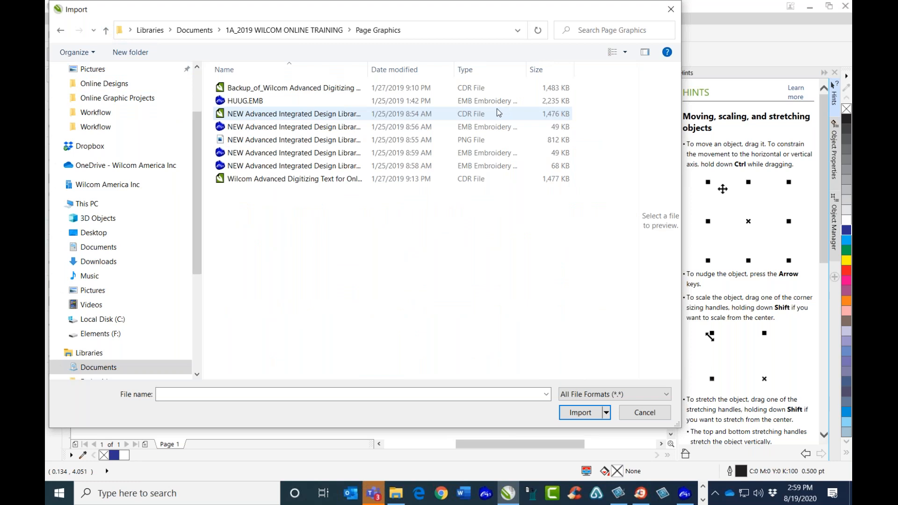
{"action": "left_click", "coordinate": [625, 52]}
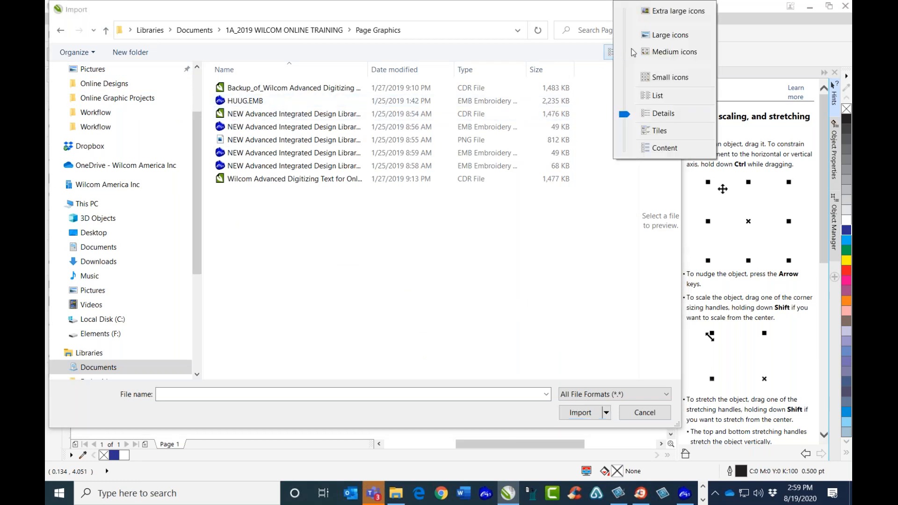
{"action": "left_click", "coordinate": [671, 35]}
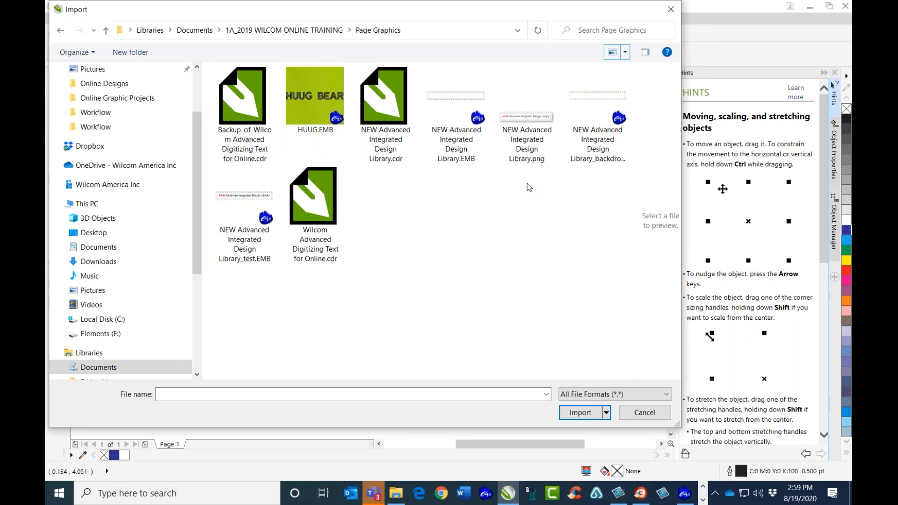
Switch to EmbroideryStudio, check the save folder of the virtual decoration capture at 600 DPI and close the dialog without saving
{"action": "left_click", "coordinate": [684, 493]}
{"action": "left_click", "coordinate": [62, 24]}
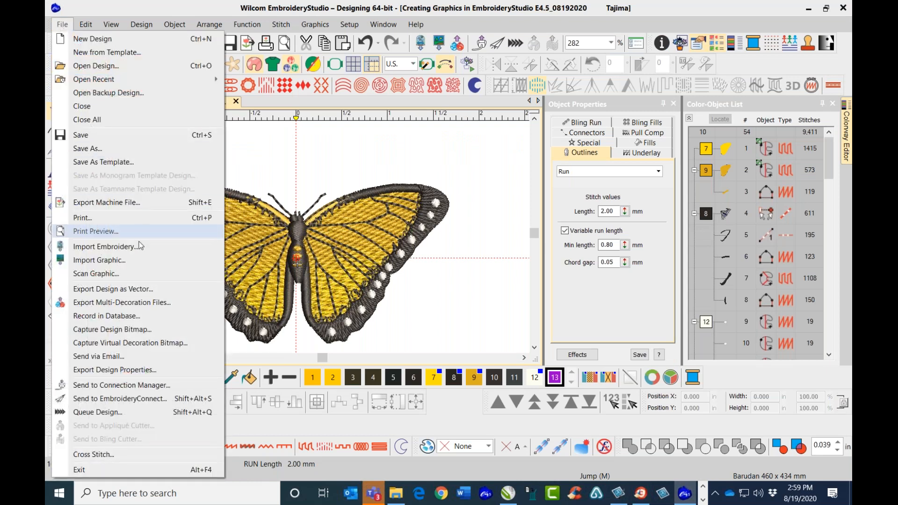
{"action": "left_click", "coordinate": [163, 343]}
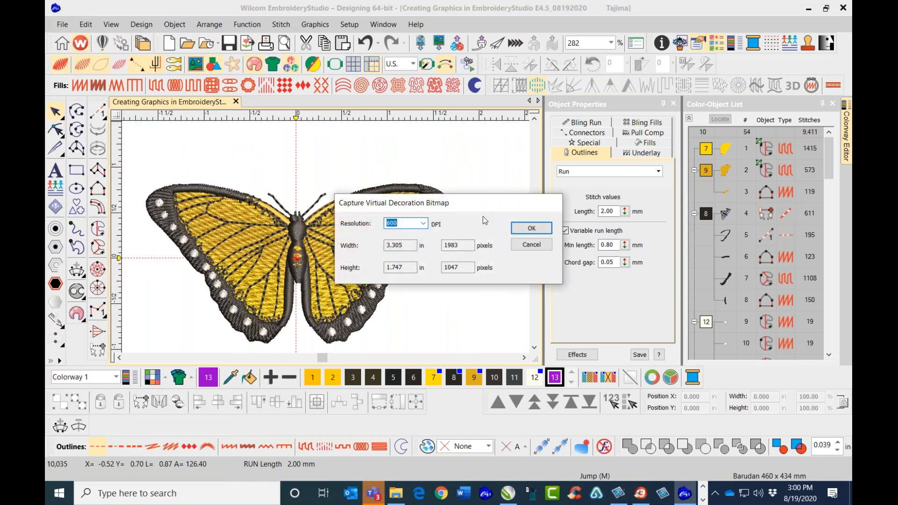
{"action": "left_click", "coordinate": [531, 229]}
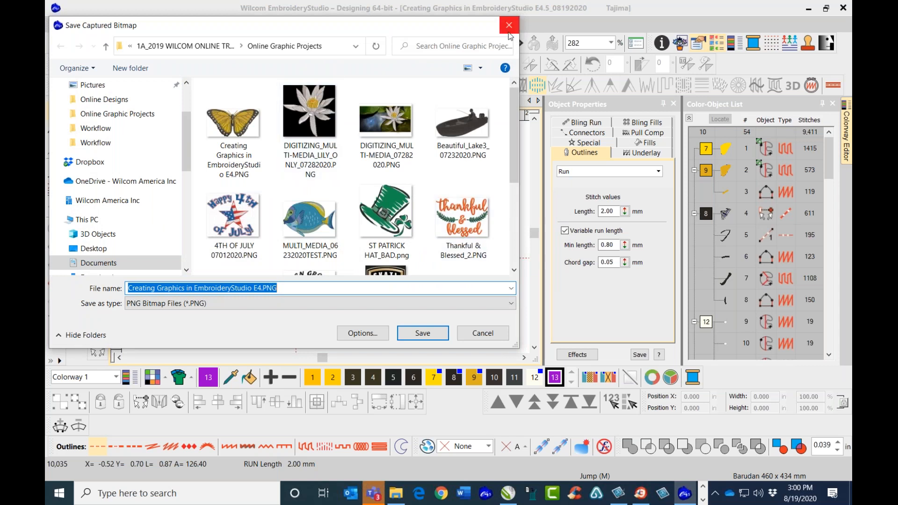
{"action": "left_click", "coordinate": [509, 29]}
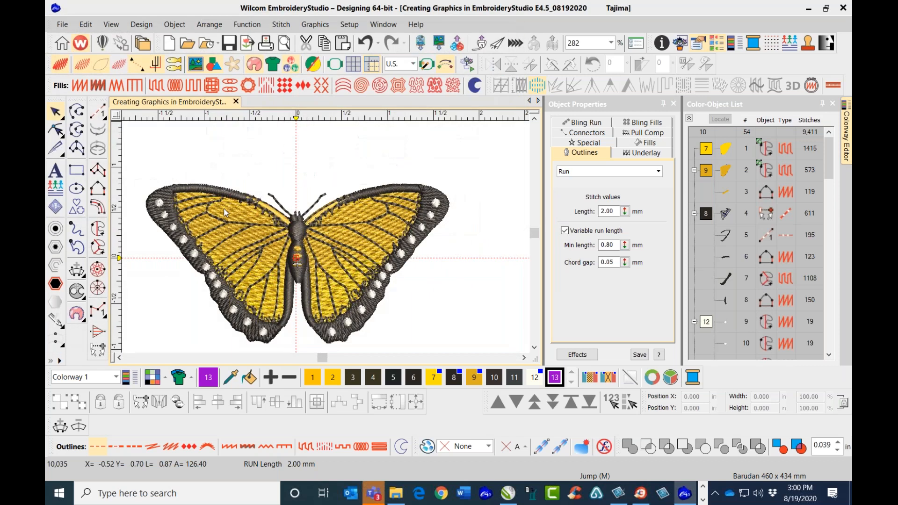
Return to the CorelDRAW import, open the Online Graphic Projects folder, hide the Date modified column and show the files as large icons
{"action": "left_click", "coordinate": [506, 493]}
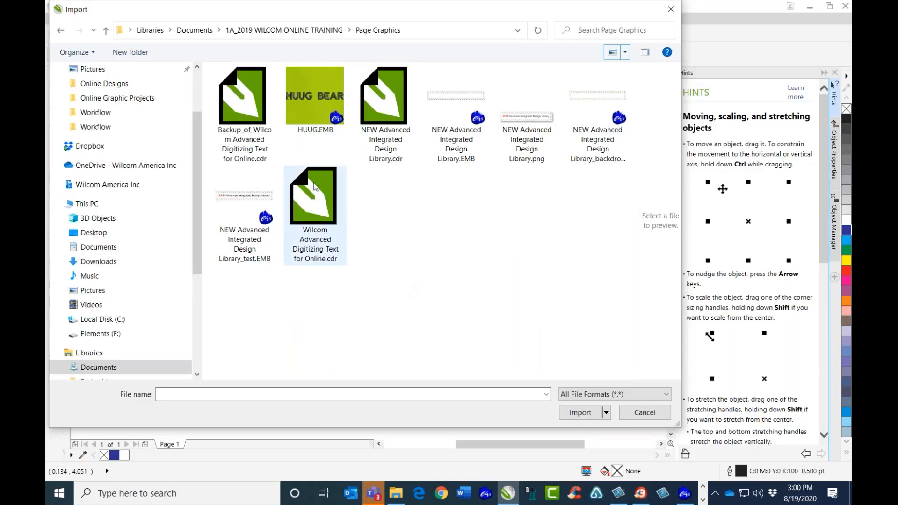
{"action": "left_click", "coordinate": [105, 31]}
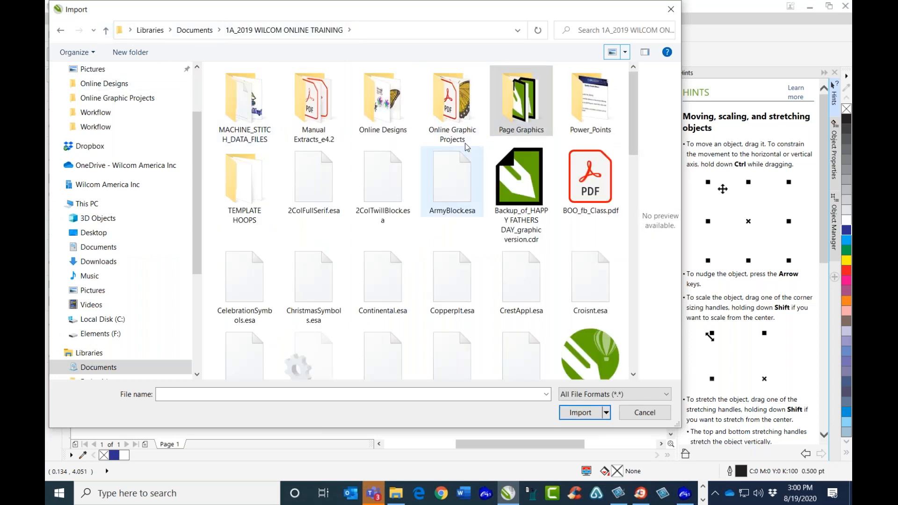
{"action": "double_click", "coordinate": [453, 134]}
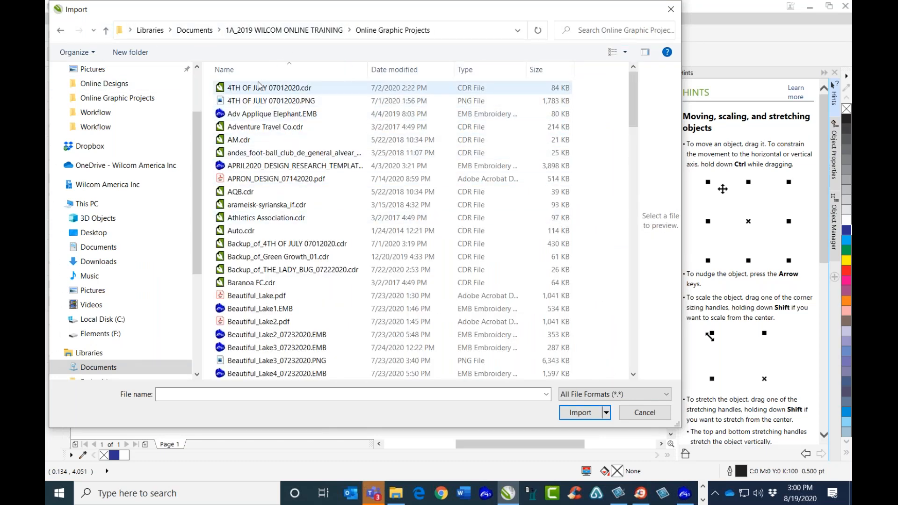
{"action": "right_click", "coordinate": [211, 75]}
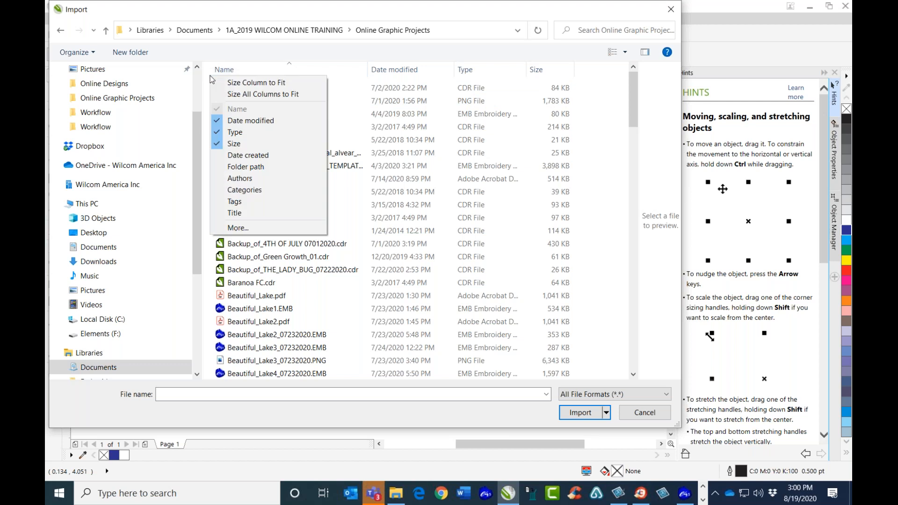
{"action": "left_click", "coordinate": [247, 122]}
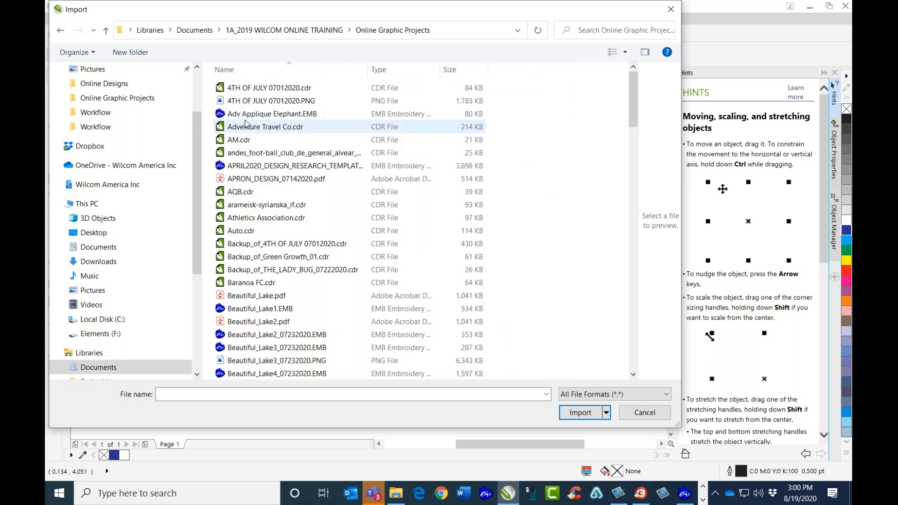
{"action": "left_click", "coordinate": [625, 52]}
{"action": "left_click", "coordinate": [659, 36]}
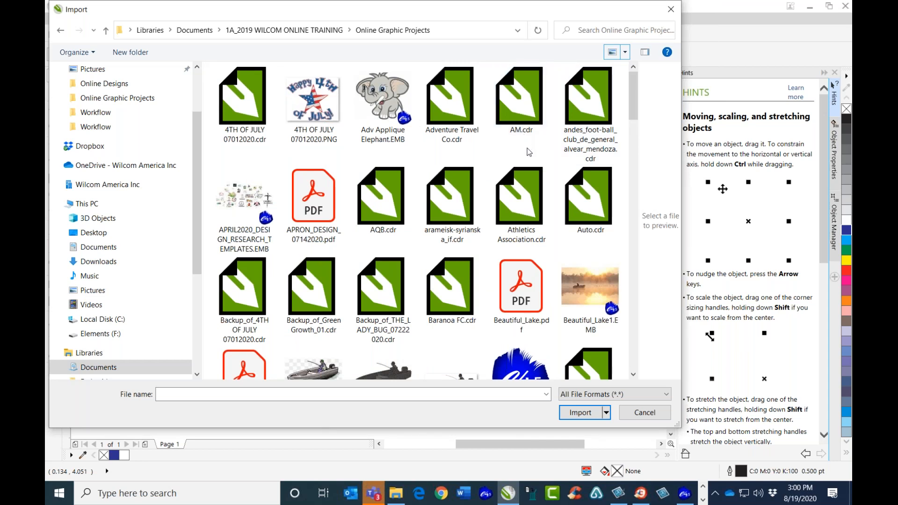
Look through the Online Graphic Projects files for the captured butterfly PNG and switch back to EmbroideryStudio
{"action": "scroll", "coordinate": [529, 152], "scroll_direction": "down", "scroll_amount": 6}
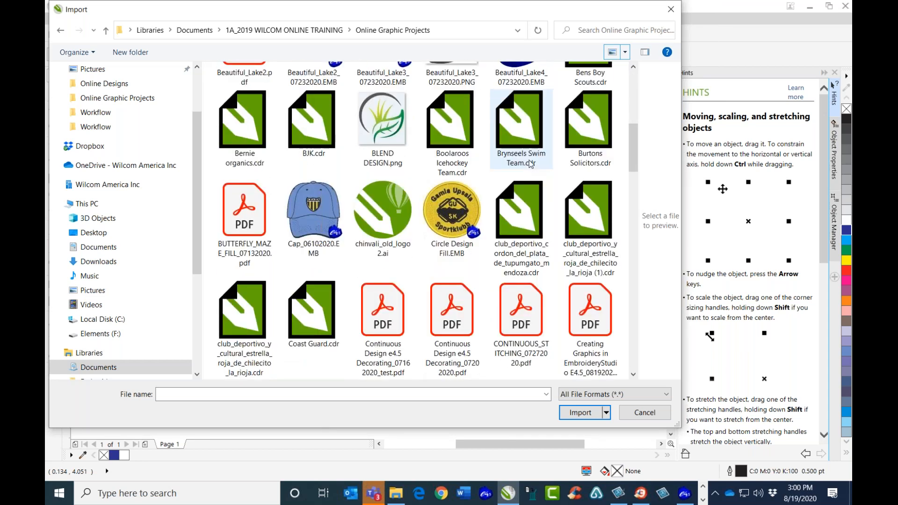
{"action": "scroll", "coordinate": [530, 162], "scroll_direction": "down", "scroll_amount": 15}
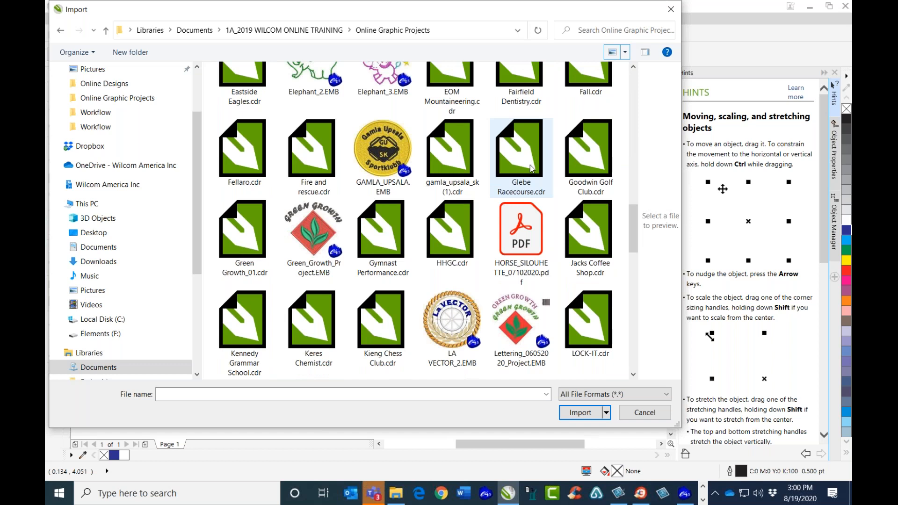
{"action": "scroll", "coordinate": [530, 185], "scroll_direction": "down", "scroll_amount": 6}
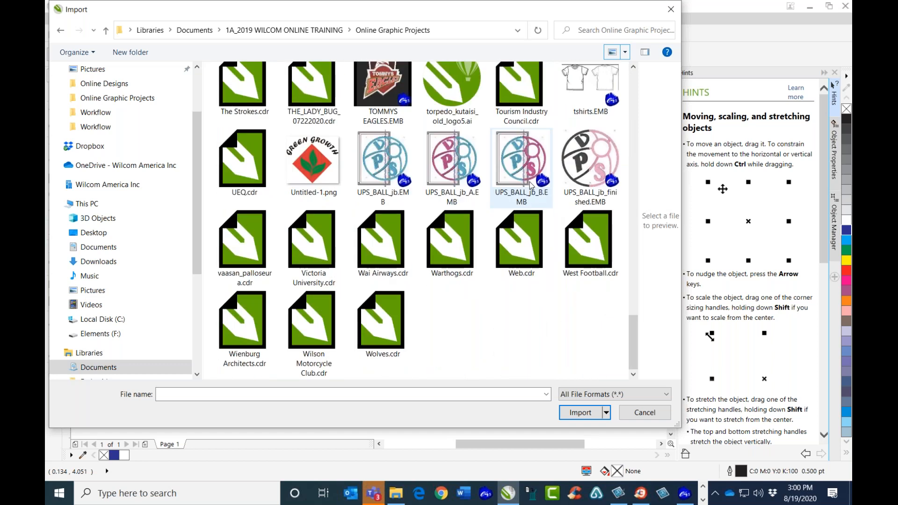
{"action": "scroll", "coordinate": [531, 184], "scroll_direction": "up", "scroll_amount": 20}
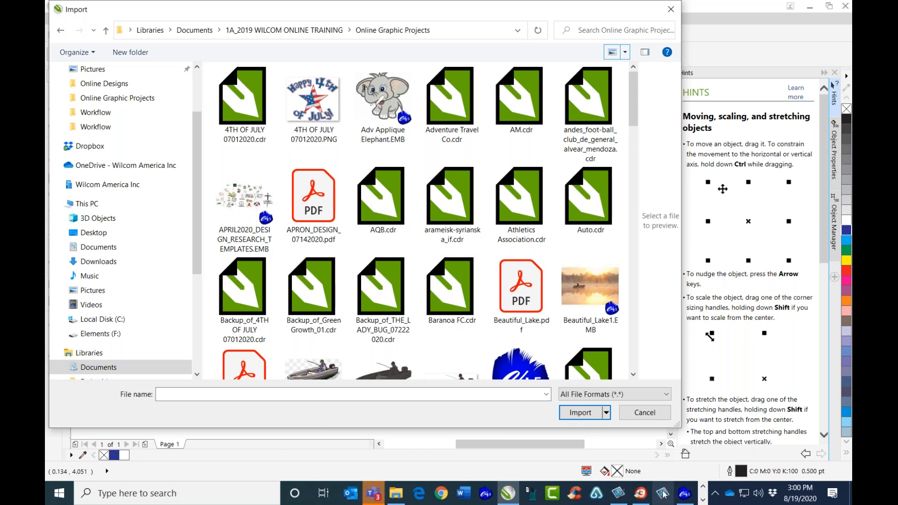
{"action": "left_click", "coordinate": [684, 493]}
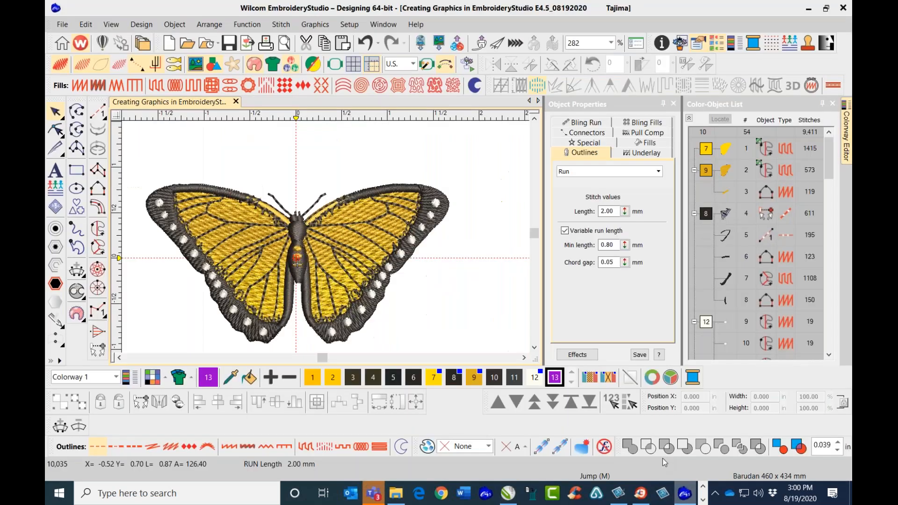
Capture the butterfly as a 600 DPI virtual decoration bitmap and save it to the Desktop as Creating Graphics in EmbroideryStudio E4.PNG
{"action": "left_click", "coordinate": [61, 27]}
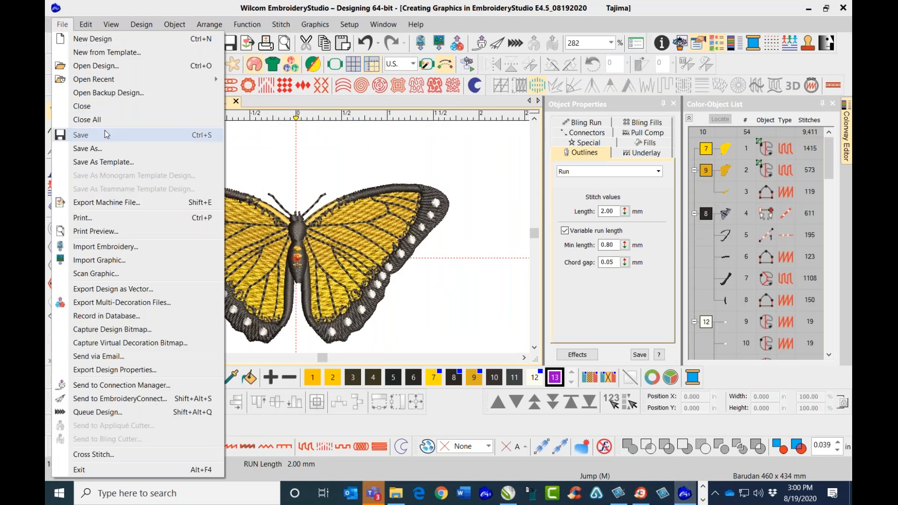
{"action": "left_click", "coordinate": [181, 343]}
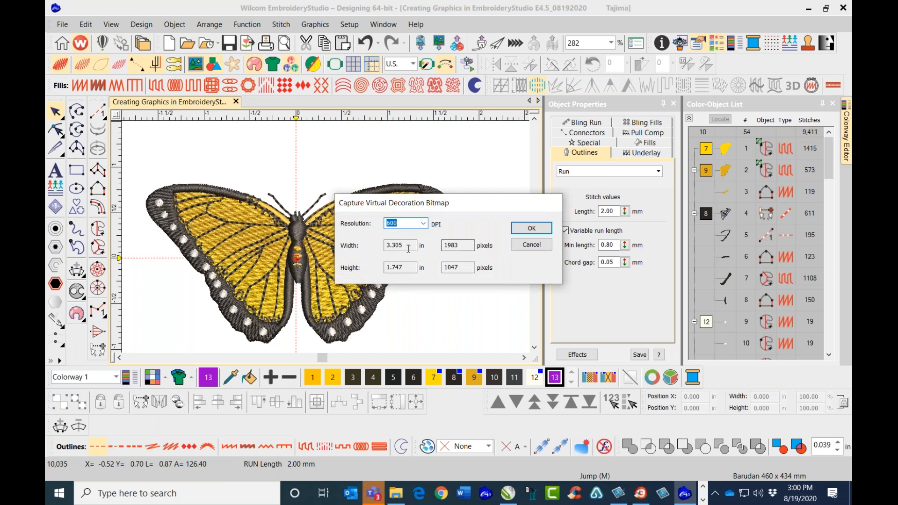
{"action": "left_click", "coordinate": [529, 228]}
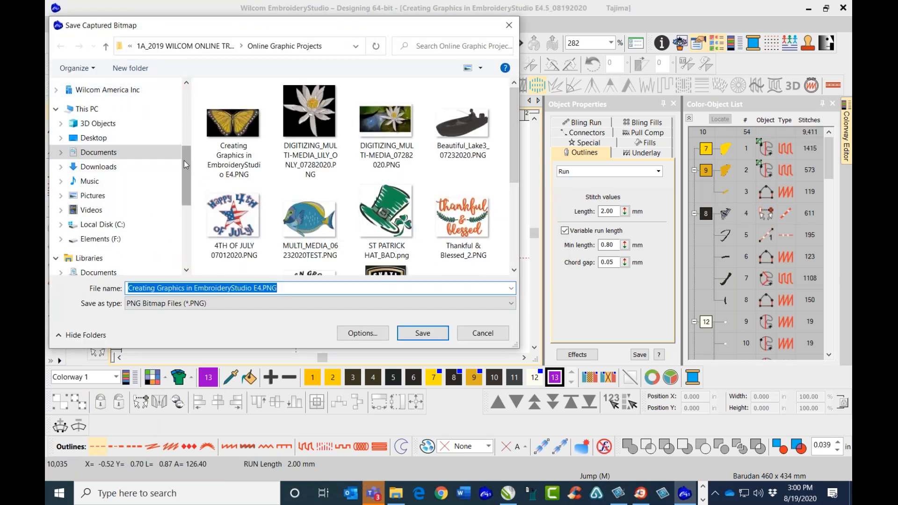
{"action": "left_click_drag", "start_coordinate": [186, 161], "coordinate": [195, 86]}
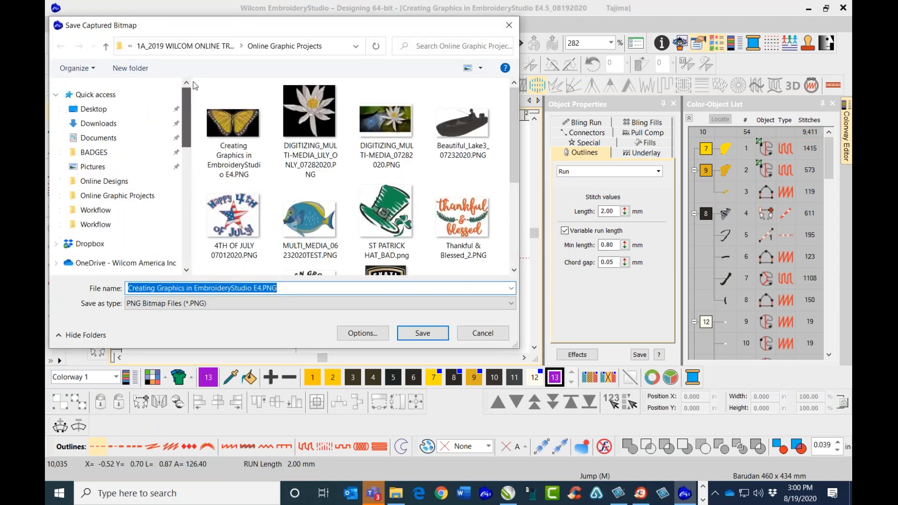
{"action": "left_click", "coordinate": [123, 112]}
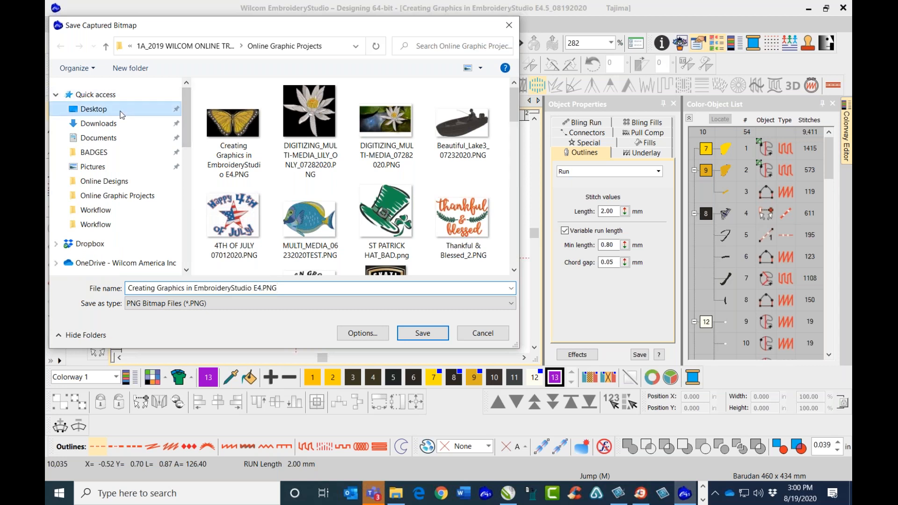
{"action": "left_click", "coordinate": [430, 332]}
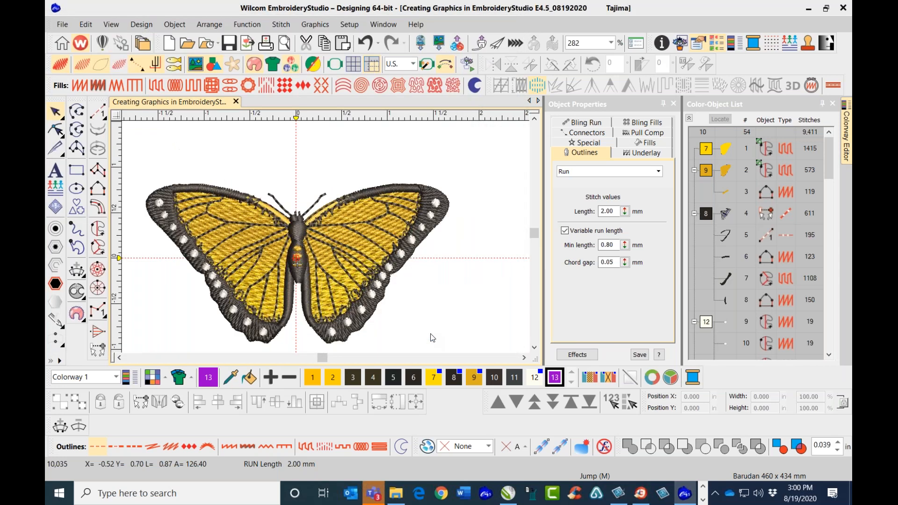
Switch to CorelDRAW, import Creating Graphics in EmbroideryStudio E4.PNG from the Desktop and place it on the flower photo at its original size
{"action": "left_click", "coordinate": [516, 494]}
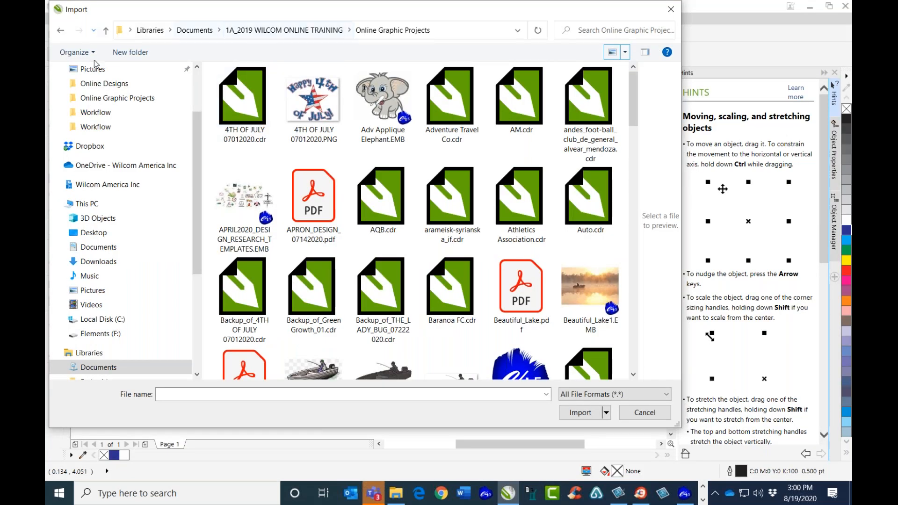
{"action": "scroll", "coordinate": [127, 103], "scroll_direction": "up", "scroll_amount": 3}
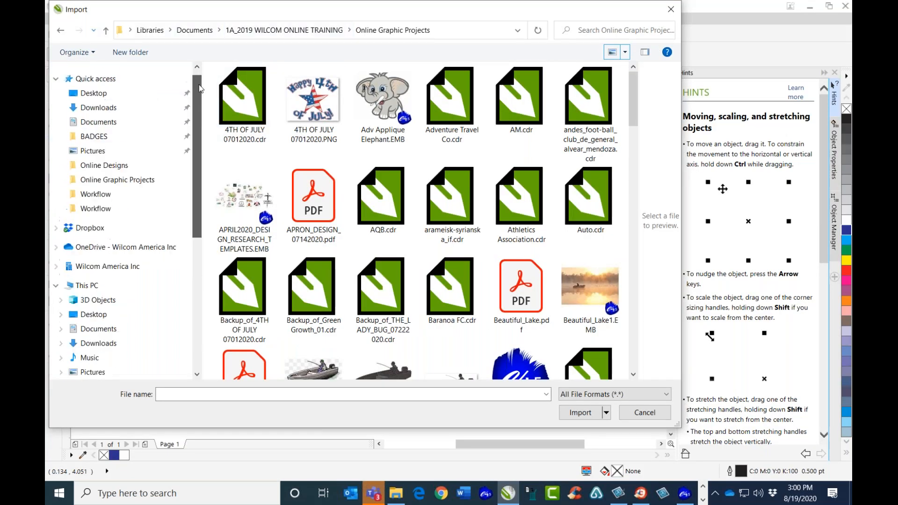
{"action": "left_click", "coordinate": [128, 93]}
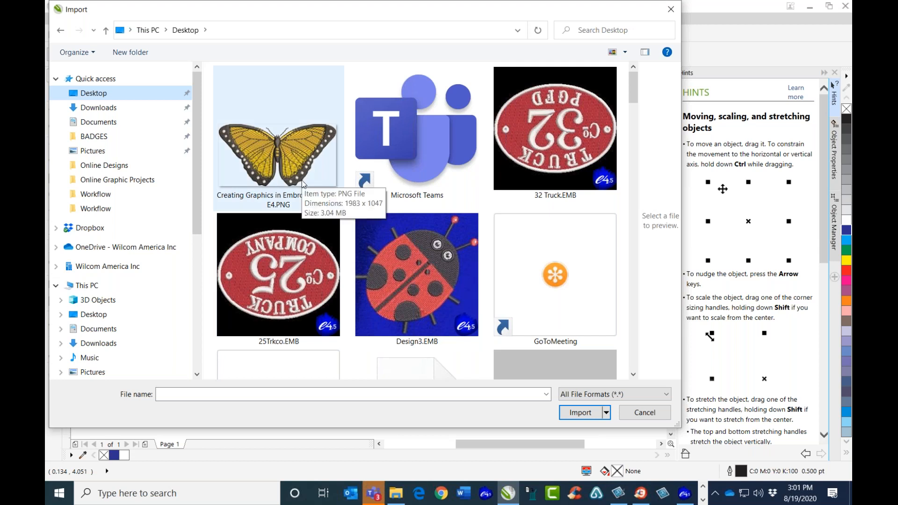
{"action": "left_click", "coordinate": [282, 156]}
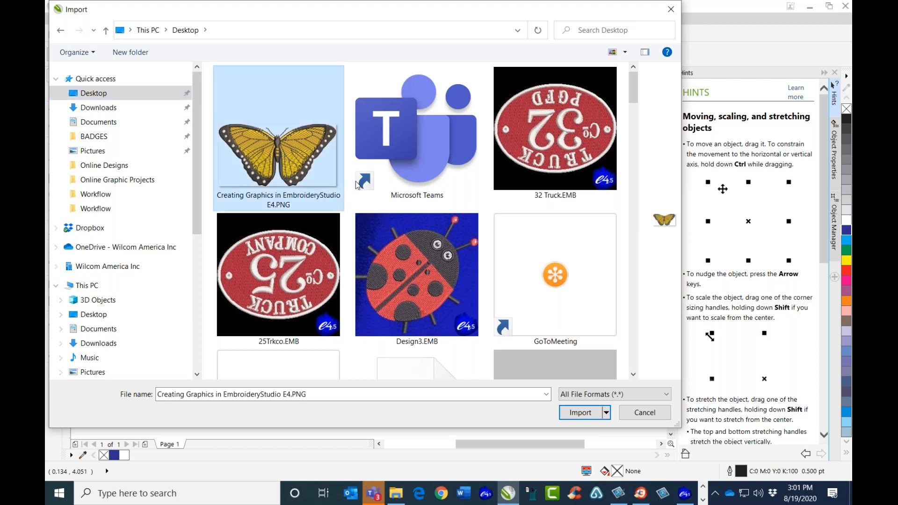
{"action": "left_click", "coordinate": [592, 409]}
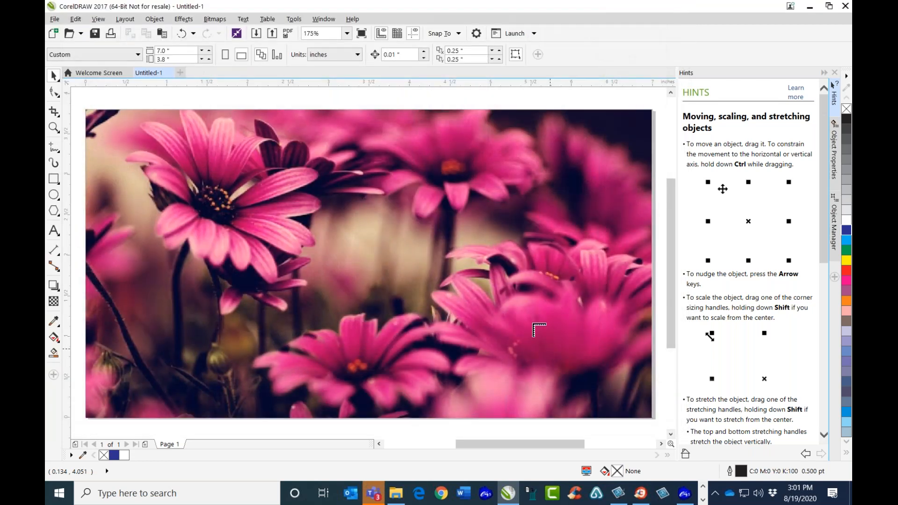
{"action": "left_click", "coordinate": [161, 176]}
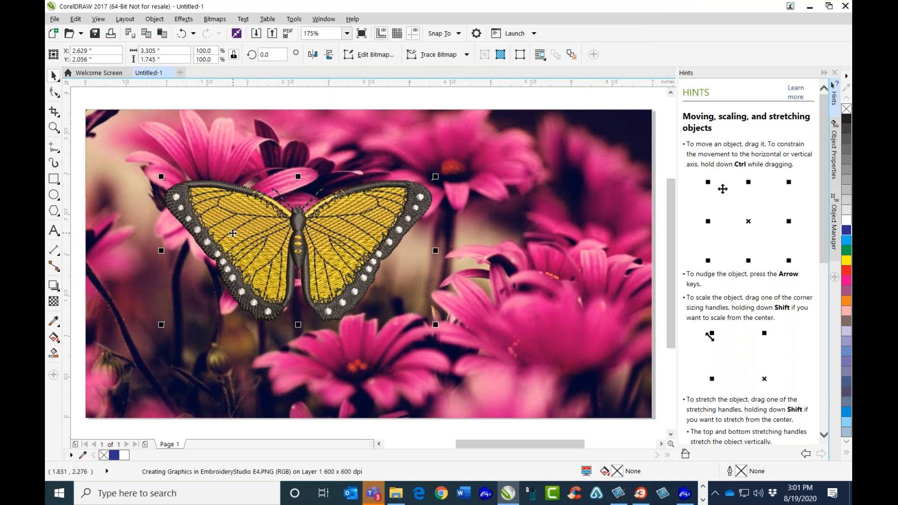
Move the butterfly over the photo's upper-left flower and place a duplicate of it at the photo's upper-right corner
{"action": "scroll", "coordinate": [227, 241], "scroll_direction": "down", "scroll_amount": 2}
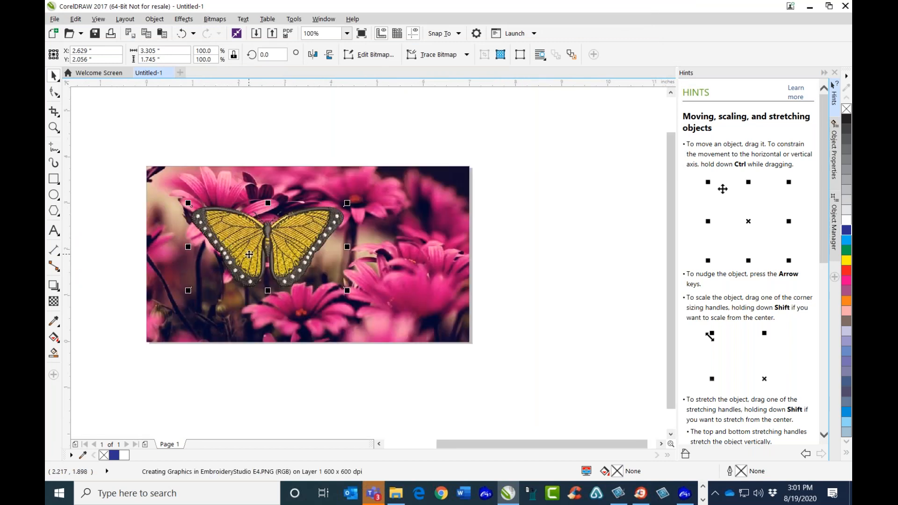
{"action": "scroll", "coordinate": [250, 254], "scroll_direction": "up", "scroll_amount": 2}
{"action": "scroll", "coordinate": [250, 254], "scroll_direction": "down", "scroll_amount": 2}
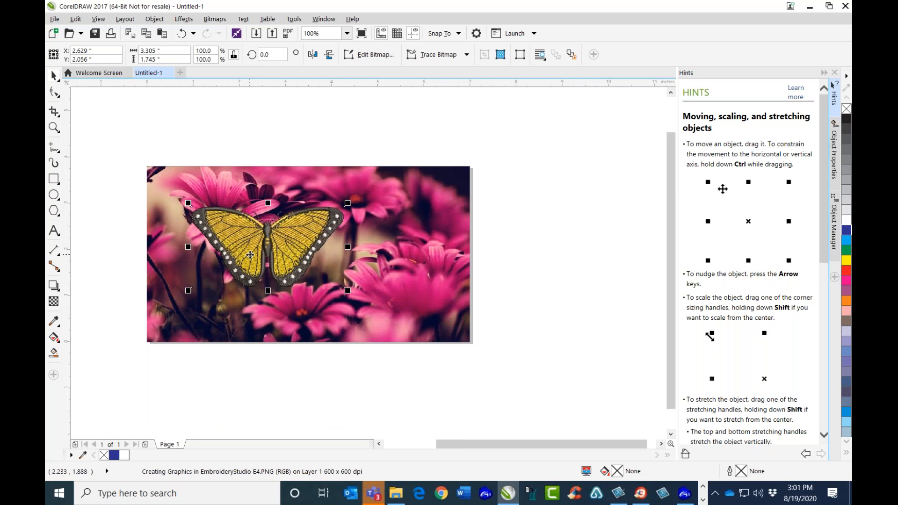
{"action": "left_click", "coordinate": [346, 33]}
{"action": "left_click", "coordinate": [340, 45]}
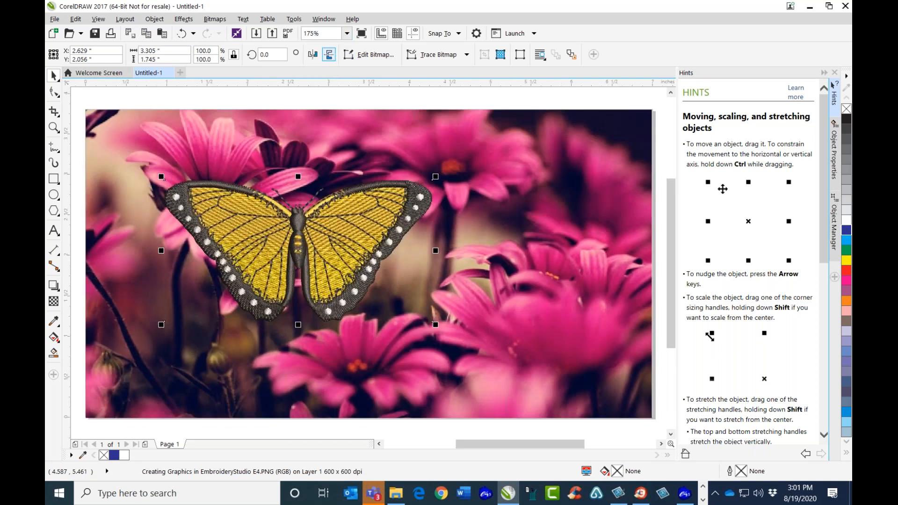
{"action": "left_click_drag", "start_coordinate": [334, 230], "coordinate": [293, 227]}
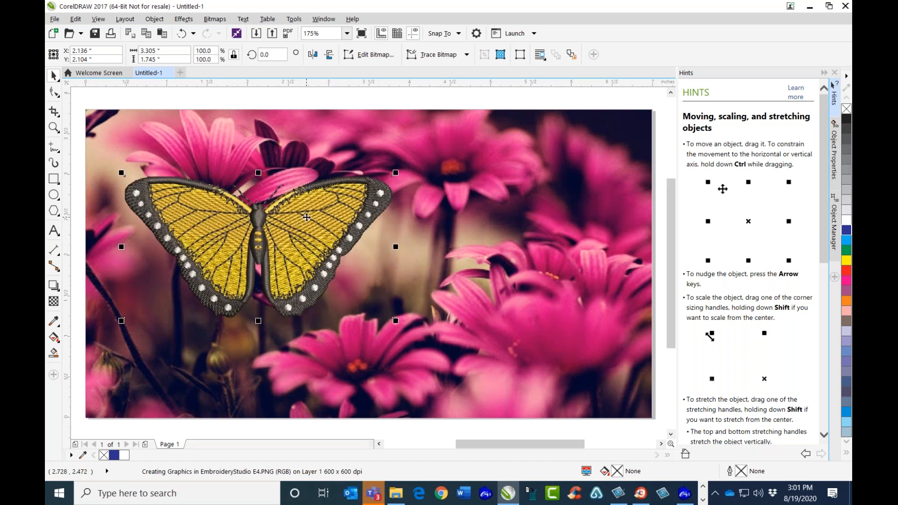
{"action": "left_click_drag", "start_coordinate": [307, 217], "coordinate": [307, 208]}
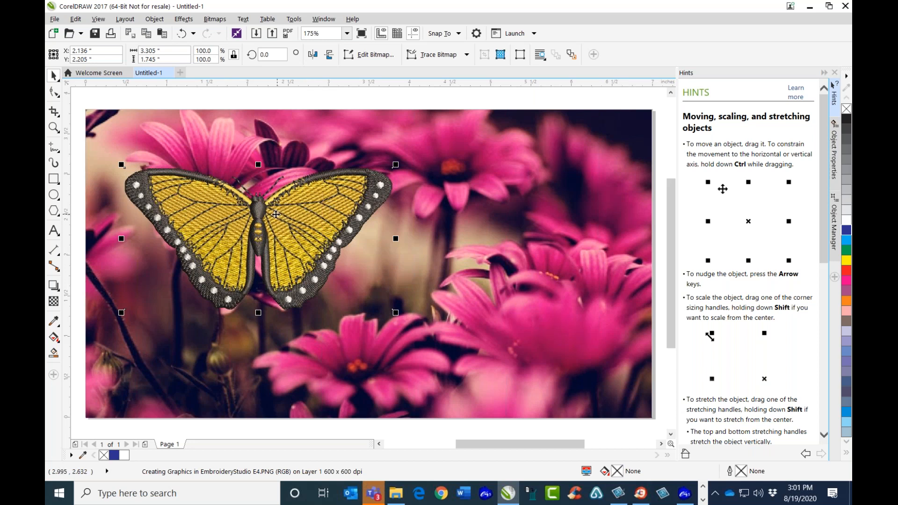
{"action": "left_click_drag", "start_coordinate": [264, 213], "coordinate": [557, 164]}
{"action": "left_click", "coordinate": [590, 182]}
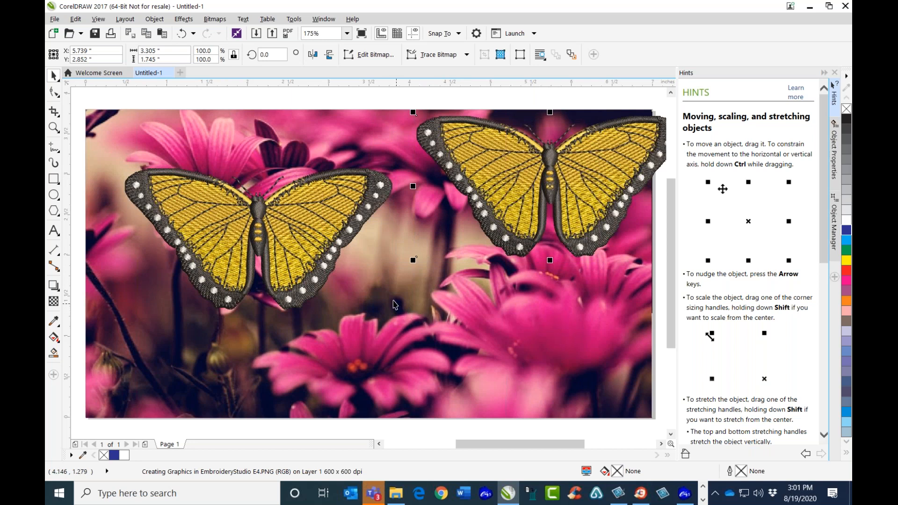
Add a drop shadow to the left butterfly, running from its left edge toward the middle of its right wing
{"action": "left_click", "coordinate": [301, 199]}
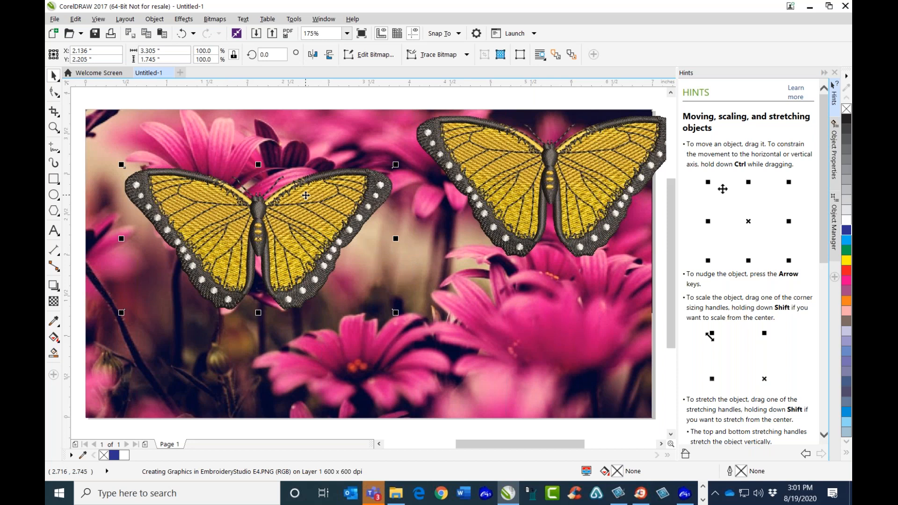
{"action": "left_click", "coordinate": [60, 290]}
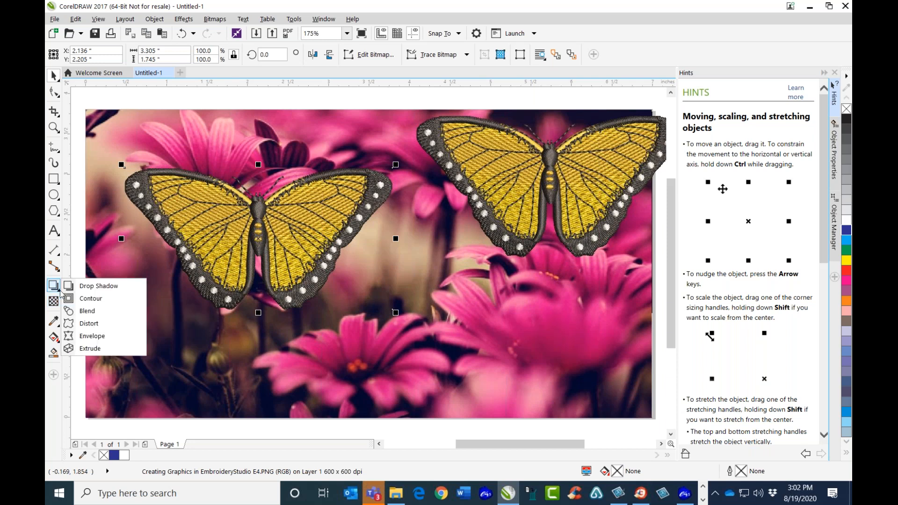
{"action": "left_click", "coordinate": [101, 286]}
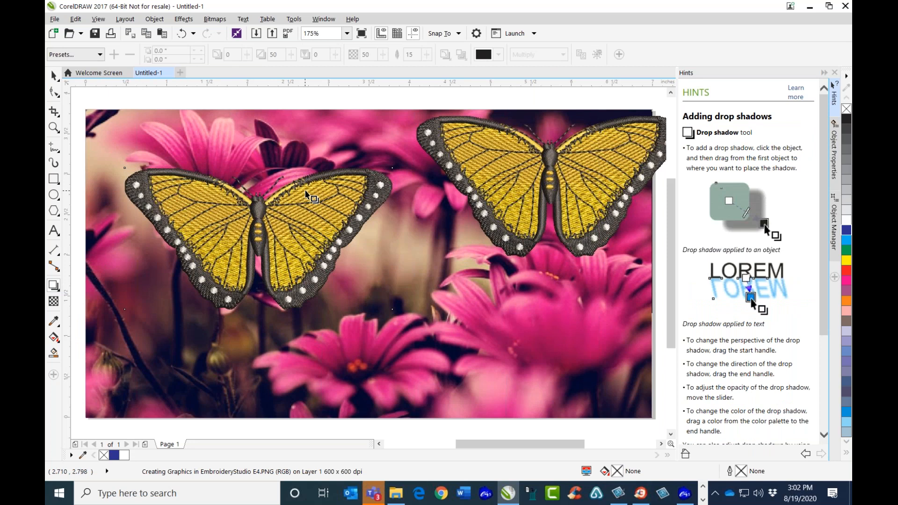
{"action": "left_click_drag", "start_coordinate": [136, 178], "coordinate": [310, 206]}
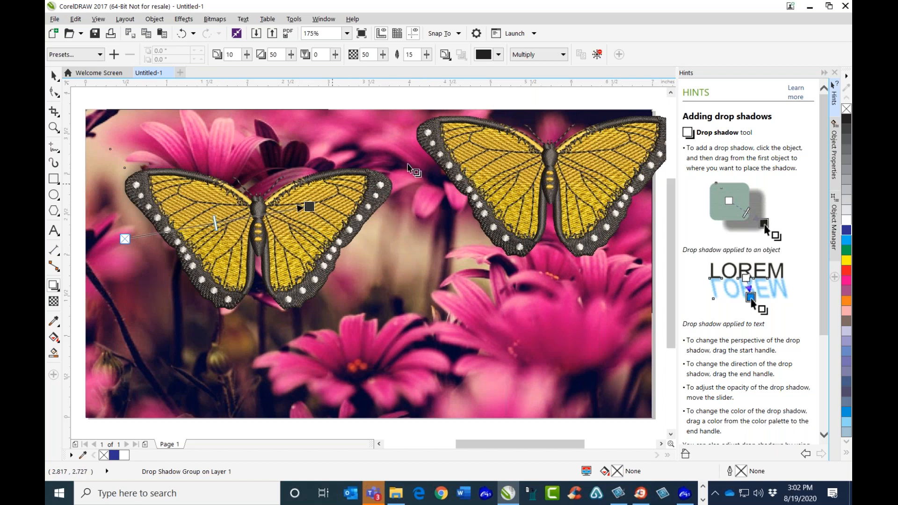
{"action": "left_click", "coordinate": [54, 75]}
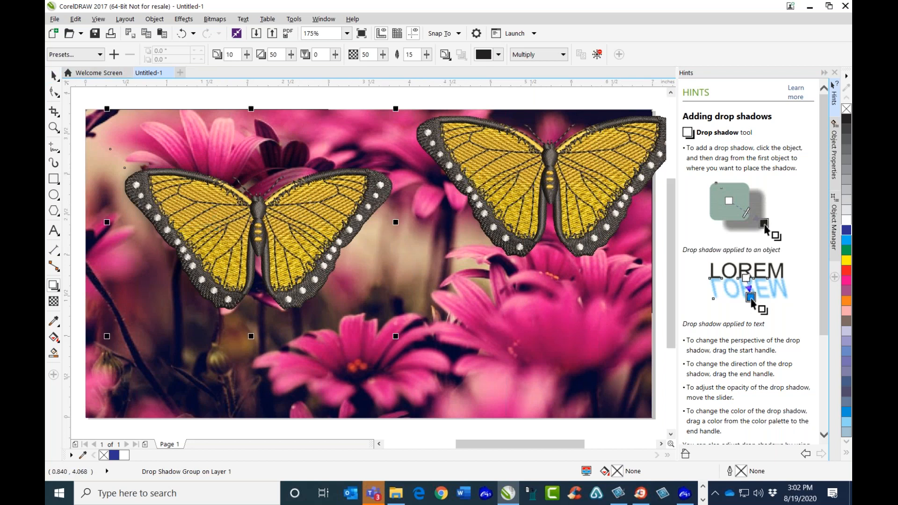
Scale the right butterfly down proportionally to about 60% and position it inside the photo's upper-right corner
{"action": "left_click", "coordinate": [435, 121]}
{"action": "left_click_drag", "start_coordinate": [413, 113], "coordinate": [507, 161]}
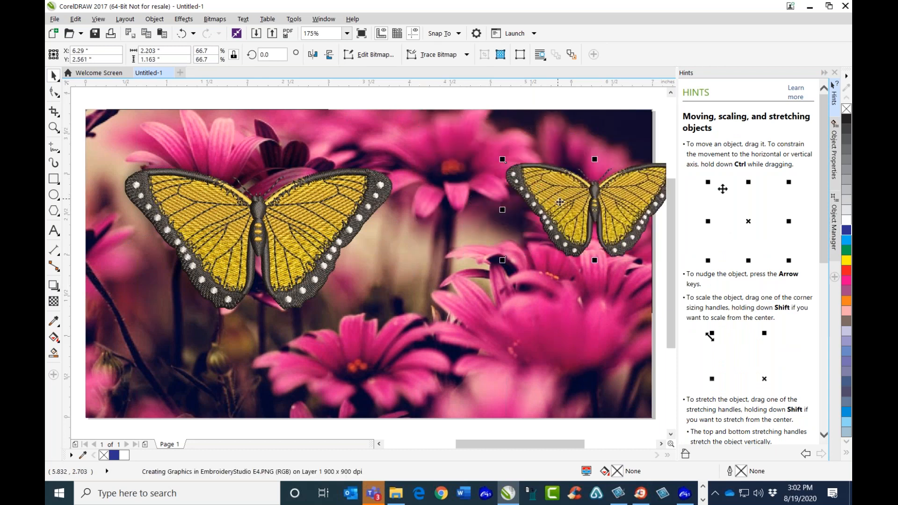
{"action": "left_click_drag", "start_coordinate": [540, 241], "coordinate": [504, 308]}
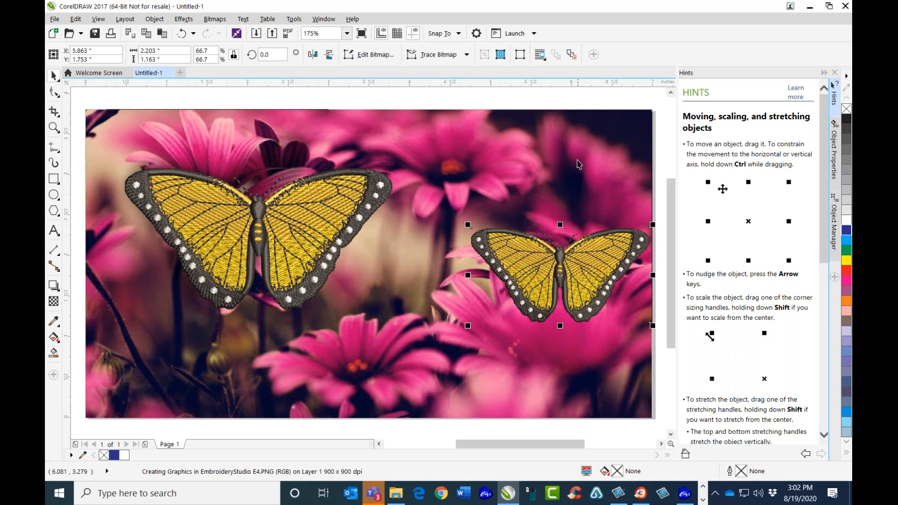
{"action": "left_click_drag", "start_coordinate": [652, 225], "coordinate": [637, 237]}
{"action": "left_click_drag", "start_coordinate": [593, 271], "coordinate": [605, 169]}
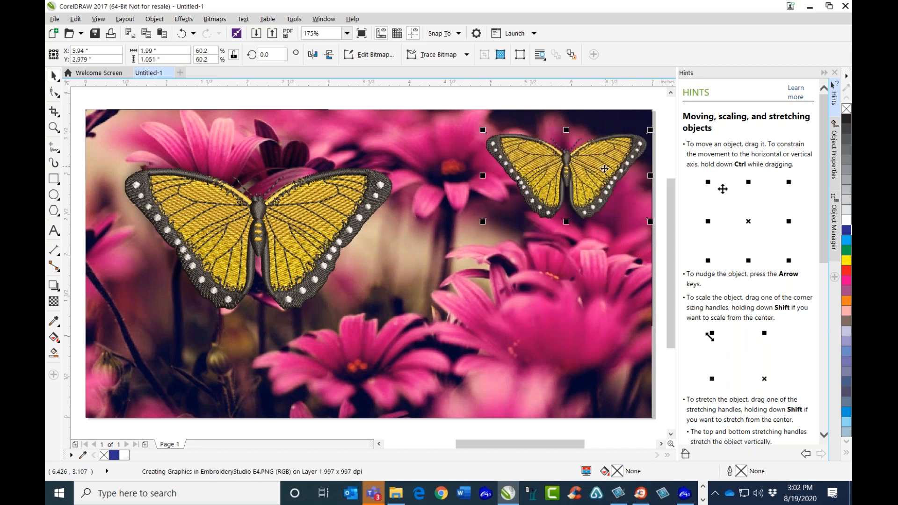
Rotate the small butterfly counterclockwise to about 16 degrees and nudge it slightly to the right
{"action": "left_click", "coordinate": [583, 190]}
{"action": "left_click_drag", "start_coordinate": [480, 129], "coordinate": [478, 140]}
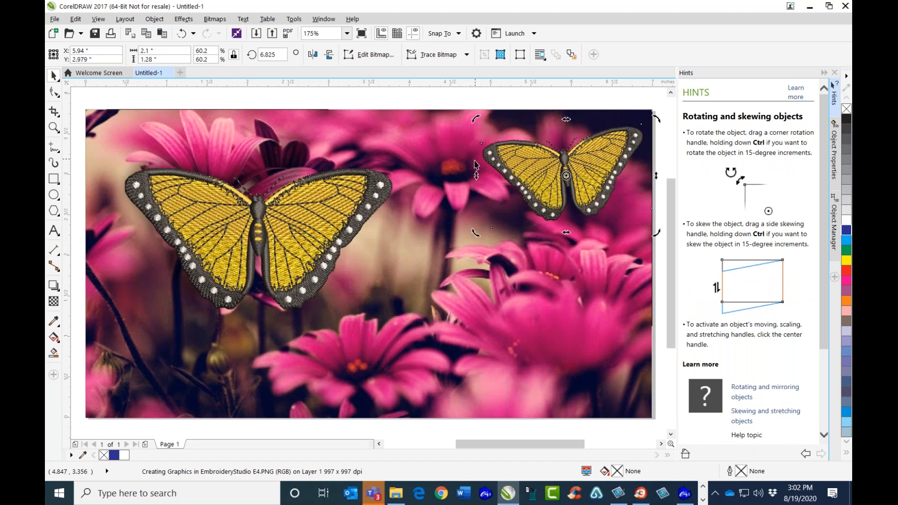
{"action": "left_click_drag", "start_coordinate": [475, 120], "coordinate": [473, 139]}
{"action": "left_click", "coordinate": [539, 174]}
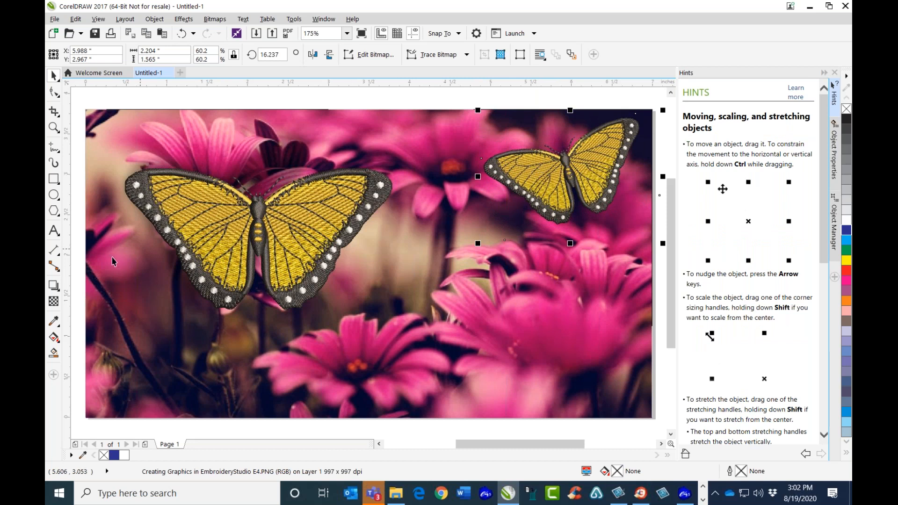
Apply a uniform transparency of 30 to the small butterfly and deselect it
{"action": "left_click", "coordinate": [54, 302]}
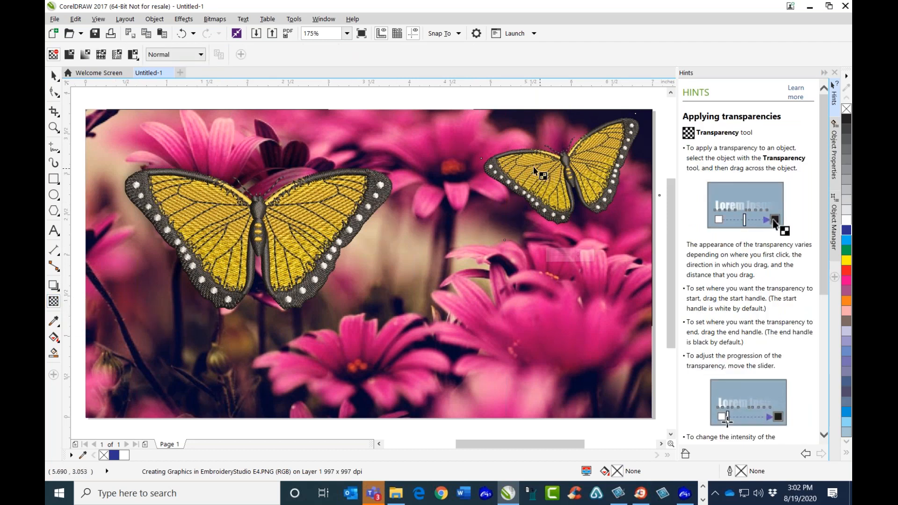
{"action": "left_click_drag", "start_coordinate": [475, 225], "coordinate": [643, 225]}
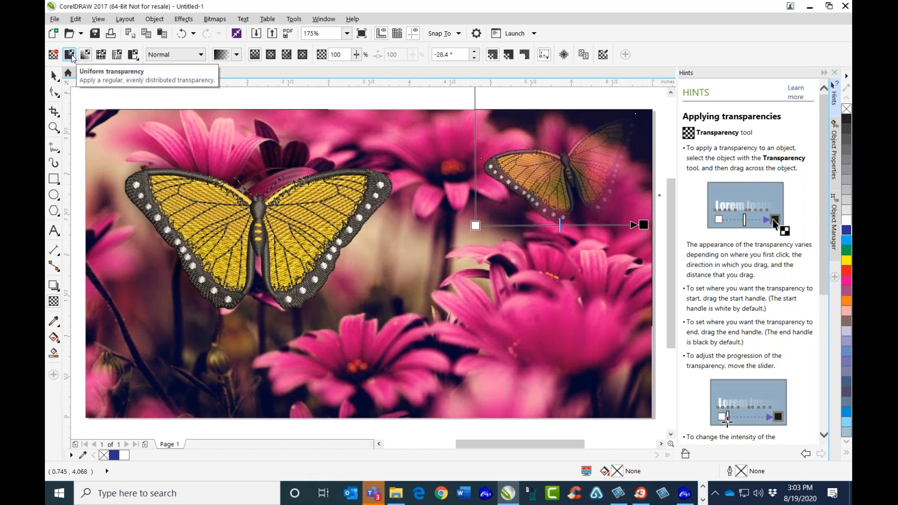
{"action": "left_click", "coordinate": [69, 55]}
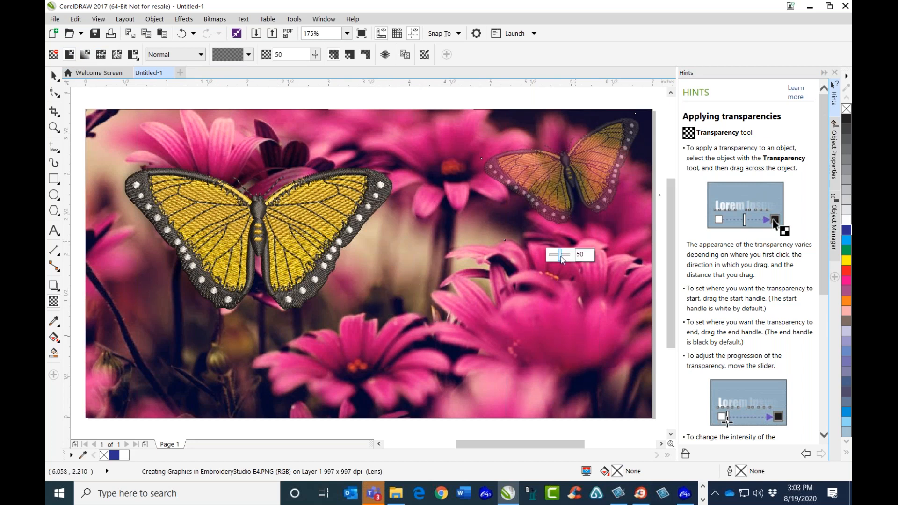
{"action": "left_click_drag", "start_coordinate": [561, 259], "coordinate": [553, 260]}
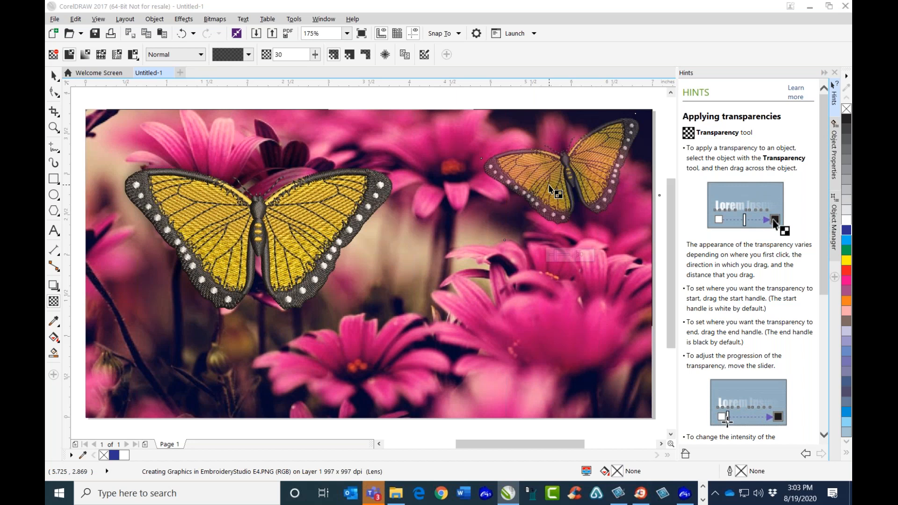
{"action": "left_click", "coordinate": [55, 77]}
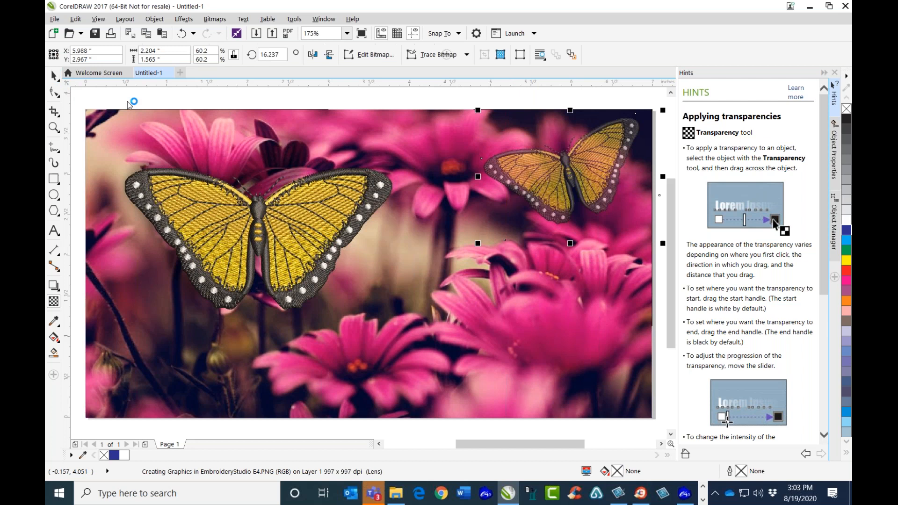
{"action": "left_click", "coordinate": [408, 96]}
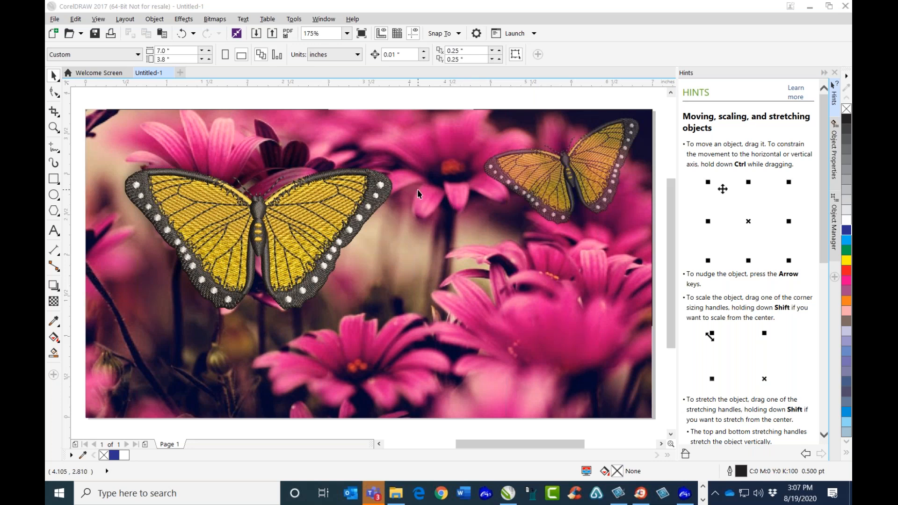
{"action": "scroll", "coordinate": [671, 191], "scroll_direction": "up", "scroll_amount": 2}
{"action": "left_click_drag", "start_coordinate": [671, 191], "coordinate": [671, 153]}
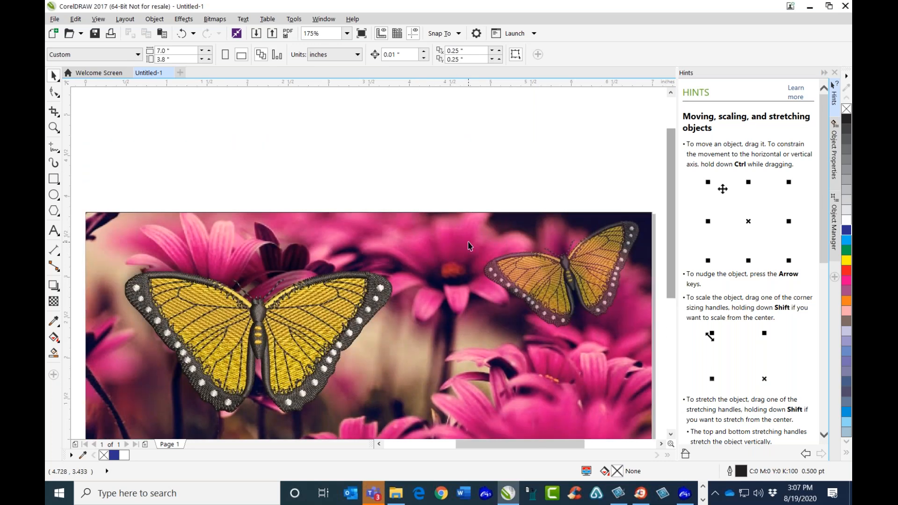
Copy only the flower photo and place the copy clear of the original composition, above and to its left, then deselect it
{"action": "scroll", "coordinate": [469, 172], "scroll_direction": "down", "scroll_amount": 2}
{"action": "left_click", "coordinate": [427, 211]}
{"action": "left_click_drag", "start_coordinate": [427, 206], "coordinate": [212, 106]}
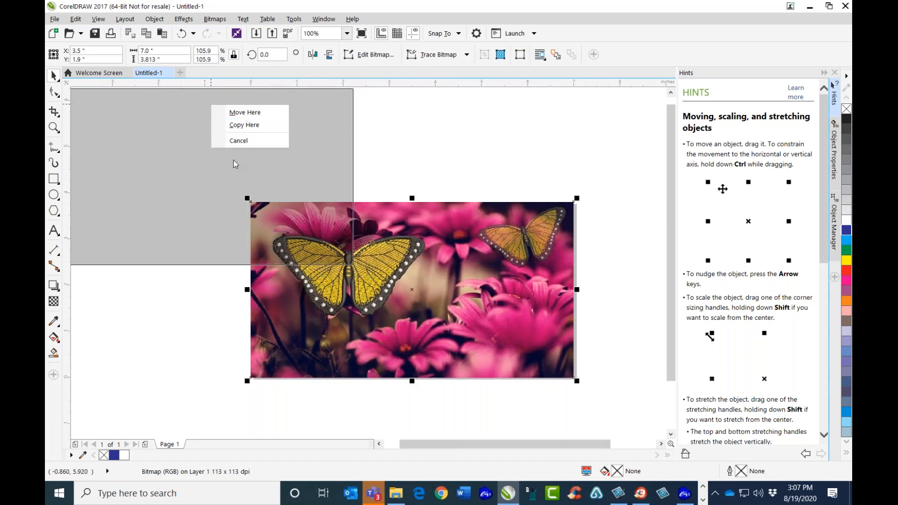
{"action": "left_click", "coordinate": [245, 125]}
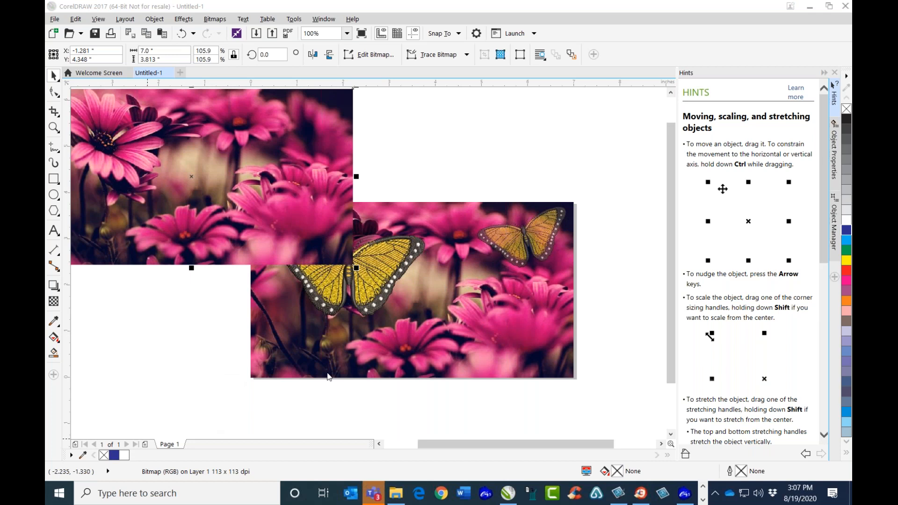
{"action": "left_click_drag", "start_coordinate": [297, 133], "coordinate": [190, 121]}
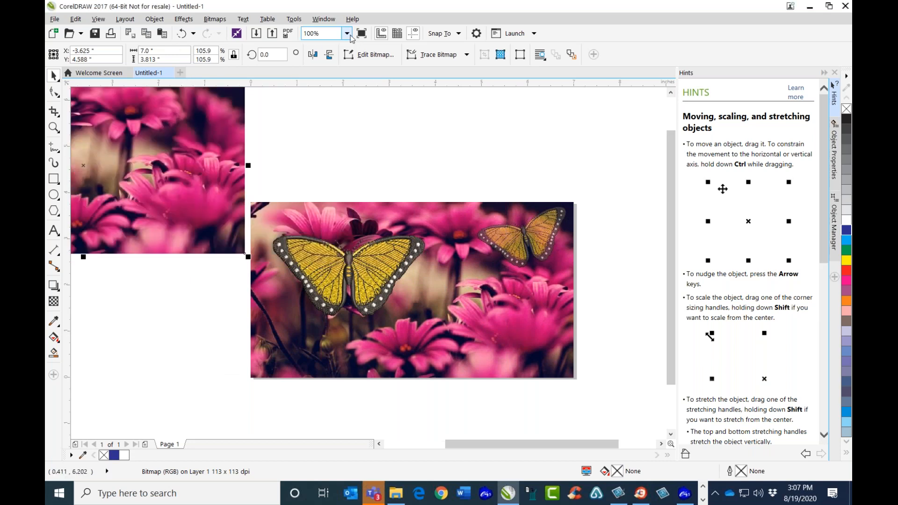
{"action": "left_click", "coordinate": [347, 33]}
{"action": "left_click", "coordinate": [340, 46]}
{"action": "left_click_drag", "start_coordinate": [237, 219], "coordinate": [237, 207]}
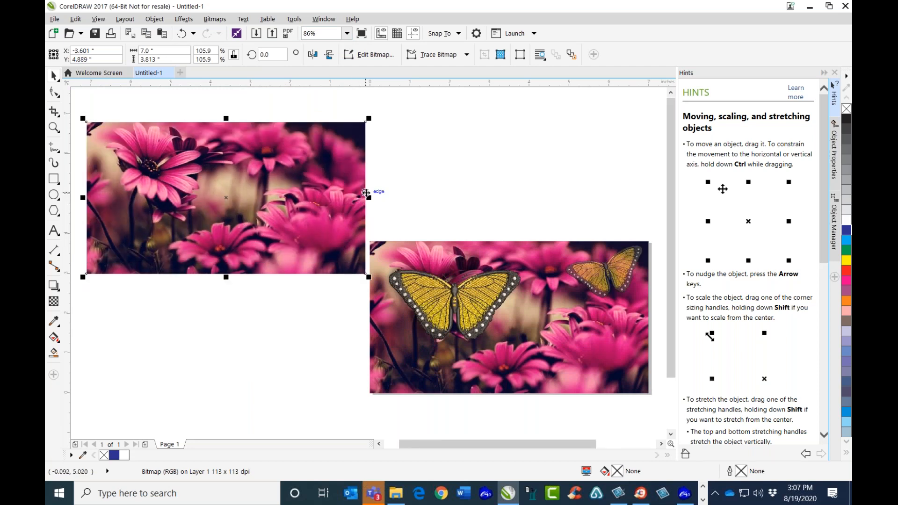
{"action": "left_click", "coordinate": [399, 172]}
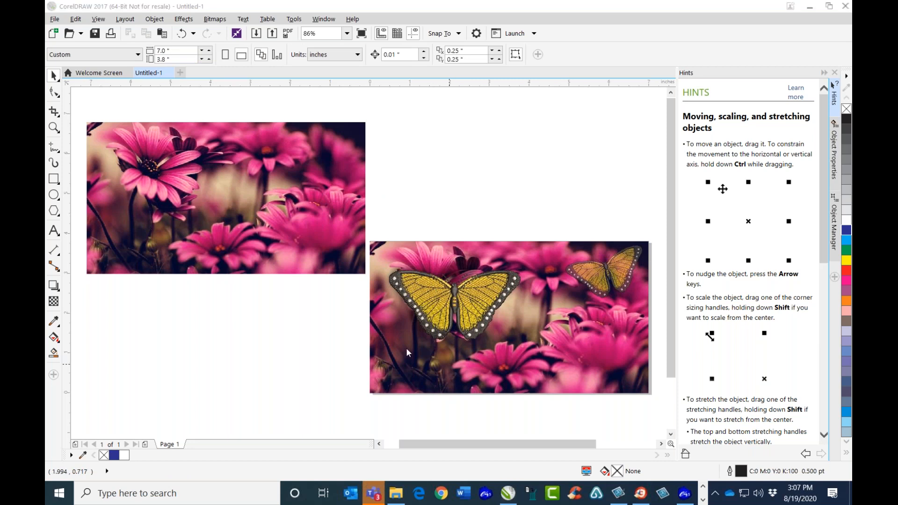
Switch to Wilcom EmbroideryStudio and examine the commands for capturing the butterfly design as a bitmap
{"action": "left_click", "coordinate": [684, 494]}
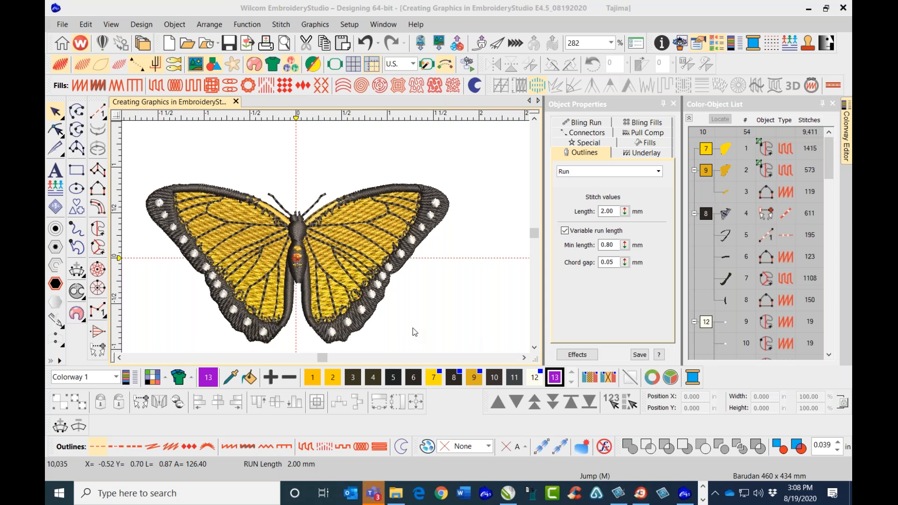
{"action": "left_click", "coordinate": [63, 24]}
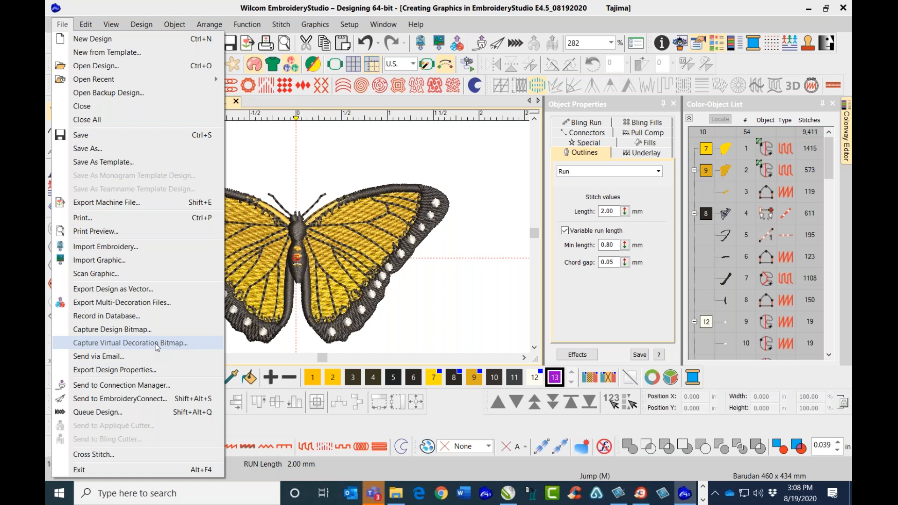
{"action": "left_click", "coordinate": [456, 297]}
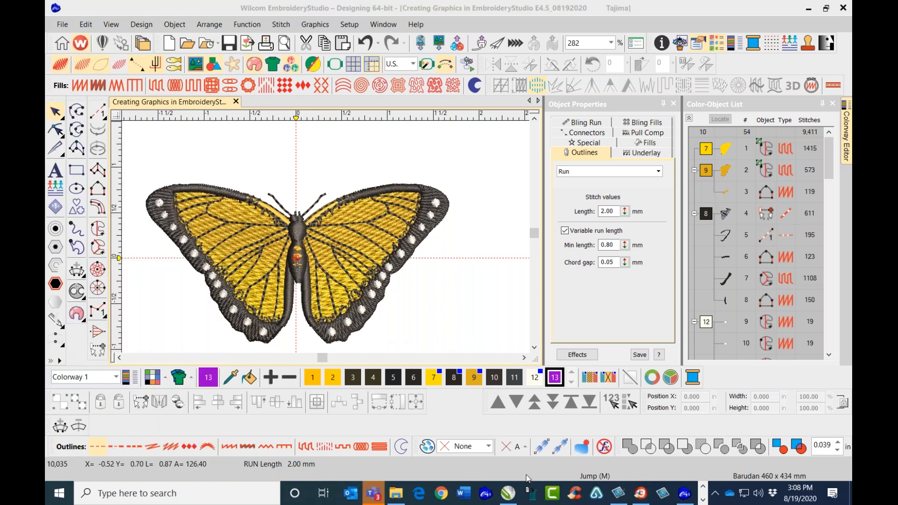
Return to CorelDRAW and import "Creating Graphics in EmbroideryStudio E4.PNG" onto the left part of the copied flower photo
{"action": "left_click", "coordinate": [508, 492]}
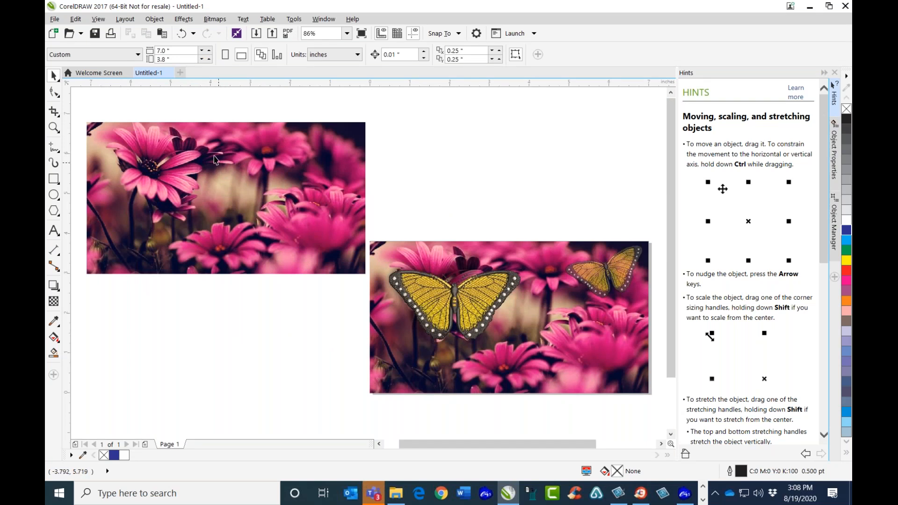
{"action": "left_click", "coordinate": [54, 19]}
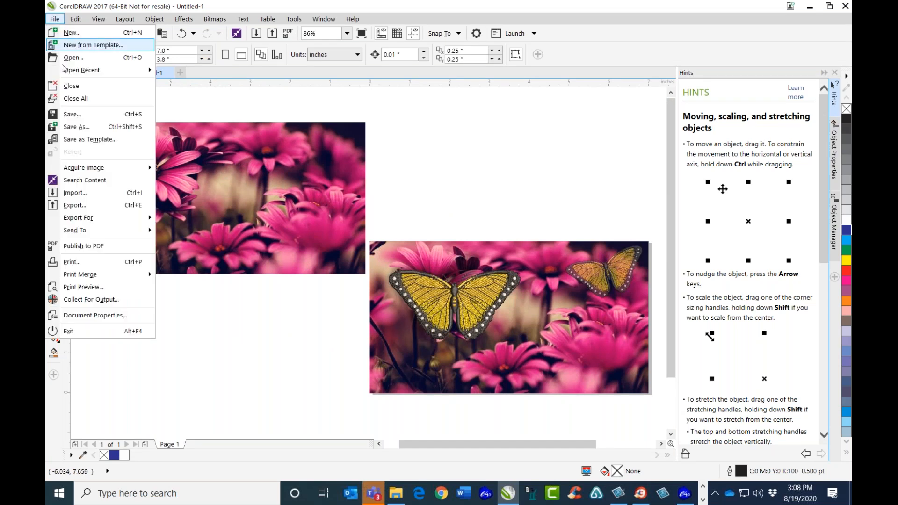
{"action": "left_click", "coordinate": [95, 192]}
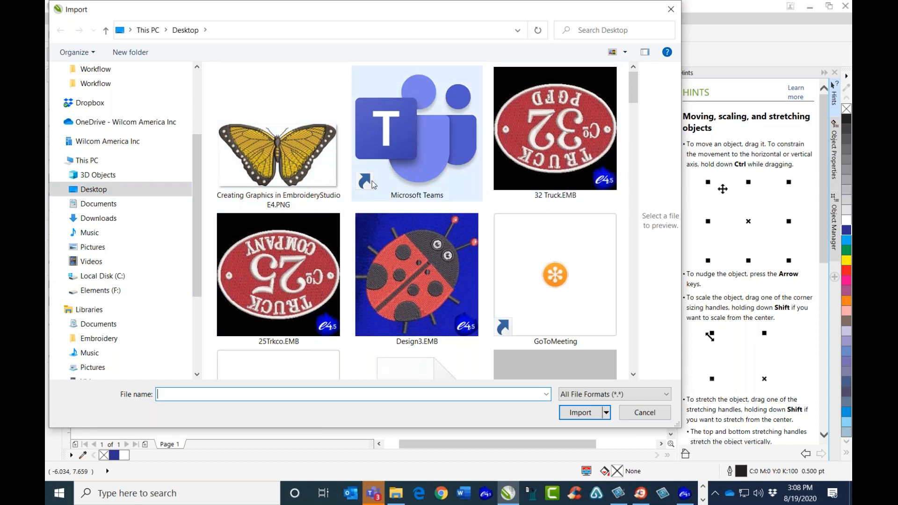
{"action": "left_click", "coordinate": [297, 151]}
{"action": "left_click", "coordinate": [583, 415]}
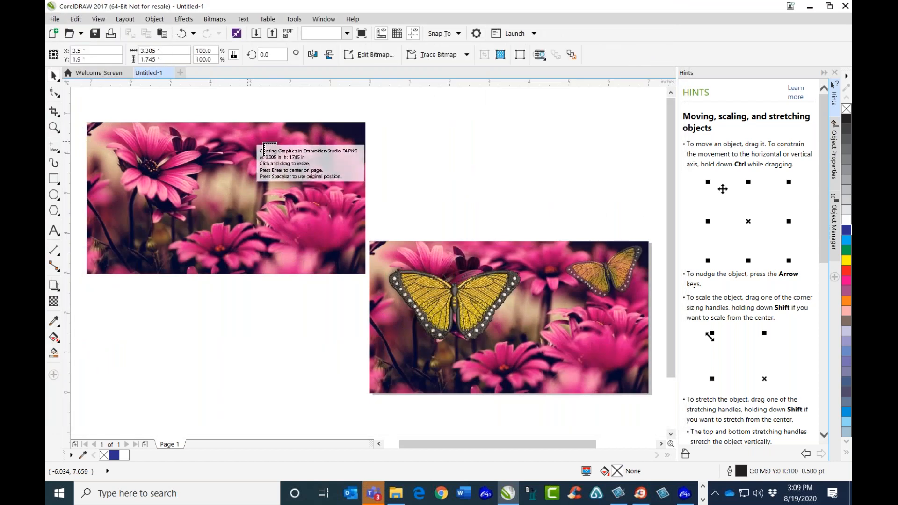
{"action": "left_click", "coordinate": [103, 146]}
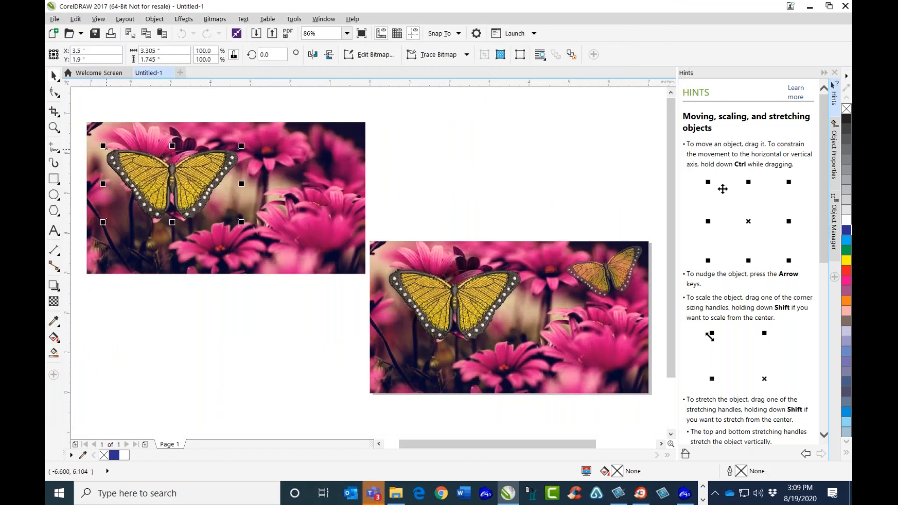
Scale the imported butterfly down proportionally to about 61% and position it over the large flower in the copied photo's upper-left area
{"action": "left_click_drag", "start_coordinate": [241, 222], "coordinate": [209, 198]}
{"action": "scroll", "coordinate": [159, 171], "scroll_direction": "up", "scroll_amount": 5}
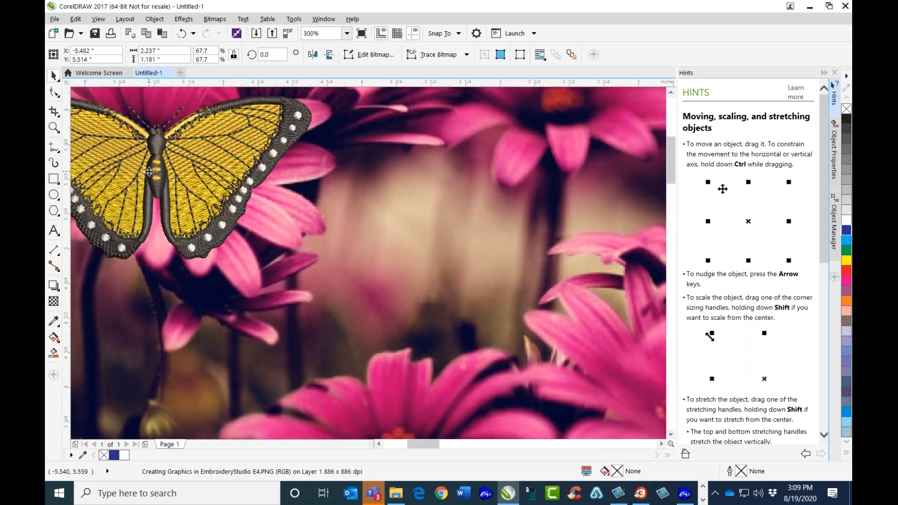
{"action": "scroll", "coordinate": [159, 171], "scroll_direction": "down", "scroll_amount": 5}
{"action": "scroll", "coordinate": [140, 176], "scroll_direction": "up", "scroll_amount": 4}
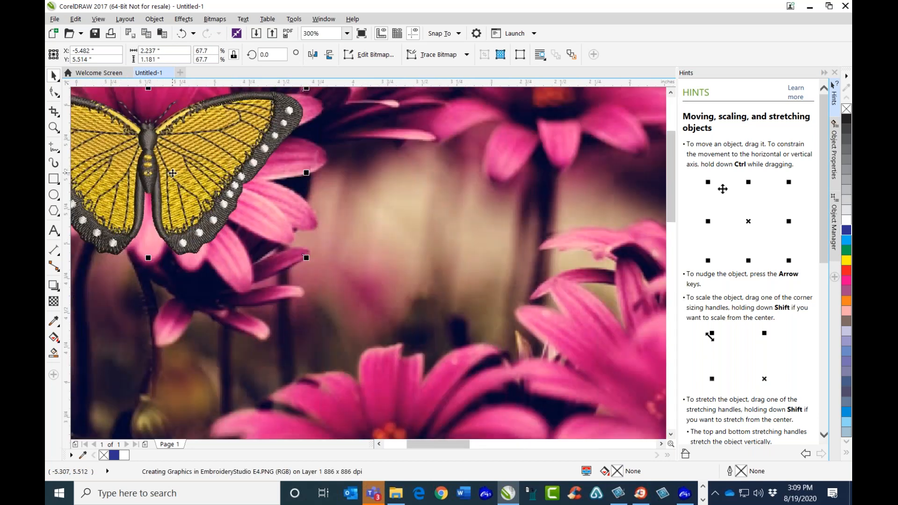
{"action": "left_click_drag", "start_coordinate": [146, 163], "coordinate": [212, 181]}
{"action": "left_click_drag", "start_coordinate": [371, 279], "coordinate": [340, 260]}
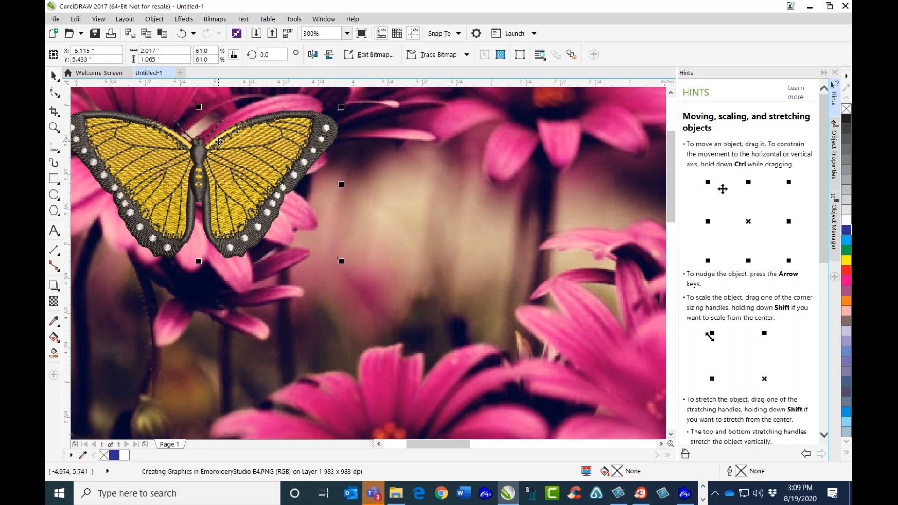
{"action": "left_click_drag", "start_coordinate": [219, 141], "coordinate": [416, 135]}
{"action": "left_click_drag", "start_coordinate": [450, 165], "coordinate": [244, 170]}
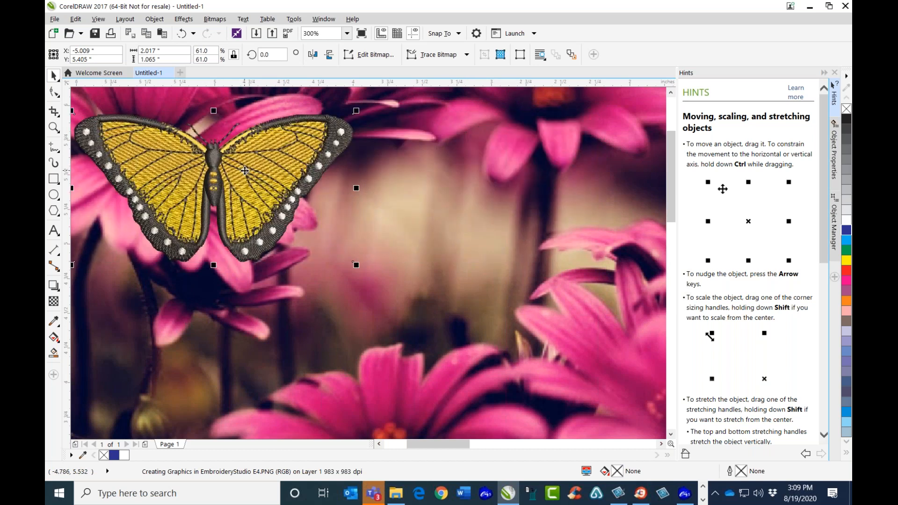
Add a drop shadow from the new butterfly's center toward its lower left, offset about -0.172 by -0.146 inches, then select the copied photo
{"action": "scroll", "coordinate": [245, 170], "scroll_direction": "down", "scroll_amount": 2}
{"action": "scroll", "coordinate": [240, 170], "scroll_direction": "up", "scroll_amount": 2}
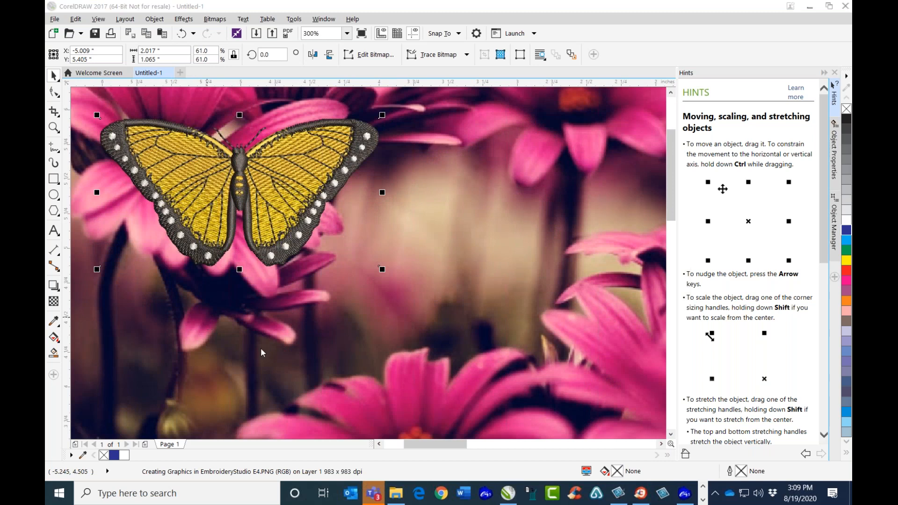
{"action": "left_click", "coordinate": [59, 292]}
{"action": "left_click", "coordinate": [88, 287]}
{"action": "left_click_drag", "start_coordinate": [193, 122], "coordinate": [239, 192]}
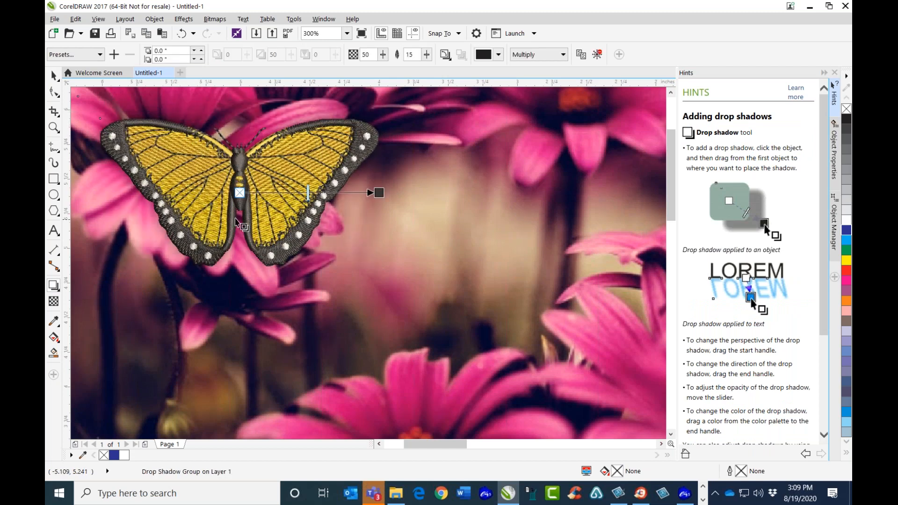
{"action": "left_click_drag", "start_coordinate": [374, 192], "coordinate": [124, 293]}
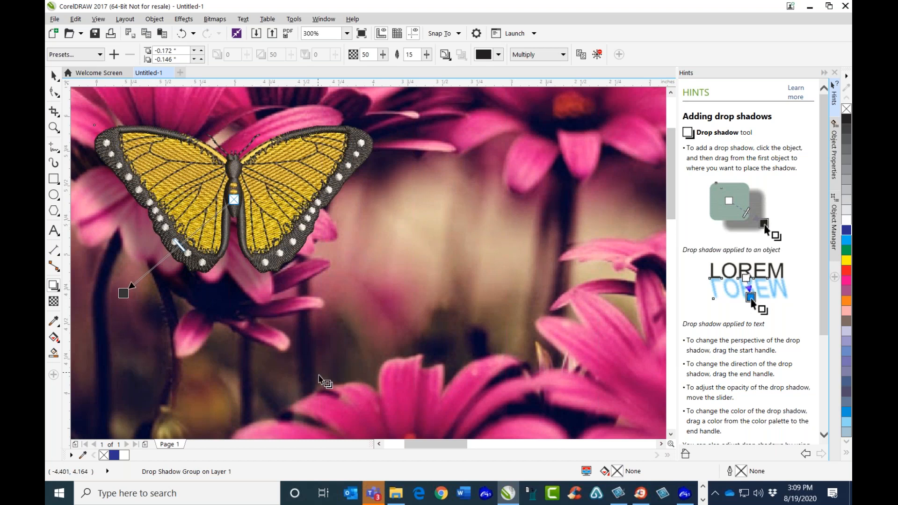
{"action": "left_click", "coordinate": [54, 75]}
{"action": "left_click", "coordinate": [423, 219]}
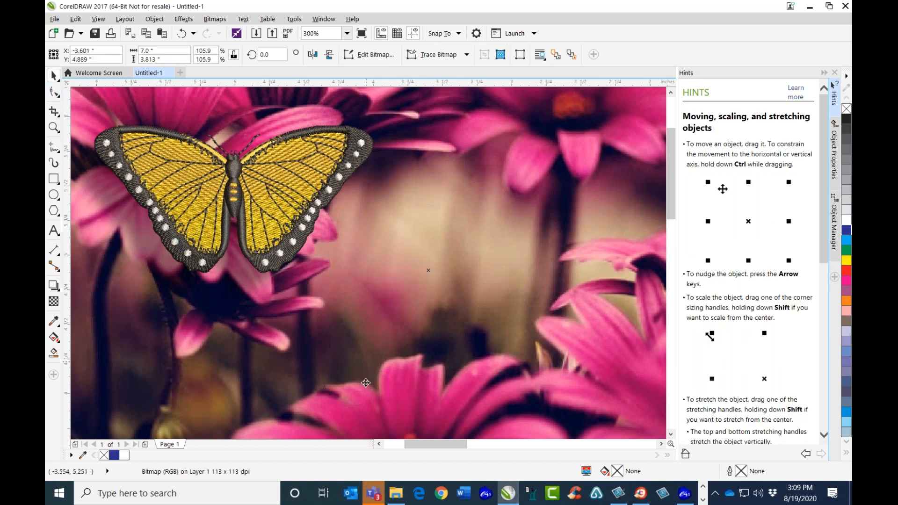